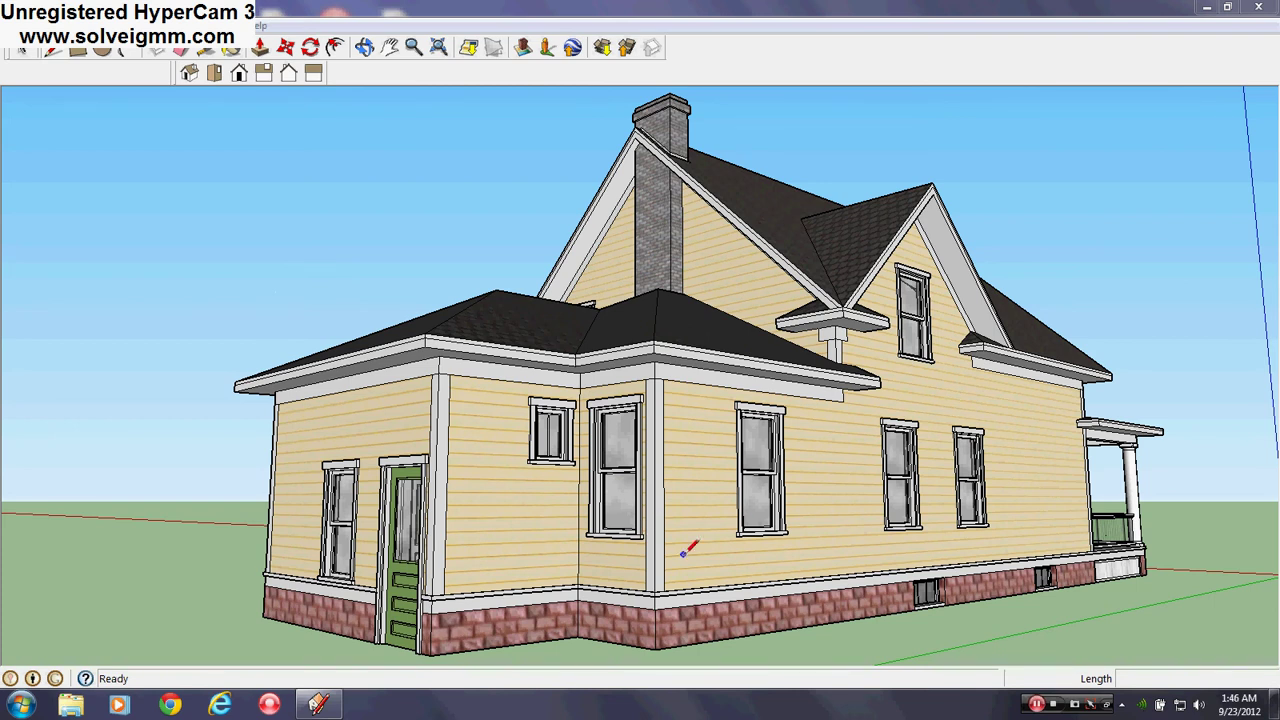
# Examine the exterior of the yellow house from the rear, both sides and the front porch.
pyautogui.moveTo(520, 430); pyautogui.dragTo(400, 349, button='middle')
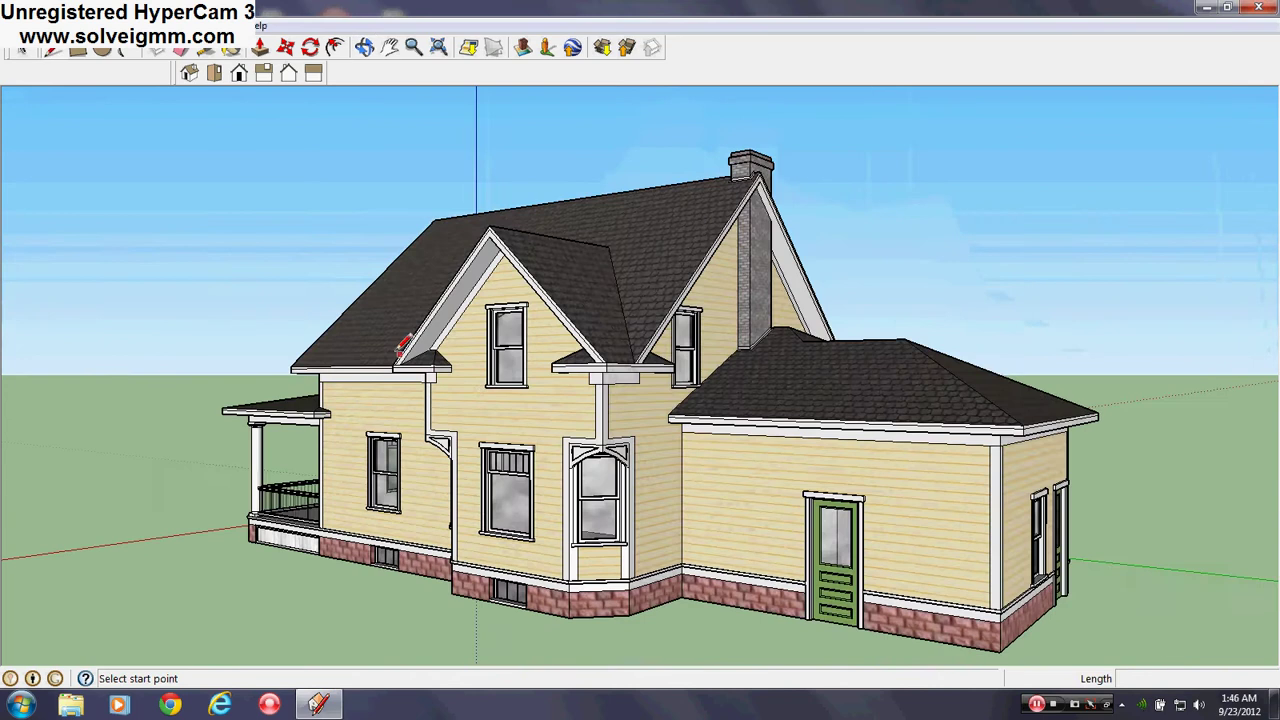
pyautogui.scroll(-3, 665, 410)
pyautogui.moveTo(663, 410); pyautogui.dragTo(415, 369, button='middle')
pyautogui.scroll(3, 471, 378)
pyautogui.scroll(-3, 571, 518)
pyautogui.moveTo(457, 428); pyautogui.dragTo(1116, 441, button='middle')
pyautogui.moveTo(503, 516)
pyautogui.mouseDown(button='middle')
pyautogui.moveTo(640, 534)
pyautogui.moveTo(908, 505)
pyautogui.moveTo(700, 490)
pyautogui.moveTo(571, 500)
pyautogui.moveTo(812, 434)
pyautogui.moveTo(808, 478)
pyautogui.moveTo(800, 286)
pyautogui.moveTo(628, 394)
pyautogui.mouseUp(button='middle')
pyautogui.moveTo(500, 456)
pyautogui.mouseDown(button='middle')
pyautogui.moveTo(617, 437)
pyautogui.moveTo(495, 503)
pyautogui.moveTo(922, 513)
pyautogui.mouseUp(button='middle')
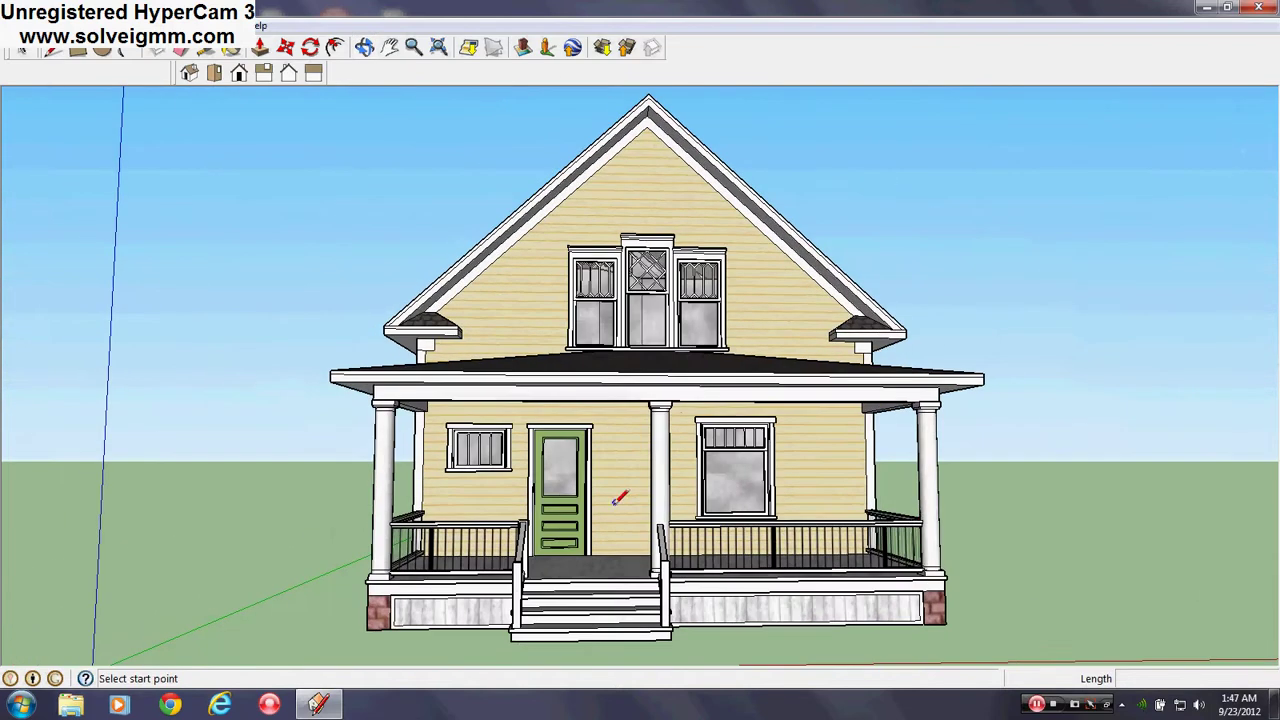
pyautogui.moveTo(428, 486)
pyautogui.mouseDown(button='middle')
pyautogui.moveTo(623, 509)
pyautogui.moveTo(800, 505)
pyautogui.moveTo(180, 537)
pyautogui.mouseUp(button='middle')
pyautogui.moveTo(712, 528)
pyautogui.mouseDown(button='middle')
pyautogui.moveTo(354, 529)
pyautogui.moveTo(270, 556)
pyautogui.mouseUp(button='middle')
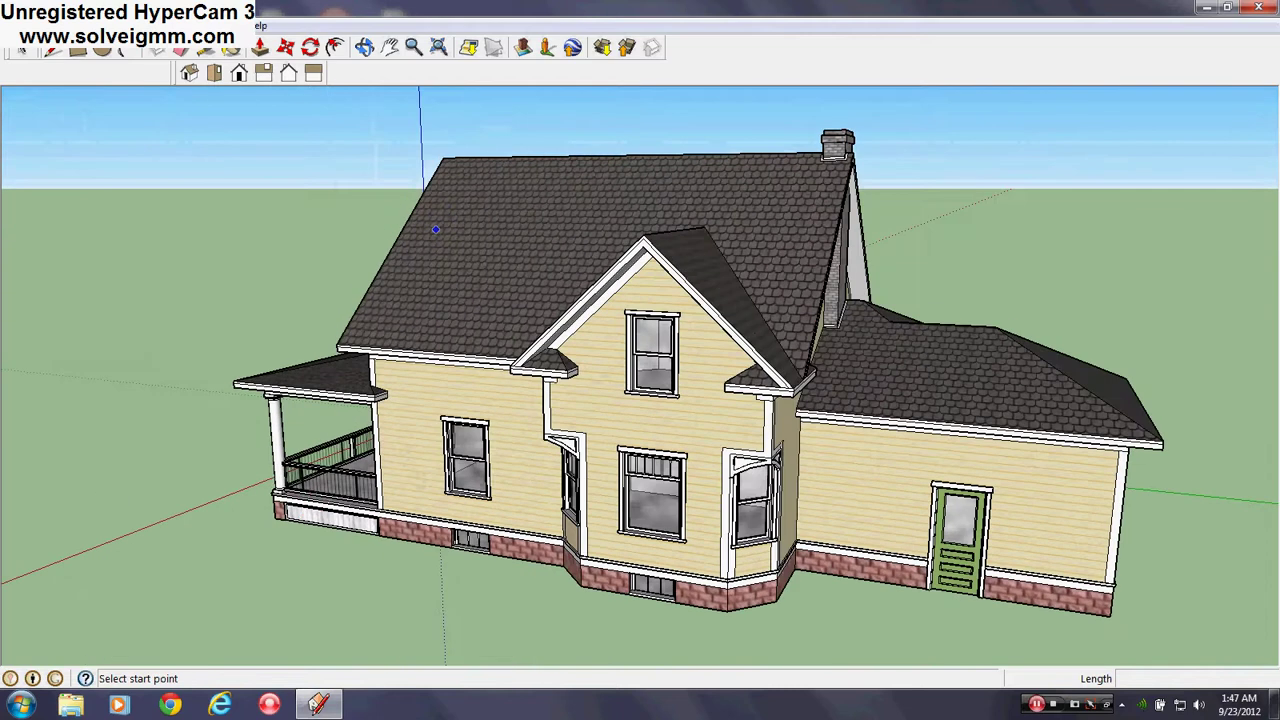
# Make Layer0 the active layer and hide the Roof and Second Floor layers.
pyautogui.click(232, 25)
pyautogui.click(257, 140)
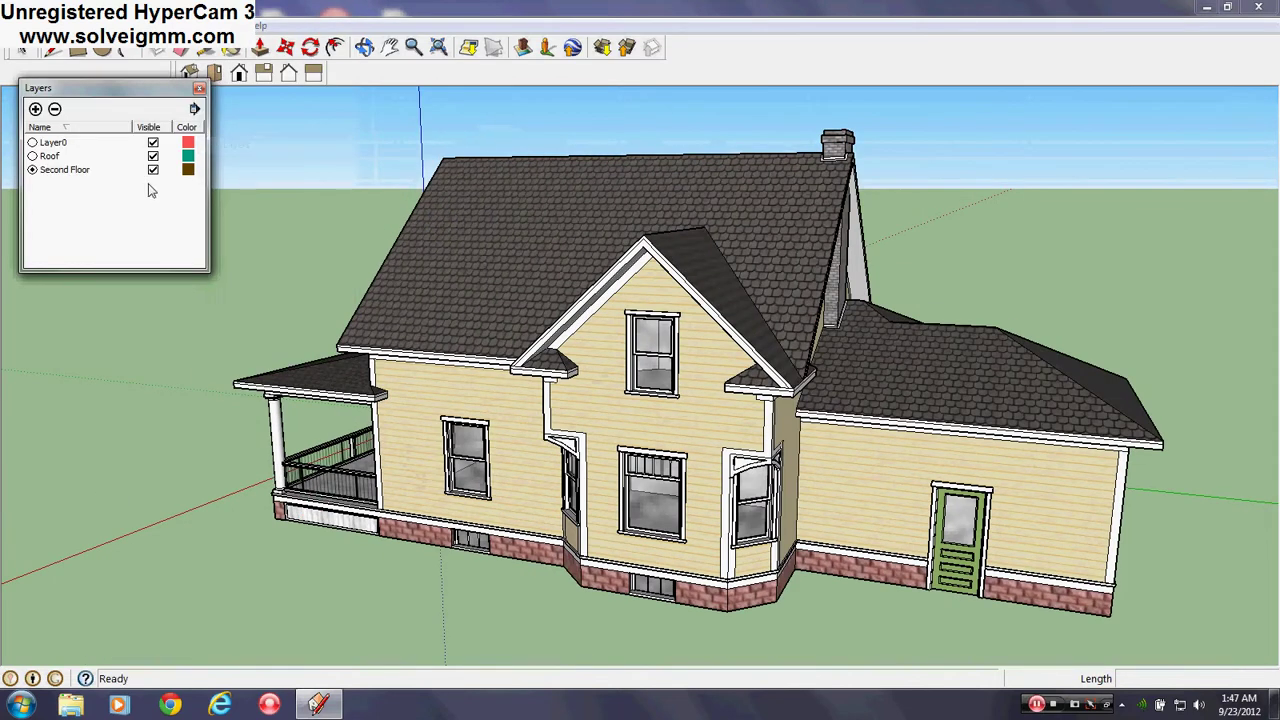
pyautogui.click(33, 143)
pyautogui.moveTo(768, 389); pyautogui.dragTo(460, 418, button='middle')
pyautogui.moveTo(600, 418); pyautogui.dragTo(298, 448, button='middle')
pyautogui.moveTo(374, 422); pyautogui.dragTo(497, 417, button='middle')
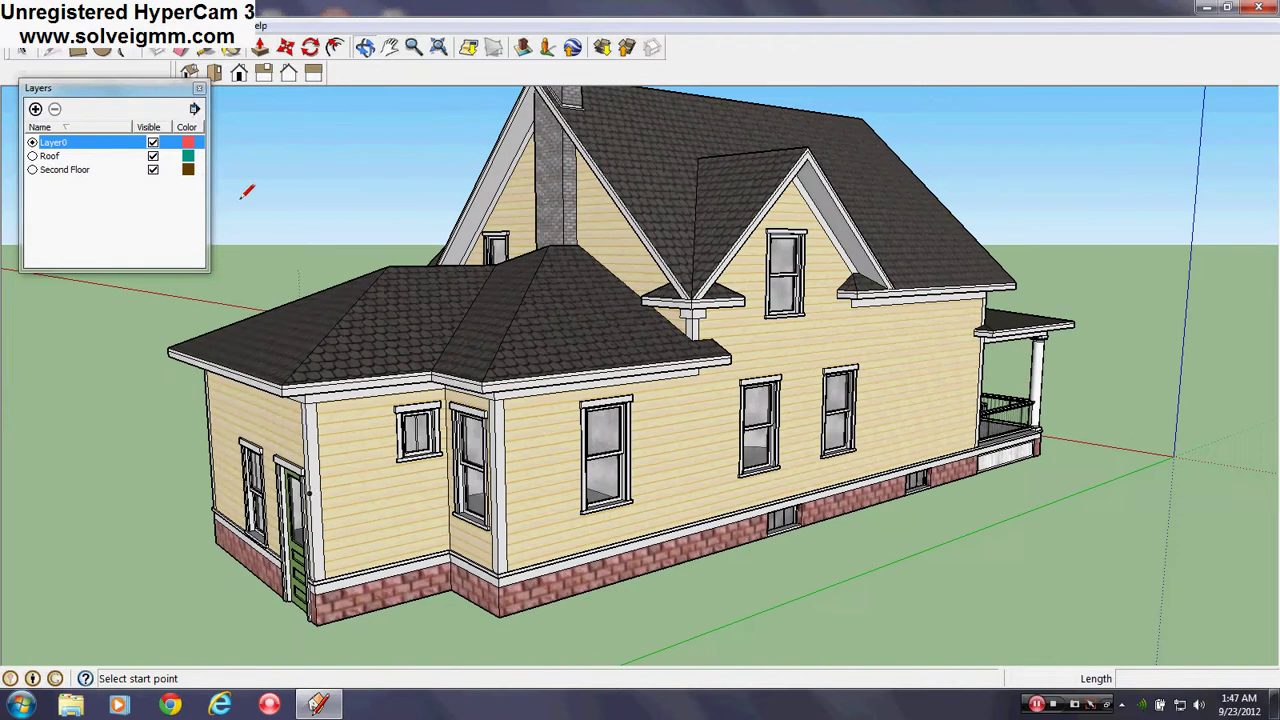
pyautogui.click(152, 157)
pyautogui.click(153, 170)
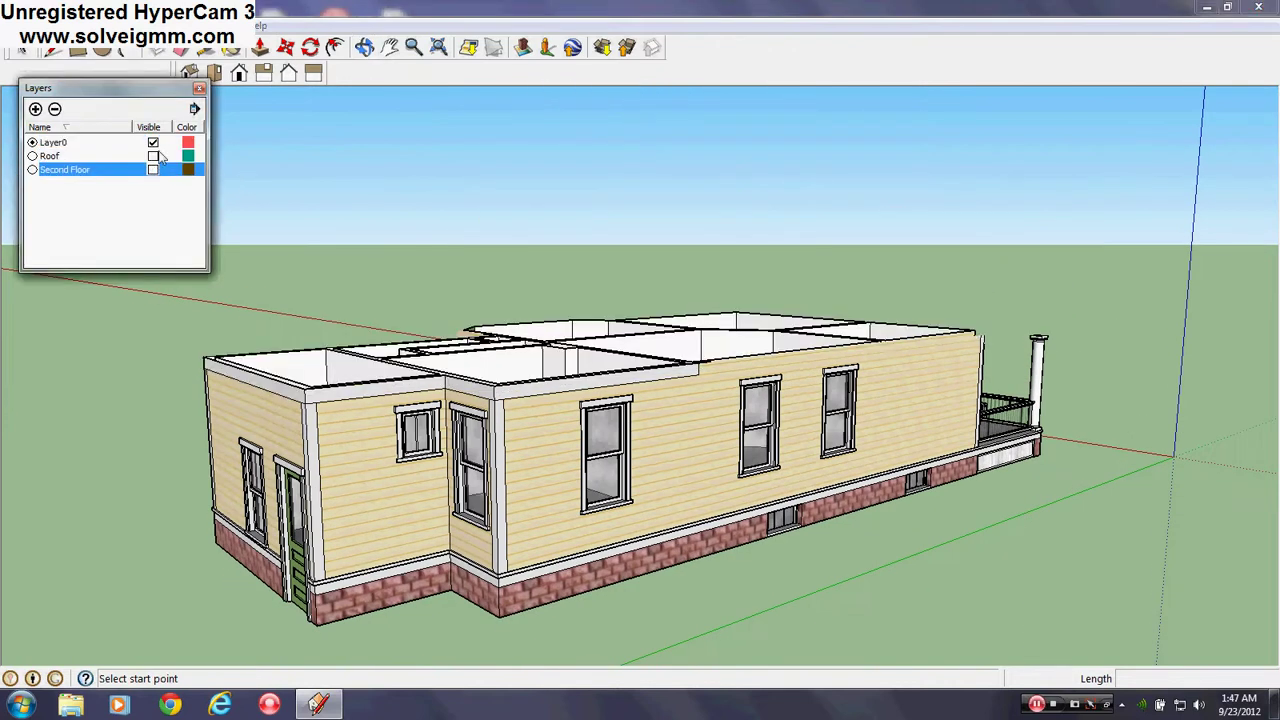
pyautogui.click(200, 90)
# Examine the first-floor rooms from above, including the interior walls, the existing doors and the windows.
pyautogui.moveTo(540, 440)
pyautogui.mouseDown(button='middle')
pyautogui.moveTo(724, 441)
pyautogui.moveTo(815, 415)
pyautogui.mouseUp(button='middle')
pyautogui.moveTo(992, 400); pyautogui.dragTo(397, 480, button='middle')
pyautogui.moveTo(535, 292)
pyautogui.keyDown('shift'); pyautogui.mouseDown(button='middle')
pyautogui.moveTo(608, 377)
pyautogui.moveTo(545, 298)
pyautogui.moveTo(623, 366)
pyautogui.moveTo(609, 414)
pyautogui.moveTo(566, 366)
pyautogui.moveTo(497, 479)
pyautogui.moveTo(543, 363)
pyautogui.moveTo(574, 474)
pyautogui.moveTo(757, 443)
pyautogui.moveTo(563, 570)
pyautogui.moveTo(589, 354)
pyautogui.moveTo(741, 435)
pyautogui.mouseUp(button='middle'); pyautogui.keyUp('shift')
pyautogui.scroll(3, 608, 377)
pyautogui.press('l')
pyautogui.scroll(3, 580, 265)
pyautogui.scroll(-3, 580, 280)
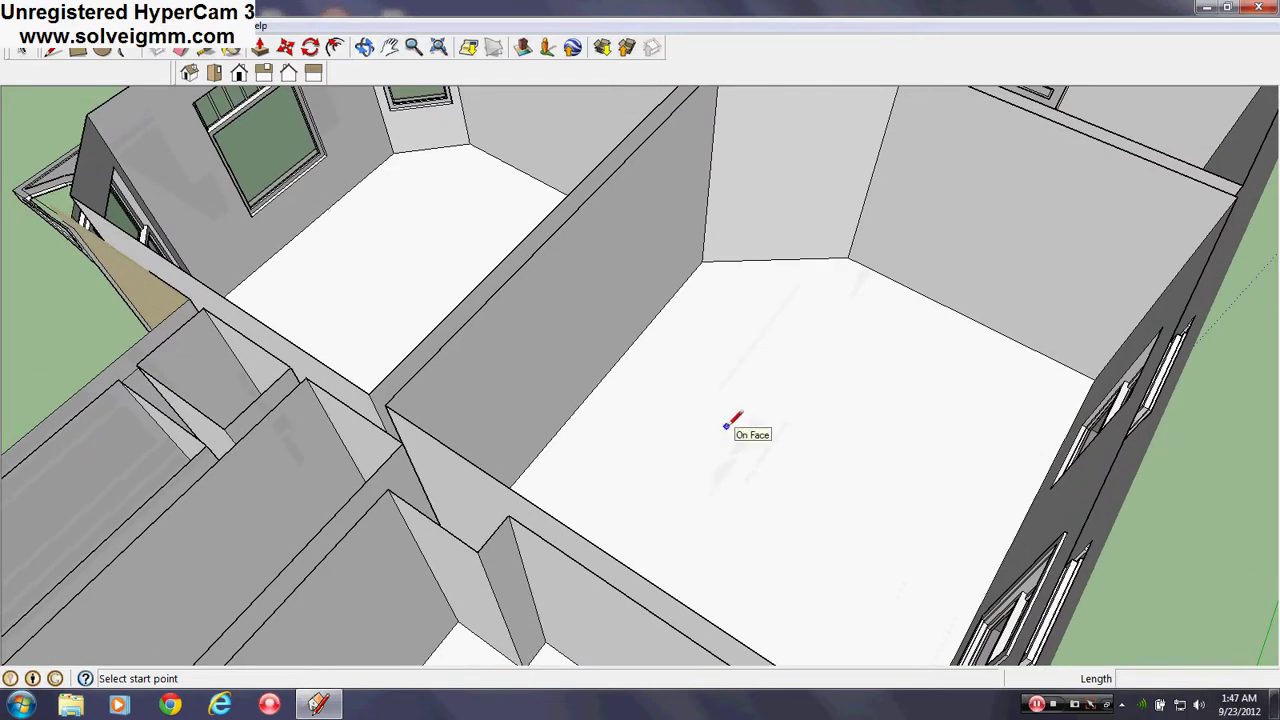
pyautogui.moveTo(829, 386); pyautogui.dragTo(777, 267, button='middle')
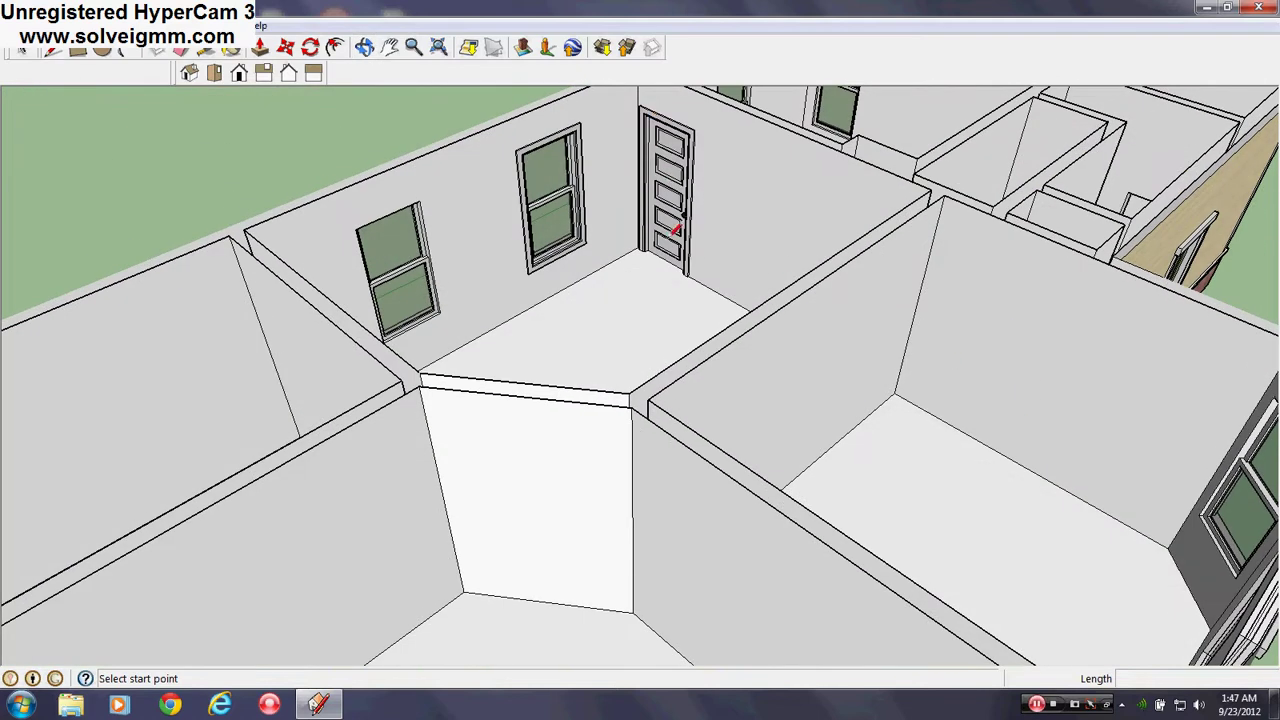
pyautogui.moveTo(895, 475)
pyautogui.mouseDown(button='middle')
pyautogui.moveTo(546, 509)
pyautogui.moveTo(666, 549)
pyautogui.moveTo(737, 486)
pyautogui.moveTo(695, 545)
pyautogui.moveTo(489, 517)
pyautogui.moveTo(609, 560)
pyautogui.moveTo(1046, 315)
pyautogui.moveTo(797, 437)
pyautogui.mouseUp(button='middle')
pyautogui.scroll(3, 891, 347)
pyautogui.moveTo(891, 347); pyautogui.dragTo(955, 488, button='middle')
pyautogui.moveTo(711, 266)
pyautogui.mouseDown(button='middle')
pyautogui.moveTo(555, 380)
pyautogui.moveTo(695, 462)
pyautogui.moveTo(929, 446)
pyautogui.mouseUp(button='middle')
pyautogui.scroll(2, 765, 465)
pyautogui.moveTo(761, 469); pyautogui.dragTo(879, 460, button='middle')
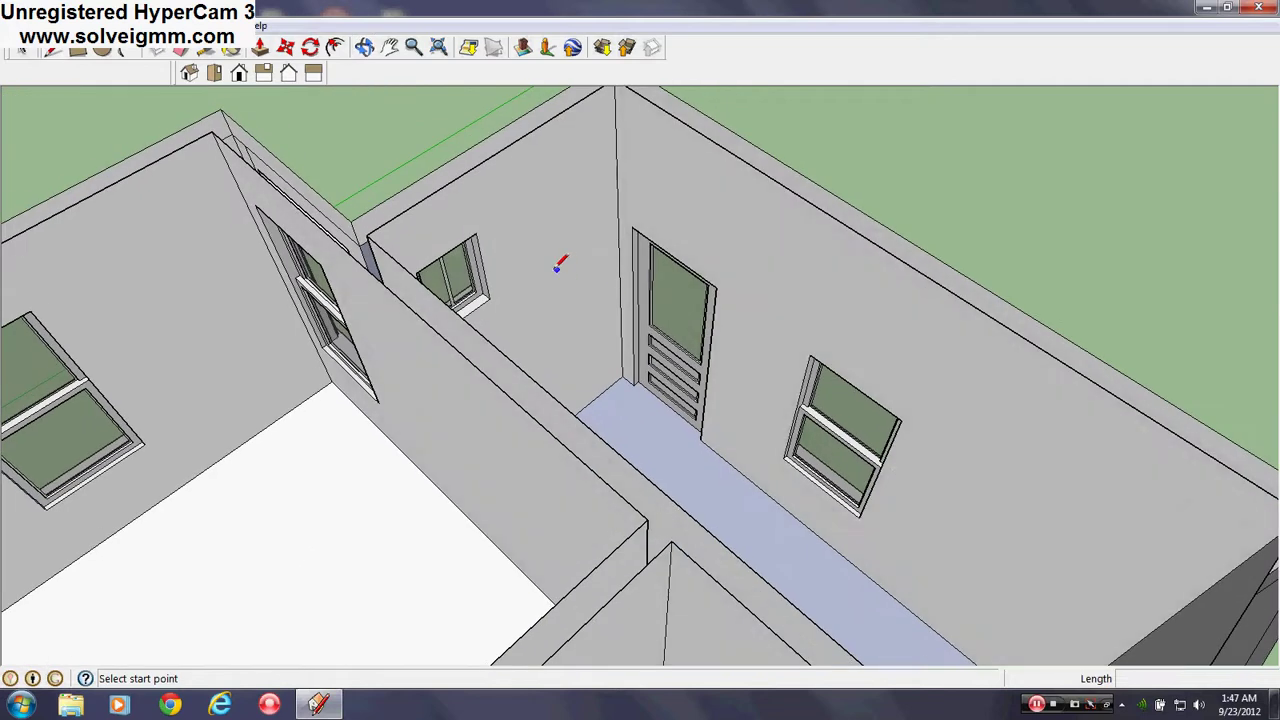
# Examine the rear entry corner and the outer walls of the first floor.
pyautogui.scroll(-2, 546, 279)
pyautogui.moveTo(497, 285)
pyautogui.mouseDown(button='middle')
pyautogui.moveTo(471, 420)
pyautogui.moveTo(543, 374)
pyautogui.moveTo(863, 503)
pyautogui.moveTo(517, 418)
pyautogui.moveTo(466, 486)
pyautogui.moveTo(491, 486)
pyautogui.moveTo(490, 455)
pyautogui.mouseUp(button='middle')
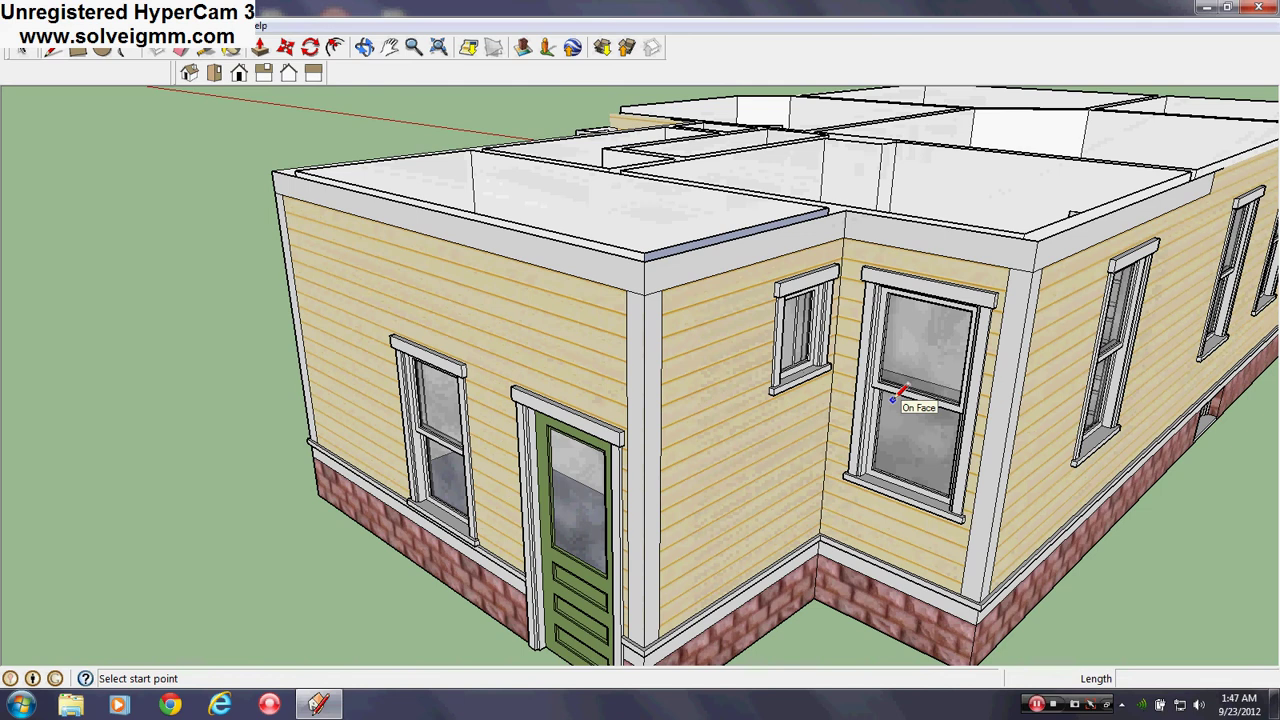
pyautogui.moveTo(668, 258); pyautogui.dragTo(595, 460, button='middle')
pyautogui.scroll(-2, 596, 466)
pyautogui.scroll(2, 704, 280)
pyautogui.moveTo(551, 364); pyautogui.dragTo(918, 438, button='middle')
pyautogui.scroll(-2, 788, 428)
pyautogui.scroll(-1, 788, 425)
pyautogui.scroll(4, 680, 215)
pyautogui.moveTo(684, 218); pyautogui.dragTo(950, 228, button='middle')
# Draw a 7' vertical line up the inner wall of the bay-window room, starting at the middle of its floor edge.
pyautogui.moveTo(648, 356)
pyautogui.keyDown('shift'); pyautogui.mouseDown(button='middle')
pyautogui.moveTo(646, 430)
pyautogui.moveTo(720, 411)
pyautogui.moveTo(705, 366)
pyautogui.moveTo(660, 349)
pyautogui.moveTo(682, 485)
pyautogui.mouseUp(button='middle'); pyautogui.keyUp('shift')
pyautogui.press('t')
pyautogui.scroll(-2, 705, 366)
pyautogui.scroll(2, 660, 360)
pyautogui.scroll(1, 686, 486)
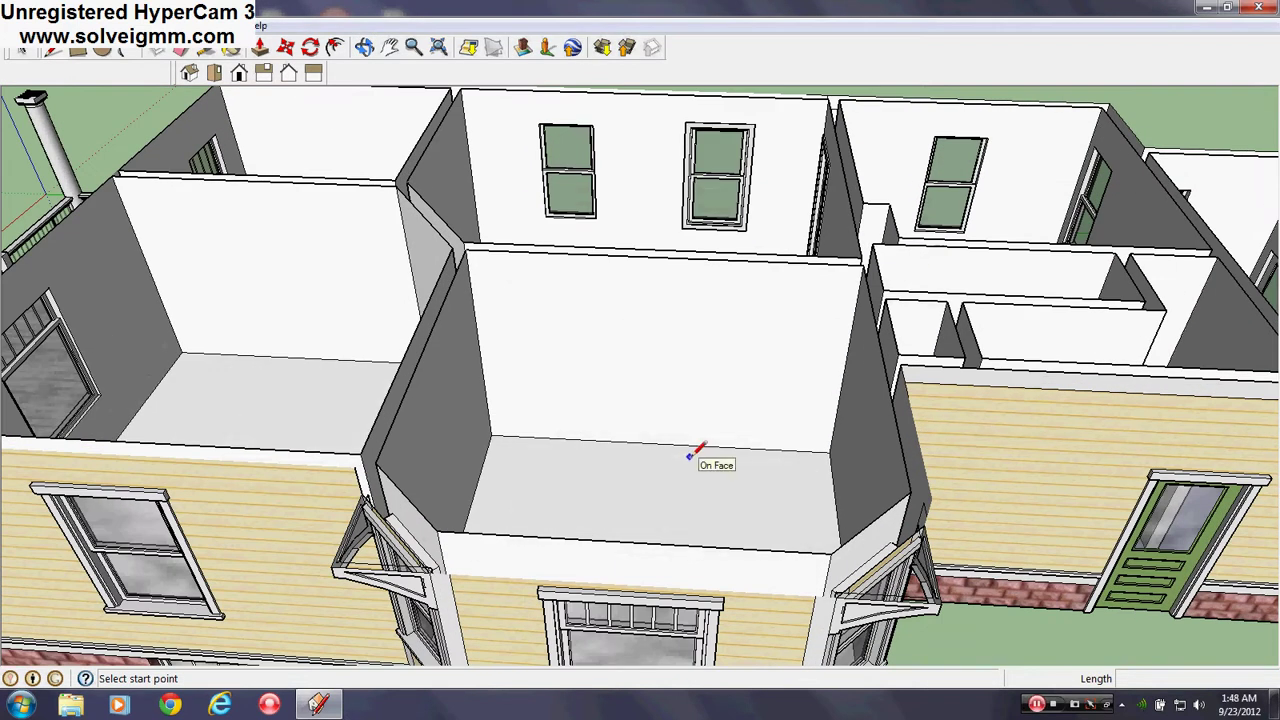
pyautogui.scroll(-1, 653, 521)
pyautogui.scroll(1, 641, 407)
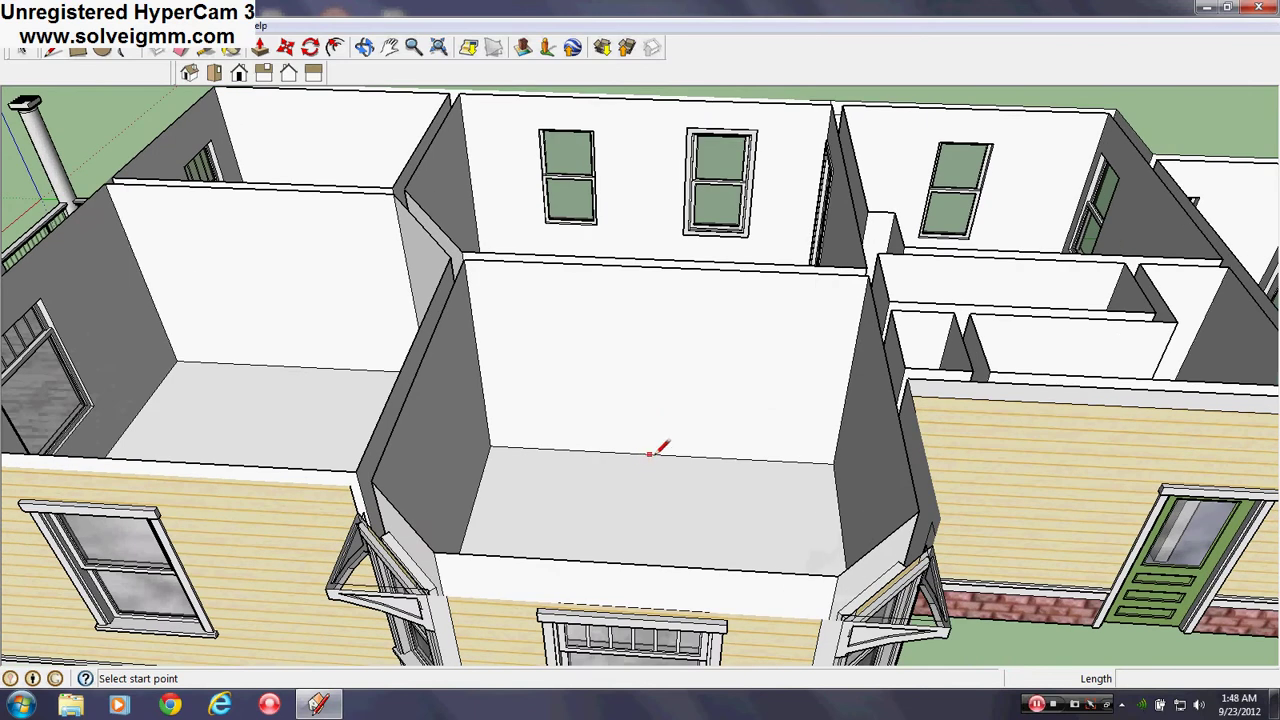
pyautogui.click(659, 452)
pyautogui.moveTo(671, 323)
pyautogui.mouseDown(button='middle')
pyautogui.moveTo(789, 343)
pyautogui.moveTo(849, 254)
pyautogui.moveTo(923, 249)
pyautogui.mouseUp(button='middle')
pyautogui.scroll(2, 786, 249)
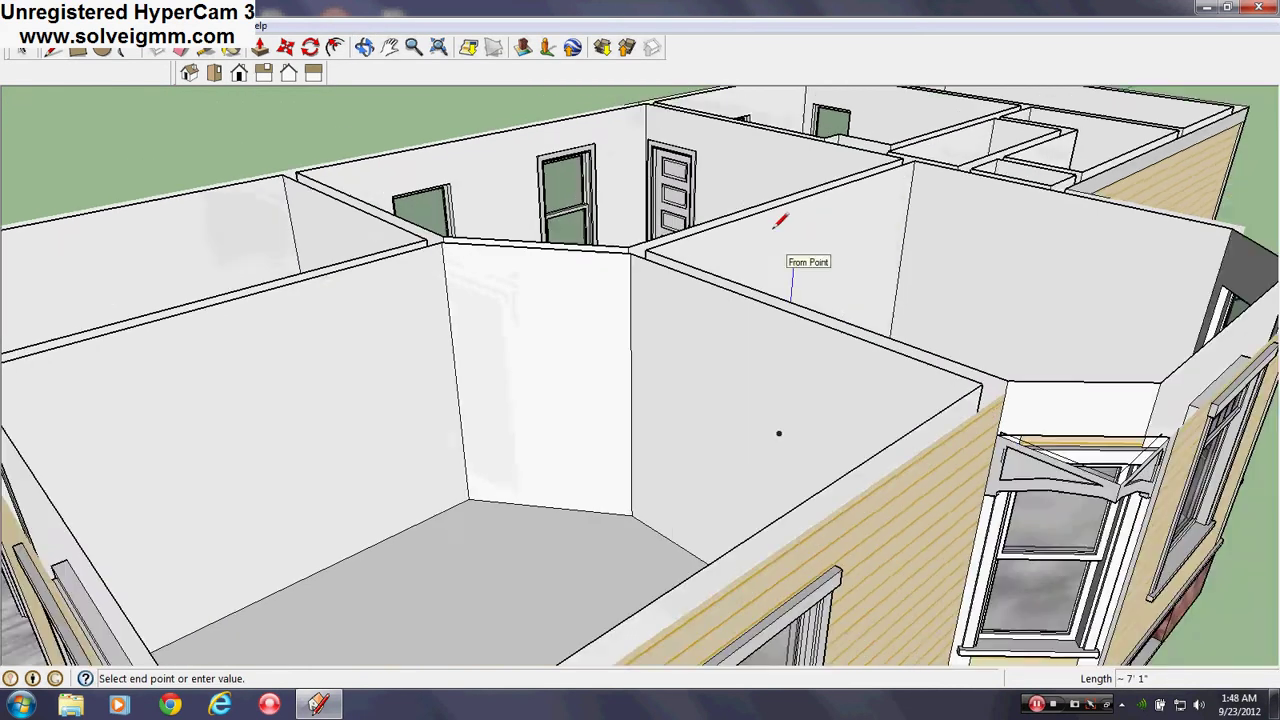
pyautogui.scroll(5, 650, 145)
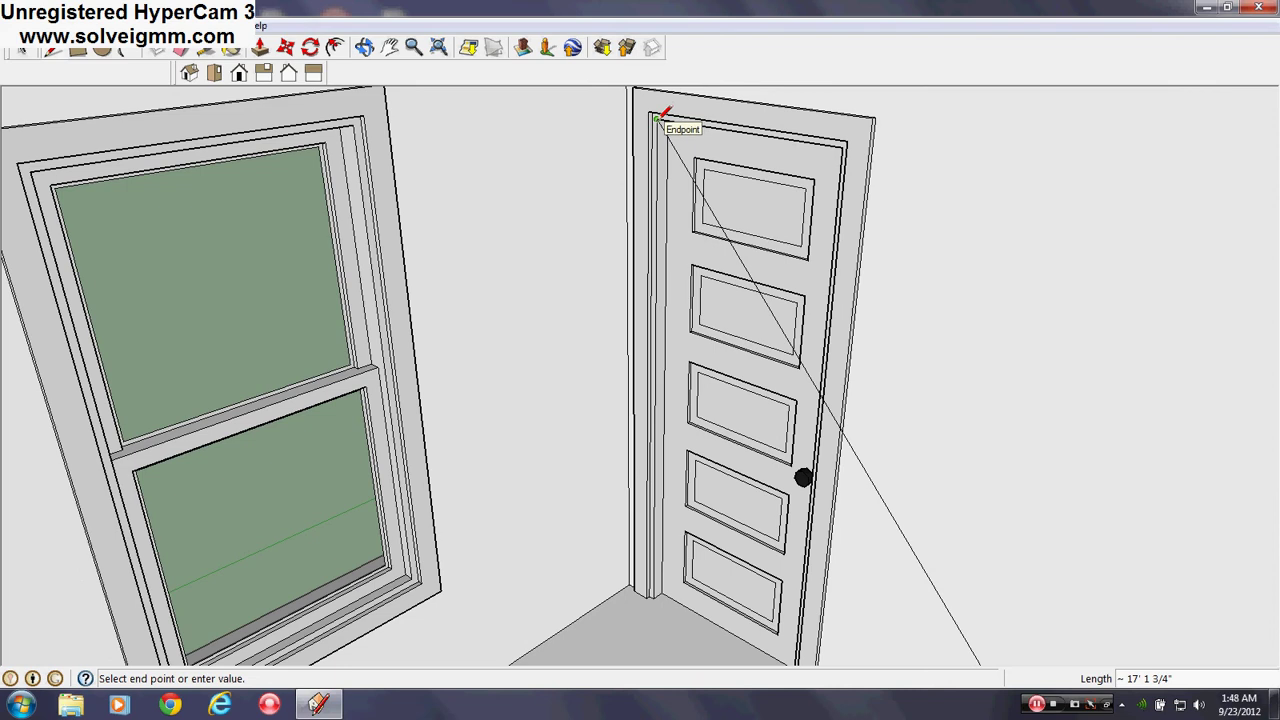
pyautogui.scroll(-3, 662, 118)
pyautogui.moveTo(672, 120)
pyautogui.mouseDown(button='middle')
pyautogui.moveTo(509, 209)
pyautogui.moveTo(588, 262)
pyautogui.mouseUp(button='middle')
pyautogui.scroll(-4, 577, 265)
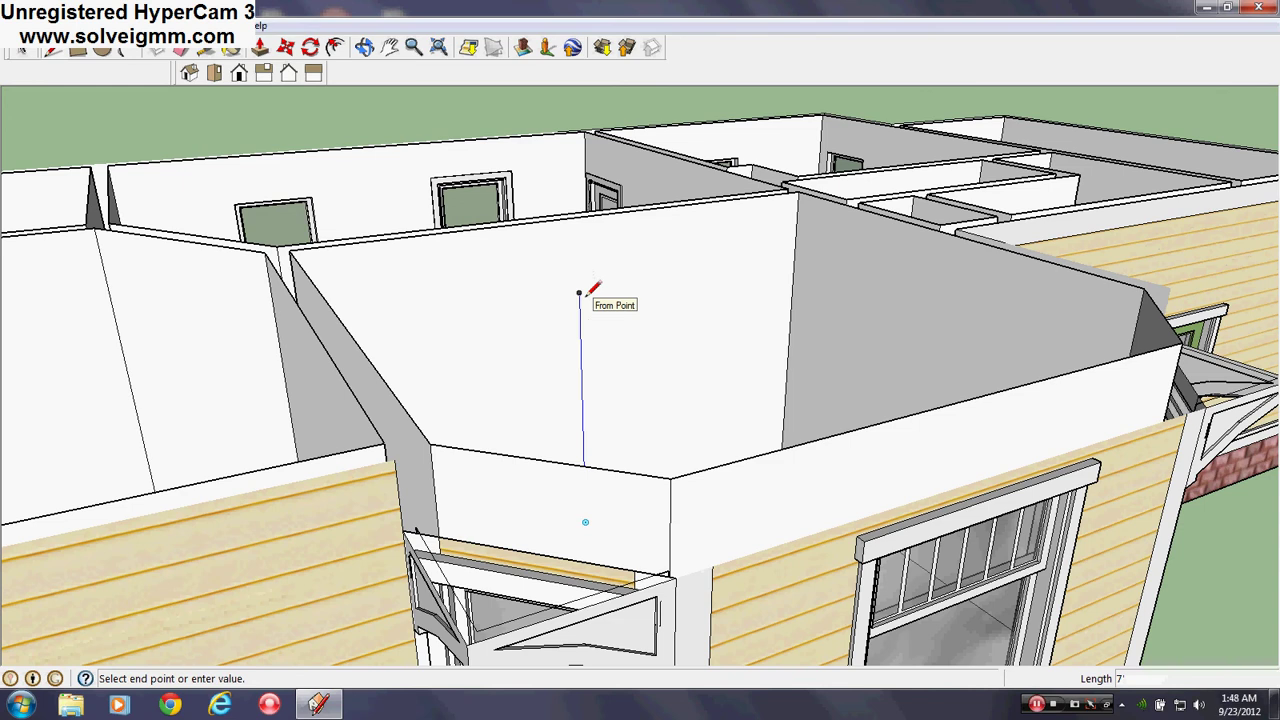
pyautogui.moveTo(585, 290)
pyautogui.mouseDown(button='middle')
pyautogui.moveTo(623, 320)
pyautogui.moveTo(815, 350)
pyautogui.mouseUp(button='middle')
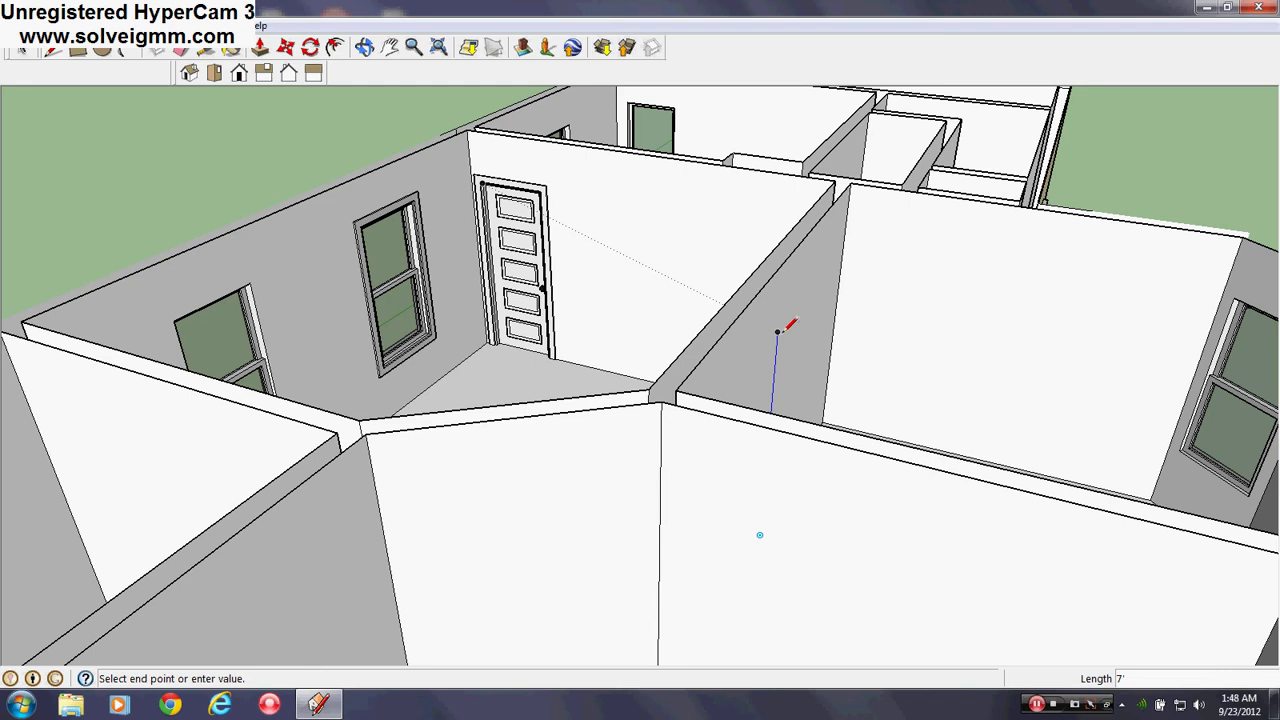
pyautogui.click(778, 331)
pyautogui.moveTo(803, 357); pyautogui.dragTo(657, 472, button='middle')
pyautogui.scroll(-3, 657, 472)
pyautogui.scroll(3, 512, 490)
pyautogui.moveTo(512, 490); pyautogui.dragTo(626, 474, button='middle')
pyautogui.press('Escape')
# Measure half the width of the existing panelled door, from its bottom midpoint to the jamb.
pyautogui.moveTo(572, 313); pyautogui.dragTo(1190, 362, button='middle')
pyautogui.scroll(3, 525, 335)
pyautogui.scroll(2, 551, 369)
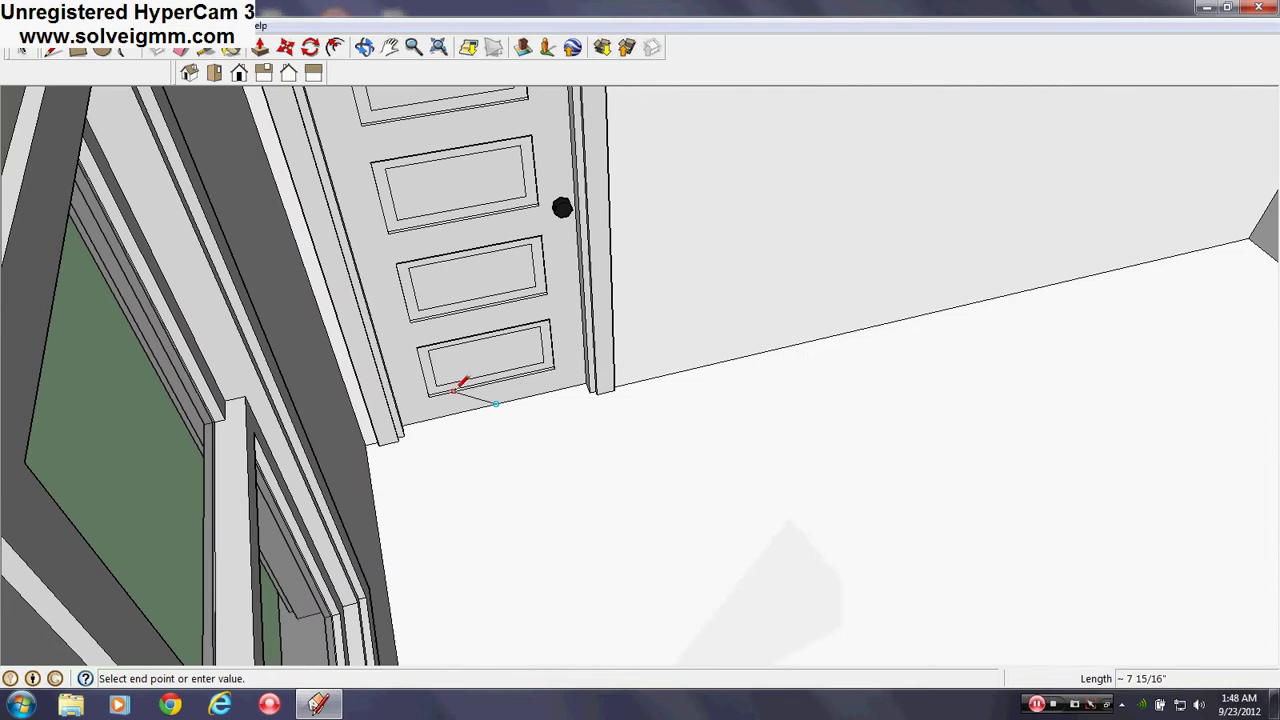
pyautogui.click(505, 400)
pyautogui.scroll(3, 520, 402)
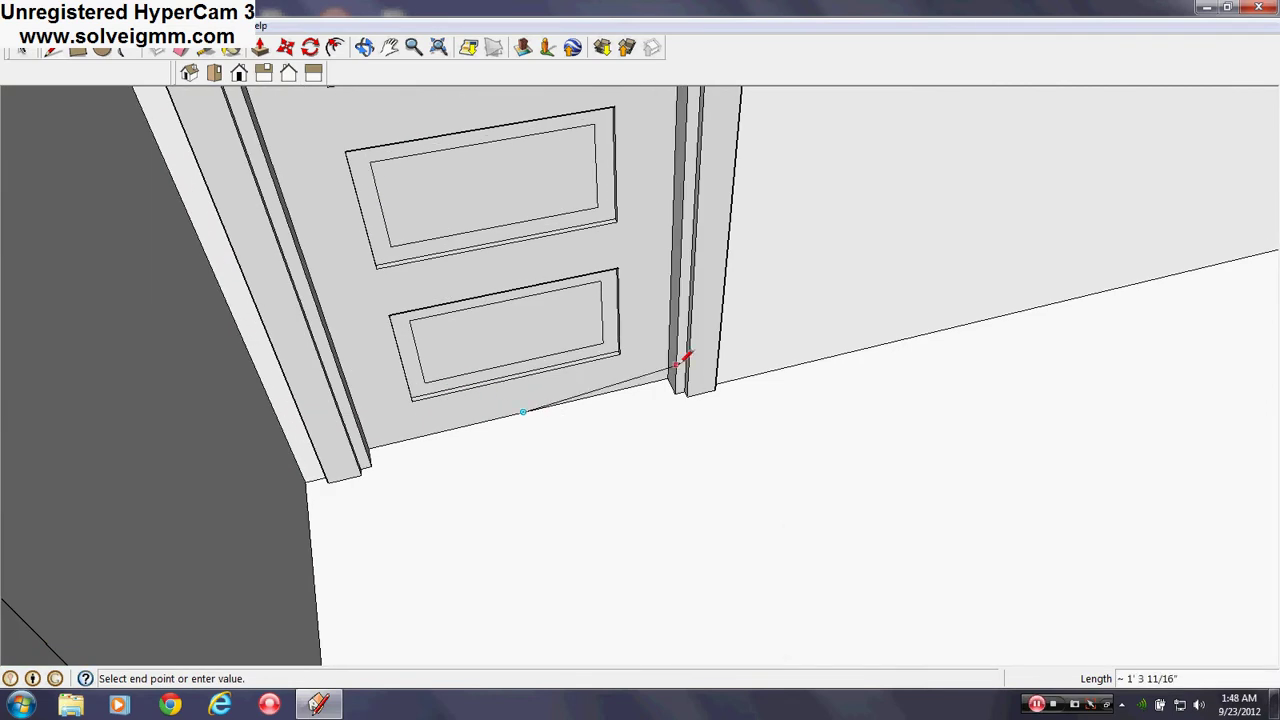
pyautogui.click(672, 378)
pyautogui.scroll(-10, 400, 434)
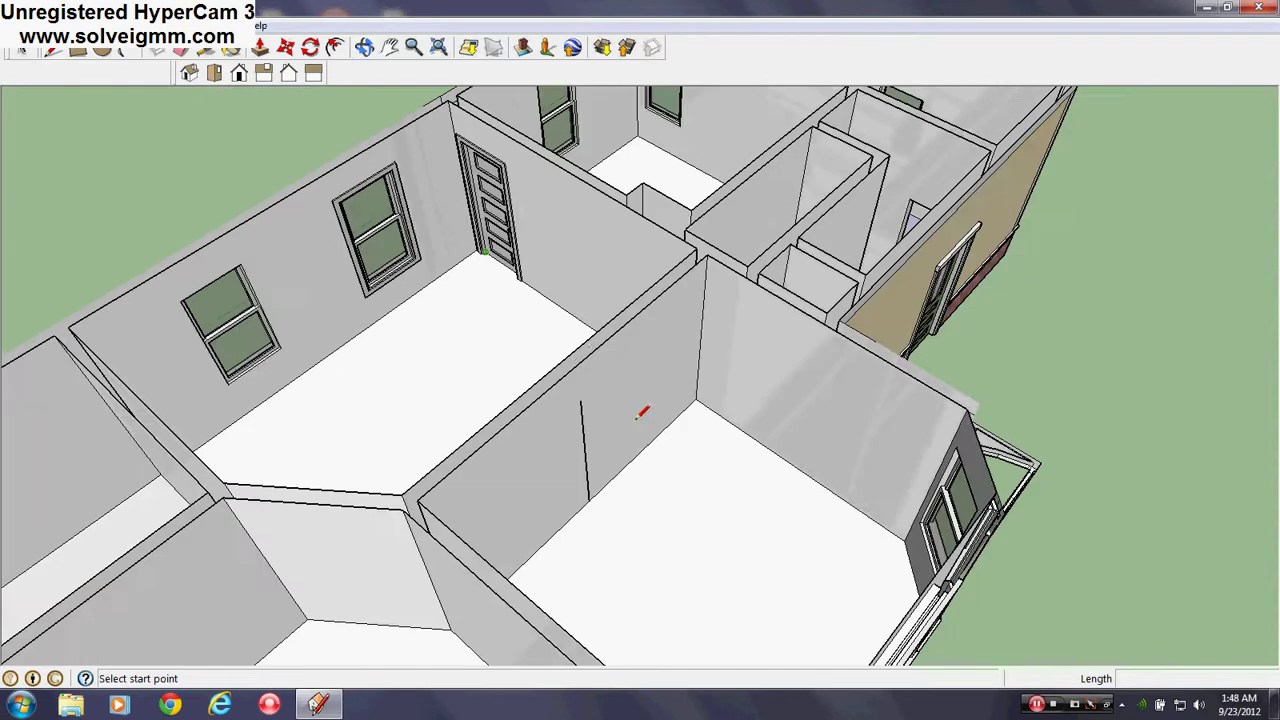
# Outline a doorway extending 1' 3" to each side of the 7' line and down to the floor, and erase the centre line.
pyautogui.moveTo(640, 413); pyautogui.dragTo(371, 323, button='middle')
pyautogui.scroll(3, 529, 305)
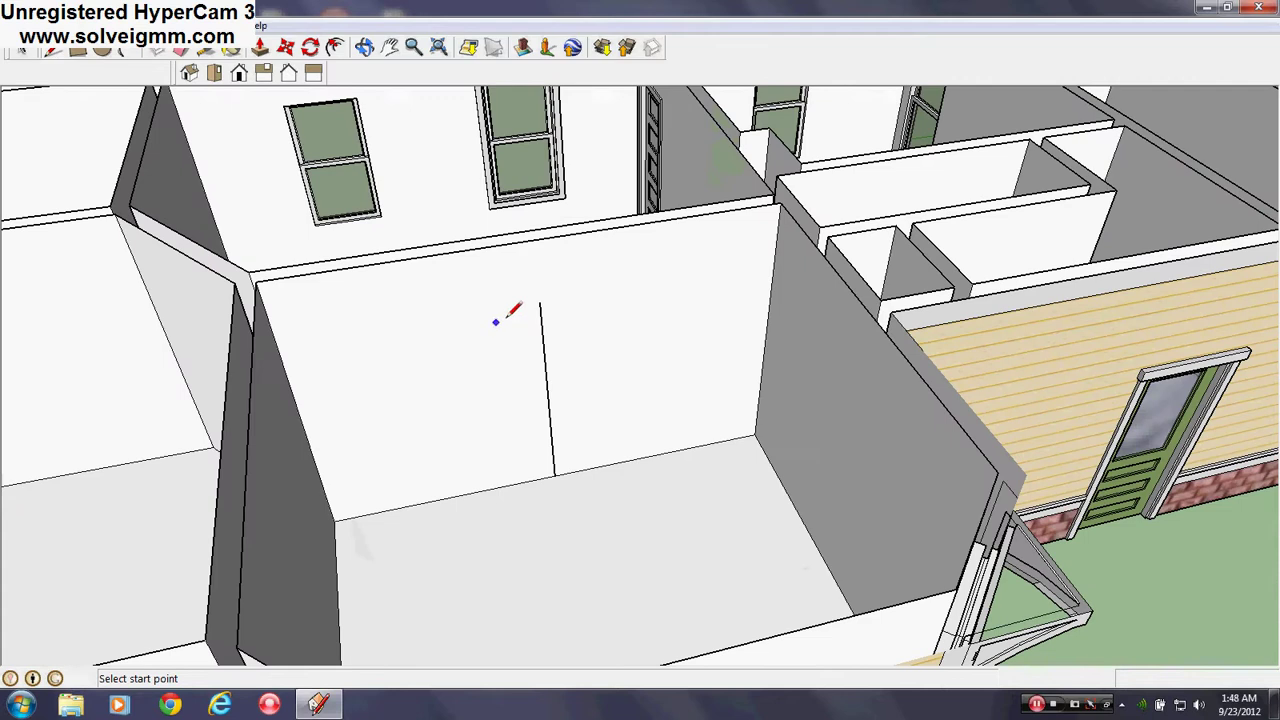
pyautogui.click(539, 301)
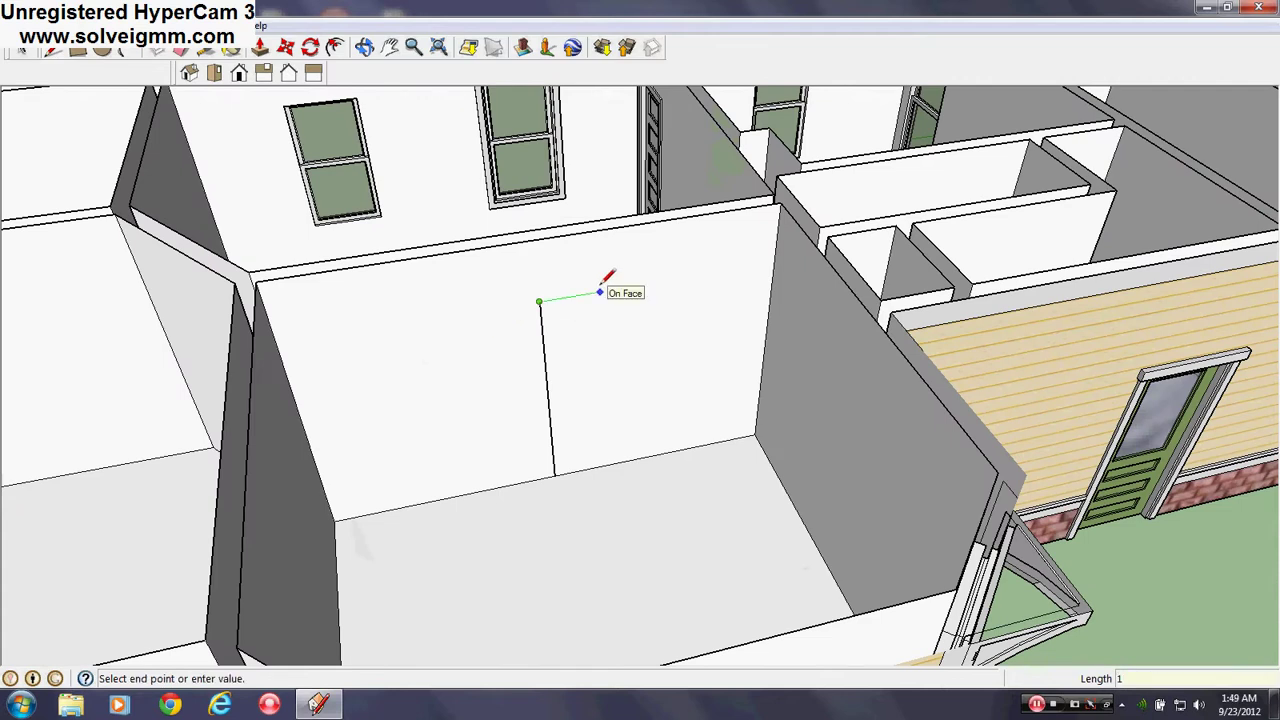
pyautogui.click(584, 295)
pyautogui.click(591, 467)
pyautogui.click(540, 300)
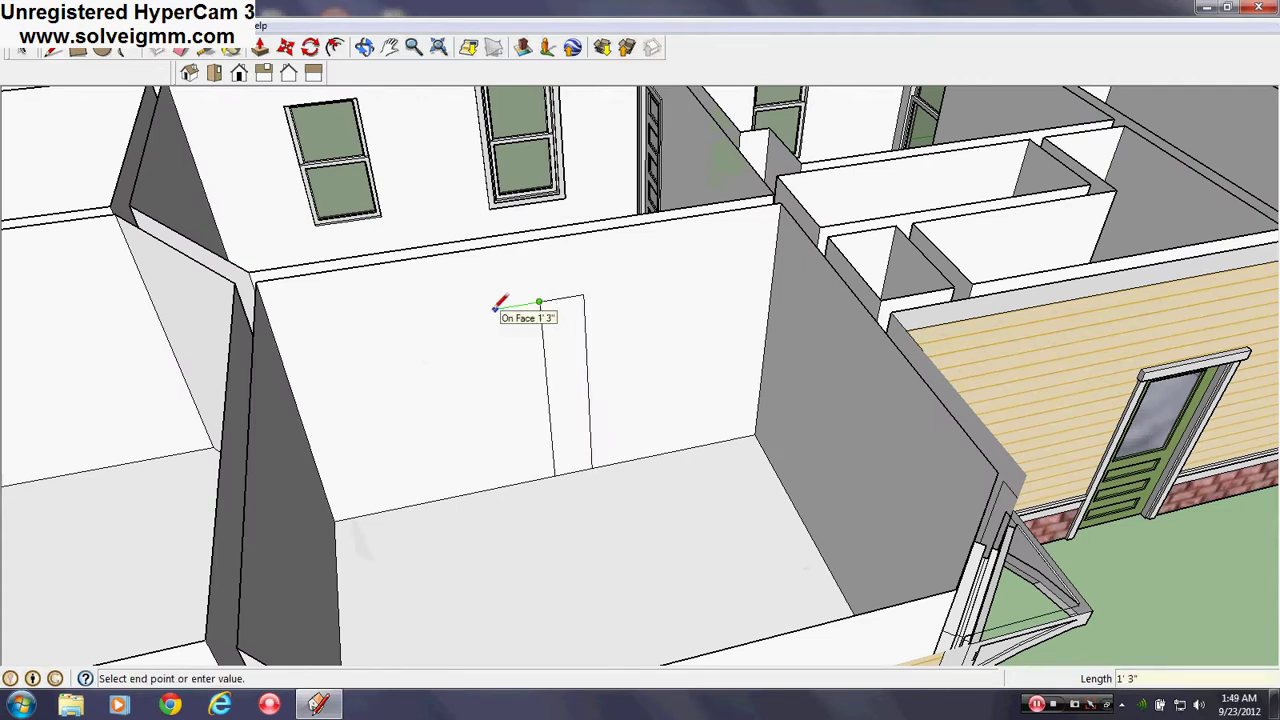
pyautogui.click(495, 308)
pyautogui.click(514, 472)
pyautogui.scroll(-5, 822, 418)
pyautogui.scroll(5, 643, 375)
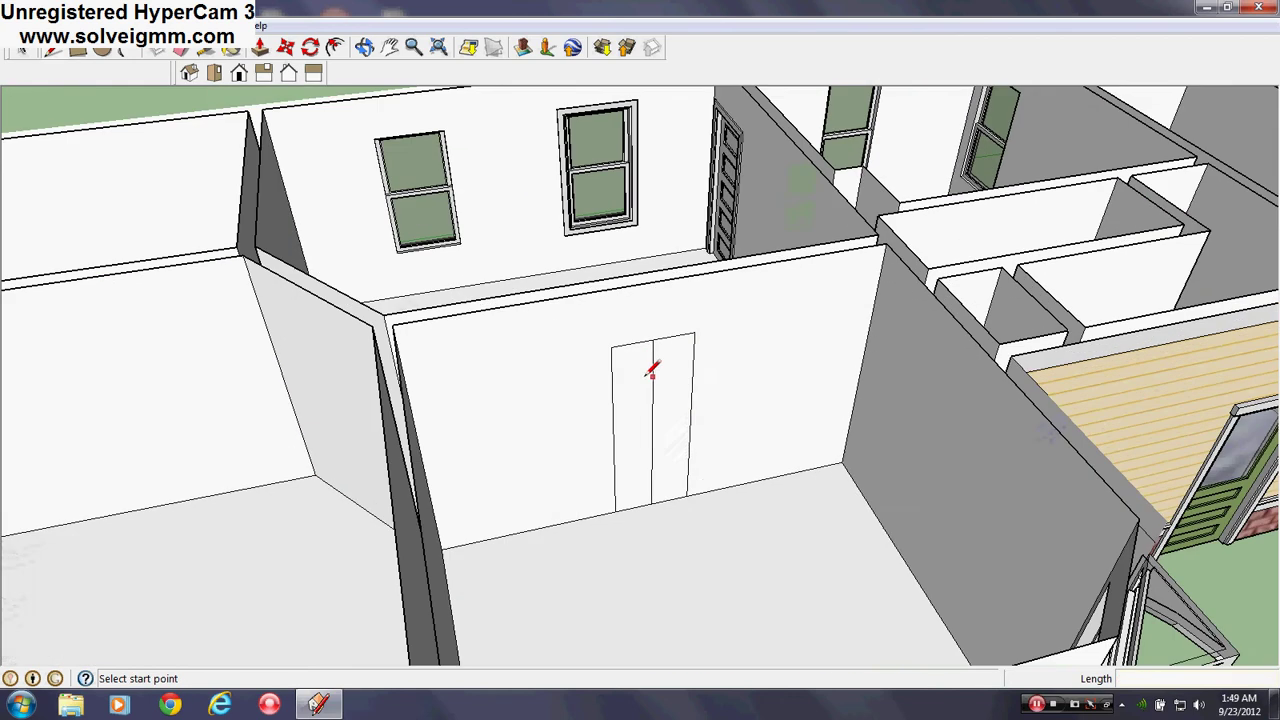
pyautogui.rightClick(655, 385)
pyautogui.click(686, 417)
# Paint the doorway face in the bay-window room with Color_001.
pyautogui.scroll(-5, 766, 429)
pyautogui.scroll(5, 766, 429)
pyautogui.moveTo(766, 429)
pyautogui.mouseDown(button='middle')
pyautogui.moveTo(938, 450)
pyautogui.moveTo(925, 445)
pyautogui.mouseUp(button='middle')
pyautogui.click(231, 48)
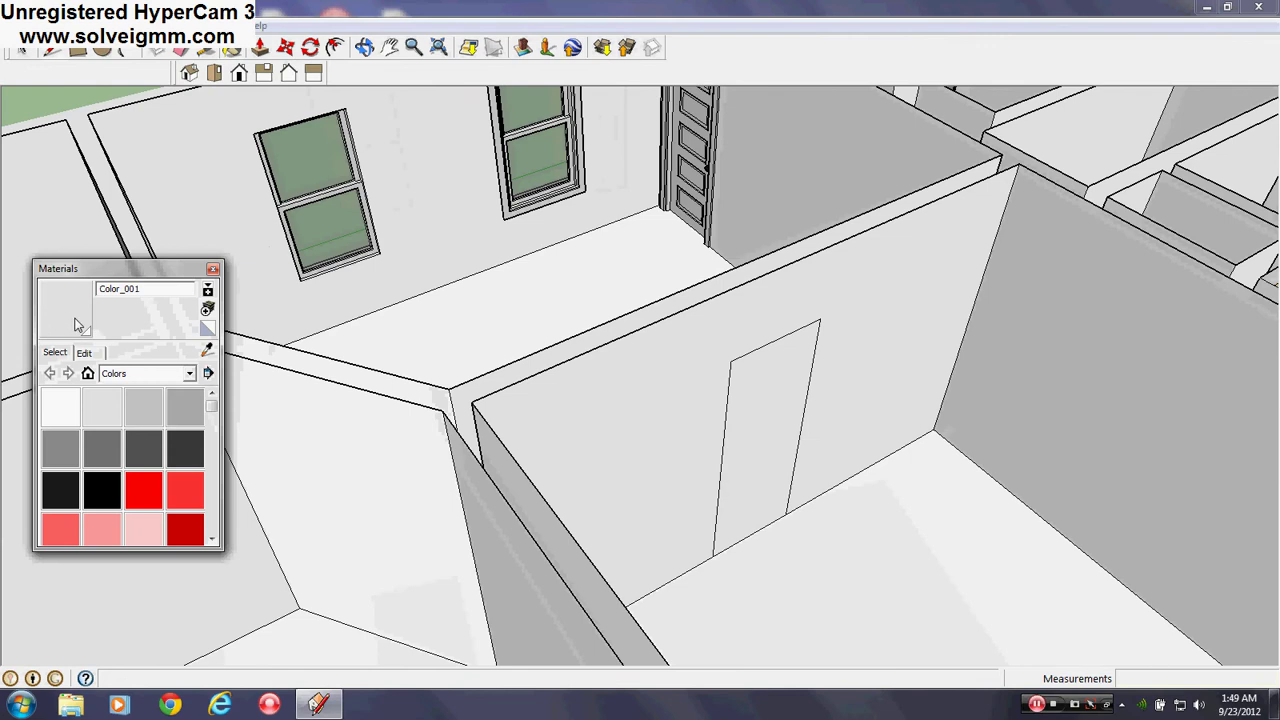
pyautogui.click(748, 377)
pyautogui.moveTo(748, 377)
pyautogui.mouseDown(button='middle')
pyautogui.moveTo(598, 392)
pyautogui.moveTo(686, 400)
pyautogui.moveTo(661, 383)
pyautogui.mouseUp(button='middle')
pyautogui.press('alt')
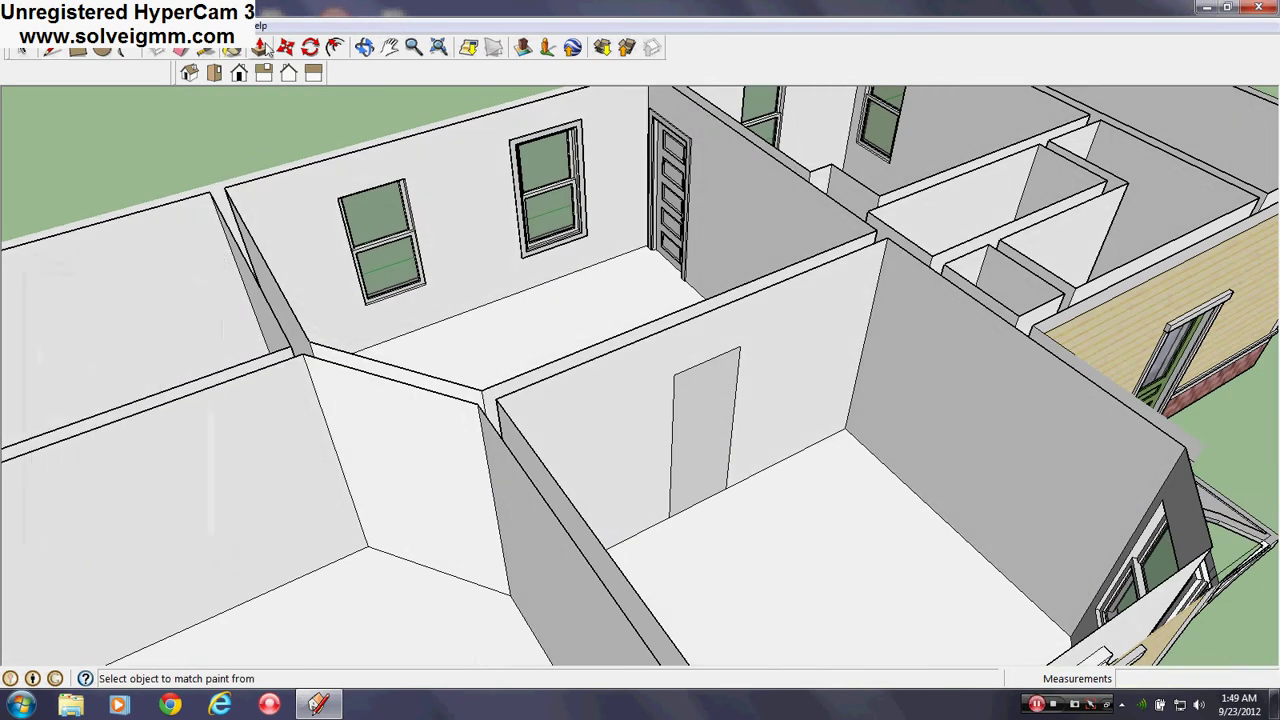
# Push the painted face through the wall to open the doorway, and erase the leftover edge across its floor.
pyautogui.click(260, 47)
pyautogui.moveTo(700, 447); pyautogui.dragTo(698, 385)
pyautogui.click(698, 385)
pyautogui.click(179, 54)
pyautogui.scroll(-3, 494, 370)
pyautogui.moveTo(496, 369); pyautogui.dragTo(548, 350, button='middle')
pyautogui.scroll(3, 650, 474)
# Draw a 7' vertical line up the small closet's end wall, starting at the middle of its floor edge.
pyautogui.scroll(-5, 740, 449)
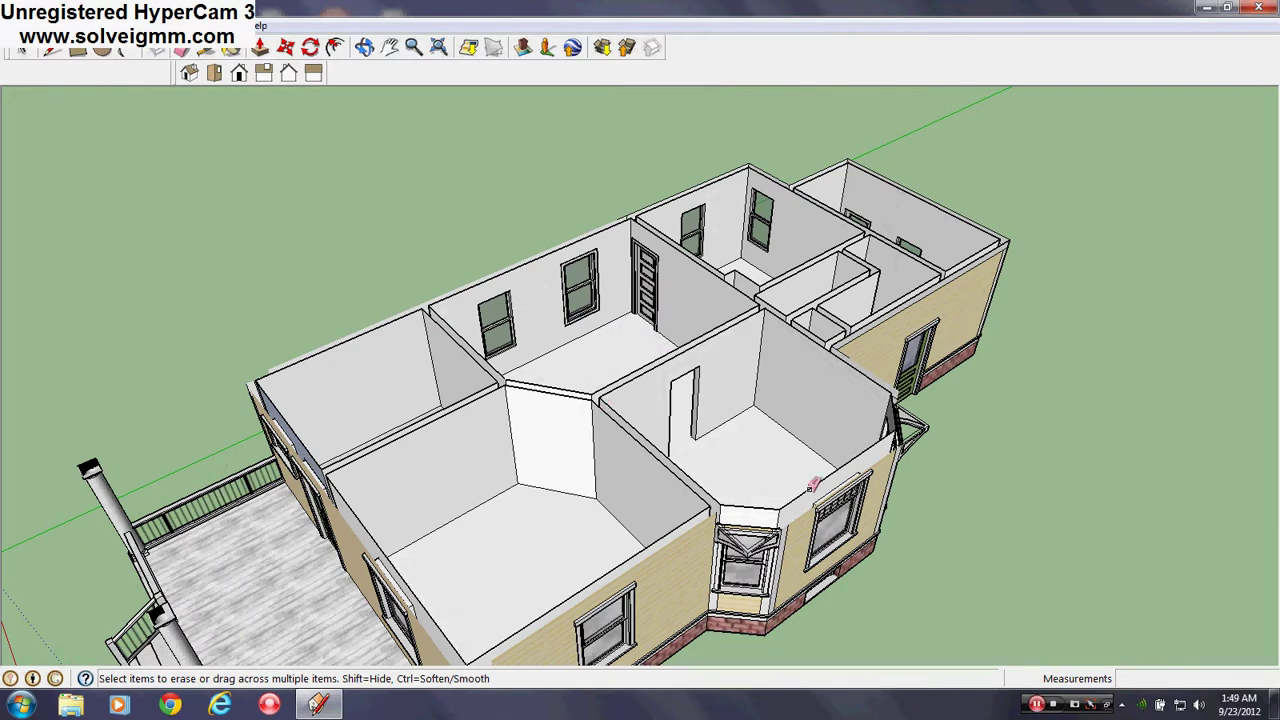
pyautogui.scroll(3, 800, 444)
pyautogui.moveTo(802, 445); pyautogui.dragTo(894, 470, button='middle')
pyautogui.scroll(5, 750, 354)
pyautogui.moveTo(748, 352); pyautogui.dragTo(620, 395, button='middle')
pyautogui.moveTo(789, 387); pyautogui.dragTo(763, 320, button='middle')
pyautogui.press('l')
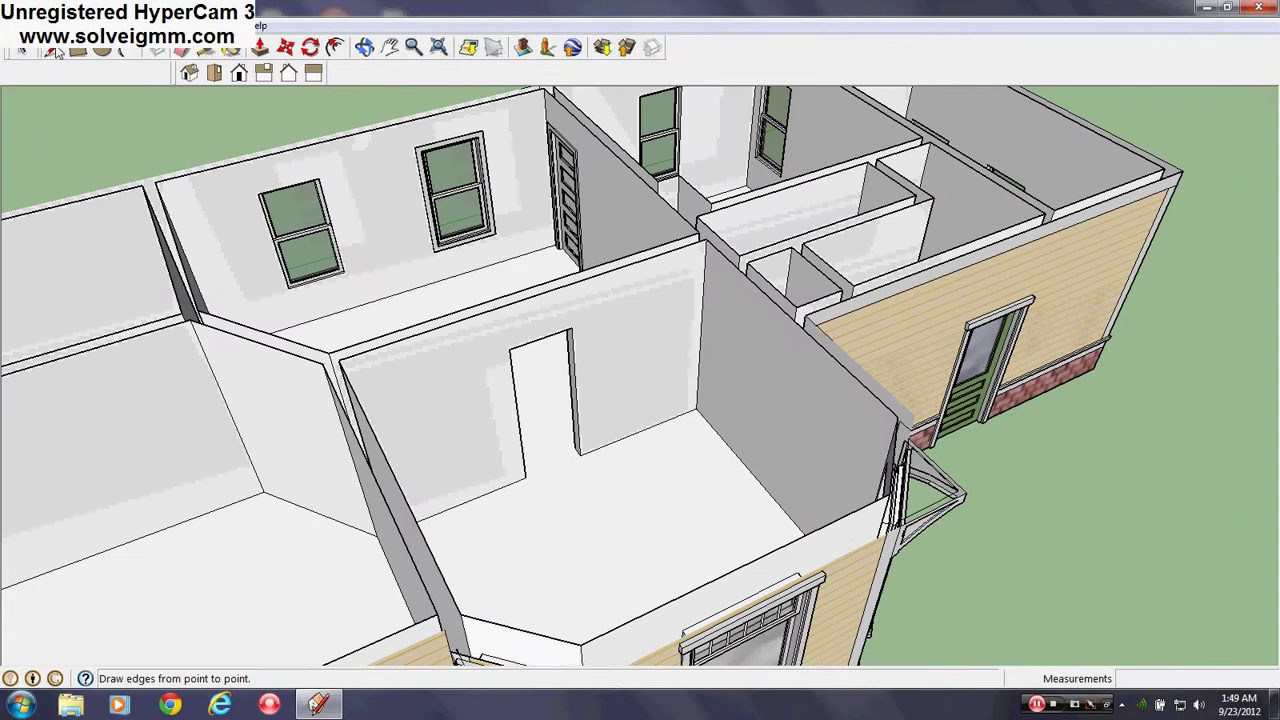
pyautogui.moveTo(728, 446); pyautogui.dragTo(243, 550, button='middle')
pyautogui.moveTo(570, 460); pyautogui.dragTo(405, 515, button='middle')
pyautogui.scroll(5, 588, 315)
pyautogui.moveTo(600, 315)
pyautogui.mouseDown(button='middle')
pyautogui.moveTo(634, 337)
pyautogui.moveTo(580, 366)
pyautogui.moveTo(590, 450)
pyautogui.mouseUp(button='middle')
pyautogui.click(593, 479)
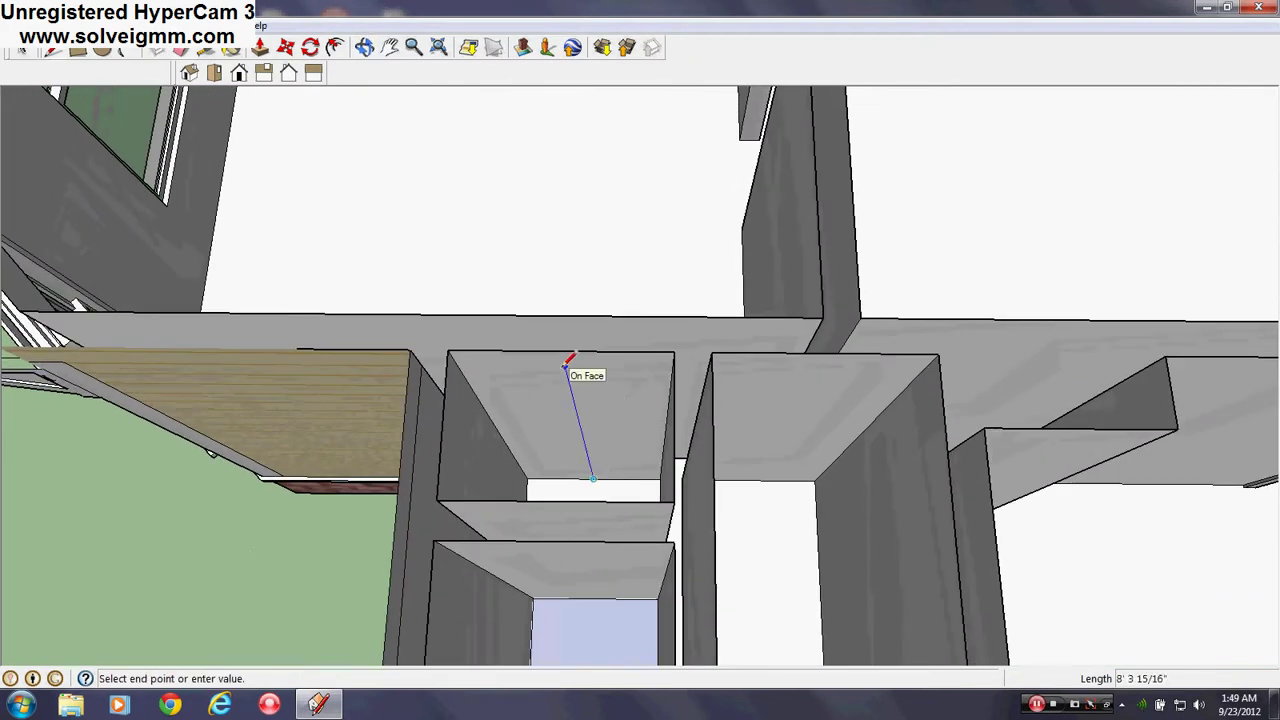
pyautogui.write('7')
pyautogui.press('Return')
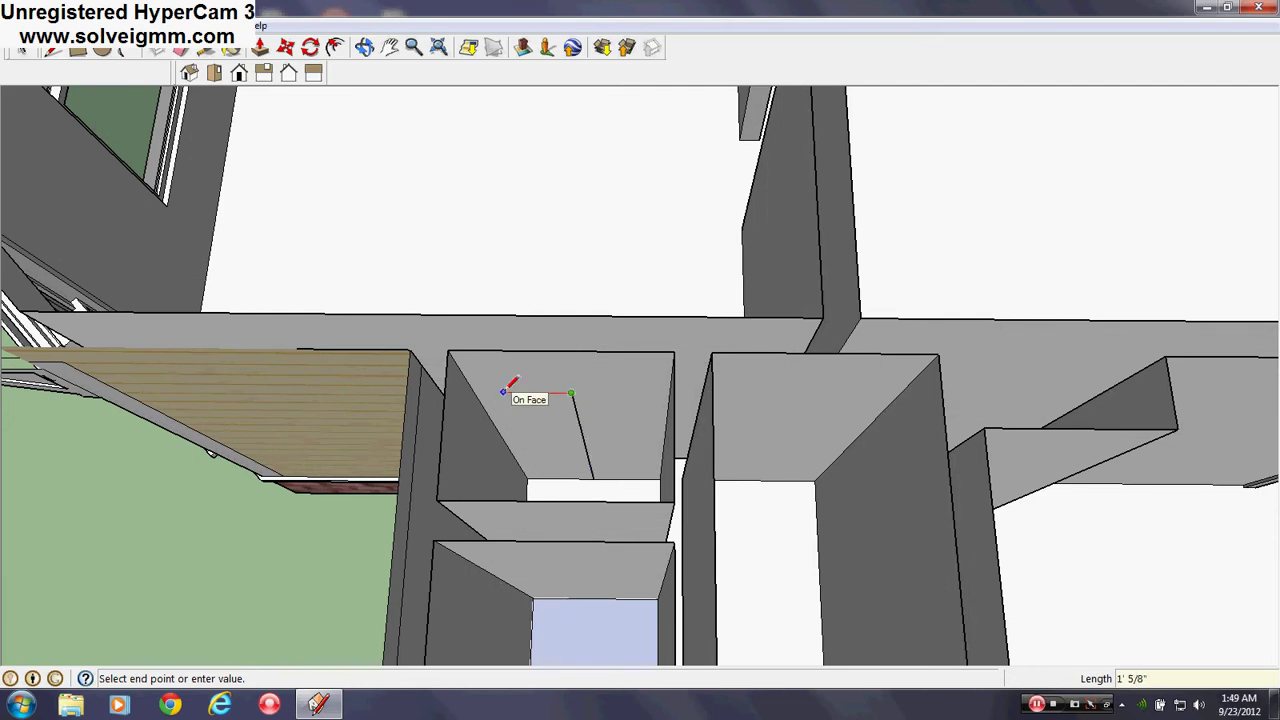
# Outline the closet doorway evenly on both sides of the vertical line down to the floor, and erase the centre line.
pyautogui.click(503, 390)
pyautogui.click(538, 479)
pyautogui.scroll(5, 480, 429)
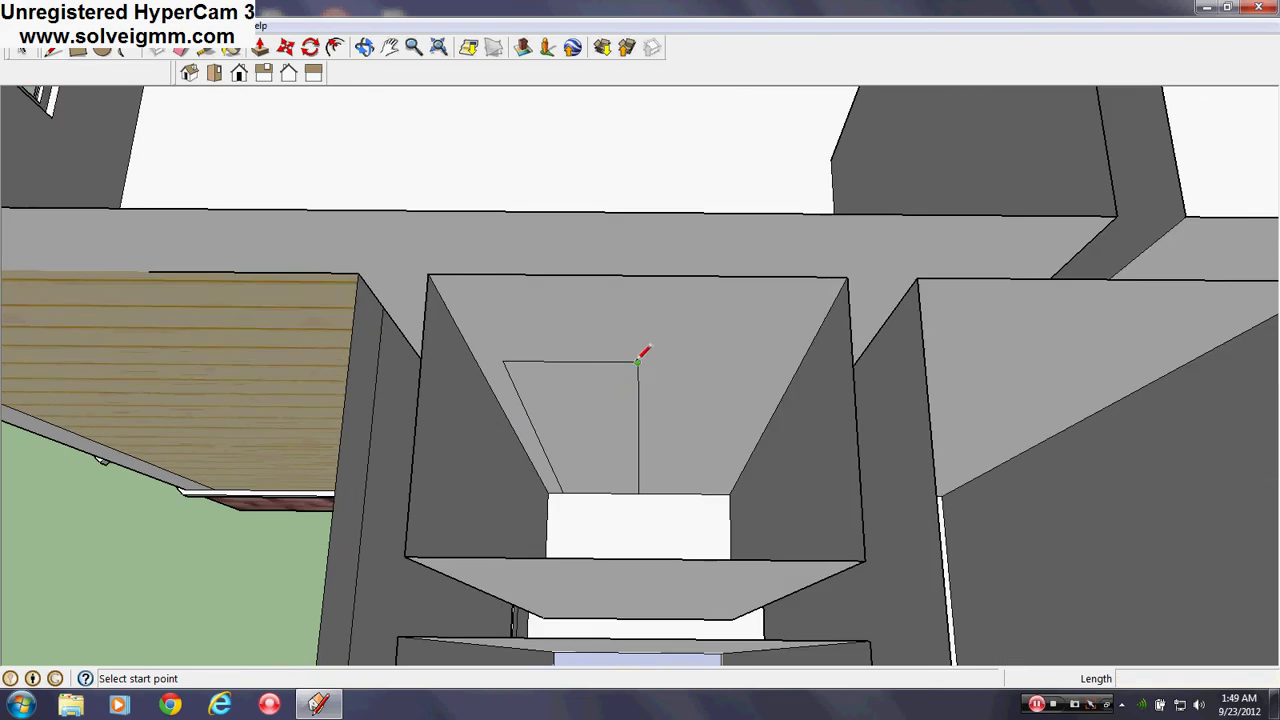
pyautogui.click(637, 362)
pyautogui.click(773, 362)
pyautogui.click(718, 492)
pyautogui.rightClick(638, 426)
pyautogui.click(668, 449)
# Paint the closet doorway face with Color_001.
pyautogui.scroll(-8, 643, 466)
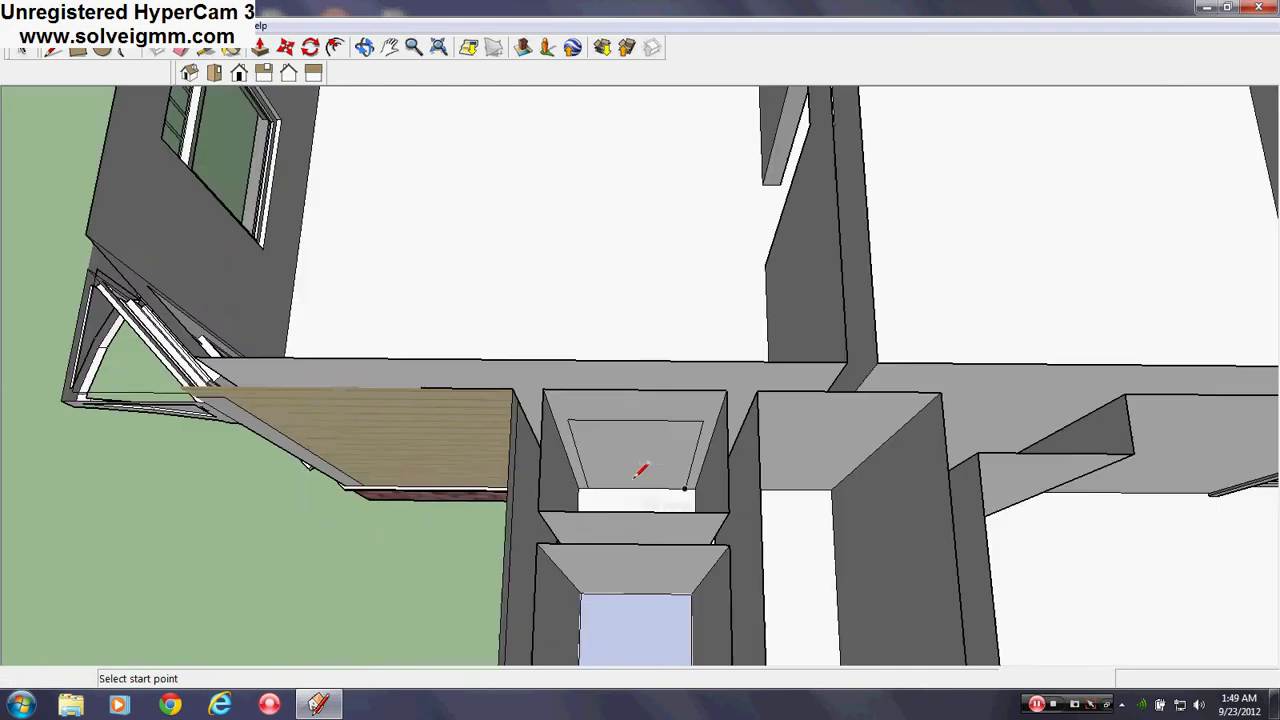
pyautogui.moveTo(534, 455); pyautogui.dragTo(676, 470, button='middle')
pyautogui.scroll(5, 676, 470)
pyautogui.moveTo(622, 336); pyautogui.dragTo(588, 392, button='middle')
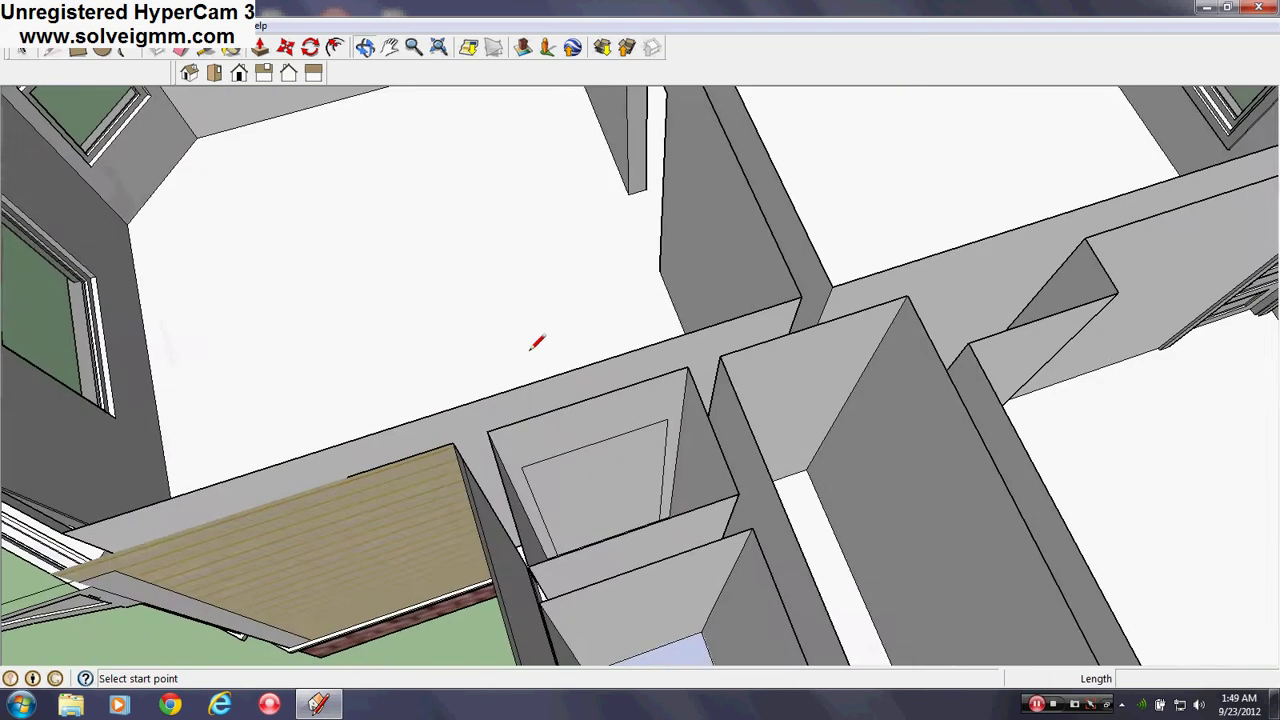
pyautogui.press('b')
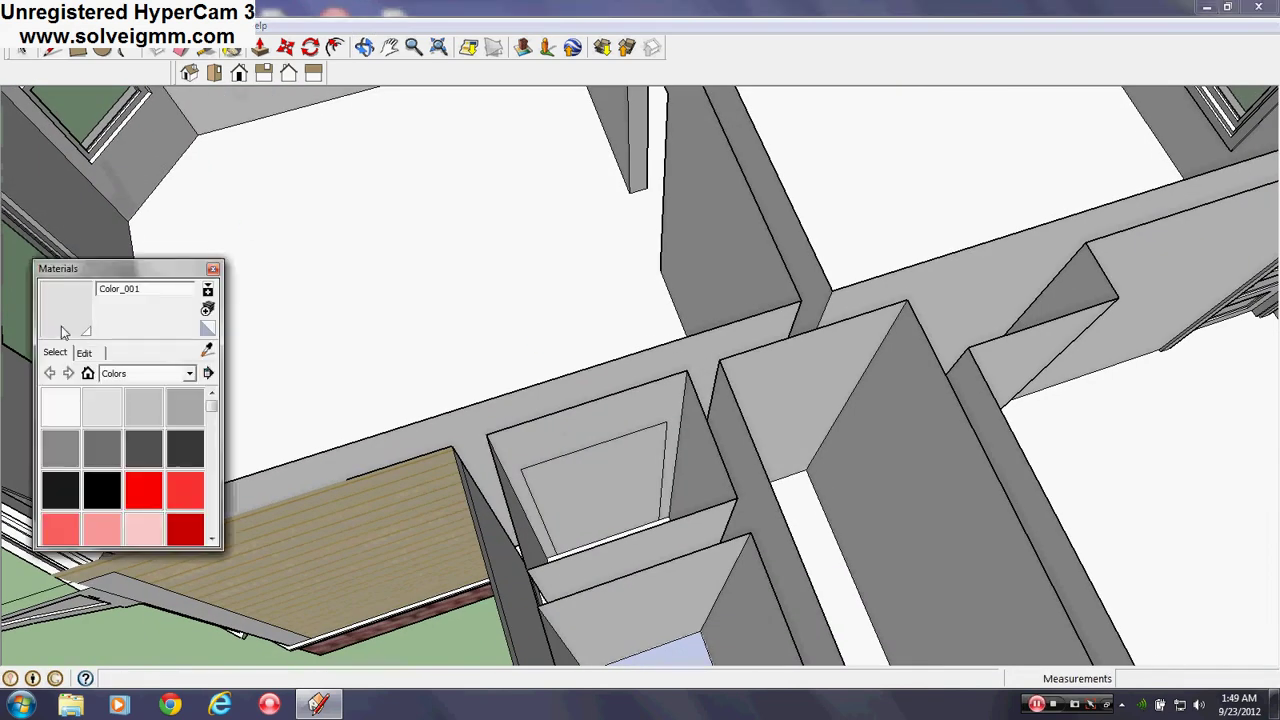
pyautogui.click(641, 497)
pyautogui.scroll(3, 578, 502)
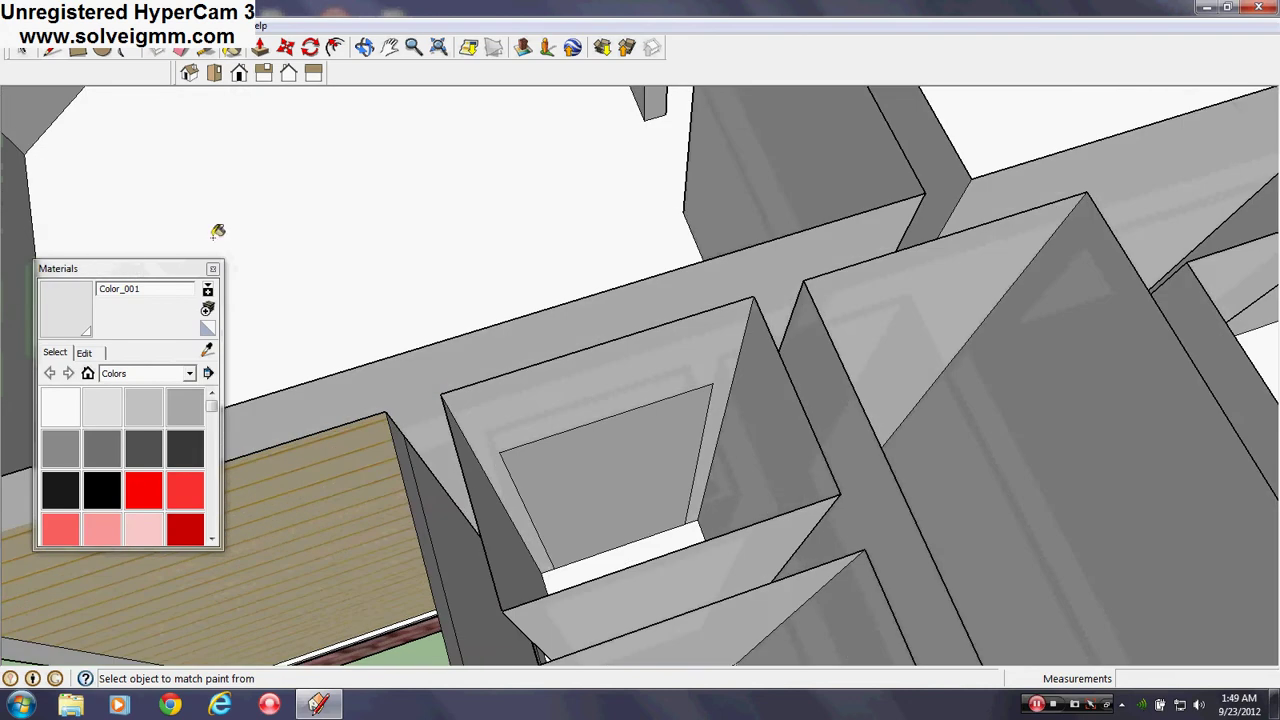
pyautogui.click(213, 270)
# Push the painted closet face 6" through the wall to open the doorway.
pyautogui.click(260, 47)
pyautogui.moveTo(571, 528); pyautogui.dragTo(645, 442)
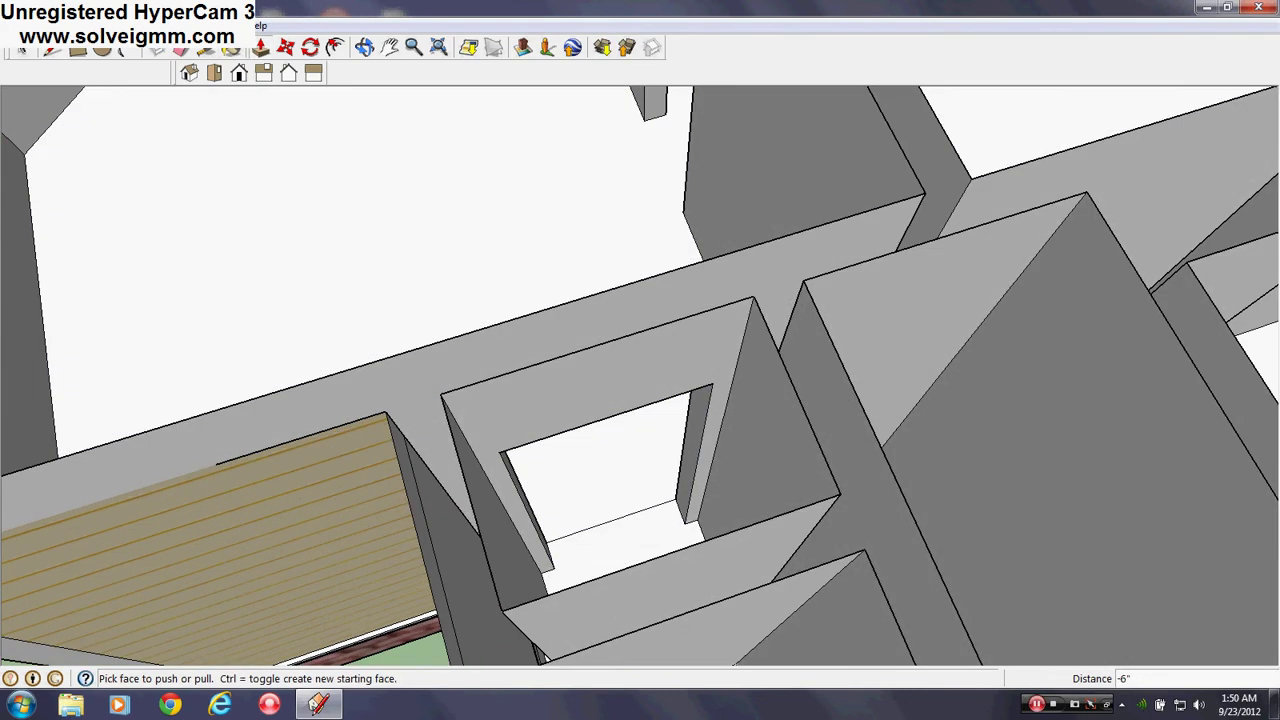
# Draw a 7' vertical line up the entry room's back wall, starting on its floor edge close to the inner corner.
pyautogui.press('e')
pyautogui.scroll(-8, 590, 499)
pyautogui.moveTo(366, 424); pyautogui.dragTo(714, 371, button='middle')
pyautogui.scroll(-3, 648, 418)
pyautogui.moveTo(648, 418)
pyautogui.mouseDown(button='middle')
pyautogui.moveTo(704, 433)
pyautogui.moveTo(856, 328)
pyautogui.mouseUp(button='middle')
pyautogui.scroll(-2, 706, 423)
pyautogui.scroll(4, 748, 394)
pyautogui.scroll(-3, 856, 328)
pyautogui.scroll(4, 706, 384)
pyautogui.moveTo(706, 384); pyautogui.dragTo(790, 325, button='middle')
pyautogui.scroll(-2, 790, 325)
pyautogui.press('l')
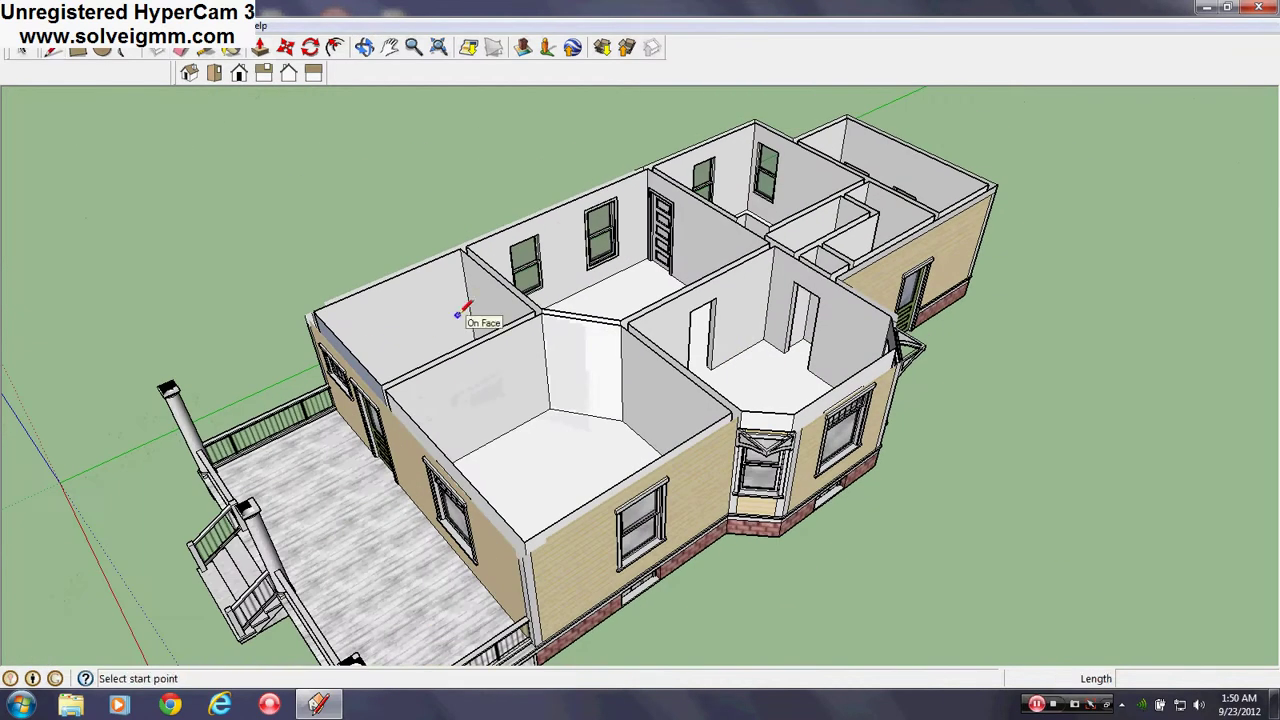
pyautogui.moveTo(517, 286); pyautogui.dragTo(491, 420, button='middle')
pyautogui.scroll(3, 633, 455)
pyautogui.click(729, 493)
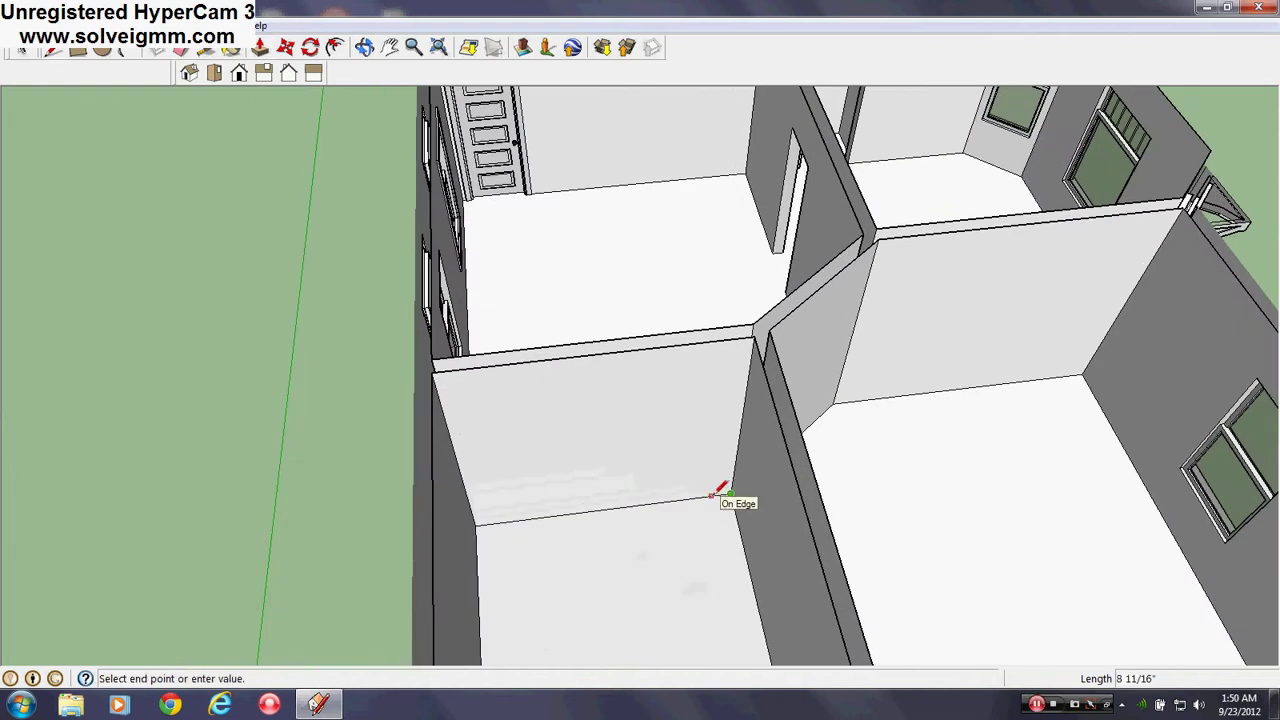
pyautogui.press('Escape')
pyautogui.click(727, 490)
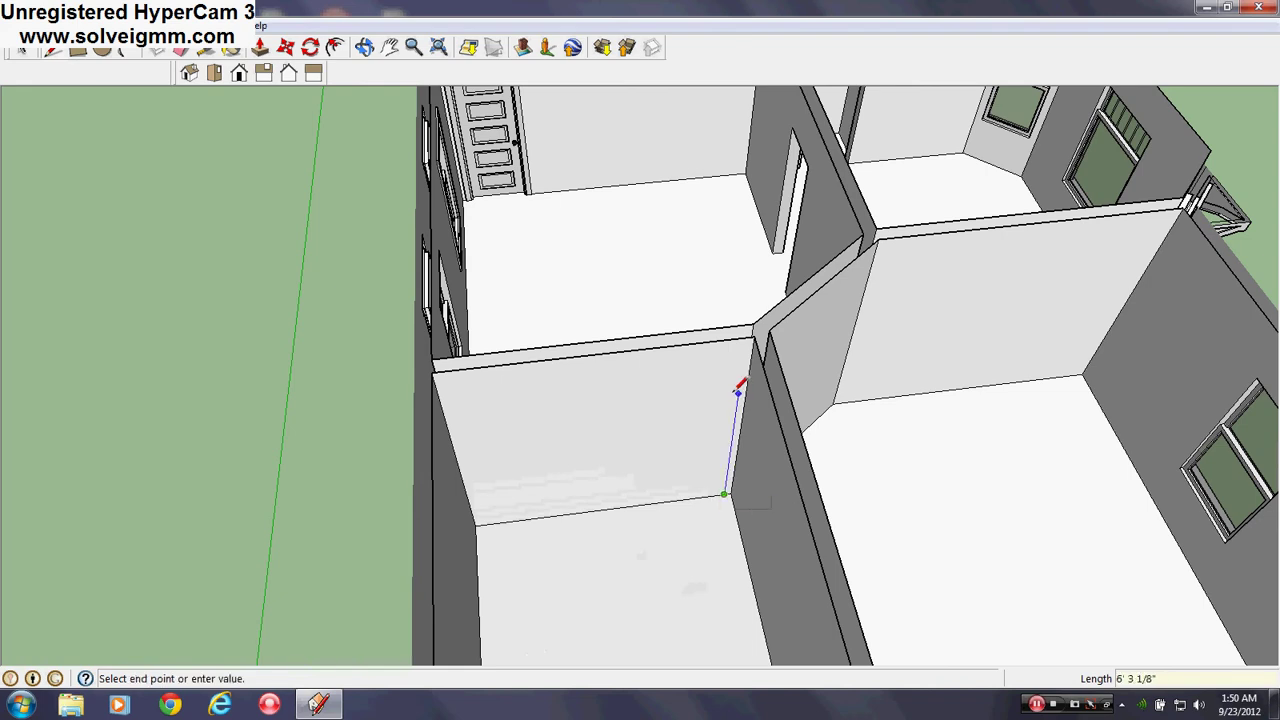
pyautogui.moveTo(740, 388); pyautogui.dragTo(773, 197, button='middle')
pyautogui.scroll(-2, 772, 197)
pyautogui.scroll(3, 768, 197)
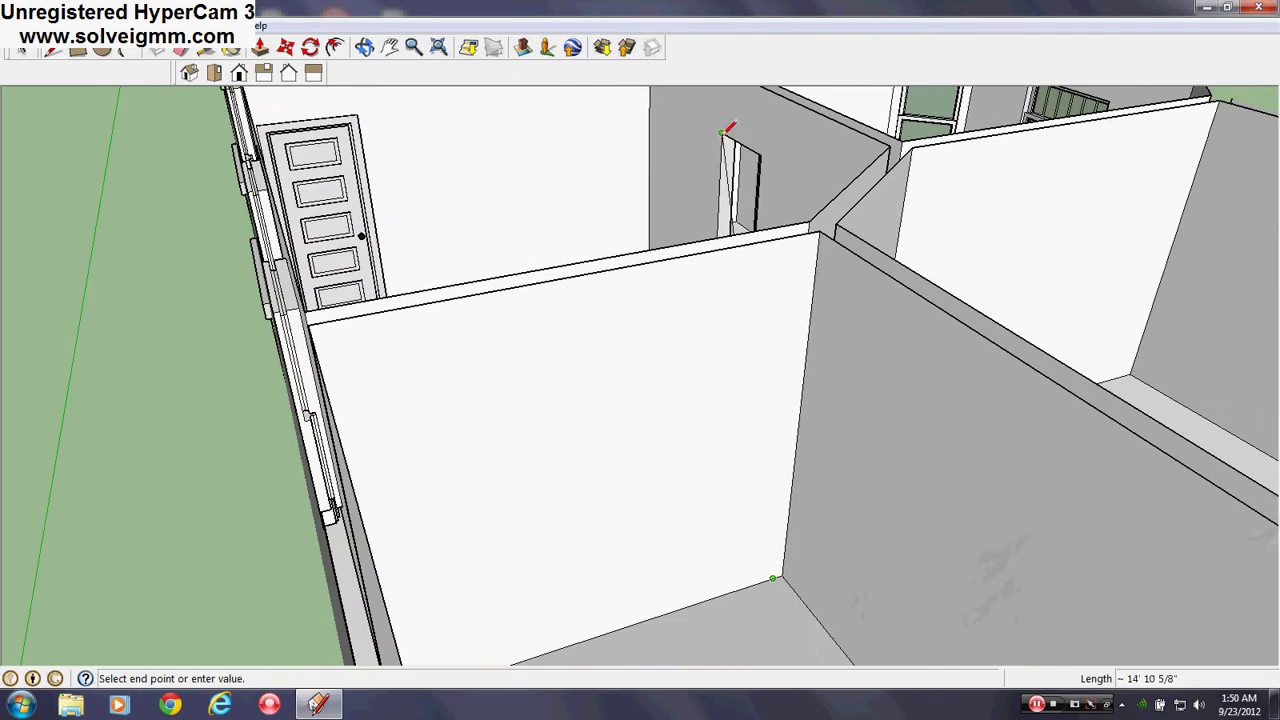
pyautogui.write("7'")
pyautogui.press('Return')
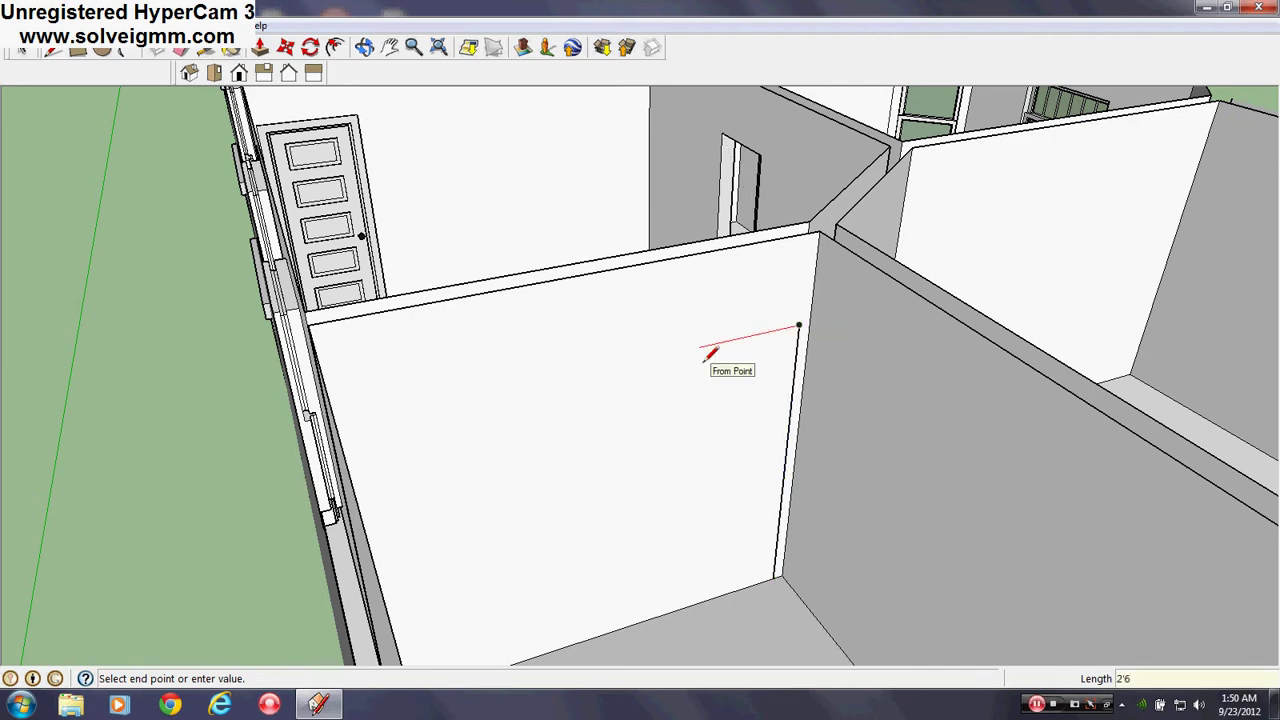
# Finish the doorway outline with a 2'6" top line running away from the corner and a vertical line down to the floor.
pyautogui.press('Return')
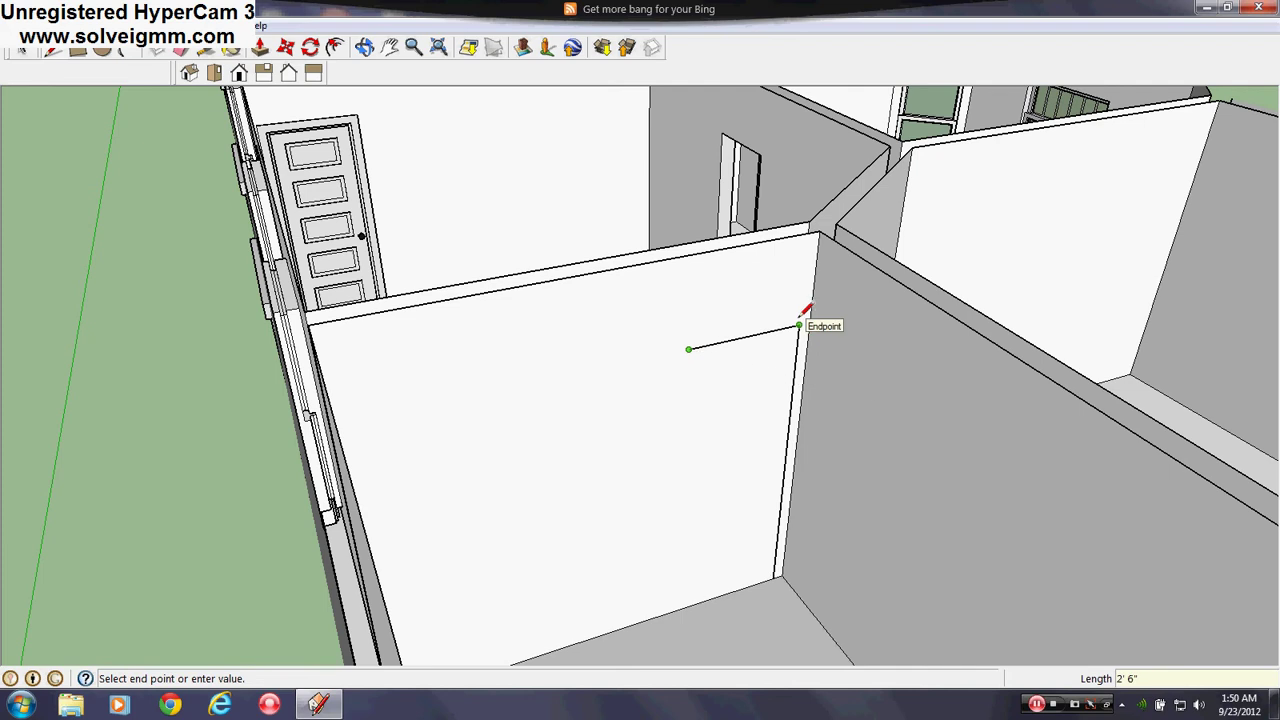
pyautogui.click(688, 600)
pyautogui.moveTo(686, 598)
pyautogui.mouseDown(button='middle')
pyautogui.moveTo(733, 468)
pyautogui.moveTo(600, 440)
pyautogui.mouseUp(button='middle')
pyautogui.scroll(-4, 843, 440)
pyautogui.scroll(3, 720, 383)
pyautogui.moveTo(720, 383); pyautogui.dragTo(890, 470, button='middle')
# Paint the new doorway face on the entry room's back wall with Color_001.
pyautogui.click(259, 47)
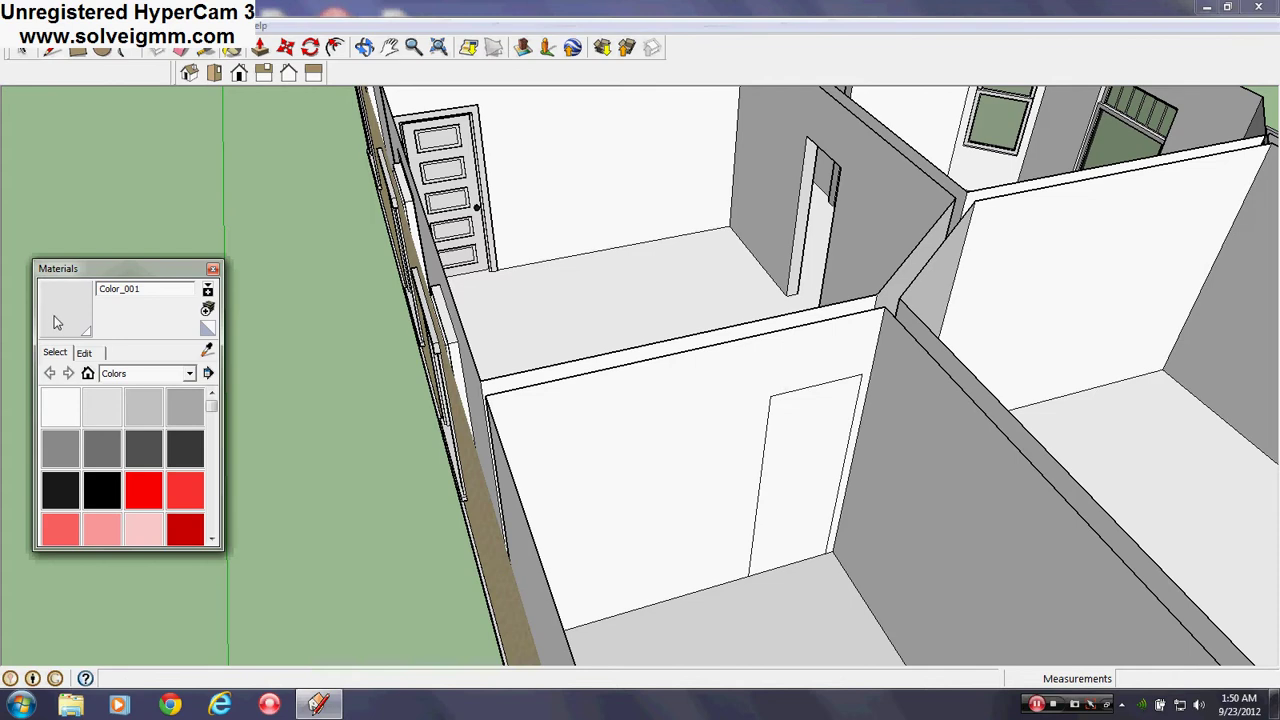
pyautogui.click(57, 322)
pyautogui.click(812, 430)
pyautogui.scroll(-4, 491, 234)
pyautogui.scroll(4, 760, 314)
pyautogui.moveTo(760, 316)
pyautogui.mouseDown(button='middle')
pyautogui.moveTo(773, 349)
pyautogui.moveTo(780, 317)
pyautogui.mouseUp(button='middle')
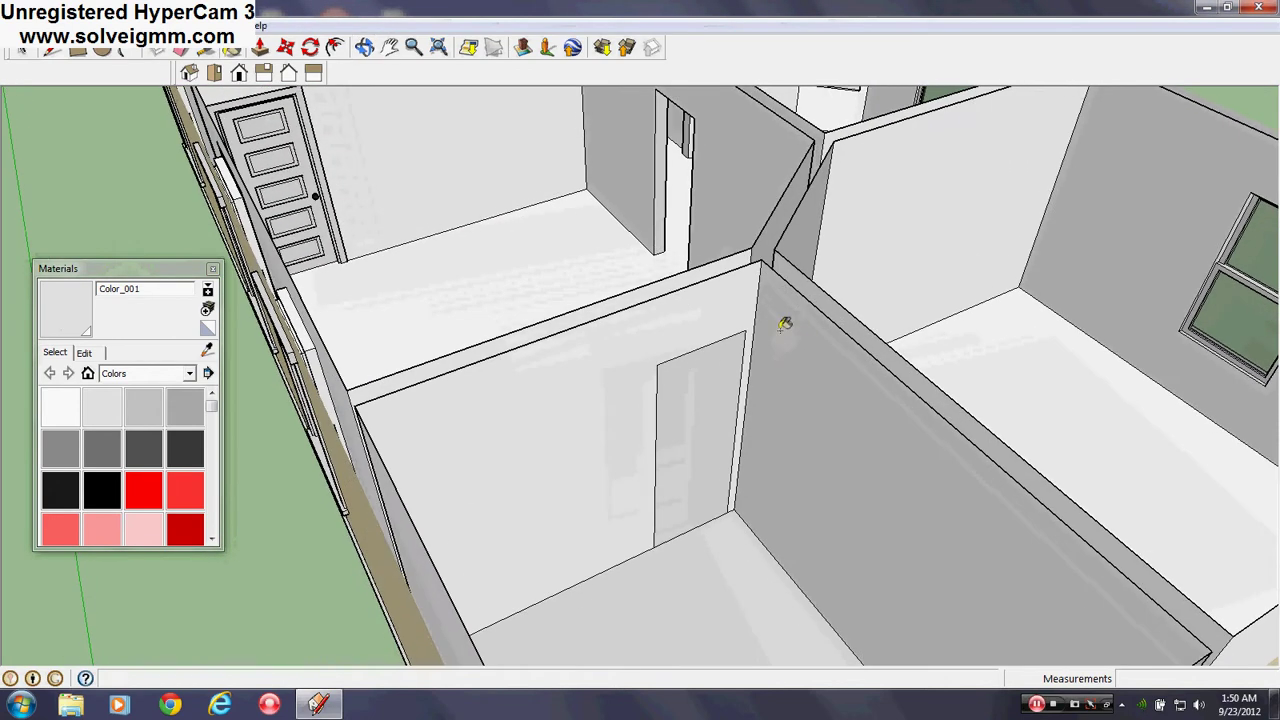
pyautogui.click(212, 269)
# Push the painted doorway face 6" through the entry room's back wall to open it.
pyautogui.press('p')
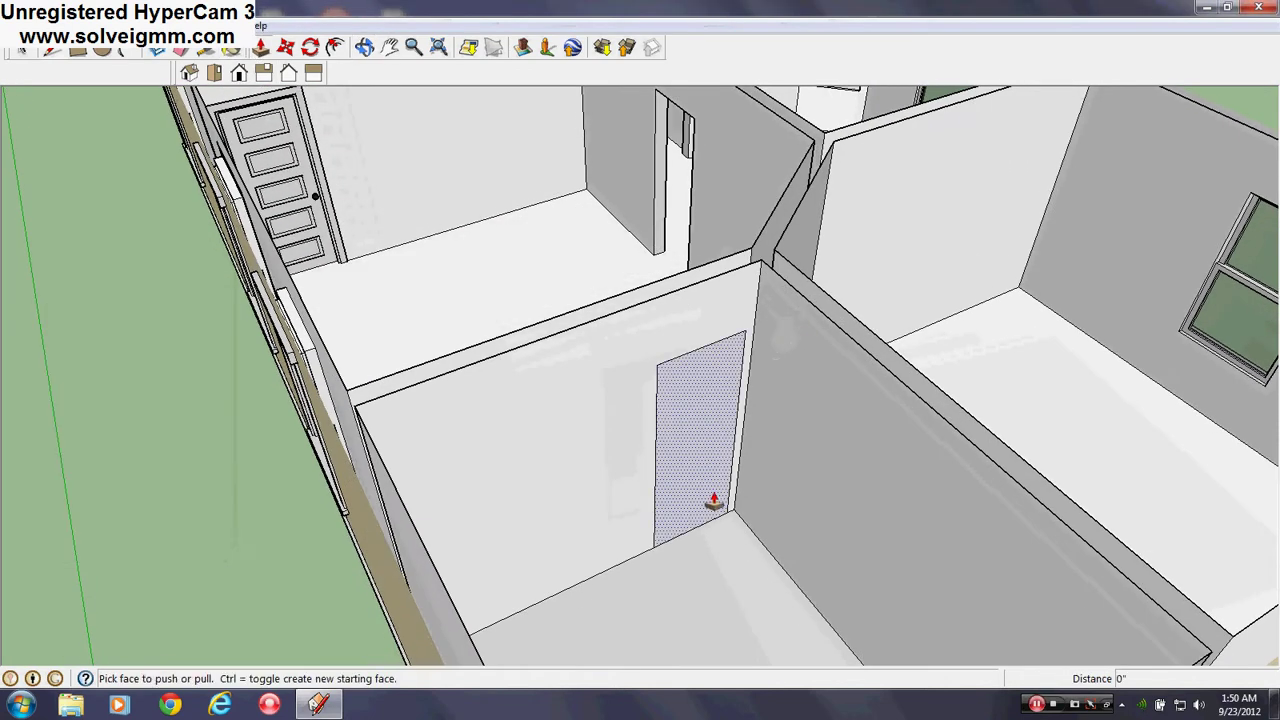
pyautogui.click(701, 522)
pyautogui.click(686, 437)
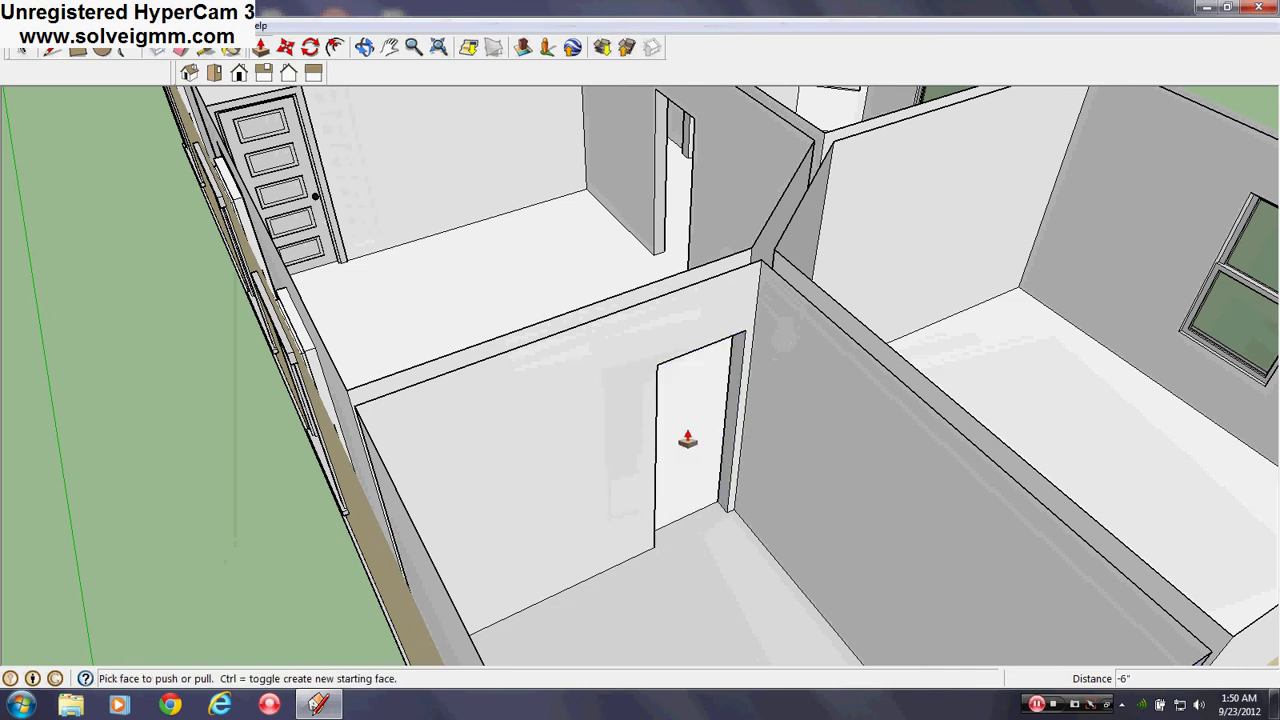
# Erase the leftover floor line across the threshold of the entry room's new doorway.
pyautogui.click(181, 48)
pyautogui.moveTo(612, 450); pyautogui.dragTo(676, 399, button='middle')
pyautogui.scroll(4, 734, 414)
pyautogui.click(693, 512)
pyautogui.scroll(-5, 696, 511)
pyautogui.moveTo(651, 491)
pyautogui.mouseDown(button='middle')
pyautogui.moveTo(793, 463)
pyautogui.moveTo(829, 243)
pyautogui.moveTo(670, 362)
pyautogui.moveTo(720, 251)
pyautogui.moveTo(690, 230)
pyautogui.mouseUp(button='middle')
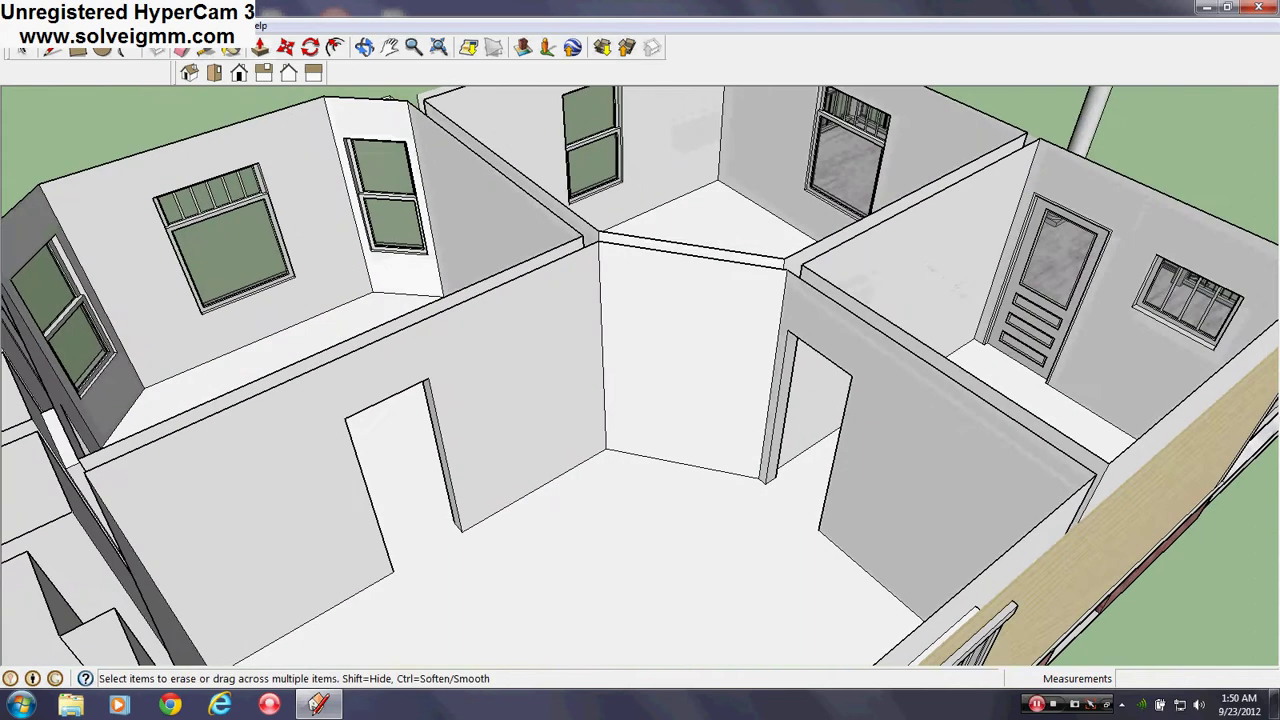
# Outline a wide 7' high opening on the angled wall, extending evenly to both sides of a vertical centre line.
pyautogui.click(55, 48)
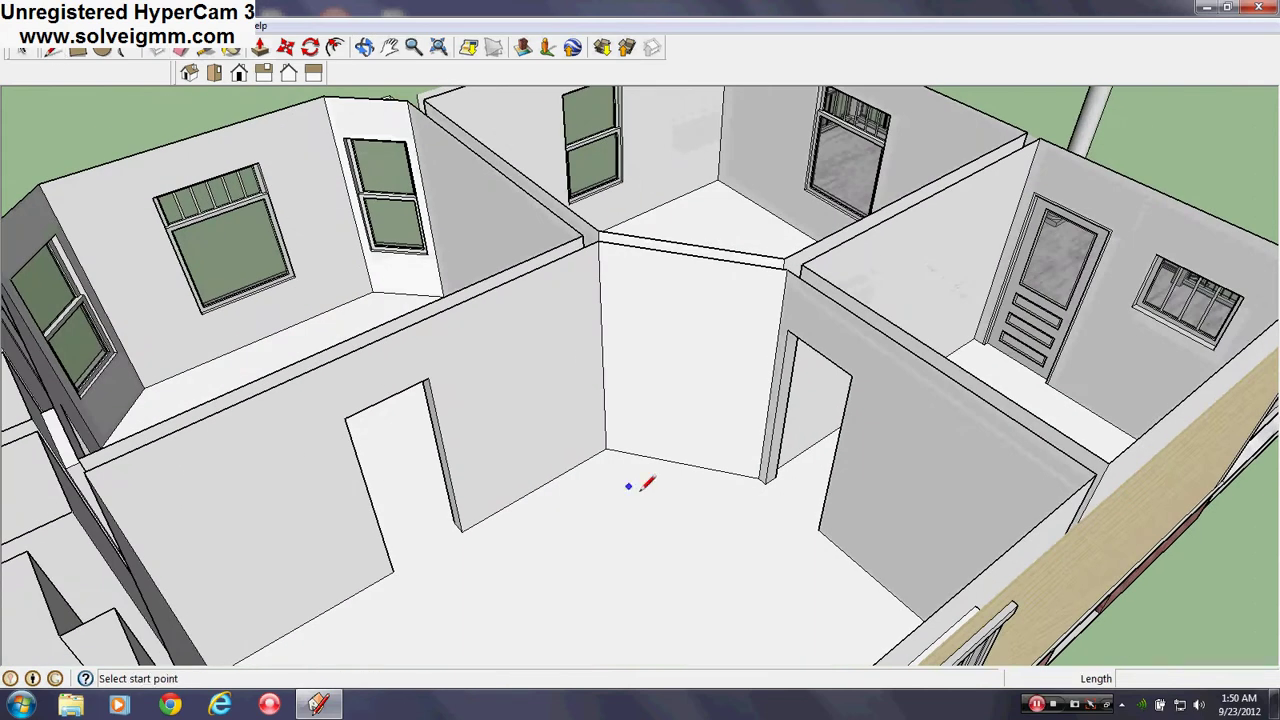
pyautogui.click(680, 461)
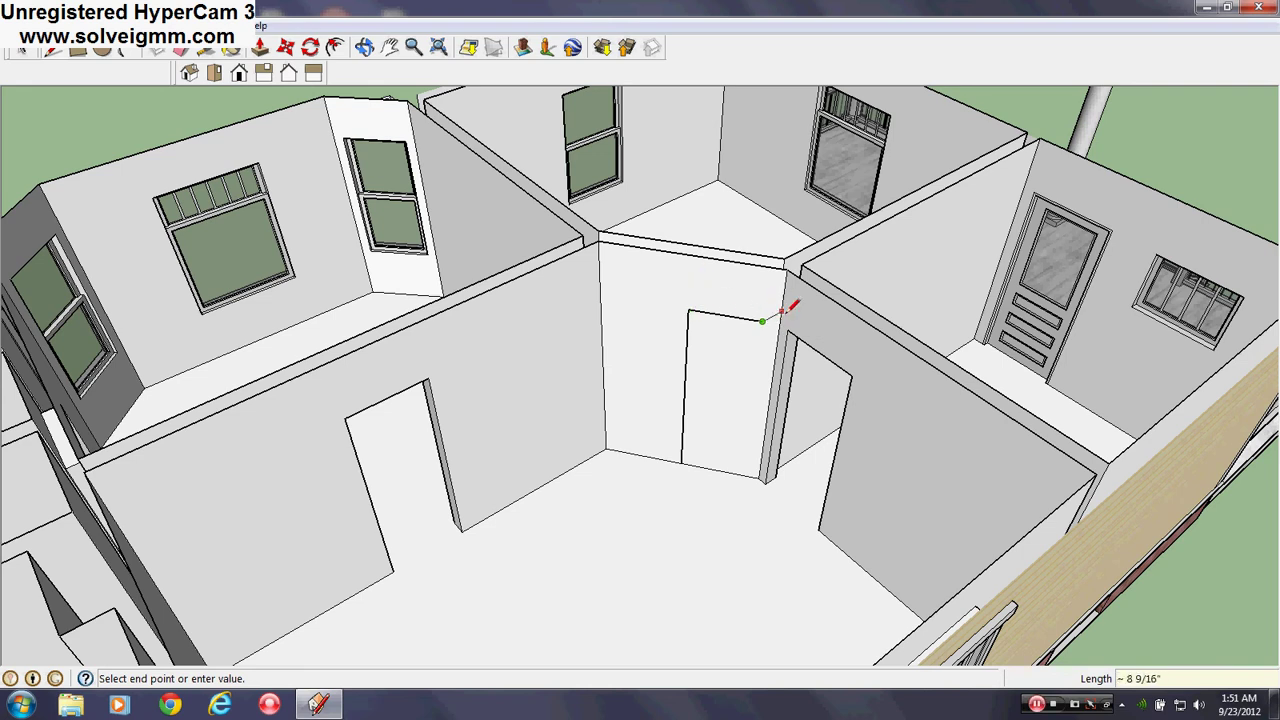
pyautogui.click(746, 474)
pyautogui.click(688, 310)
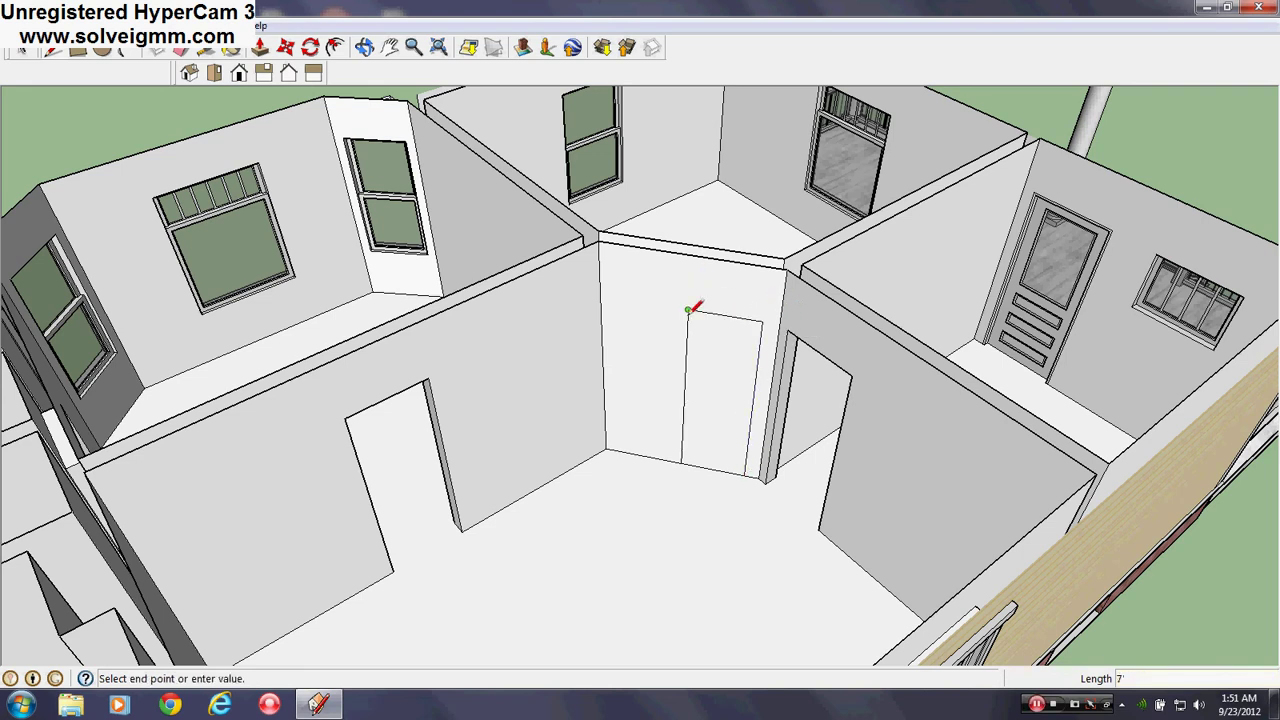
pyautogui.click(615, 297)
pyautogui.click(620, 451)
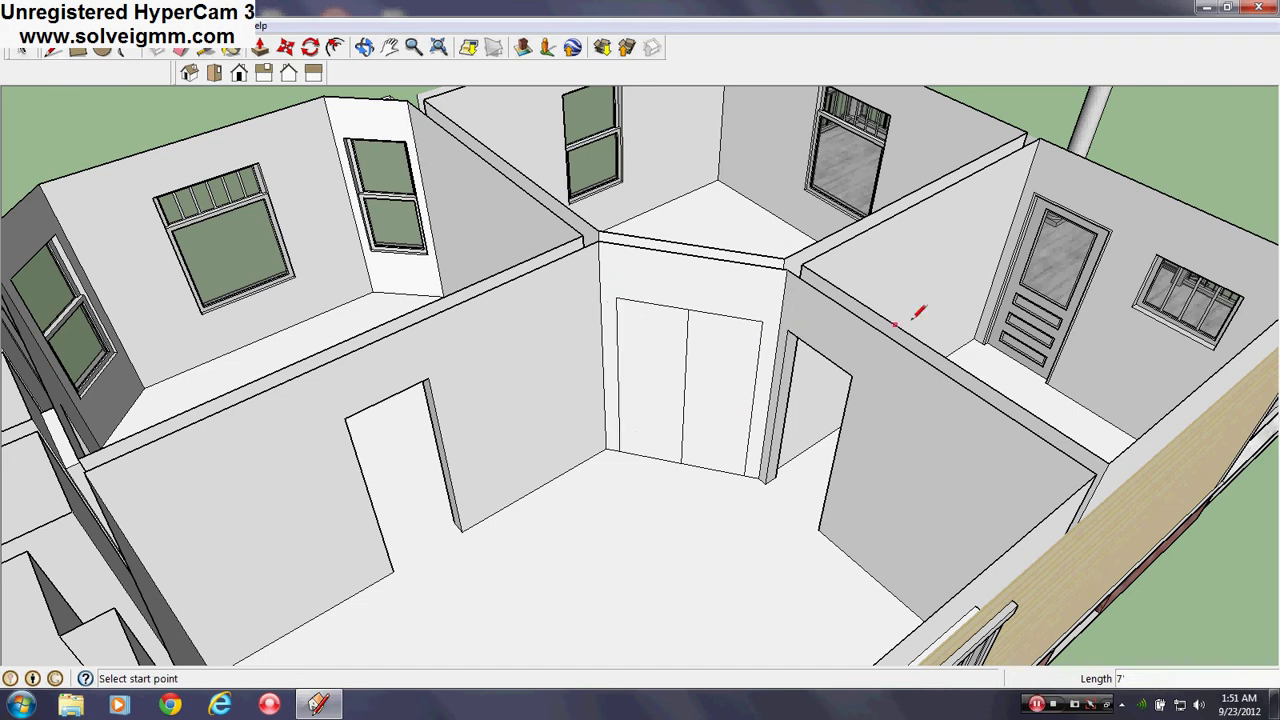
# Erase the vertical centre line inside the angled wall's opening outline.
pyautogui.scroll(-4, 909, 318)
pyautogui.moveTo(909, 318); pyautogui.dragTo(771, 379, button='middle')
pyautogui.scroll(3, 786, 398)
pyautogui.rightClick(747, 400)
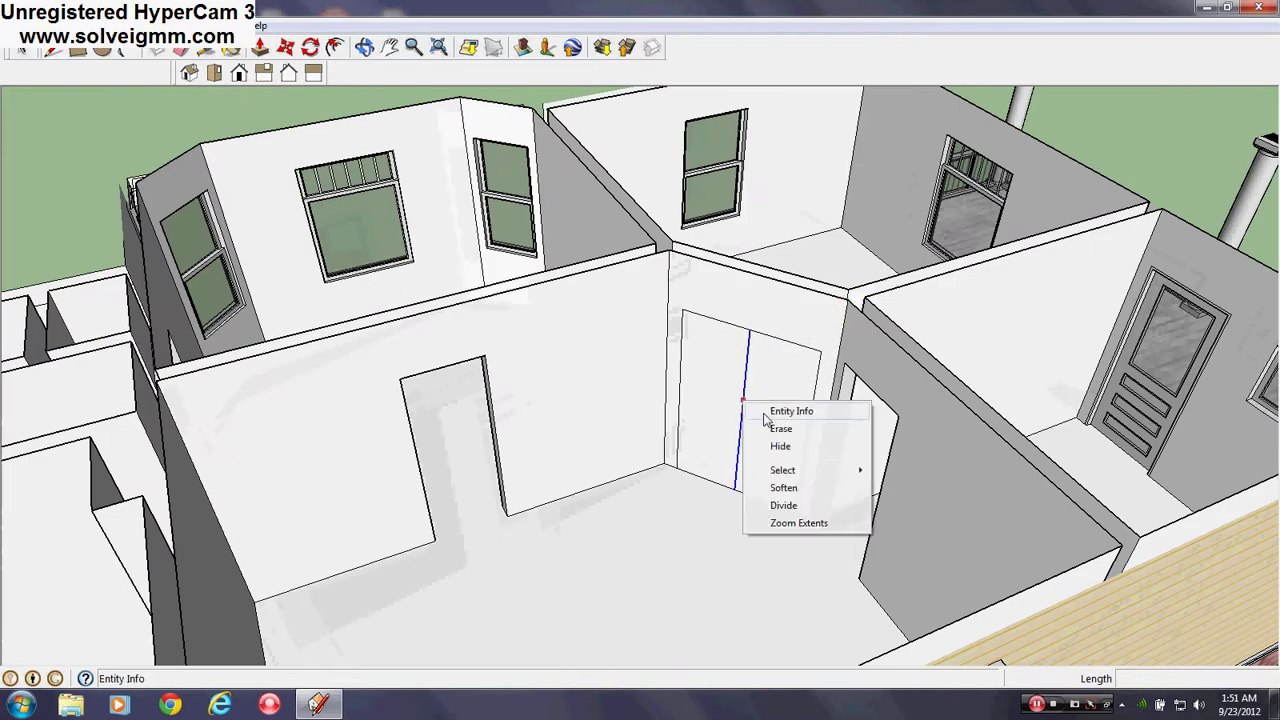
pyautogui.click(783, 440)
pyautogui.scroll(-4, 762, 356)
pyautogui.scroll(2, 765, 348)
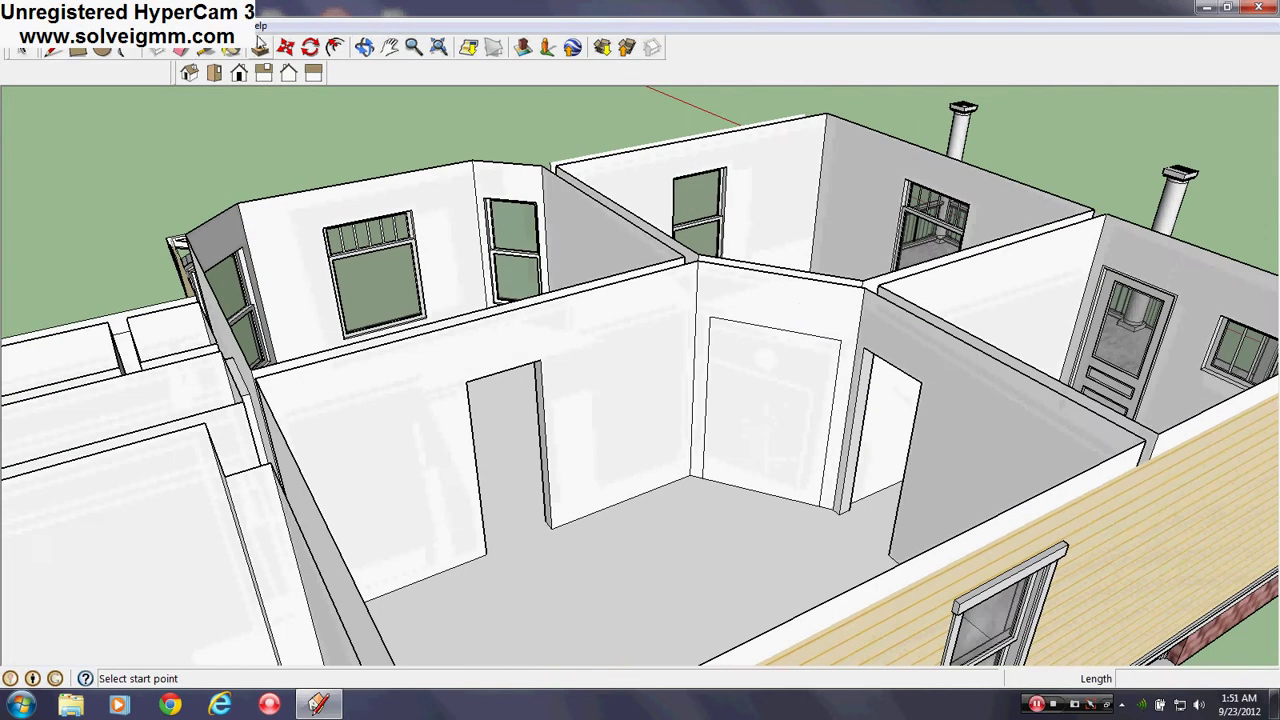
# Try to draw an arc between the top corners of the angled wall's opening outline.
pyautogui.click(204, 49)
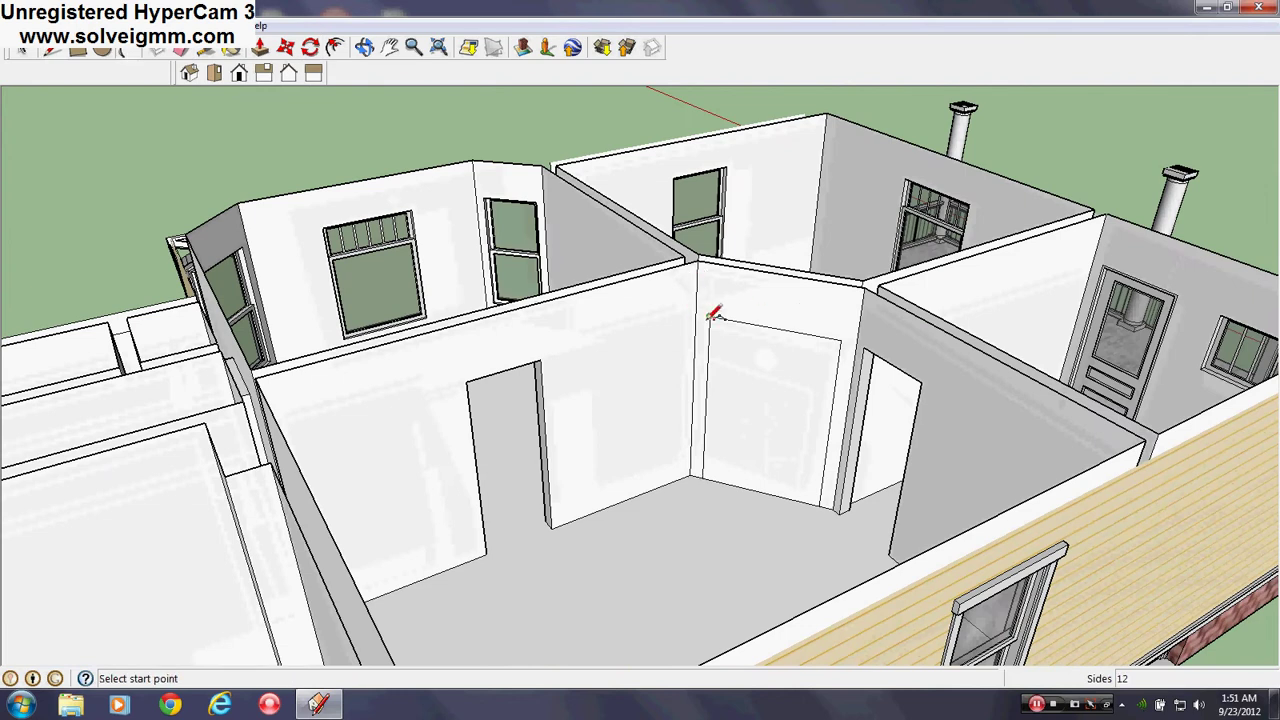
pyautogui.click(709, 316)
pyautogui.click(840, 341)
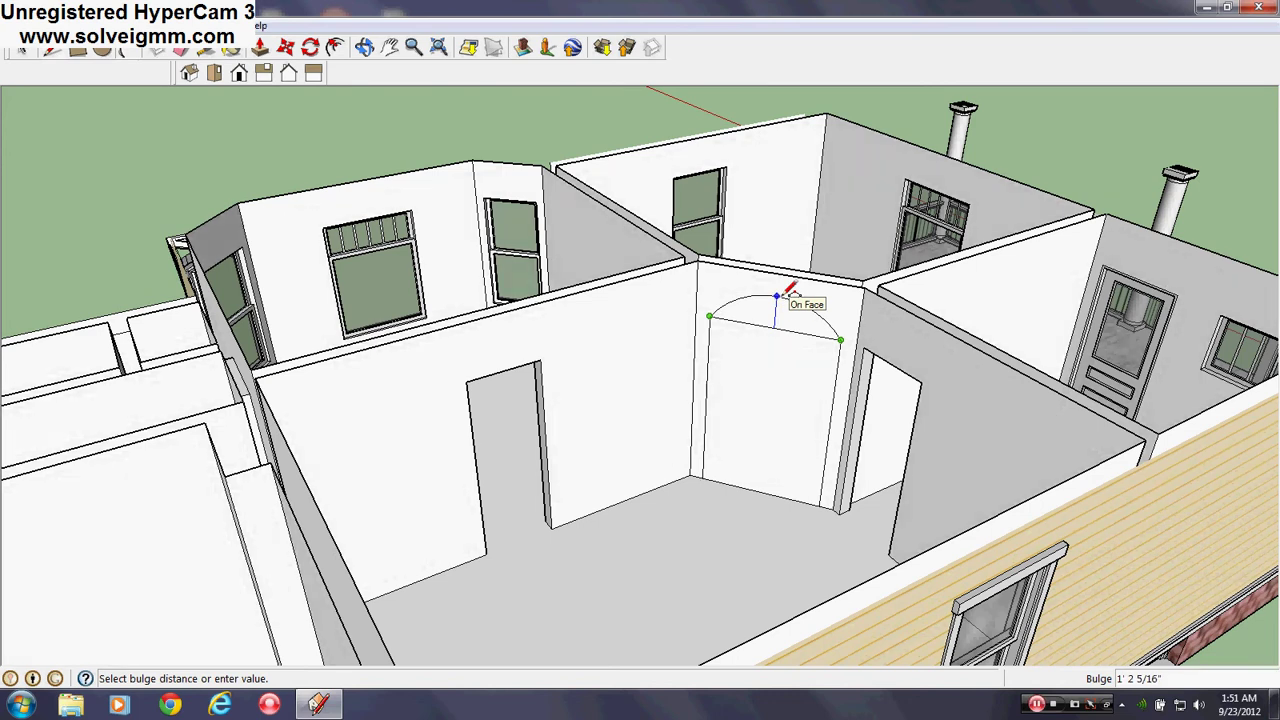
pyautogui.press('Return')
pyautogui.scroll(5, 802, 336)
pyautogui.hotkey('ctrl', 'z')
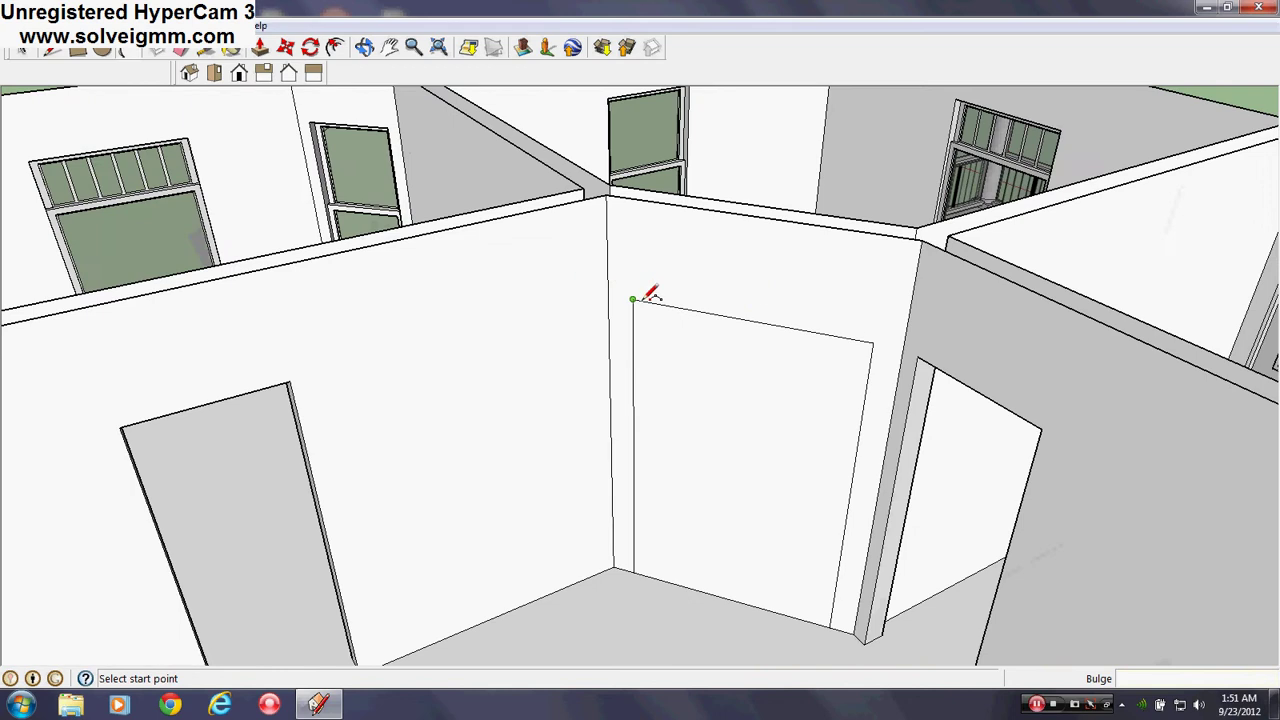
# Draw an upward arc between the opening's two top corners and erase the straight line beneath it.
pyautogui.click(633, 299)
pyautogui.click(872, 343)
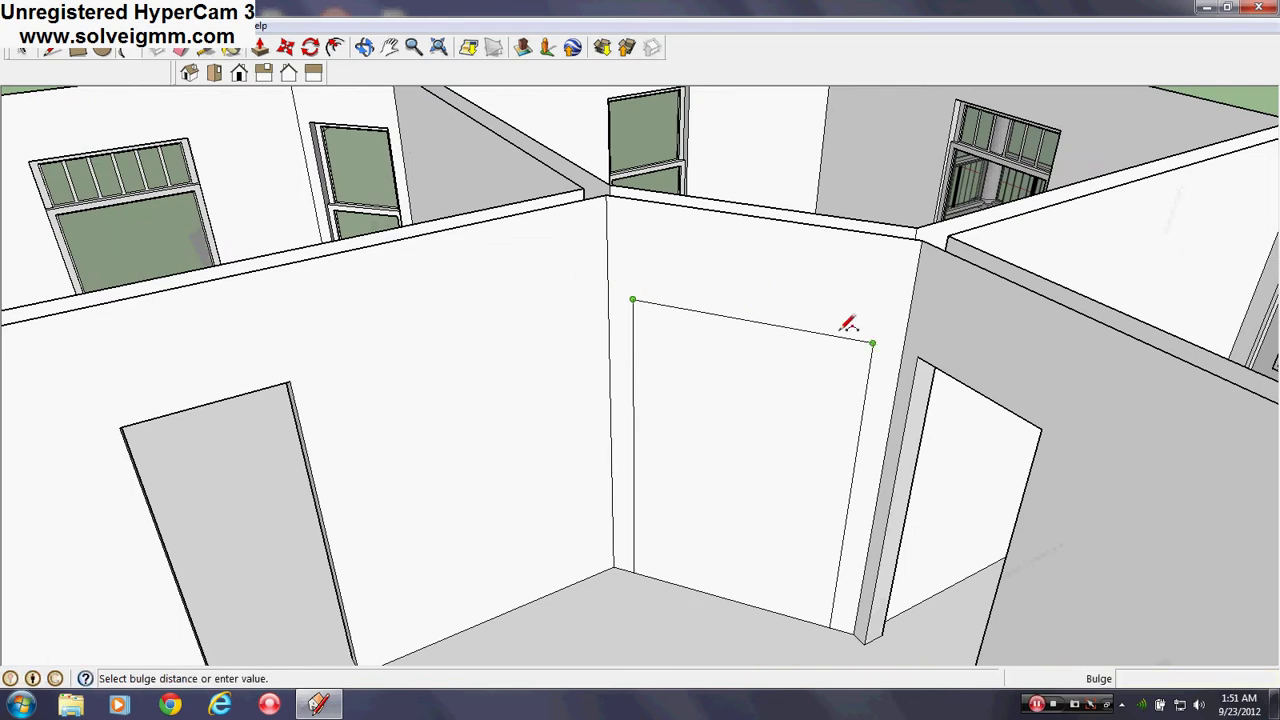
pyautogui.click(768, 212)
pyautogui.scroll(-3, 790, 225)
pyautogui.click(183, 50)
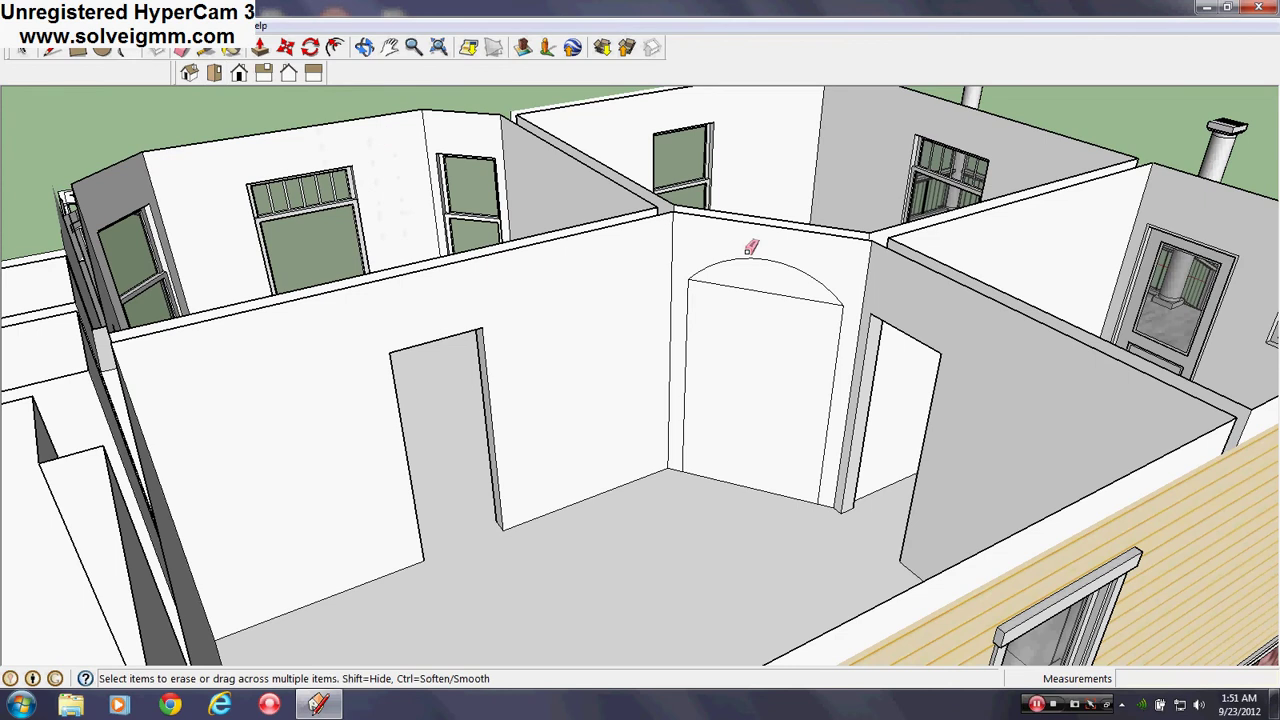
# Paint the arched opening's face on the angled wall with the current grey material.
pyautogui.click(231, 50)
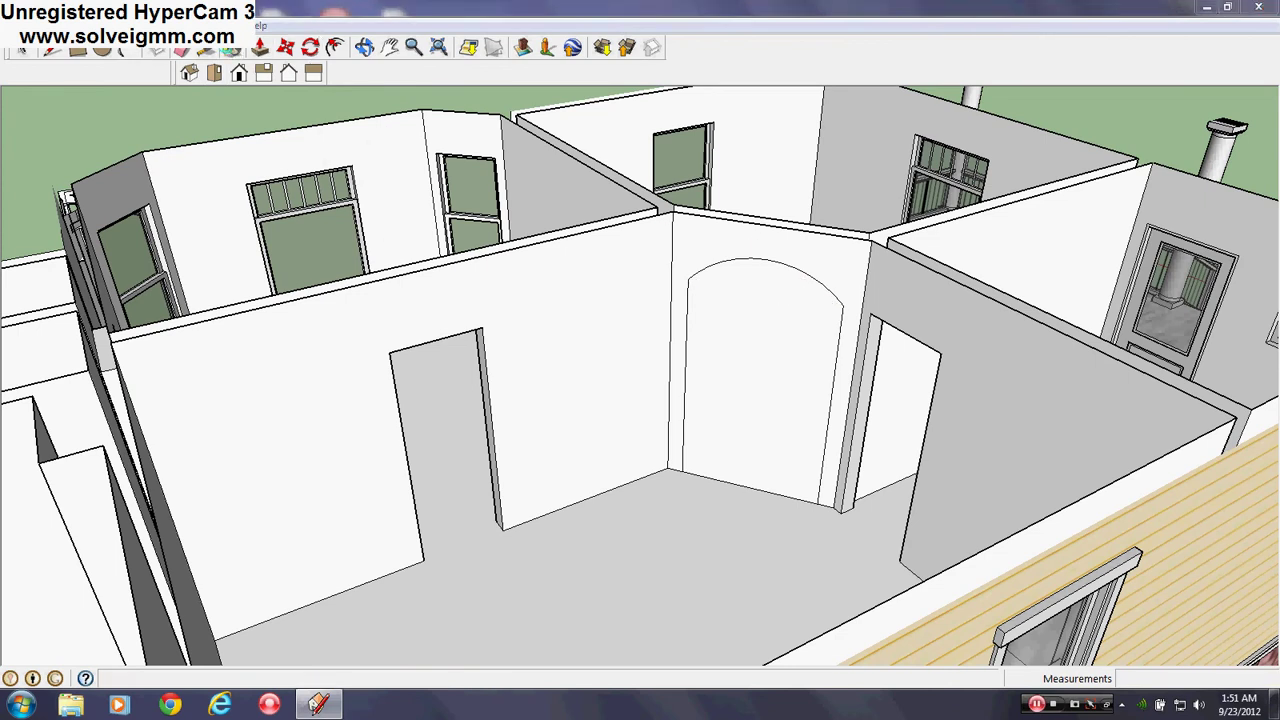
pyautogui.click(767, 366)
pyautogui.moveTo(817, 369); pyautogui.dragTo(703, 439, button='middle')
pyautogui.scroll(2, 703, 439)
pyautogui.click(214, 270)
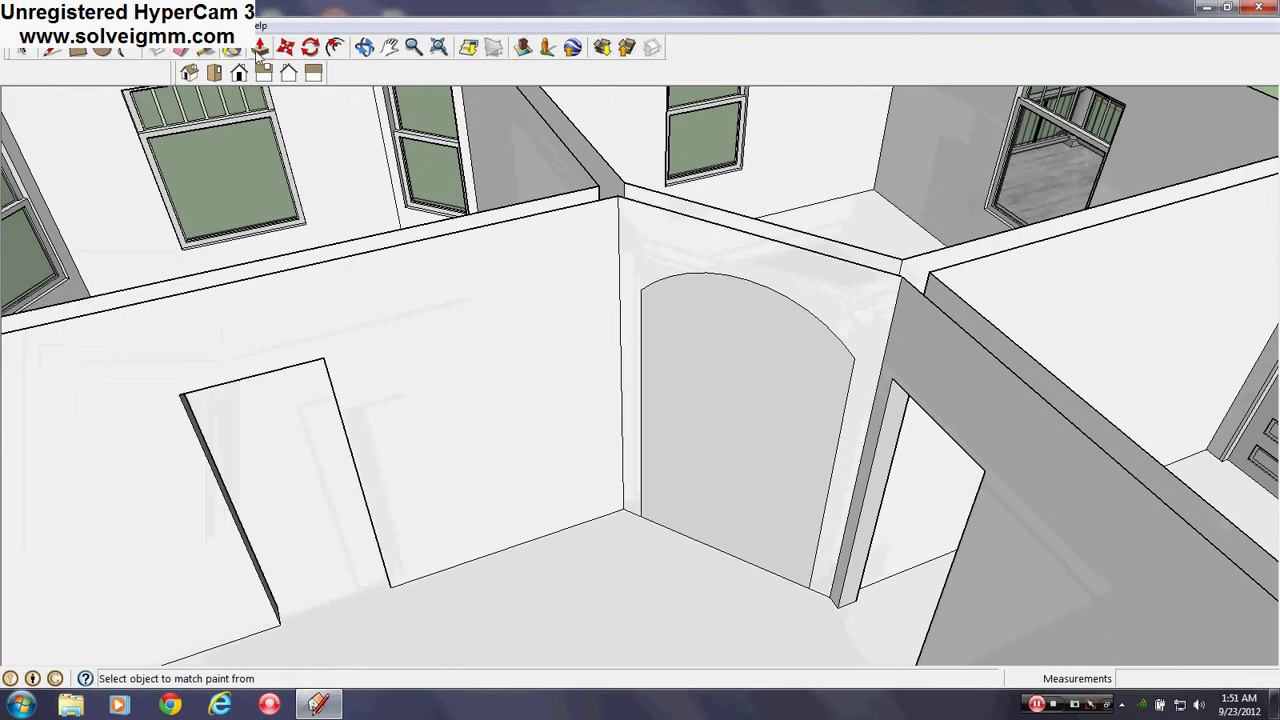
# Push the painted arched face through the full thickness of the angled wall to open the archway.
pyautogui.click(259, 47)
pyautogui.moveTo(683, 489); pyautogui.dragTo(717, 490)
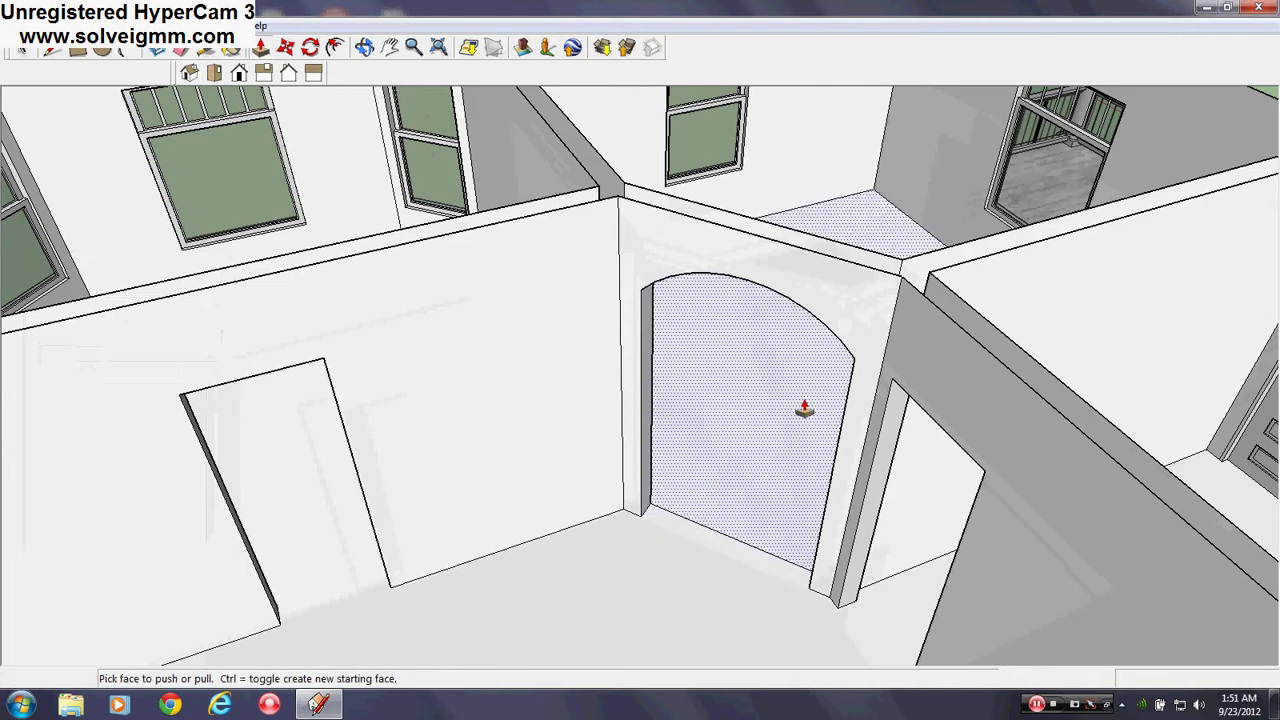
pyautogui.click(724, 436)
# Erase the leftover floor line across the archway's threshold.
pyautogui.scroll(-3, 770, 425)
pyautogui.moveTo(486, 494); pyautogui.dragTo(660, 517, button='middle')
pyautogui.moveTo(881, 514); pyautogui.dragTo(374, 331, button='middle')
pyautogui.moveTo(266, 274)
pyautogui.mouseDown(button='middle')
pyautogui.moveTo(551, 236)
pyautogui.moveTo(600, 317)
pyautogui.moveTo(548, 330)
pyautogui.mouseUp(button='middle')
pyautogui.press('e')
pyautogui.click(782, 413)
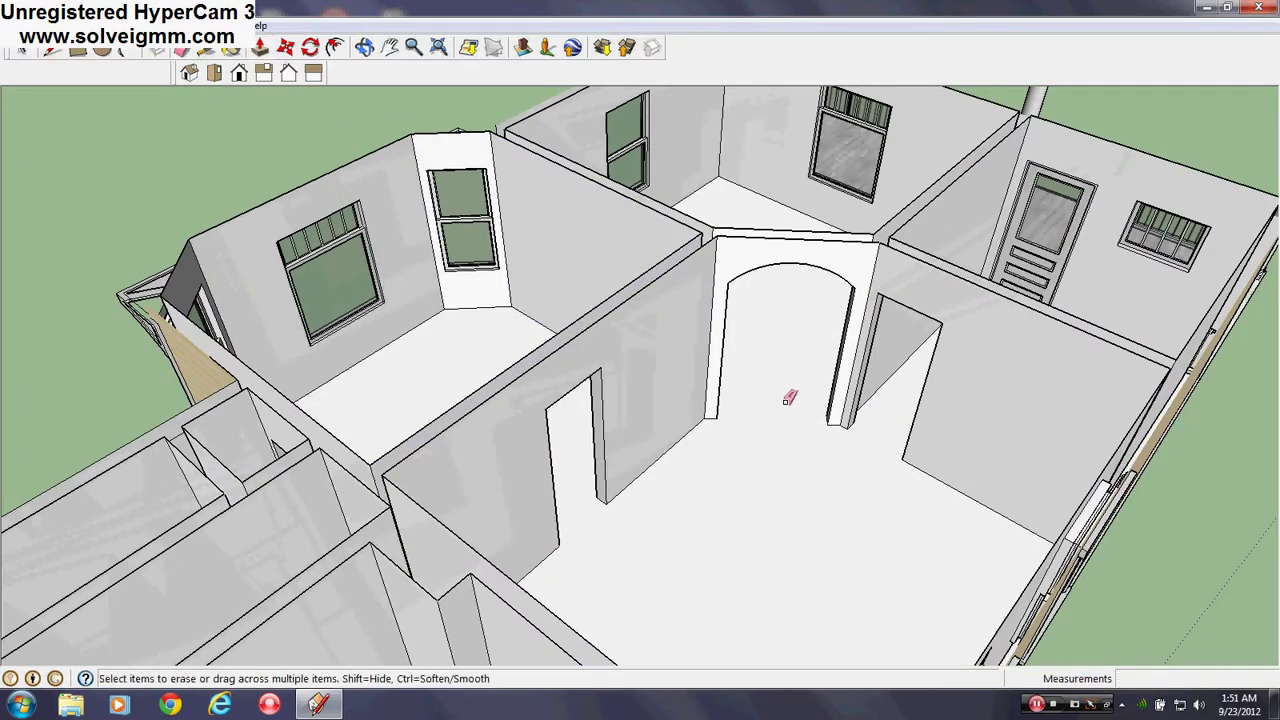
# Close the doorway beside the archway with a face by drawing a line across its threshold between the two bottom corners.
pyautogui.scroll(-2, 699, 406)
pyautogui.moveTo(884, 419)
pyautogui.mouseDown(button='middle')
pyautogui.moveTo(757, 449)
pyautogui.moveTo(472, 471)
pyautogui.moveTo(500, 525)
pyautogui.moveTo(646, 337)
pyautogui.moveTo(666, 457)
pyautogui.moveTo(558, 357)
pyautogui.moveTo(563, 386)
pyautogui.moveTo(714, 340)
pyautogui.mouseUp(button='middle')
pyautogui.scroll(-3, 784, 444)
pyautogui.scroll(2, 558, 357)
pyautogui.scroll(-2, 563, 386)
pyautogui.scroll(1, 575, 374)
pyautogui.scroll(2, 576, 404)
pyautogui.keyDown('shift'); pyautogui.moveTo(667, 381); pyautogui.dragTo(667, 346, button='middle'); pyautogui.keyUp('shift')
pyautogui.click(50, 50)
pyautogui.moveTo(663, 448); pyautogui.dragTo(497, 474, button='middle')
pyautogui.scroll(-2, 600, 455)
pyautogui.moveTo(690, 430); pyautogui.dragTo(551, 257, button='middle')
pyautogui.scroll(3, 628, 195)
pyautogui.scroll(8, 777, 246)
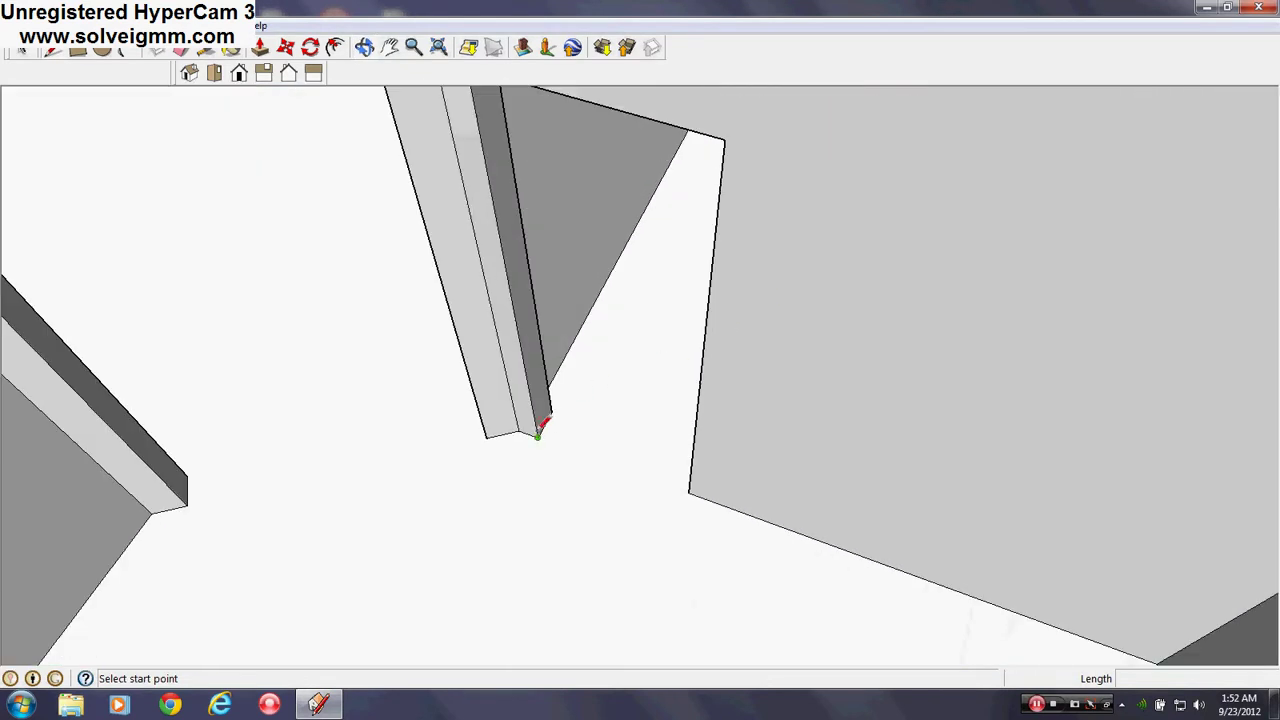
pyautogui.click(538, 437)
pyautogui.click(689, 493)
pyautogui.scroll(-5, 689, 493)
pyautogui.moveTo(690, 490); pyautogui.dragTo(711, 387, button='middle')
# Offset the outline of the closed doorway face outward by 1".
pyautogui.click(336, 47)
pyautogui.scroll(-5, 691, 449)
pyautogui.scroll(5, 680, 390)
pyautogui.moveTo(678, 340); pyautogui.dragTo(673, 245, button='middle')
pyautogui.scroll(-1, 683, 475)
pyautogui.scroll(-4, 684, 481)
pyautogui.scroll(5, 684, 344)
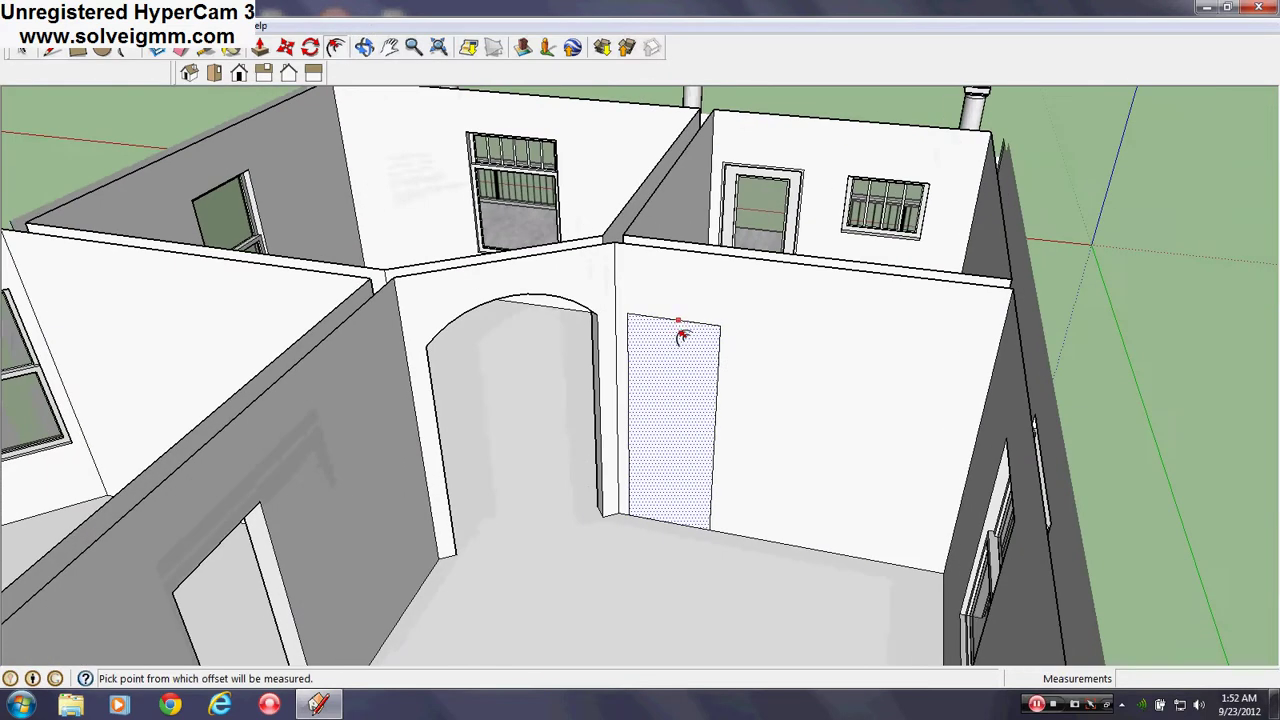
pyautogui.click(683, 325)
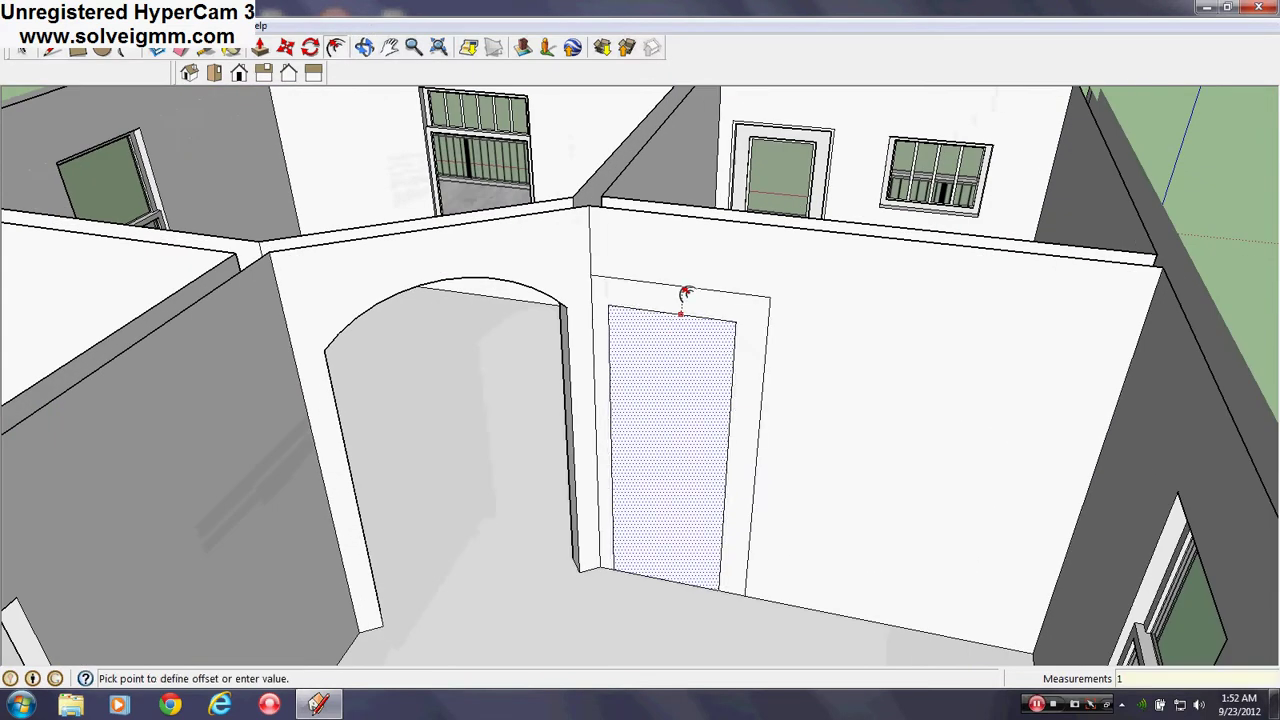
pyautogui.press('Return')
# Offset the doorway face outward a second time, beyond the first offset, to outline the door trim.
pyautogui.moveTo(826, 372); pyautogui.dragTo(80, 585, button='middle')
pyautogui.scroll(-4, 734, 514)
pyautogui.scroll(1, 275, 365)
pyautogui.moveTo(440, 394); pyautogui.dragTo(886, 410, button='middle')
pyautogui.scroll(4, 757, 300)
pyautogui.click(754, 299)
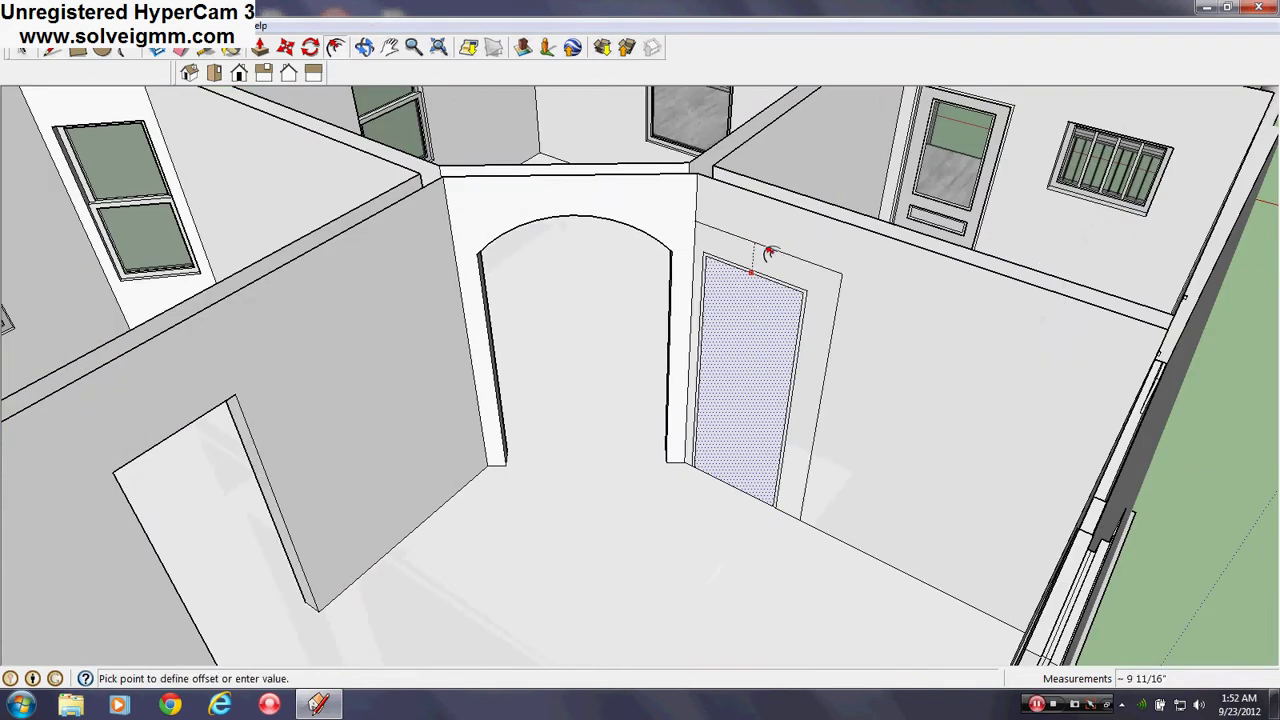
pyautogui.press('Return')
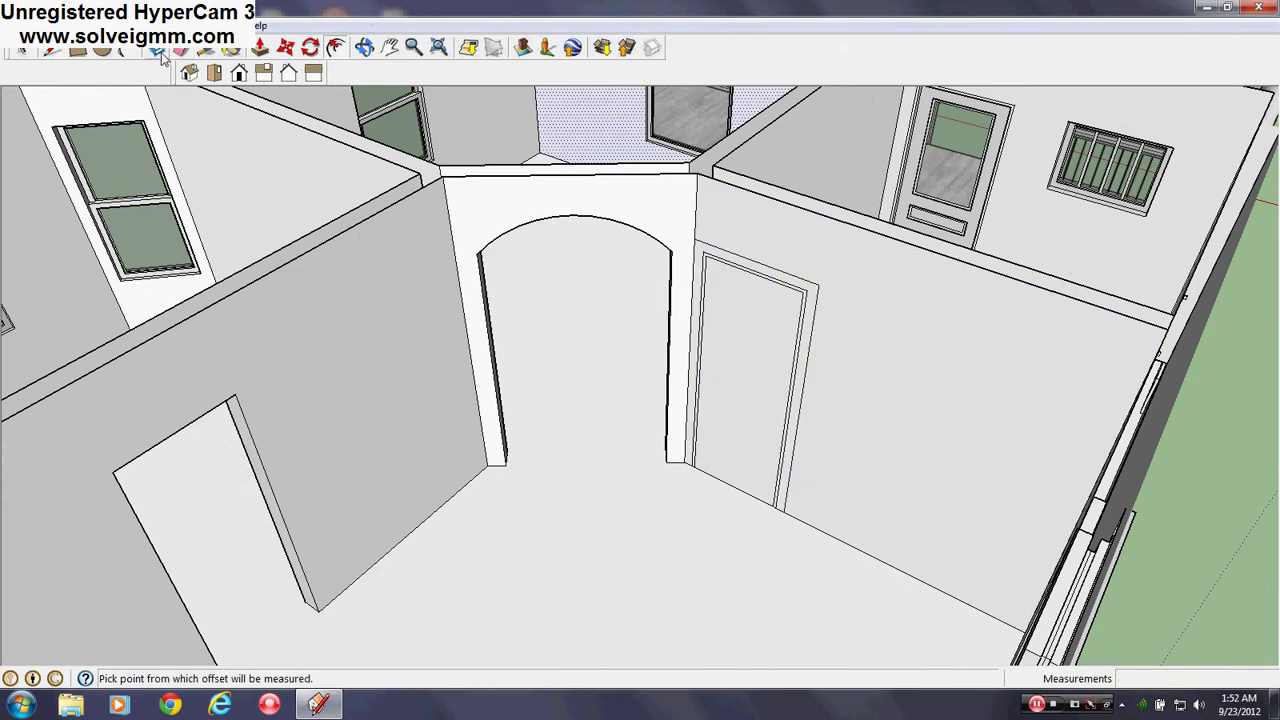
# Reopen the doorway beside the archway by erasing its closing face and the offset outline edges that extend below the floor.
pyautogui.click(181, 50)
pyautogui.scroll(6, 694, 215)
pyautogui.moveTo(694, 229)
pyautogui.mouseDown(button='middle')
pyautogui.moveTo(780, 334)
pyautogui.moveTo(1276, 540)
pyautogui.moveTo(751, 297)
pyautogui.moveTo(1034, 243)
pyautogui.moveTo(700, 360)
pyautogui.mouseUp(button='middle')
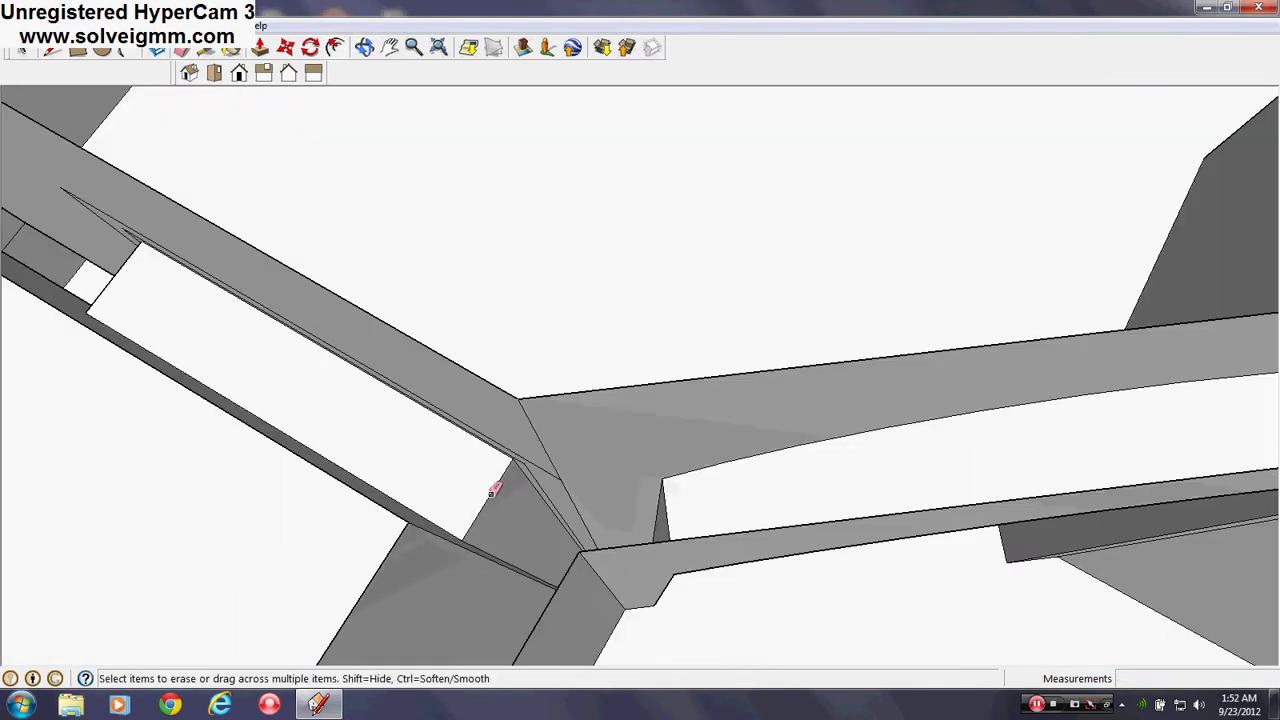
pyautogui.scroll(3, 533, 478)
pyautogui.moveTo(530, 481); pyautogui.dragTo(598, 466, button='middle')
pyautogui.scroll(6, 642, 654)
pyautogui.scroll(-9, 644, 624)
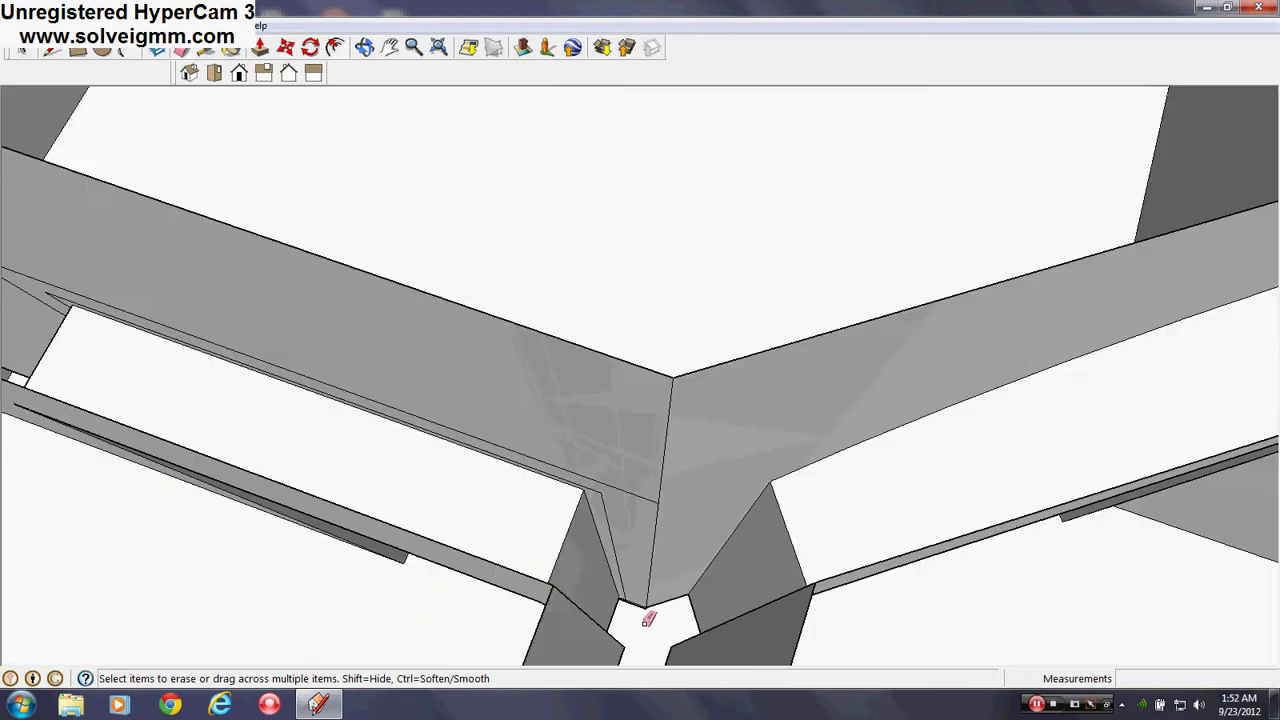
pyautogui.moveTo(675, 598)
pyautogui.mouseDown(button='middle')
pyautogui.moveTo(271, 551)
pyautogui.moveTo(371, 480)
pyautogui.moveTo(449, 200)
pyautogui.mouseUp(button='middle')
pyautogui.scroll(3, 685, 408)
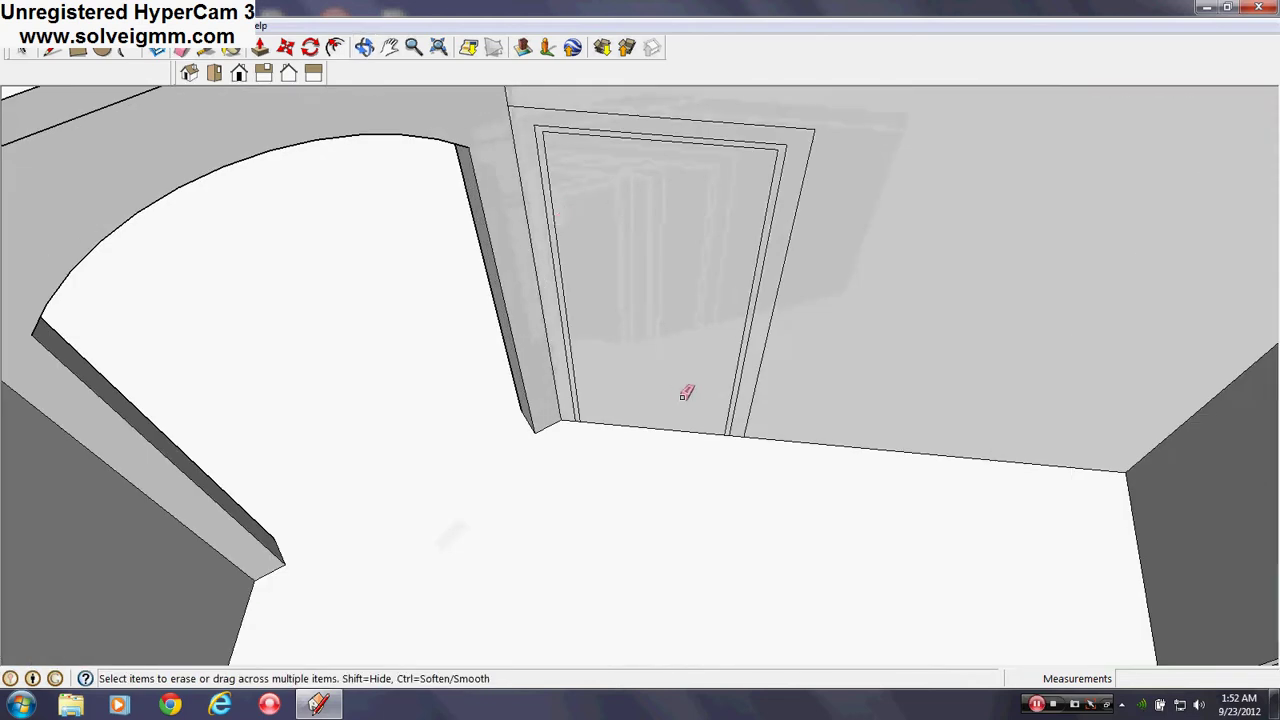
pyautogui.scroll(5, 690, 420)
pyautogui.moveTo(694, 429)
pyautogui.mouseDown(button='middle')
pyautogui.moveTo(429, 234)
pyautogui.moveTo(775, 366)
pyautogui.moveTo(777, 309)
pyautogui.moveTo(720, 222)
pyautogui.mouseUp(button='middle')
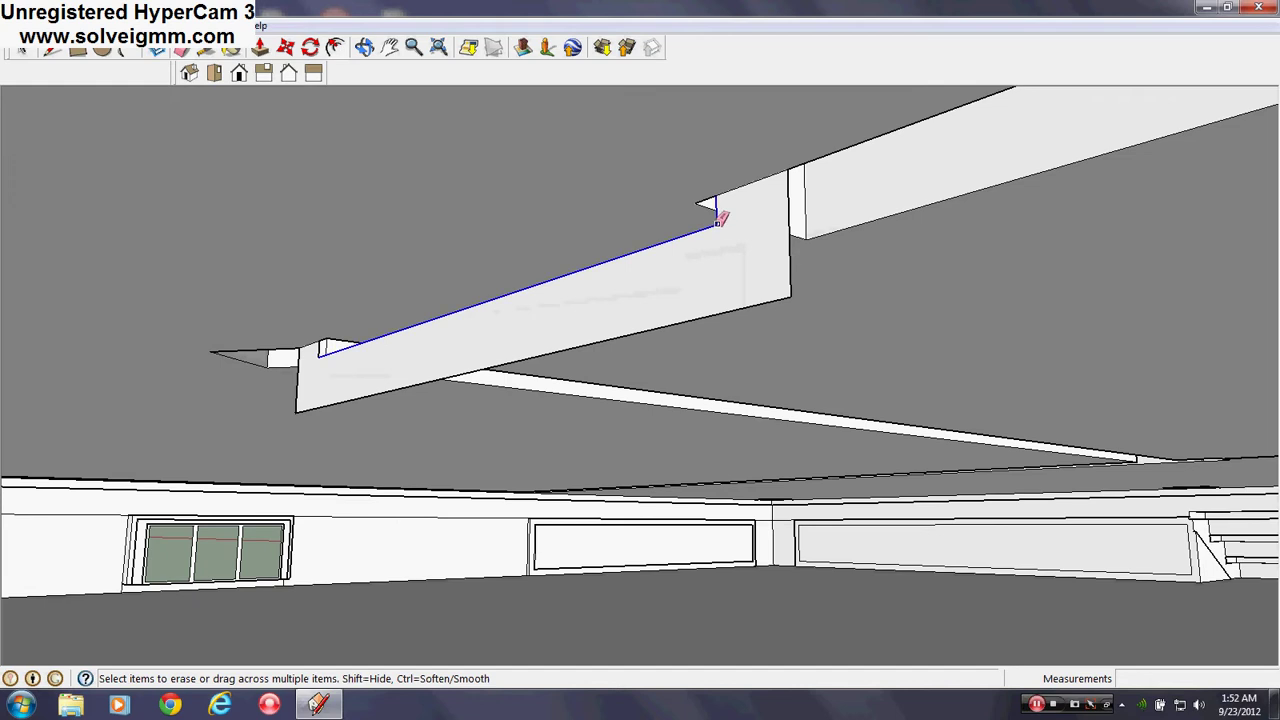
pyautogui.click(720, 218)
pyautogui.click(794, 277)
pyautogui.moveTo(386, 329); pyautogui.dragTo(336, 316, button='middle')
pyautogui.click(294, 335)
pyautogui.moveTo(427, 362); pyautogui.dragTo(612, 546, button='middle')
pyautogui.scroll(-6, 604, 553)
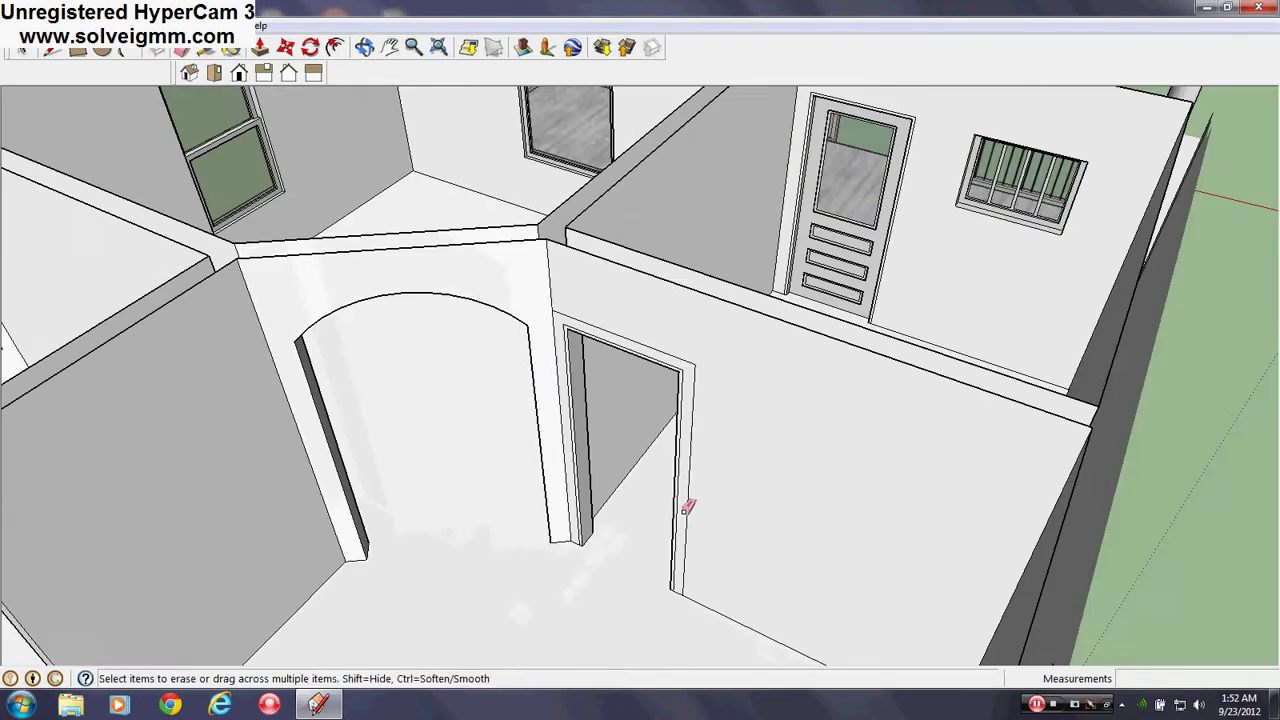
# Paint the trim band around the doorway beside the archway with the Color_001 material.
pyautogui.scroll(-3, 829, 406)
pyautogui.scroll(4, 845, 430)
pyautogui.click(230, 50)
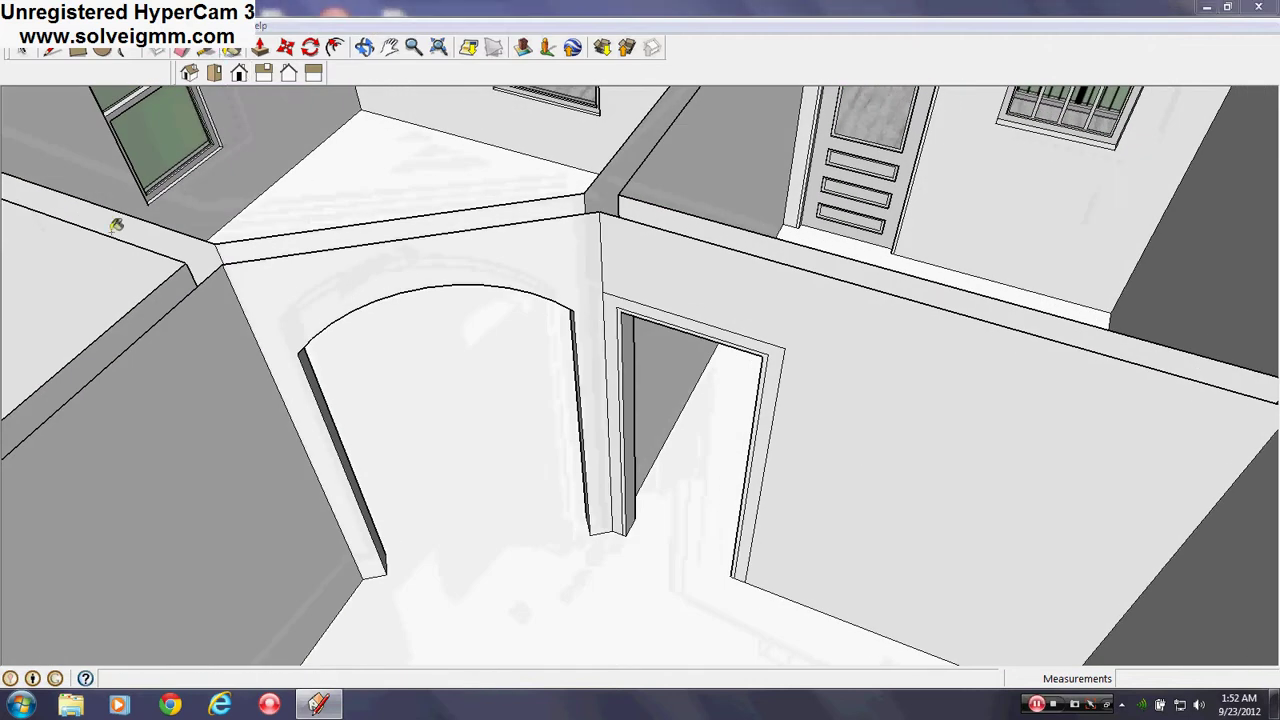
pyautogui.scroll(6, 790, 395)
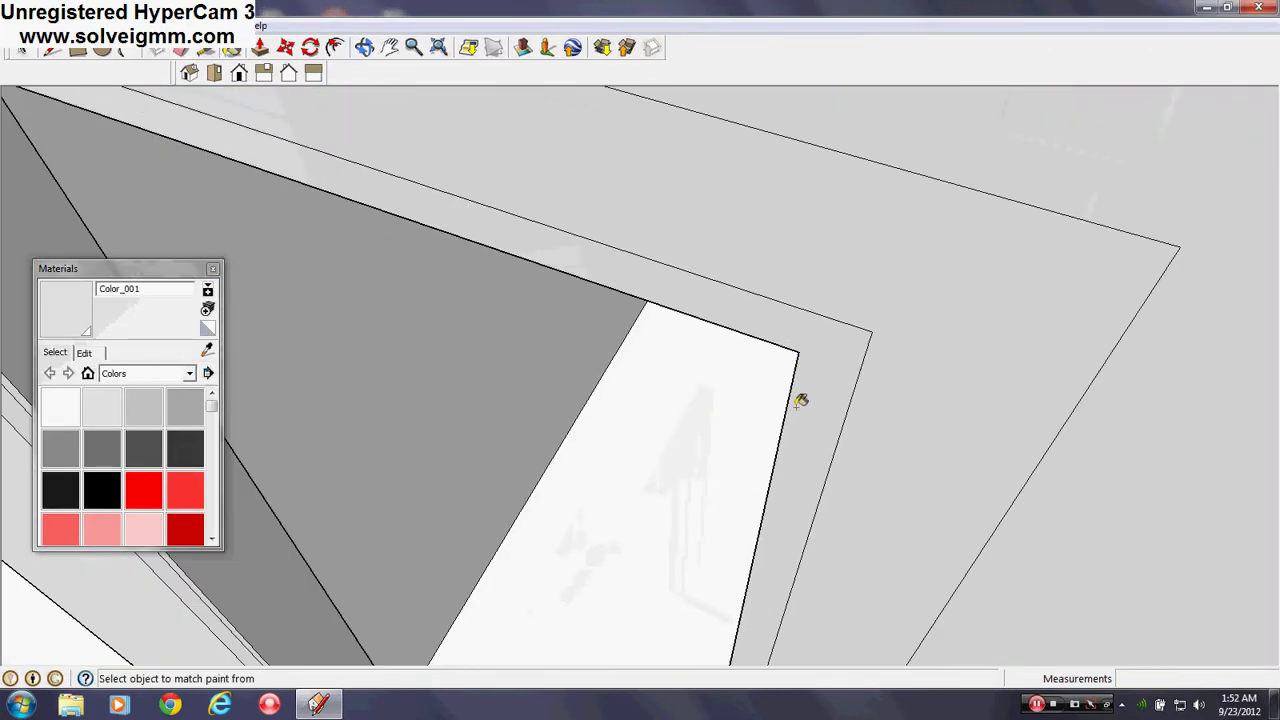
pyautogui.scroll(-5, 603, 257)
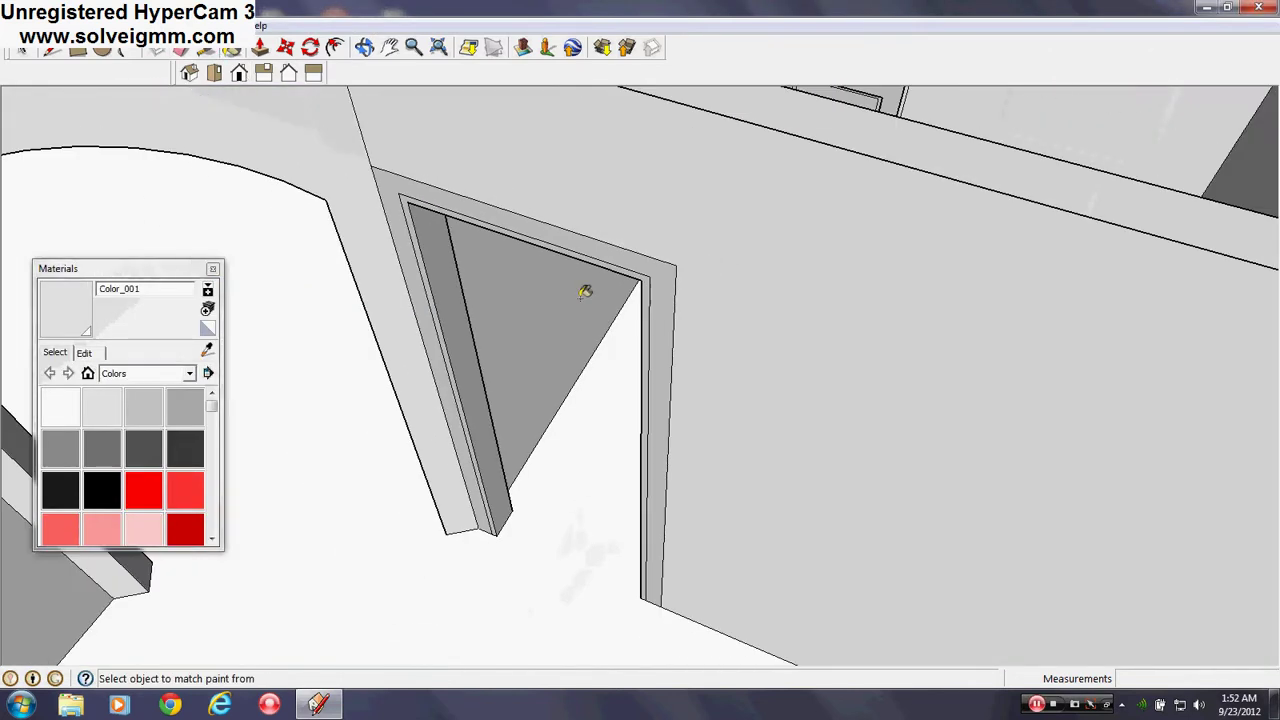
pyautogui.scroll(-3, 672, 405)
pyautogui.click(213, 269)
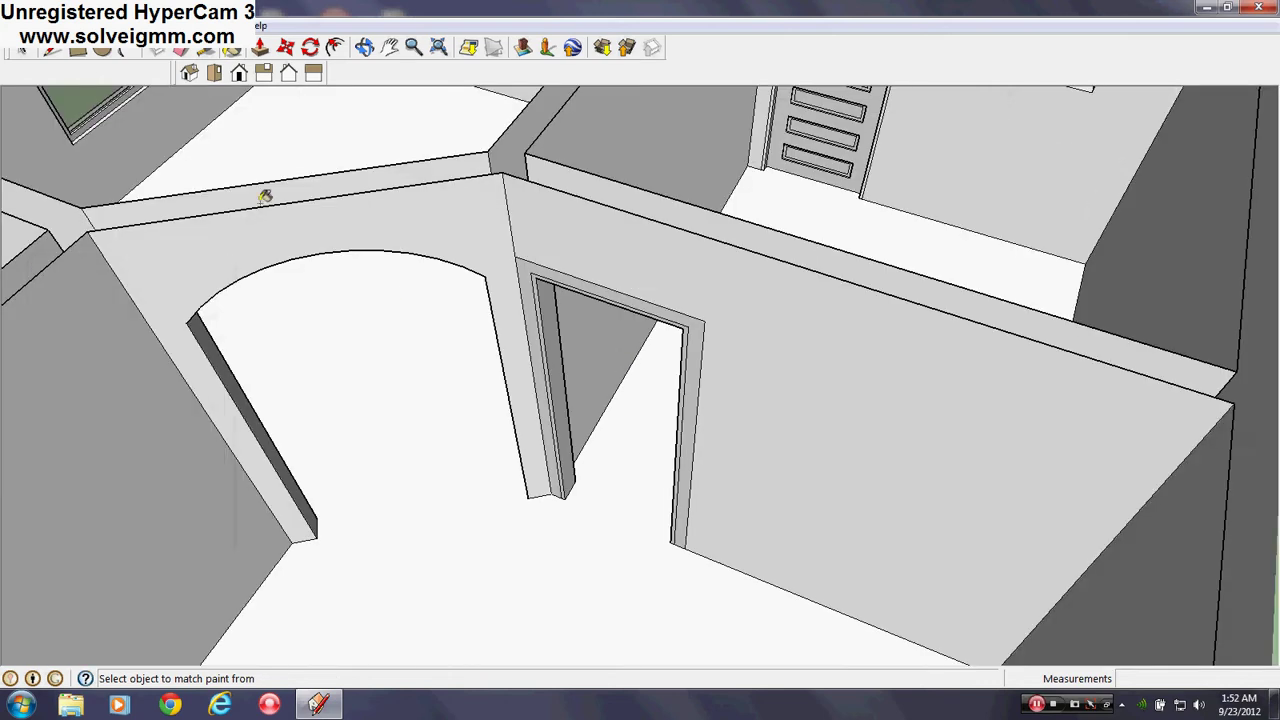
# Pull the painted door trim out from the wall by 3/4".
pyautogui.click(260, 48)
pyautogui.click(697, 337)
pyautogui.press('Return')
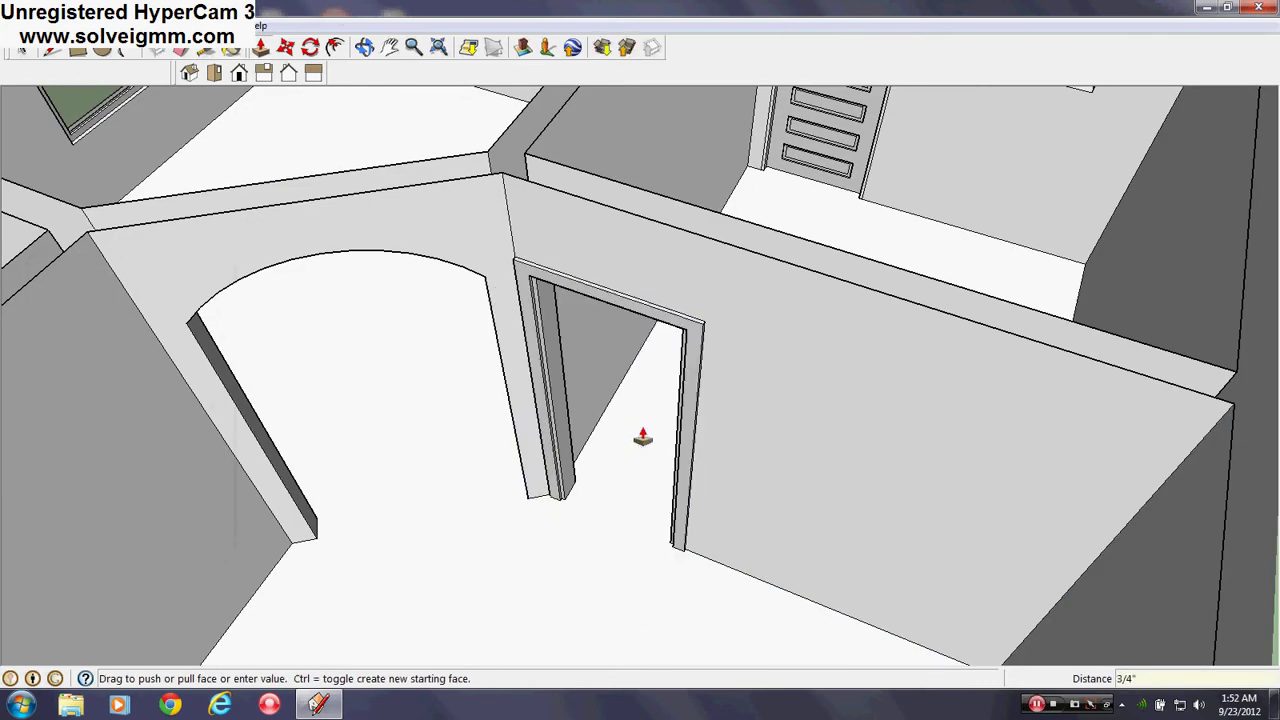
# Close both sides of the untrimmed rectangular doorway in the adjoining wall with faces by drawing lines across its threshold.
pyautogui.scroll(-3, 842, 326)
pyautogui.moveTo(842, 326); pyautogui.dragTo(450, 345, button='middle')
pyautogui.moveTo(450, 345)
pyautogui.keyDown('shift'); pyautogui.mouseDown(button='middle')
pyautogui.moveTo(806, 389)
pyautogui.moveTo(795, 437)
pyautogui.mouseUp(button='middle'); pyautogui.keyUp('shift')
pyautogui.scroll(-2, 795, 437)
pyautogui.click(52, 51)
pyautogui.scroll(-1, 151, 205)
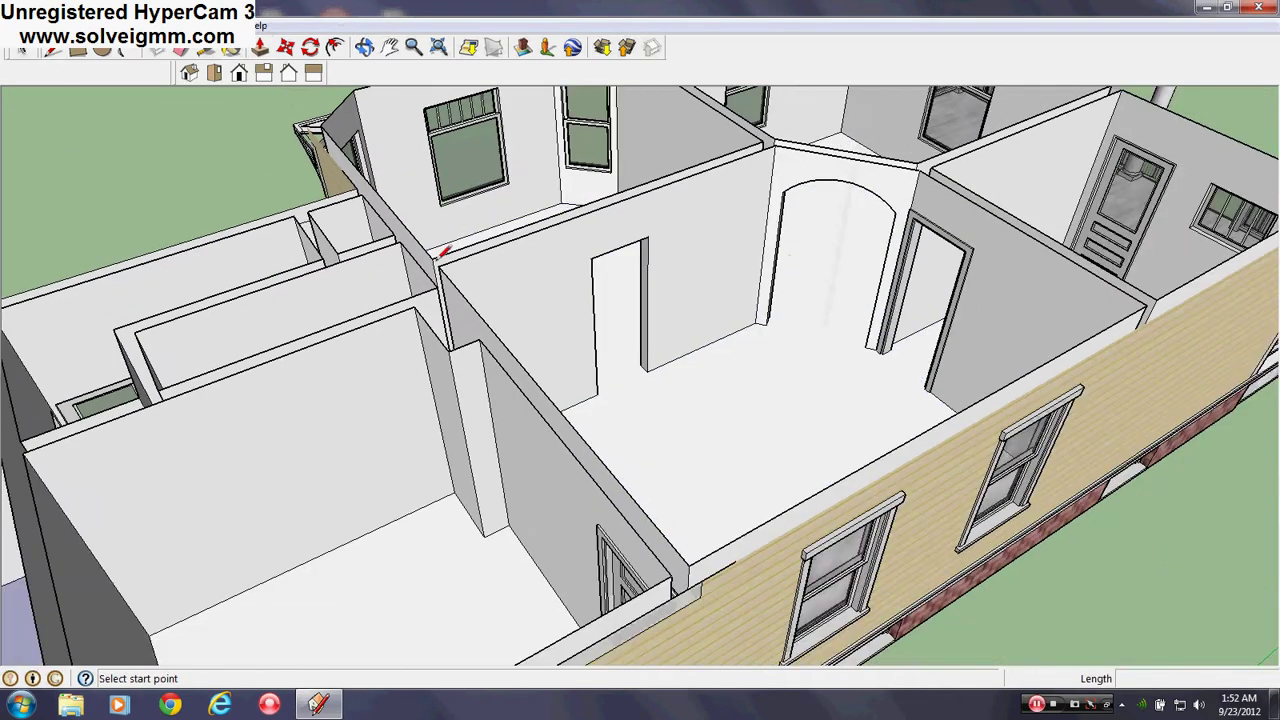
pyautogui.moveTo(771, 275); pyautogui.dragTo(493, 345, button='middle')
pyautogui.scroll(2, 449, 253)
pyautogui.keyDown('shift'); pyautogui.moveTo(449, 253); pyautogui.dragTo(530, 267, button='middle'); pyautogui.keyUp('shift')
pyautogui.scroll(-1, 712, 290)
pyautogui.moveTo(718, 287); pyautogui.dragTo(227, 317, button='middle')
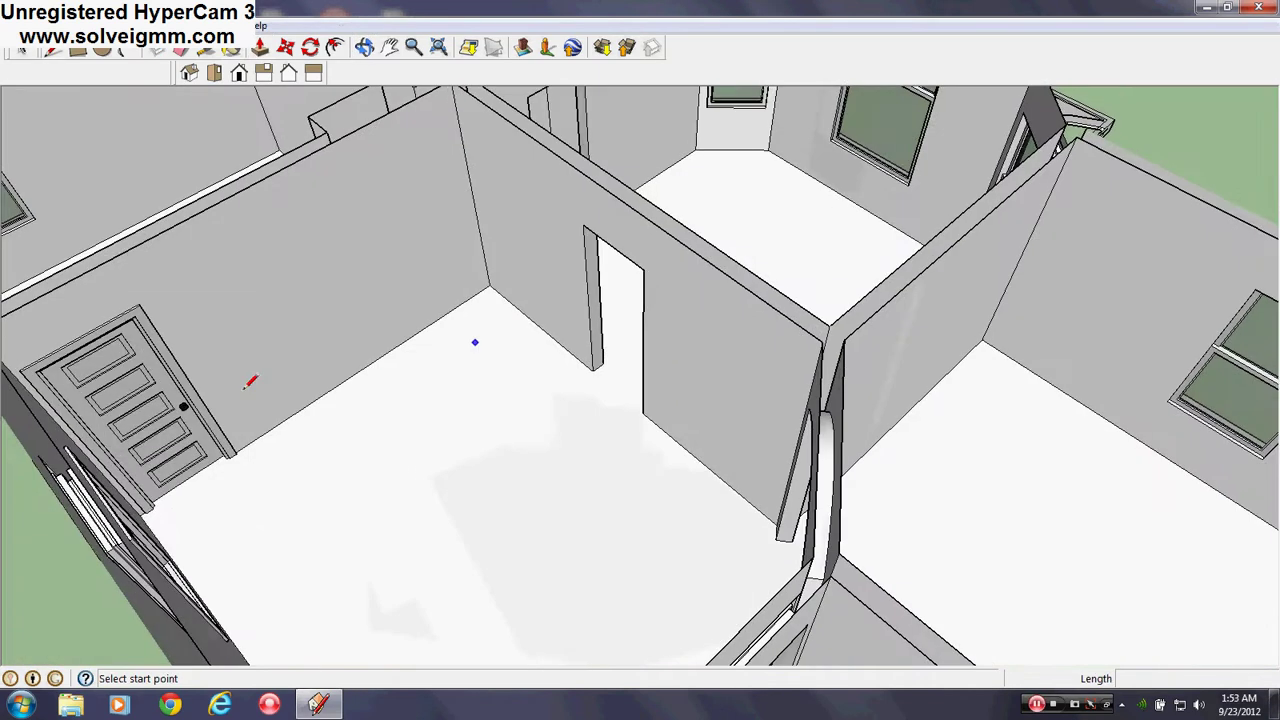
pyautogui.moveTo(284, 479); pyautogui.dragTo(668, 464, button='middle')
pyautogui.scroll(5, 626, 368)
pyautogui.moveTo(626, 368); pyautogui.dragTo(582, 480, button='middle')
pyautogui.click(517, 448)
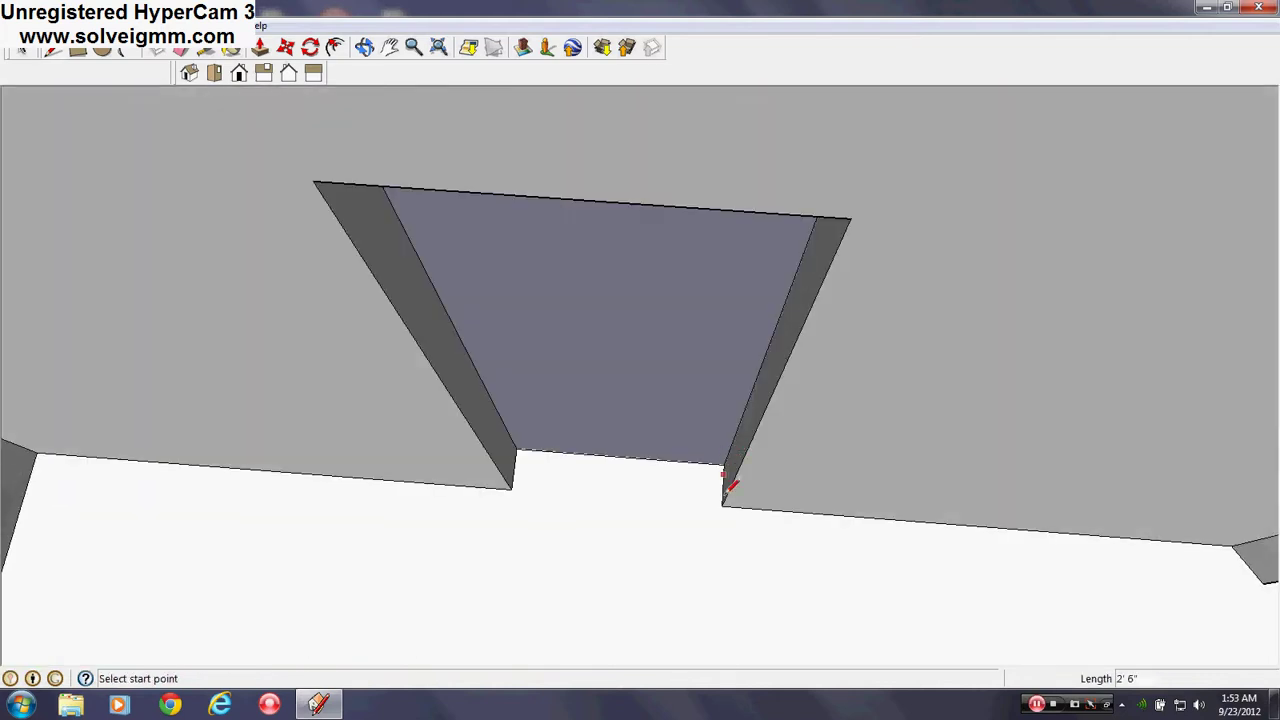
pyautogui.click(511, 489)
# Close both sides of the archway with faces by drawing lines between the bottom corners of its threshold.
pyautogui.moveTo(511, 534); pyautogui.dragTo(771, 371, button='middle')
pyautogui.moveTo(866, 364); pyautogui.dragTo(643, 451, button='middle')
pyautogui.scroll(4, 672, 444)
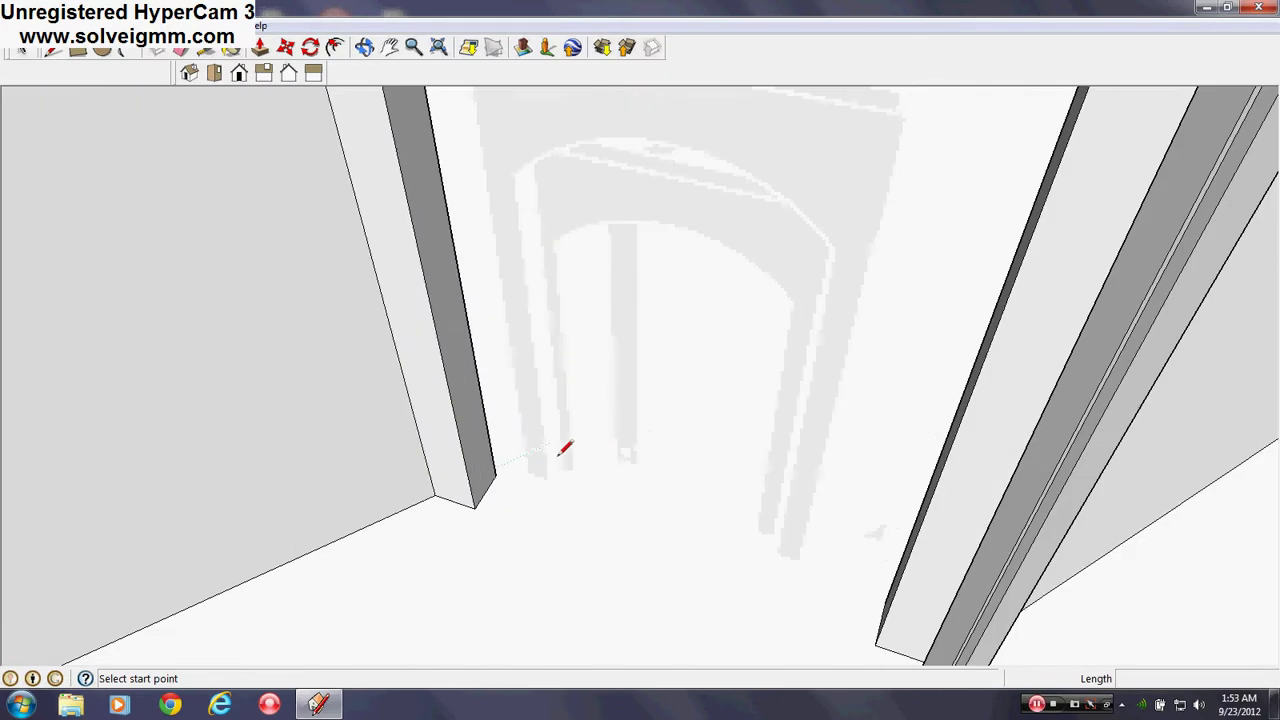
pyautogui.click(496, 476)
pyautogui.moveTo(655, 532); pyautogui.dragTo(778, 580, button='middle')
pyautogui.click(947, 537)
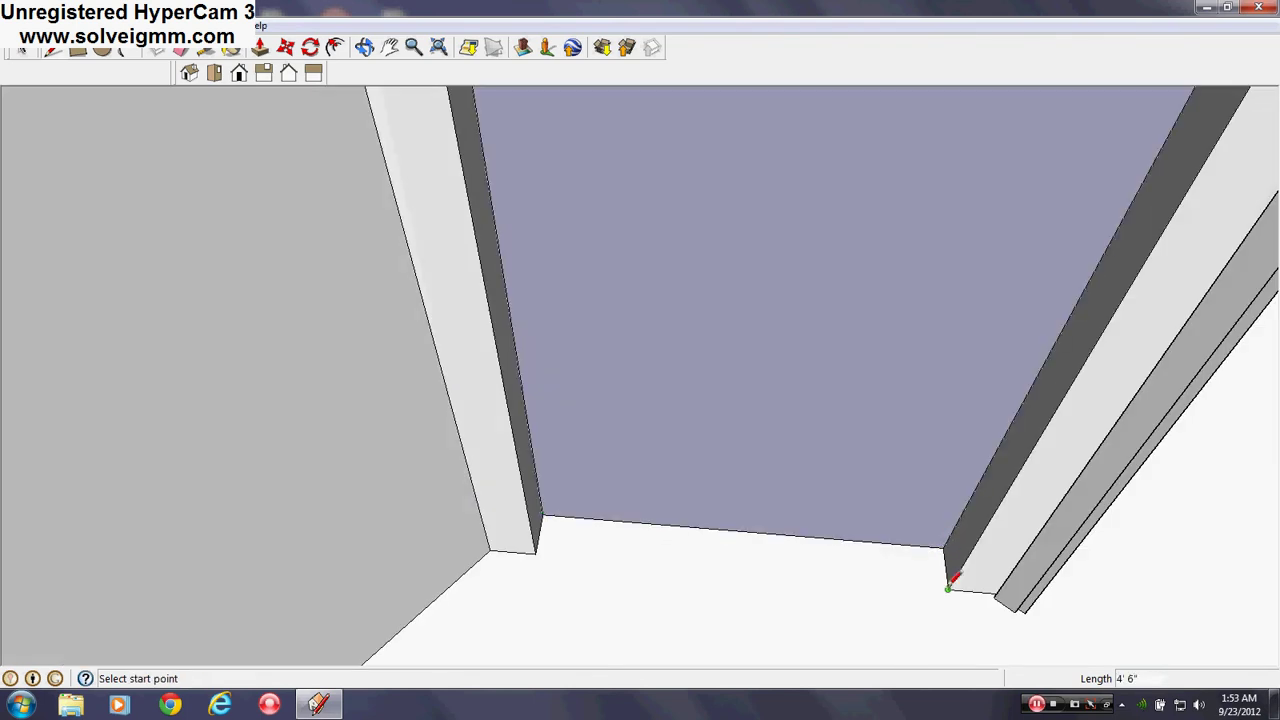
pyautogui.click(535, 551)
# Offset the closed rectangular doorway's outline outward to match the narrow inner border of the finished door trim.
pyautogui.moveTo(694, 564); pyautogui.dragTo(458, 433, button='middle')
pyautogui.scroll(3, 460, 430)
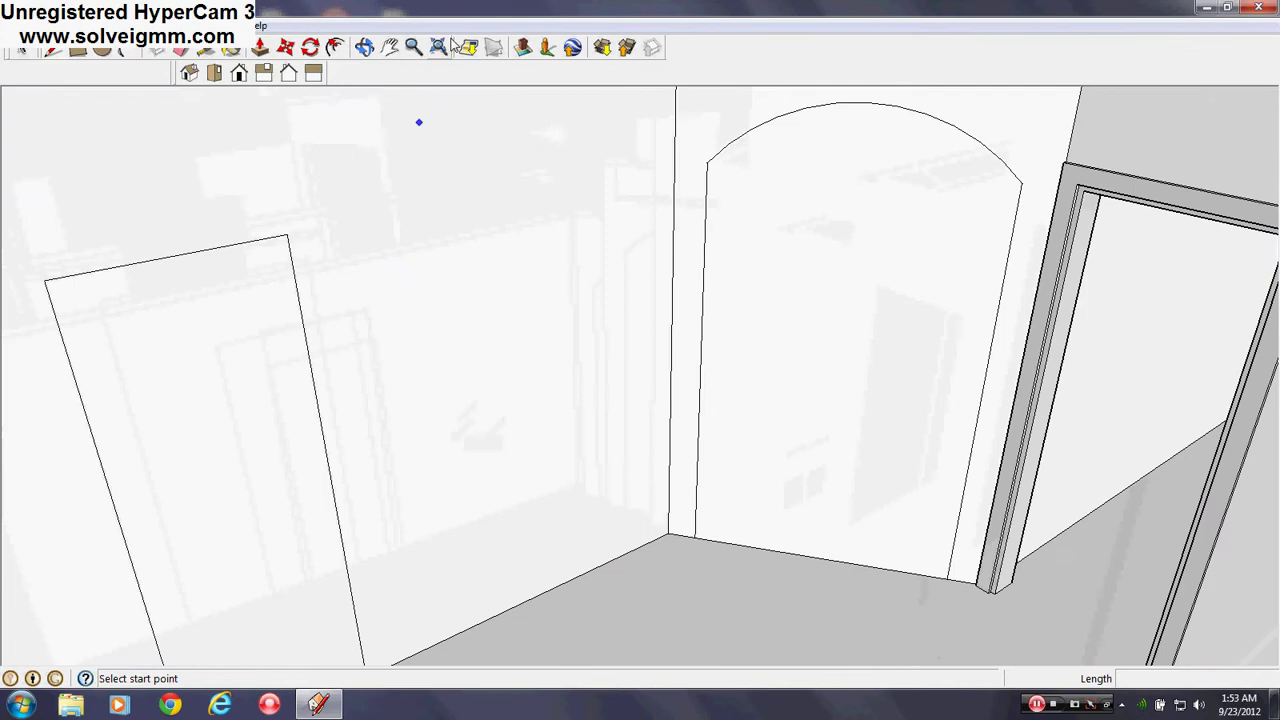
pyautogui.click(336, 47)
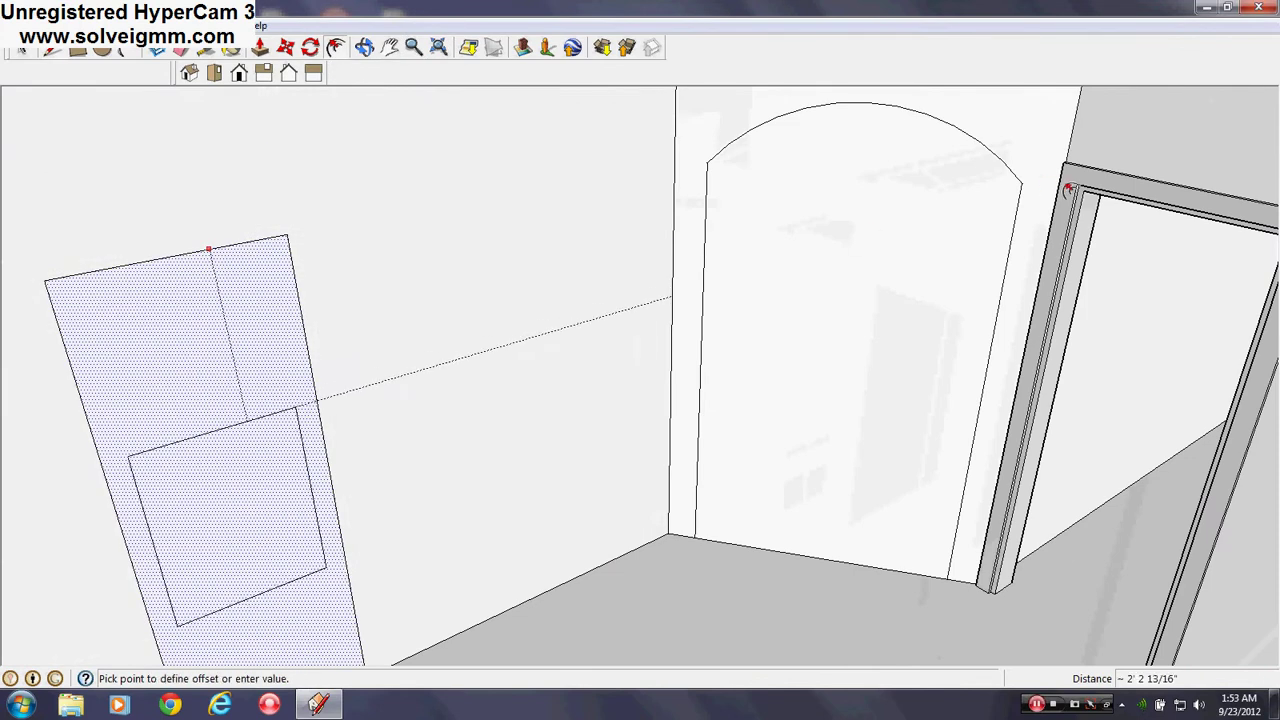
pyautogui.click(1083, 190)
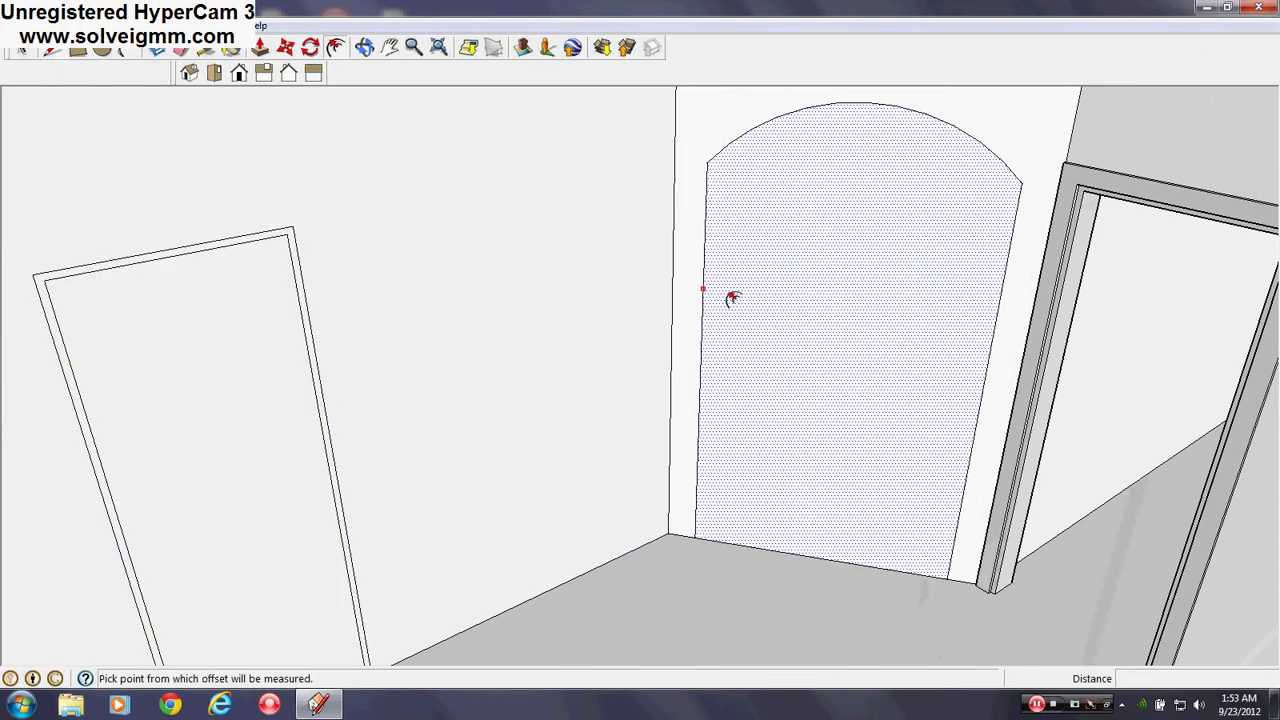
# Repeat the narrow outward offset on the archway face and on the opposite sides of both closed openings.
pyautogui.scroll(-5, 731, 297)
pyautogui.moveTo(871, 369)
pyautogui.mouseDown(button='middle')
pyautogui.moveTo(826, 366)
pyautogui.moveTo(855, 400)
pyautogui.moveTo(537, 409)
pyautogui.mouseUp(button='middle')
pyautogui.scroll(10, 530, 409)
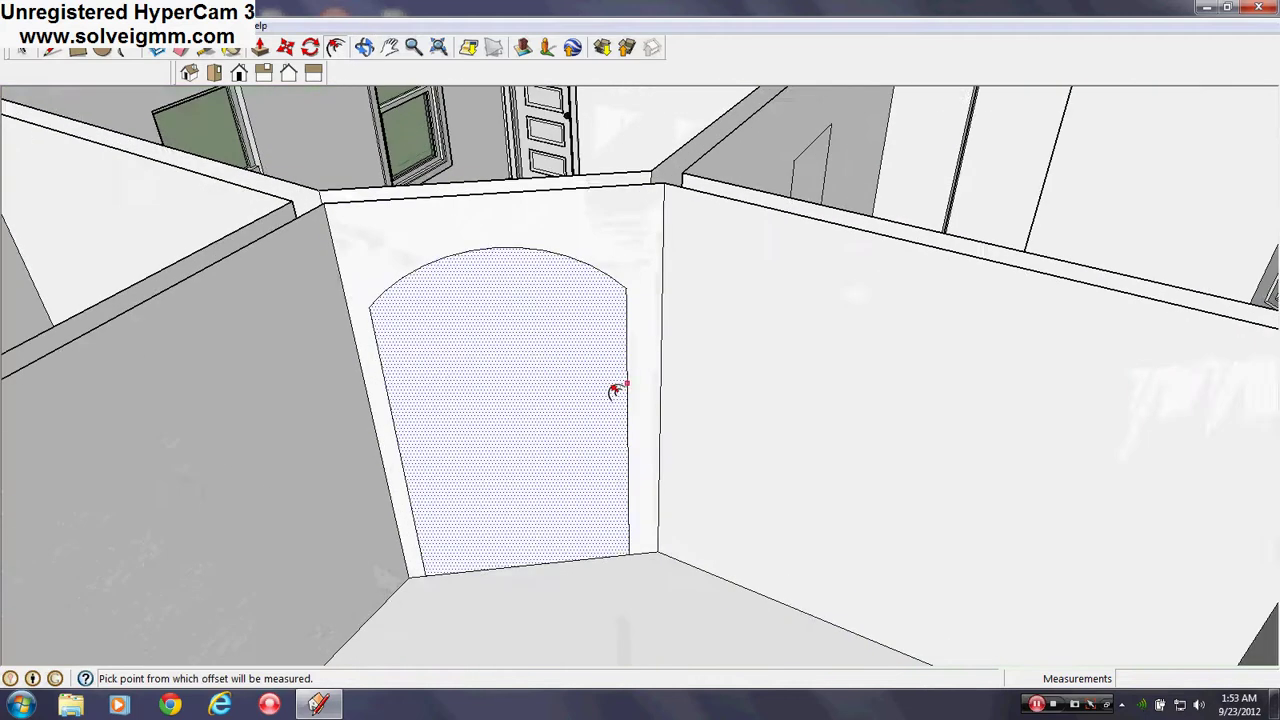
pyautogui.scroll(2, 615, 390)
pyautogui.moveTo(615, 390); pyautogui.dragTo(406, 451, button='middle')
pyautogui.scroll(-2, 536, 408)
pyautogui.scroll(1, 571, 440)
pyautogui.doubleClick(574, 439)
pyautogui.click(676, 331)
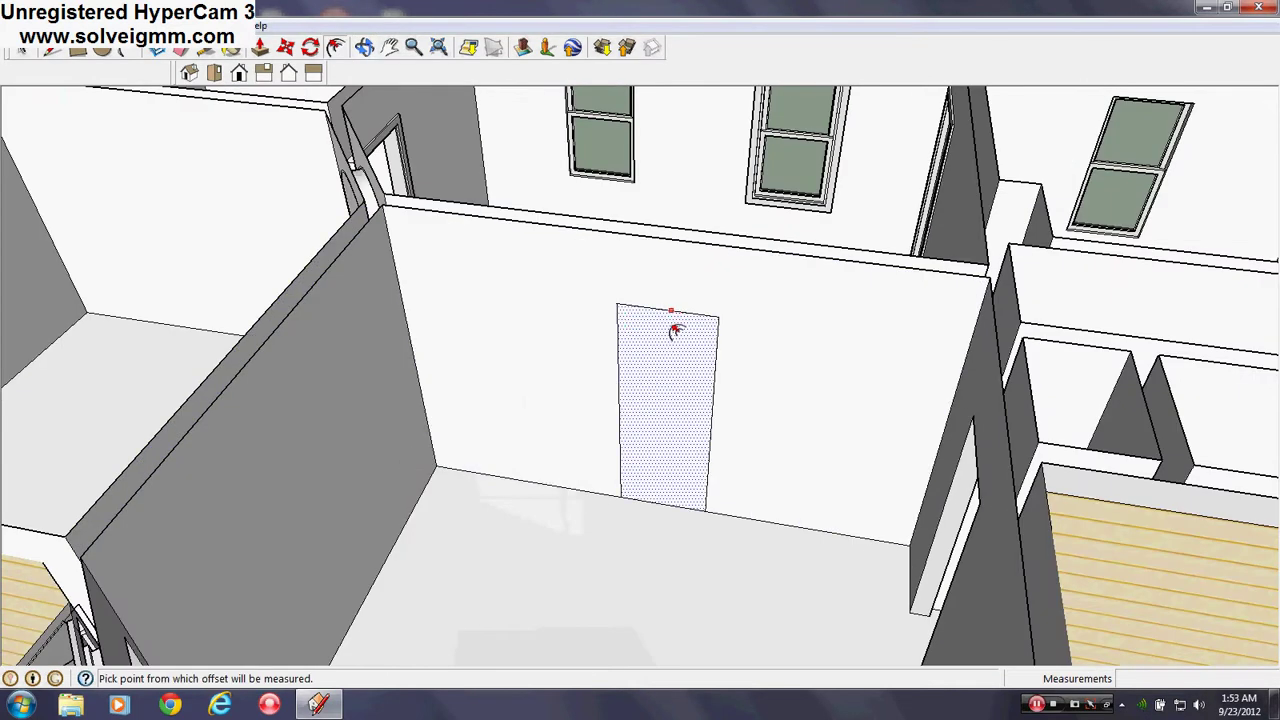
pyautogui.doubleClick(676, 331)
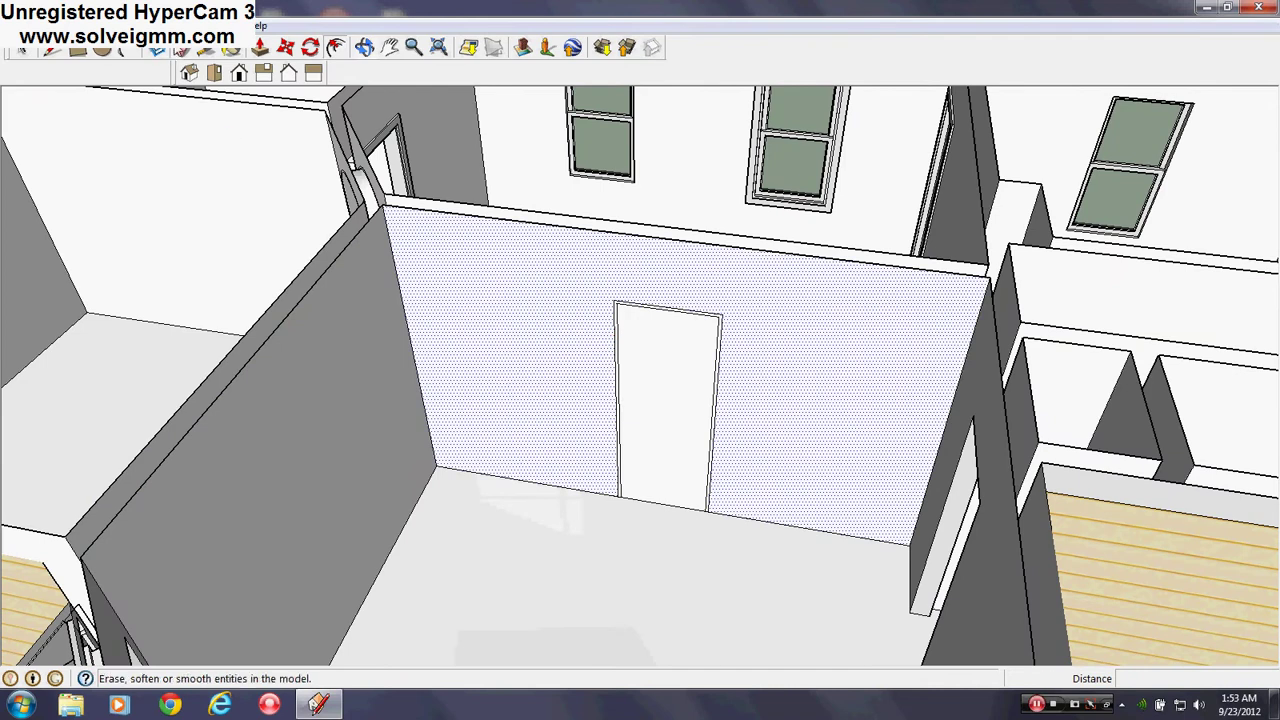
# Offset the rectangular doorway's face outward by 4", matching the outer edge of the finished trim beside the archway.
pyautogui.moveTo(884, 452); pyautogui.dragTo(714, 477, button='middle')
pyautogui.scroll(-5, 714, 477)
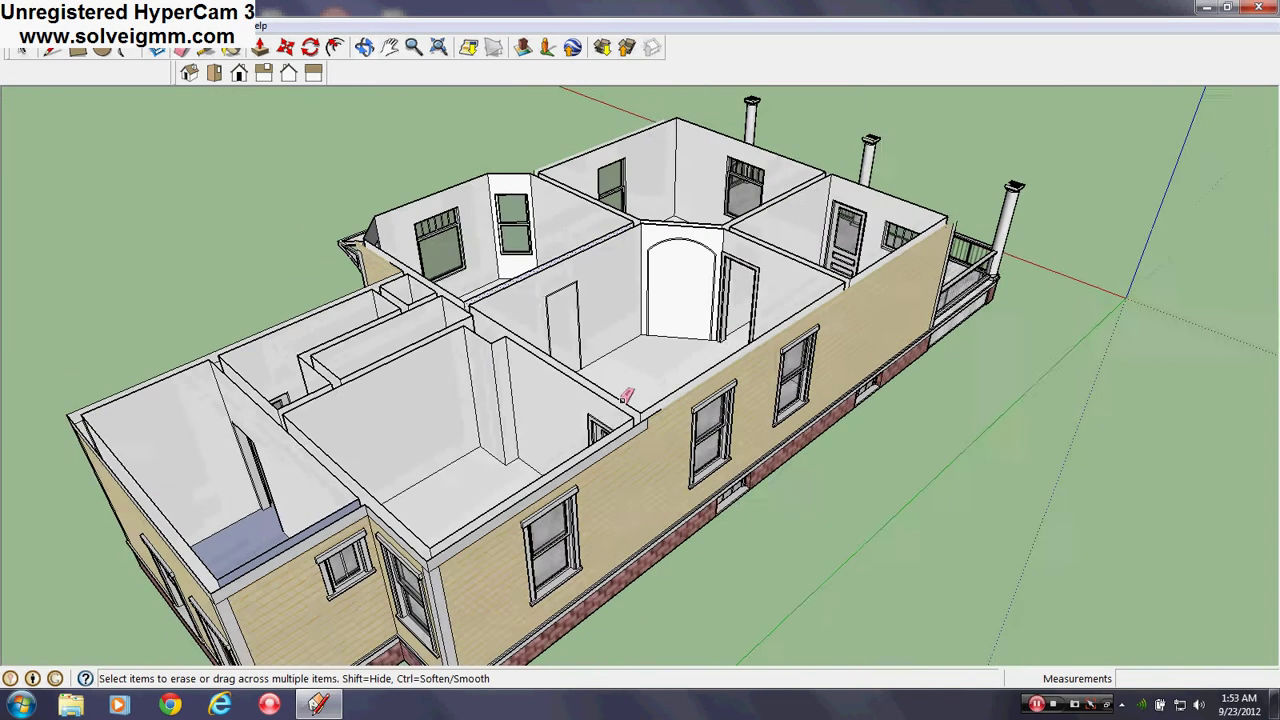
pyautogui.scroll(5, 591, 263)
pyautogui.moveTo(689, 357); pyautogui.dragTo(393, 91, button='middle')
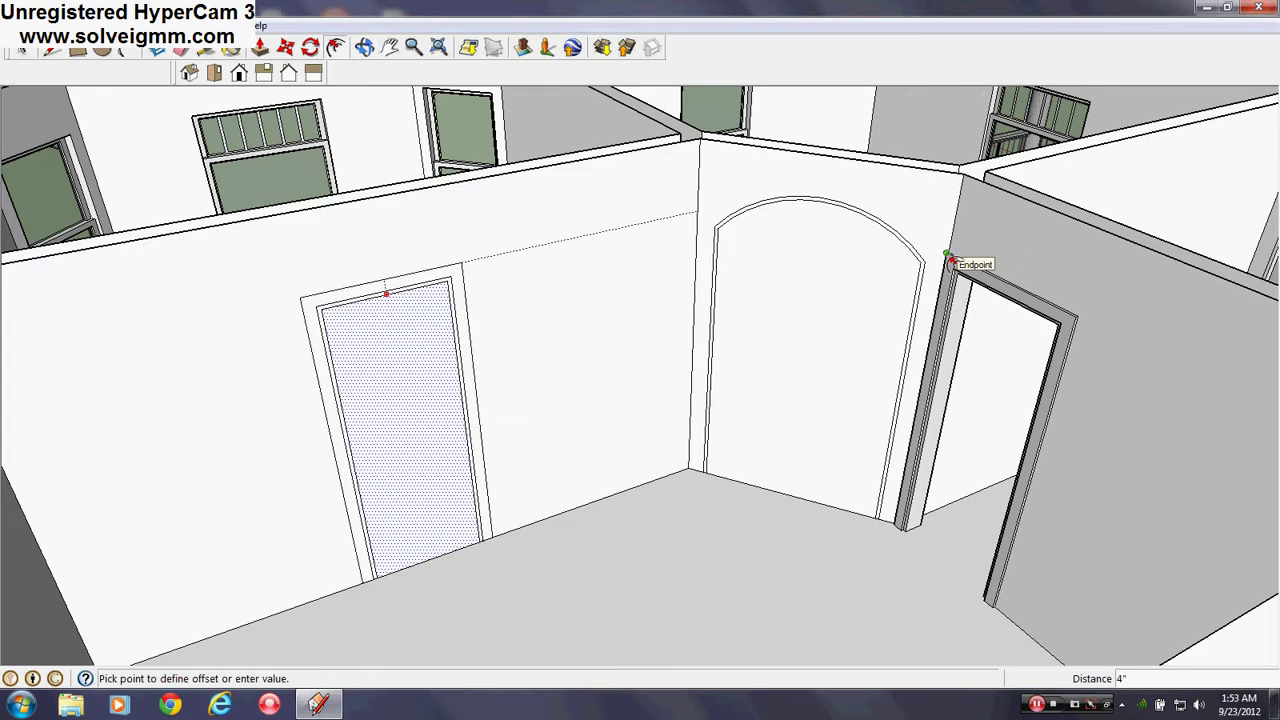
pyautogui.press('Escape')
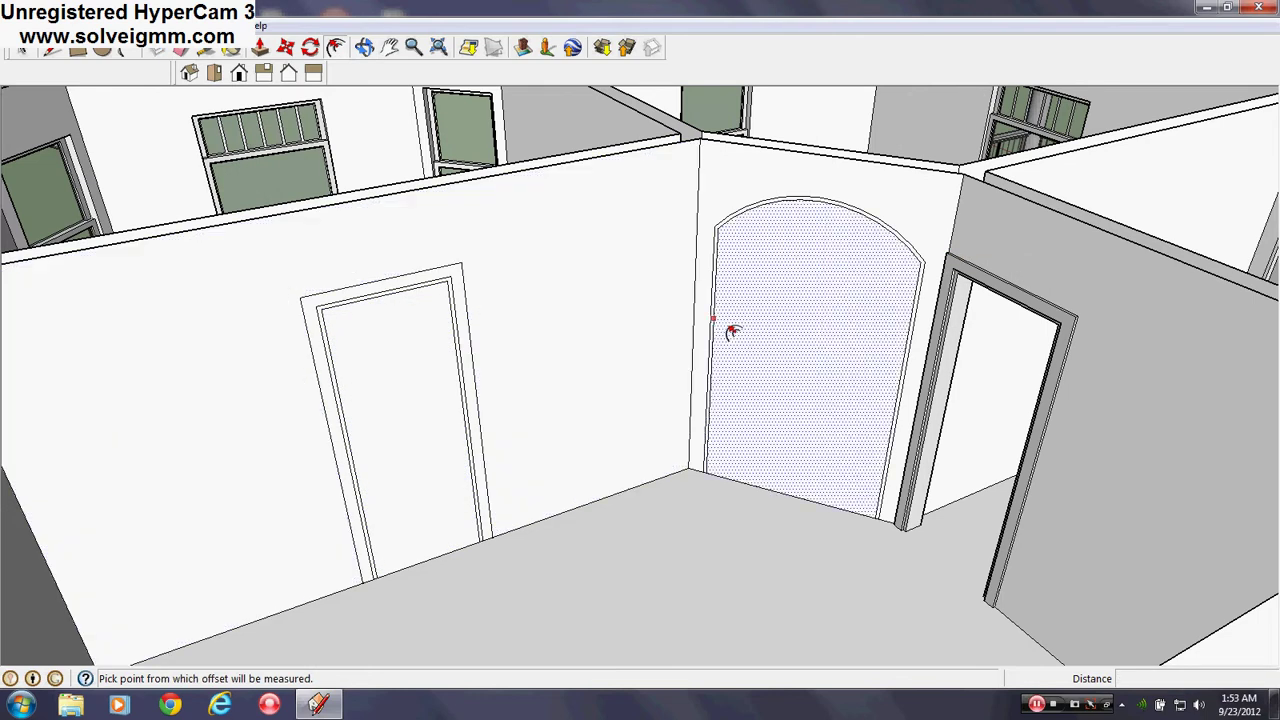
# Repeat the 4" trim offset on the archway face and on the opposite sides of both openings.
pyautogui.doubleClick(731, 331)
pyautogui.scroll(-3, 900, 350)
pyautogui.moveTo(934, 357); pyautogui.dragTo(417, 366, button='middle')
pyautogui.scroll(3, 515, 343)
pyautogui.scroll(-2, 515, 343)
pyautogui.moveTo(517, 346); pyautogui.dragTo(700, 360, button='middle')
pyautogui.scroll(3, 700, 360)
pyautogui.doubleClick(727, 236)
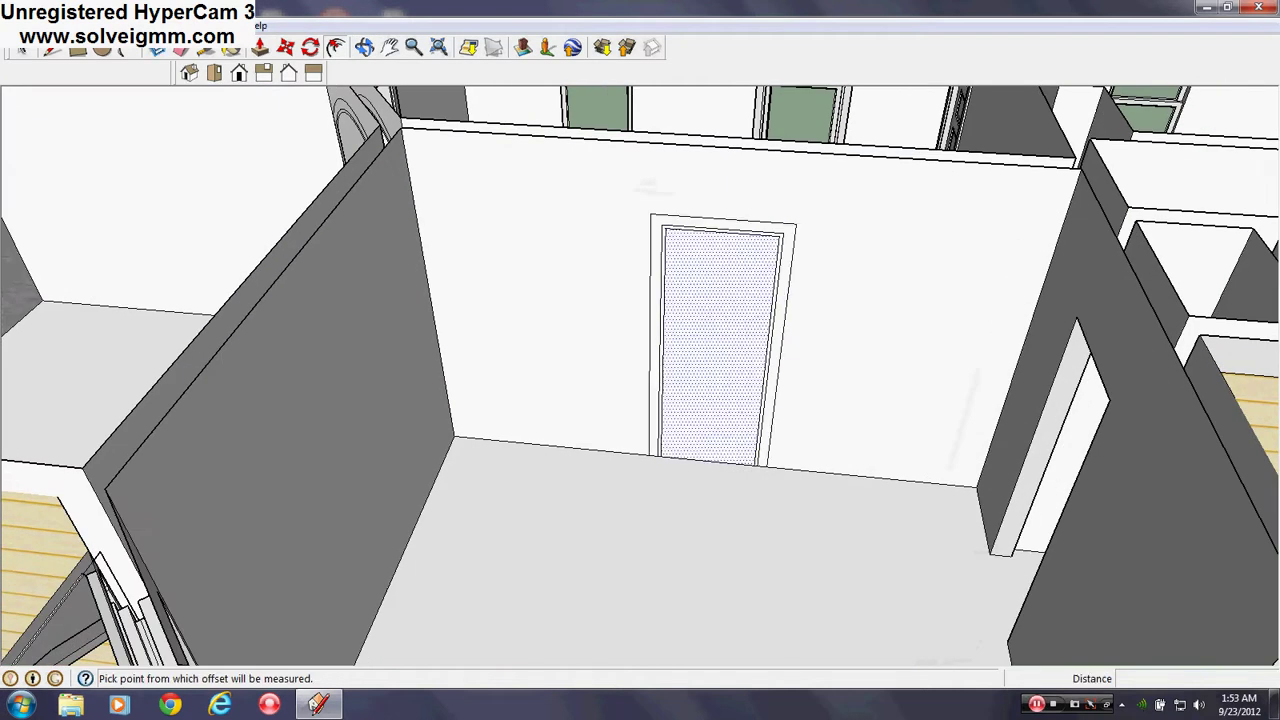
# Reopen the rectangular doorway by erasing the threshold edges that hold its closing faces.
pyautogui.moveTo(912, 443); pyautogui.dragTo(622, 493, button='middle')
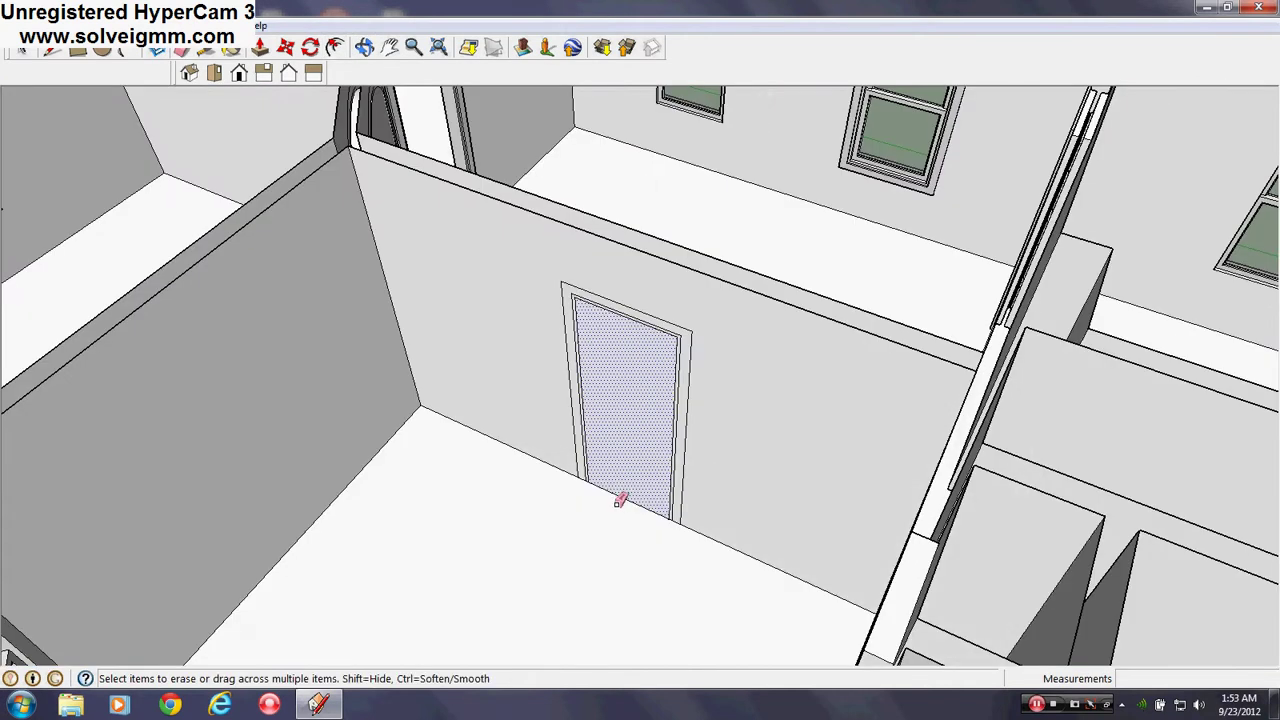
pyautogui.click(622, 496)
pyautogui.click(625, 482)
pyautogui.scroll(-3, 951, 457)
pyautogui.moveTo(951, 457); pyautogui.dragTo(914, 437, button='middle')
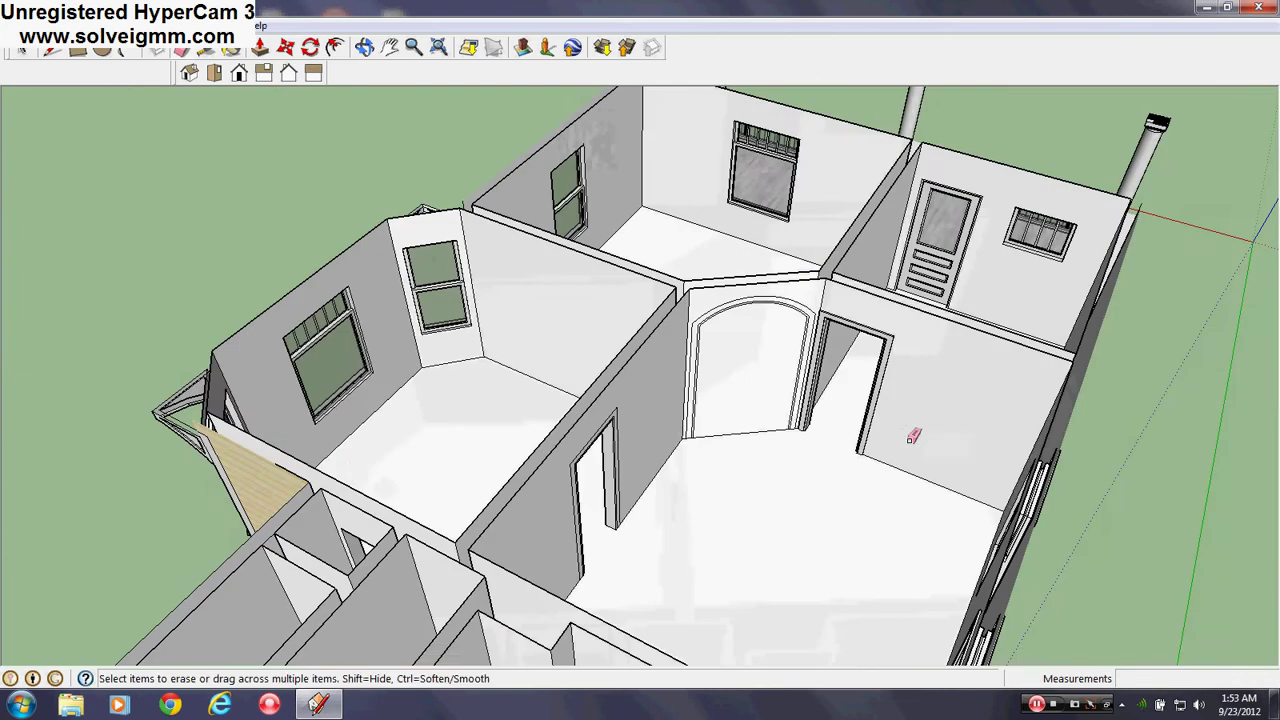
# Erase the offset trim strips that hang below the floor under the archway.
pyautogui.scroll(3, 880, 440)
pyautogui.scroll(5, 674, 360)
pyautogui.moveTo(829, 420)
pyautogui.mouseDown(button='middle')
pyautogui.moveTo(760, 243)
pyautogui.moveTo(582, 138)
pyautogui.moveTo(529, 126)
pyautogui.mouseUp(button='middle')
pyautogui.scroll(4, 571, 434)
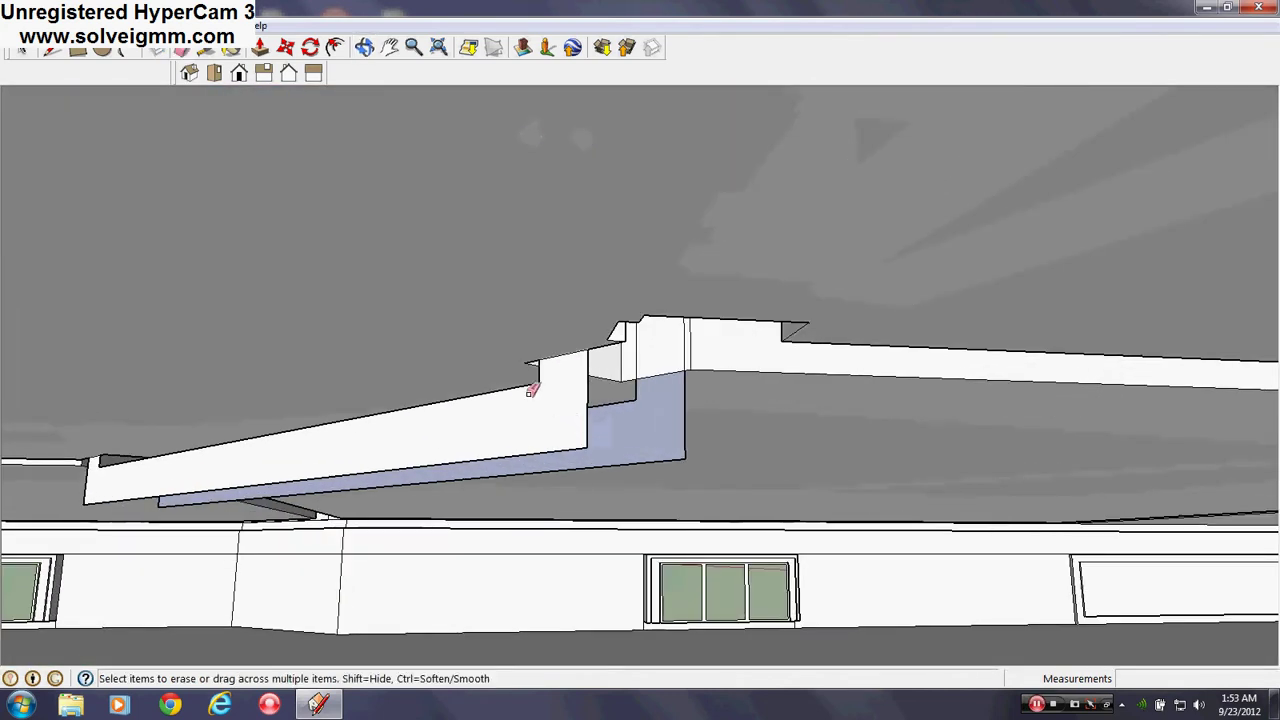
pyautogui.moveTo(549, 368); pyautogui.dragTo(553, 372)
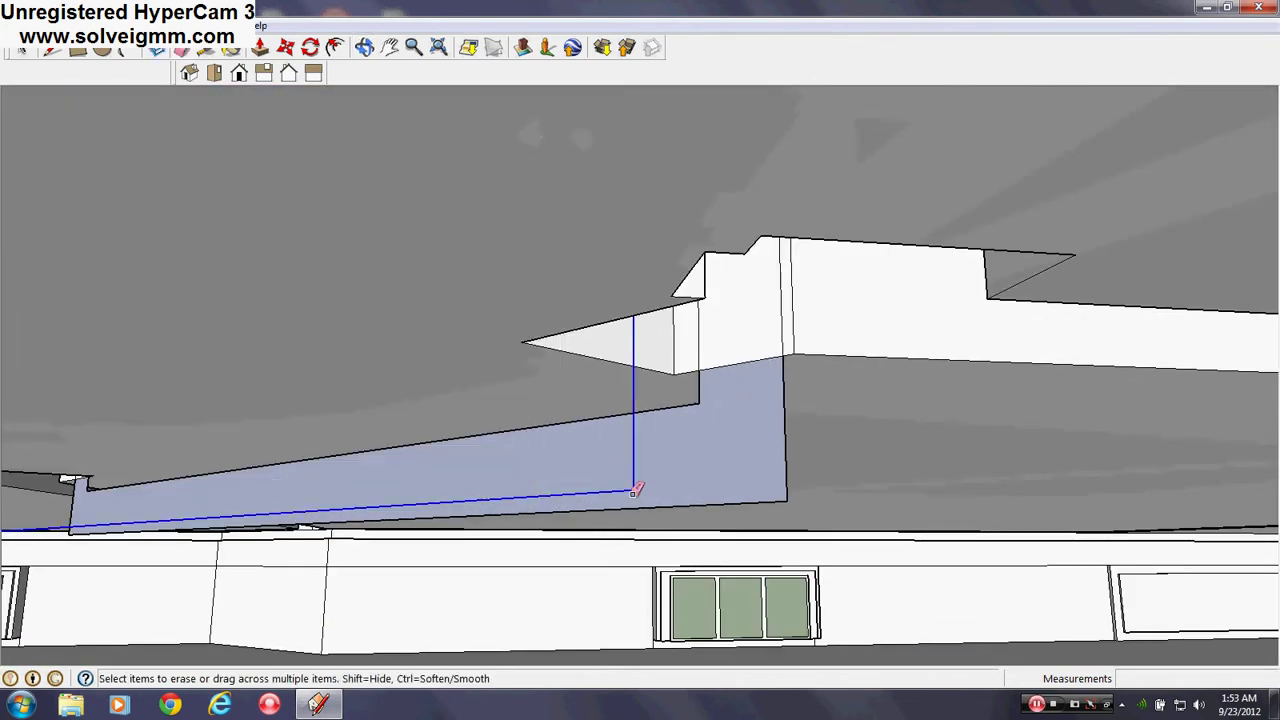
pyautogui.moveTo(704, 395); pyautogui.dragTo(818, 514)
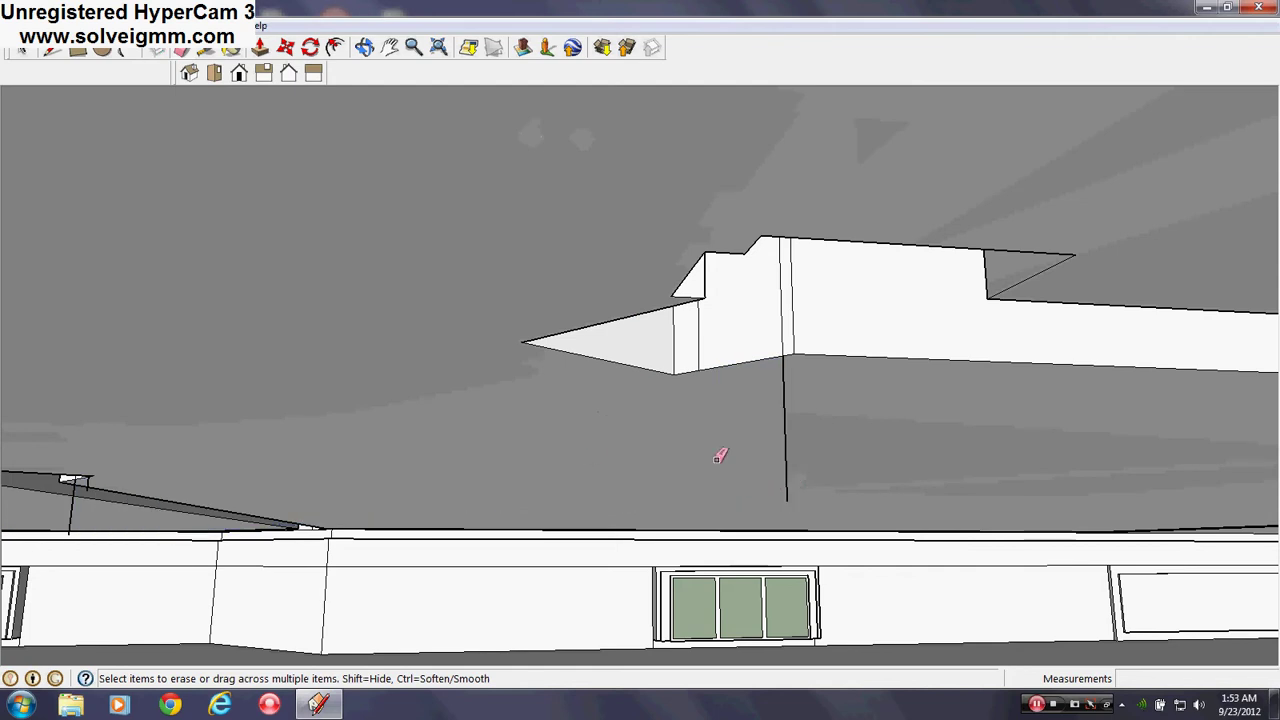
# Erase the offset trim strips and stray vertical edges that hang below the floor under the rectangular doorway.
pyautogui.moveTo(415, 402); pyautogui.dragTo(1130, 300, button='middle')
pyautogui.scroll(4, 370, 442)
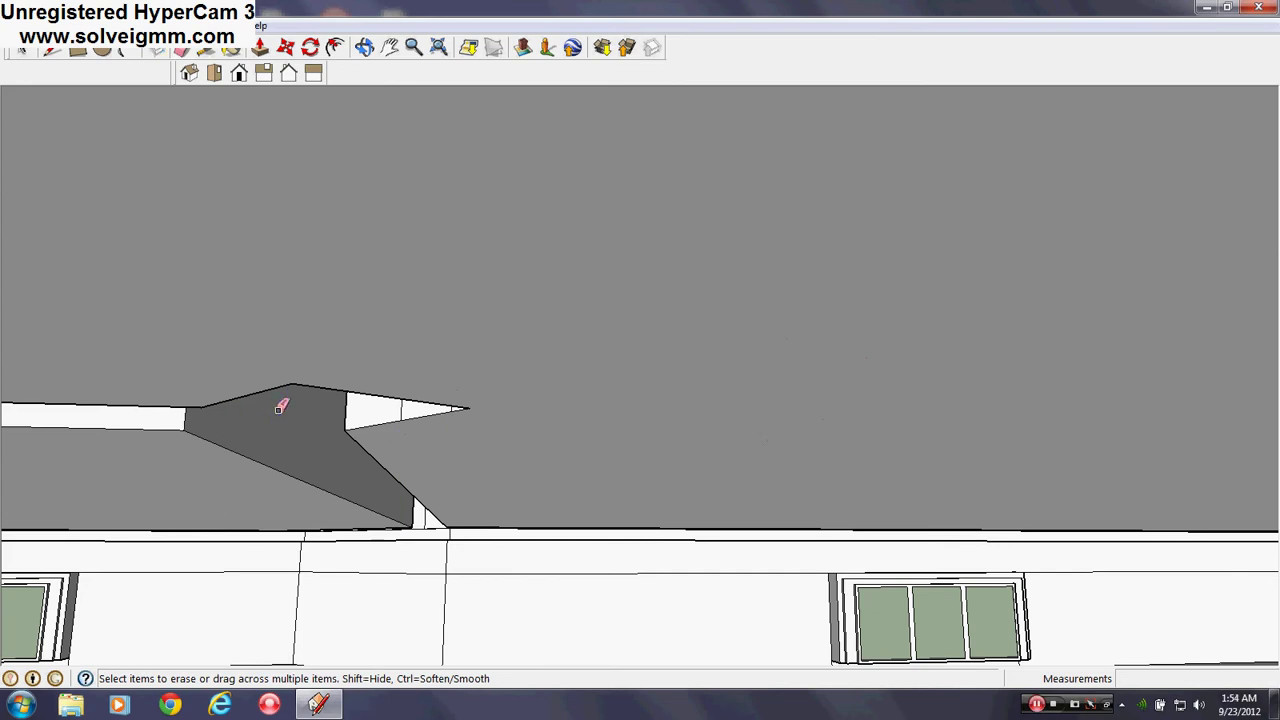
pyautogui.moveTo(293, 378); pyautogui.dragTo(663, 394, button='middle')
pyautogui.moveTo(310, 400); pyautogui.dragTo(850, 408, button='middle')
pyautogui.moveTo(296, 445); pyautogui.dragTo(445, 363, button='middle')
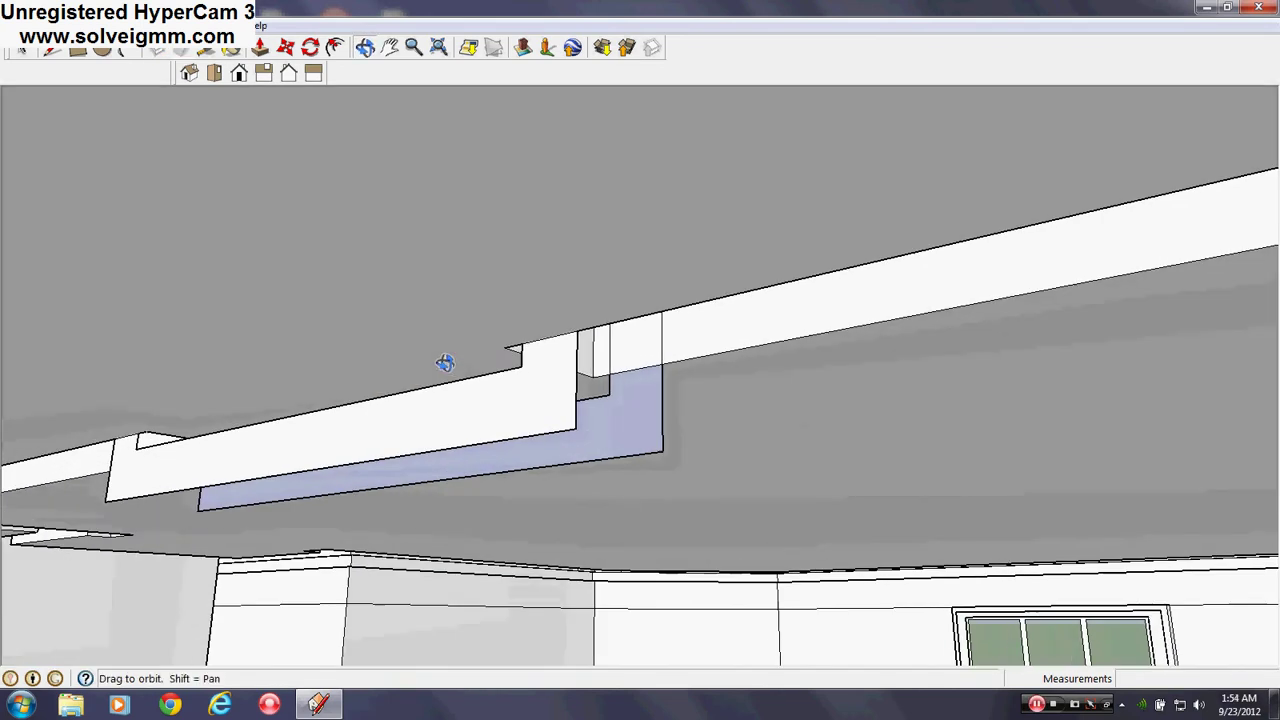
pyautogui.click(521, 366)
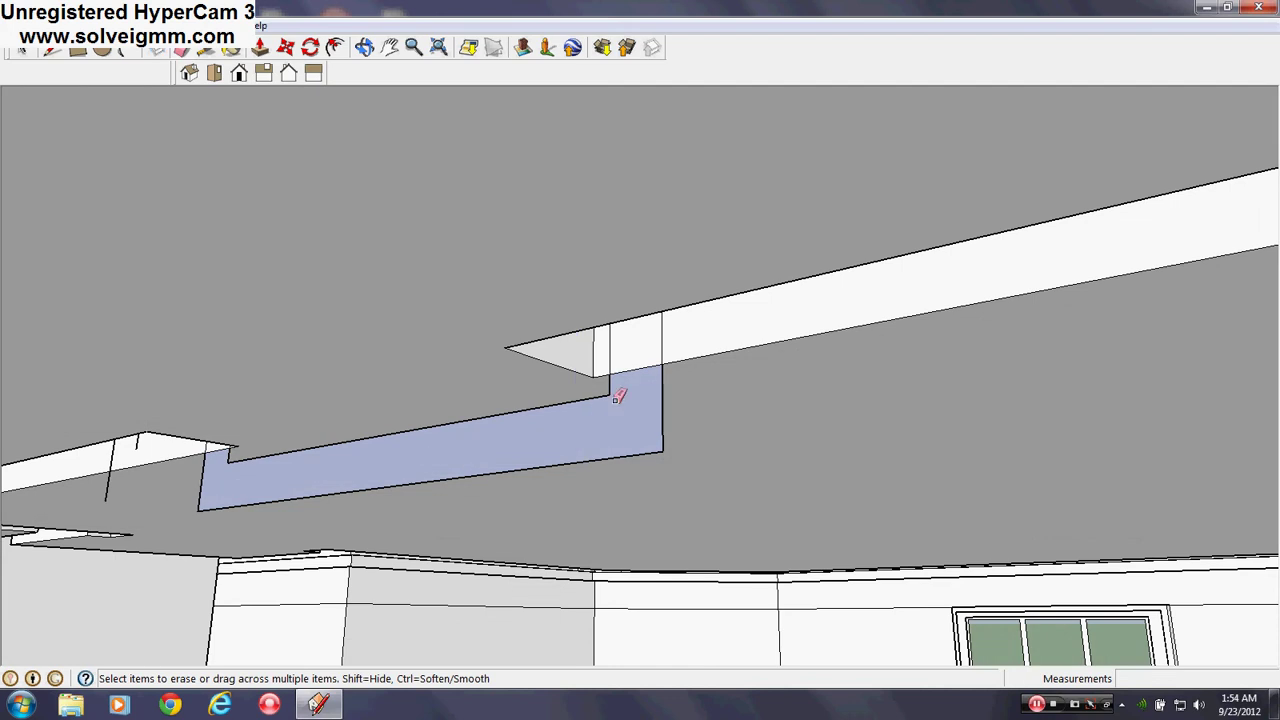
pyautogui.click(612, 393)
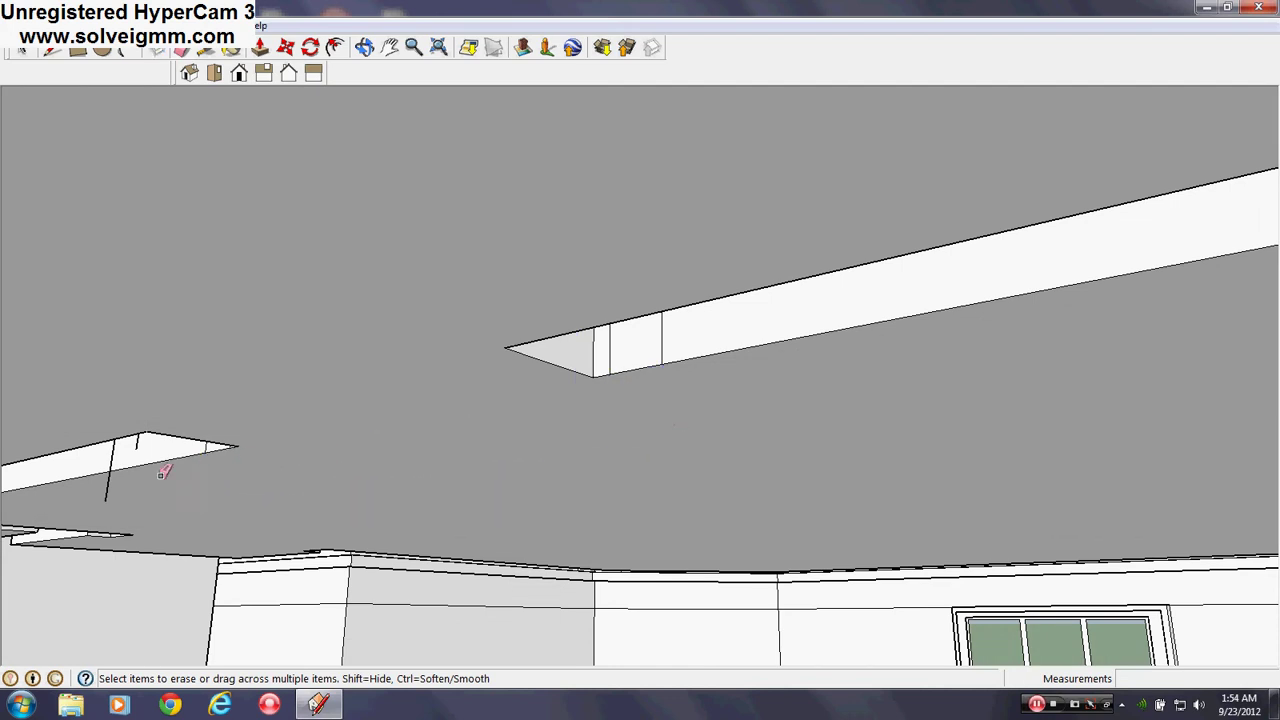
pyautogui.moveTo(107, 460); pyautogui.dragTo(110, 458)
pyautogui.moveTo(182, 436); pyautogui.dragTo(406, 663, button='middle')
pyautogui.scroll(-3, 603, 540)
pyautogui.scroll(-2, 764, 512)
pyautogui.moveTo(523, 377); pyautogui.dragTo(464, 428, button='middle')
pyautogui.scroll(-3, 464, 428)
pyautogui.scroll(5, 540, 405)
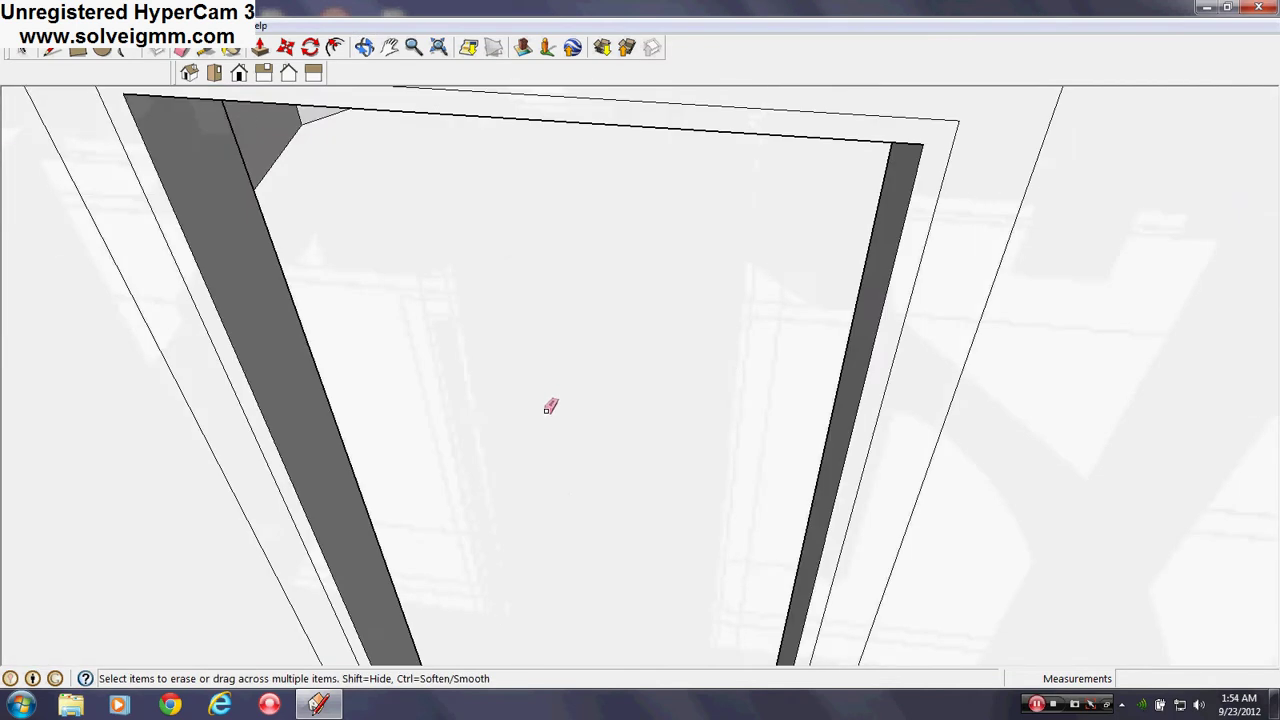
# Paint the offset trim around the rectangular doorway with Color_001.
pyautogui.scroll(-3, 549, 410)
pyautogui.click(232, 49)
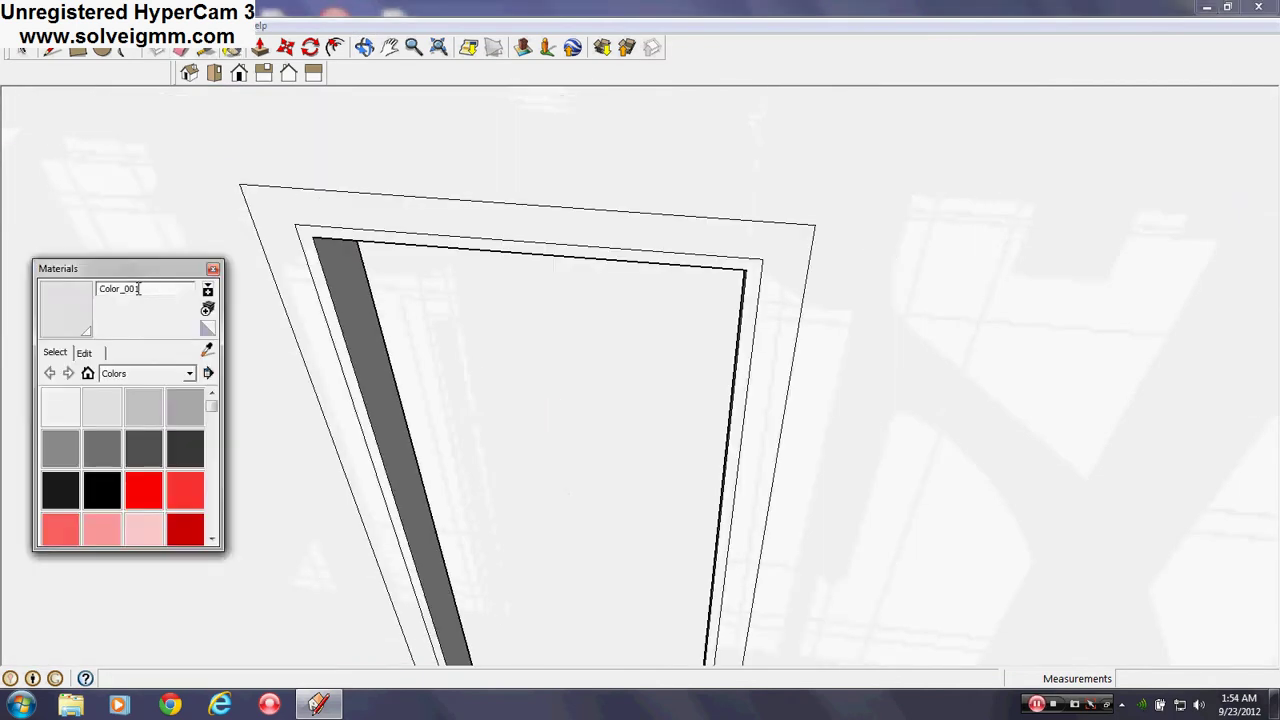
pyautogui.click(277, 217)
# Paint the offset trim strips around the arched opening with the same Color_001 material.
pyautogui.moveTo(277, 217)
pyautogui.mouseDown(button='middle')
pyautogui.moveTo(548, 383)
pyautogui.moveTo(420, 346)
pyautogui.moveTo(737, 571)
pyautogui.moveTo(903, 566)
pyautogui.moveTo(427, 611)
pyautogui.mouseUp(button='middle')
pyautogui.scroll(6, 603, 241)
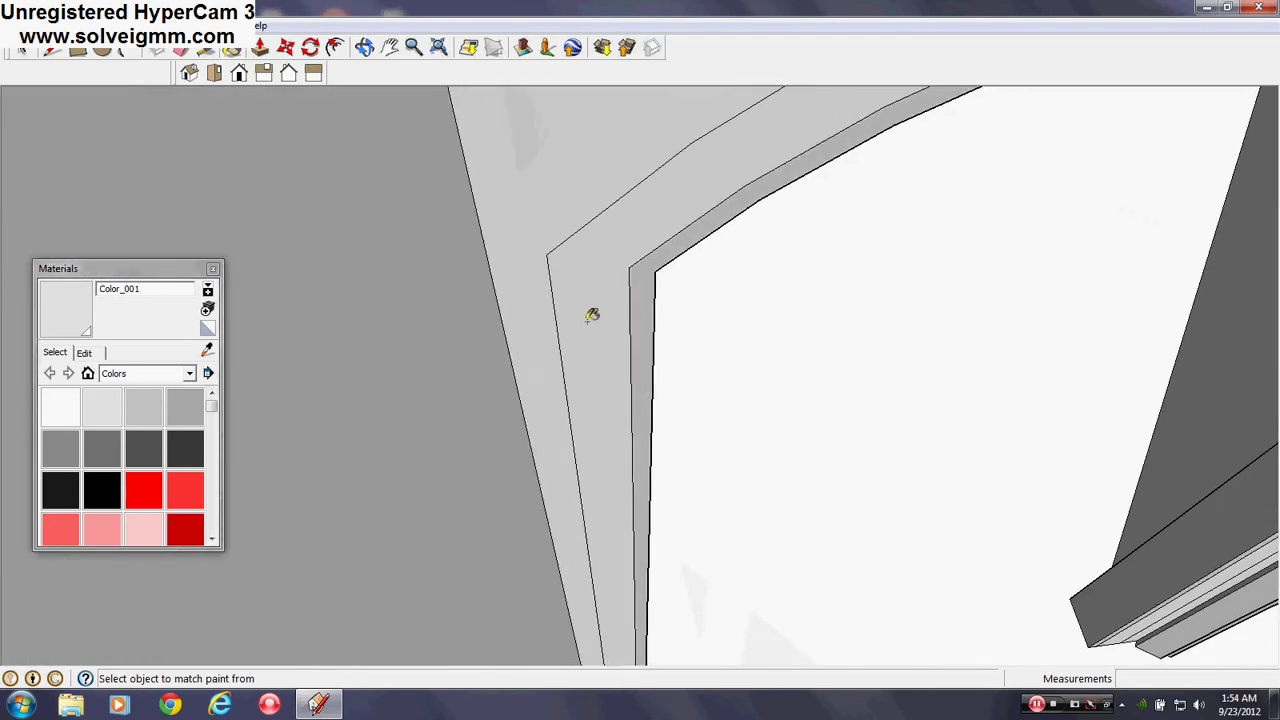
pyautogui.moveTo(601, 322)
pyautogui.mouseDown(button='middle')
pyautogui.moveTo(600, 349)
pyautogui.moveTo(700, 337)
pyautogui.moveTo(603, 300)
pyautogui.moveTo(857, 387)
pyautogui.moveTo(968, 401)
pyautogui.mouseUp(button='middle')
pyautogui.click(957, 401)
pyautogui.click(964, 424)
pyautogui.scroll(-5, 614, 523)
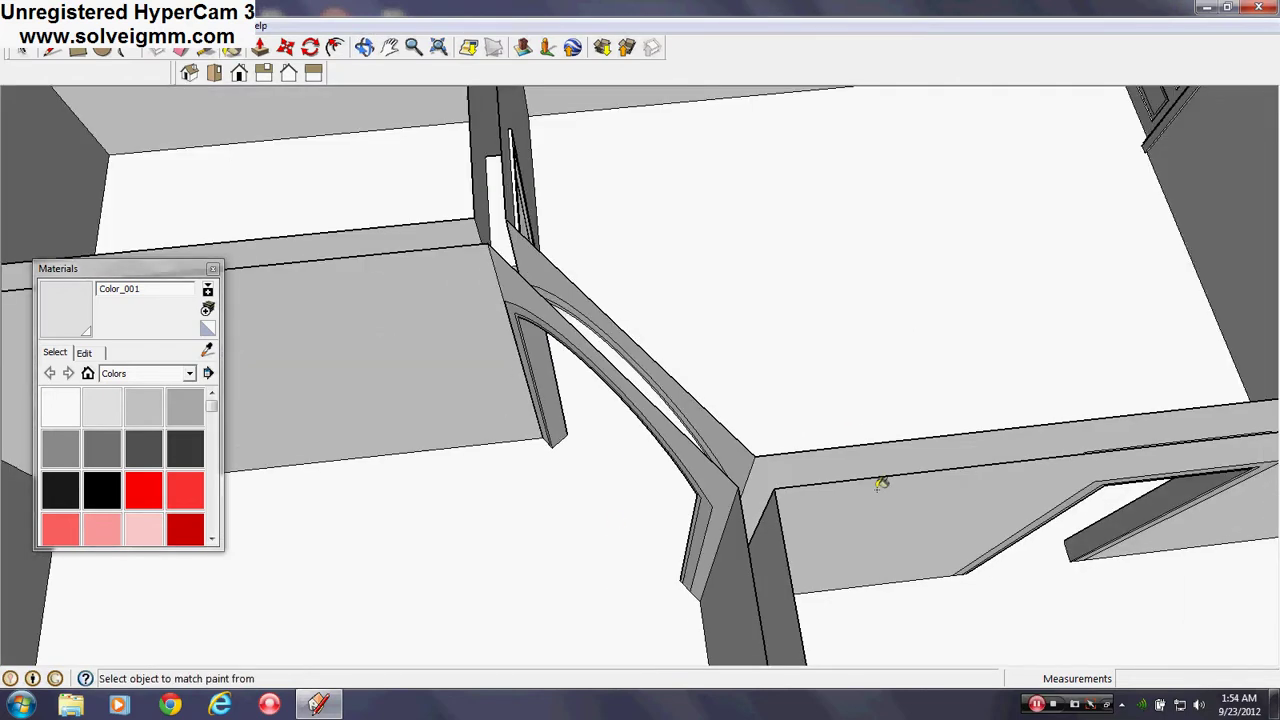
# Paint the remaining trim on the opposite sides of the archway and doorways with Color_001 and close the materials window.
pyautogui.moveTo(906, 478); pyautogui.dragTo(606, 180, button='middle')
pyautogui.scroll(4, 660, 172)
pyautogui.moveTo(845, 190); pyautogui.dragTo(894, 417, button='middle')
pyautogui.scroll(-4, 894, 417)
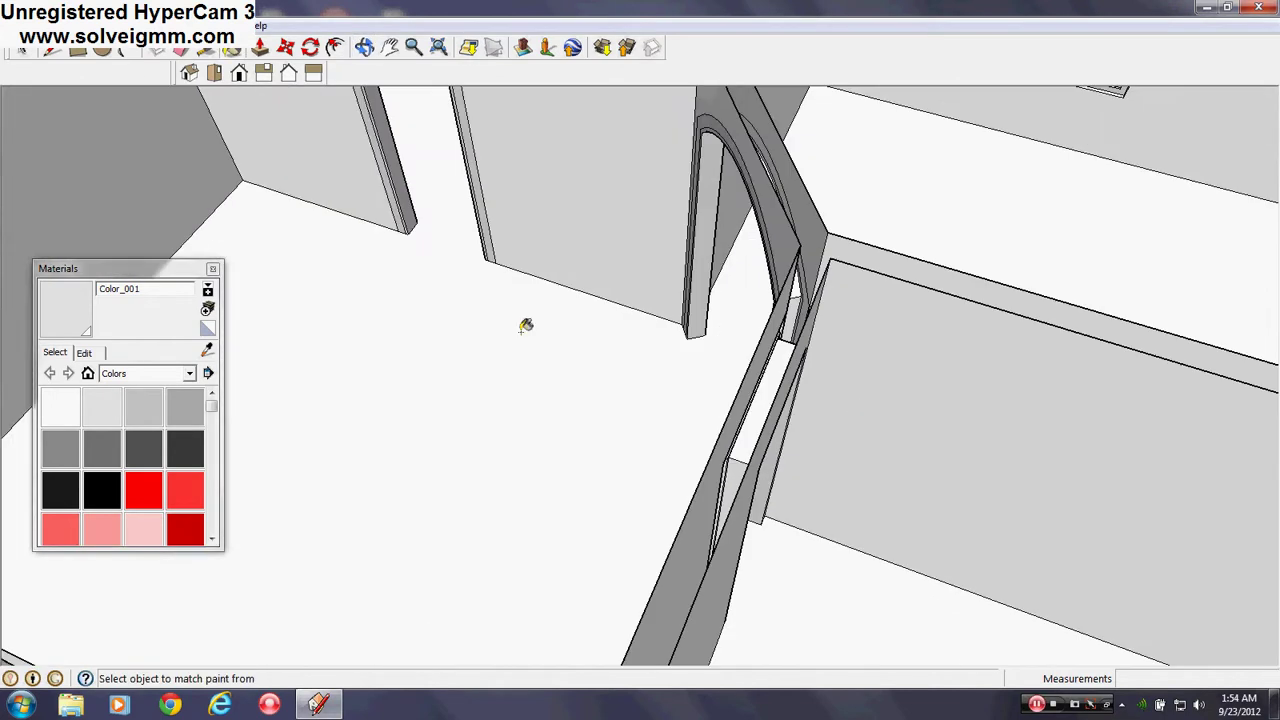
pyautogui.moveTo(431, 286); pyautogui.dragTo(851, 311, button='middle')
pyautogui.scroll(-3, 851, 311)
pyautogui.scroll(4, 668, 264)
pyautogui.scroll(4, 668, 264)
pyautogui.moveTo(668, 264); pyautogui.dragTo(272, 168, button='middle')
pyautogui.scroll(-4, 583, 291)
pyautogui.click(212, 270)
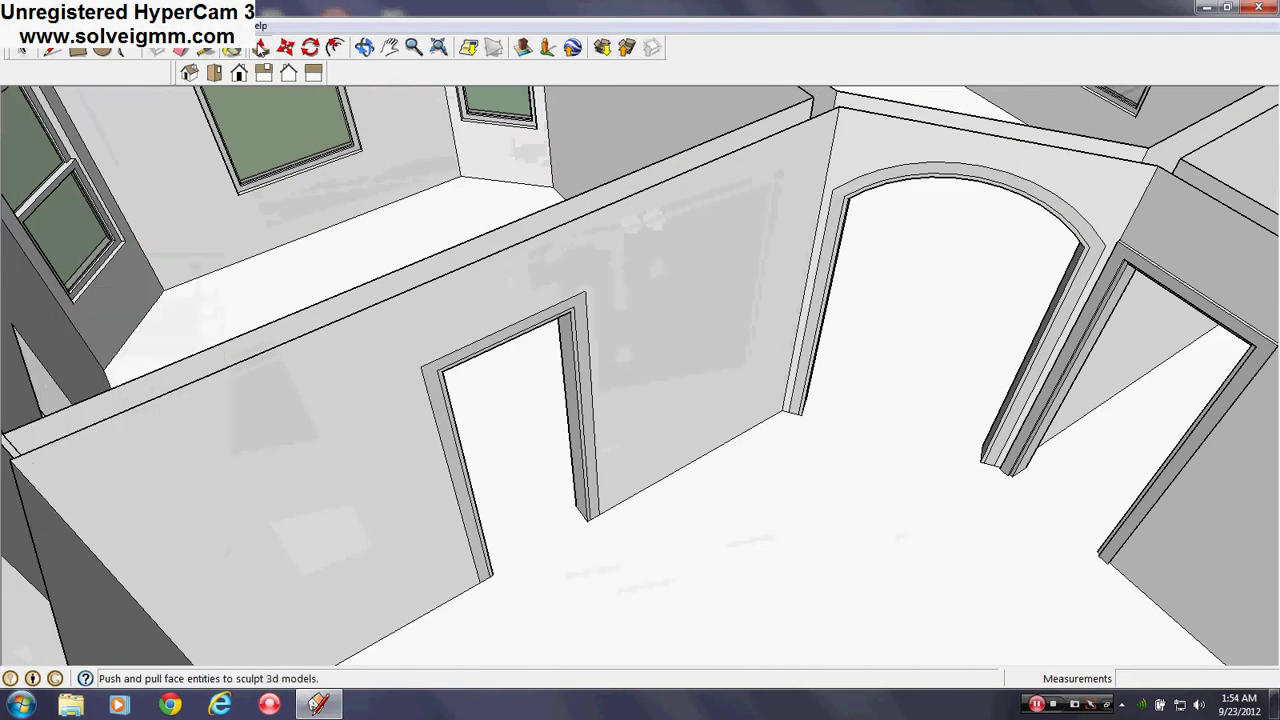
# Extrude the trim around the rectangular doorways and the archway in the middle room by 3/4".
pyautogui.moveTo(590, 383); pyautogui.dragTo(718, 527)
pyautogui.press('Return')
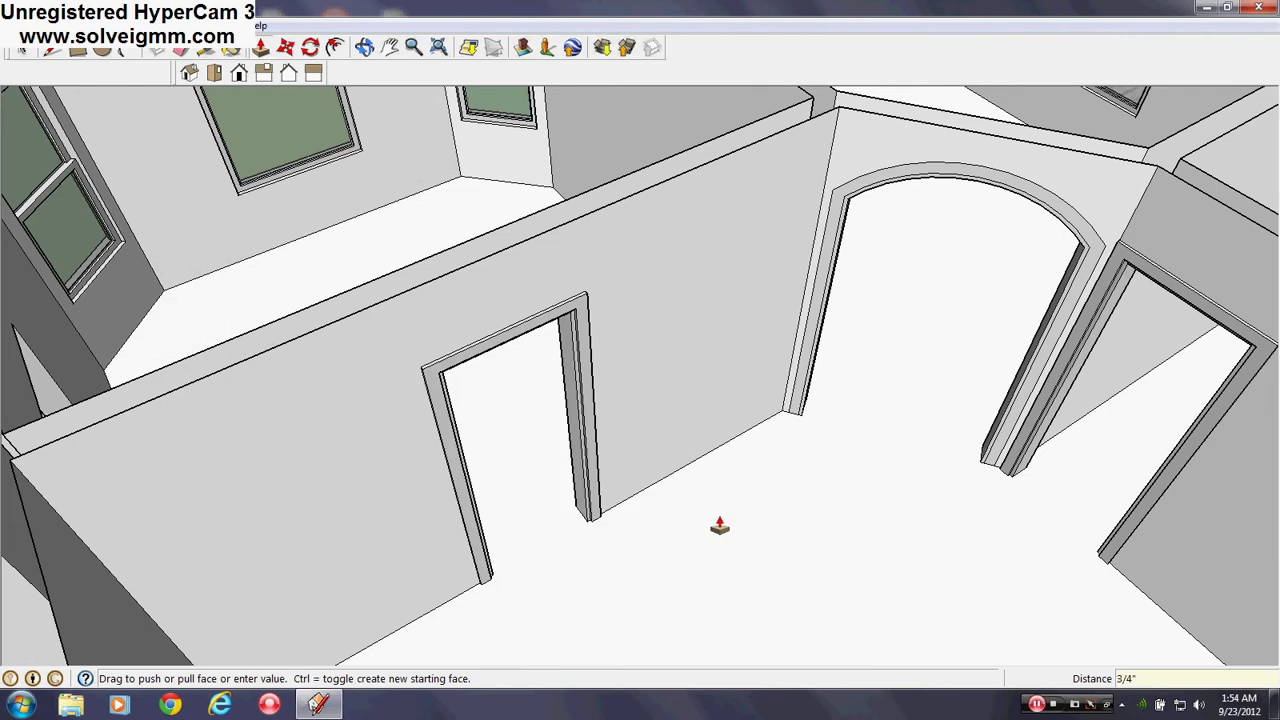
pyautogui.keyDown('shift'); pyautogui.moveTo(950, 412); pyautogui.dragTo(560, 466, button='middle'); pyautogui.keyUp('shift')
pyautogui.scroll(5, 525, 330)
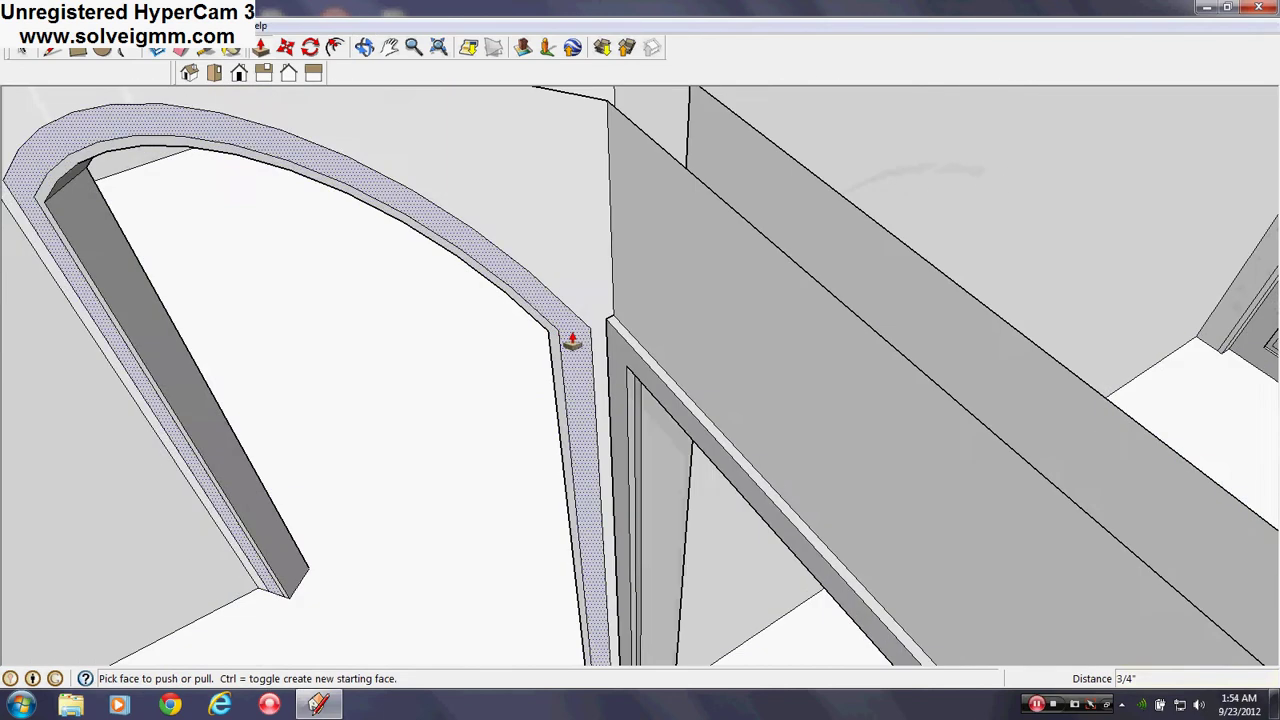
# Repeat the 3/4" trim extrusion on the opposite sides of the archway and doorways.
pyautogui.moveTo(806, 354); pyautogui.dragTo(669, 540, button='middle')
pyautogui.scroll(3, 537, 563)
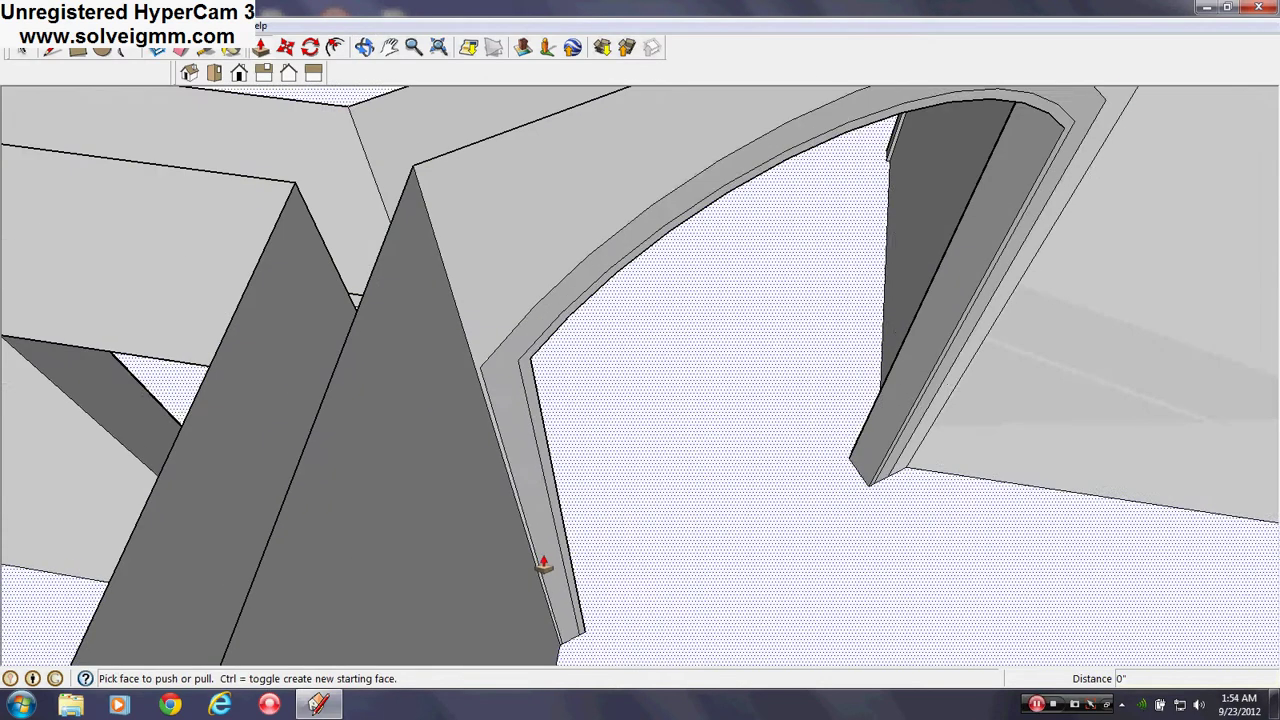
pyautogui.moveTo(537, 563); pyautogui.dragTo(920, 491, button='middle')
pyautogui.scroll(3, 920, 491)
pyautogui.click(800, 488)
pyautogui.moveTo(800, 488); pyautogui.dragTo(749, 514, button='middle')
# Draw a line across the foot of the small closet's doorway off the bay-window room to close it with a face.
pyautogui.scroll(-5, 443, 443)
pyautogui.moveTo(443, 443); pyautogui.dragTo(130, 503, button='middle')
pyautogui.moveTo(374, 497); pyautogui.dragTo(728, 474, button='middle')
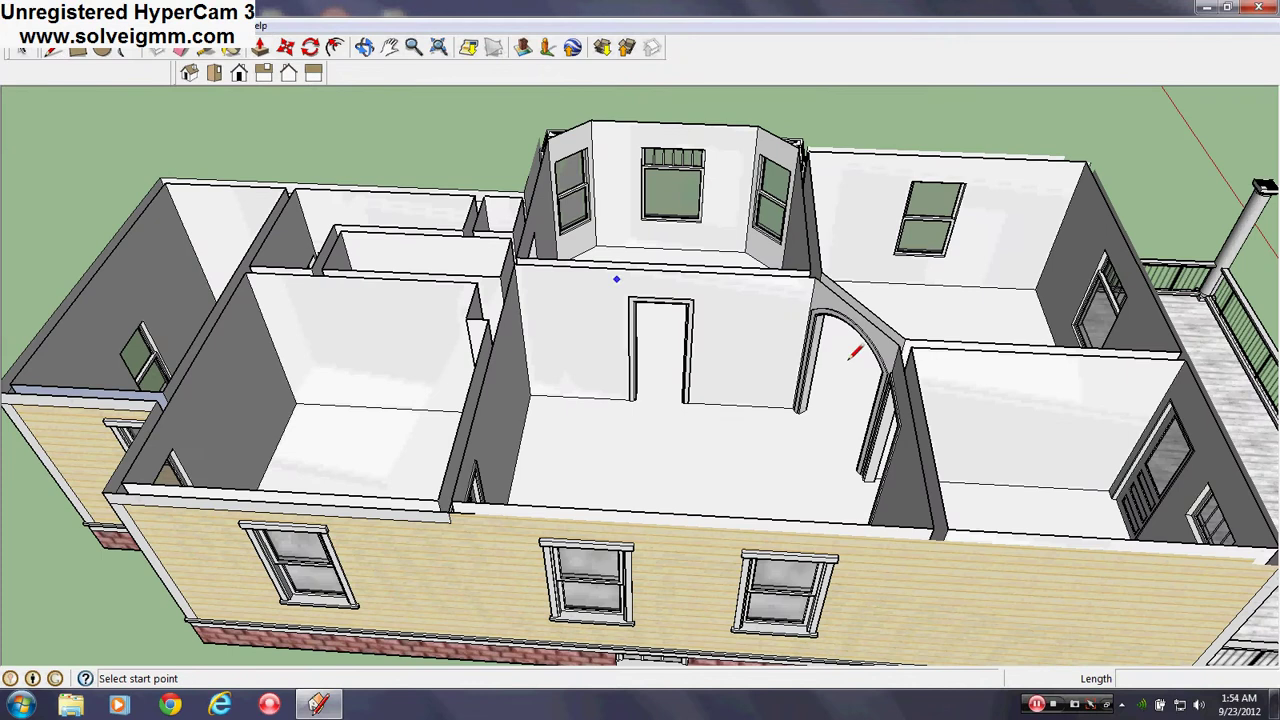
pyautogui.moveTo(852, 360); pyautogui.dragTo(809, 449, button='middle')
pyautogui.scroll(2, 785, 443)
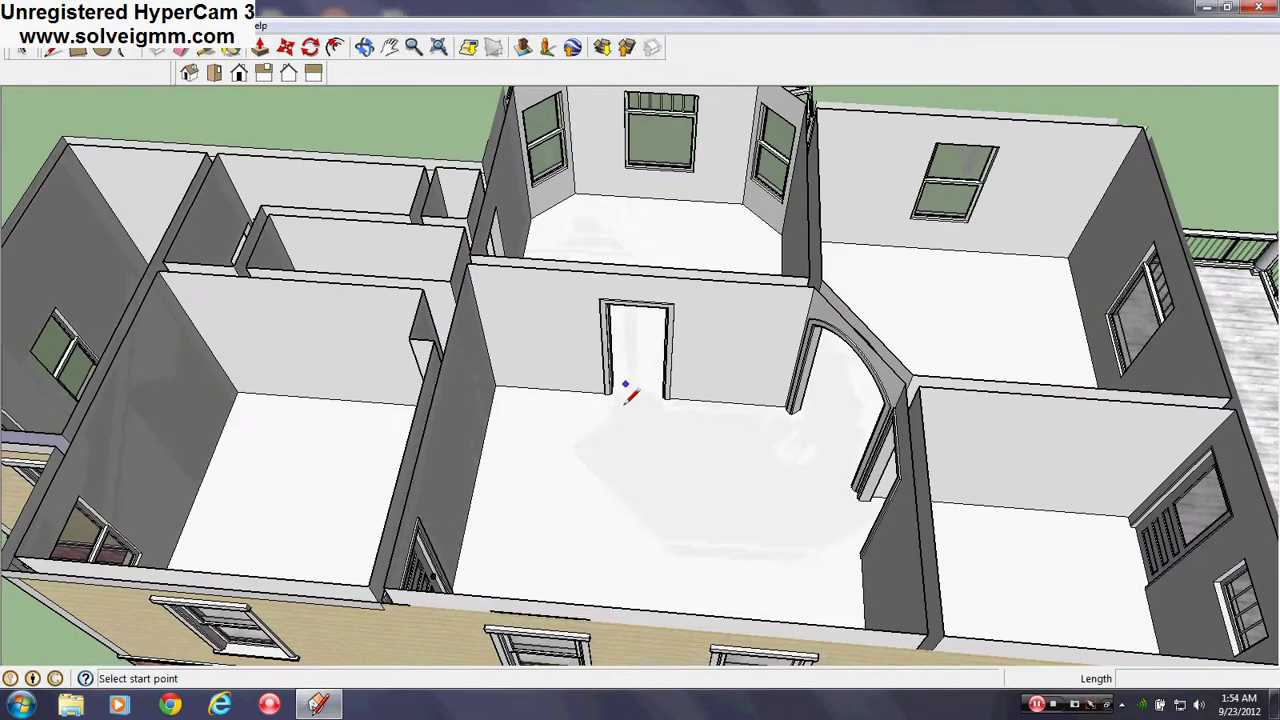
pyautogui.scroll(2, 608, 418)
pyautogui.moveTo(608, 418)
pyautogui.mouseDown(button='middle')
pyautogui.moveTo(620, 574)
pyautogui.moveTo(320, 513)
pyautogui.moveTo(468, 507)
pyautogui.moveTo(648, 476)
pyautogui.mouseUp(button='middle')
pyautogui.scroll(2, 329, 511)
pyautogui.scroll(3, 737, 441)
pyautogui.moveTo(740, 440)
pyautogui.mouseDown(button='middle')
pyautogui.moveTo(926, 528)
pyautogui.moveTo(617, 526)
pyautogui.mouseUp(button='middle')
pyautogui.moveTo(430, 515); pyautogui.dragTo(558, 533, button='middle')
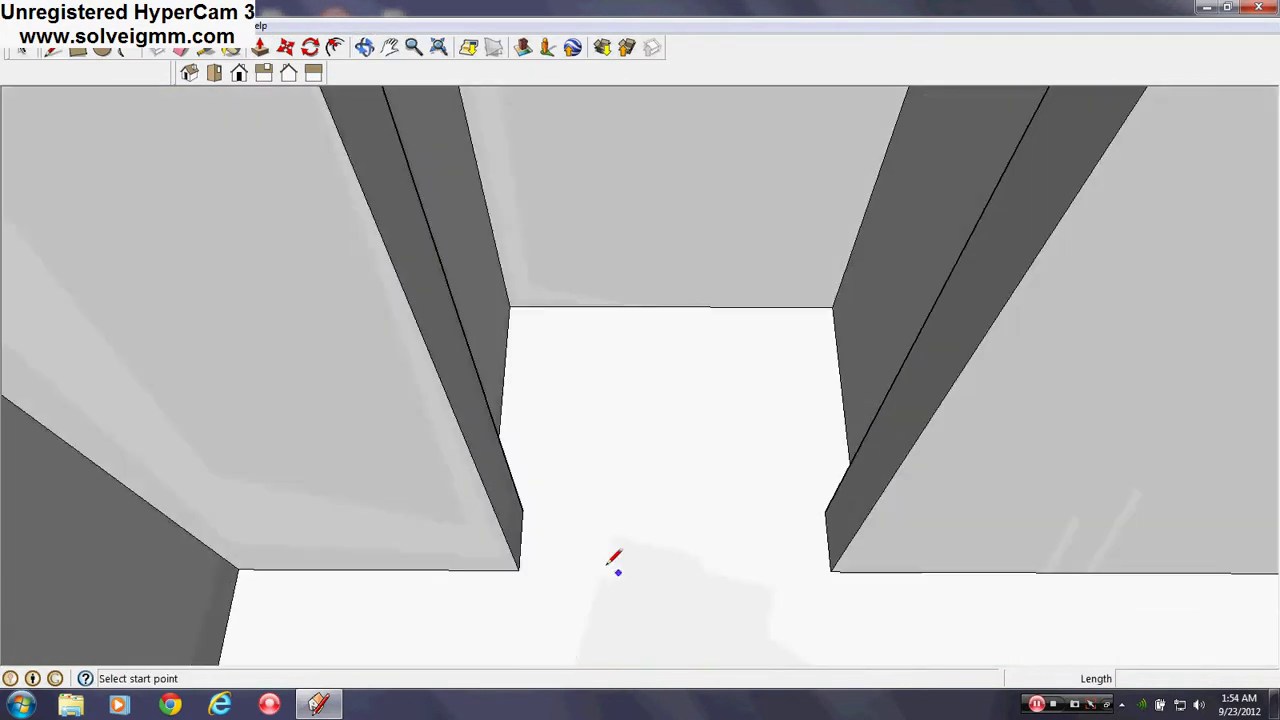
pyautogui.click(818, 511)
pyautogui.click(520, 570)
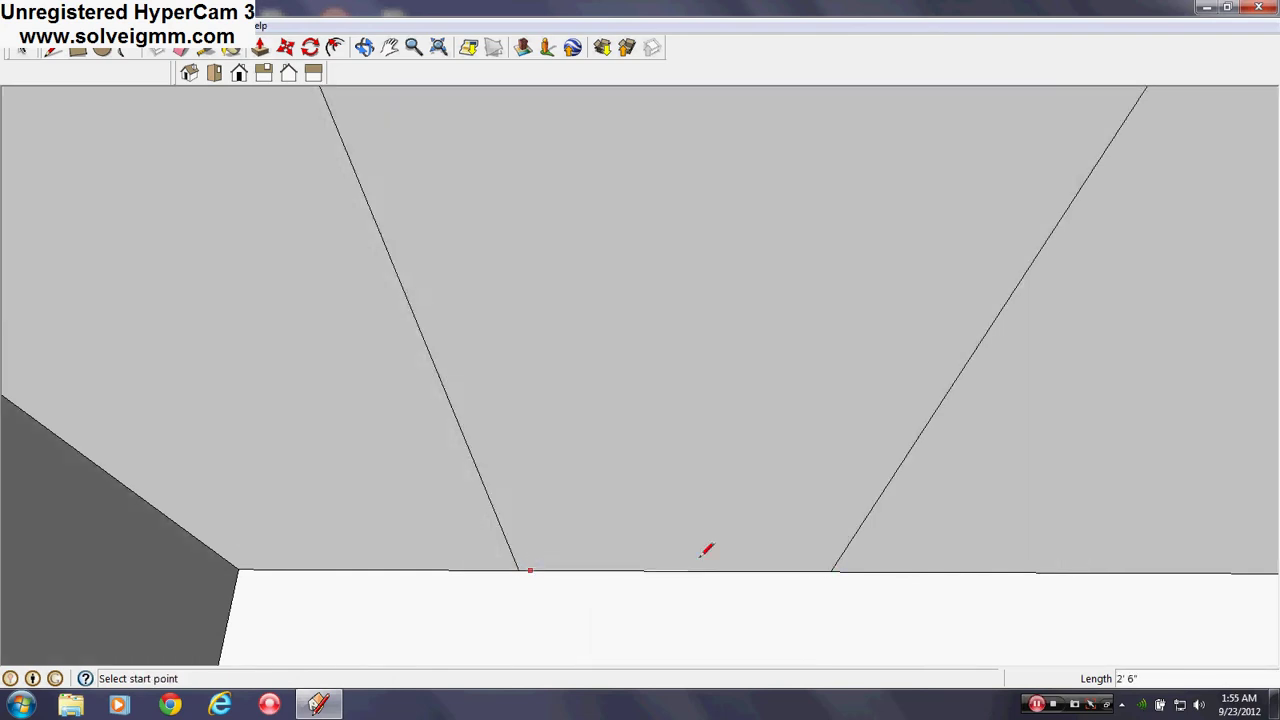
# Offset the closet doorway's outline outward on the bay-window room side to make its trim strips.
pyautogui.scroll(-4, 762, 522)
pyautogui.moveTo(766, 517); pyautogui.dragTo(627, 183, button='middle')
pyautogui.scroll(2, 708, 471)
pyautogui.click(337, 49)
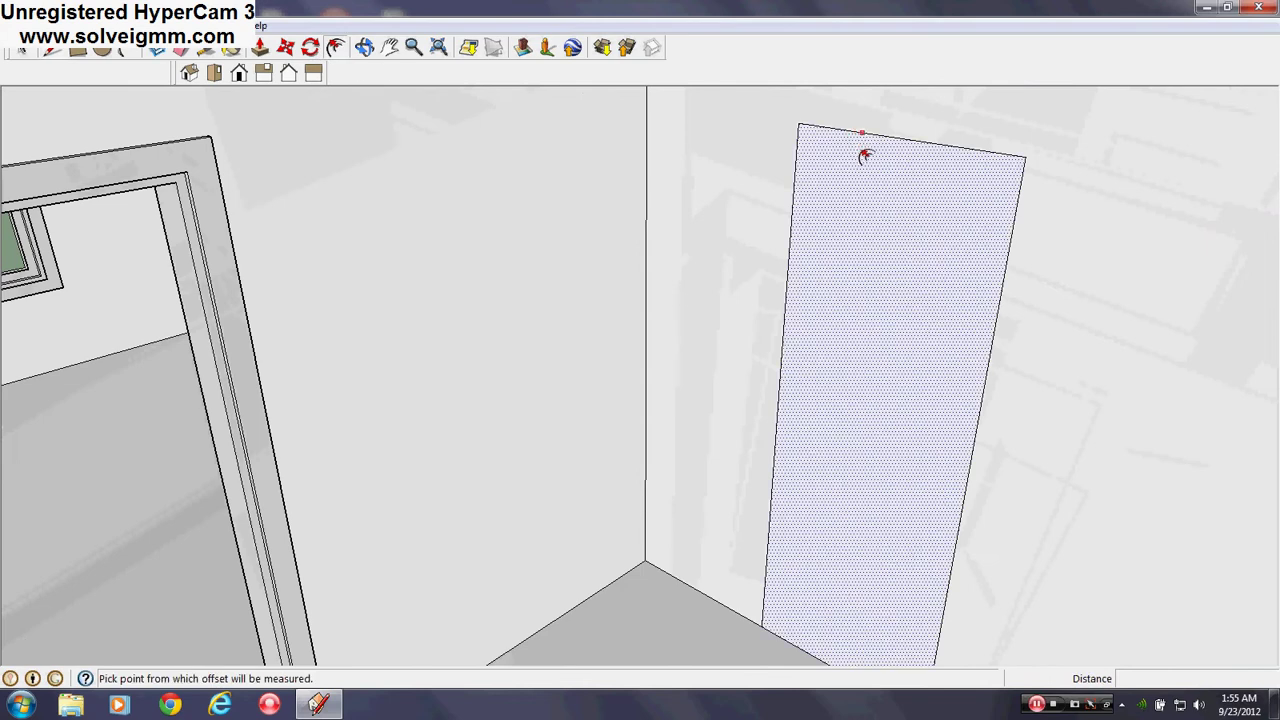
pyautogui.press('Escape')
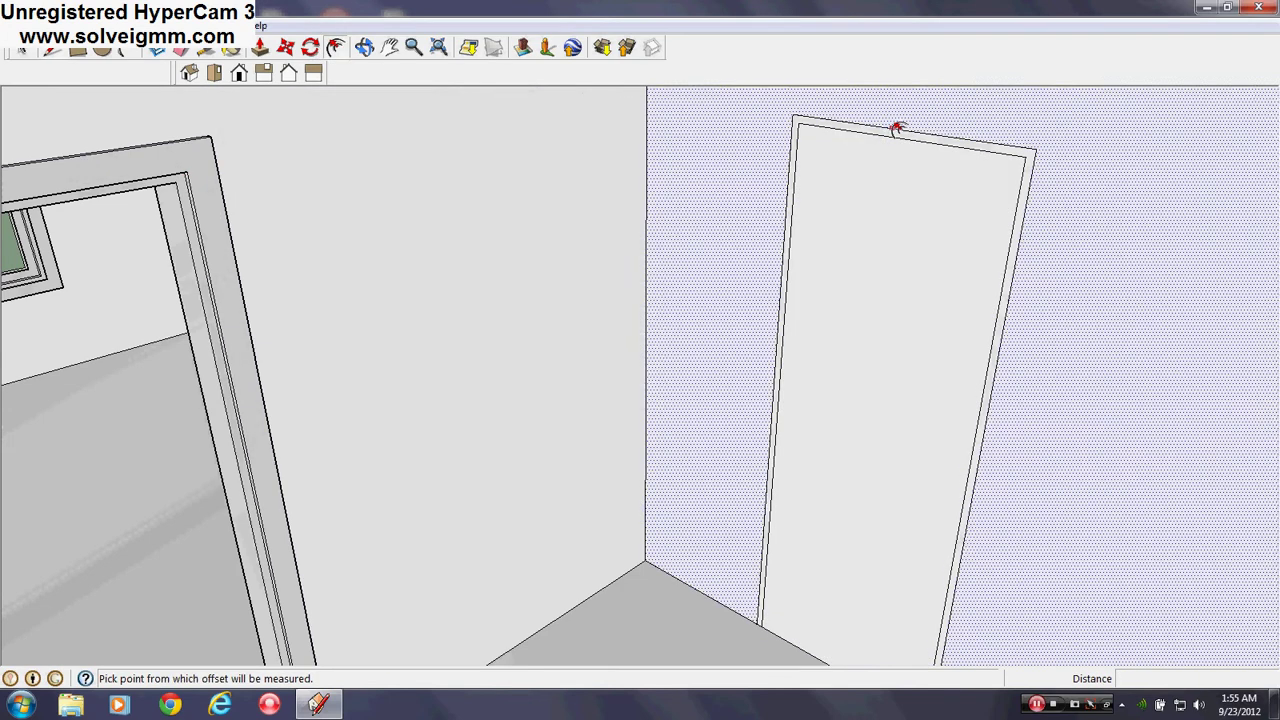
pyautogui.press('Escape')
# Repeat the trim offsets on the closet's inner wall face, with the outer strip 4" wide.
pyautogui.moveTo(1003, 303); pyautogui.dragTo(630, 453, button='middle')
pyautogui.scroll(5, 470, 386)
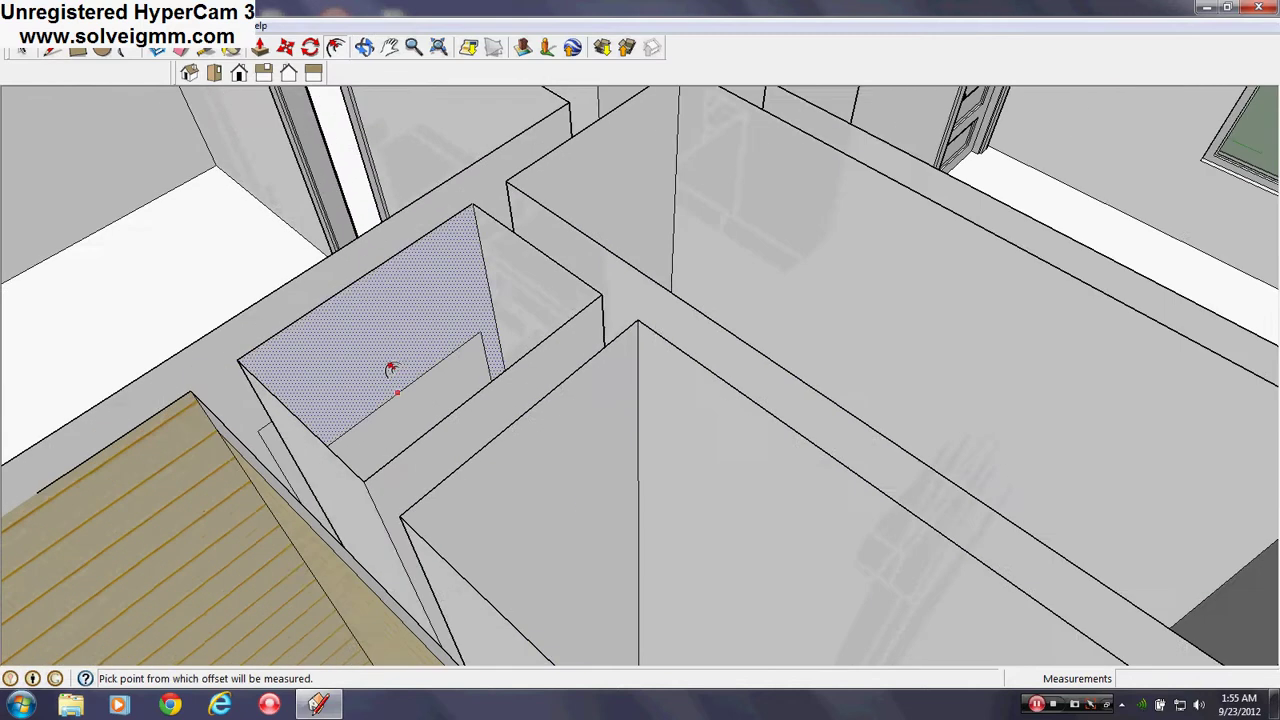
pyautogui.scroll(-1, 412, 402)
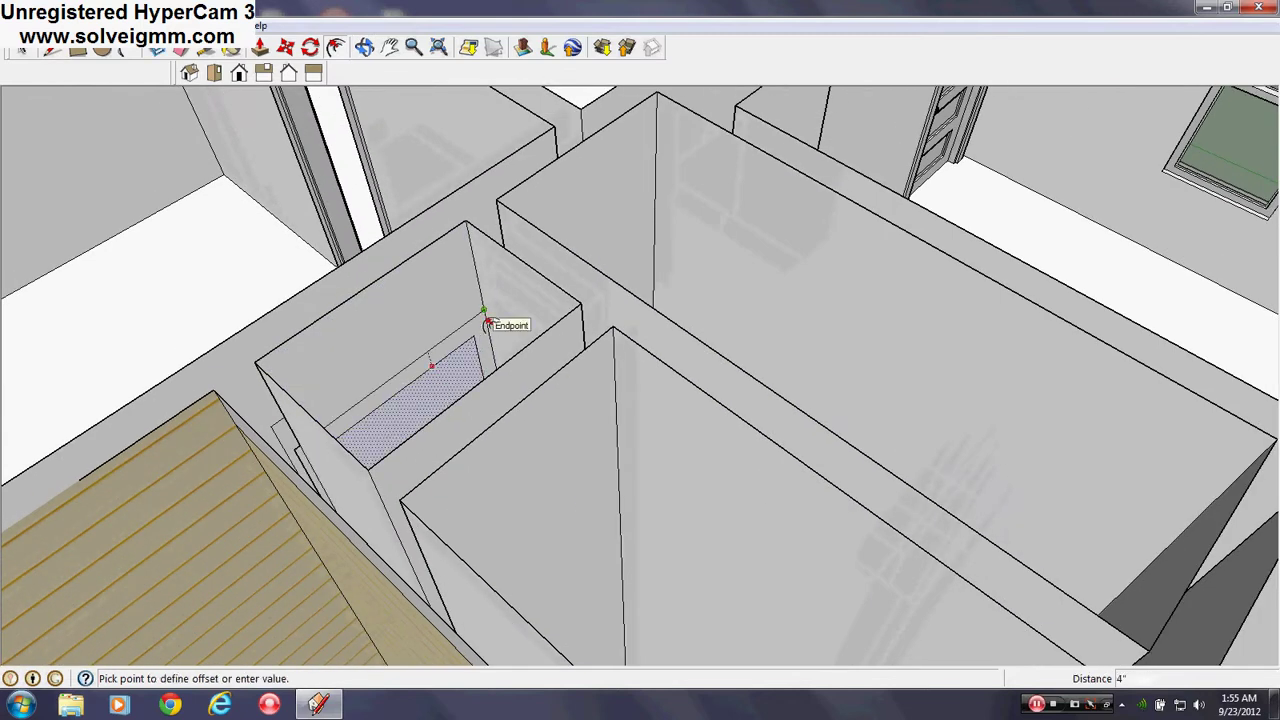
pyautogui.moveTo(466, 360); pyautogui.dragTo(806, 306, button='middle')
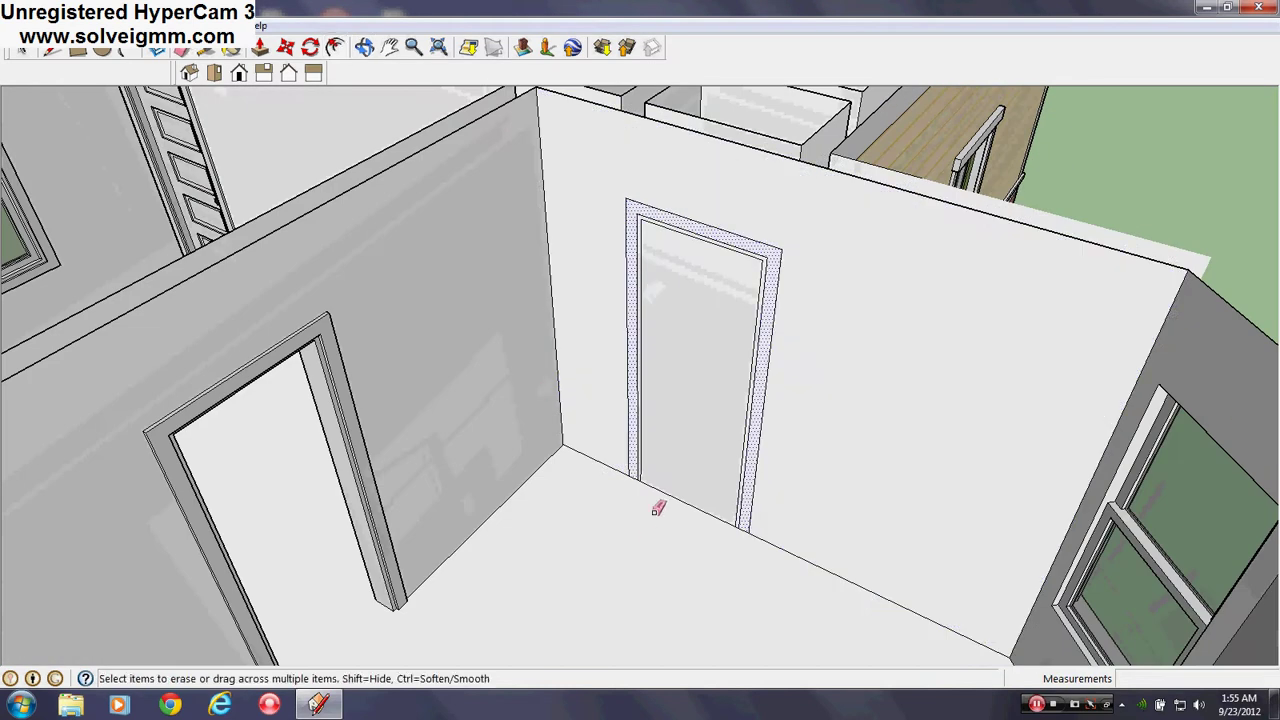
# Reopen the closet doorway by erasing the threshold edges that hold its closing faces.
pyautogui.click(672, 487)
pyautogui.scroll(6, 690, 465)
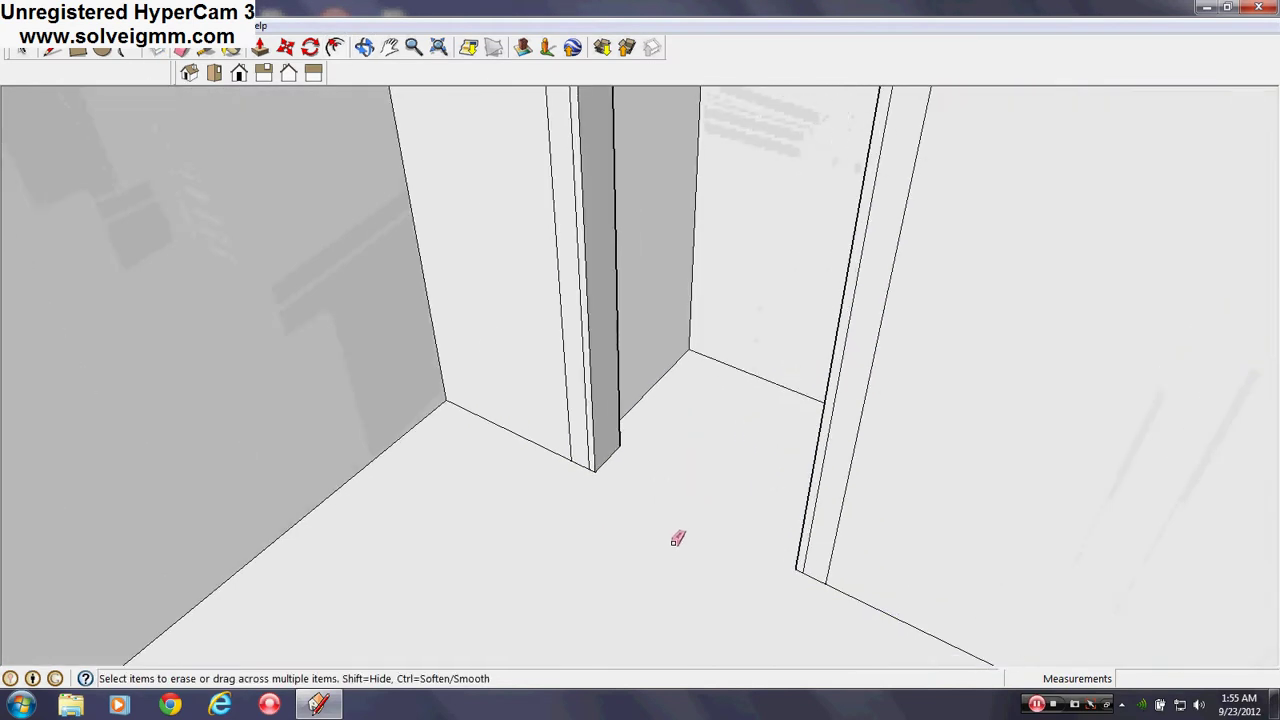
pyautogui.moveTo(677, 534)
pyautogui.mouseDown(button='middle')
pyautogui.moveTo(790, 220)
pyautogui.moveTo(1120, 143)
pyautogui.moveTo(973, 422)
pyautogui.mouseUp(button='middle')
pyautogui.click(541, 322)
# Erase the offset strips and stray vertical edges hanging below the floor under the closet doorway.
pyautogui.moveTo(603, 268); pyautogui.dragTo(673, 308, button='middle')
pyautogui.scroll(1, 671, 299)
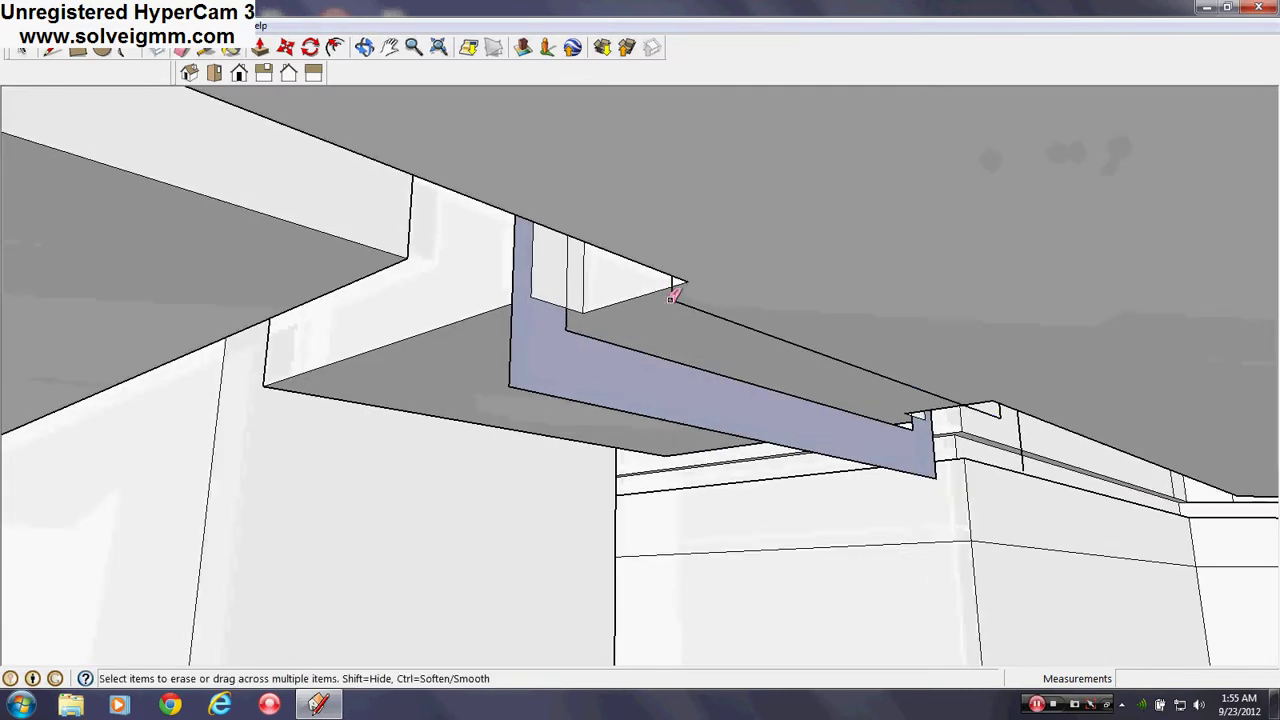
pyautogui.click(570, 330)
pyautogui.moveTo(842, 439)
pyautogui.mouseDown(button='middle')
pyautogui.moveTo(729, 329)
pyautogui.moveTo(805, 340)
pyautogui.mouseUp(button='middle')
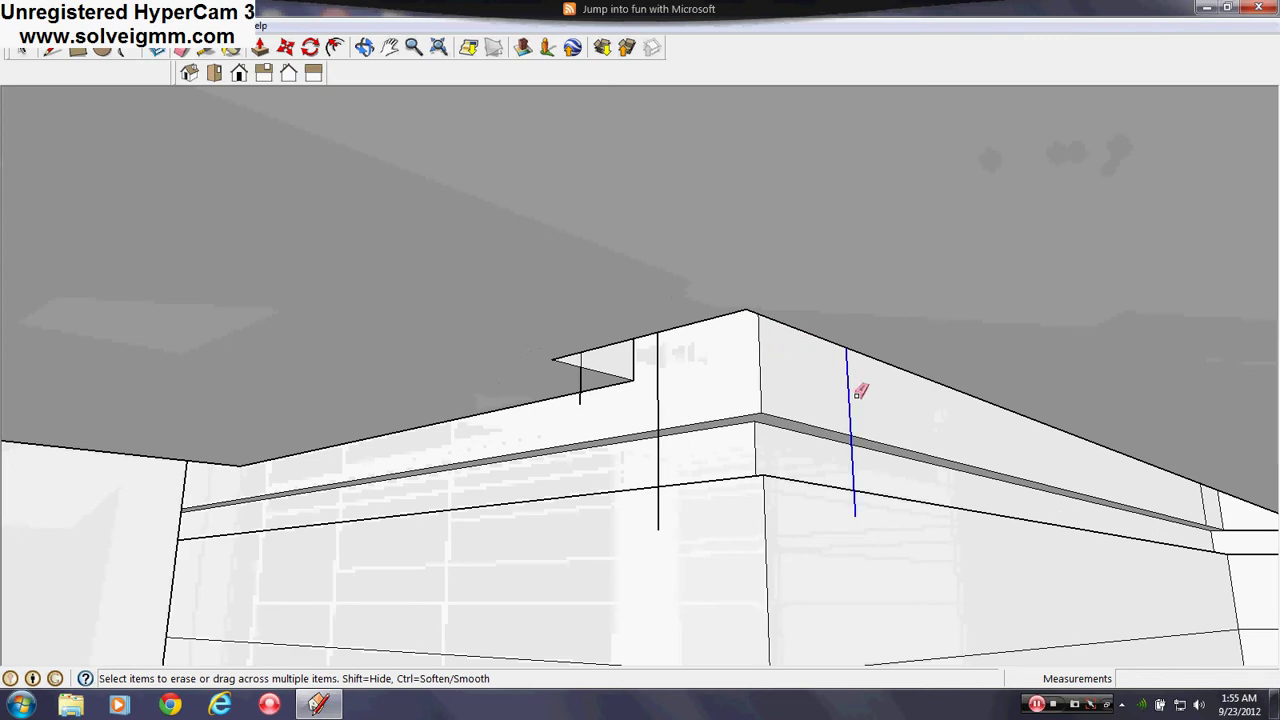
pyautogui.moveTo(837, 491)
pyautogui.mouseDown(button='middle')
pyautogui.moveTo(837, 463)
pyautogui.moveTo(563, 454)
pyautogui.moveTo(546, 439)
pyautogui.moveTo(517, 546)
pyautogui.moveTo(537, 349)
pyautogui.moveTo(429, 297)
pyautogui.moveTo(1107, 361)
pyautogui.moveTo(463, 523)
pyautogui.moveTo(509, 503)
pyautogui.mouseUp(button='middle')
pyautogui.moveTo(568, 560); pyautogui.dragTo(422, 422, button='middle')
pyautogui.moveTo(476, 333); pyautogui.dragTo(287, 8, button='middle')
# Paint the closet doorway's trim on both sides with Color_001 and close the materials window.
pyautogui.click(231, 48)
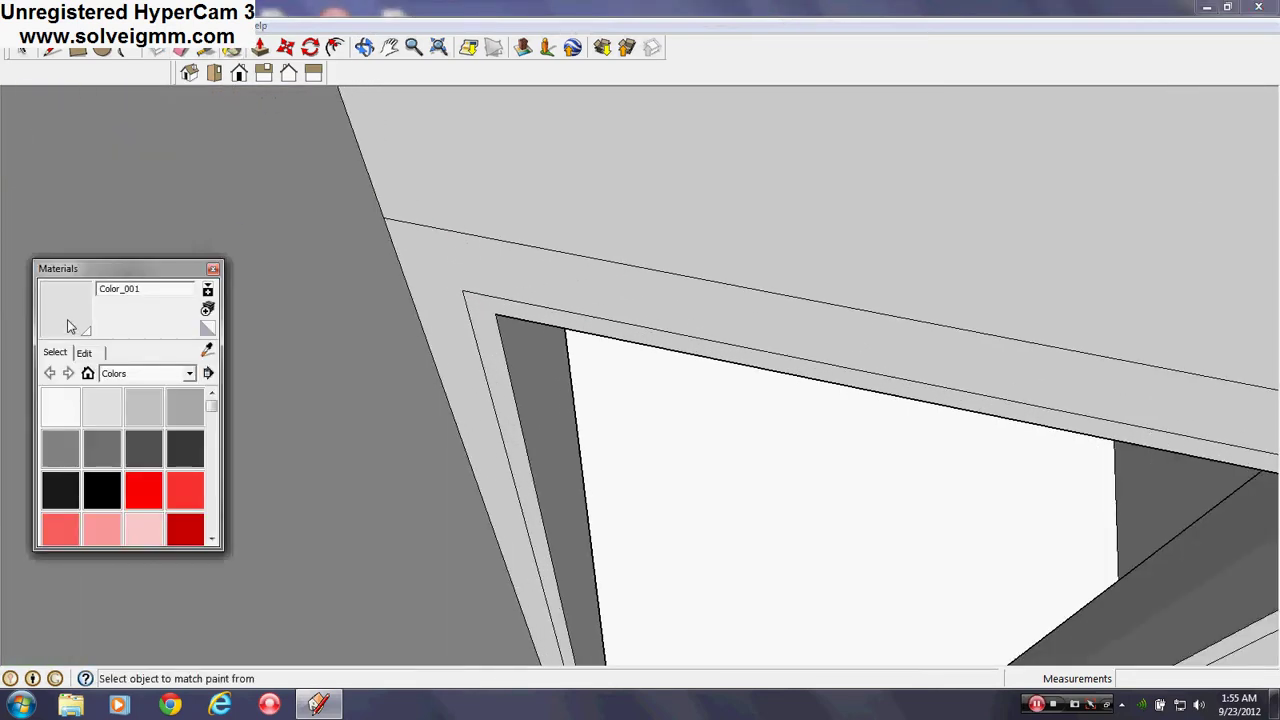
pyautogui.moveTo(423, 277); pyautogui.dragTo(239, 383, button='middle')
pyautogui.moveTo(874, 463); pyautogui.dragTo(360, 466, button='middle')
pyautogui.scroll(5, 487, 300)
pyautogui.moveTo(991, 454); pyautogui.dragTo(714, 443, button='middle')
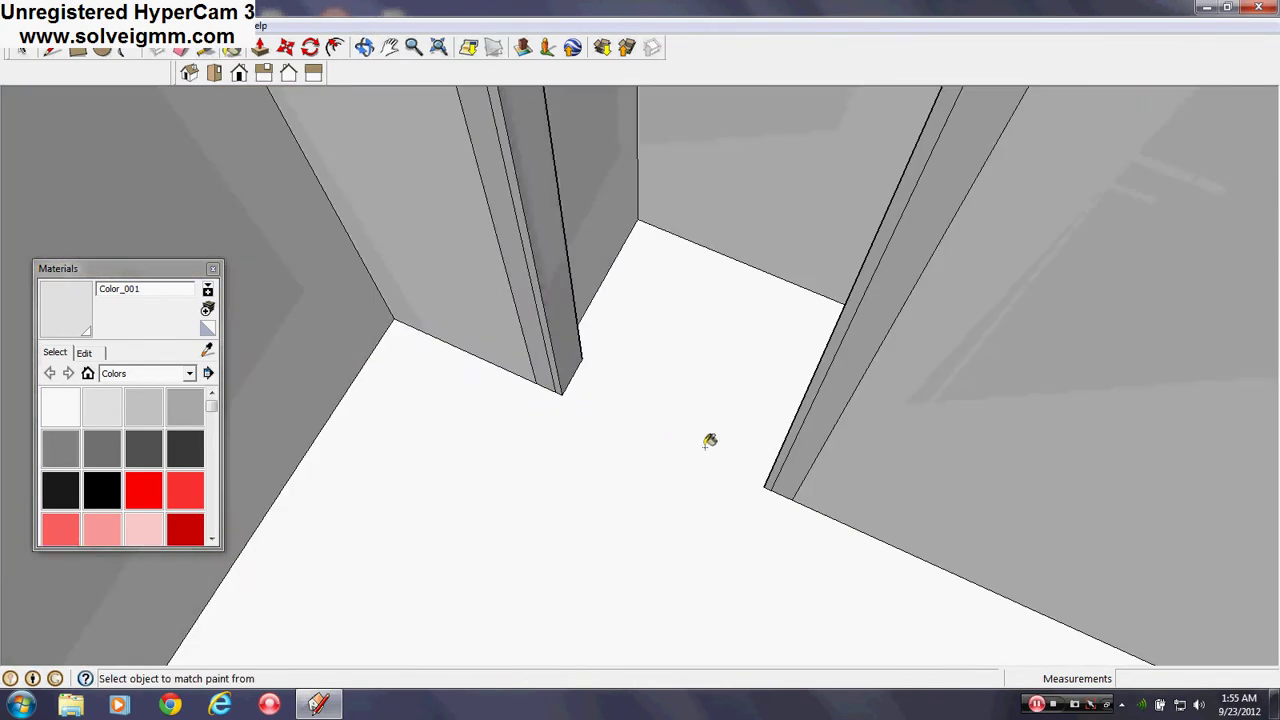
pyautogui.scroll(-5, 714, 443)
pyautogui.moveTo(803, 460); pyautogui.dragTo(590, 345, button='middle')
pyautogui.scroll(3, 590, 345)
pyautogui.moveTo(520, 345); pyautogui.dragTo(490, 302, button='middle')
pyautogui.click(213, 269)
# Raise the painted trim on both sides of the closet doorway with Push/Pull.
pyautogui.scroll(-3, 560, 464)
pyautogui.scroll(2, 472, 285)
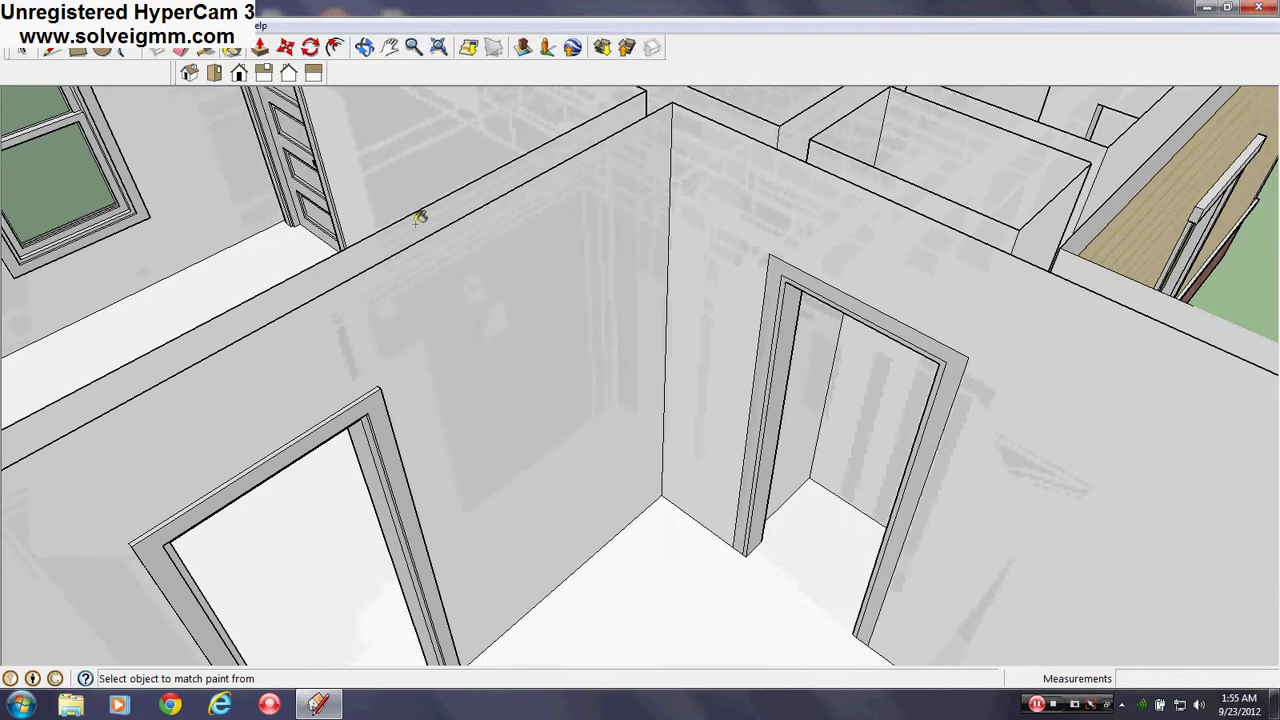
pyautogui.click(261, 48)
pyautogui.moveTo(768, 287); pyautogui.dragTo(528, 371, button='middle')
pyautogui.scroll(2, 523, 334)
pyautogui.scroll(-8, 594, 380)
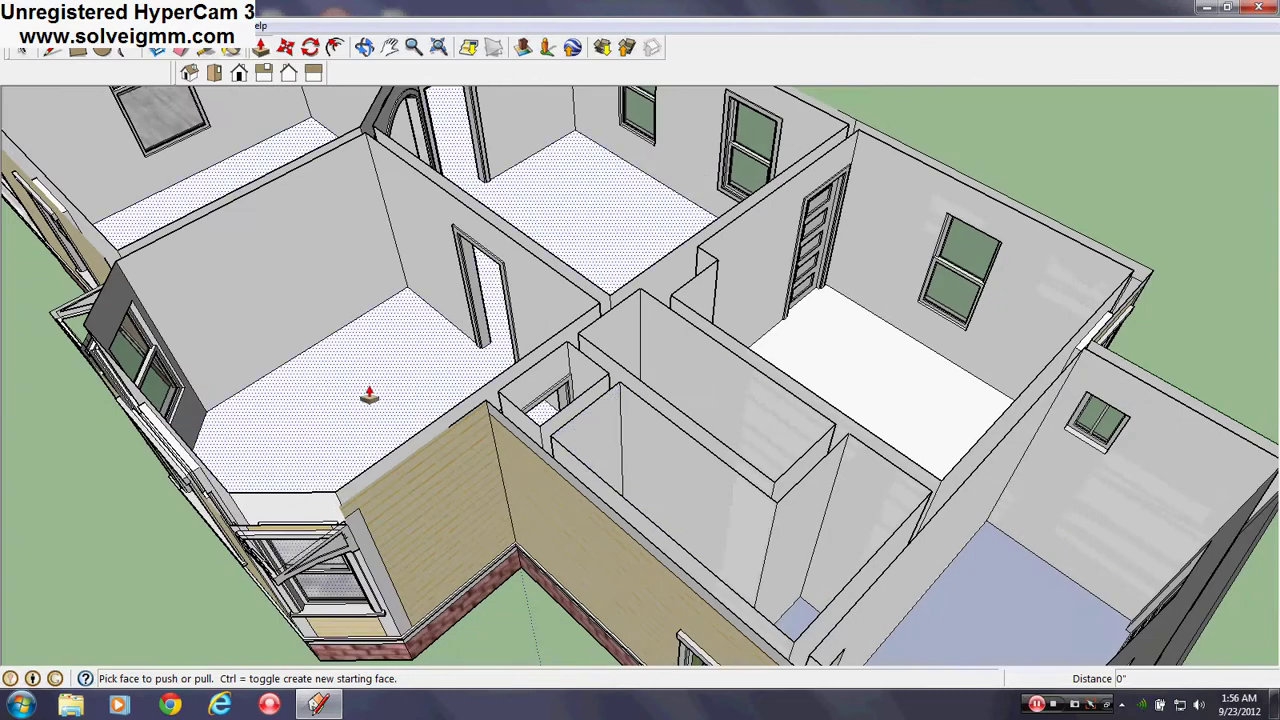
# Examine the trimmed doorways and the room layout of the whole first floor from several angles.
pyautogui.moveTo(369, 394); pyautogui.dragTo(837, 449, button='middle')
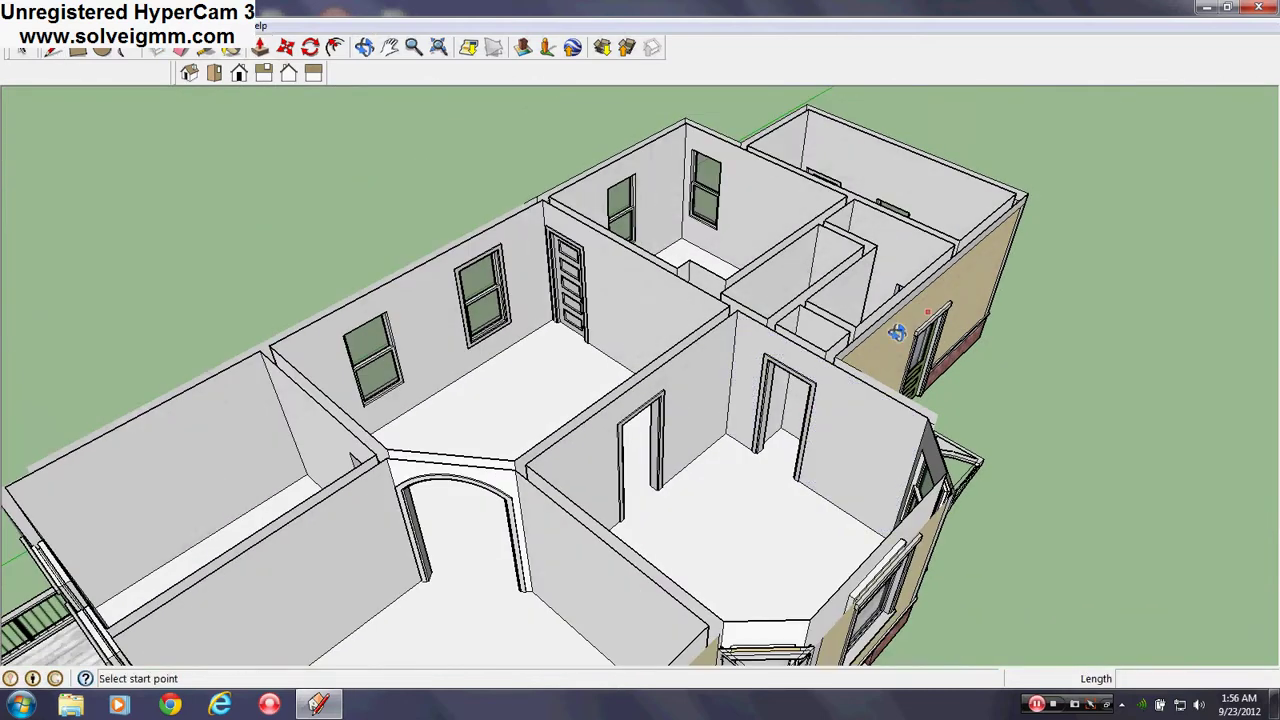
pyautogui.moveTo(897, 332); pyautogui.dragTo(709, 420, button='middle')
pyautogui.scroll(4, 443, 186)
pyautogui.moveTo(650, 391); pyautogui.dragTo(726, 488, button='middle')
pyautogui.scroll(-5, 766, 331)
pyautogui.moveTo(766, 331); pyautogui.dragTo(400, 329, button='middle')
pyautogui.scroll(5, 814, 349)
pyautogui.moveTo(814, 349); pyautogui.dragTo(479, 333, button='middle')
pyautogui.scroll(-3, 579, 358)
pyautogui.moveTo(579, 358); pyautogui.dragTo(782, 304, button='middle')
pyautogui.moveTo(680, 456); pyautogui.dragTo(470, 495, button='middle')
pyautogui.moveTo(763, 309); pyautogui.dragTo(860, 312, button='middle')
pyautogui.scroll(3, 539, 429)
pyautogui.moveTo(830, 382); pyautogui.dragTo(348, 402, button='middle')
pyautogui.scroll(-2, 714, 398)
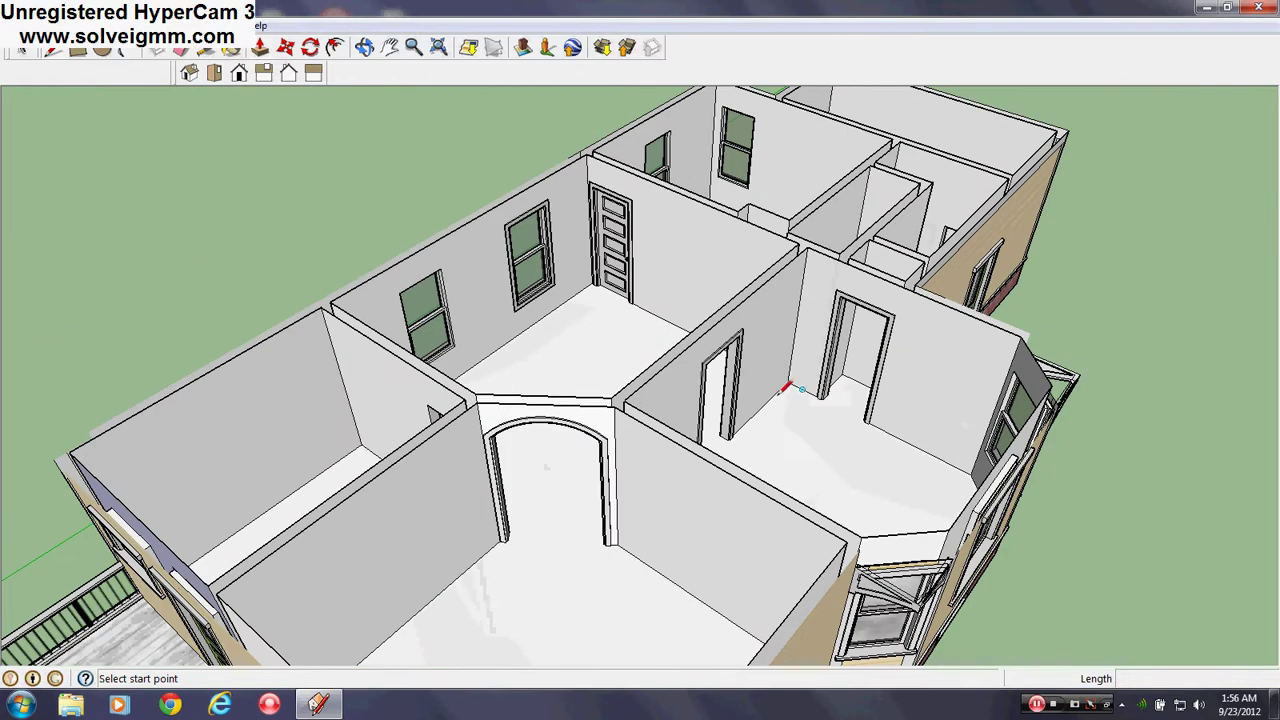
# Draw a floor line across the arched opening between the midpoints of its jamb bases.
pyautogui.scroll(-3, 900, 341)
pyautogui.scroll(5, 720, 450)
pyautogui.moveTo(752, 510); pyautogui.dragTo(1046, 599, button='middle')
pyautogui.scroll(-4, 1046, 599)
pyautogui.scroll(4, 435, 280)
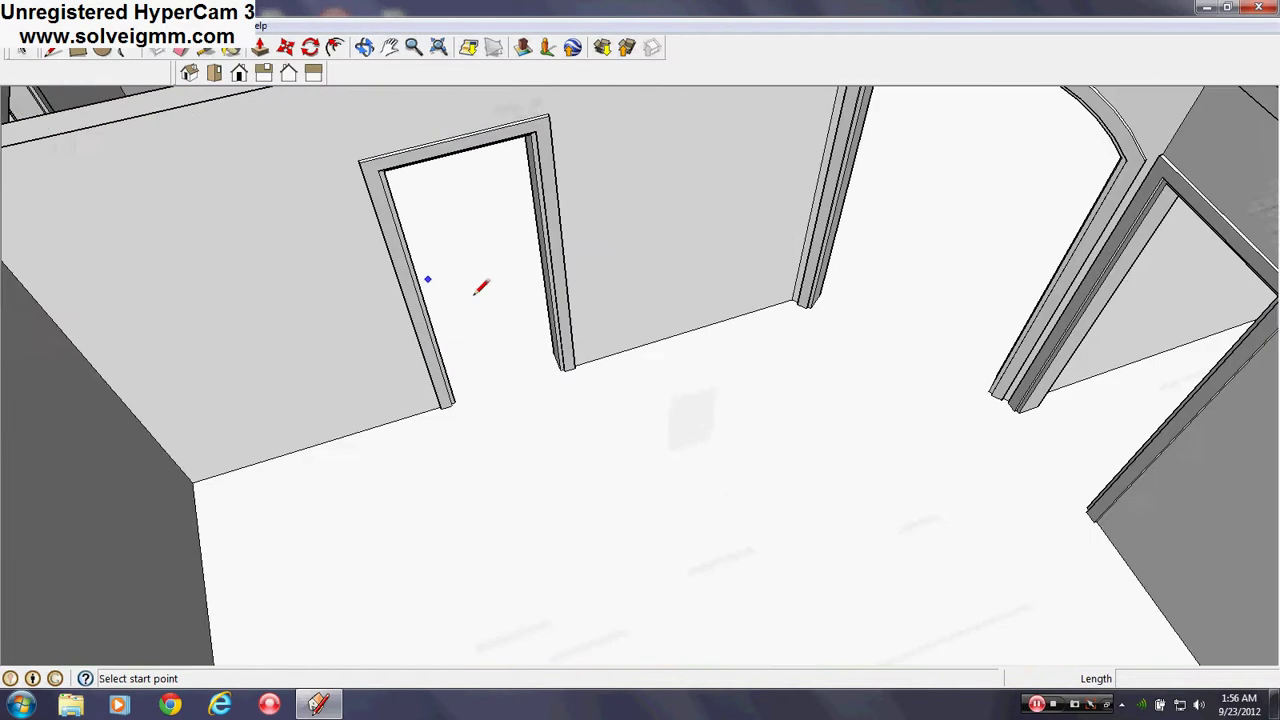
pyautogui.scroll(2, 891, 340)
pyautogui.moveTo(891, 340)
pyautogui.mouseDown(button='middle')
pyautogui.moveTo(1129, 480)
pyautogui.moveTo(322, 437)
pyautogui.mouseUp(button='middle')
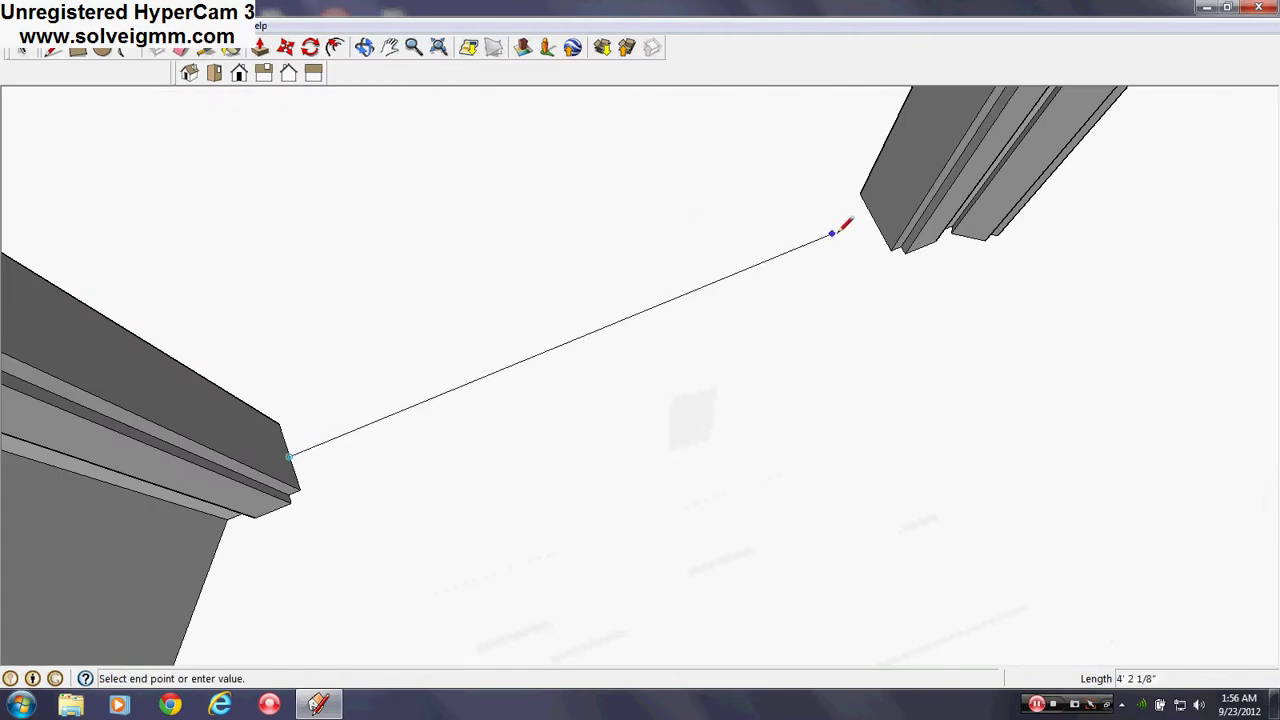
pyautogui.moveTo(880, 214); pyautogui.dragTo(410, 312, button='middle')
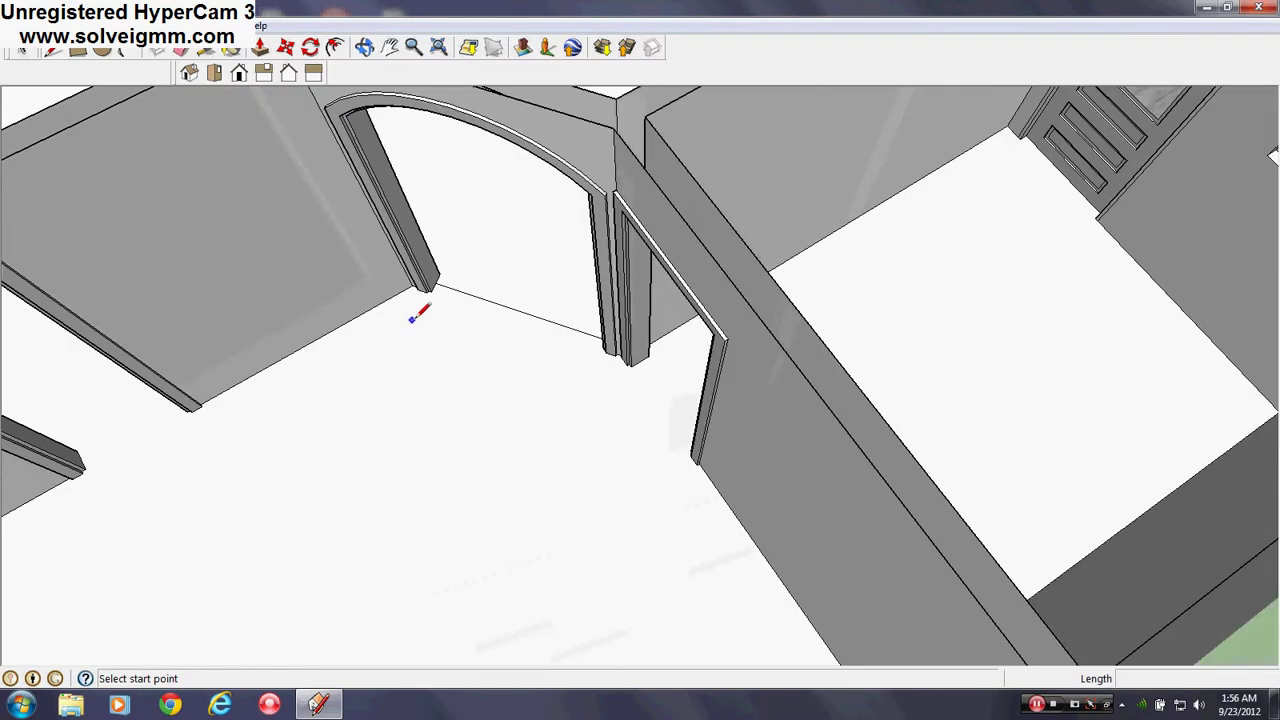
# Draw a floor line across the rectangular doorway beside the arch, between its jamb midpoints.
pyautogui.moveTo(517, 337); pyautogui.dragTo(671, 337, button='middle')
pyautogui.scroll(5, 612, 362)
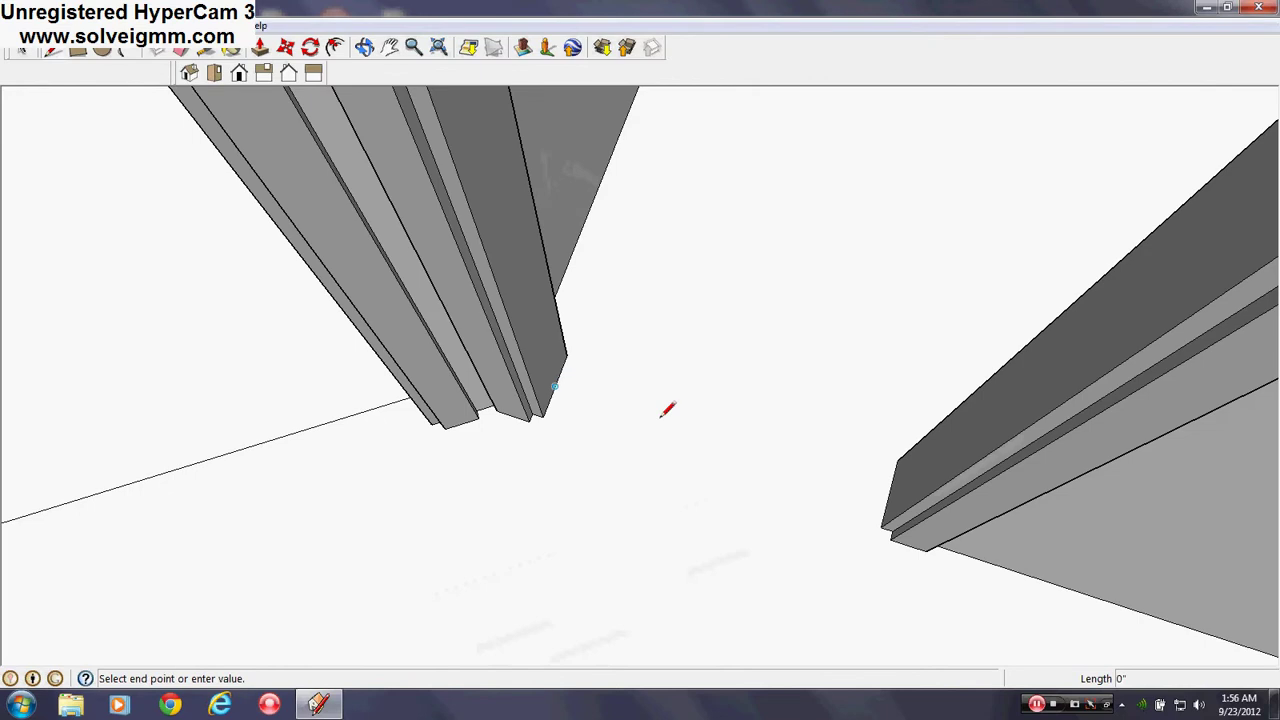
pyautogui.scroll(-10, 686, 375)
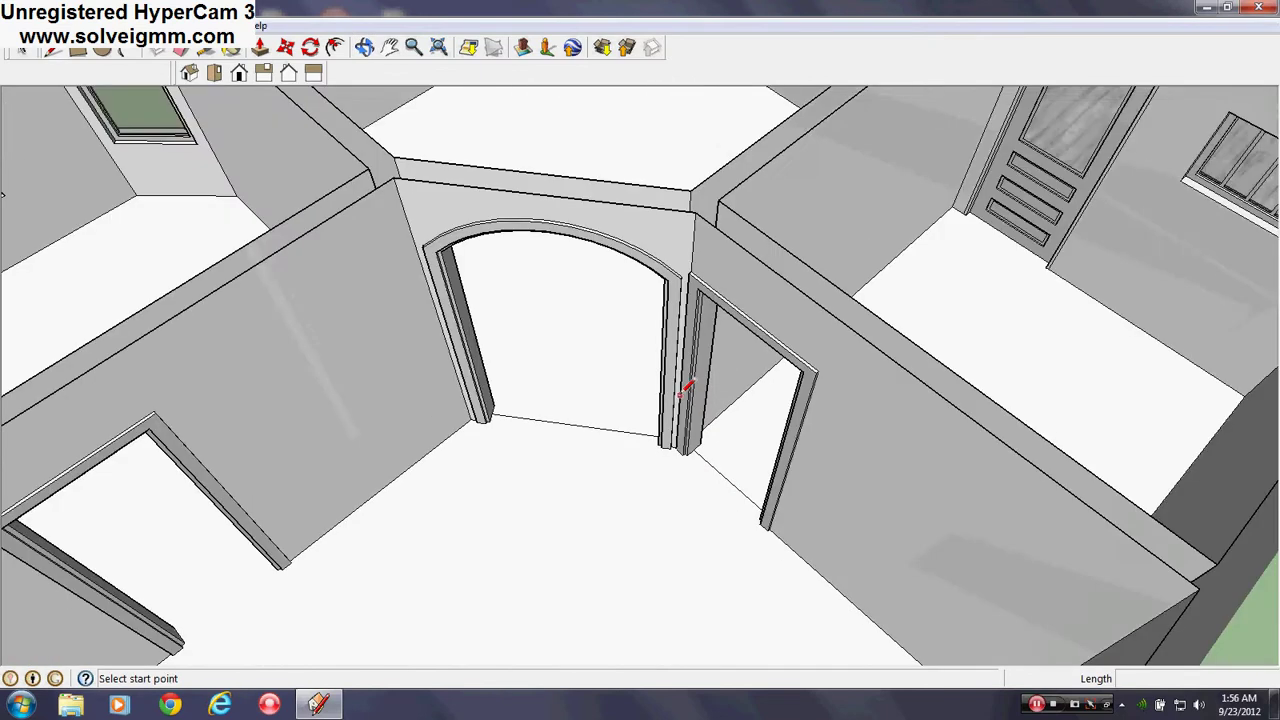
# Examine the floor and openings of the middle room and its adjoining rooms from several sides.
pyautogui.scroll(-3, 752, 390)
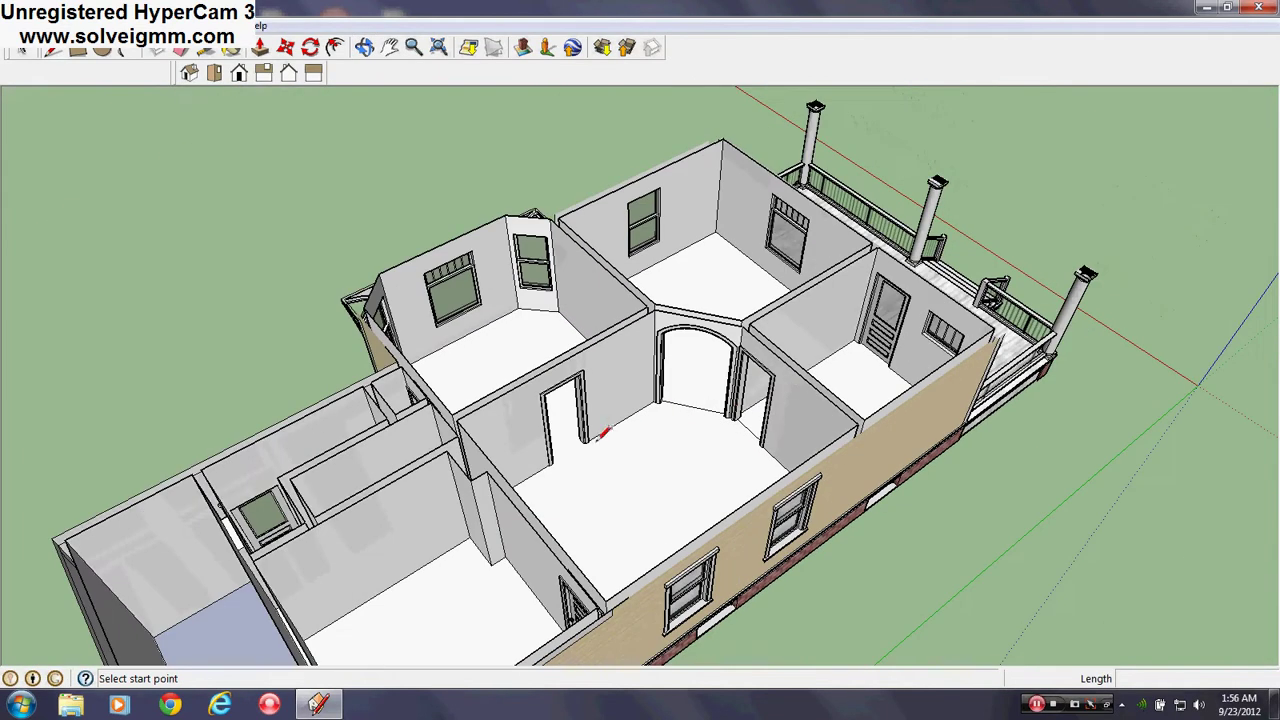
pyautogui.moveTo(1054, 404); pyautogui.dragTo(456, 446, button='middle')
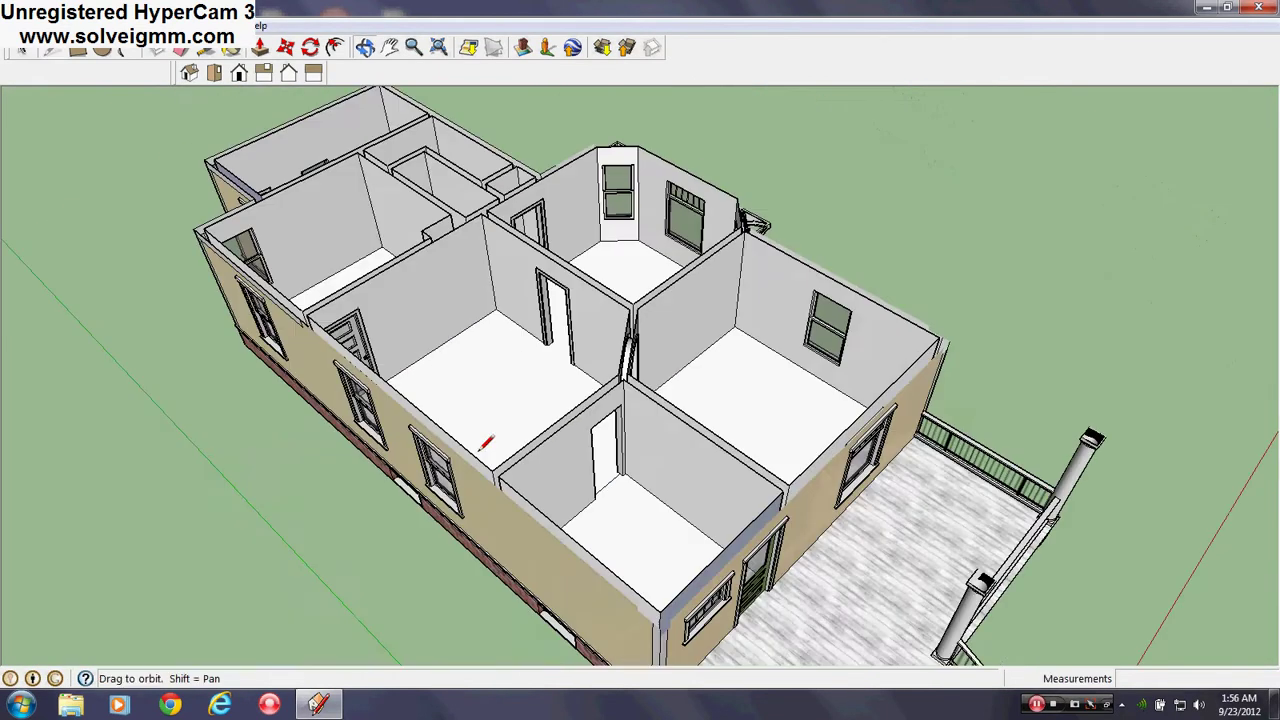
pyautogui.scroll(5, 526, 236)
pyautogui.moveTo(526, 236); pyautogui.dragTo(240, 290, button='middle')
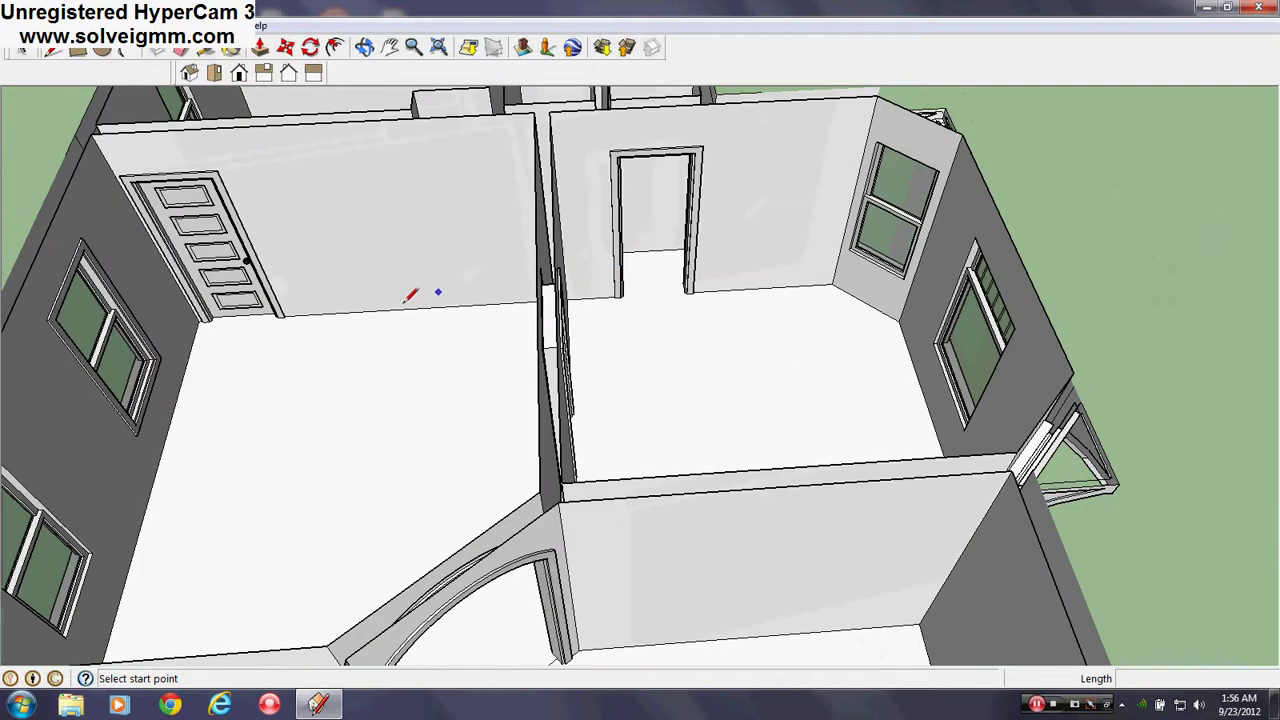
pyautogui.scroll(-6, 385, 304)
pyautogui.moveTo(903, 363); pyautogui.dragTo(444, 386, button='middle')
pyautogui.scroll(5, 444, 386)
pyautogui.moveTo(765, 410)
pyautogui.mouseDown(button='middle')
pyautogui.moveTo(731, 423)
pyautogui.moveTo(514, 391)
pyautogui.mouseUp(button='middle')
pyautogui.scroll(5, 682, 290)
pyautogui.moveTo(670, 288)
pyautogui.mouseDown(button='middle')
pyautogui.moveTo(323, 214)
pyautogui.moveTo(345, 256)
pyautogui.mouseUp(button='middle')
pyautogui.scroll(2, 465, 350)
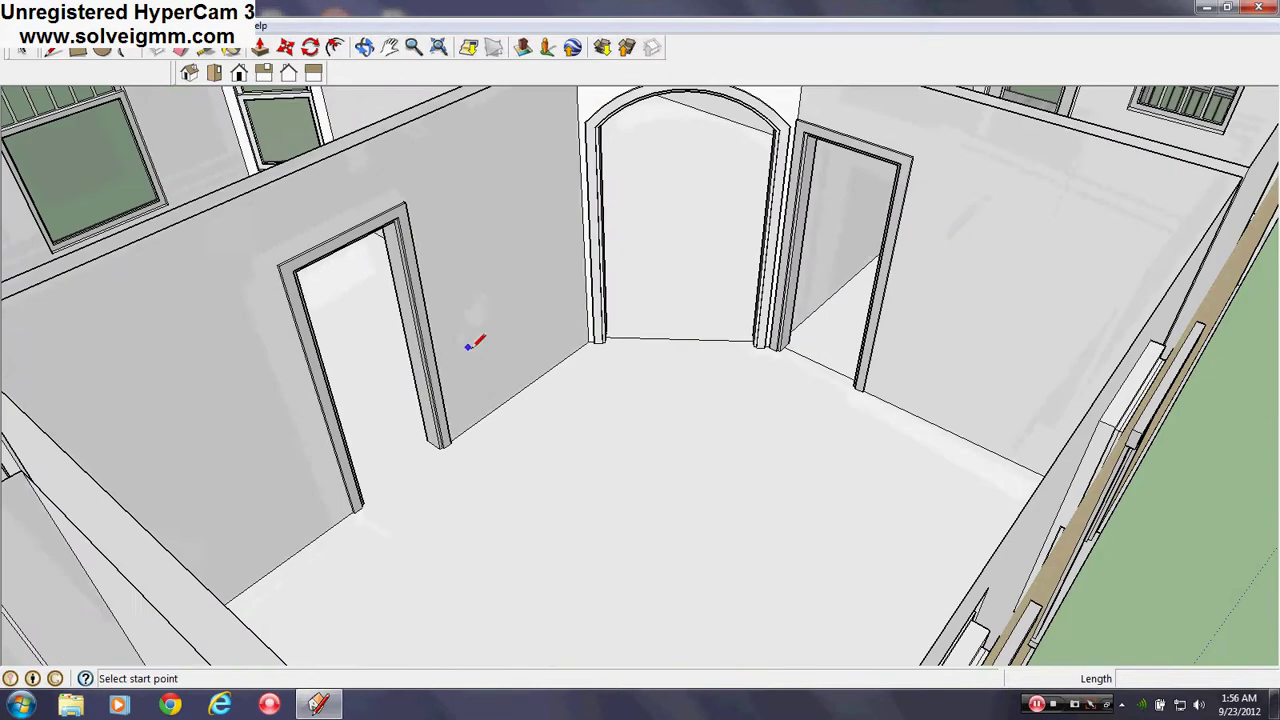
# Paint the floor of the room with the arched opening using the Color_001 material.
pyautogui.click(231, 49)
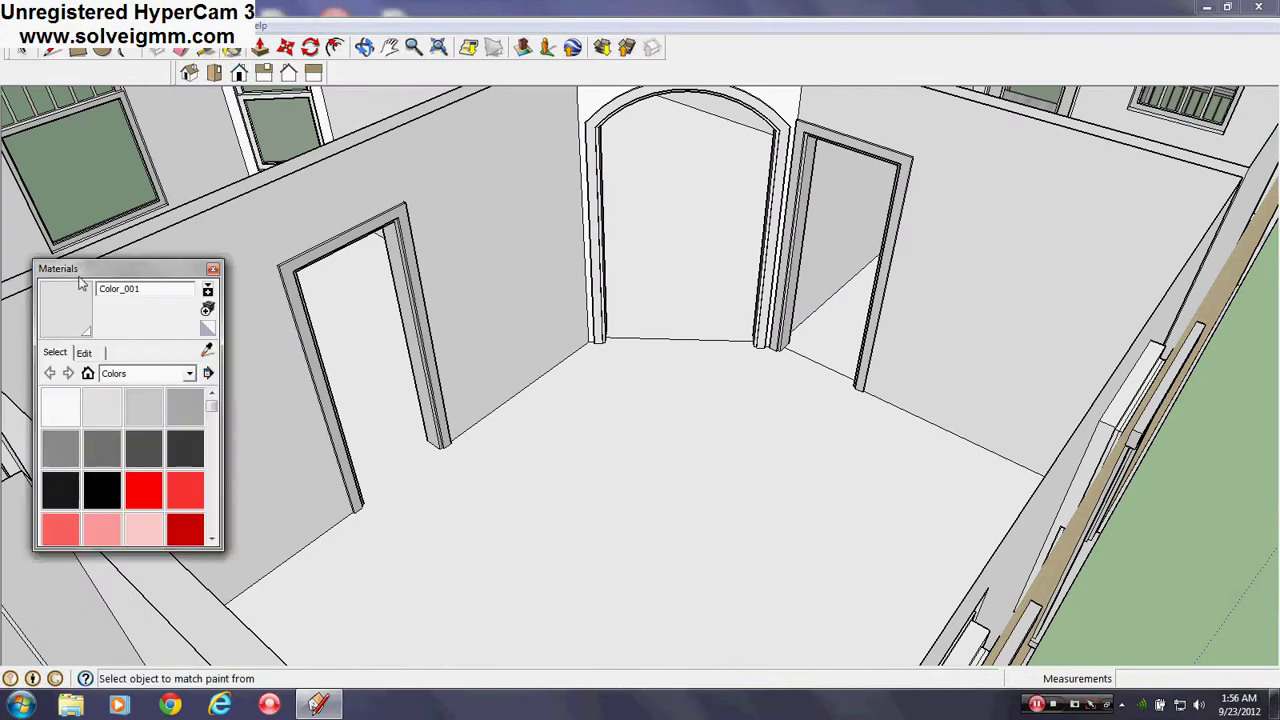
pyautogui.scroll(-6, 600, 443)
pyautogui.scroll(2, 777, 443)
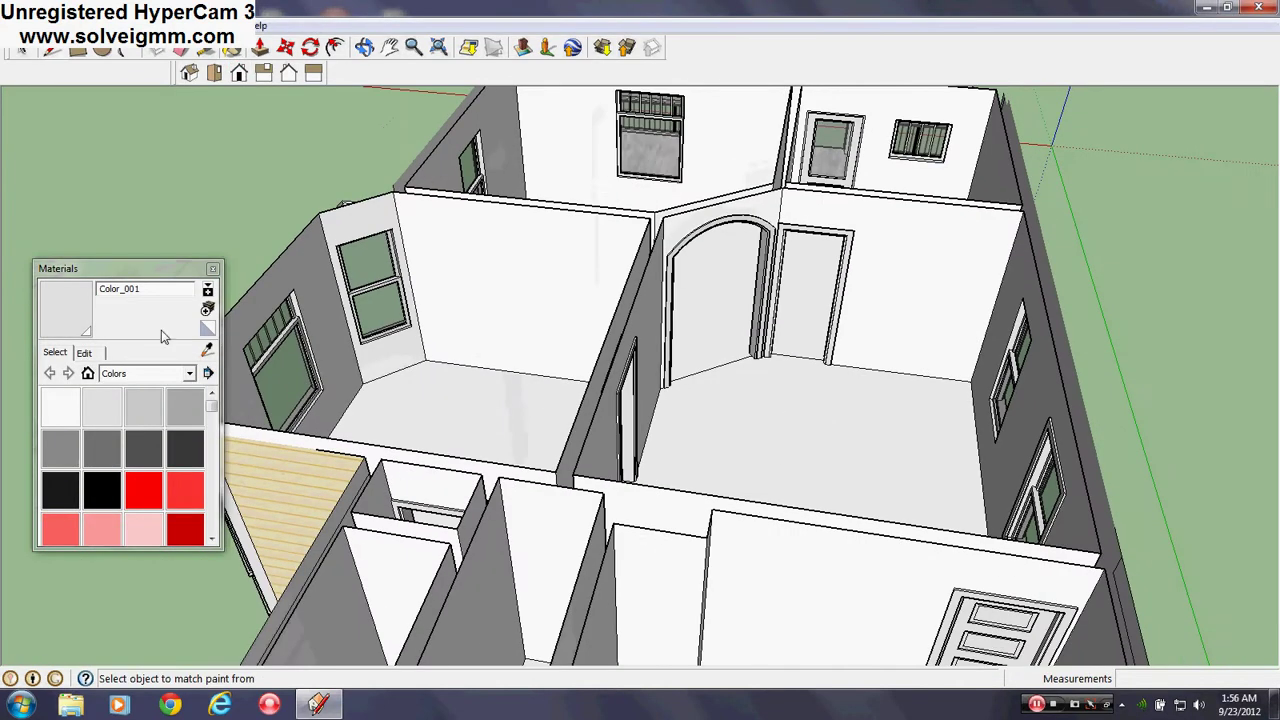
pyautogui.moveTo(662, 425); pyautogui.dragTo(570, 432, button='middle')
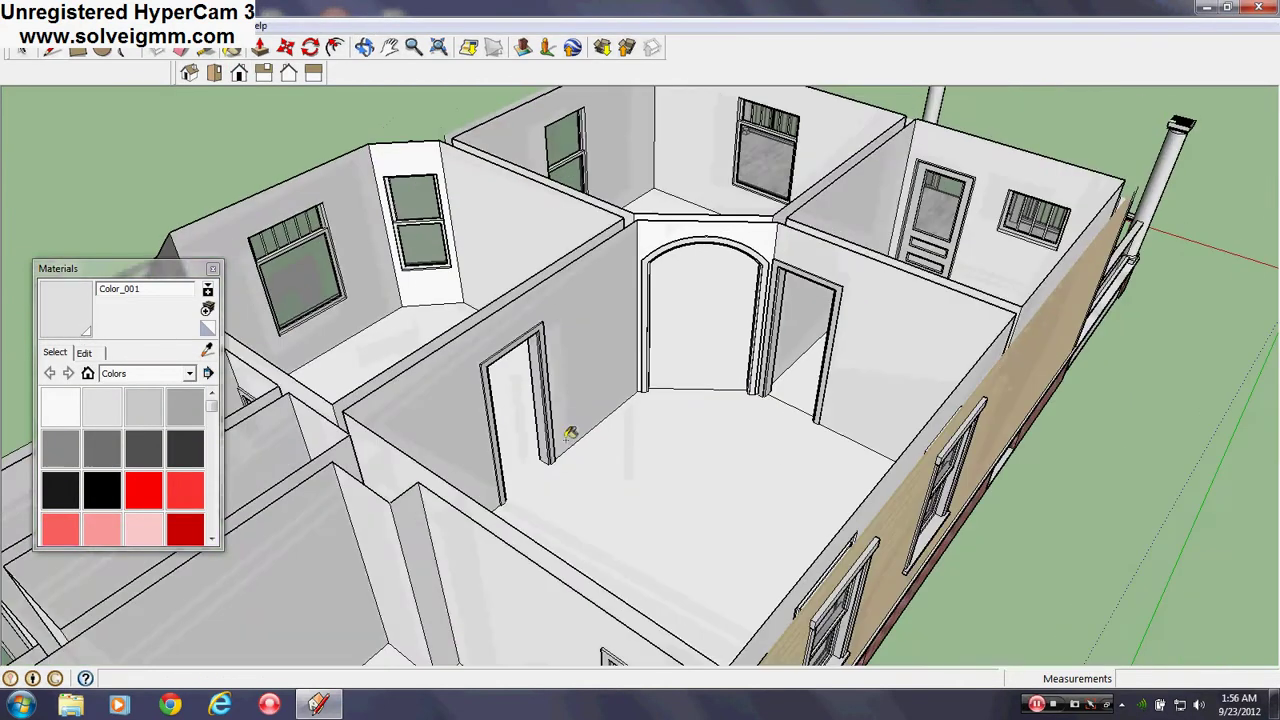
pyautogui.click(689, 456)
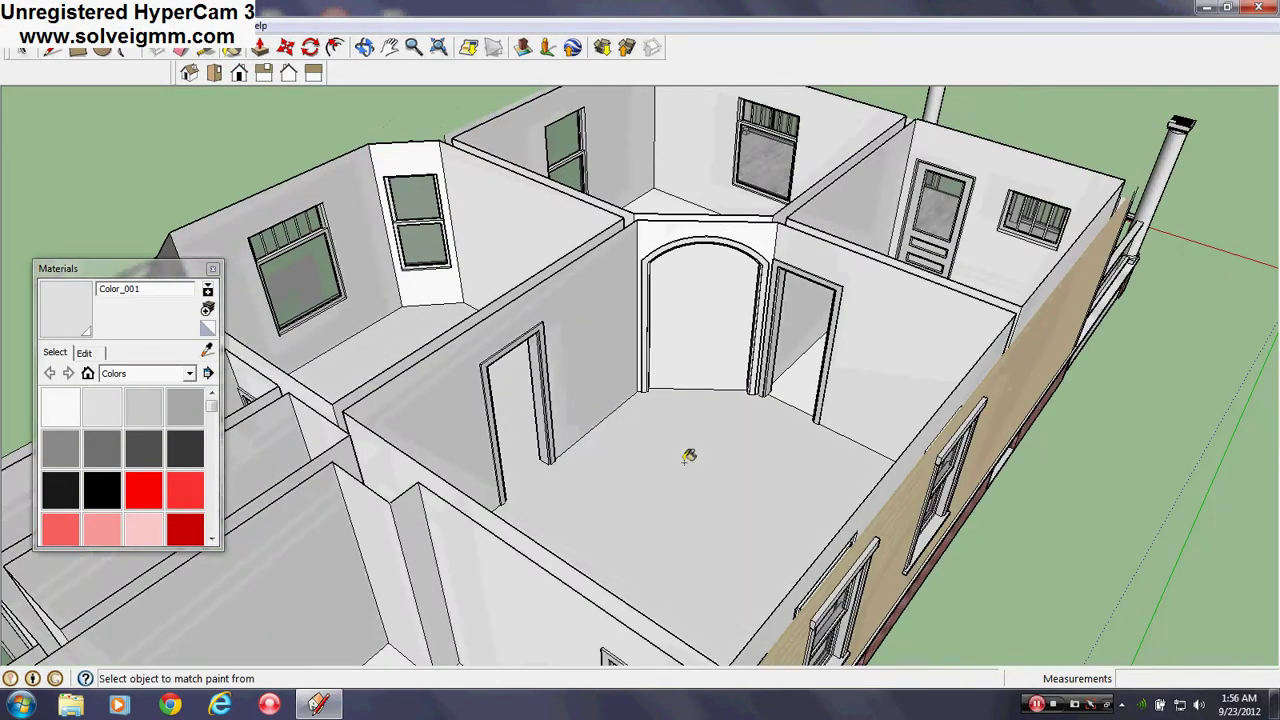
# Offset the floor outline of the room with the panelled door inward by .5.
pyautogui.click(212, 268)
pyautogui.click(336, 49)
pyautogui.scroll(2, 538, 289)
pyautogui.moveTo(538, 290); pyautogui.dragTo(797, 403, button='middle')
pyautogui.scroll(-4, 797, 403)
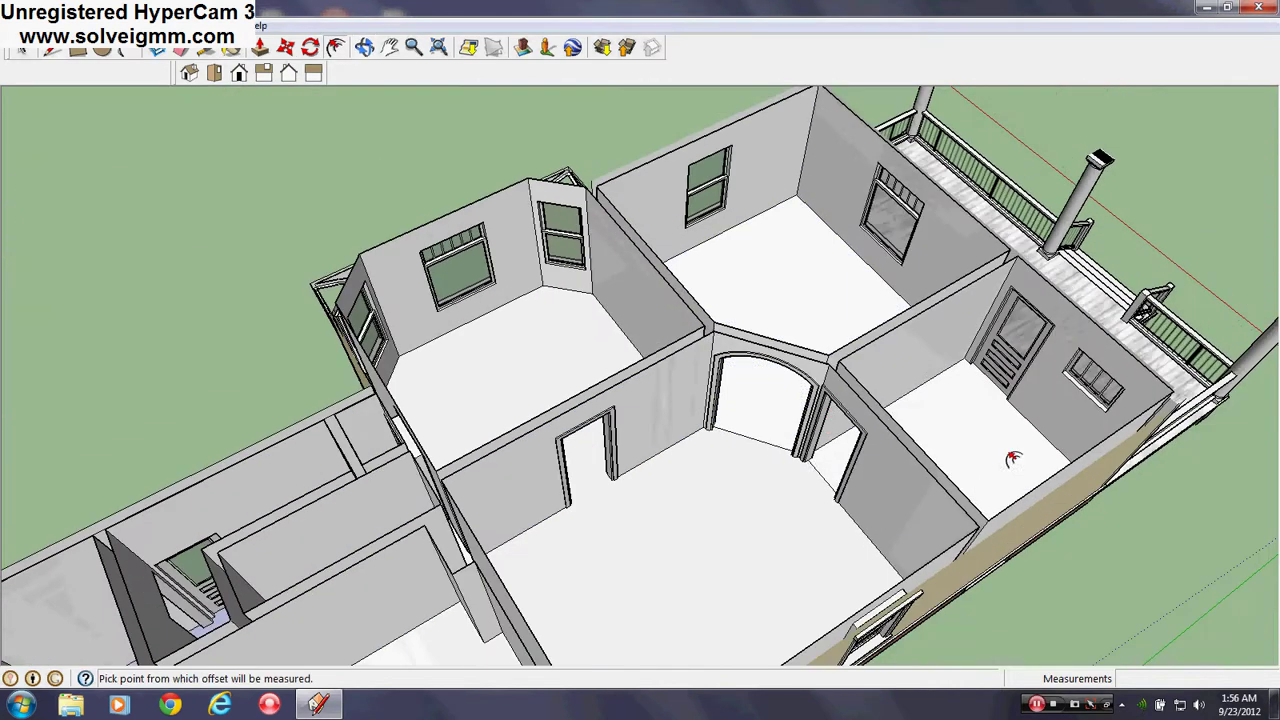
pyautogui.moveTo(1011, 457); pyautogui.dragTo(373, 376, button='middle')
pyautogui.scroll(4, 418, 276)
pyautogui.moveTo(563, 340); pyautogui.dragTo(294, 351, button='middle')
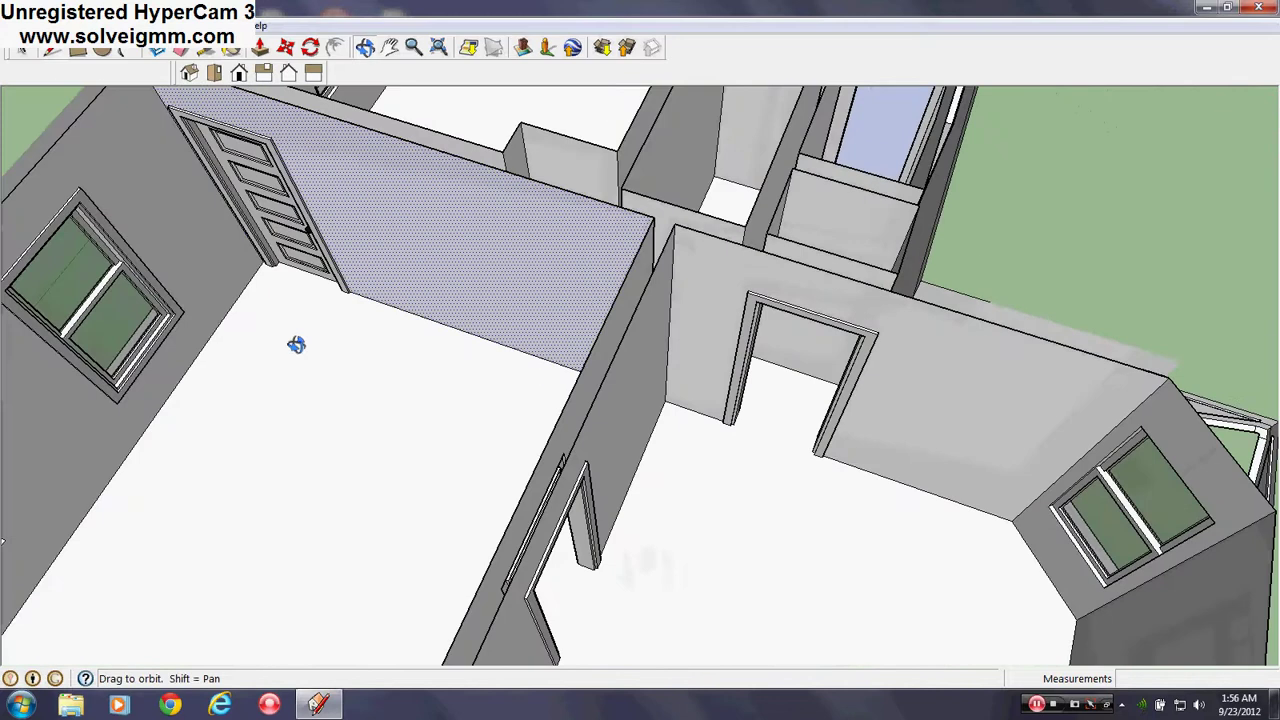
pyautogui.scroll(1, 400, 371)
pyautogui.scroll(-2, 400, 371)
pyautogui.moveTo(400, 371); pyautogui.dragTo(523, 392, button='middle')
pyautogui.scroll(5, 522, 392)
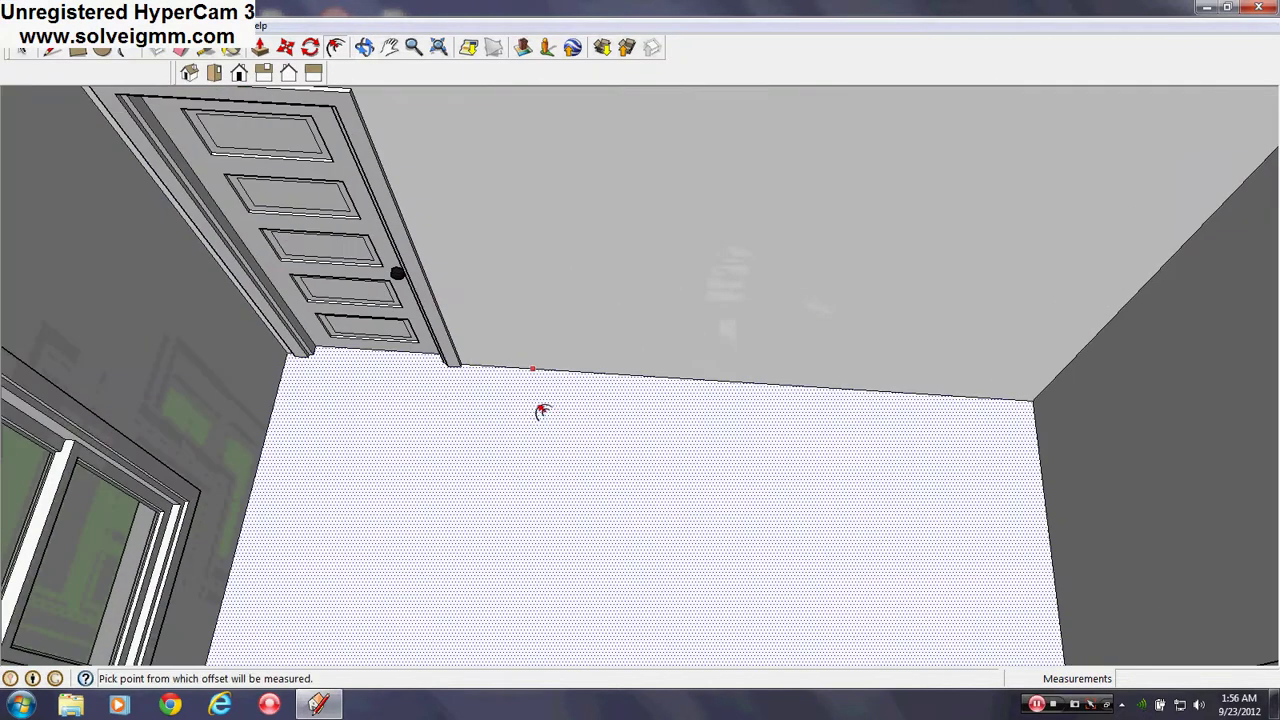
pyautogui.click(543, 405)
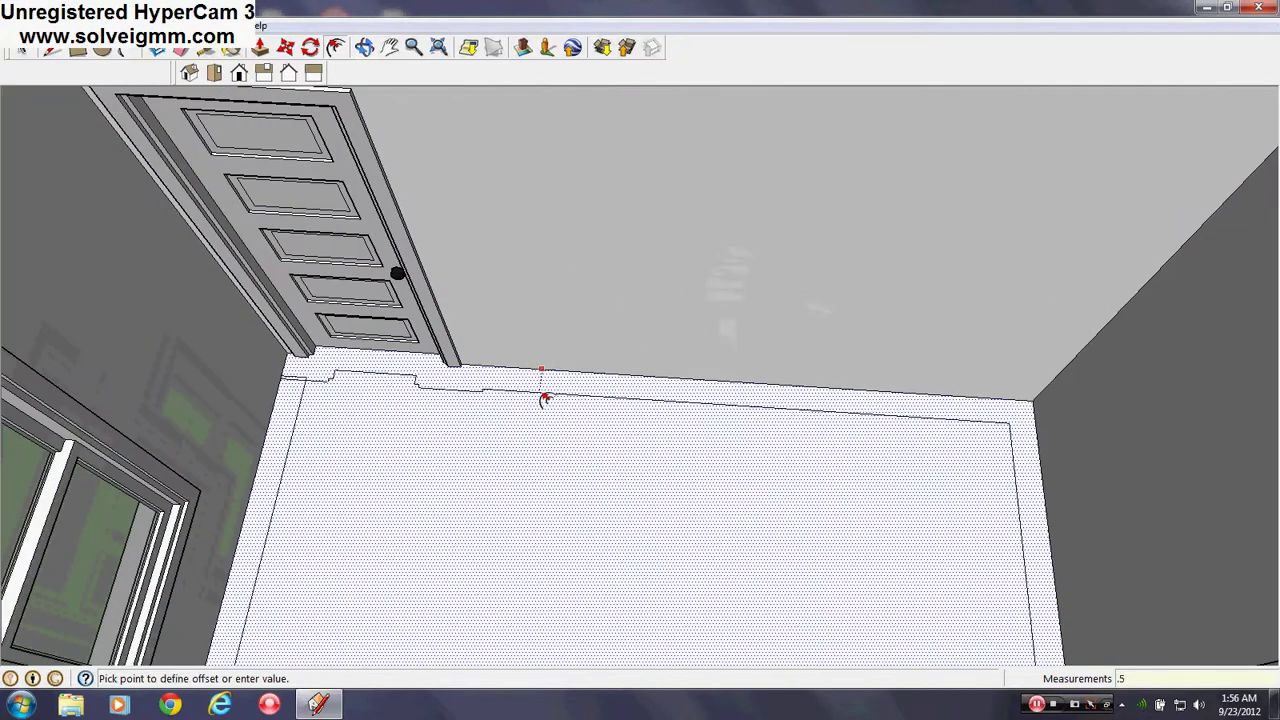
pyautogui.press('Return')
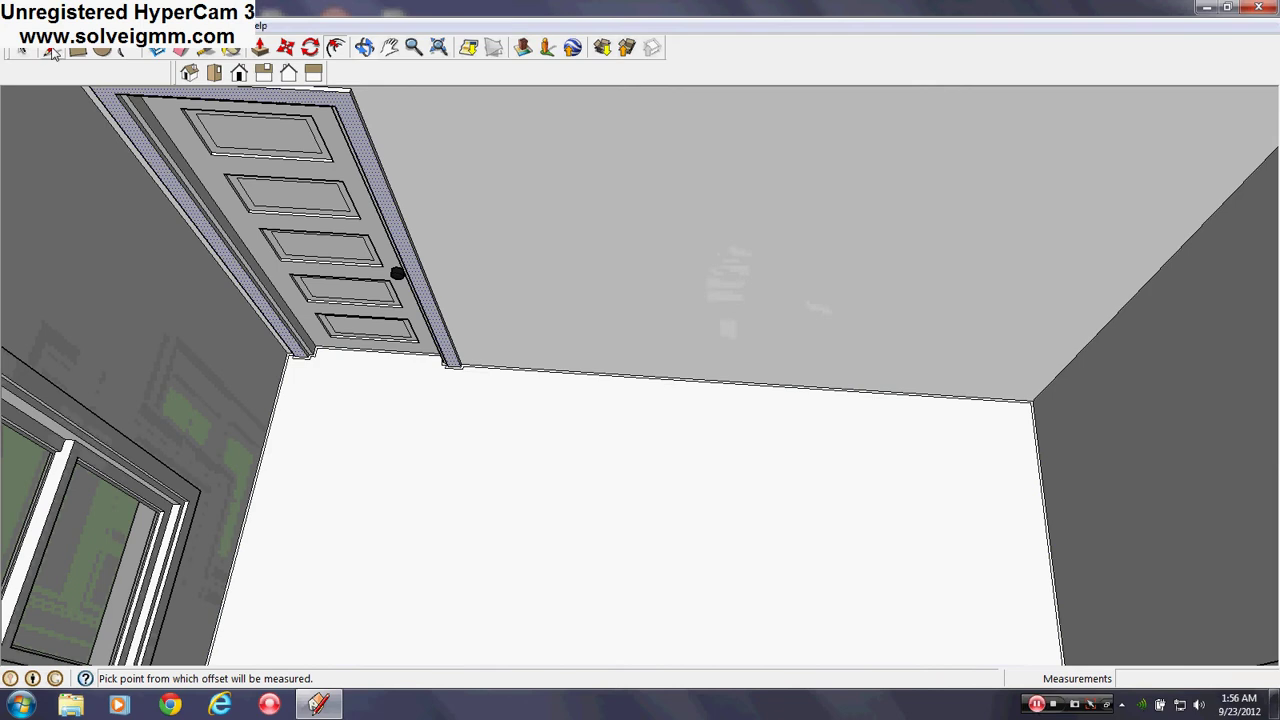
# Draw short lines joining the offset floor outline to the outer casing edges on both sides of the panelled door.
pyautogui.click(53, 49)
pyautogui.scroll(8, 560, 414)
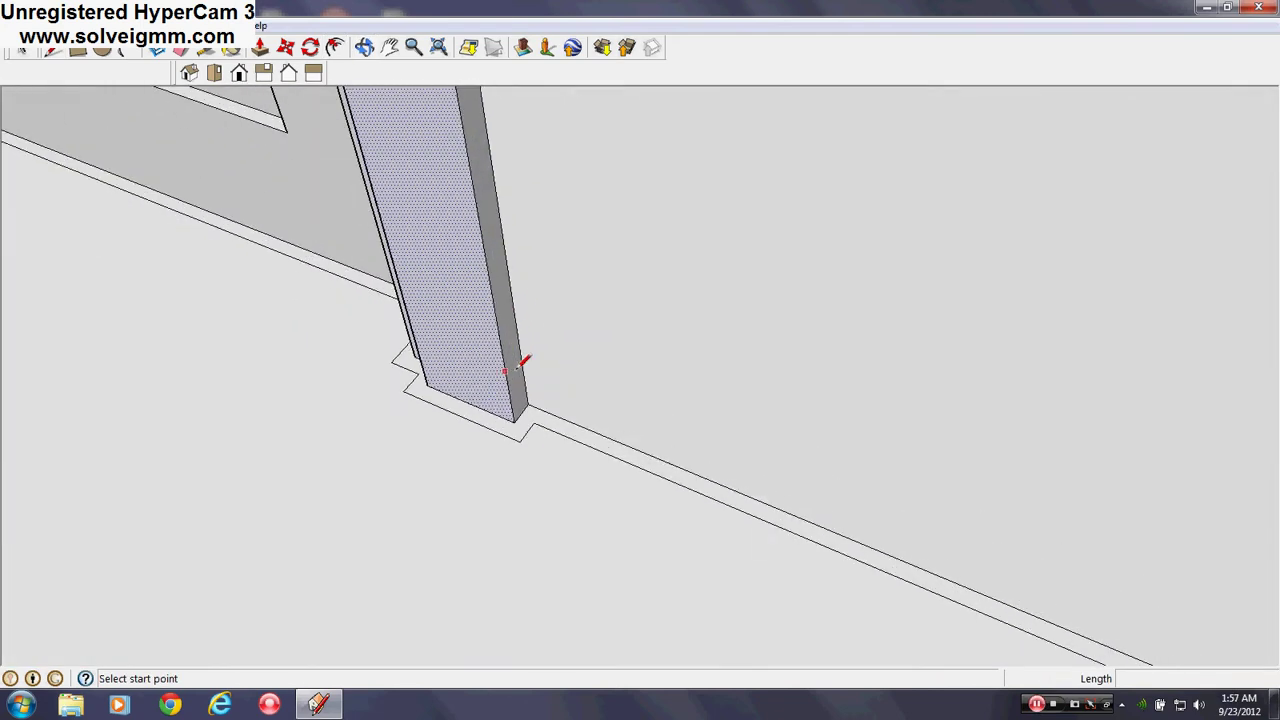
pyautogui.scroll(2, 536, 401)
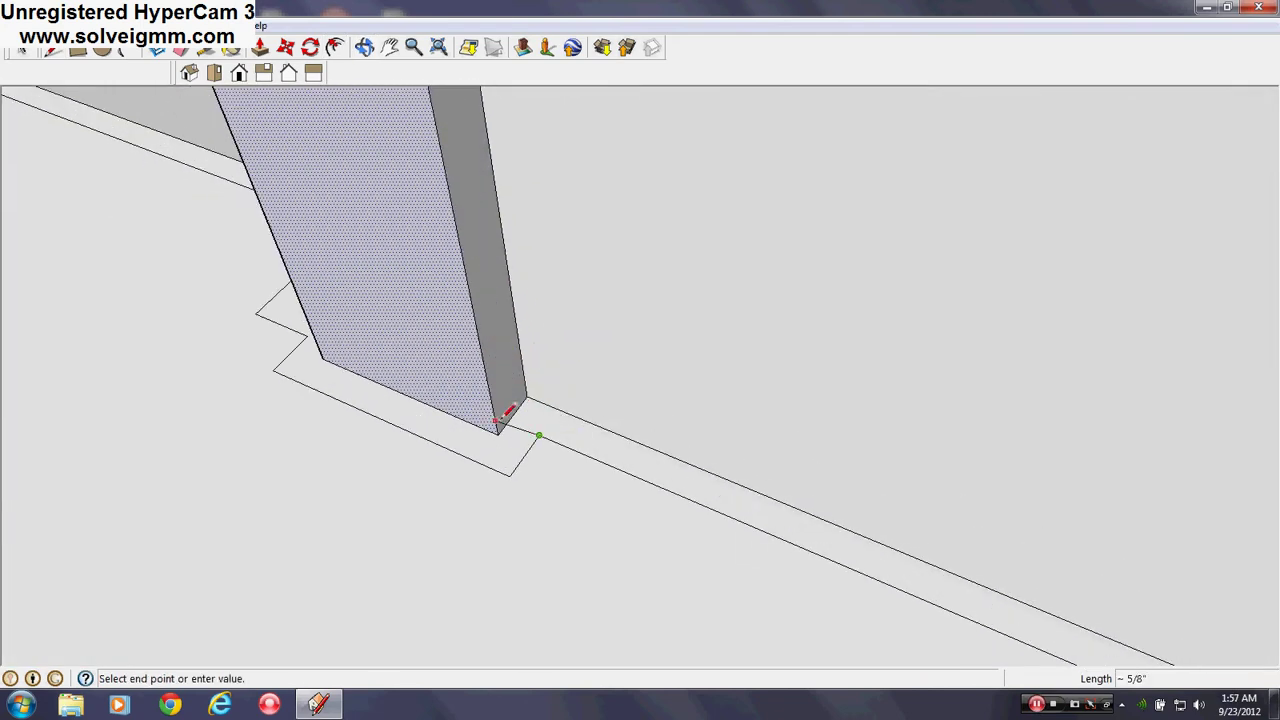
pyautogui.scroll(-5, 829, 562)
pyautogui.keyDown('shift'); pyautogui.moveTo(229, 246); pyautogui.dragTo(745, 425, button='middle'); pyautogui.keyUp('shift')
pyautogui.scroll(6, 602, 408)
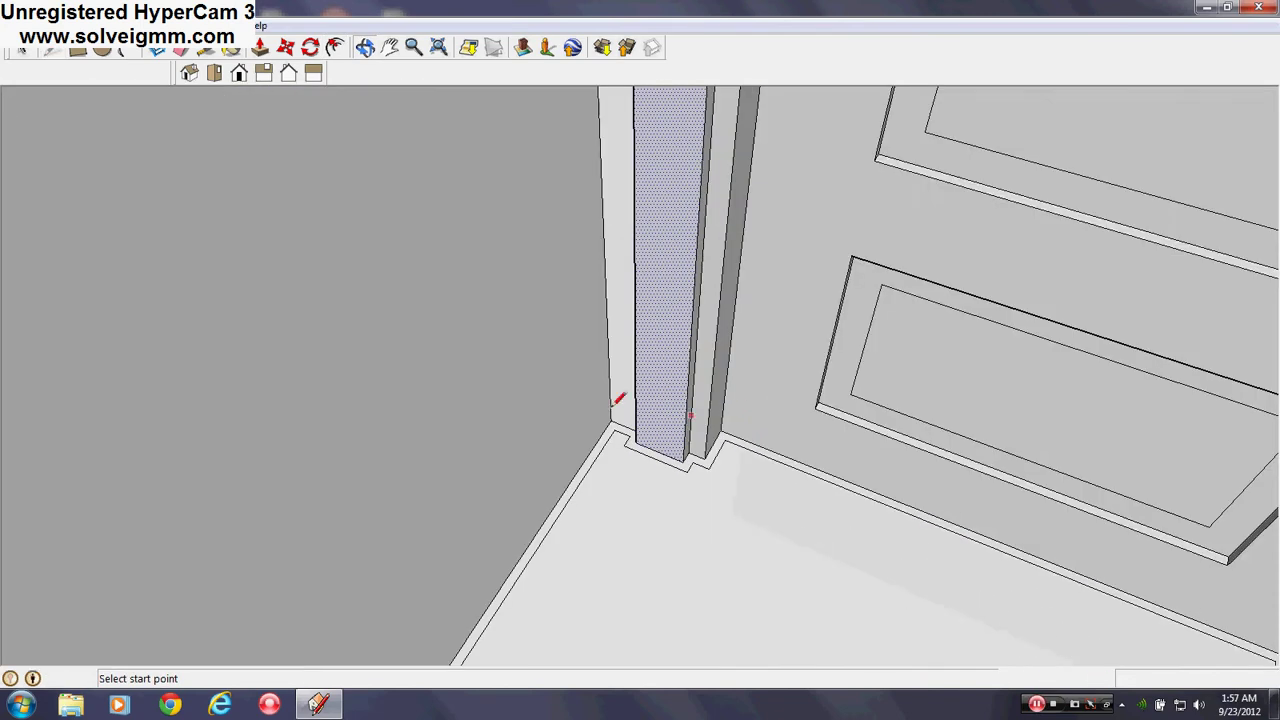
pyautogui.moveTo(605, 481)
pyautogui.mouseDown(button='middle')
pyautogui.moveTo(709, 534)
pyautogui.moveTo(866, 555)
pyautogui.mouseUp(button='middle')
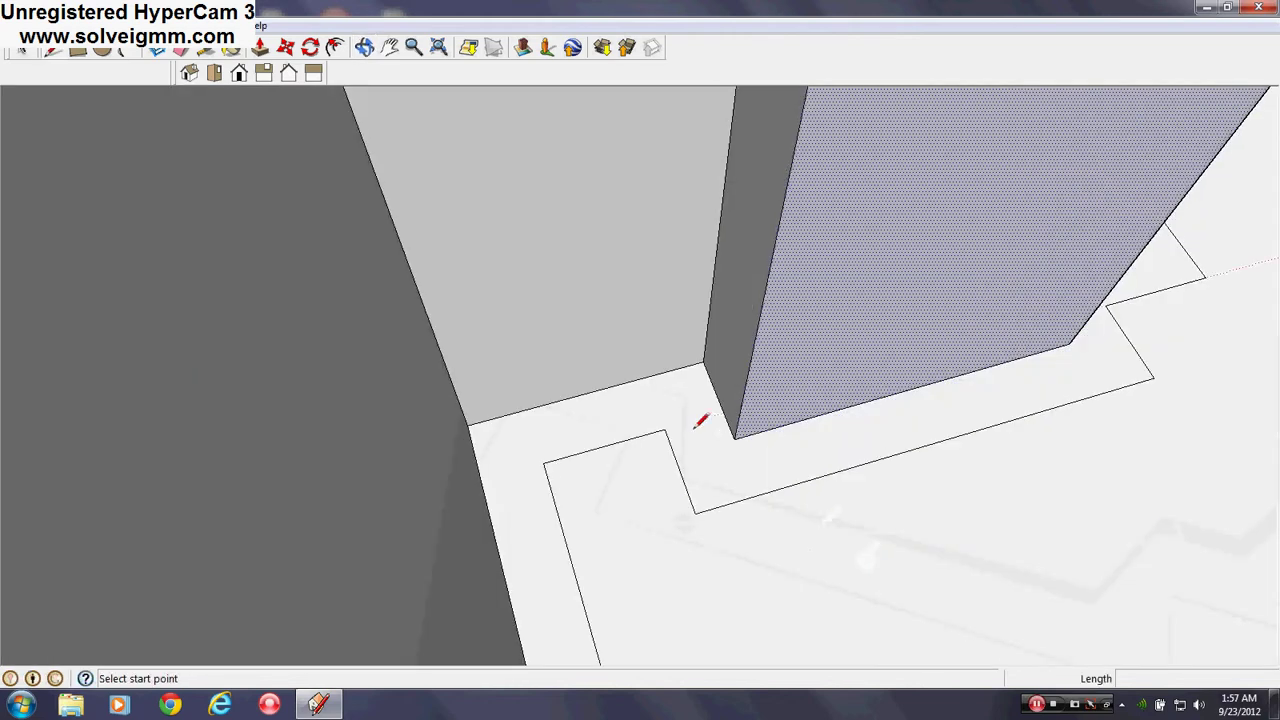
pyautogui.moveTo(928, 443); pyautogui.dragTo(592, 549, button='middle')
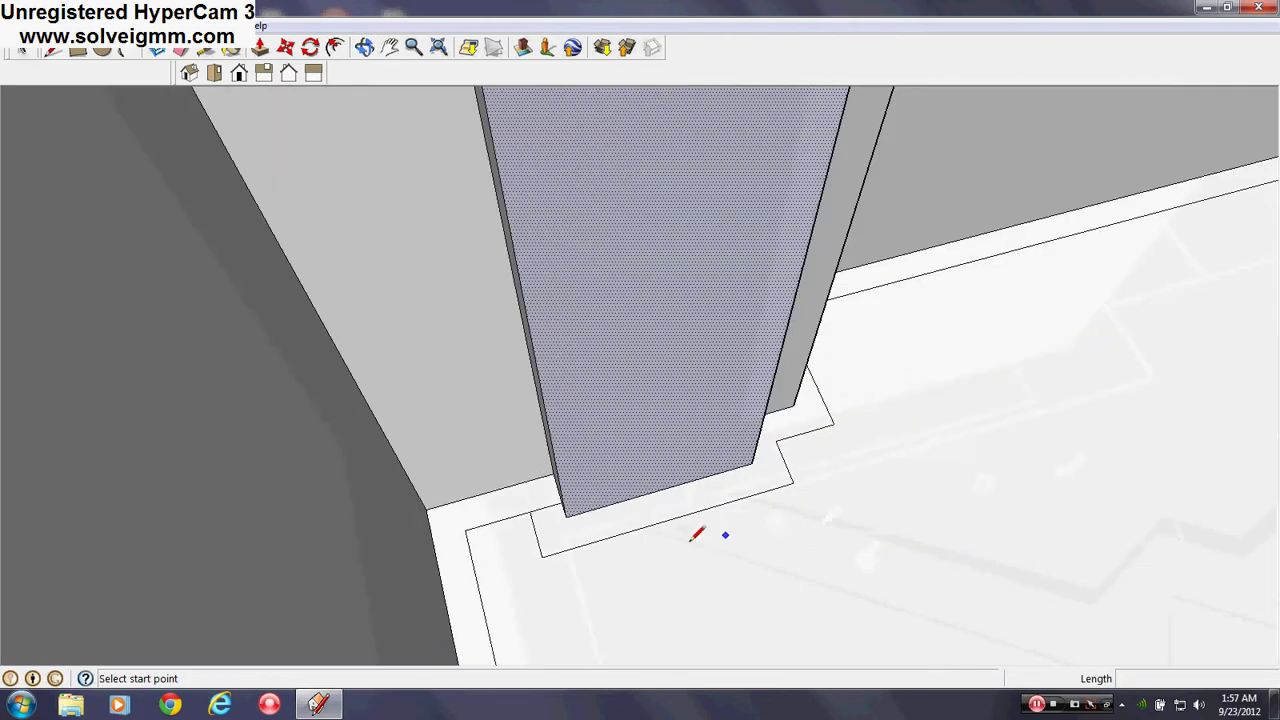
# Erase the short offset segments beside both casings of the panelled door to detach the outline around the door.
pyautogui.rightClick(556, 537)
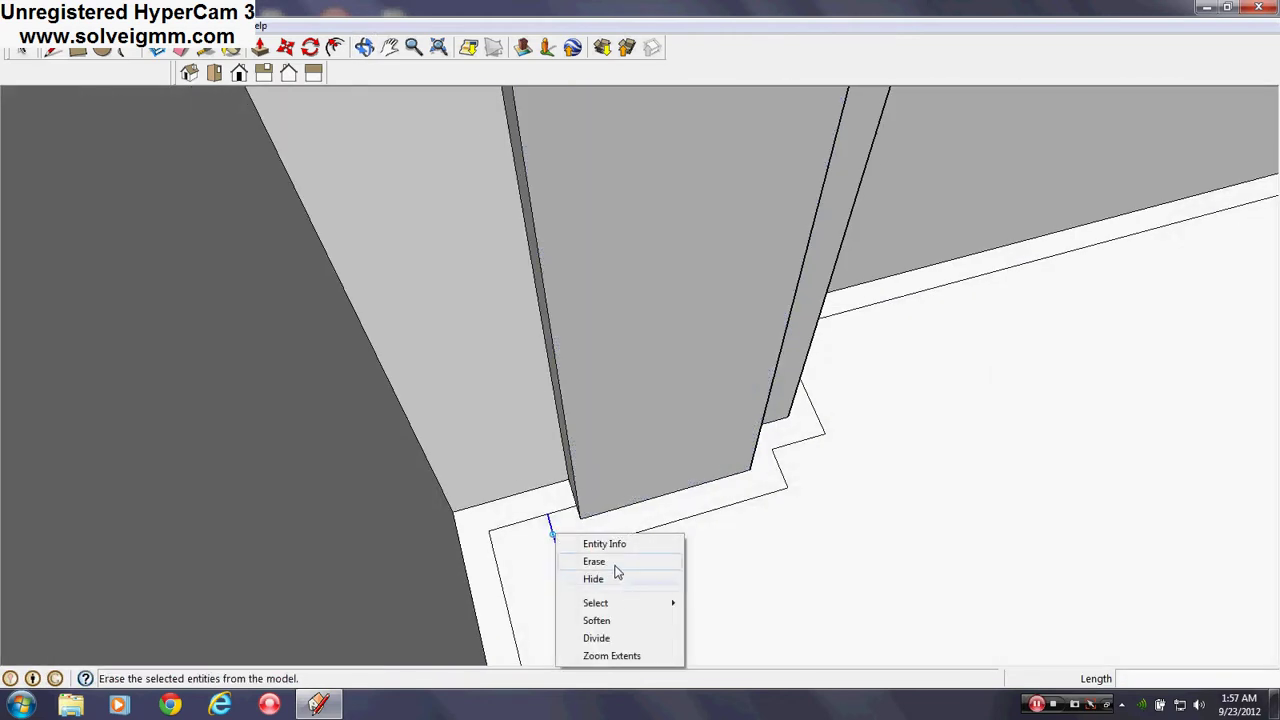
pyautogui.click(615, 571)
pyautogui.keyDown('shift'); pyautogui.moveTo(951, 354); pyautogui.dragTo(745, 448, button='middle'); pyautogui.keyUp('shift')
pyautogui.keyDown('shift'); pyautogui.moveTo(971, 386); pyautogui.dragTo(602, 488, button='middle'); pyautogui.keyUp('shift')
pyautogui.rightClick(678, 506)
pyautogui.click(729, 543)
# Select all the connected offset lines left around the base of the panelled door and delete them.
pyautogui.scroll(-10, 534, 435)
pyautogui.scroll(3, 483, 451)
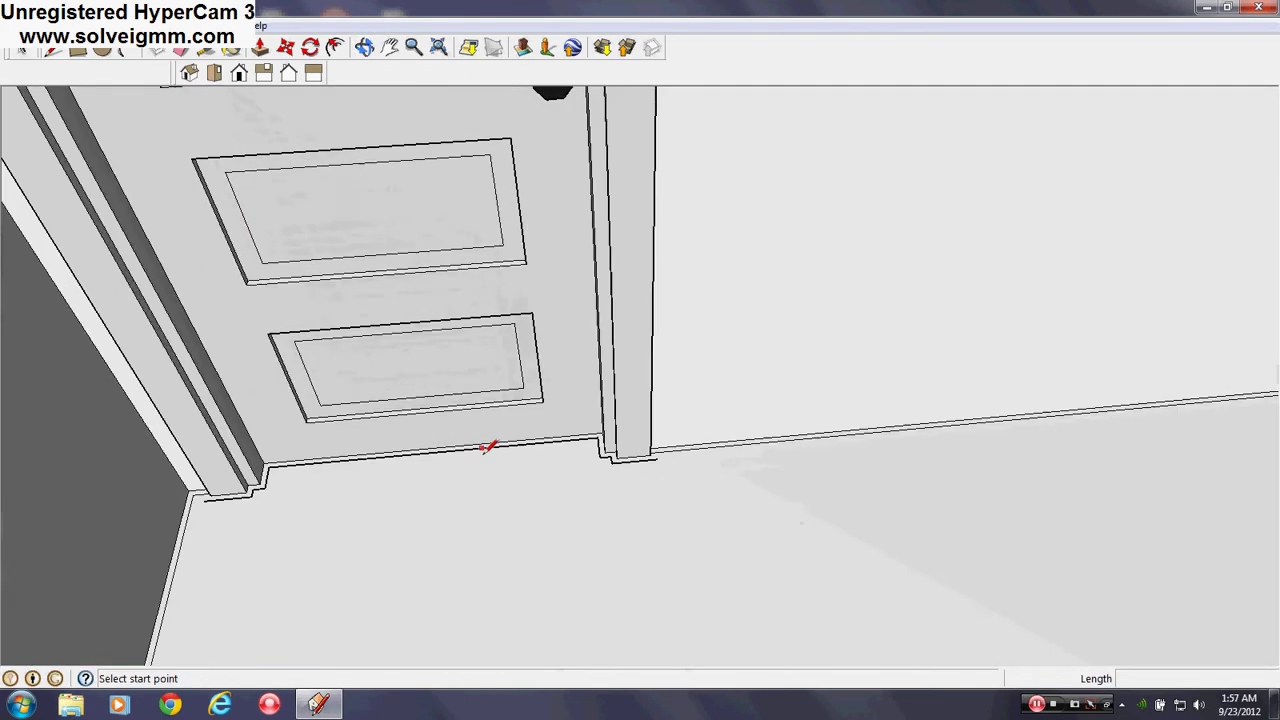
pyautogui.rightClick(488, 449)
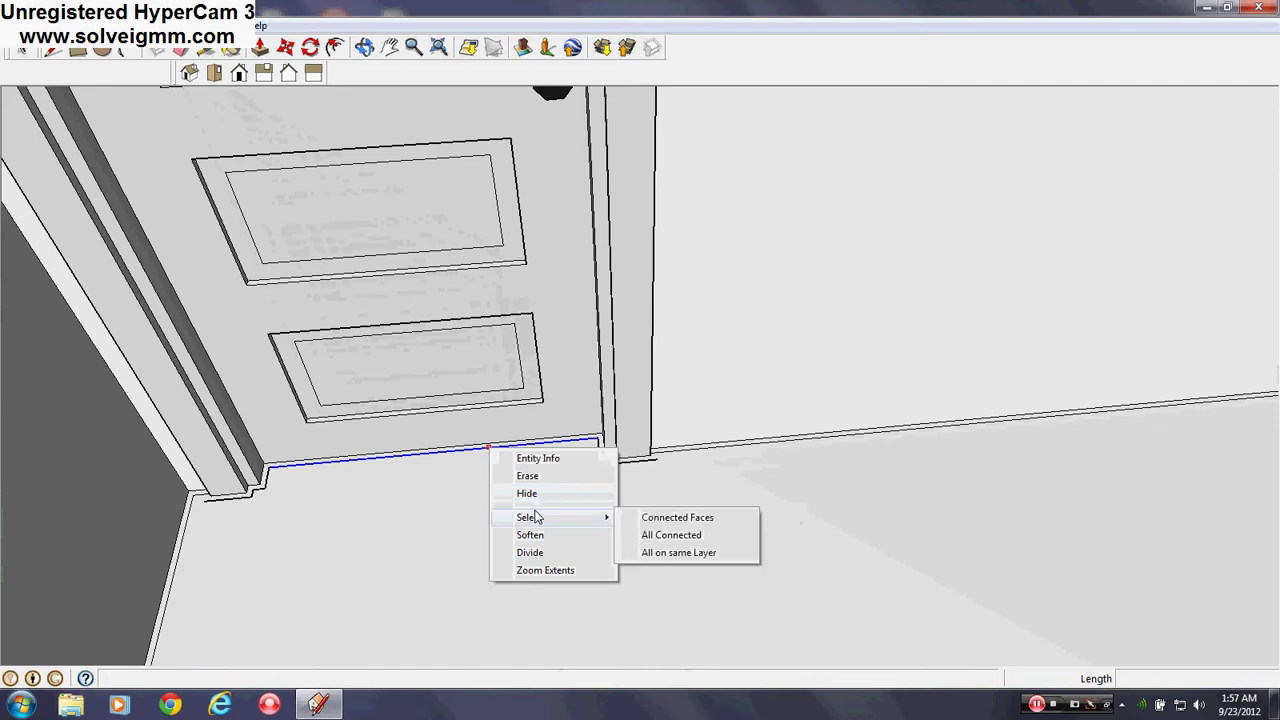
pyautogui.moveTo(598, 518)
pyautogui.click(688, 534)
pyautogui.moveTo(688, 527); pyautogui.dragTo(575, 474, button='middle')
pyautogui.moveTo(344, 350); pyautogui.dragTo(603, 458, button='middle')
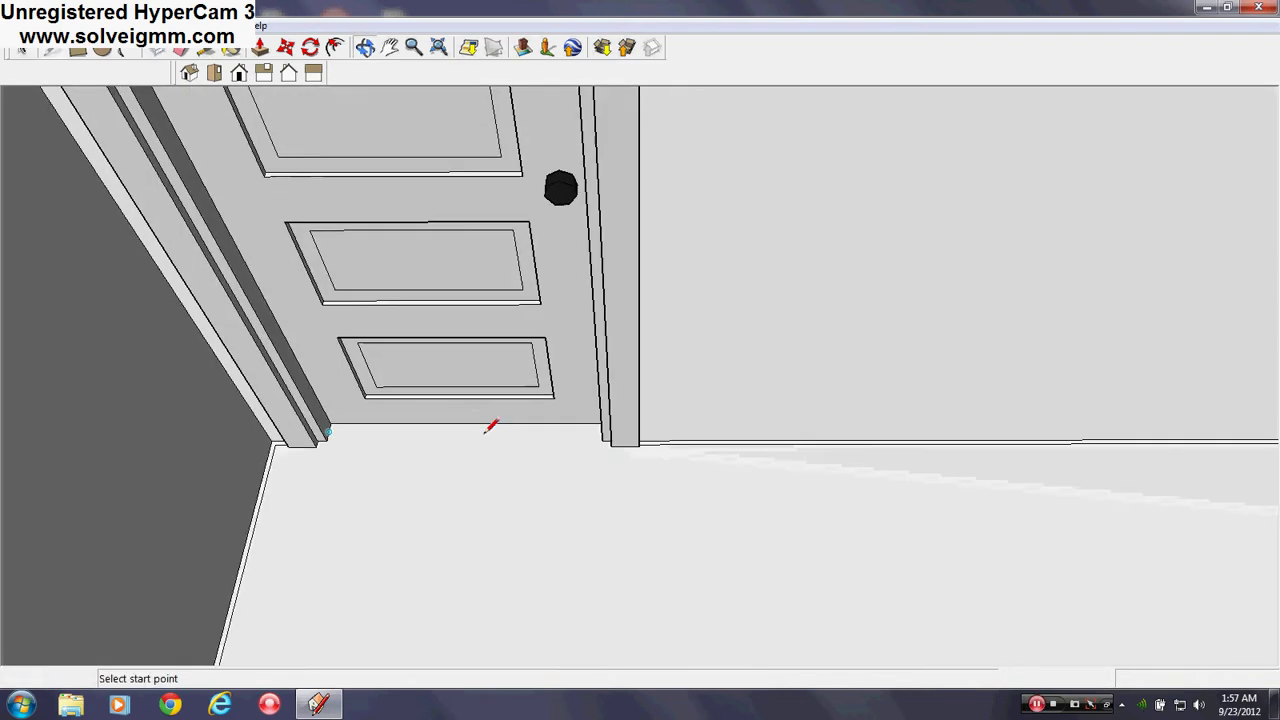
# Draw short lines extending the offset floor outline to the outer casing edges of the first open doorway.
pyautogui.moveTo(859, 438); pyautogui.dragTo(580, 451, button='middle')
pyautogui.scroll(2, 634, 537)
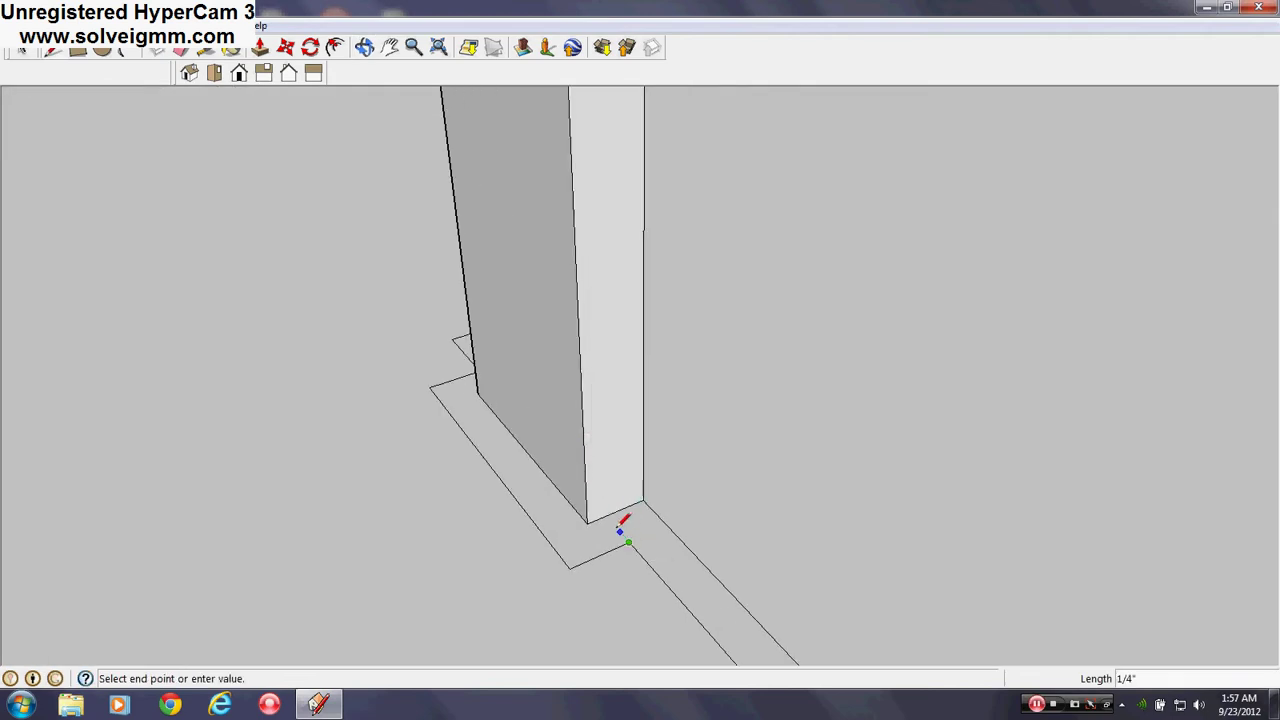
pyautogui.scroll(-3, 618, 521)
pyautogui.moveTo(617, 531); pyautogui.dragTo(674, 560, button='middle')
pyautogui.click(664, 566)
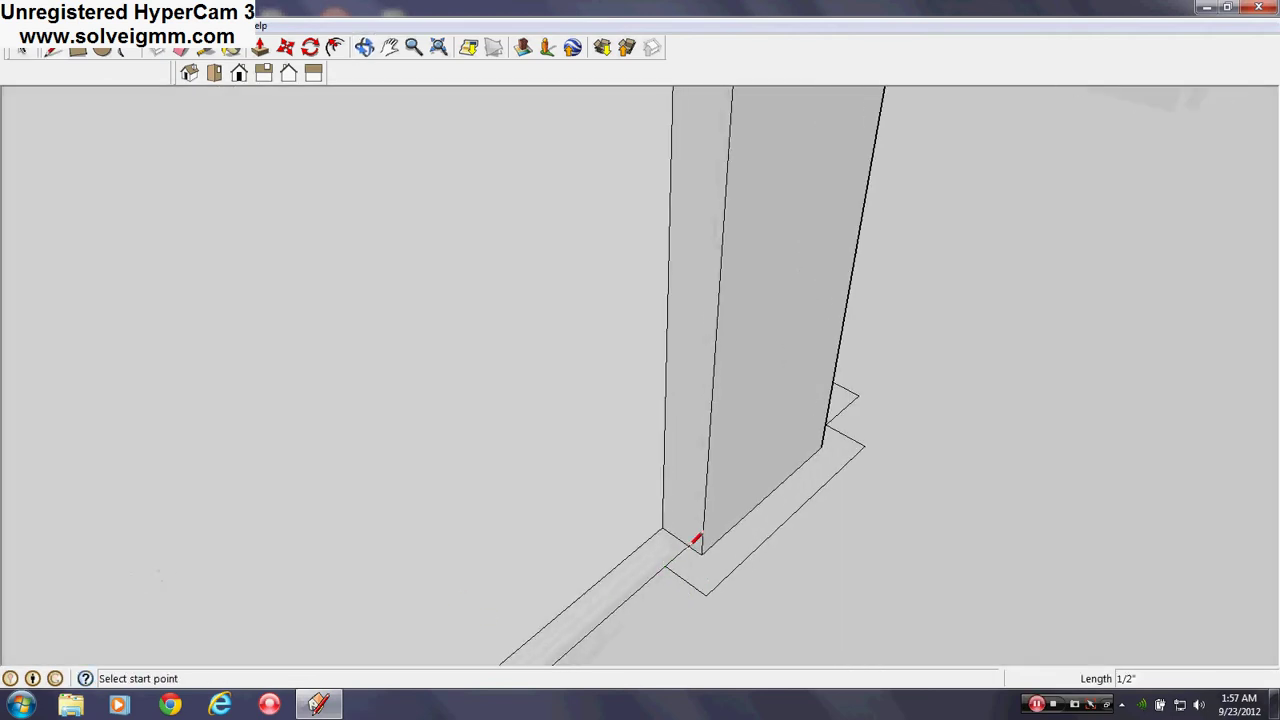
pyautogui.moveTo(901, 447); pyautogui.dragTo(767, 527, button='middle')
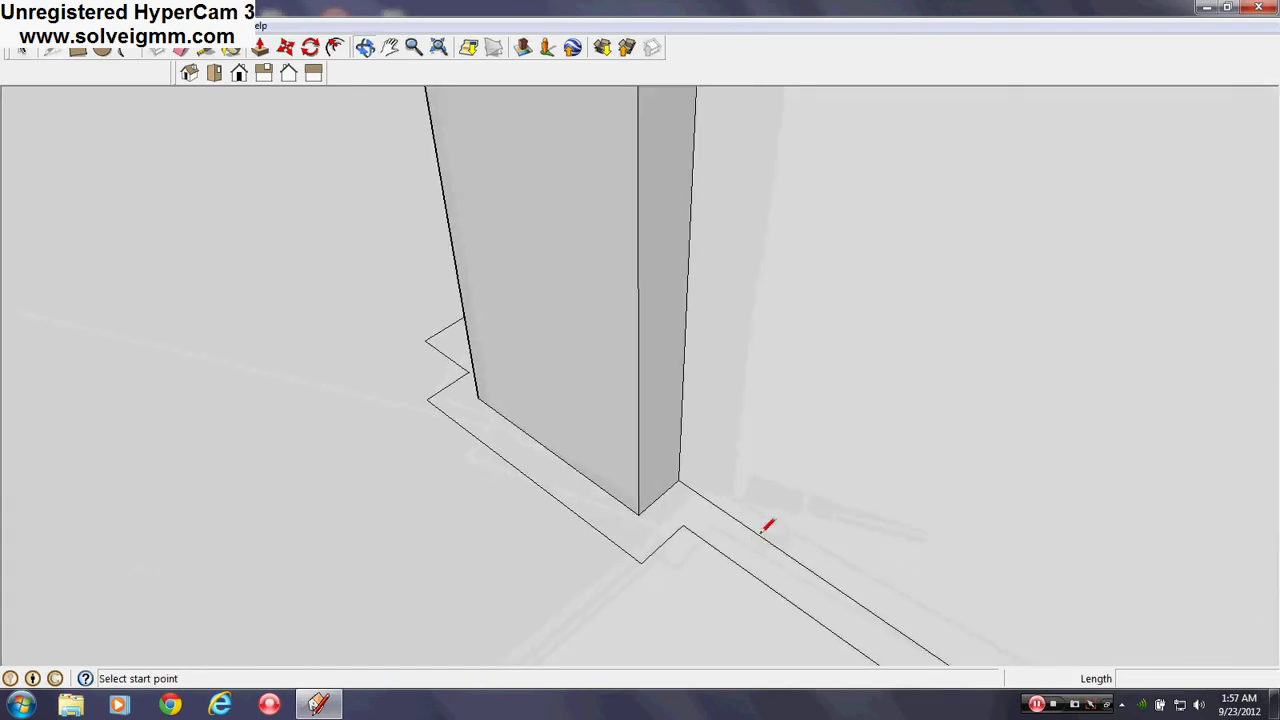
# Erase the short offset segments beside the first two casings of the open doorway.
pyautogui.rightClick(662, 540)
pyautogui.click(700, 574)
pyautogui.moveTo(700, 560)
pyautogui.mouseDown(button='middle')
pyautogui.moveTo(337, 577)
pyautogui.moveTo(816, 545)
pyautogui.moveTo(960, 614)
pyautogui.mouseUp(button='middle')
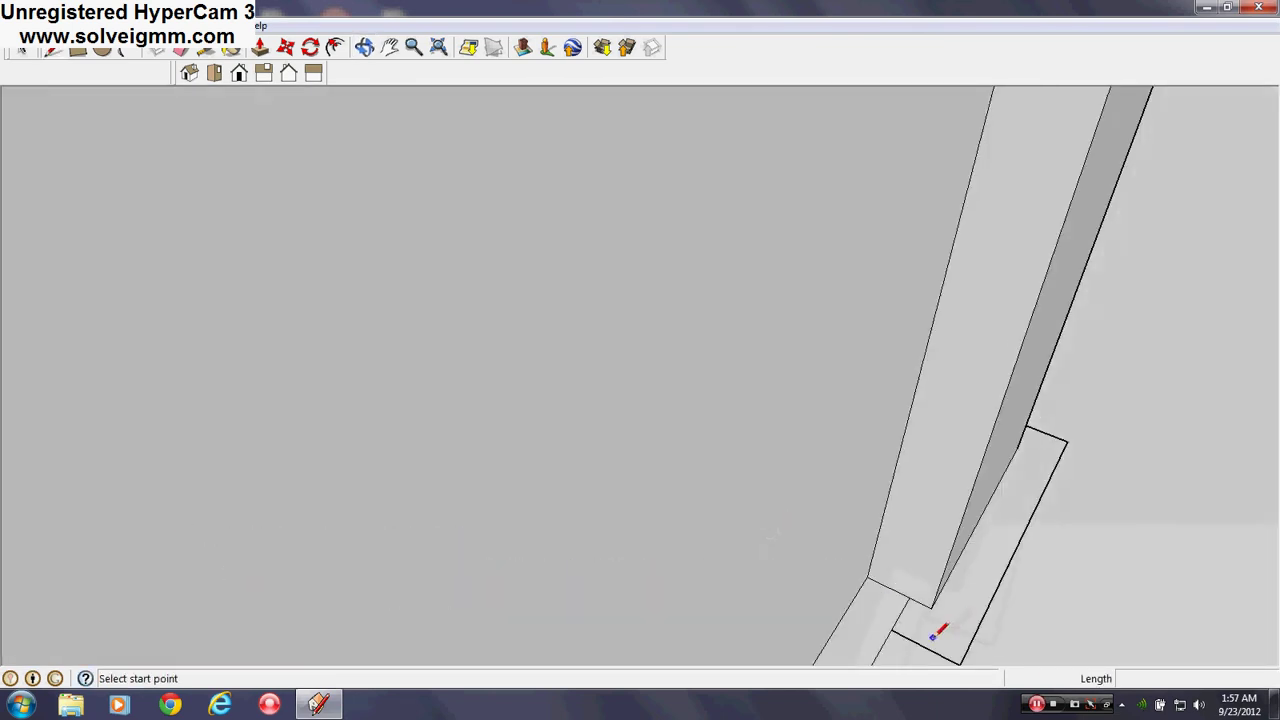
pyautogui.rightClick(933, 652)
pyautogui.click(970, 544)
# Erase the short offset segments beside the remaining casings of the same open doorway.
pyautogui.moveTo(1063, 597)
pyautogui.mouseDown(button='middle')
pyautogui.moveTo(923, 400)
pyautogui.moveTo(1063, 431)
pyautogui.moveTo(641, 303)
pyautogui.mouseUp(button='middle')
pyautogui.scroll(3, 703, 449)
pyautogui.rightClick(701, 468)
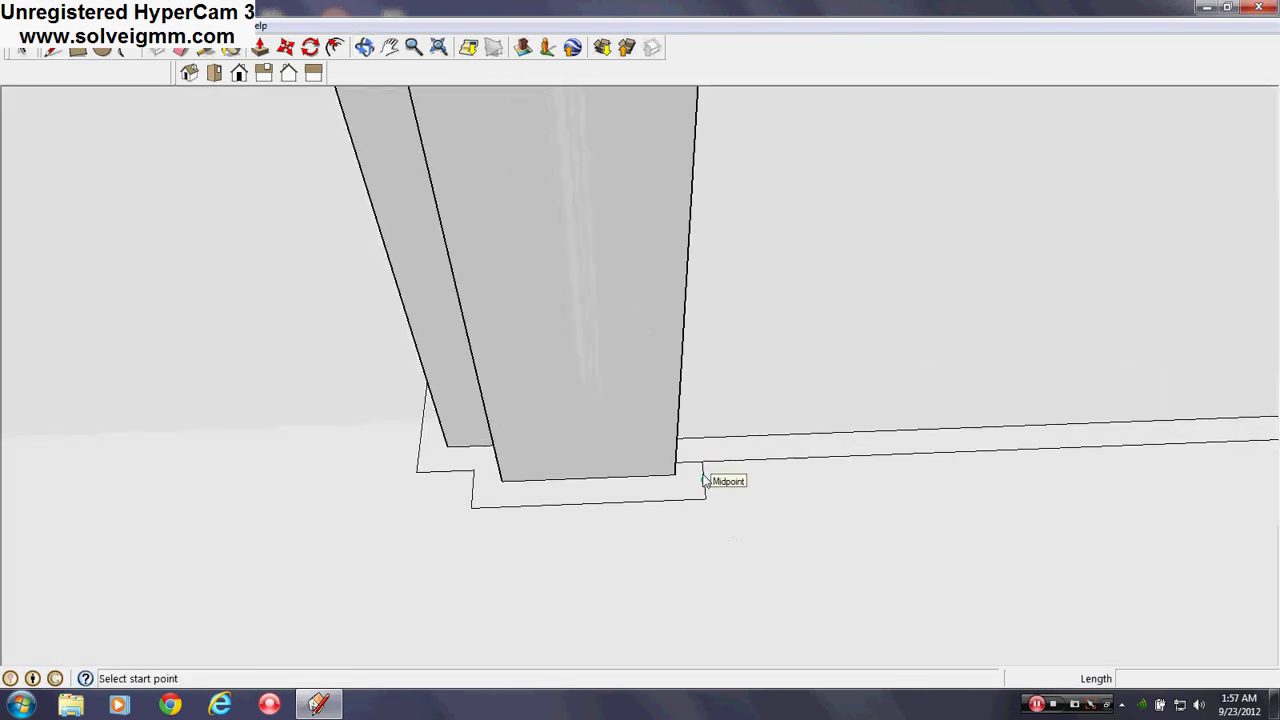
pyautogui.click(745, 500)
pyautogui.moveTo(745, 500)
pyautogui.mouseDown(button='middle')
pyautogui.moveTo(968, 454)
pyautogui.moveTo(686, 443)
pyautogui.moveTo(503, 343)
pyautogui.mouseUp(button='middle')
pyautogui.scroll(2, 540, 380)
pyautogui.rightClick(571, 414)
pyautogui.click(595, 441)
# Draw a line across the doorway joining its two leftover jamb outlines, and delete all the connected lines.
pyautogui.moveTo(595, 441)
pyautogui.mouseDown(button='middle')
pyautogui.moveTo(771, 503)
pyautogui.moveTo(340, 589)
pyautogui.moveTo(318, 550)
pyautogui.mouseUp(button='middle')
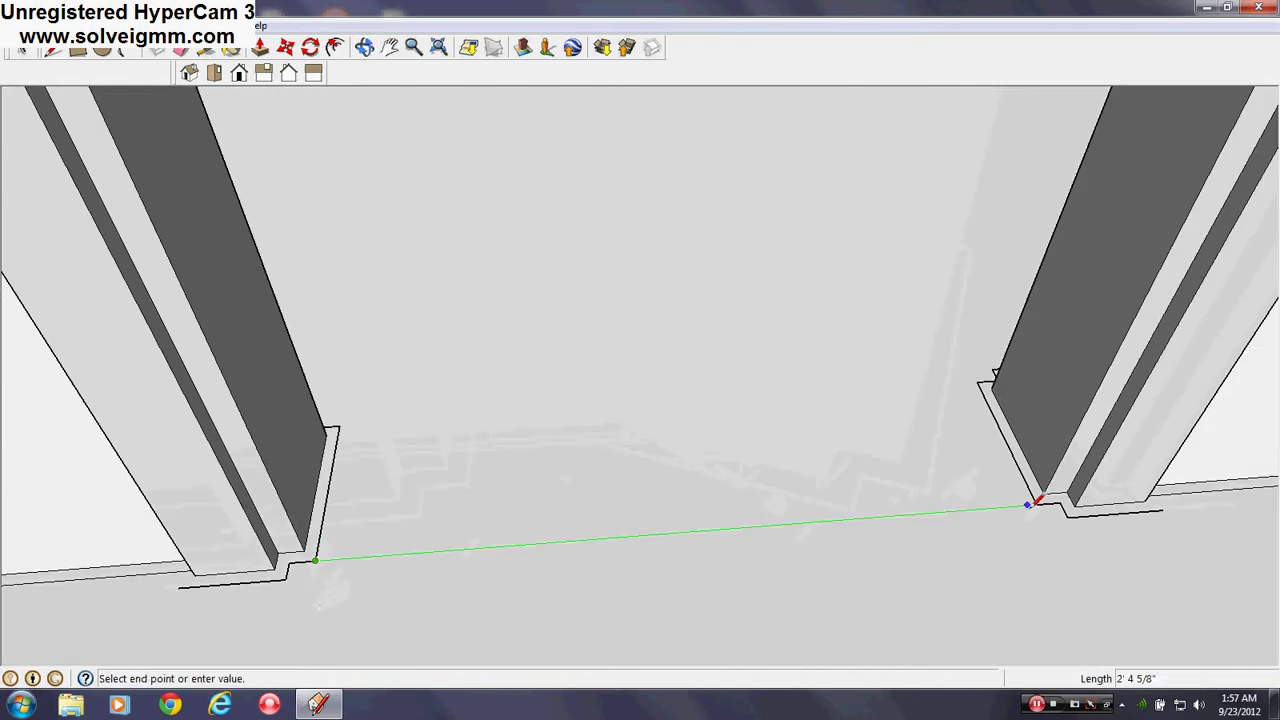
pyautogui.click(1030, 505)
pyautogui.rightClick(1034, 505)
pyautogui.moveTo(1073, 576)
pyautogui.click(950, 589)
pyautogui.moveTo(955, 578); pyautogui.dragTo(711, 563, button='middle')
# Draw a short line joining the offset outline to the first casing edge of the next doorway.
pyautogui.scroll(-3, 711, 563)
pyautogui.moveTo(711, 354); pyautogui.dragTo(370, 500, button='middle')
pyautogui.scroll(10, 375, 494)
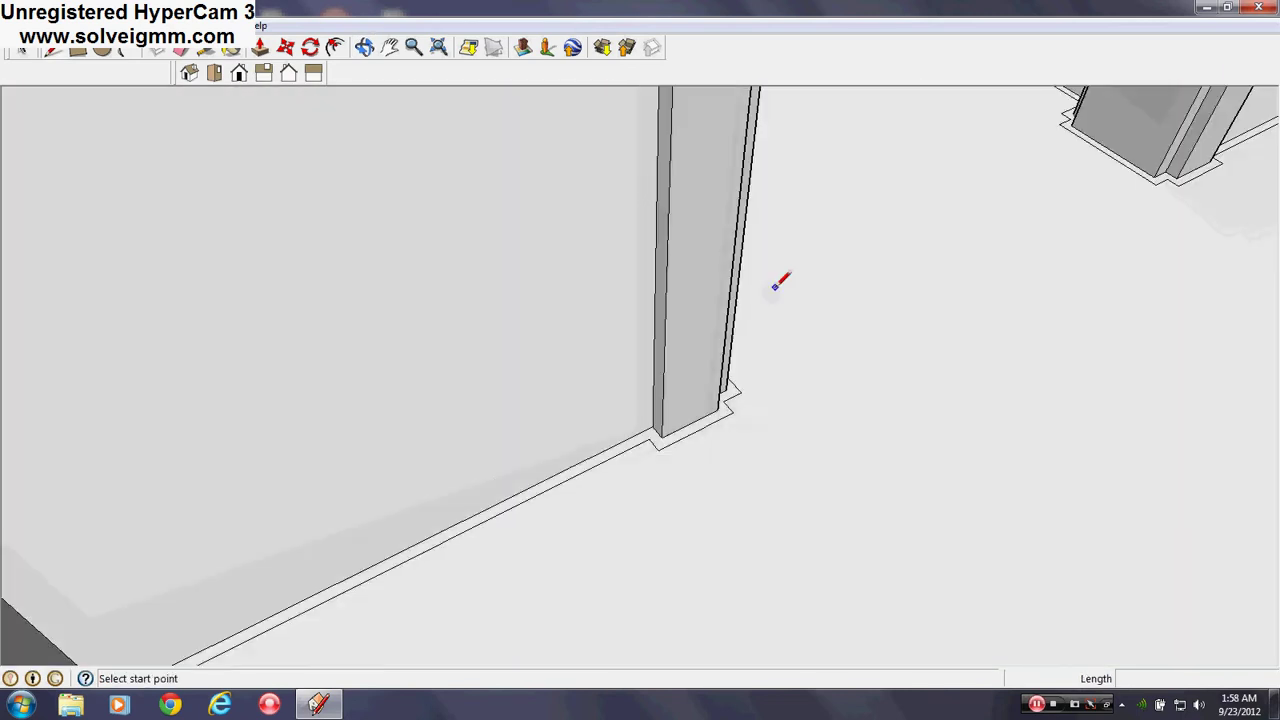
pyautogui.scroll(4, 660, 450)
pyautogui.click(631, 458)
# Draw a matching 1/2" line from the opposite casing's edge to the corner of the offset outline.
pyautogui.moveTo(665, 441); pyautogui.dragTo(394, 586, button='middle')
pyautogui.scroll(-2, 394, 586)
pyautogui.keyDown('shift'); pyautogui.moveTo(690, 500); pyautogui.dragTo(215, 228, button='middle'); pyautogui.keyUp('shift')
pyautogui.keyDown('shift'); pyautogui.moveTo(990, 270); pyautogui.dragTo(484, 218, button='middle'); pyautogui.keyUp('shift')
pyautogui.scroll(3, 598, 380)
pyautogui.scroll(2, 500, 392)
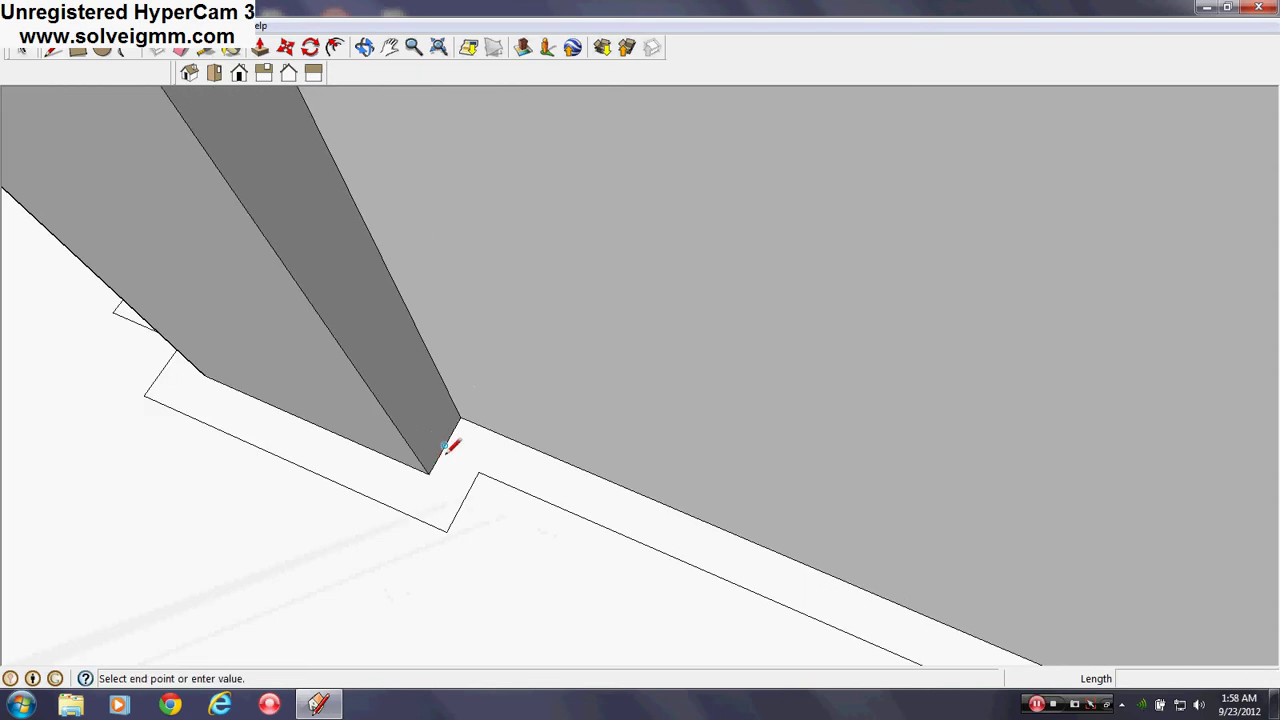
pyautogui.scroll(2, 446, 446)
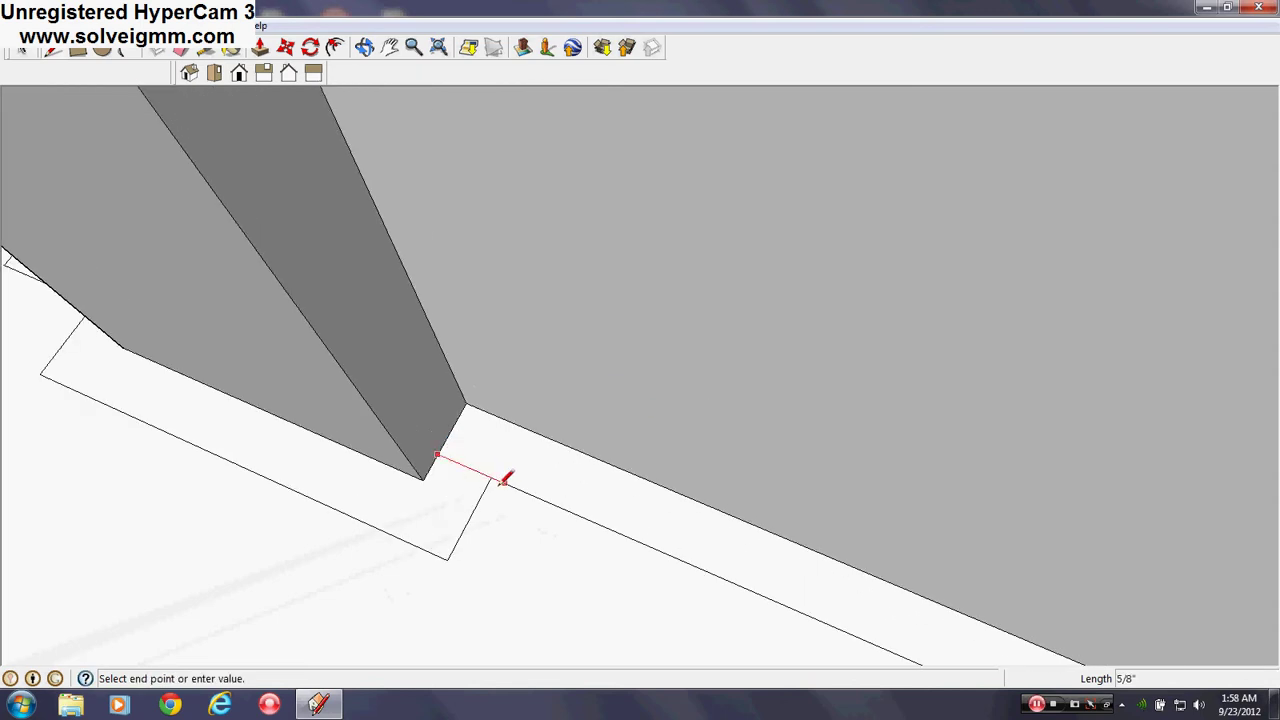
pyautogui.click(490, 477)
pyautogui.scroll(-2, 820, 487)
pyautogui.click(583, 480)
pyautogui.scroll(2, 615, 486)
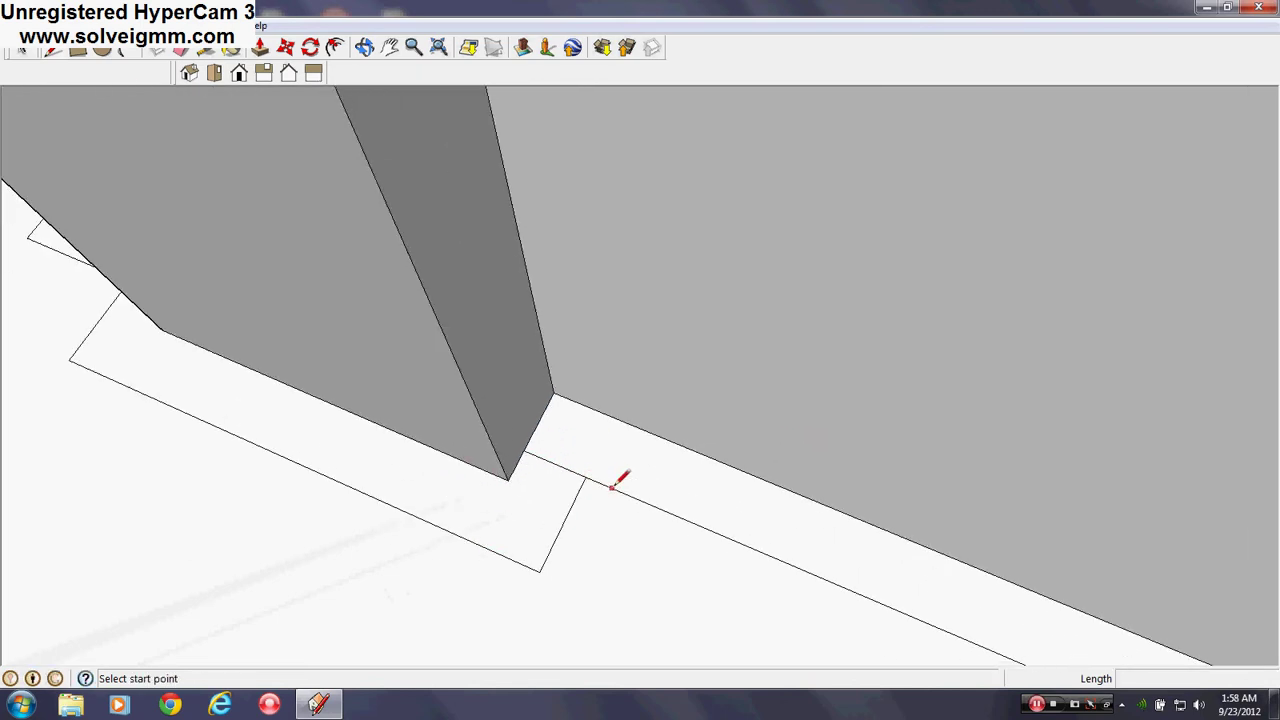
pyautogui.click(524, 450)
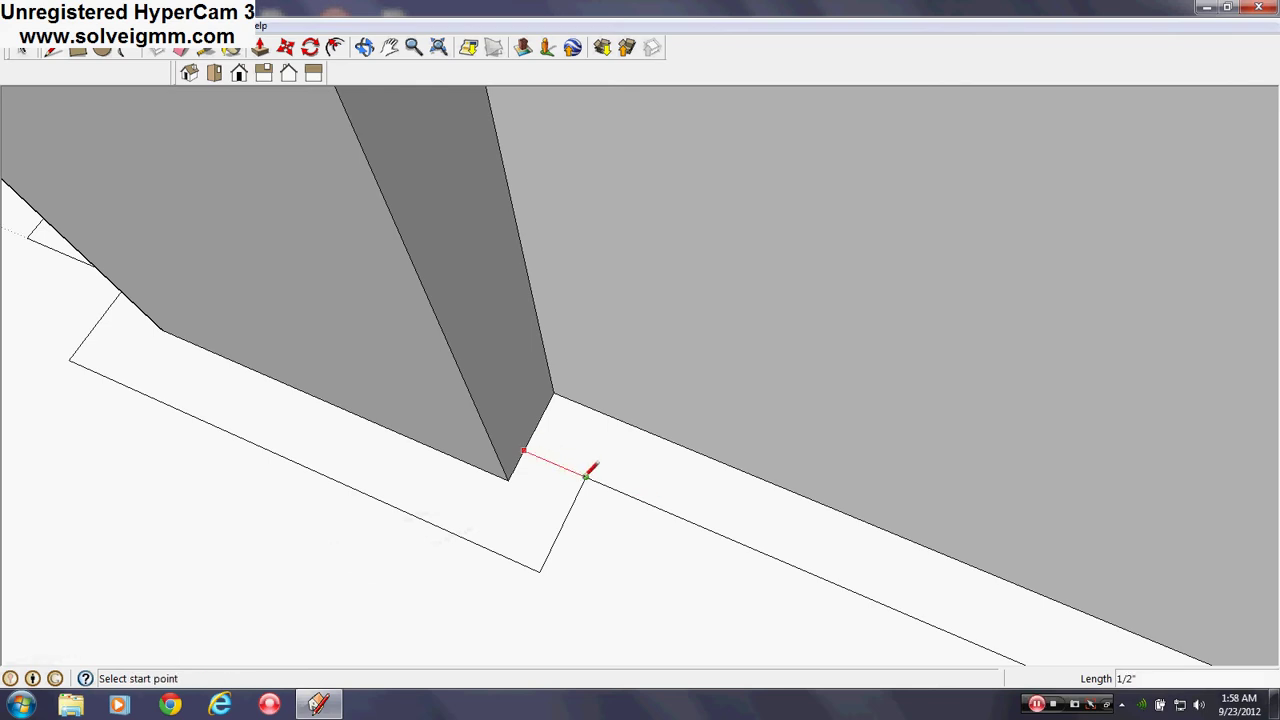
# Erase the offset segment in front of one casing on the doorway's other side, where the casing meets the wall corner.
pyautogui.scroll(-5, 908, 569)
pyautogui.keyDown('shift'); pyautogui.moveTo(505, 395); pyautogui.dragTo(291, 503, button='middle'); pyautogui.keyUp('shift')
pyautogui.scroll(3, 892, 503)
pyautogui.moveTo(892, 505); pyautogui.dragTo(734, 440, button='middle')
pyautogui.scroll(2, 707, 464)
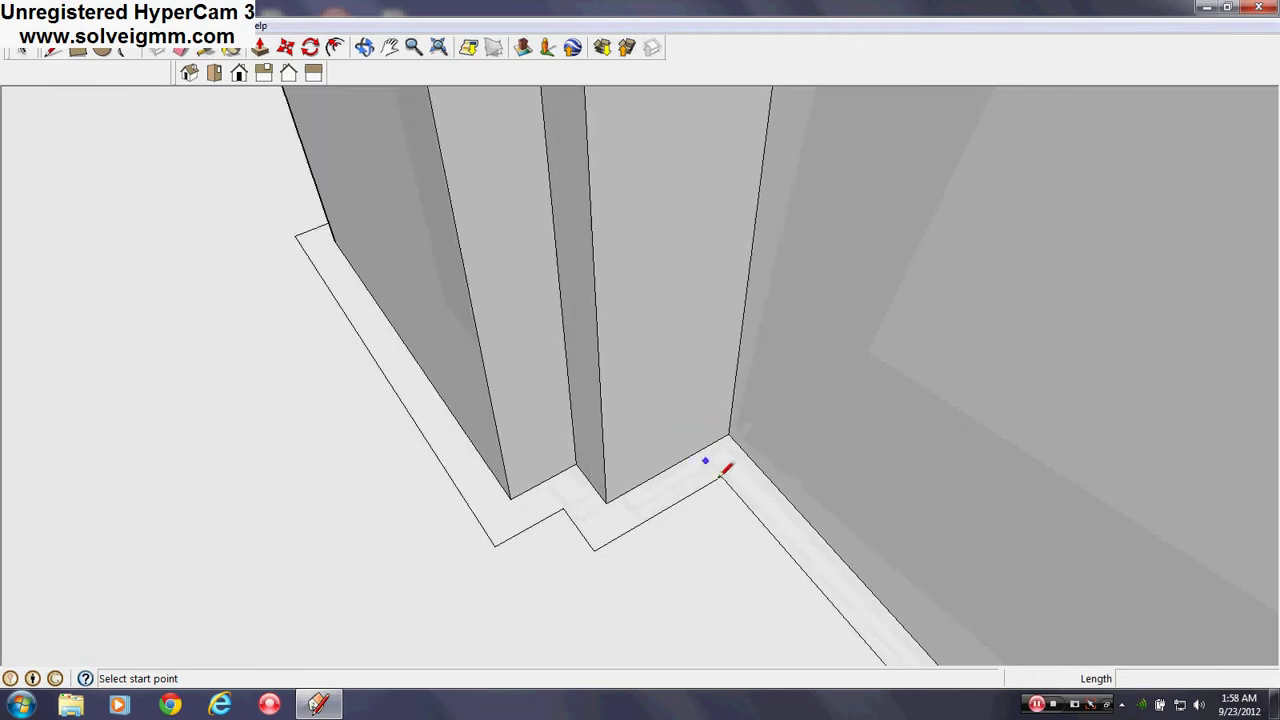
pyautogui.moveTo(688, 535); pyautogui.dragTo(450, 505, button='middle')
pyautogui.moveTo(957, 545); pyautogui.dragTo(527, 447, button='middle')
pyautogui.moveTo(350, 516); pyautogui.dragTo(233, 550, button='middle')
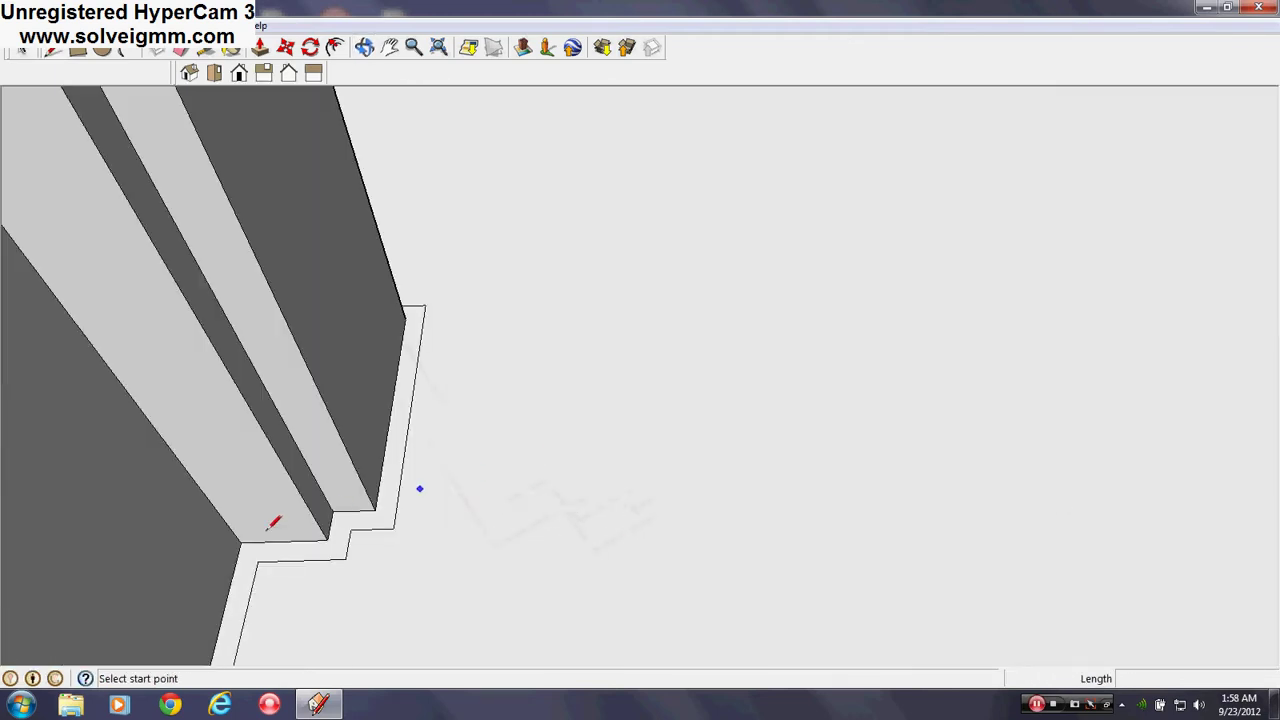
pyautogui.rightClick(281, 562)
pyautogui.click(332, 459)
# Erase the matching offset segment in front of the opposite corner casing of the doorway.
pyautogui.scroll(-2, 515, 548)
pyautogui.moveTo(873, 549); pyautogui.dragTo(914, 531, button='middle')
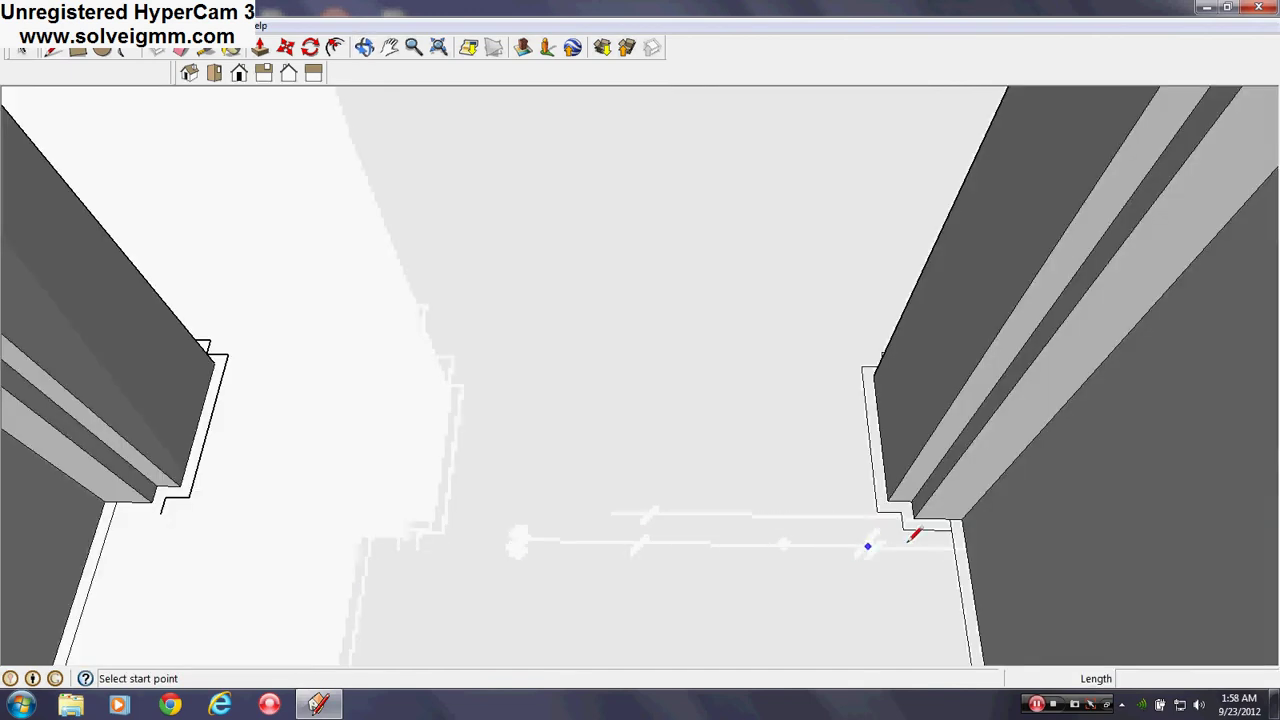
pyautogui.rightClick(927, 535)
pyautogui.rightClick(921, 530)
pyautogui.click(959, 558)
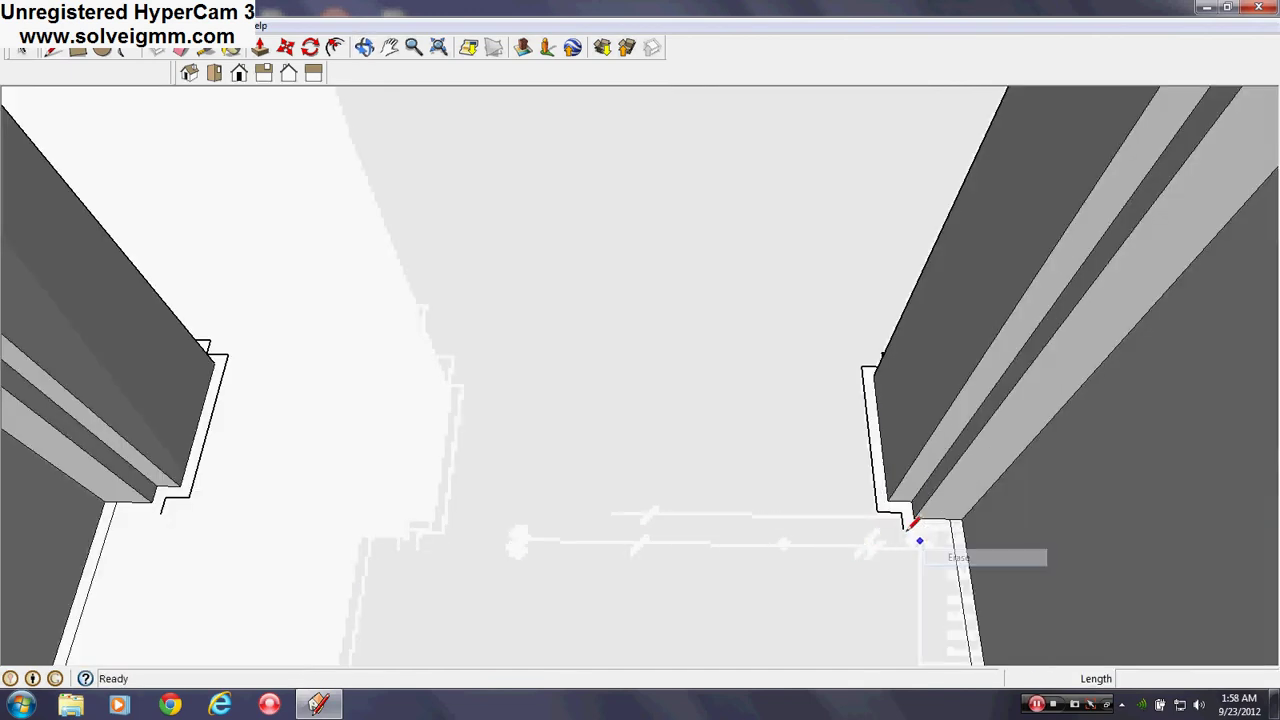
# Draw a floor line across the doorway connecting the cut ends of its two jamb outlines.
pyautogui.click(163, 511)
pyautogui.moveTo(320, 374); pyautogui.dragTo(1060, 480, button='middle')
pyautogui.scroll(2, 322, 298)
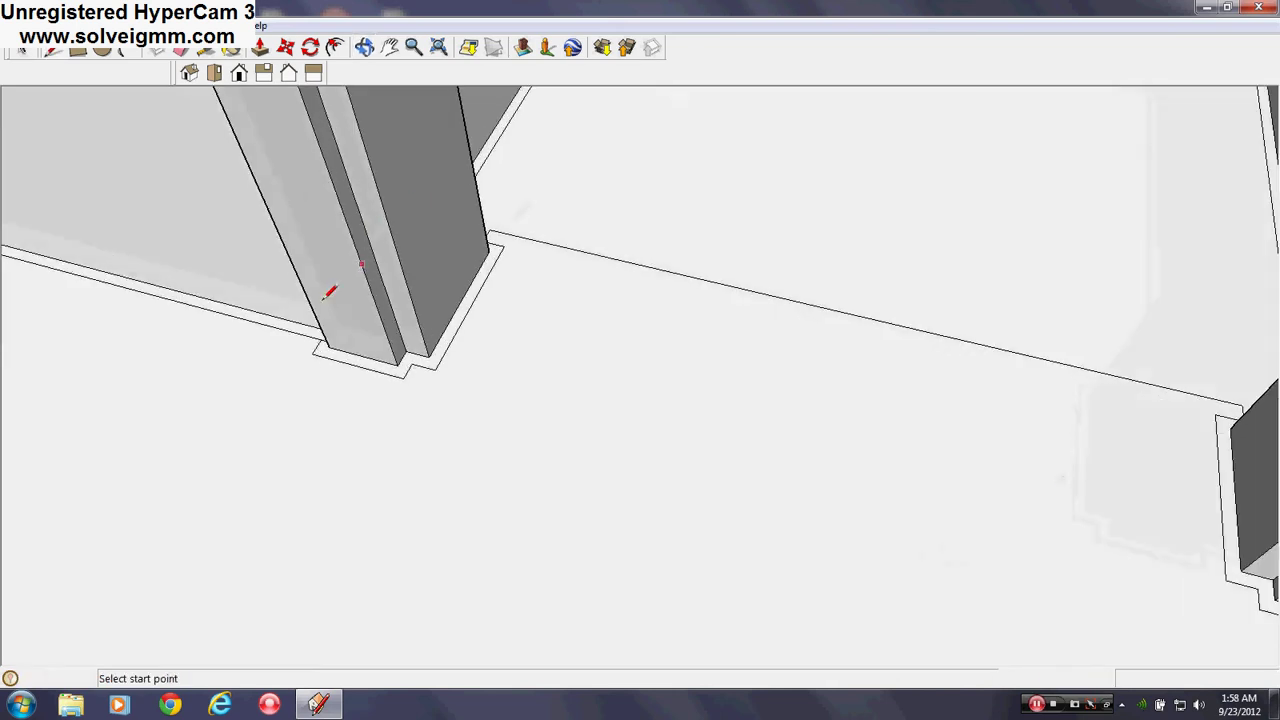
# Erase the short offset segment at the outer edge of the casing on the doorway's far side.
pyautogui.rightClick(318, 349)
pyautogui.click(348, 377)
pyautogui.scroll(-2, 450, 410)
pyautogui.moveTo(520, 460); pyautogui.dragTo(443, 377, button='middle')
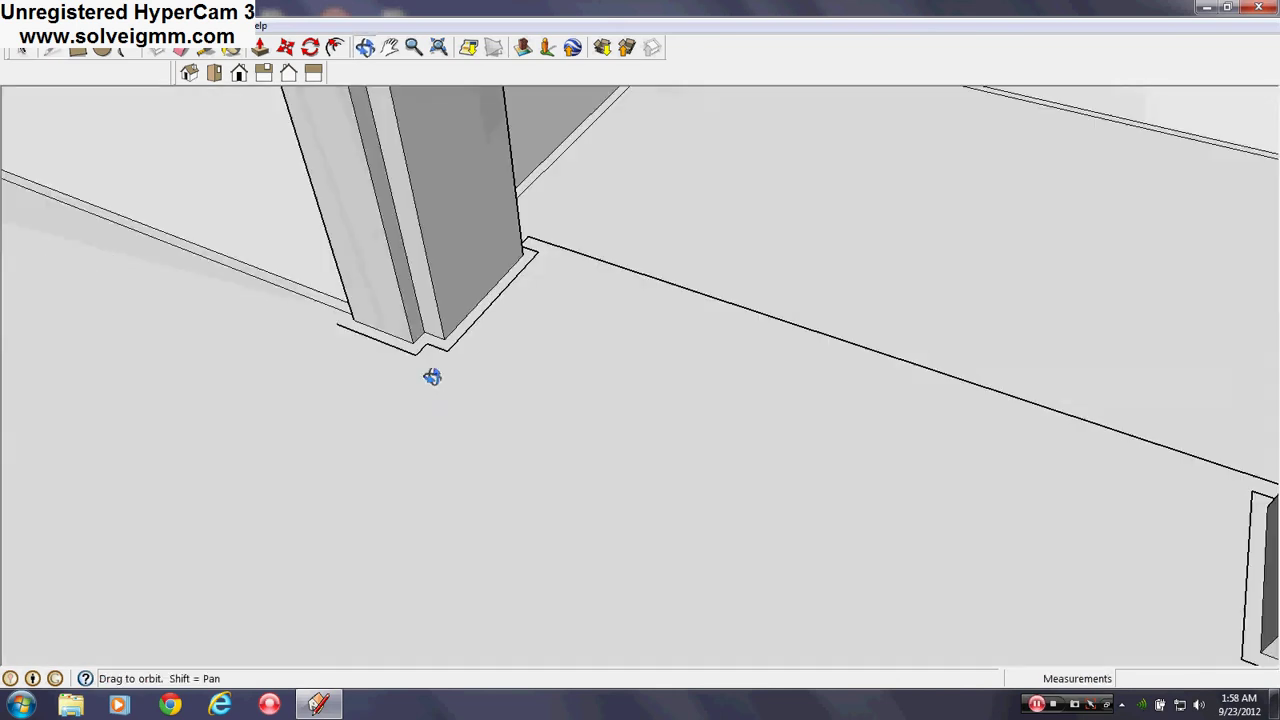
# Erase the short offset segment at the casing's outer edge, plus the connected outline chain left around that casing.
pyautogui.keyDown('shift'); pyautogui.moveTo(735, 492); pyautogui.dragTo(446, 389, button='middle'); pyautogui.keyUp('shift')
pyautogui.scroll(2, 763, 537)
pyautogui.rightClick(749, 546)
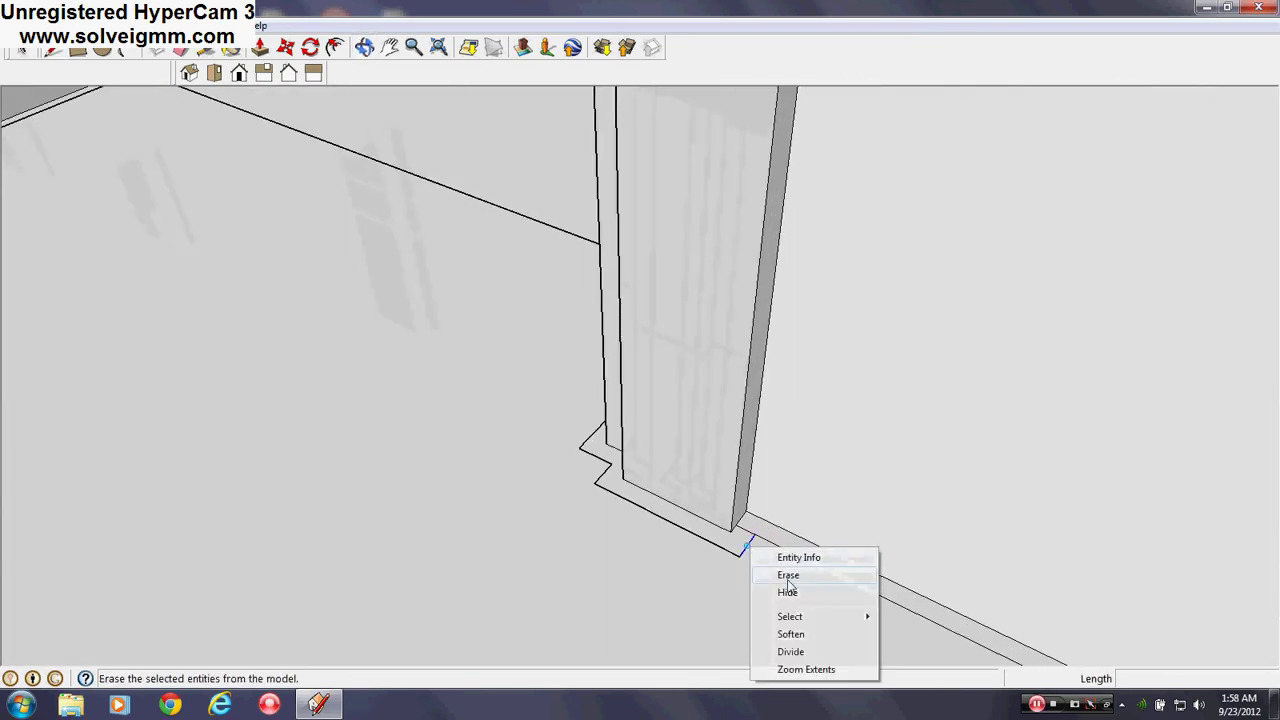
pyautogui.click(768, 574)
pyautogui.rightClick(727, 552)
pyautogui.rightClick(713, 545)
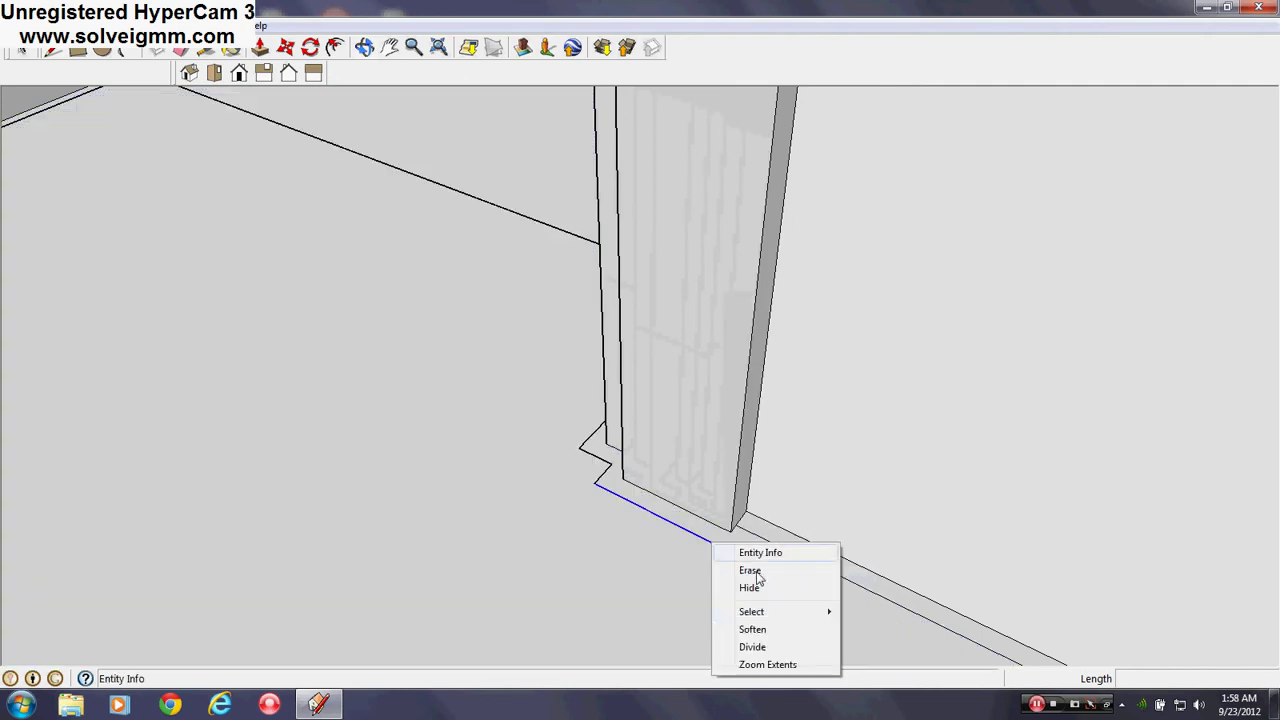
pyautogui.moveTo(780, 613)
pyautogui.click(905, 632)
pyautogui.scroll(-6, 803, 616)
pyautogui.press('Delete')
# Draw a 1/2" line from the wall-base outline's corner to the side of the doorway casing.
pyautogui.scroll(-2, 588, 457)
pyautogui.moveTo(588, 457); pyautogui.dragTo(593, 517, button='middle')
pyautogui.scroll(-4, 677, 418)
pyautogui.moveTo(977, 500)
pyautogui.mouseDown(button='middle')
pyautogui.moveTo(426, 457)
pyautogui.moveTo(606, 595)
pyautogui.moveTo(581, 494)
pyautogui.moveTo(545, 440)
pyautogui.mouseUp(button='middle')
pyautogui.scroll(4, 545, 440)
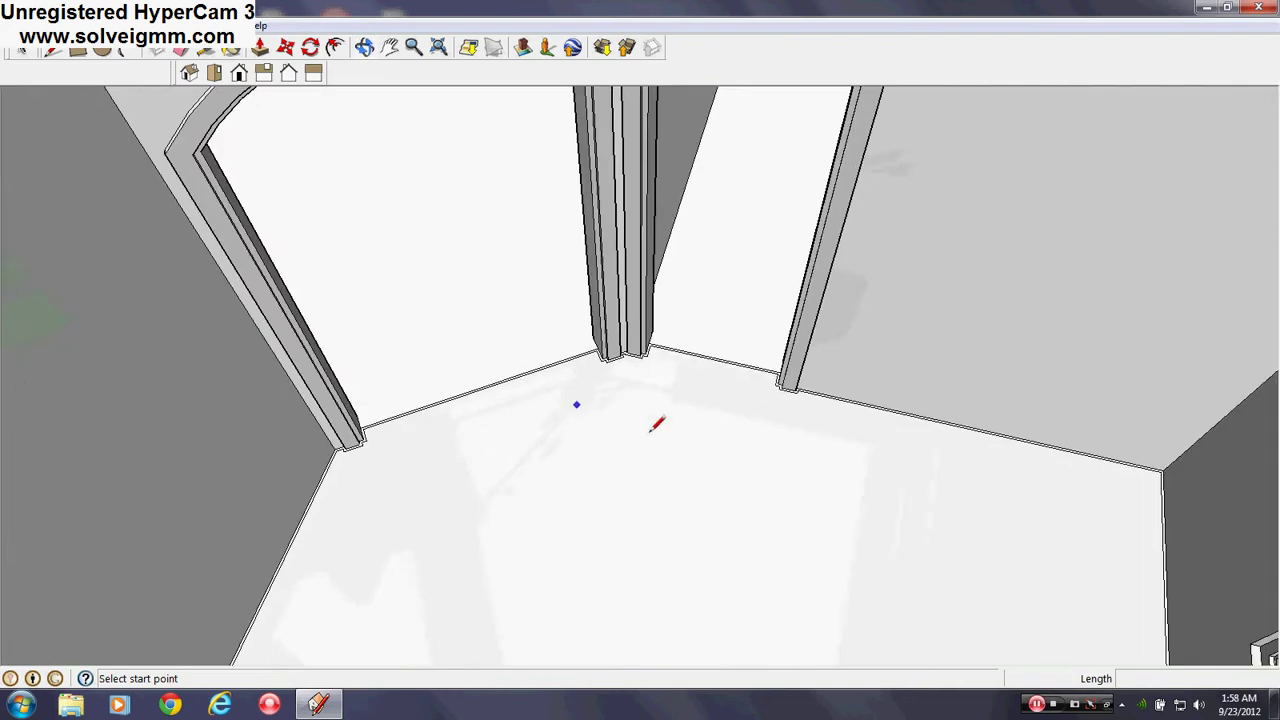
pyautogui.moveTo(646, 432); pyautogui.dragTo(545, 485, button='middle')
pyautogui.scroll(3, 901, 448)
pyautogui.scroll(8, 720, 425)
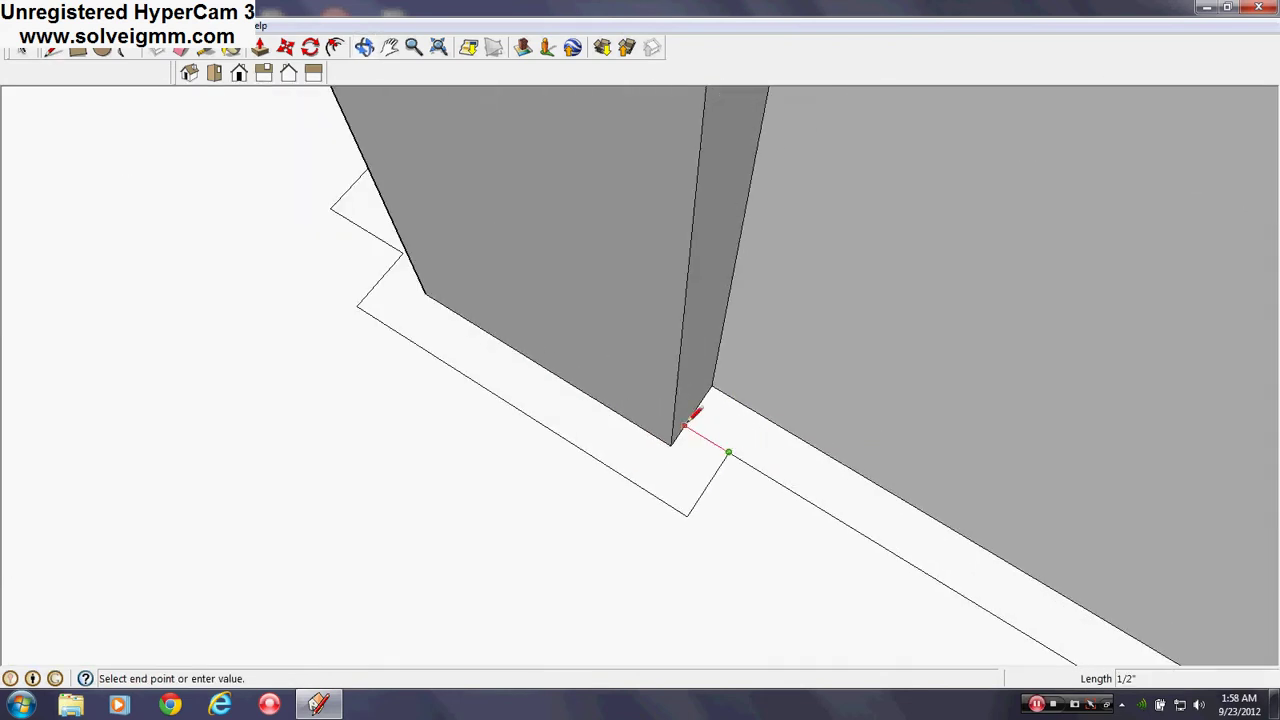
pyautogui.click(685, 426)
# Extend the wall-base outline 5/8" to the side of the facing casing in the corner between the two openings.
pyautogui.scroll(-8, 801, 491)
pyautogui.moveTo(306, 188); pyautogui.dragTo(1163, 603, button='middle')
pyautogui.scroll(4, 570, 266)
pyautogui.scroll(3, 853, 413)
pyautogui.moveTo(643, 337); pyautogui.dragTo(703, 367, button='middle')
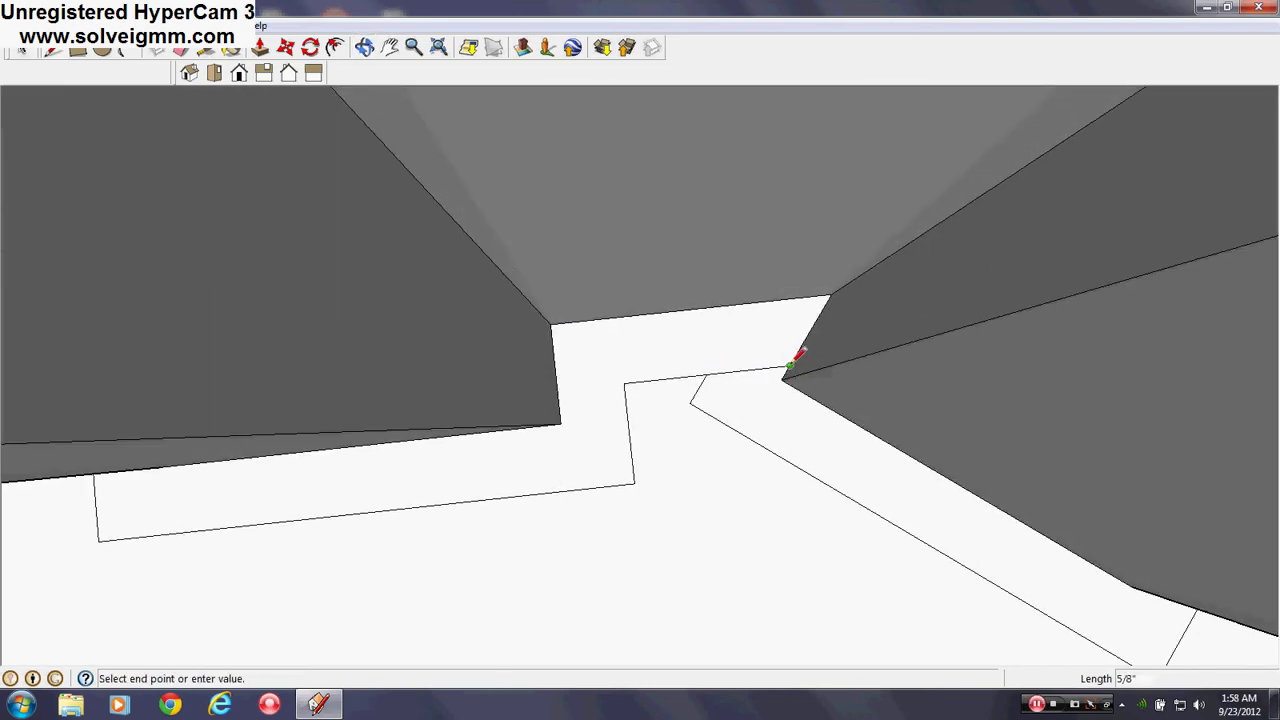
pyautogui.moveTo(790, 456); pyautogui.dragTo(711, 320, button='middle')
# Draw a 1/2" line from the outline's corner to the arch casing and erase the short offset segment beside it.
pyautogui.scroll(-5, 711, 320)
pyautogui.keyDown('shift'); pyautogui.moveTo(345, 343); pyautogui.dragTo(1185, 369, button='middle'); pyautogui.keyUp('shift')
pyautogui.keyDown('shift'); pyautogui.moveTo(437, 261); pyautogui.dragTo(1100, 368, button='middle'); pyautogui.keyUp('shift')
pyautogui.keyDown('shift'); pyautogui.moveTo(414, 382); pyautogui.dragTo(1047, 312, button='middle'); pyautogui.keyUp('shift')
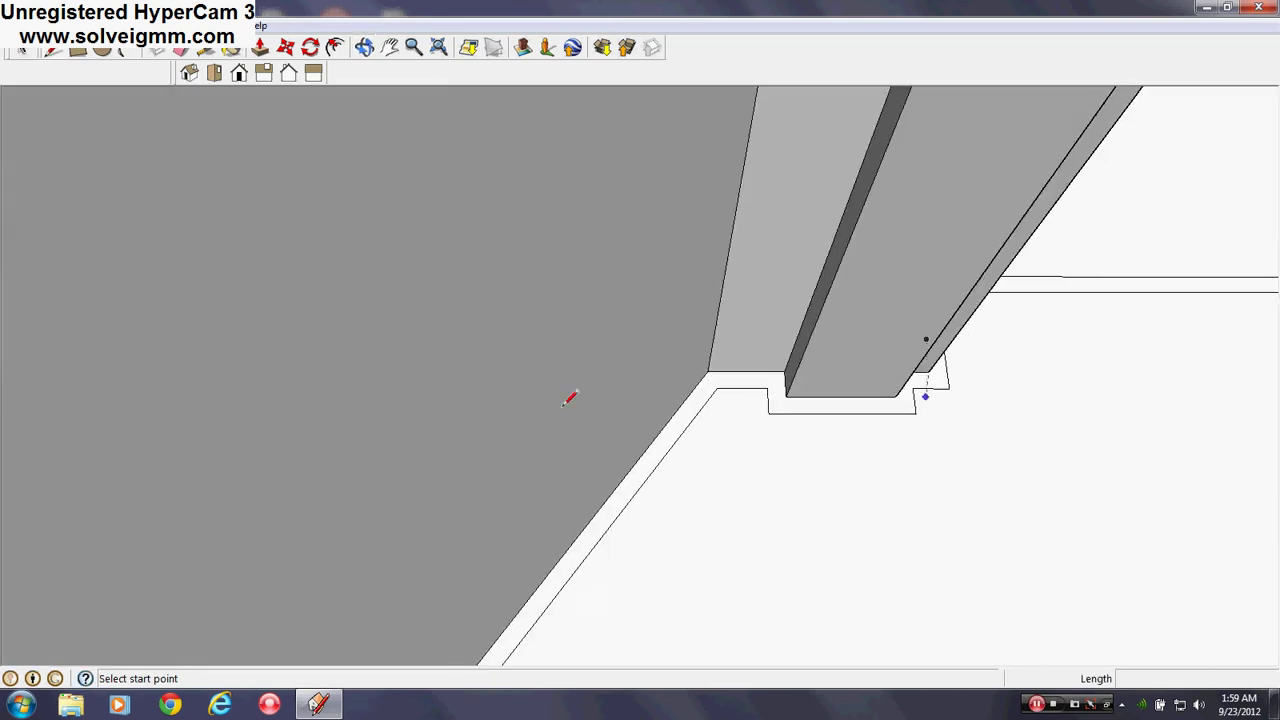
pyautogui.scroll(6, 780, 375)
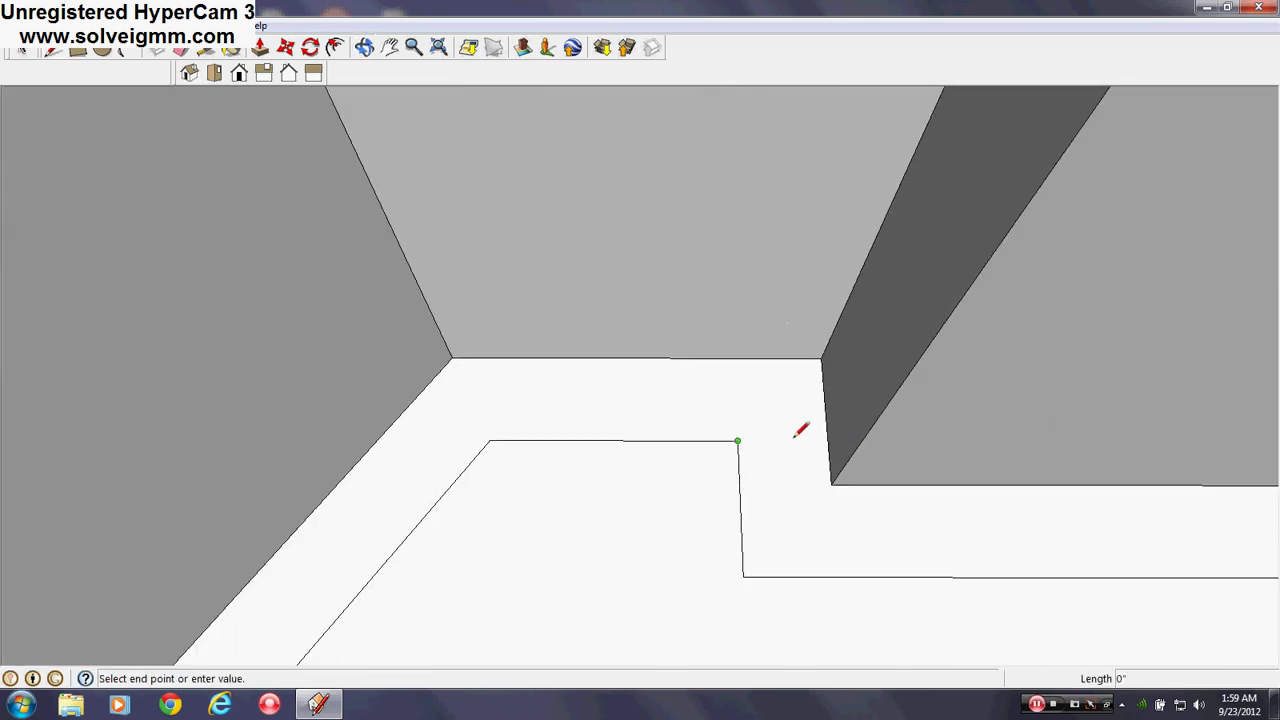
pyautogui.rightClick(740, 484)
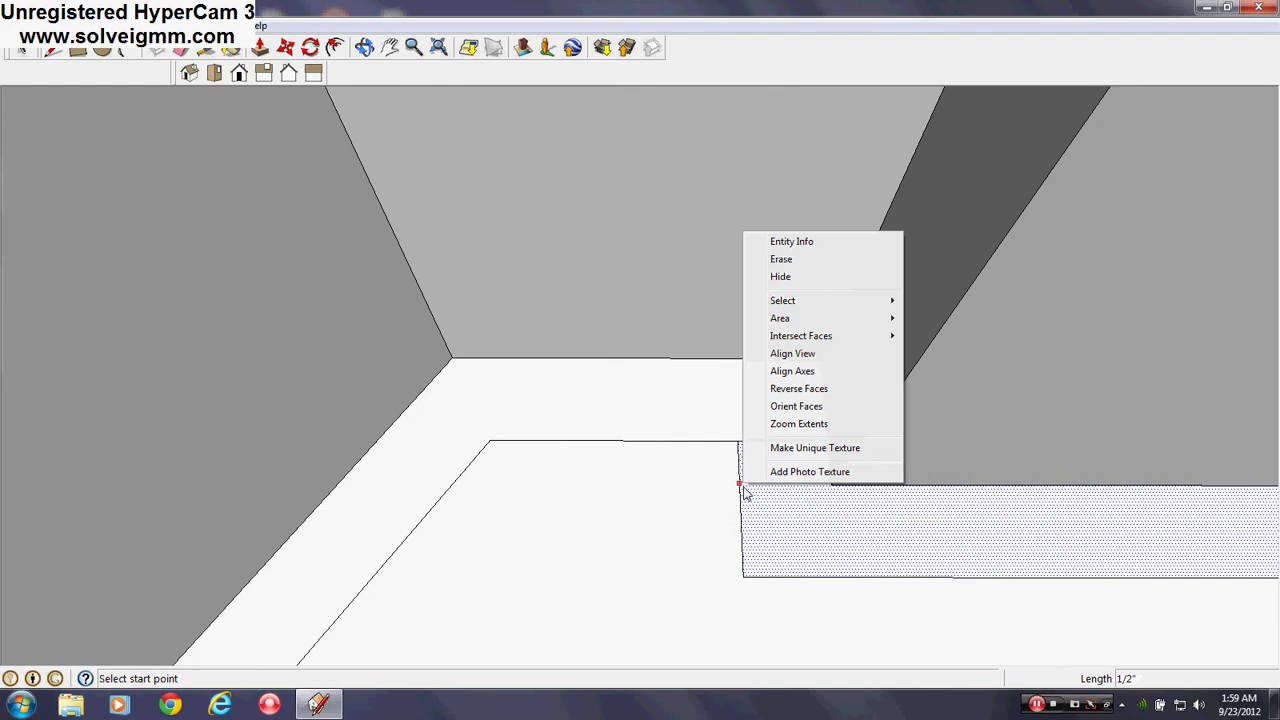
pyautogui.rightClick(740, 500)
pyautogui.rightClick(742, 524)
pyautogui.click(768, 551)
# Extend the arch casing's outline about 1 3/16" to meet the neighbouring casing's outline and erase the leftover corner segments.
pyautogui.moveTo(766, 538); pyautogui.dragTo(890, 400, button='middle')
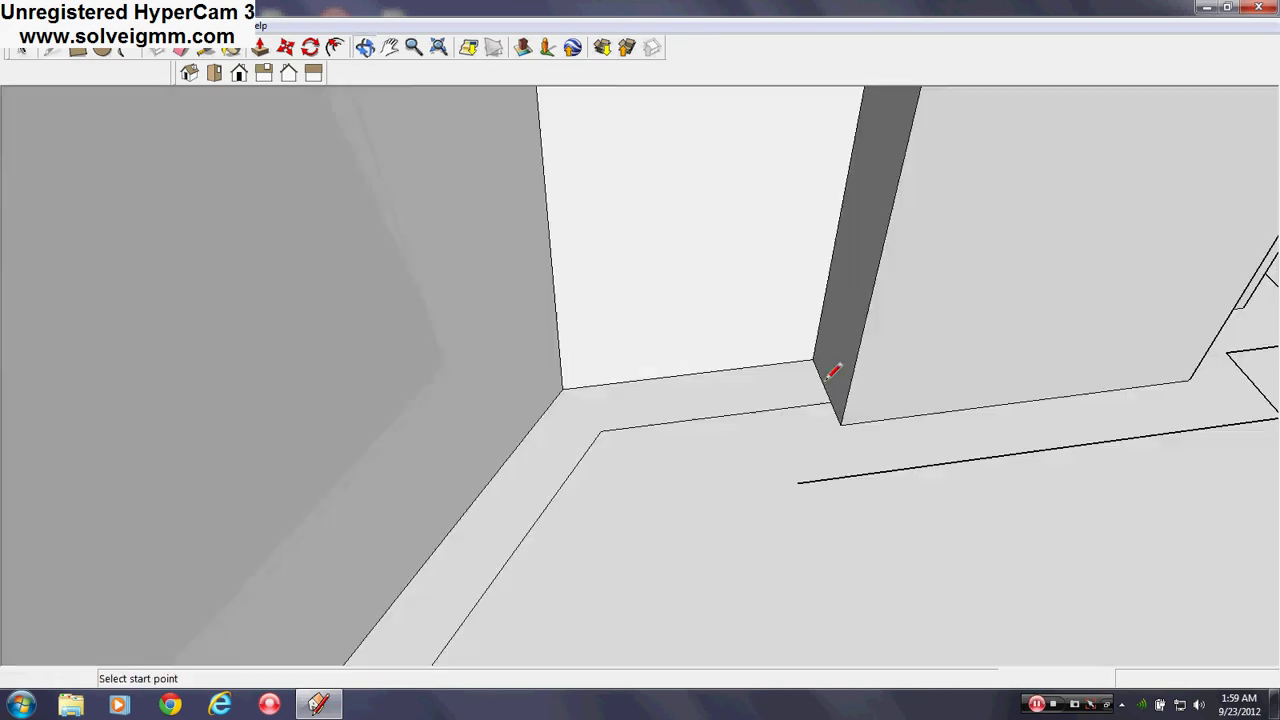
pyautogui.keyDown('shift'); pyautogui.moveTo(1145, 348); pyautogui.dragTo(185, 415, button='middle'); pyautogui.keyUp('shift')
pyautogui.keyDown('shift'); pyautogui.moveTo(1085, 370); pyautogui.dragTo(240, 585, button='middle'); pyautogui.keyUp('shift')
pyautogui.scroll(-4, 1103, 403)
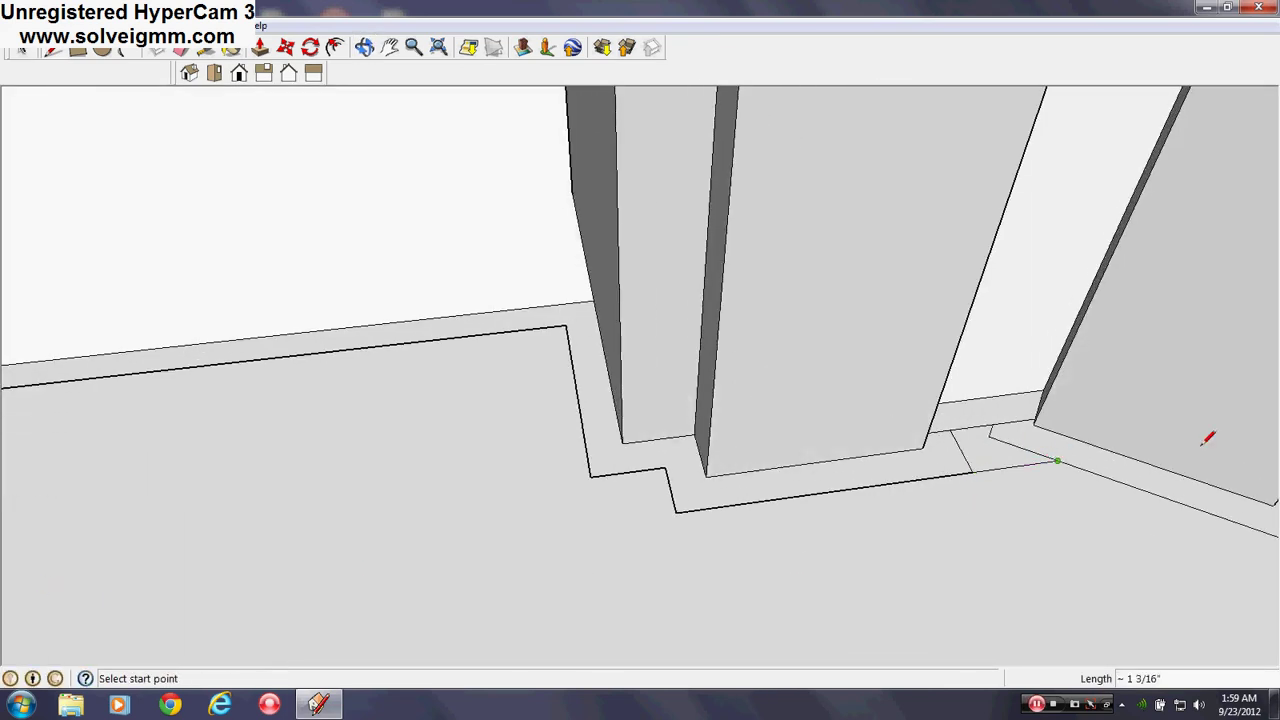
pyautogui.scroll(2, 1260, 441)
pyautogui.press('e')
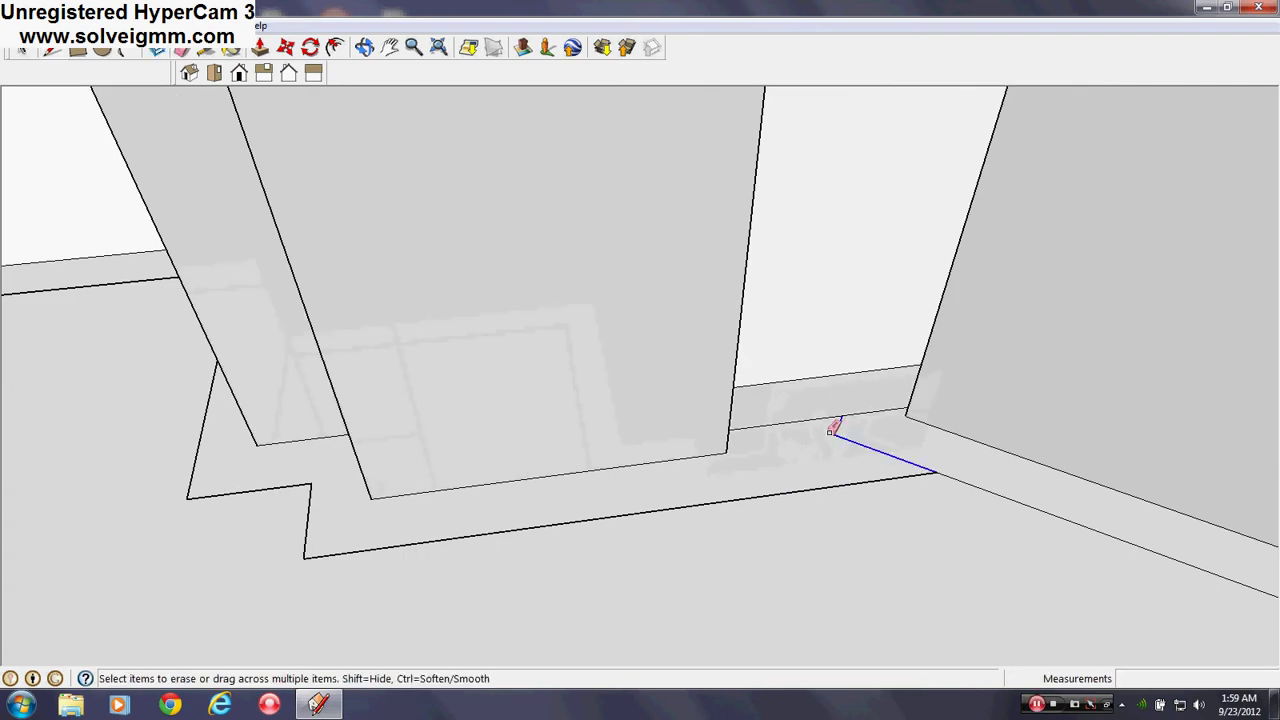
# Erase the whole connected offset outline remaining around the neighbouring doorway's far casing.
pyautogui.scroll(-3, 790, 436)
pyautogui.moveTo(906, 477)
pyautogui.mouseDown(button='middle')
pyautogui.moveTo(474, 403)
pyautogui.moveTo(480, 340)
pyautogui.moveTo(130, 300)
pyautogui.mouseUp(button='middle')
pyautogui.scroll(-3, 474, 403)
pyautogui.scroll(2, 885, 521)
pyautogui.rightClick(749, 549)
pyautogui.moveTo(809, 624)
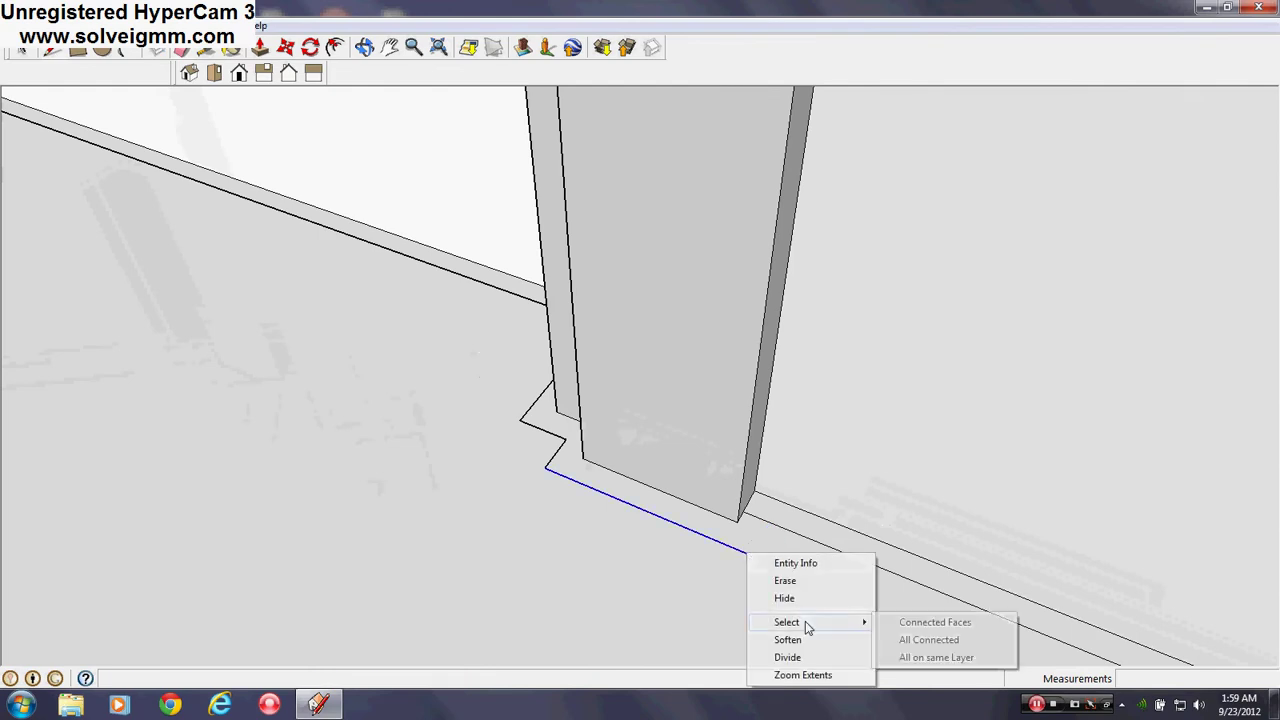
pyautogui.click(930, 637)
# Push/Pull the narrow wall-base strip beside the doorway casing up 4 inches to form a baseboard.
pyautogui.moveTo(930, 637)
pyautogui.mouseDown(button='middle')
pyautogui.moveTo(957, 491)
pyautogui.moveTo(731, 511)
pyautogui.moveTo(357, 337)
pyautogui.moveTo(993, 502)
pyautogui.moveTo(923, 463)
pyautogui.moveTo(563, 514)
pyautogui.moveTo(1006, 580)
pyautogui.moveTo(863, 404)
pyautogui.moveTo(1270, 509)
pyautogui.moveTo(782, 527)
pyautogui.moveTo(963, 431)
pyautogui.moveTo(445, 496)
pyautogui.mouseUp(button='middle')
pyautogui.scroll(-1, 445, 496)
pyautogui.moveTo(803, 449)
pyautogui.mouseDown(button='middle')
pyautogui.moveTo(426, 451)
pyautogui.moveTo(540, 260)
pyautogui.mouseUp(button='middle')
pyautogui.scroll(3, 551, 234)
pyautogui.scroll(3, 868, 341)
pyautogui.moveTo(872, 340)
pyautogui.mouseDown(button='middle')
pyautogui.moveTo(786, 449)
pyautogui.moveTo(929, 517)
pyautogui.moveTo(978, 468)
pyautogui.moveTo(880, 474)
pyautogui.moveTo(777, 443)
pyautogui.moveTo(923, 574)
pyautogui.moveTo(818, 540)
pyautogui.mouseUp(button='middle')
pyautogui.press('l')
pyautogui.moveTo(548, 337); pyautogui.dragTo(800, 443, button='middle')
pyautogui.keyDown('shift'); pyautogui.moveTo(880, 455); pyautogui.dragTo(738, 480, button='middle'); pyautogui.keyUp('shift')
pyautogui.moveTo(846, 534); pyautogui.dragTo(690, 474, button='middle')
pyautogui.click(259, 48)
pyautogui.moveTo(690, 551); pyautogui.dragTo(688, 445)
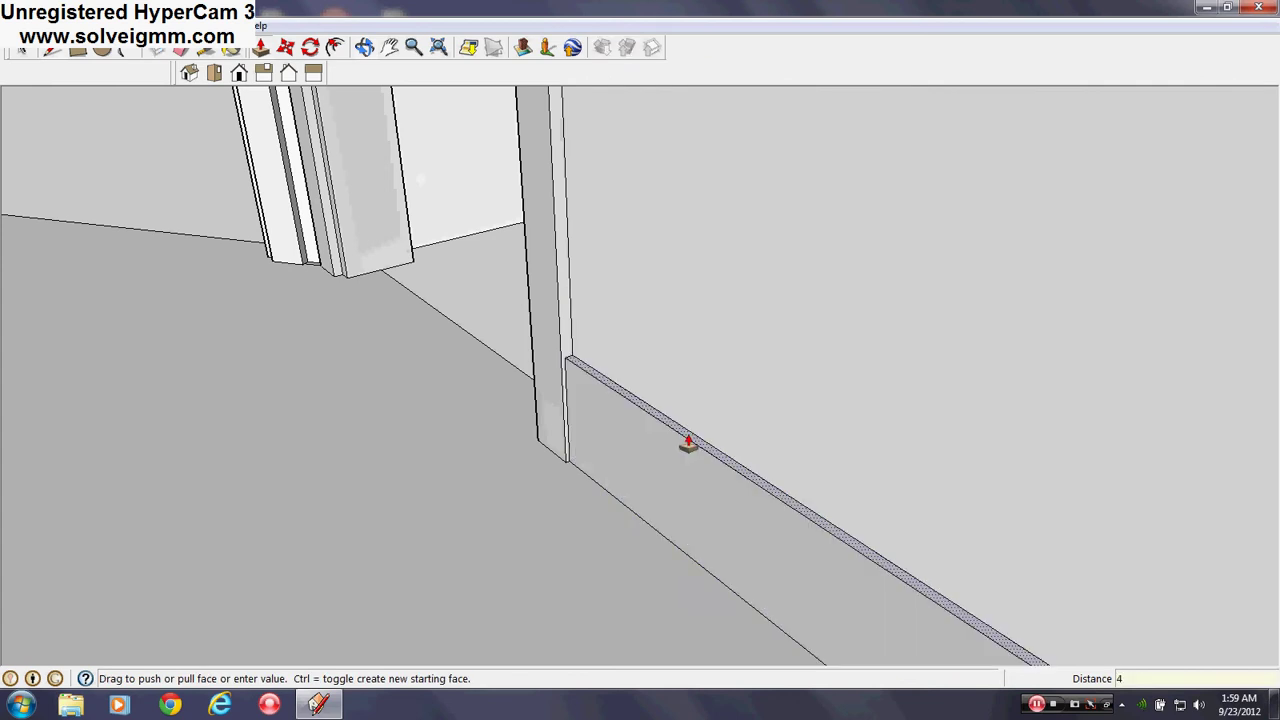
pyautogui.write('4')
pyautogui.press('Return')
# Raise the wall-base strip on the long wall leading to the room corner by the same 4-inch height.
pyautogui.moveTo(686, 443); pyautogui.dragTo(662, 455, button='middle')
pyautogui.scroll(3, 488, 405)
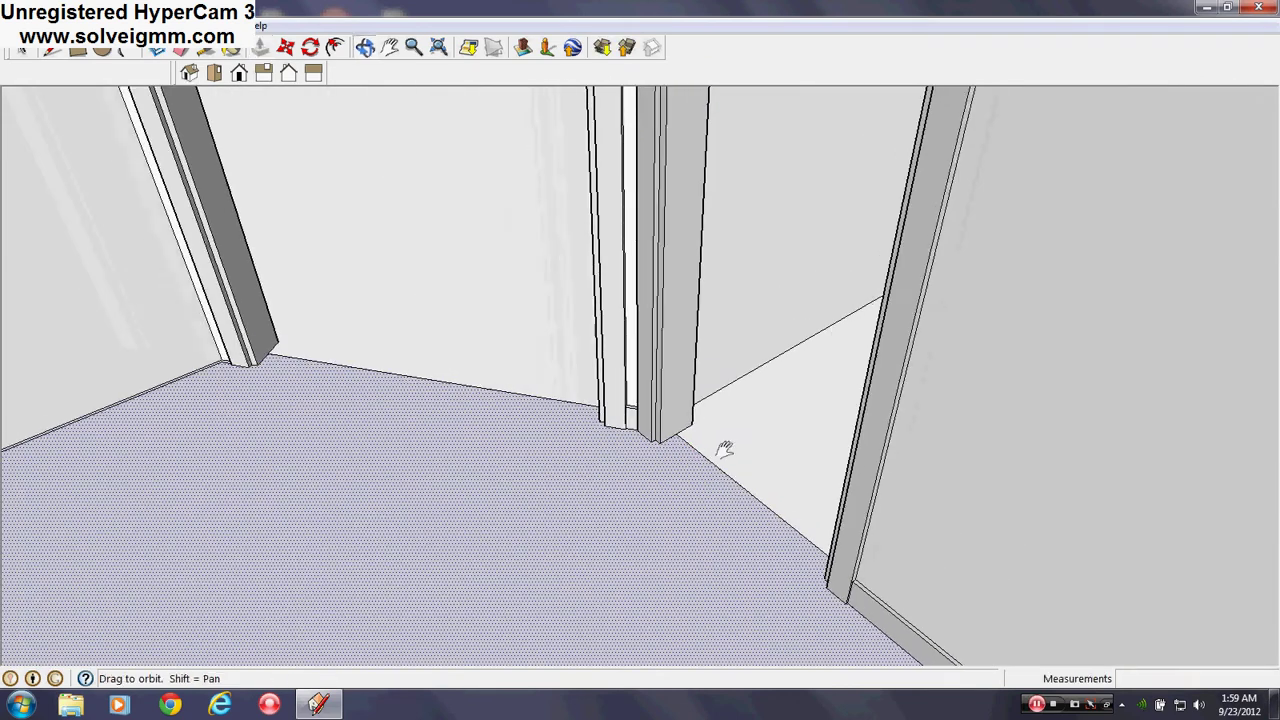
pyautogui.keyDown('shift'); pyautogui.moveTo(874, 473); pyautogui.dragTo(985, 480, button='middle'); pyautogui.keyUp('shift')
pyautogui.scroll(4, 578, 420)
pyautogui.doubleClick(571, 409)
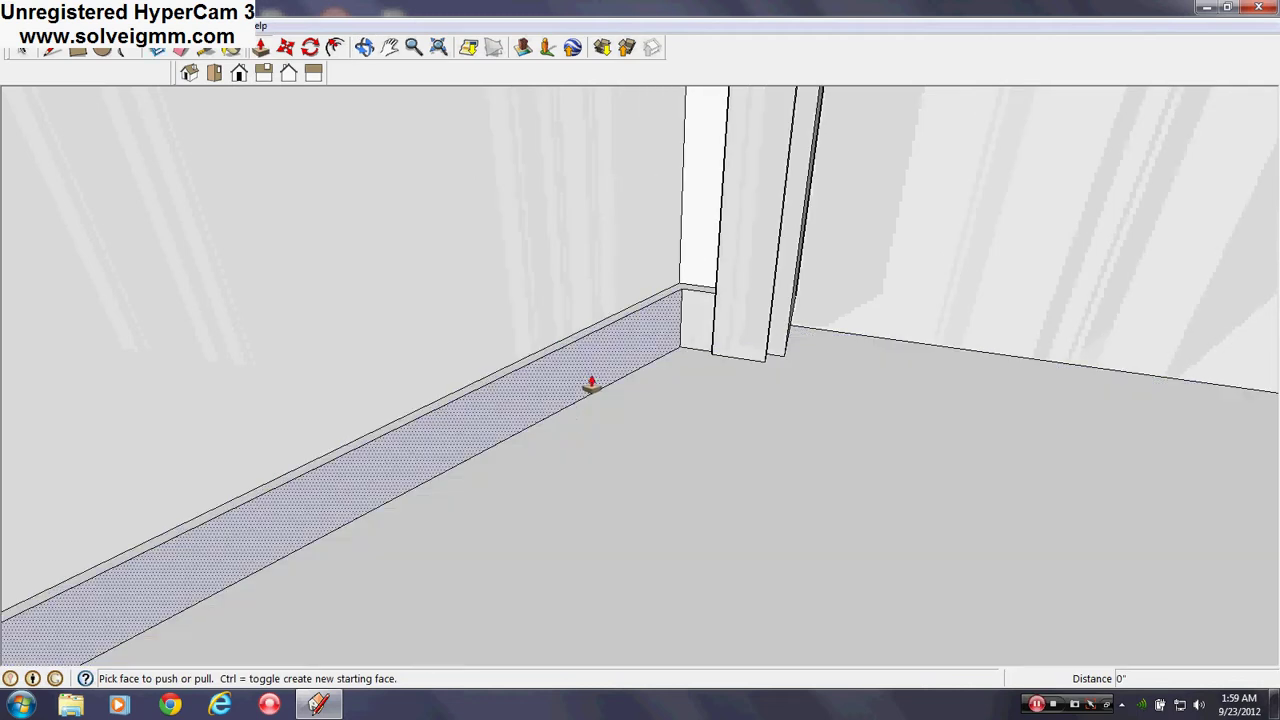
# Raise the wall-base strip beside the panelled door's casing to the same baseboard height.
pyautogui.scroll(-10, 580, 357)
pyautogui.moveTo(580, 357); pyautogui.dragTo(740, 470, button='middle')
pyautogui.scroll(3, 908, 337)
pyautogui.scroll(2, 674, 263)
pyautogui.scroll(3, 560, 170)
pyautogui.moveTo(699, 233); pyautogui.dragTo(789, 476, button='middle')
pyautogui.scroll(3, 789, 476)
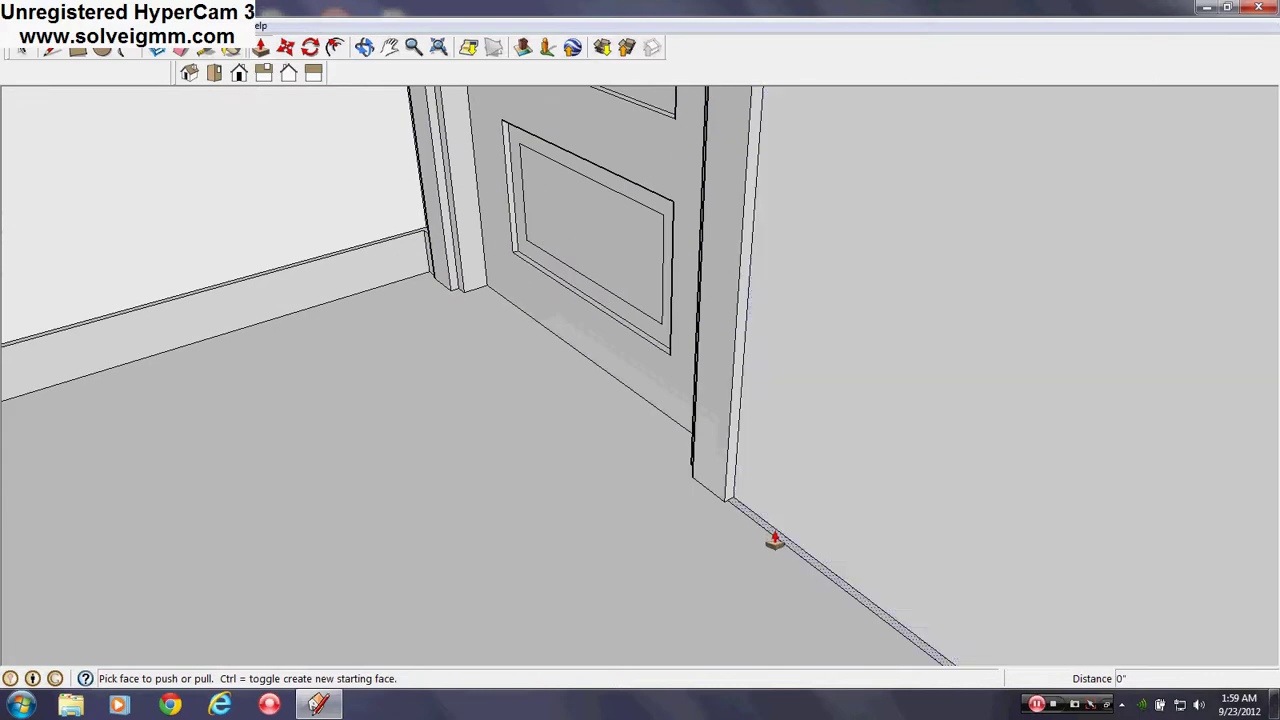
pyautogui.scroll(-10, 653, 440)
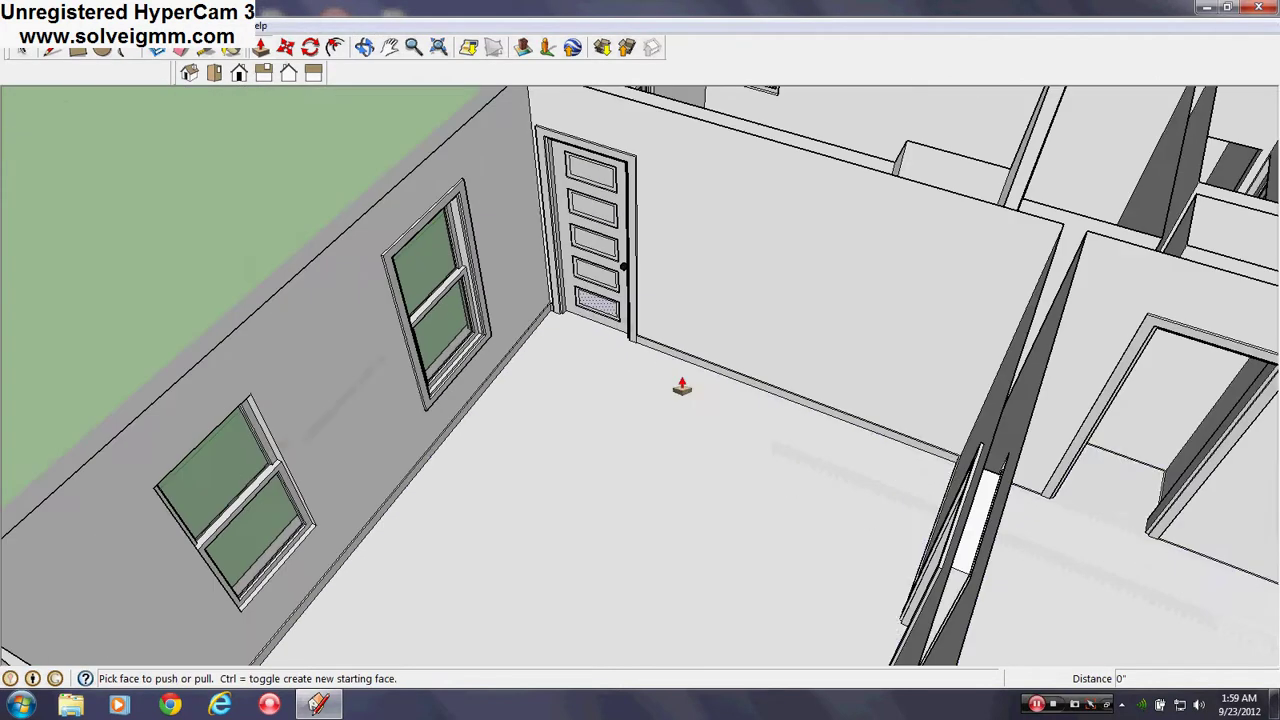
# Repeat the baseboard extrusion on the wall strips that start at the next doorway casings.
pyautogui.scroll(10, 833, 443)
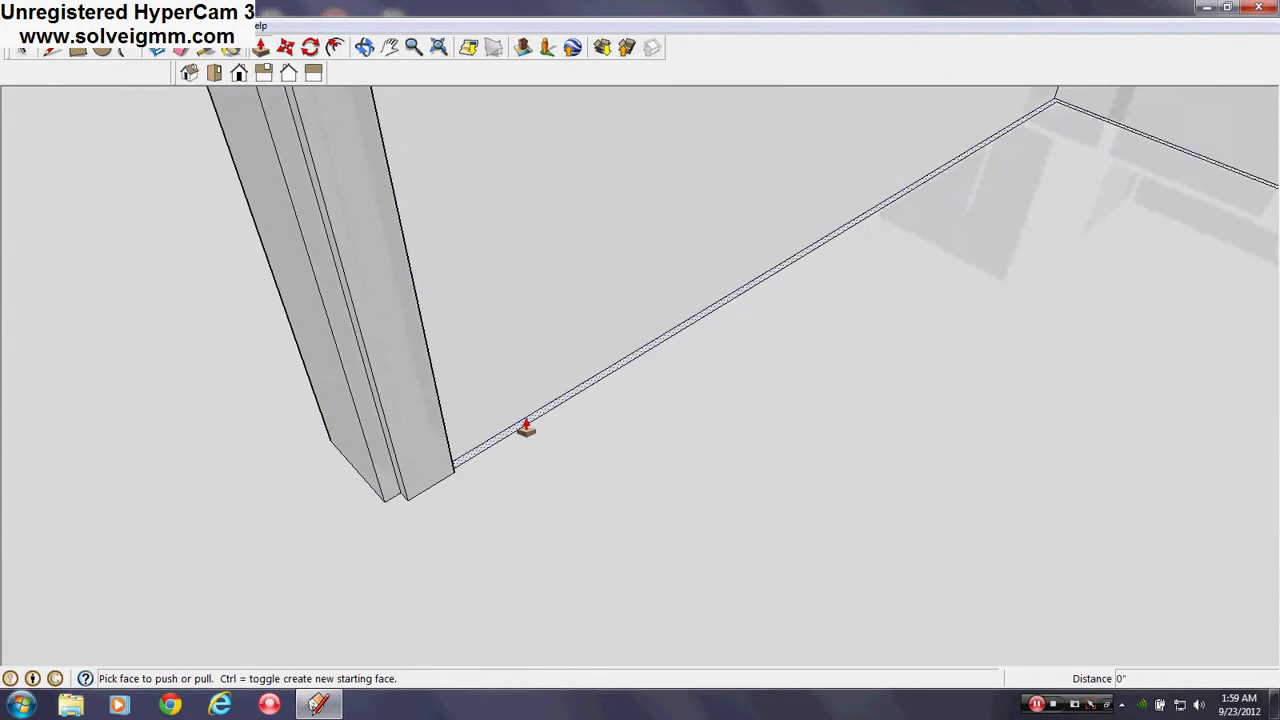
pyautogui.scroll(-5, 506, 437)
pyautogui.scroll(5, 809, 434)
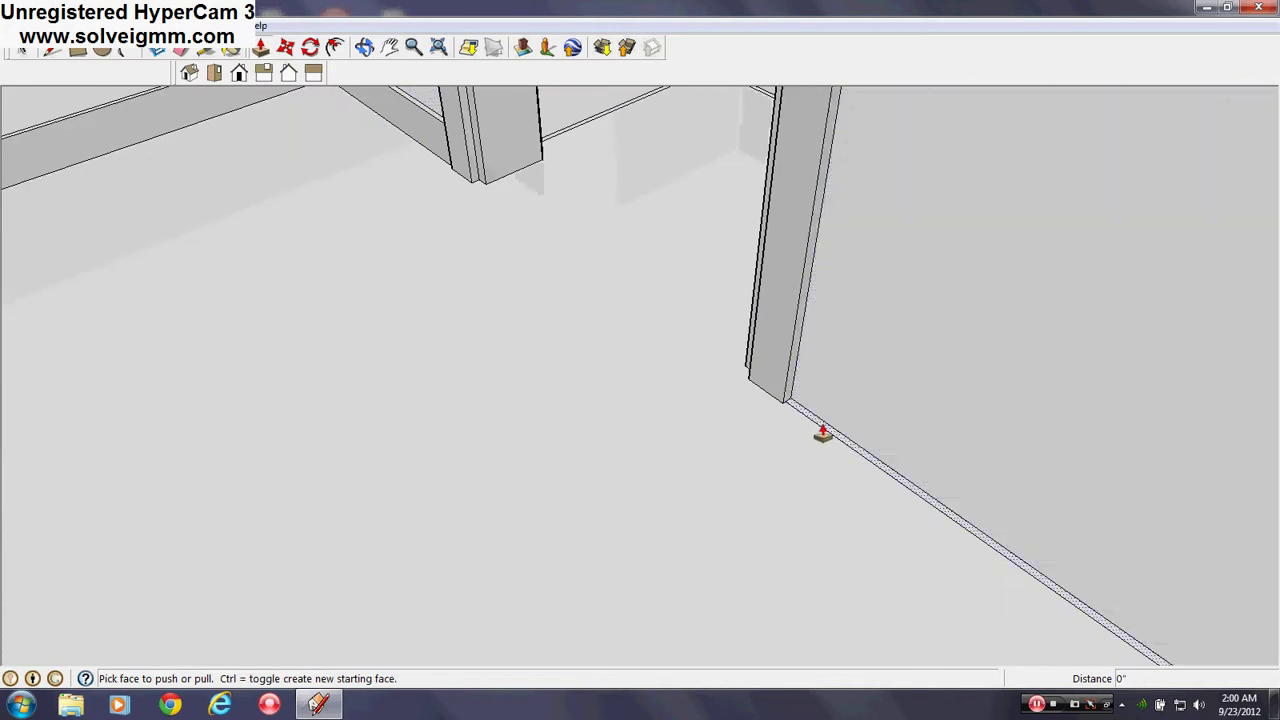
pyautogui.scroll(-4, 748, 380)
pyautogui.scroll(4, 860, 486)
# Raise the short wall strip between the room corner and the doorway casing to the same baseboard height.
pyautogui.moveTo(860, 486); pyautogui.dragTo(655, 418, button='middle')
pyautogui.click(906, 494)
pyautogui.moveTo(905, 497); pyautogui.dragTo(674, 451, button='middle')
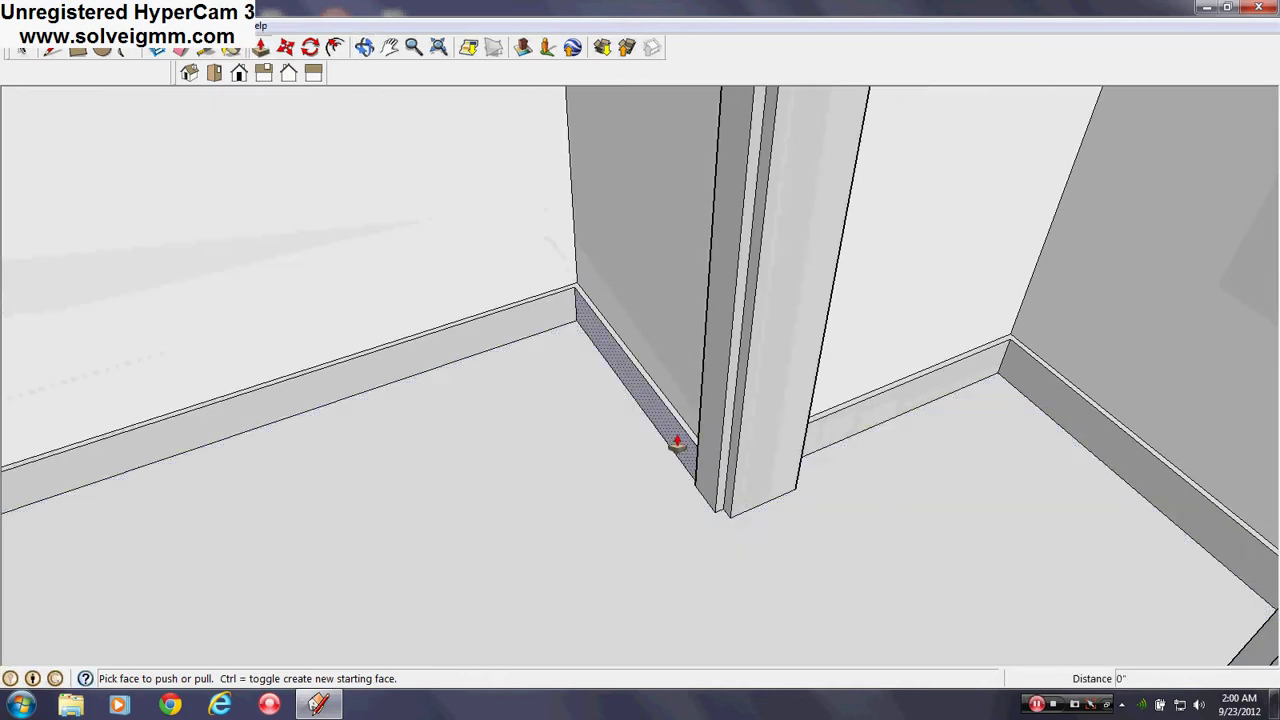
pyautogui.scroll(-8, 677, 443)
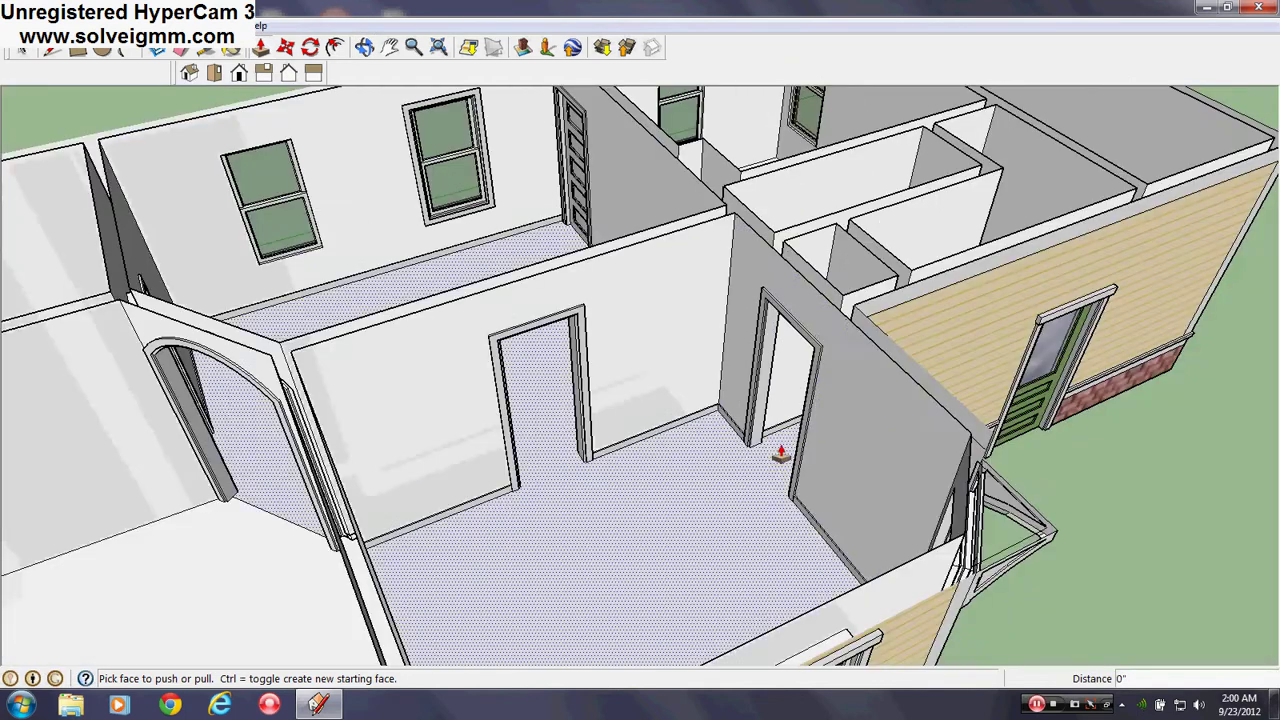
# Examine the baseboards and floor edges around the arch, doorways and adjoining rooms.
pyautogui.moveTo(777, 446); pyautogui.dragTo(1050, 446, button='middle')
pyautogui.scroll(-4, 537, 503)
pyautogui.scroll(3, 597, 474)
pyautogui.moveTo(597, 474); pyautogui.dragTo(880, 480, button='middle')
pyautogui.scroll(3, 886, 366)
pyautogui.click(50, 55)
pyautogui.scroll(-3, 686, 380)
pyautogui.scroll(5, 512, 356)
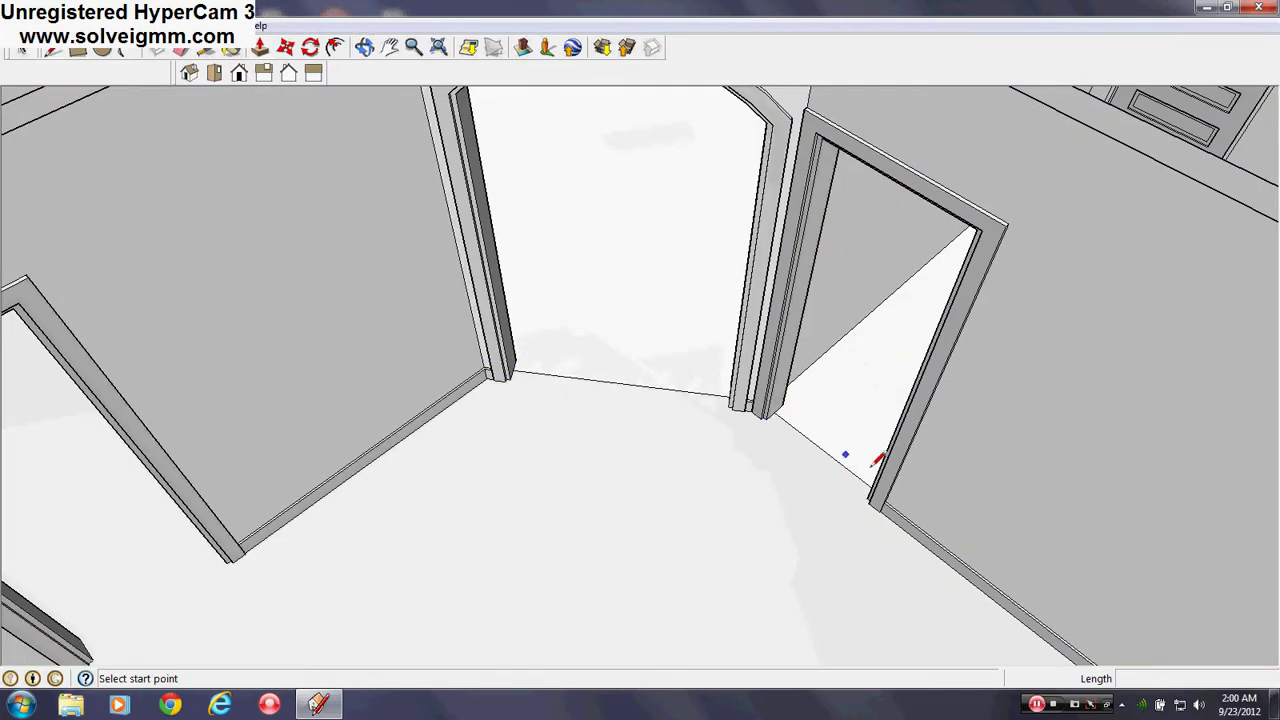
pyautogui.moveTo(871, 468); pyautogui.dragTo(560, 470, button='middle')
pyautogui.scroll(-4, 646, 411)
pyautogui.scroll(-4, 707, 409)
pyautogui.scroll(4, 709, 502)
pyautogui.scroll(-4, 810, 456)
pyautogui.scroll(-3, 660, 450)
pyautogui.scroll(3, 372, 260)
pyautogui.scroll(3, 690, 362)
pyautogui.moveTo(814, 406)
pyautogui.mouseDown(button='middle')
pyautogui.moveTo(678, 338)
pyautogui.moveTo(1030, 430)
pyautogui.mouseUp(button='middle')
pyautogui.scroll(-4, 690, 350)
pyautogui.scroll(3, 678, 338)
pyautogui.moveTo(735, 412); pyautogui.dragTo(830, 440, button='middle')
# Paint the connected floor of the two rooms with the Wood_Floor_Dark material.
pyautogui.scroll(-3, 923, 471)
pyautogui.scroll(1, 923, 471)
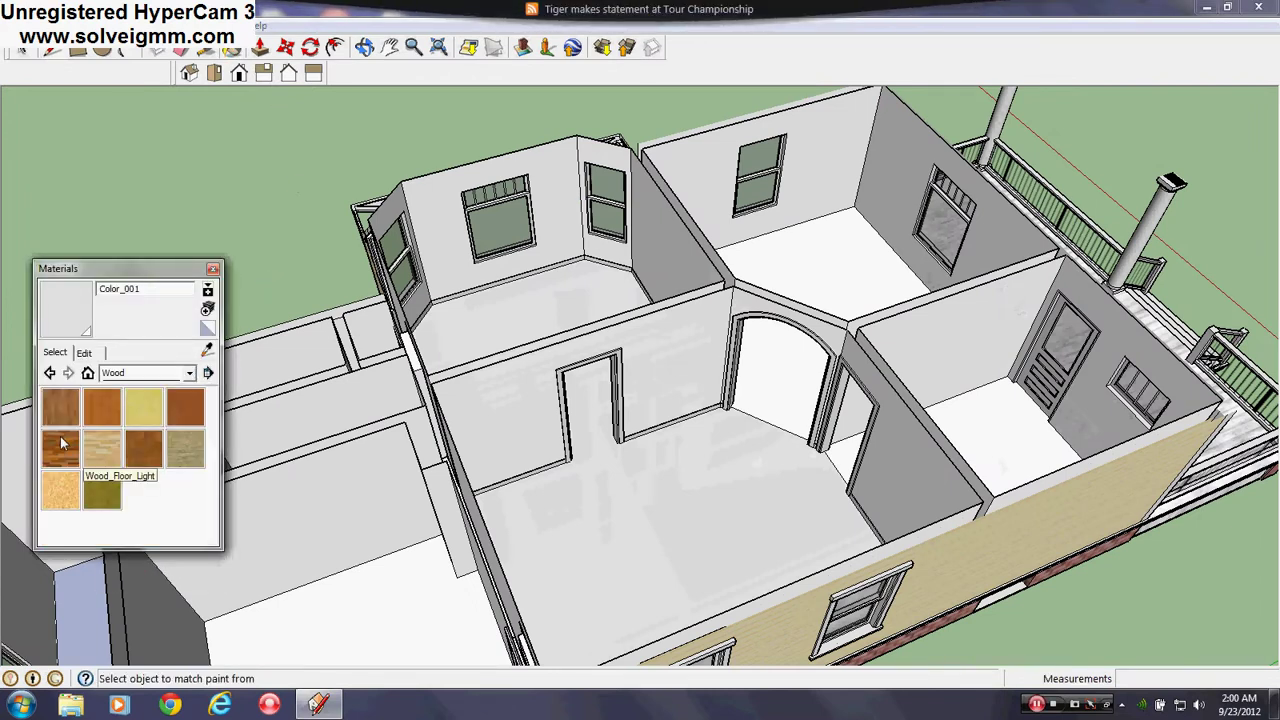
pyautogui.click(701, 527)
# Examine where the painted floor ends at the arch and doorways, then close the materials palette.
pyautogui.moveTo(734, 525)
pyautogui.mouseDown(button='middle')
pyautogui.moveTo(680, 534)
pyautogui.moveTo(343, 463)
pyautogui.mouseUp(button='middle')
pyautogui.scroll(3, 470, 248)
pyautogui.moveTo(475, 250); pyautogui.dragTo(531, 171, button='middle')
pyautogui.scroll(-3, 560, 230)
pyautogui.scroll(3, 430, 460)
pyautogui.moveTo(430, 460); pyautogui.dragTo(540, 431, button='middle')
pyautogui.scroll(-5, 540, 430)
pyautogui.scroll(4, 694, 491)
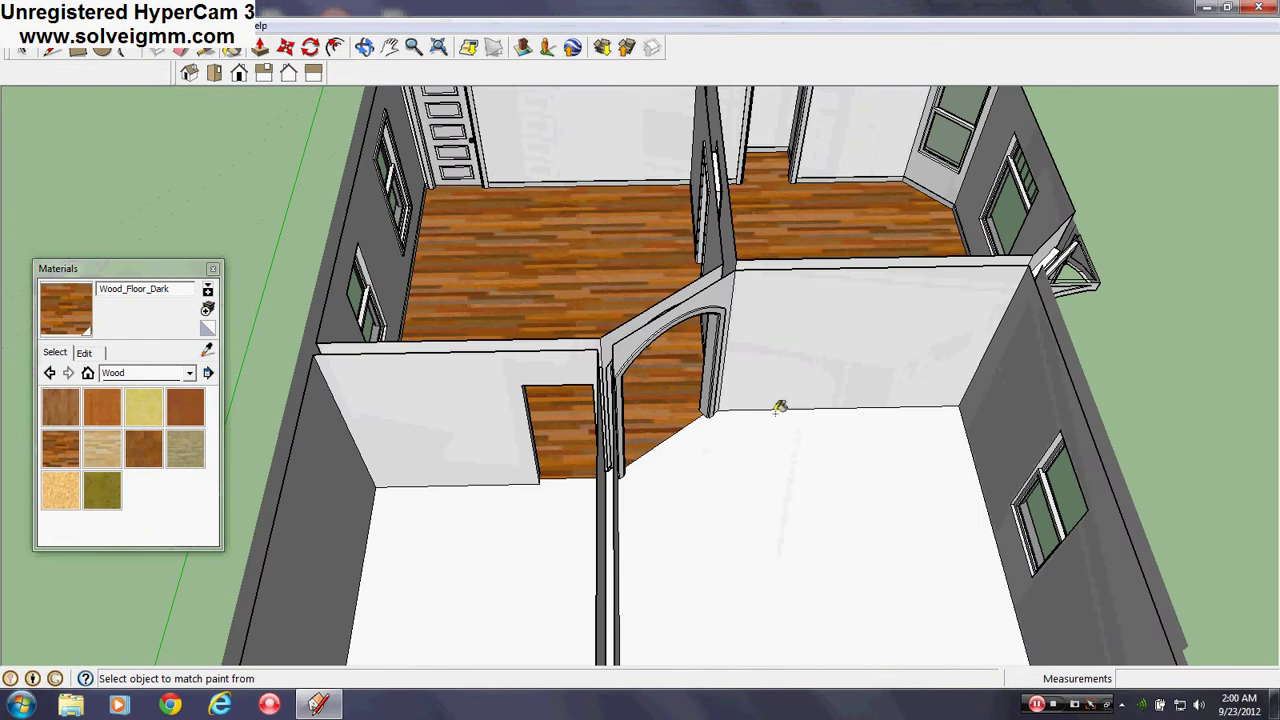
pyautogui.moveTo(862, 437); pyautogui.dragTo(571, 371, button='middle')
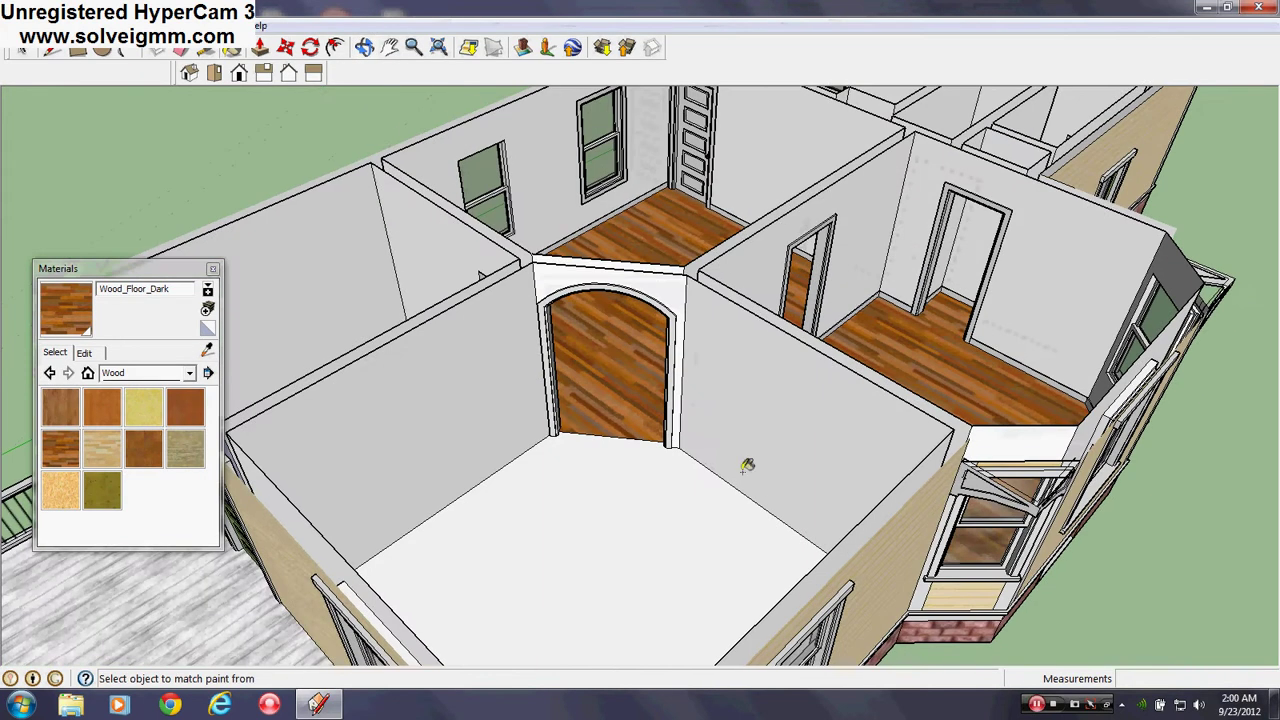
pyautogui.scroll(2, 555, 204)
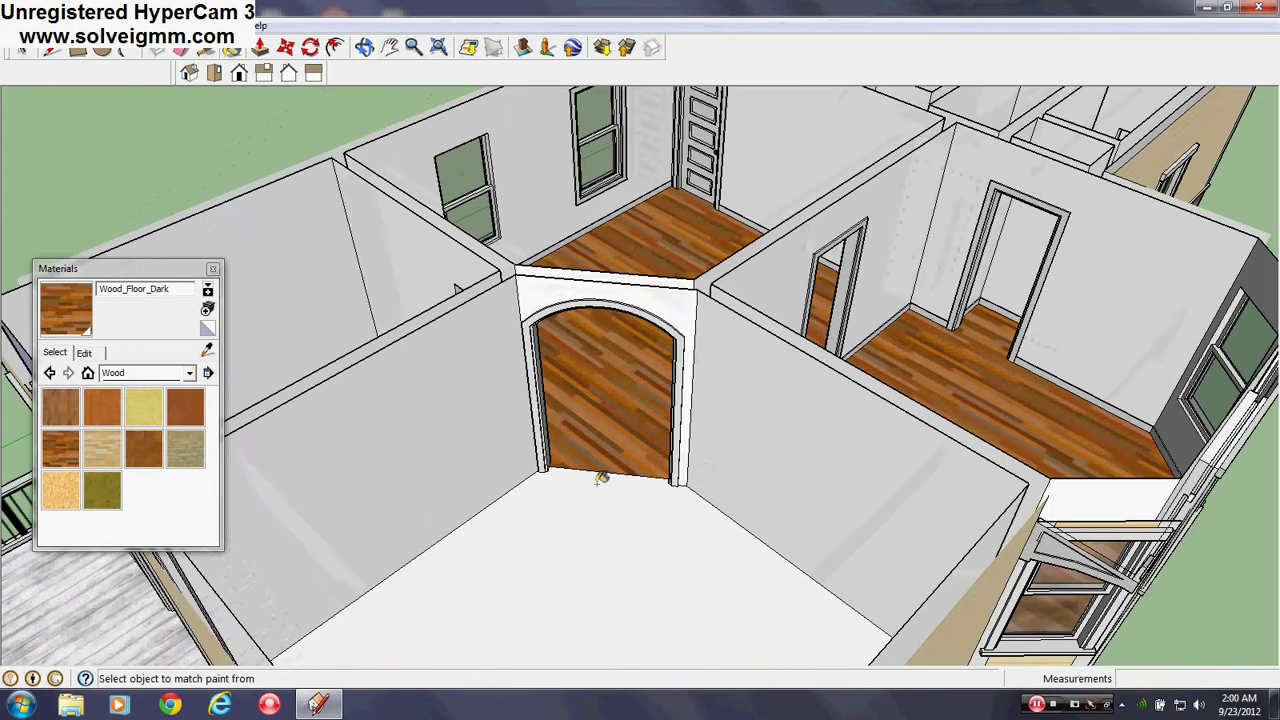
pyautogui.moveTo(489, 419); pyautogui.dragTo(980, 552, button='middle')
pyautogui.moveTo(760, 530)
pyautogui.mouseDown(button='middle')
pyautogui.moveTo(1048, 477)
pyautogui.moveTo(1110, 500)
pyautogui.mouseUp(button='middle')
pyautogui.scroll(3, 620, 420)
pyautogui.moveTo(600, 460)
pyautogui.mouseDown(button='middle')
pyautogui.moveTo(735, 497)
pyautogui.moveTo(823, 366)
pyautogui.moveTo(770, 410)
pyautogui.mouseUp(button='middle')
pyautogui.scroll(-3, 735, 497)
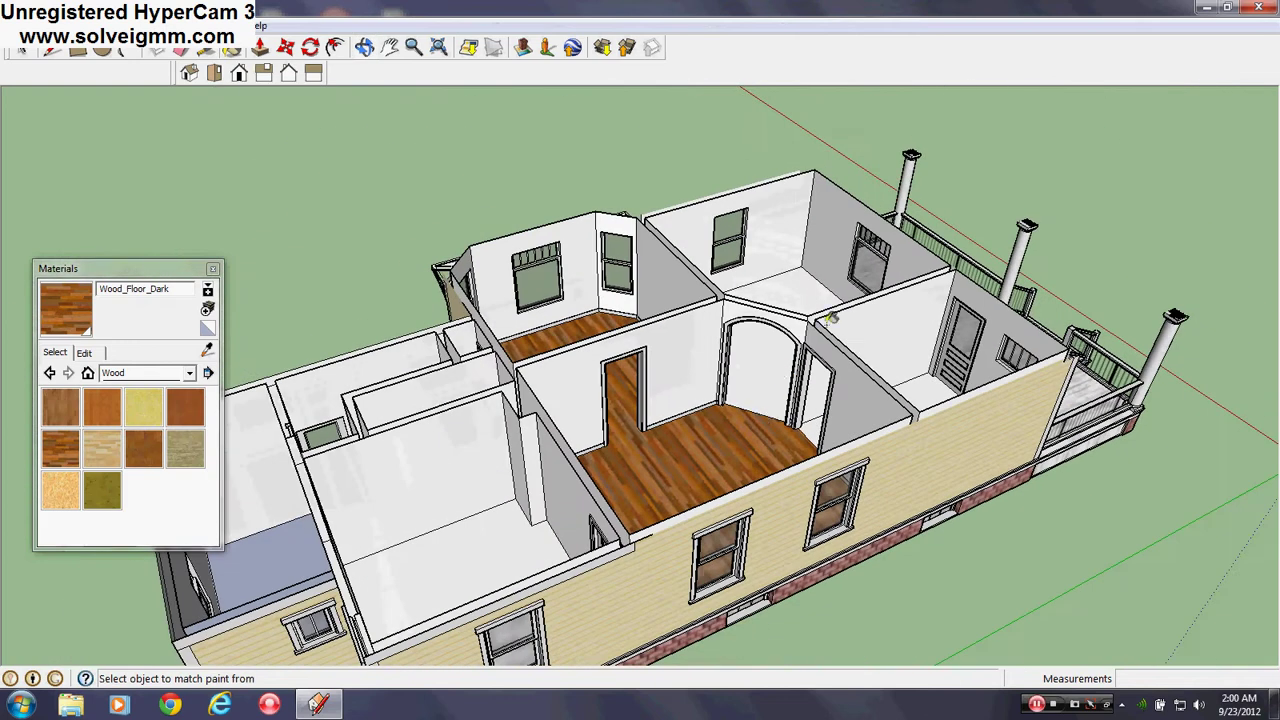
pyautogui.scroll(3, 750, 403)
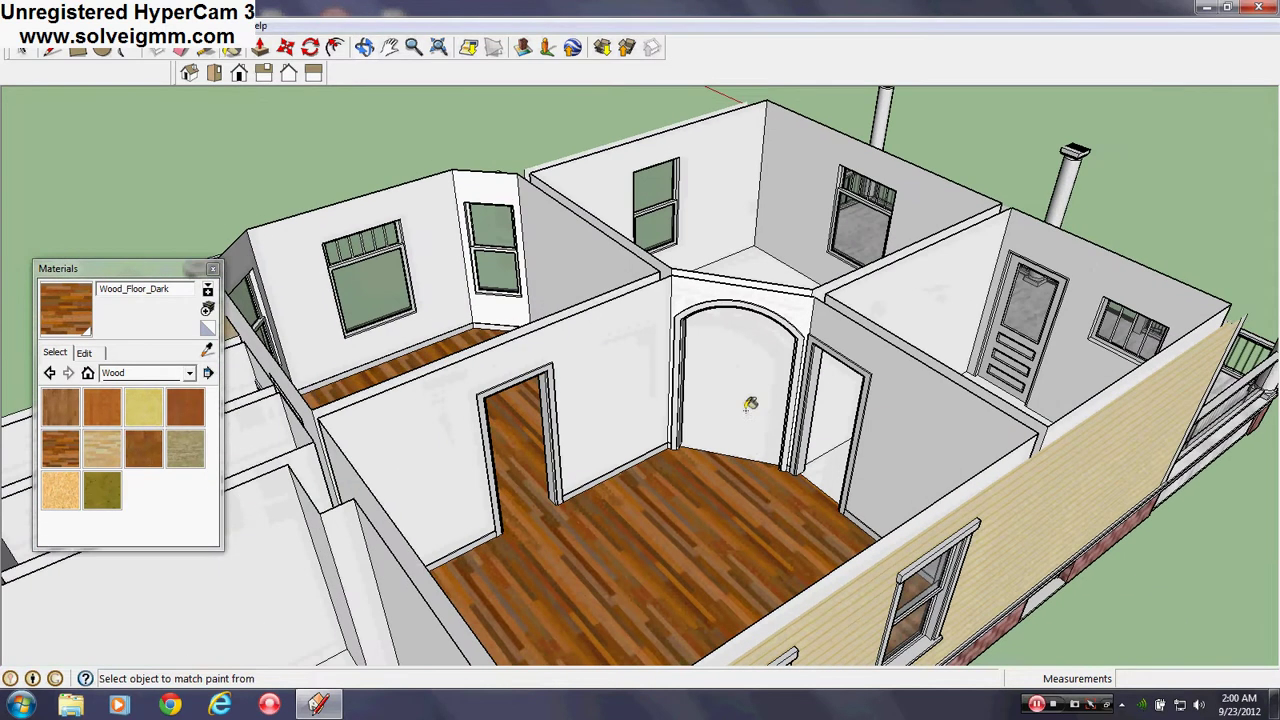
pyautogui.click(213, 269)
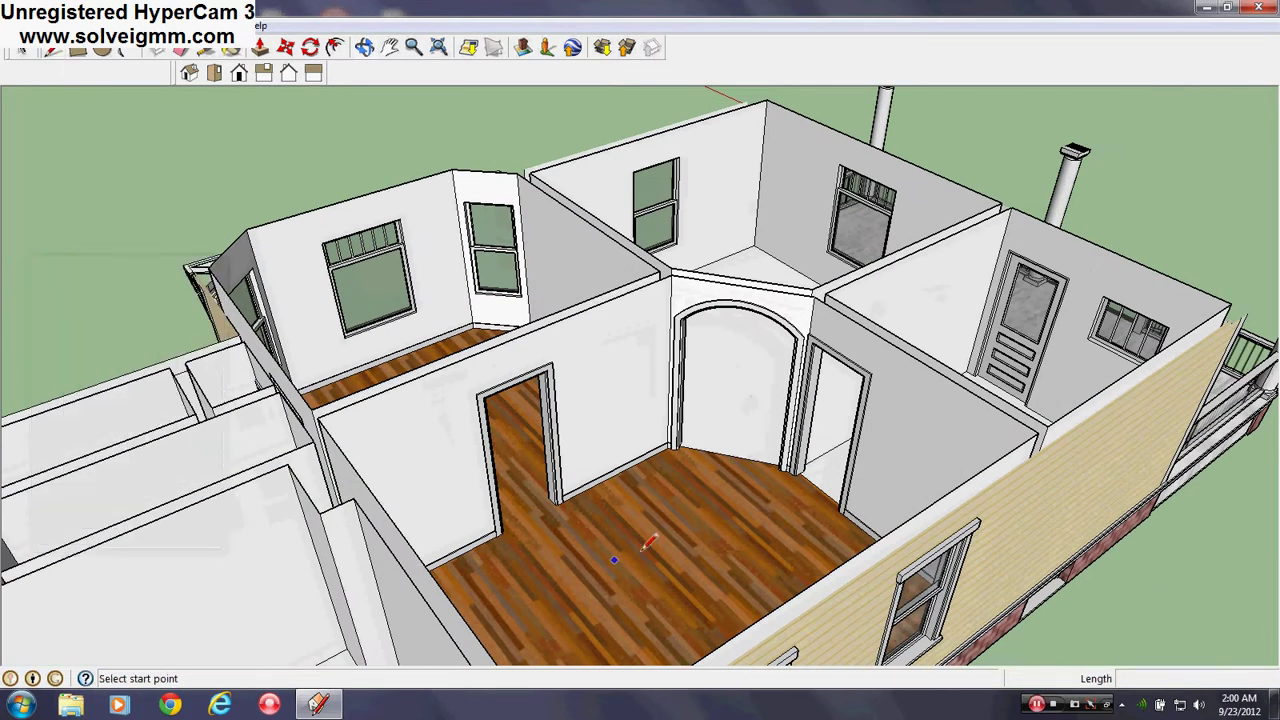
# Look over the wood floor and baseboards in both finished rooms from several angles.
pyautogui.scroll(3, 655, 540)
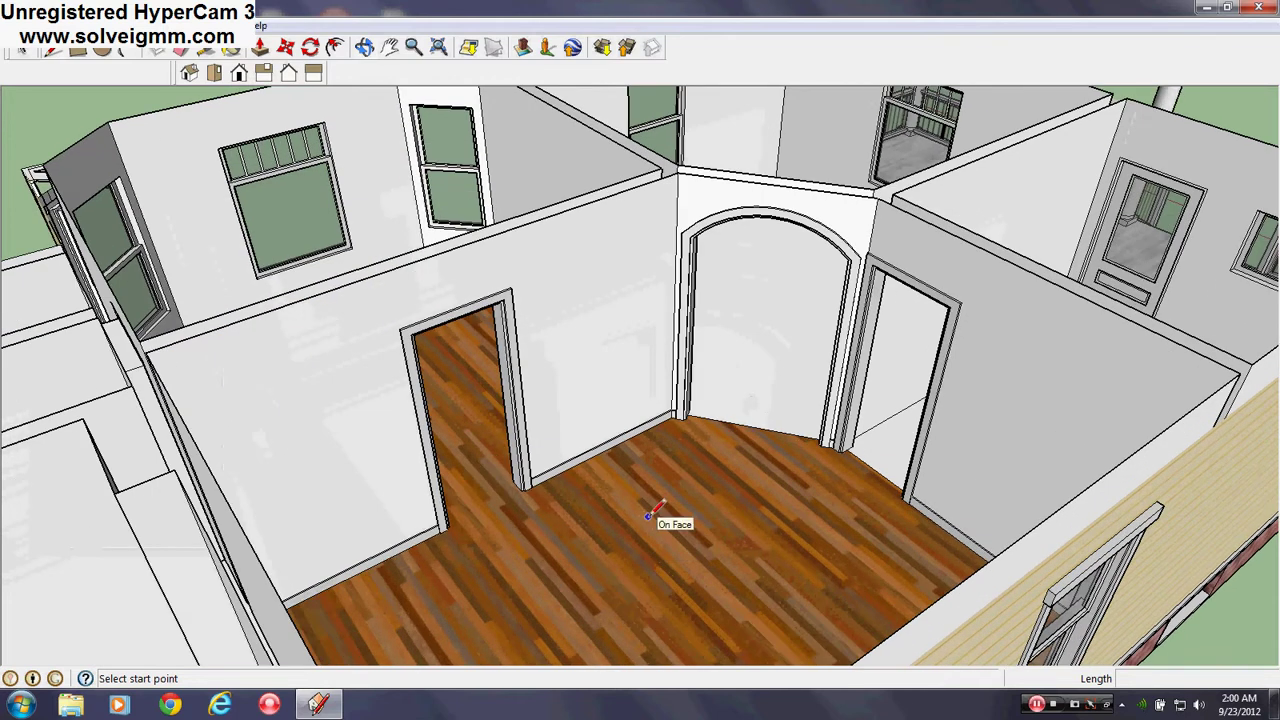
pyautogui.keyDown('shift'); pyautogui.moveTo(761, 441); pyautogui.dragTo(855, 490, button='middle'); pyautogui.keyUp('shift')
pyautogui.moveTo(855, 490); pyautogui.dragTo(769, 500, button='middle')
pyautogui.moveTo(922, 527)
pyautogui.mouseDown(button='middle')
pyautogui.moveTo(523, 600)
pyautogui.moveTo(379, 501)
pyautogui.mouseUp(button='middle')
pyautogui.scroll(2, 524, 442)
pyautogui.moveTo(438, 402)
pyautogui.mouseDown(button='middle')
pyautogui.moveTo(663, 429)
pyautogui.moveTo(1053, 528)
pyautogui.moveTo(729, 491)
pyautogui.moveTo(511, 517)
pyautogui.moveTo(614, 411)
pyautogui.moveTo(596, 456)
pyautogui.mouseUp(button='middle')
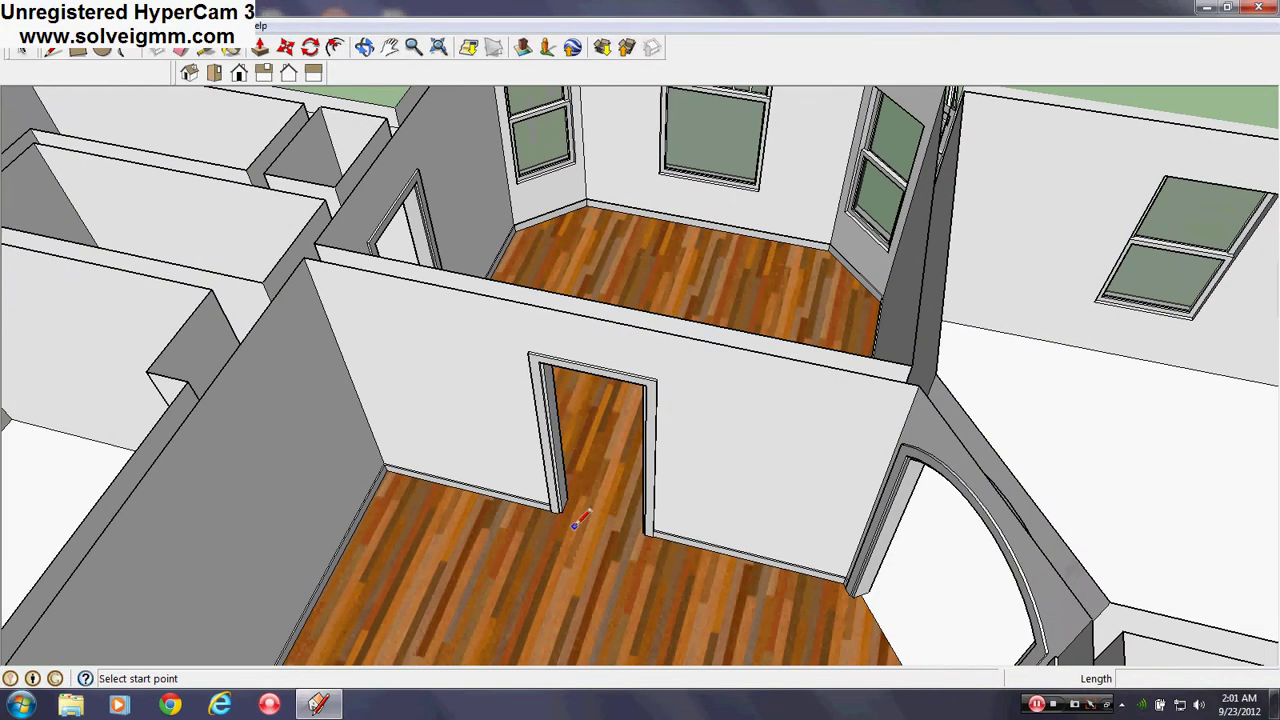
pyautogui.moveTo(803, 365); pyautogui.dragTo(489, 336, button='middle')
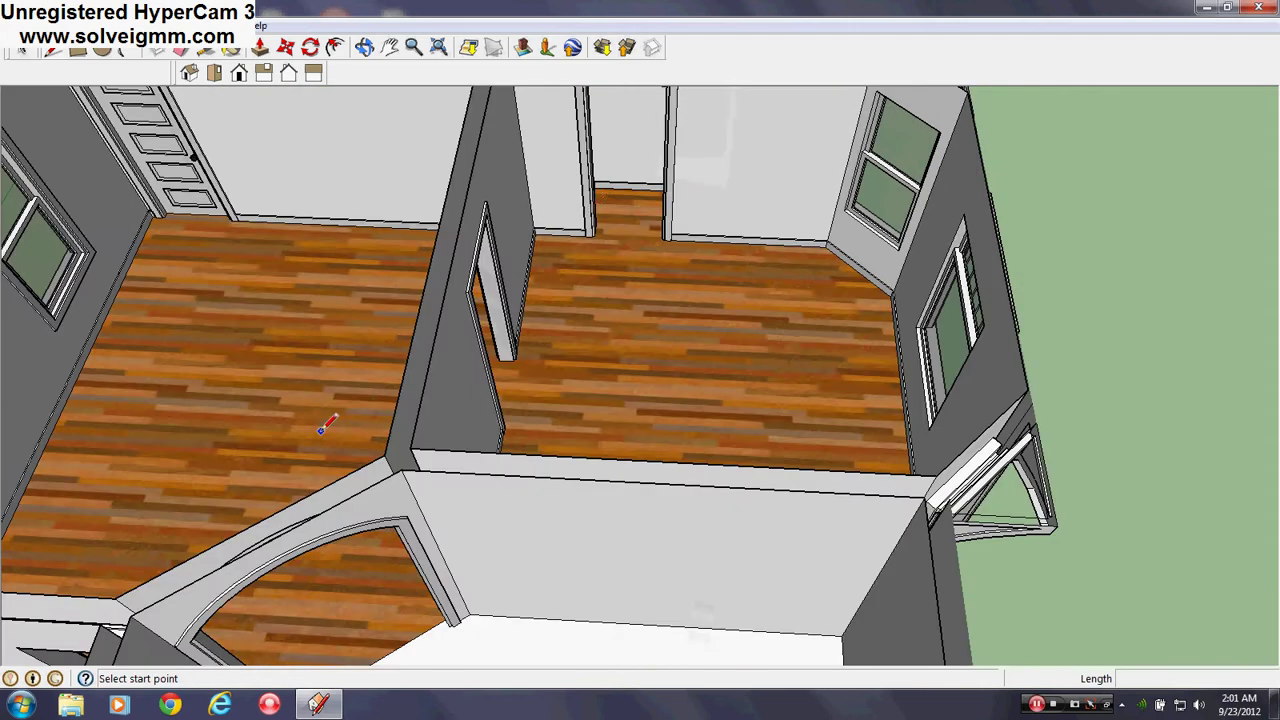
pyautogui.scroll(5, 666, 200)
pyautogui.moveTo(686, 194)
pyautogui.mouseDown(button='middle')
pyautogui.moveTo(689, 477)
pyautogui.moveTo(623, 277)
pyautogui.mouseUp(button='middle')
pyautogui.scroll(-4, 651, 443)
pyautogui.moveTo(651, 443)
pyautogui.mouseDown(button='middle')
pyautogui.moveTo(723, 286)
pyautogui.moveTo(783, 333)
pyautogui.moveTo(868, 346)
pyautogui.moveTo(957, 397)
pyautogui.mouseUp(button='middle')
pyautogui.scroll(-1, 860, 335)
pyautogui.scroll(-2, 875, 337)
pyautogui.moveTo(873, 338); pyautogui.dragTo(977, 354, button='middle')
pyautogui.scroll(3, 977, 354)
pyautogui.scroll(-3, 640, 362)
pyautogui.scroll(3, 980, 275)
pyautogui.scroll(-4, 560, 328)
pyautogui.scroll(3, 753, 297)
pyautogui.moveTo(744, 297); pyautogui.dragTo(838, 290, button='middle')
# Draw a line about 27' 6" long across the wall tops of both wood-floored rooms to cap them with ceiling faces.
pyautogui.scroll(-1, 838, 290)
pyautogui.scroll(-1, 706, 304)
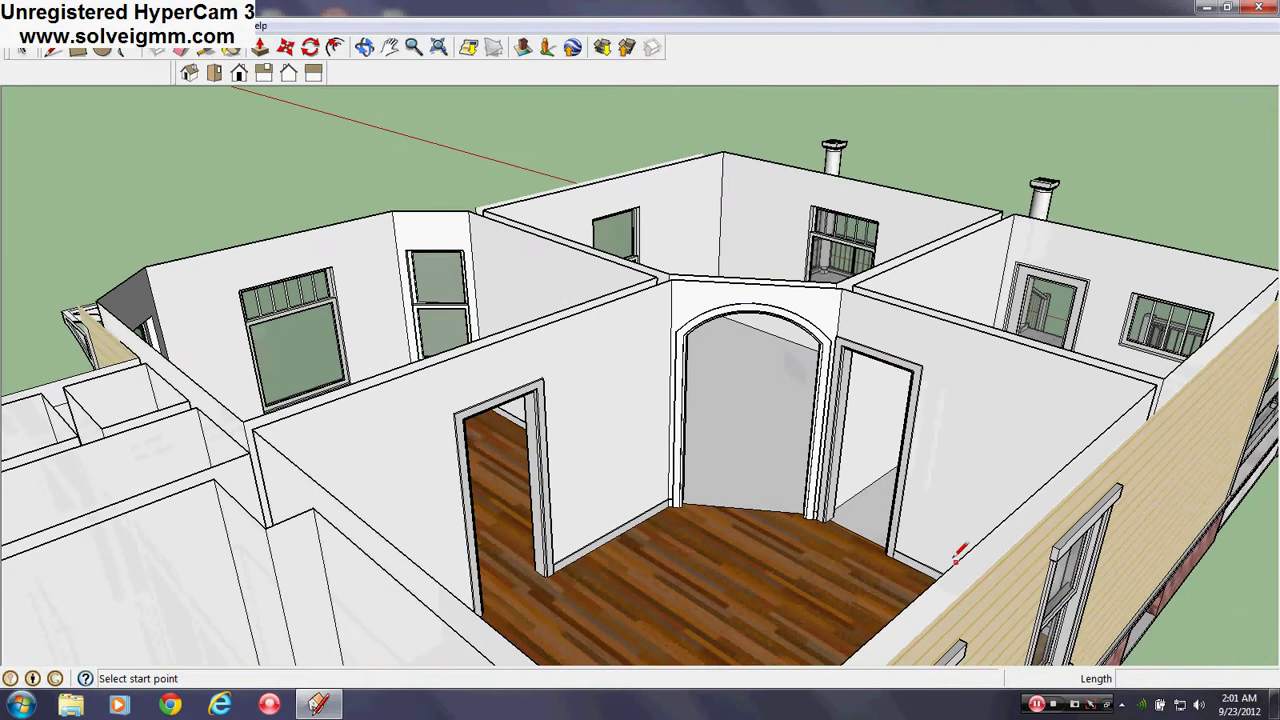
pyautogui.click(282, 236)
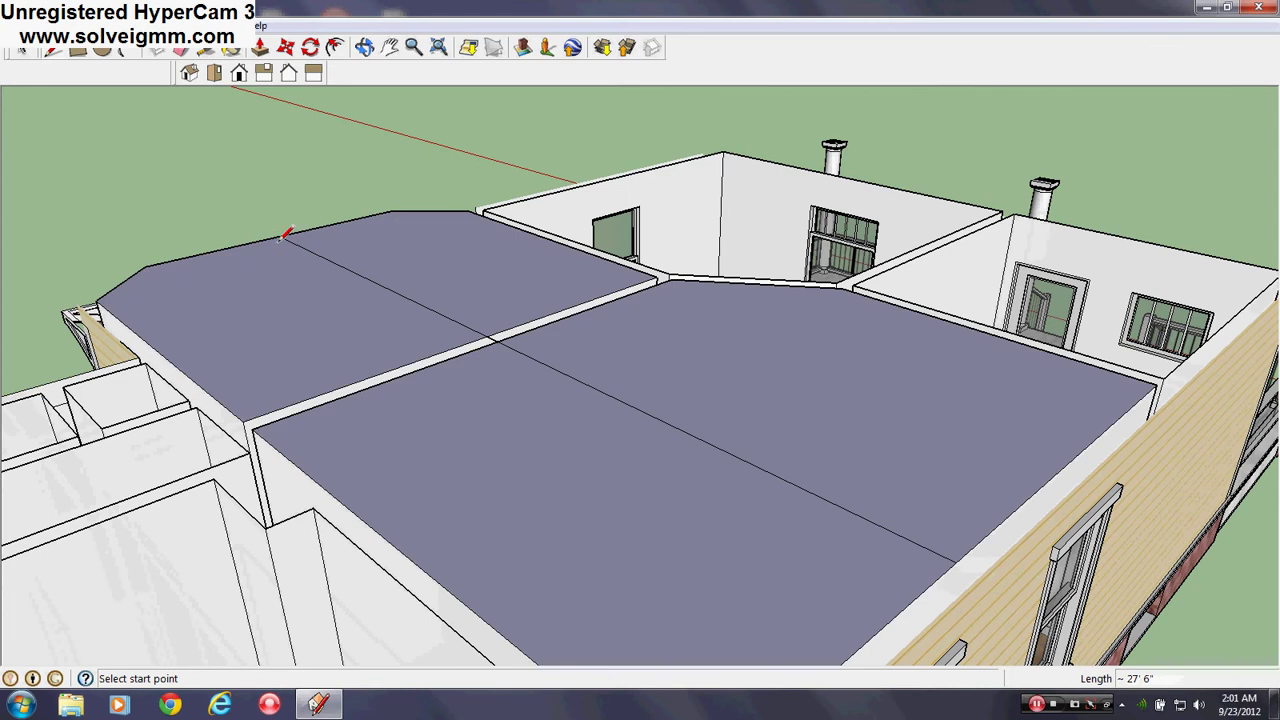
pyautogui.scroll(2, 492, 338)
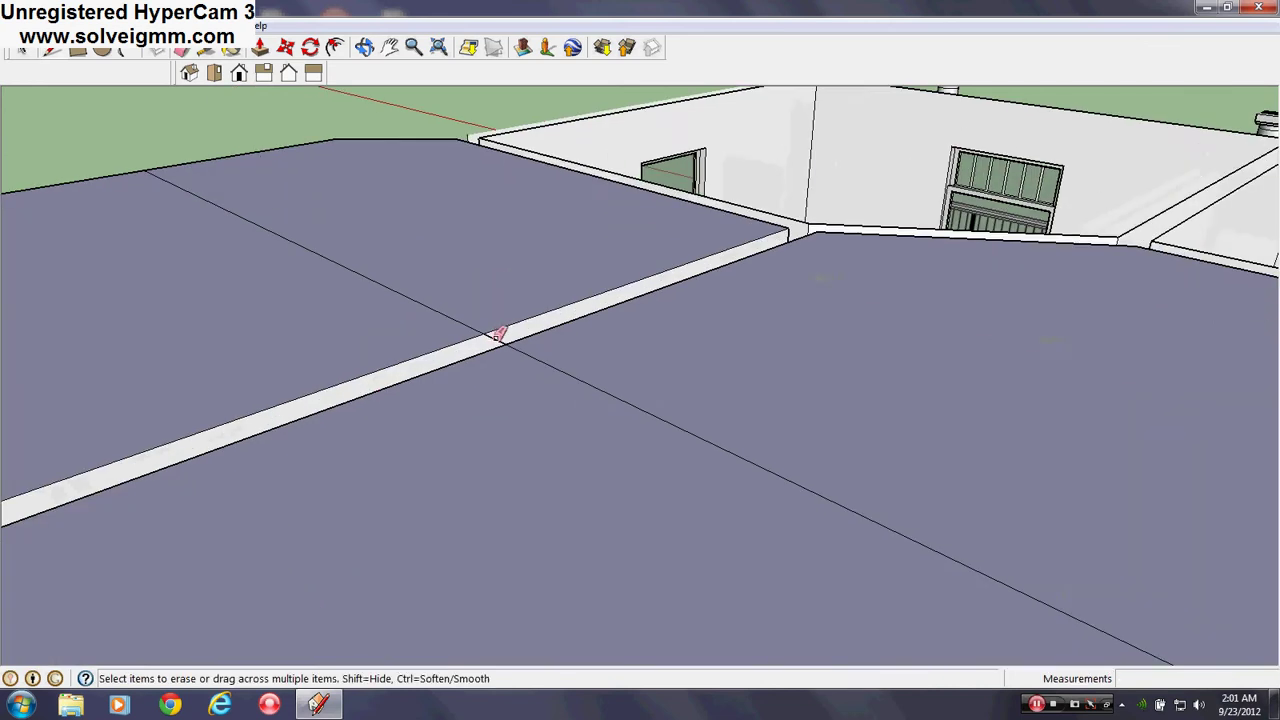
# Erase the leftover line across the two ceiling faces and paint their upper sides with the Color_000 wall material.
pyautogui.scroll(-4, 461, 299)
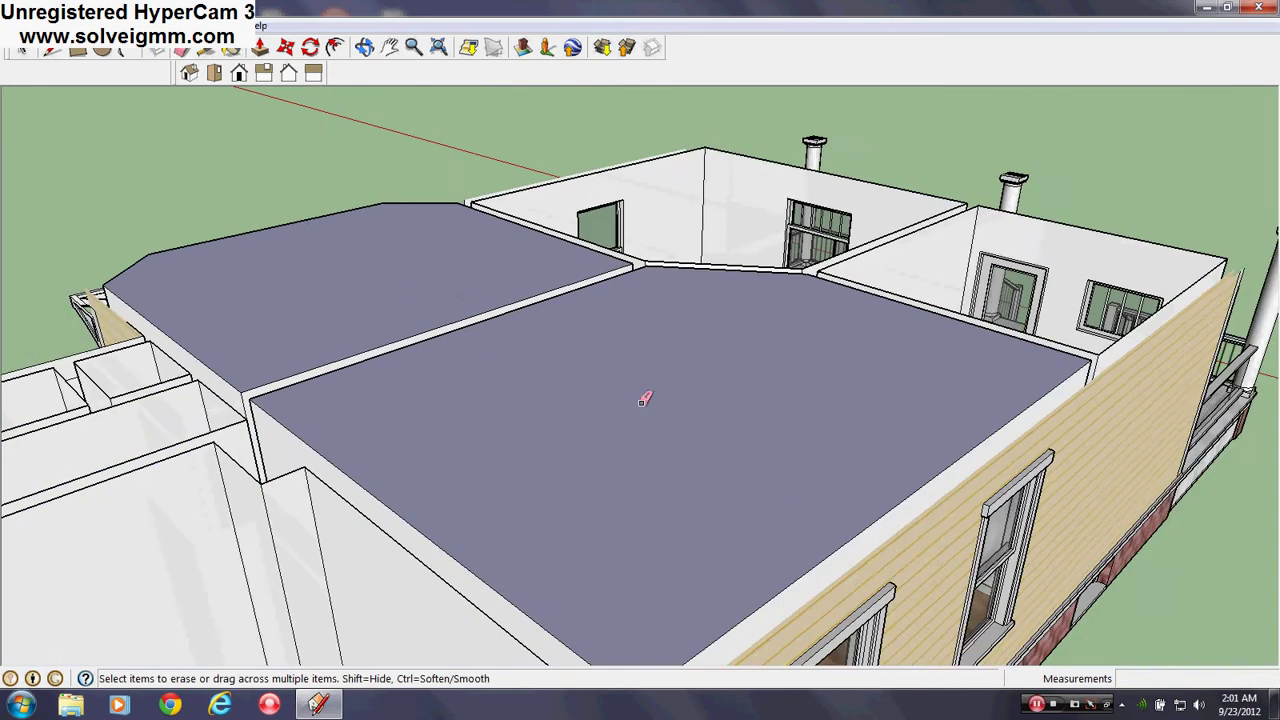
pyautogui.click(241, 51)
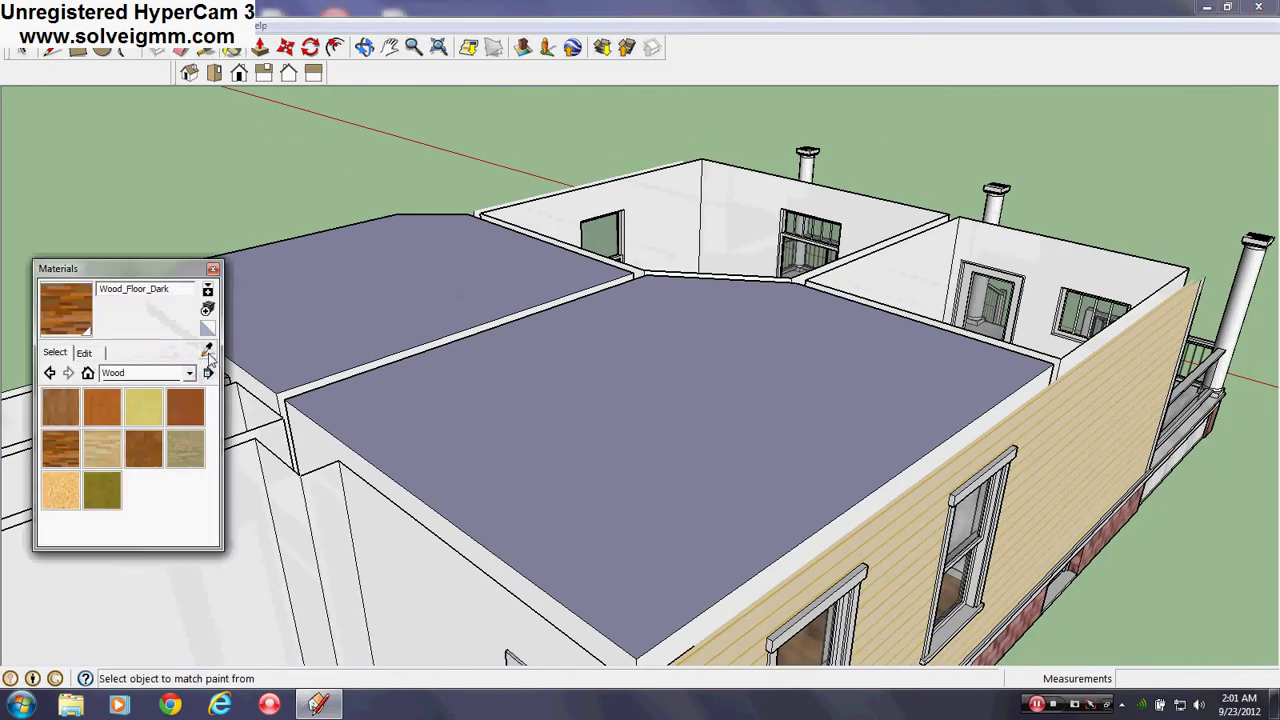
pyautogui.keyDown('shift'); pyautogui.click(488, 367); pyautogui.keyUp('shift')
# Paint the undersides of the ceilings with Color_001 from inside the rooms and close the materials palette.
pyautogui.scroll(4, 705, 268)
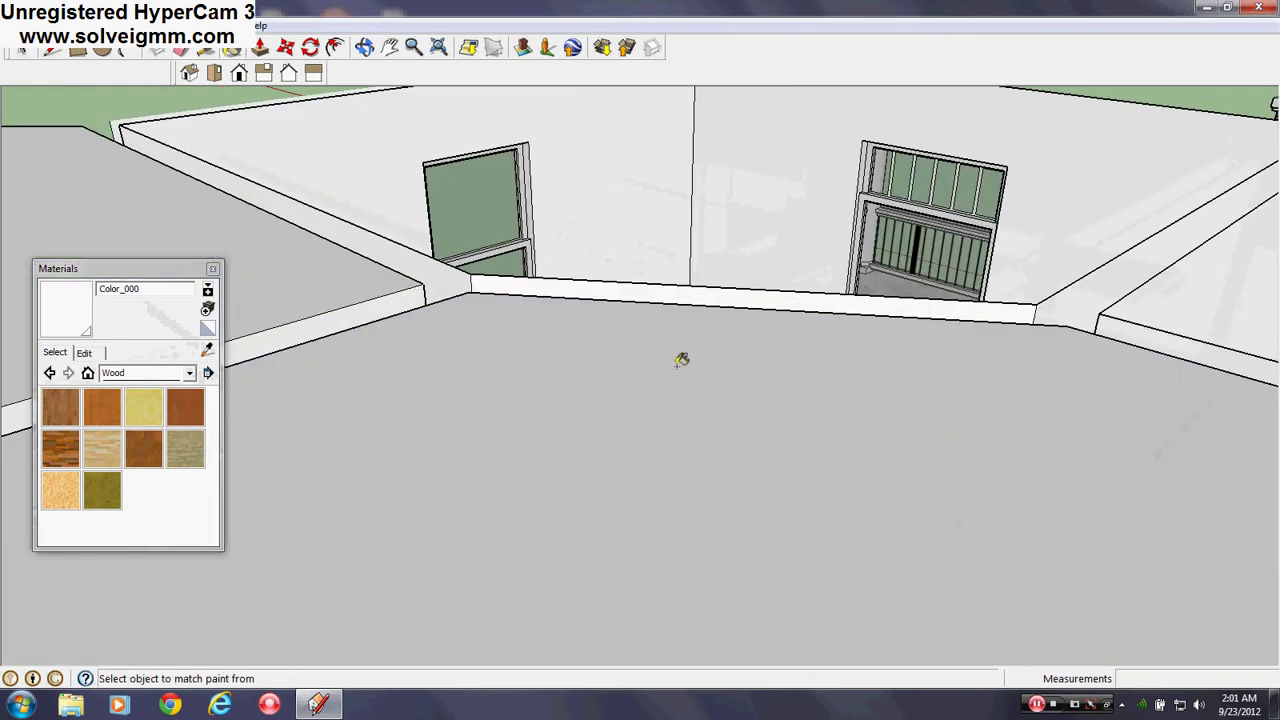
pyautogui.moveTo(677, 409); pyautogui.dragTo(666, 160, button='middle')
pyautogui.moveTo(622, 376)
pyautogui.mouseDown(button='middle')
pyautogui.moveTo(688, 350)
pyautogui.moveTo(500, 251)
pyautogui.mouseUp(button='middle')
pyautogui.click(660, 475)
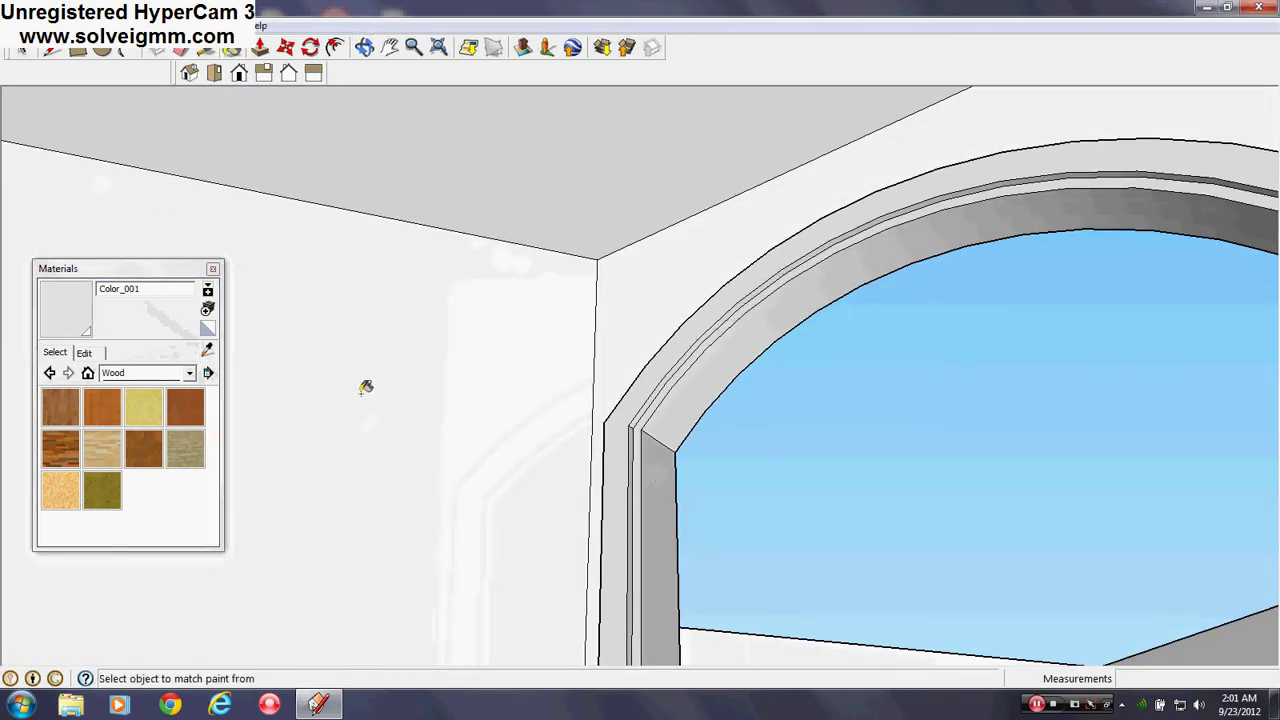
pyautogui.moveTo(366, 383)
pyautogui.mouseDown(button='middle')
pyautogui.moveTo(837, 511)
pyautogui.moveTo(666, 540)
pyautogui.moveTo(831, 301)
pyautogui.moveTo(934, 340)
pyautogui.moveTo(560, 329)
pyautogui.moveTo(750, 424)
pyautogui.mouseUp(button='middle')
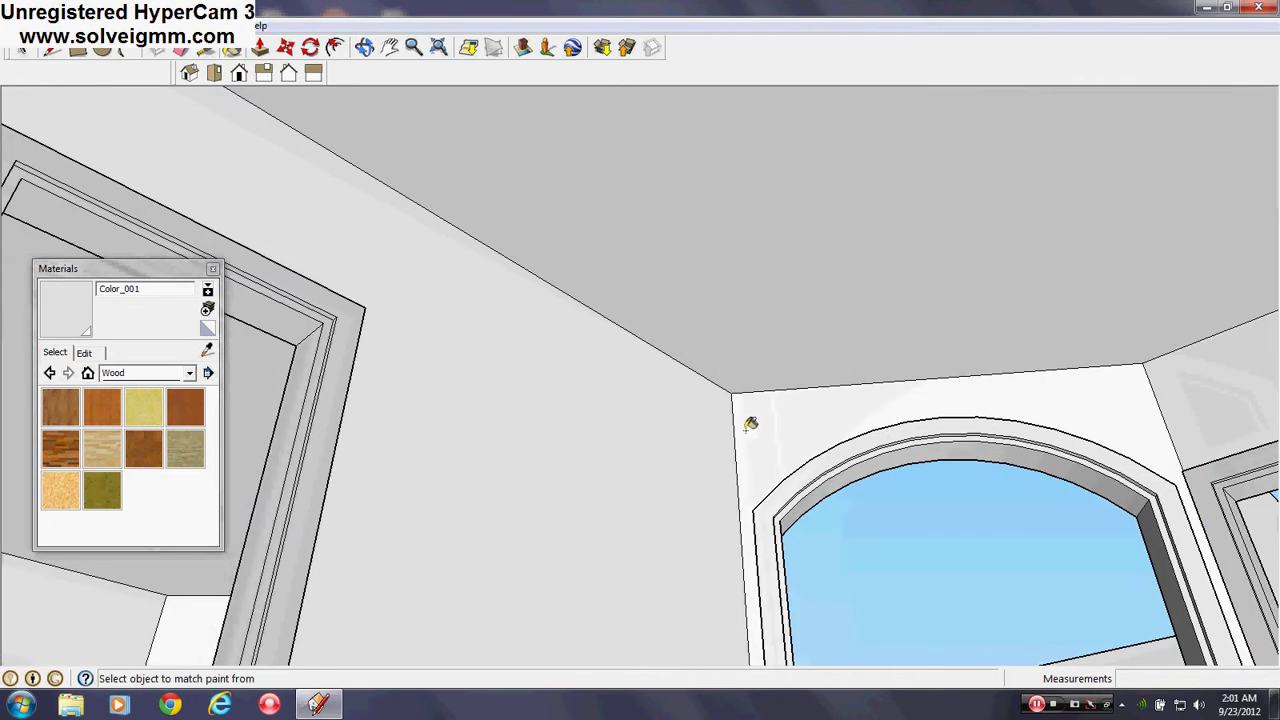
pyautogui.click(214, 268)
# Offset the outlines of both large rooms' ceiling faces inward by 1/2".
pyautogui.click(335, 49)
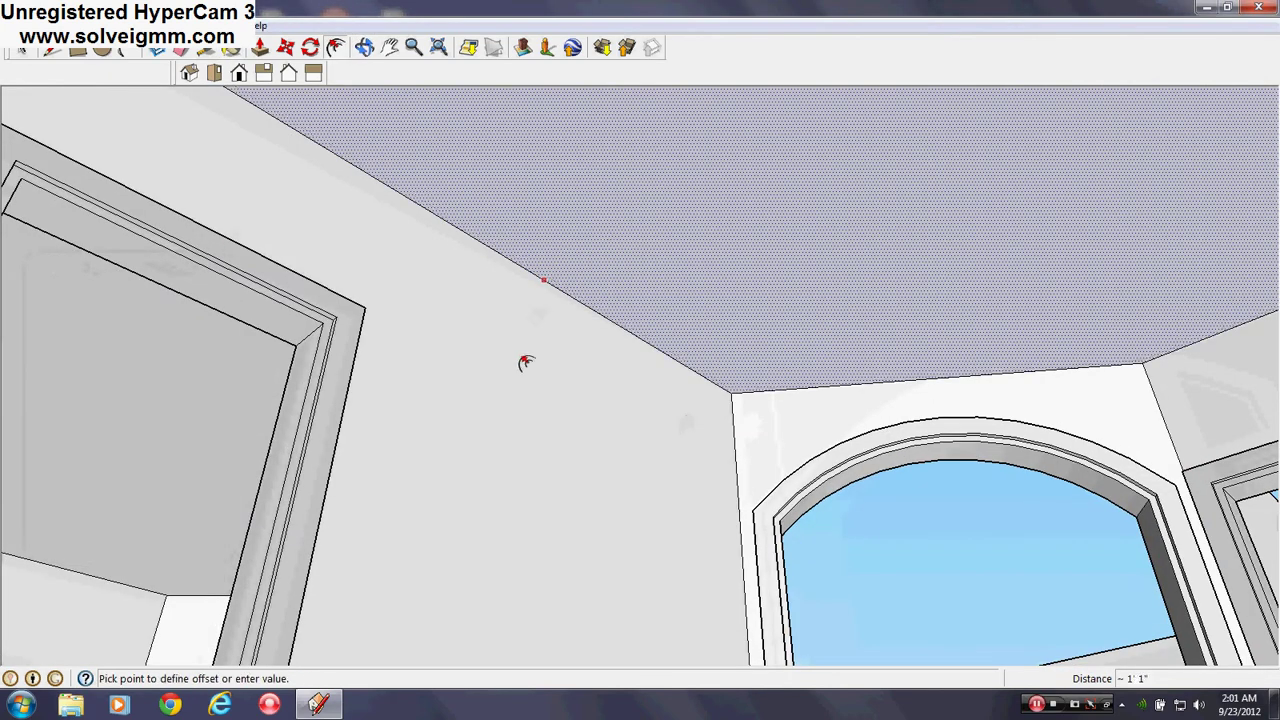
pyautogui.moveTo(539, 421); pyautogui.dragTo(623, 371, button='middle')
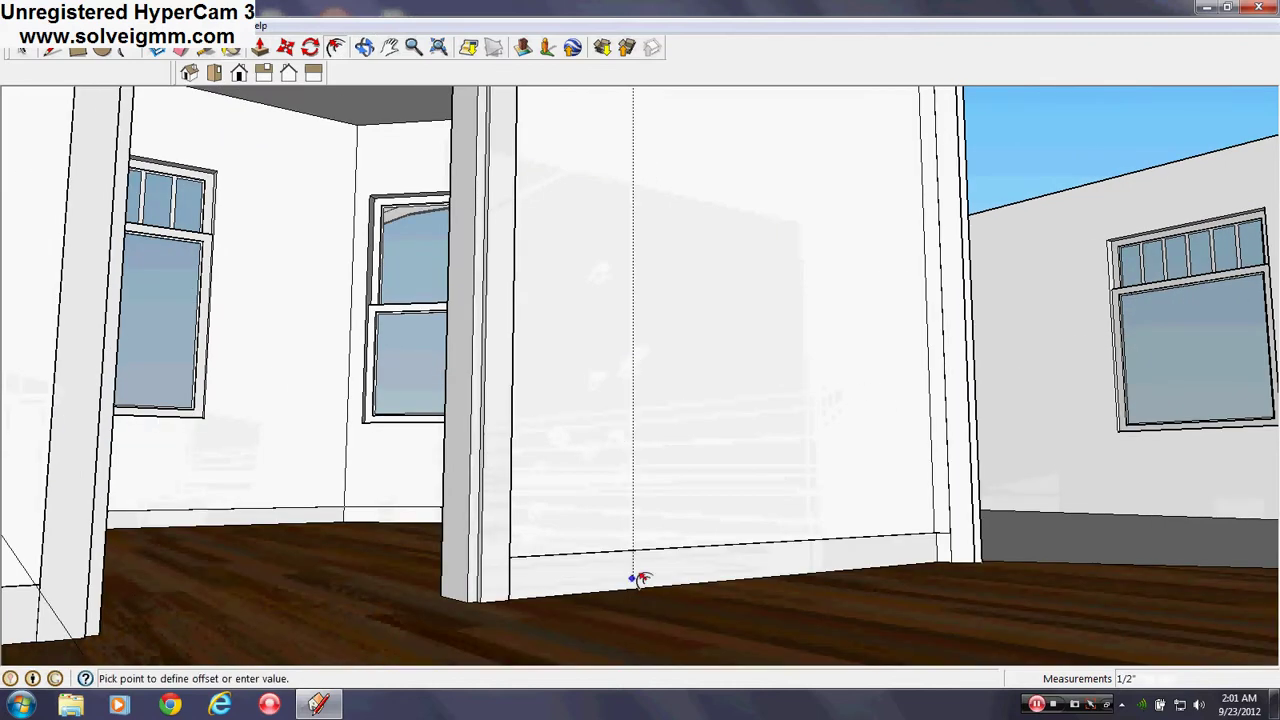
pyautogui.moveTo(646, 565); pyautogui.dragTo(680, 391, button='middle')
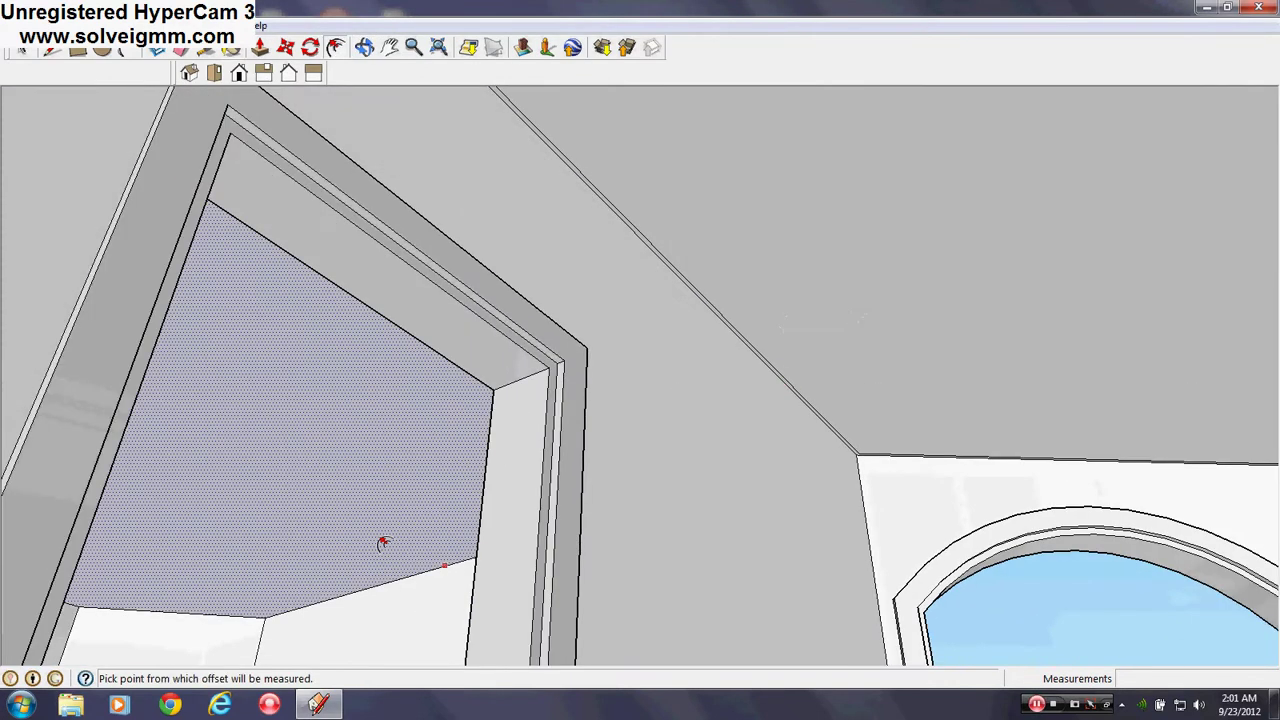
pyautogui.moveTo(620, 540); pyautogui.dragTo(300, 306, button='middle')
# Draw a line about 3' long across the wall tops of the small room beside the bay room to cap it with a face.
pyautogui.click(52, 50)
pyautogui.moveTo(420, 330); pyautogui.dragTo(487, 298, button='middle')
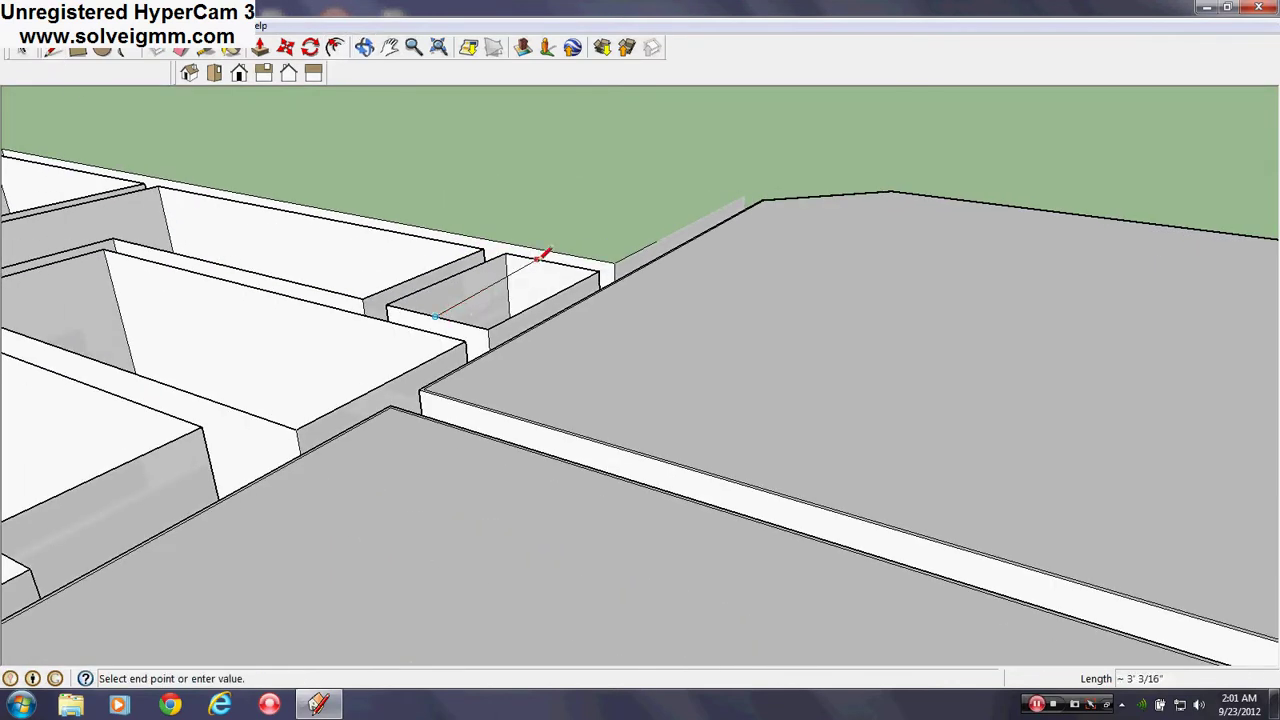
pyautogui.scroll(3, 440, 280)
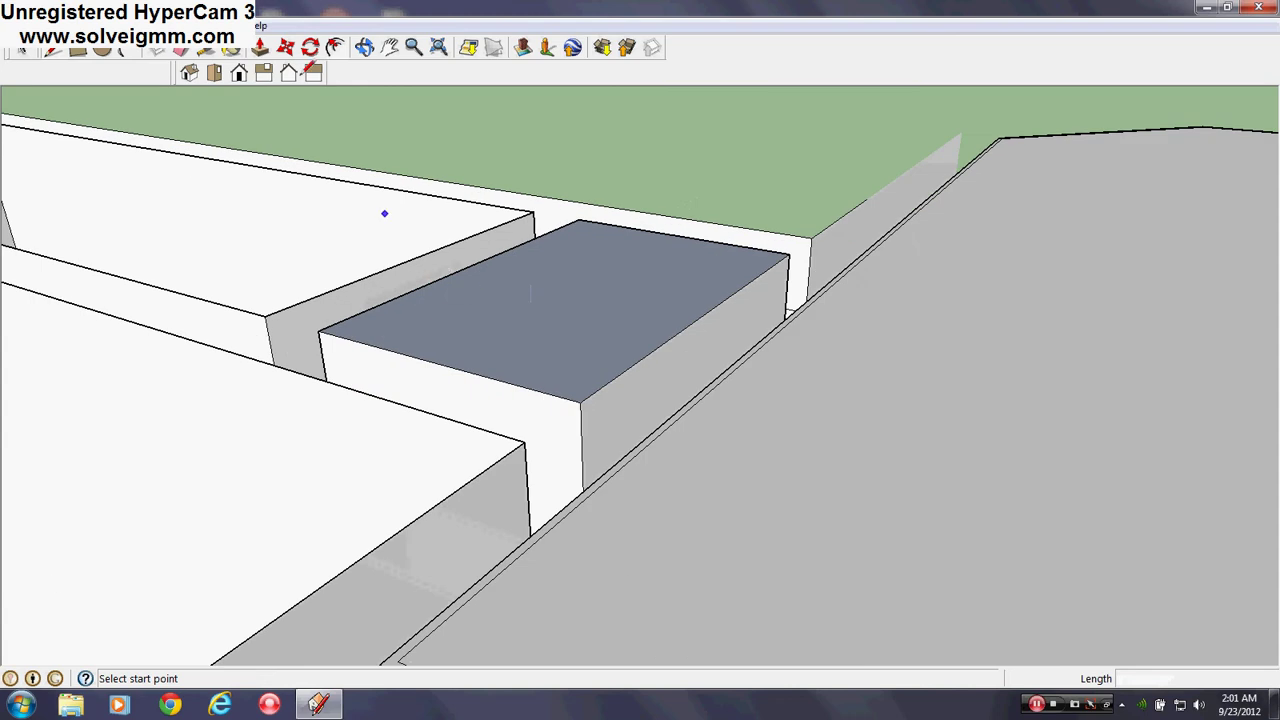
# Paint the small room's ceiling Color_000 on top and Color_001 underneath, and offset its outline inward by the same distance.
pyautogui.click(231, 50)
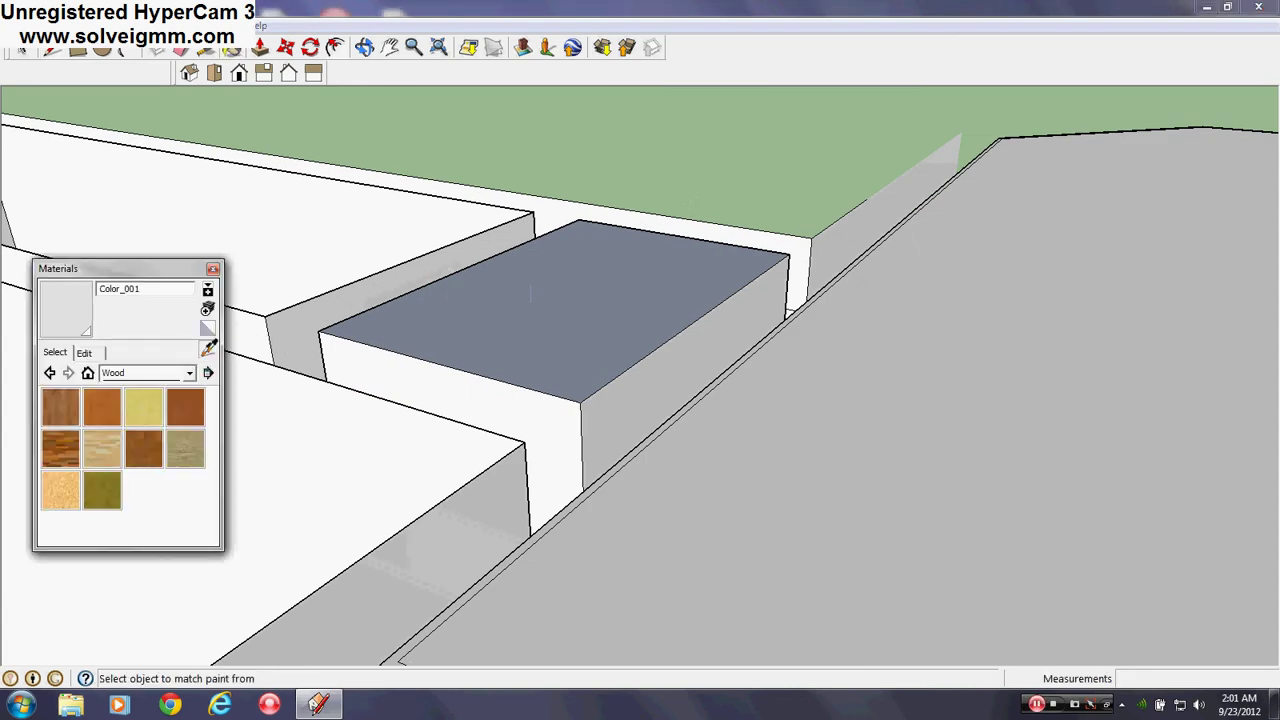
pyautogui.keyDown('alt'); pyautogui.click(338, 396); pyautogui.keyUp('alt')
pyautogui.moveTo(526, 320)
pyautogui.mouseDown(button='middle')
pyautogui.moveTo(663, 363)
pyautogui.moveTo(927, 358)
pyautogui.moveTo(622, 251)
pyautogui.mouseUp(button='middle')
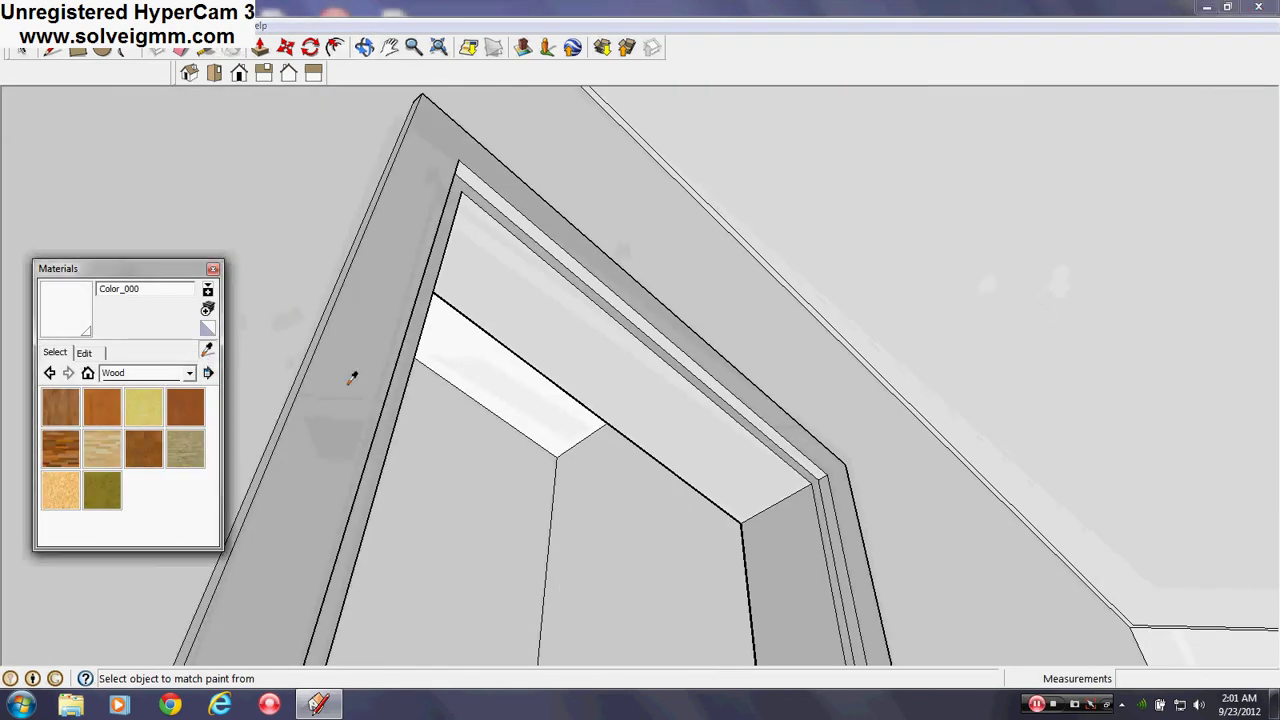
pyautogui.click(556, 388)
pyautogui.moveTo(626, 210); pyautogui.dragTo(871, 686, button='middle')
pyautogui.scroll(3, 557, 302)
pyautogui.scroll(-3, 557, 302)
pyautogui.click(213, 271)
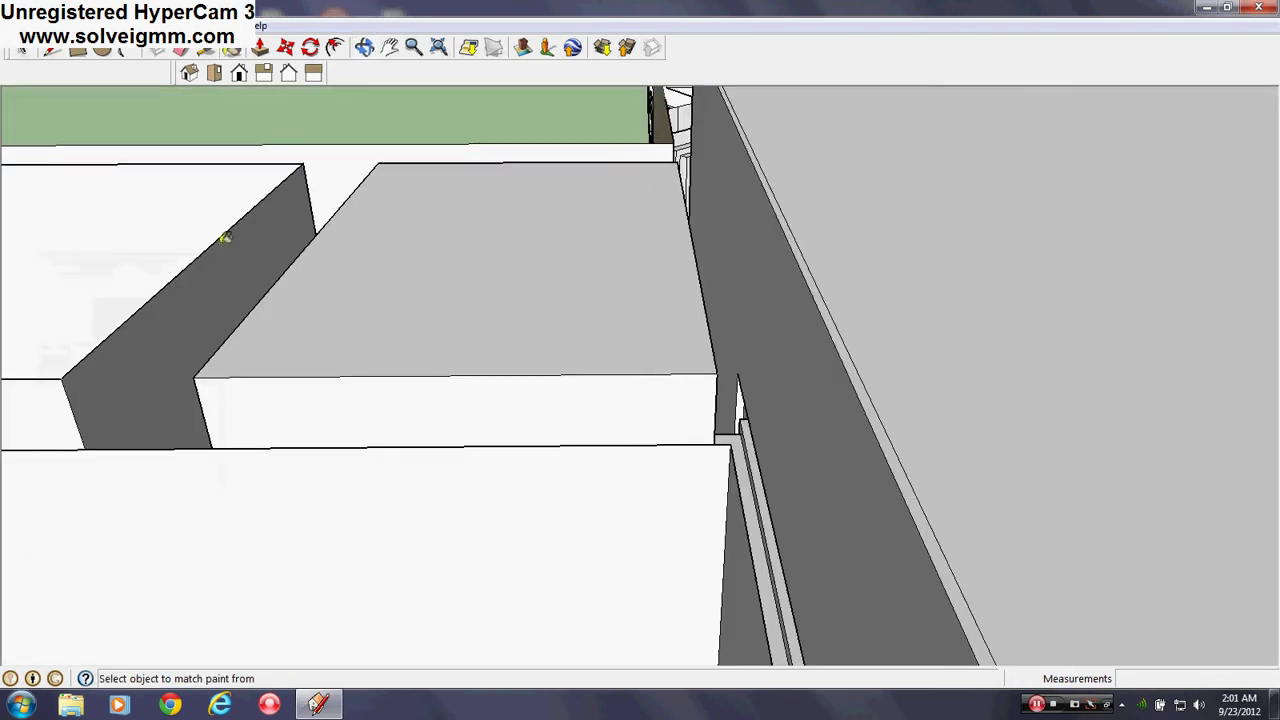
pyautogui.click(335, 47)
pyautogui.doubleClick(310, 317)
# Push the narrow border strip of the larger room's ceiling down 4" to form a band along the walls.
pyautogui.moveTo(310, 317); pyautogui.dragTo(414, 420, button='middle')
pyautogui.scroll(-1, 660, 334)
pyautogui.scroll(5, 414, 420)
pyautogui.moveTo(628, 582); pyautogui.dragTo(560, 485, button='middle')
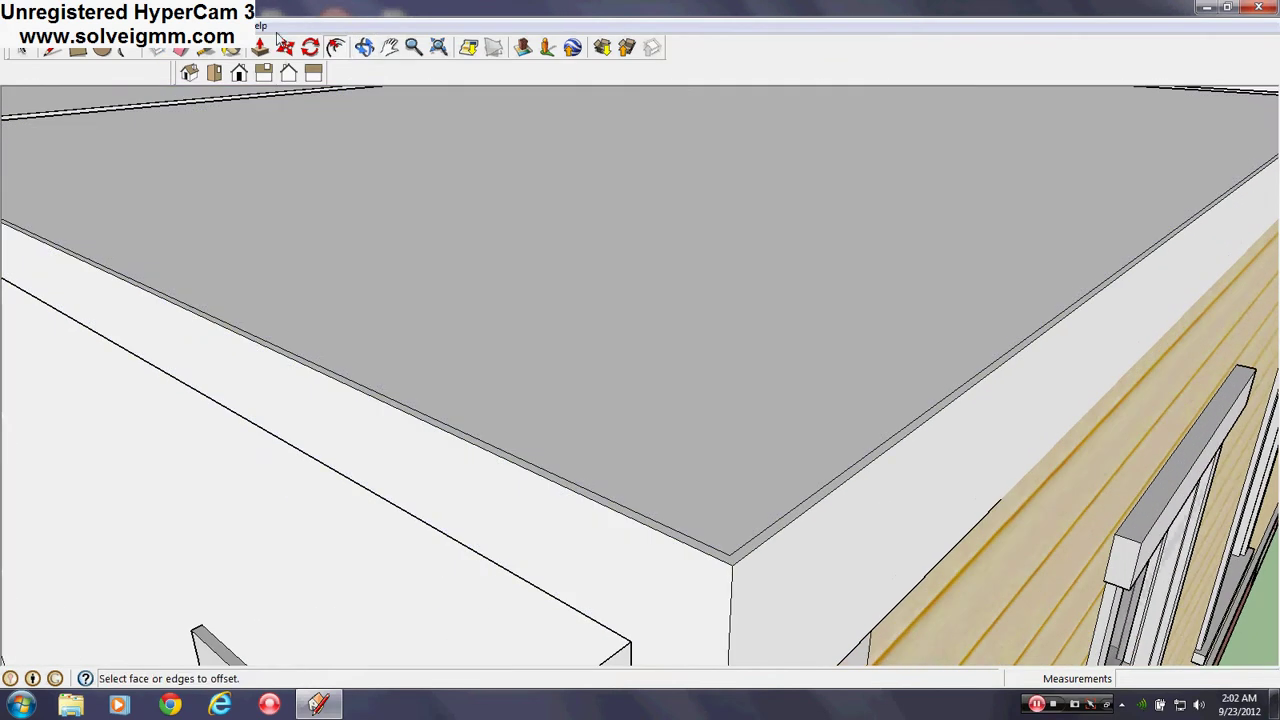
pyautogui.scroll(2, 714, 500)
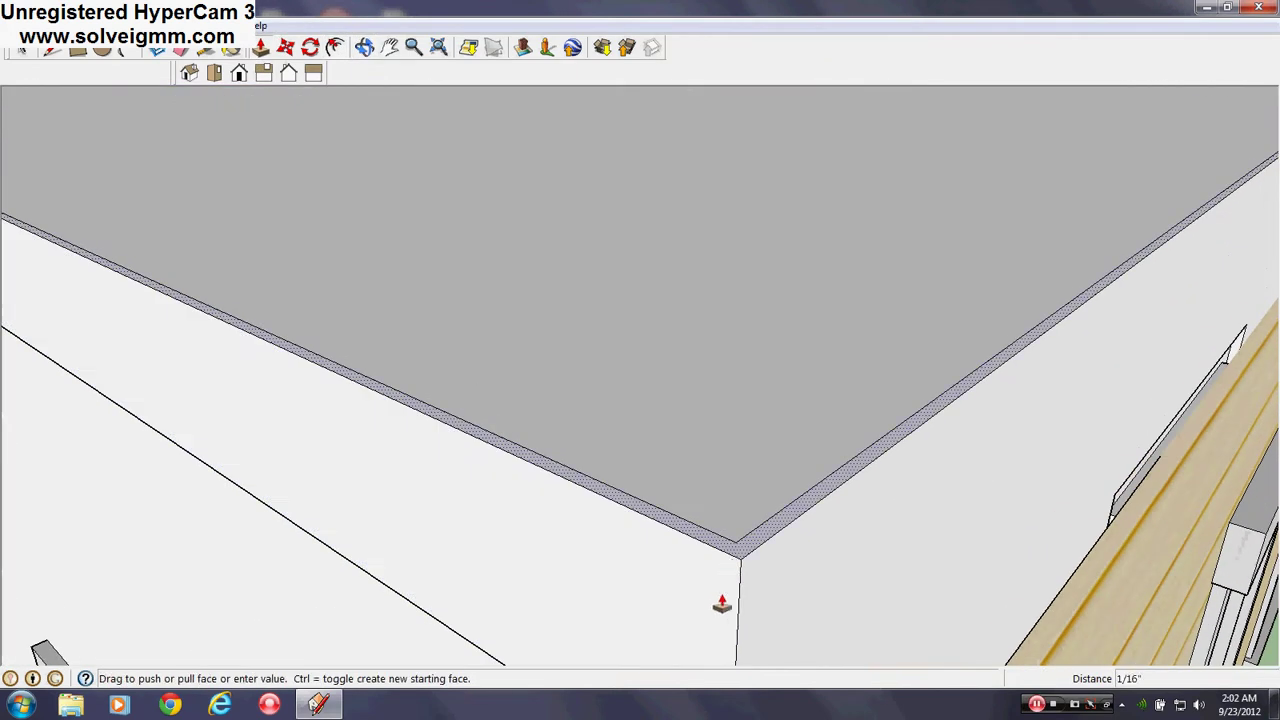
pyautogui.moveTo(729, 557); pyautogui.dragTo(708, 652)
pyautogui.press('Return')
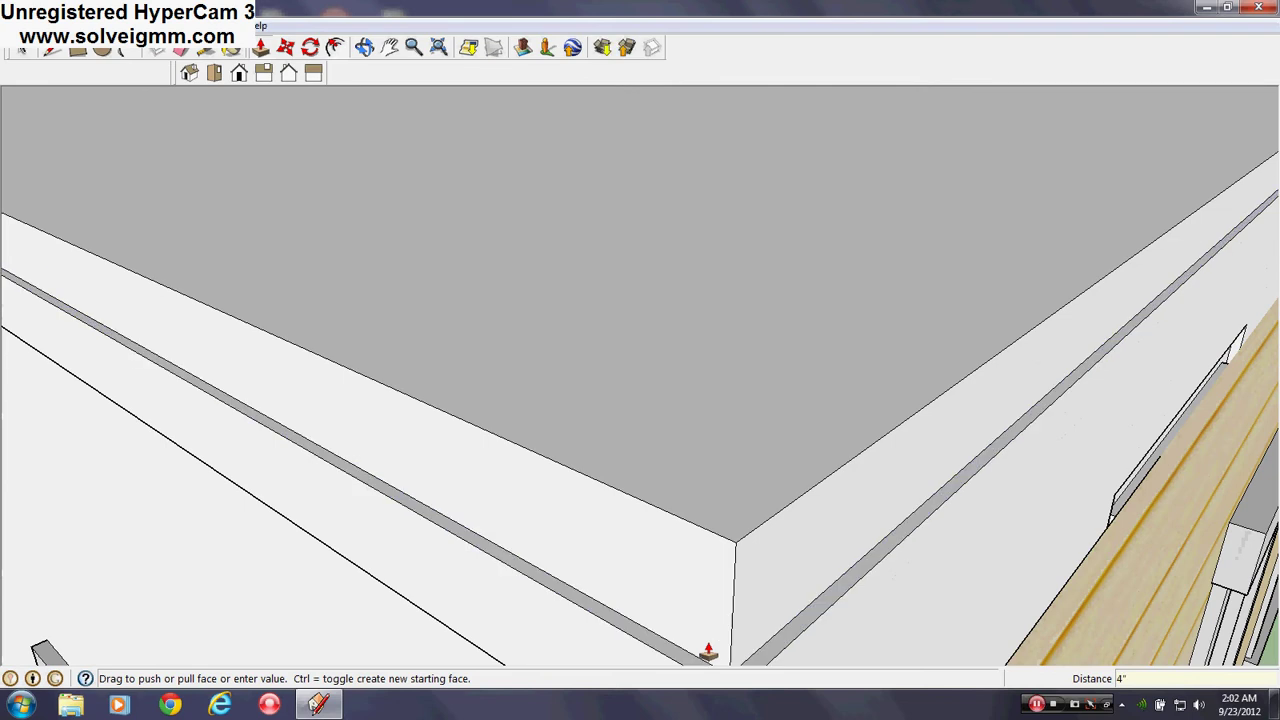
# Repeat the 4" push on the ceiling border strip of the bay room.
pyautogui.moveTo(570, 460); pyautogui.dragTo(734, 466, button='middle')
pyautogui.scroll(2, 571, 446)
pyautogui.scroll(4, 740, 440)
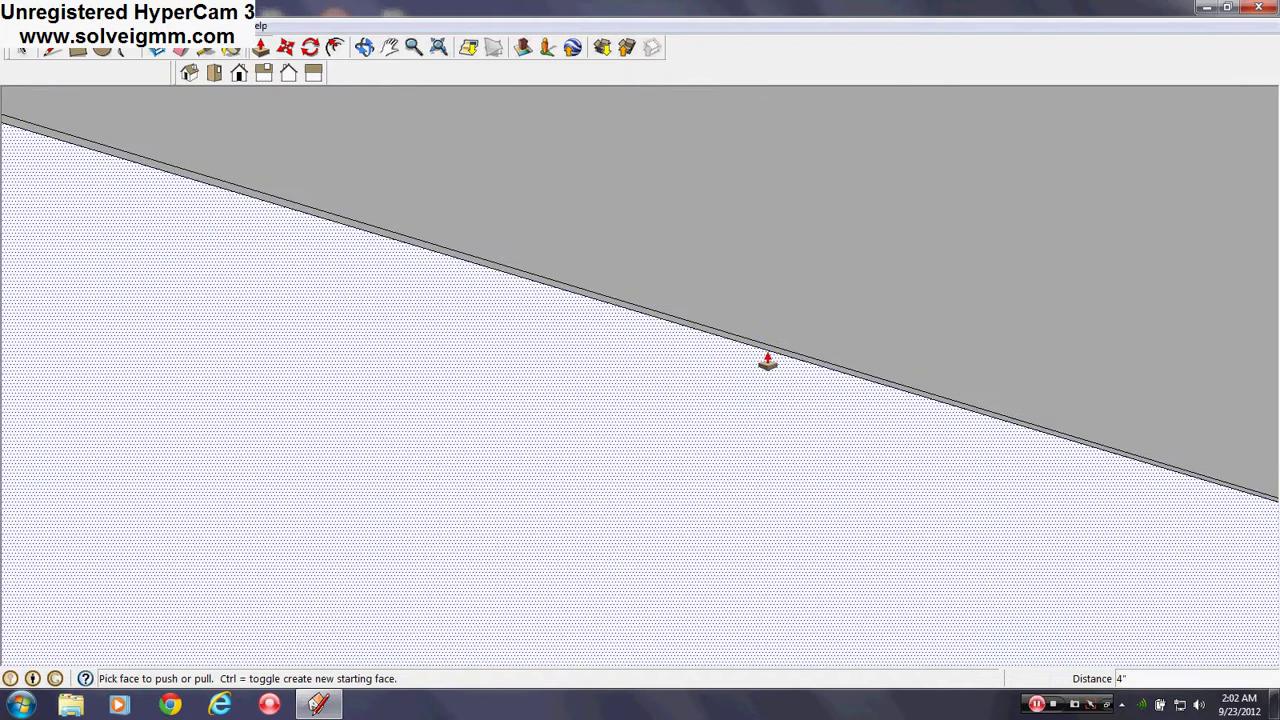
pyautogui.doubleClick(772, 351)
pyautogui.moveTo(752, 571); pyautogui.dragTo(758, 400, button='middle')
pyautogui.scroll(-3, 760, 354)
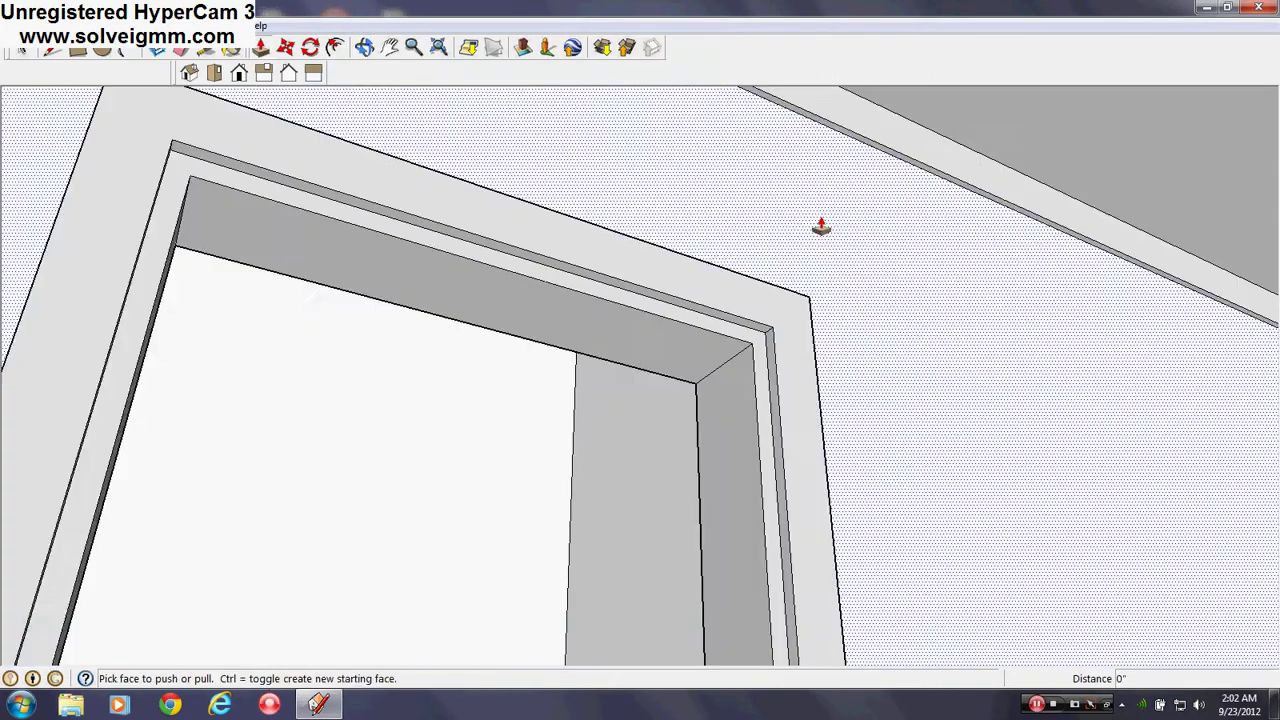
# Repeat the 4" push on the ceiling border strip of the small room.
pyautogui.scroll(3, 754, 346)
pyautogui.moveTo(750, 342); pyautogui.dragTo(426, 428, button='middle')
pyautogui.scroll(4, 524, 288)
pyautogui.doubleClick(511, 290)
pyautogui.scroll(-3, 672, 415)
pyautogui.scroll(-4, 663, 425)
pyautogui.scroll(-6, 589, 489)
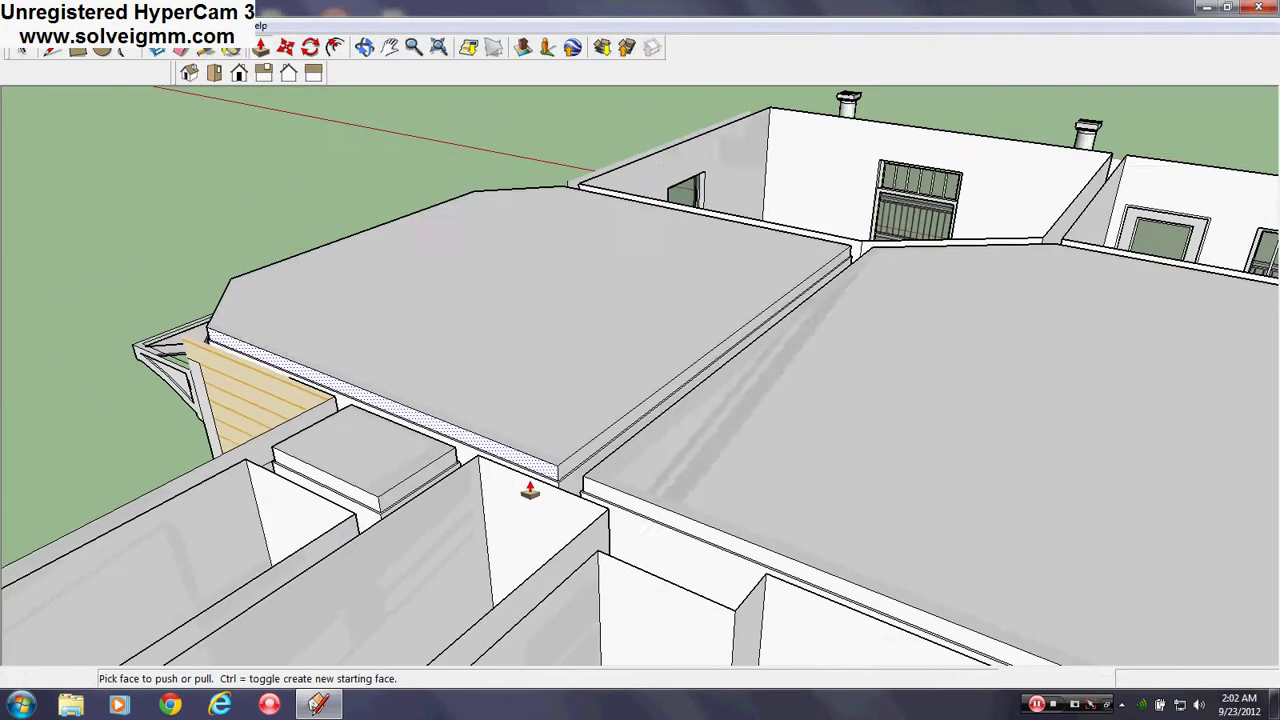
pyautogui.moveTo(523, 486); pyautogui.dragTo(535, 483, button='middle')
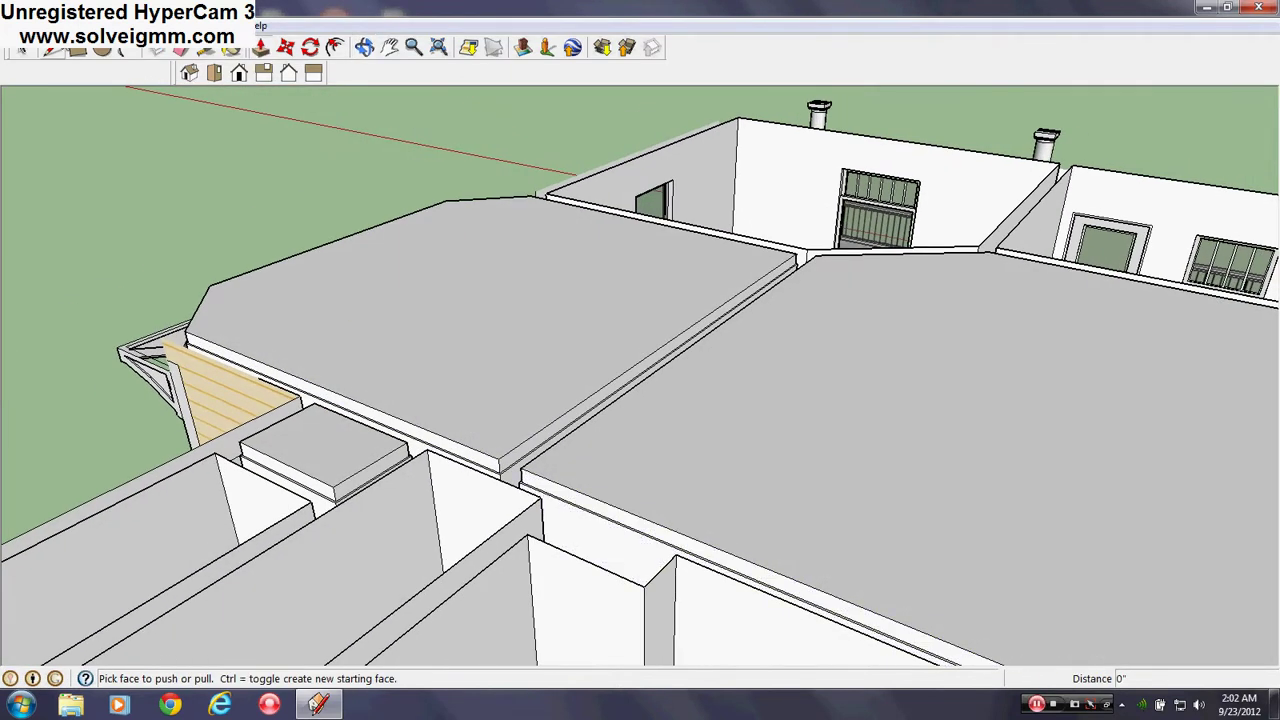
# Erase the ceiling faces over the bay room, the larger room and the small room.
pyautogui.rightClick(548, 302)
pyautogui.click(585, 323)
pyautogui.rightClick(902, 383)
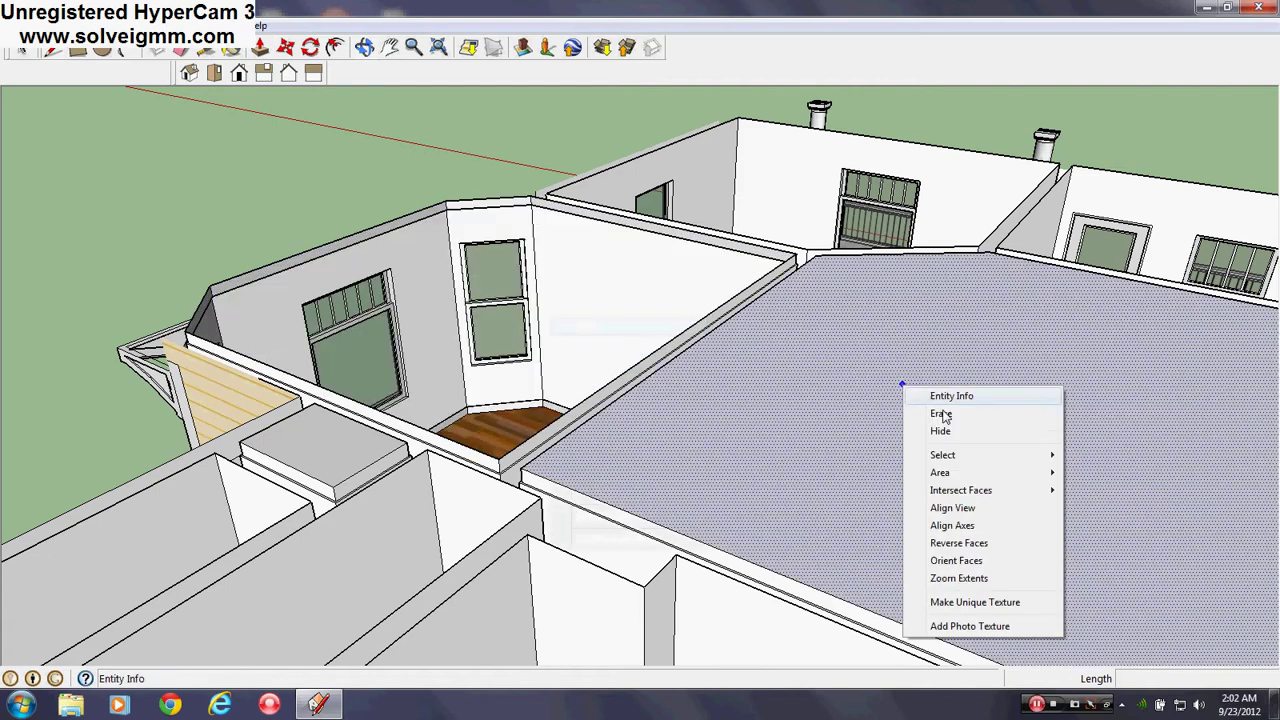
pyautogui.click(943, 414)
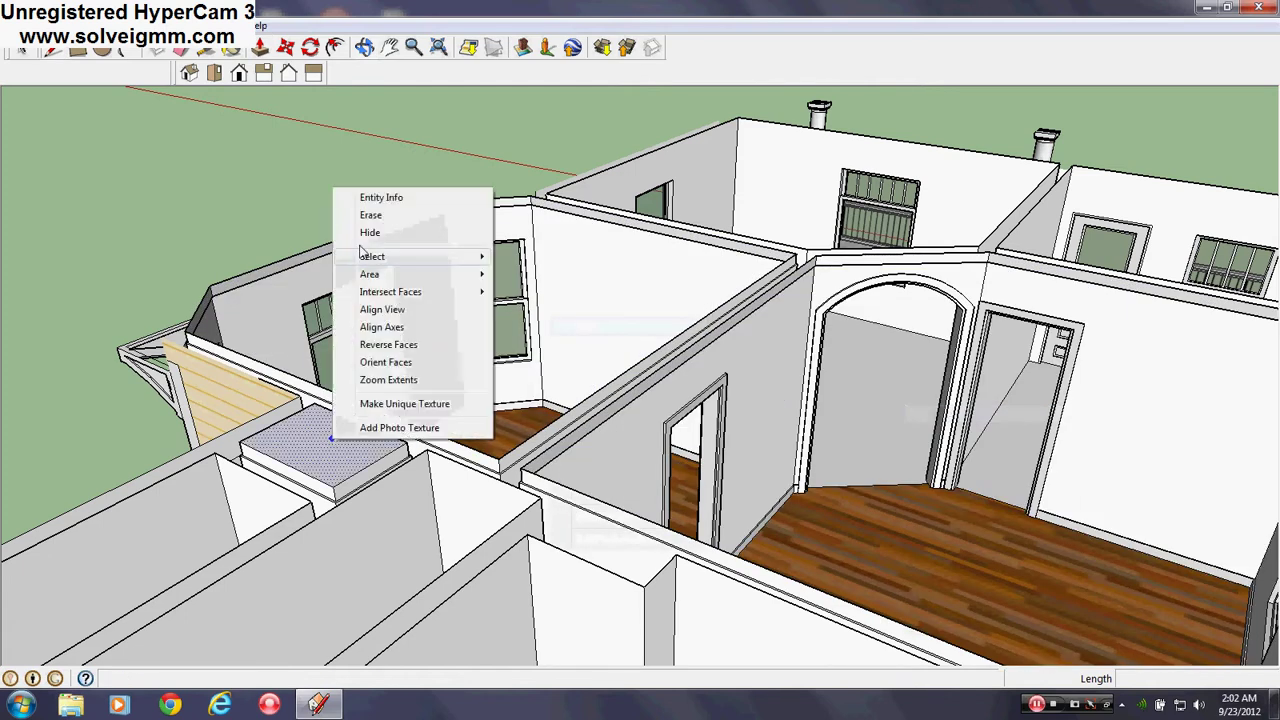
pyautogui.click(370, 213)
# Cap the larger room's untrimmed window opening, offset its outline outward 4" for the trim, and erase the covering face.
pyautogui.moveTo(370, 213)
pyautogui.mouseDown(button='middle')
pyautogui.moveTo(800, 623)
pyautogui.moveTo(570, 712)
pyautogui.mouseUp(button='middle')
pyautogui.scroll(1, 690, 300)
pyautogui.moveTo(690, 300)
pyautogui.mouseDown(button='middle')
pyautogui.moveTo(734, 212)
pyautogui.moveTo(669, 354)
pyautogui.moveTo(601, 340)
pyautogui.mouseUp(button='middle')
pyautogui.scroll(4, 722, 275)
pyautogui.scroll(2, 608, 480)
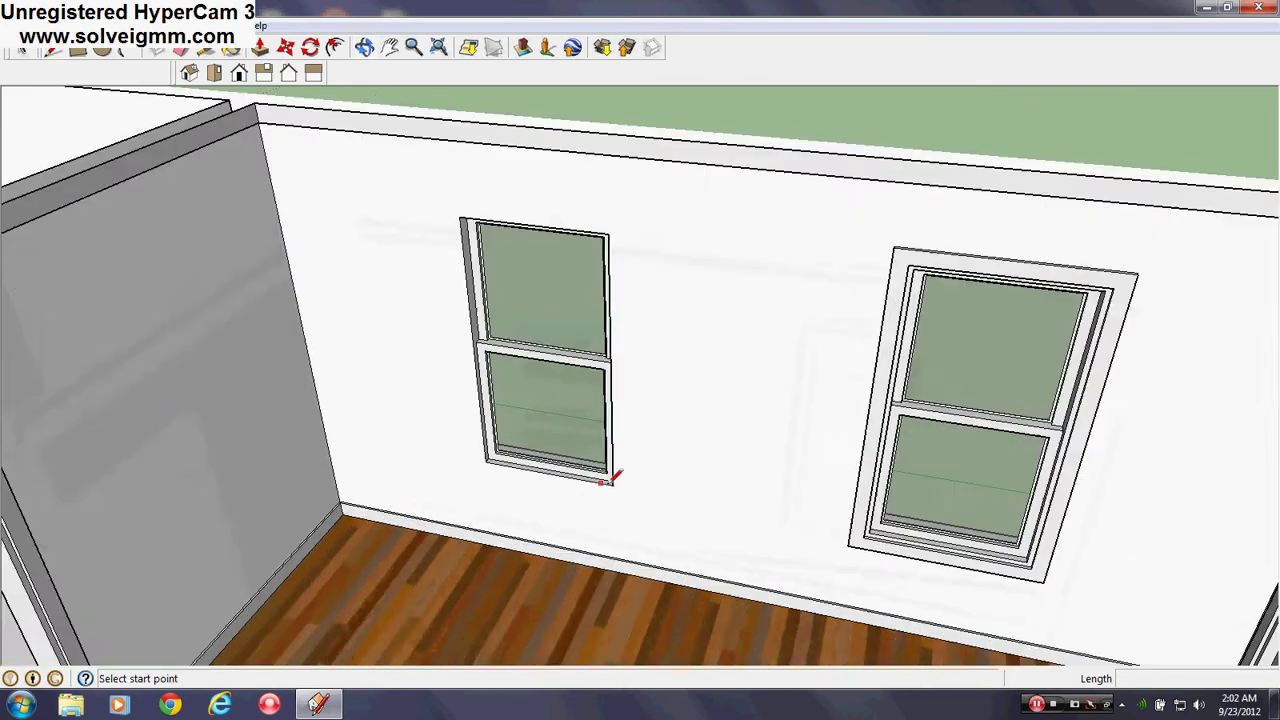
pyautogui.click(488, 461)
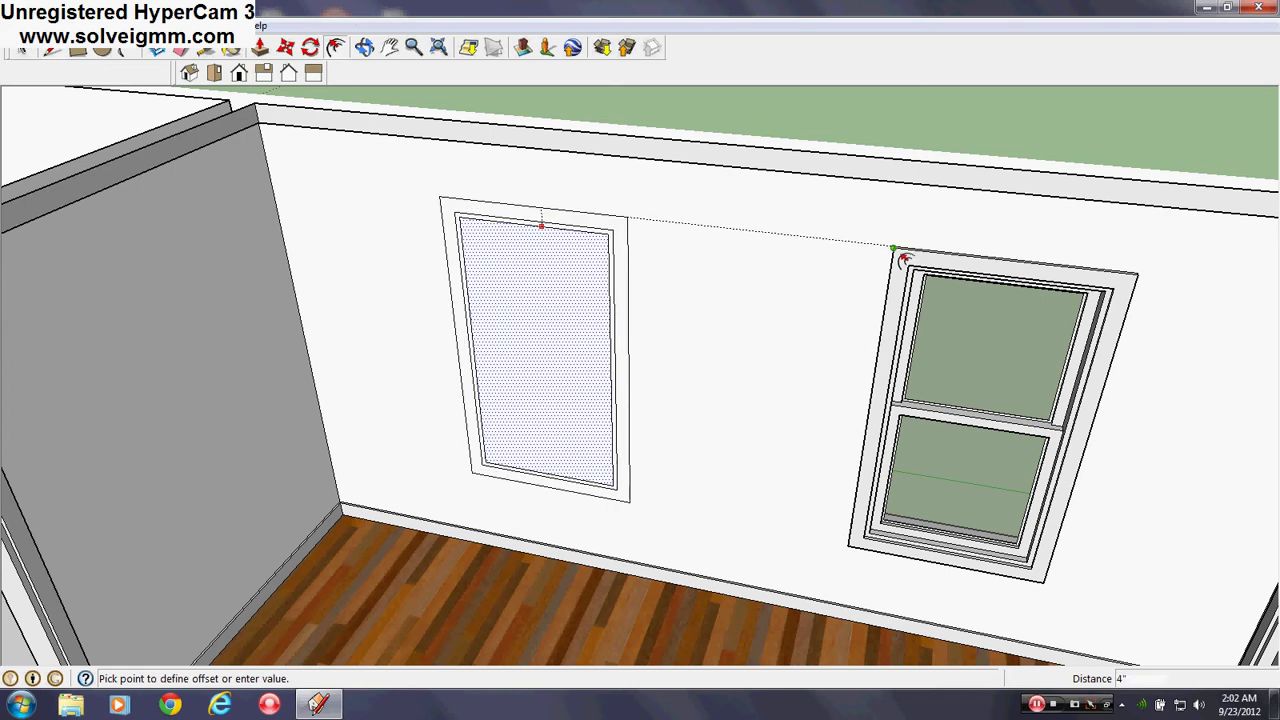
pyautogui.rightClick(559, 302)
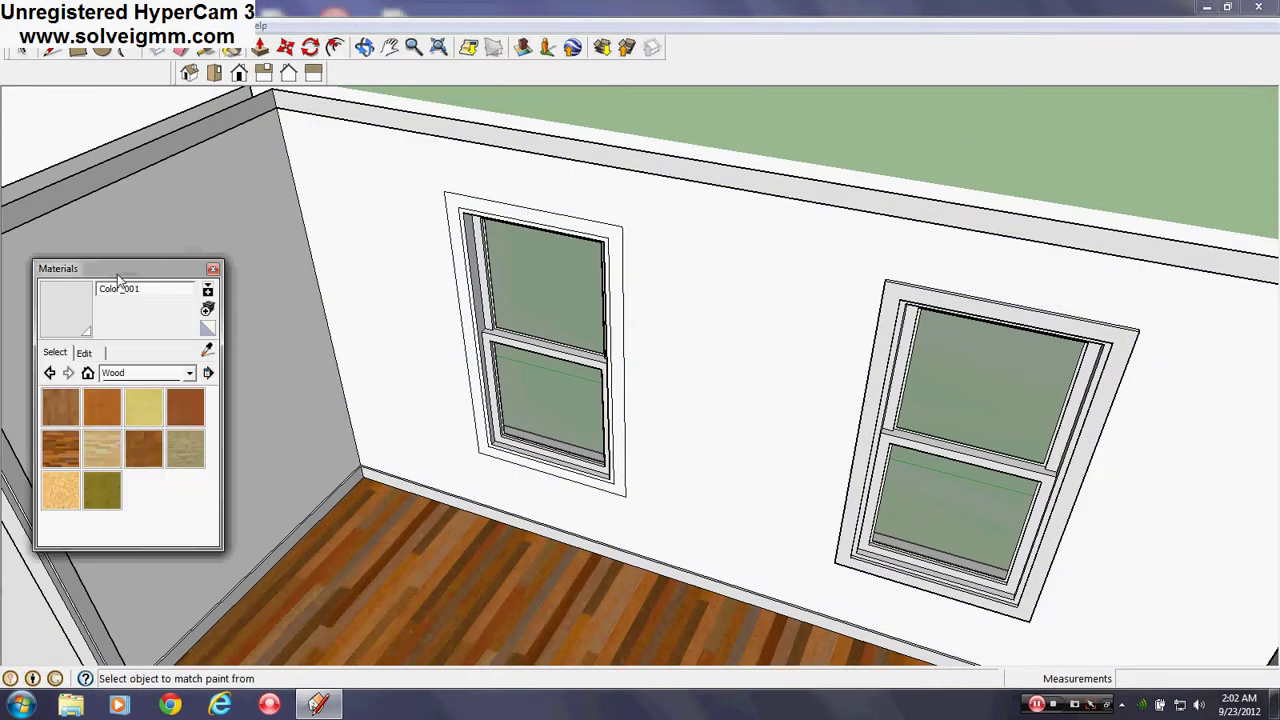
# Paint the new window trim with Color_001 and pull it out 3/4" to match the neighbouring window's trim.
pyautogui.scroll(-1, 543, 463)
pyautogui.scroll(8, 566, 429)
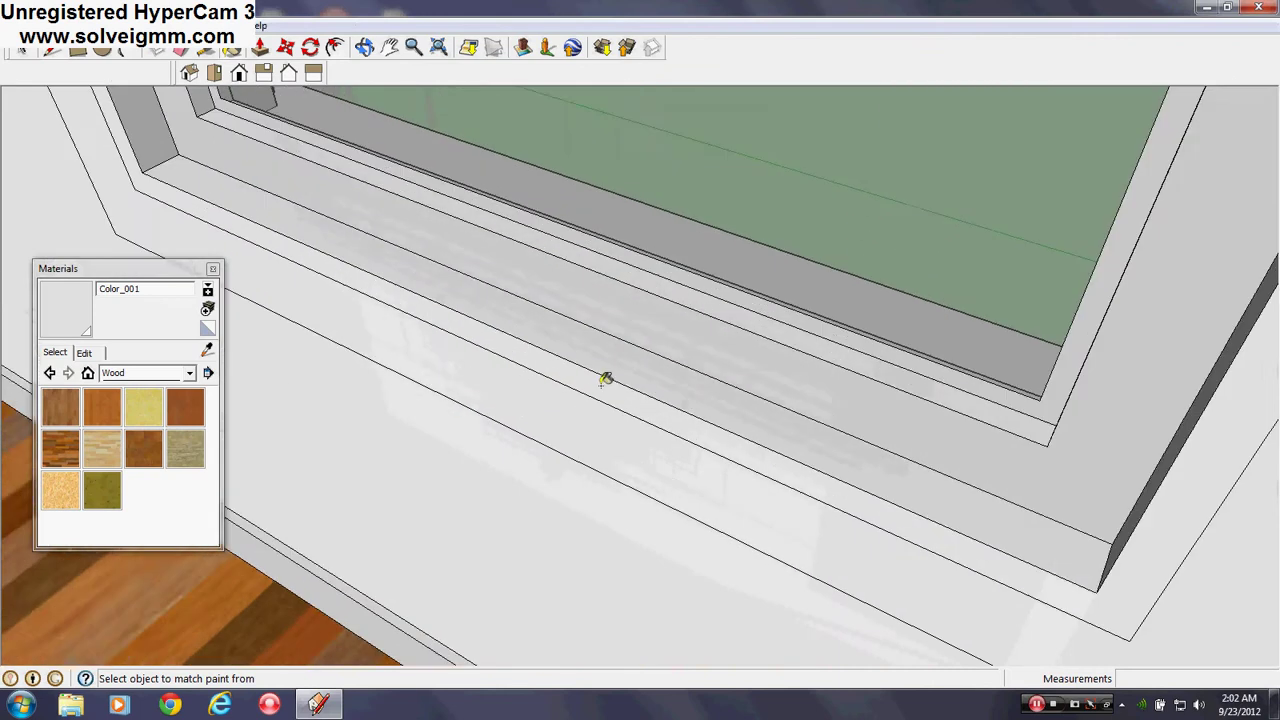
pyautogui.scroll(-7, 593, 419)
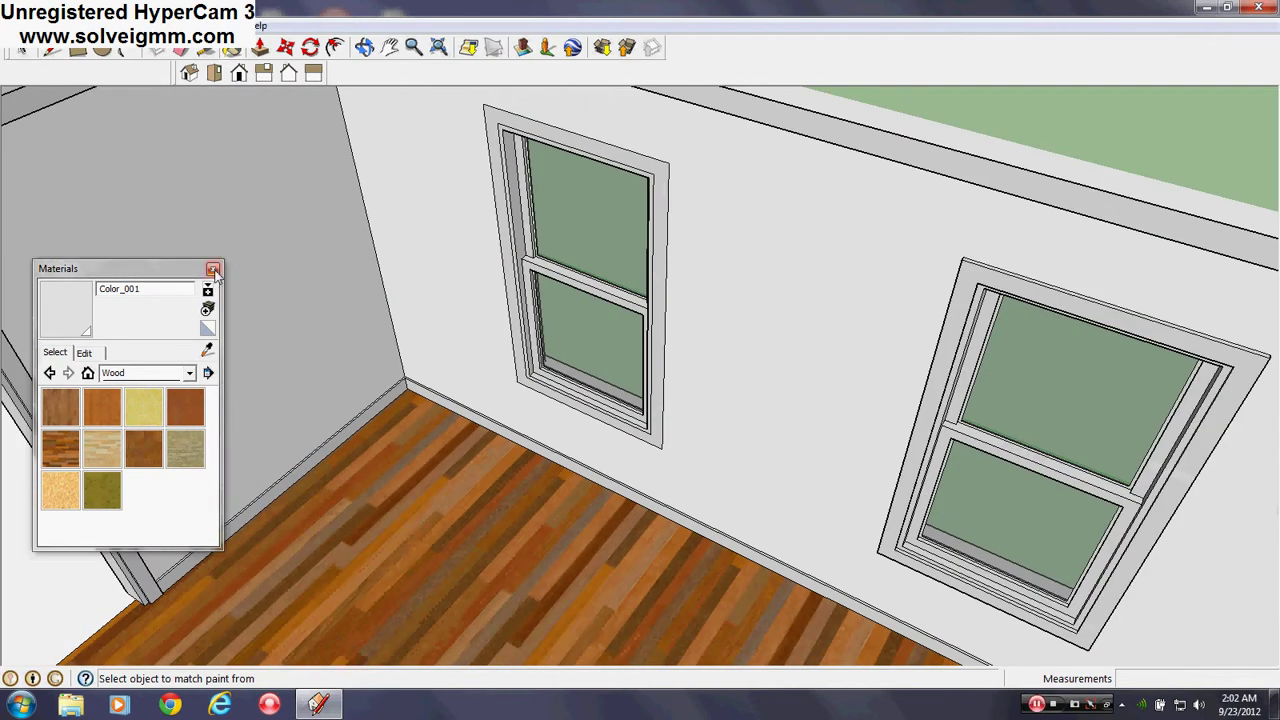
pyautogui.click(213, 270)
pyautogui.press('p')
pyautogui.click(665, 206)
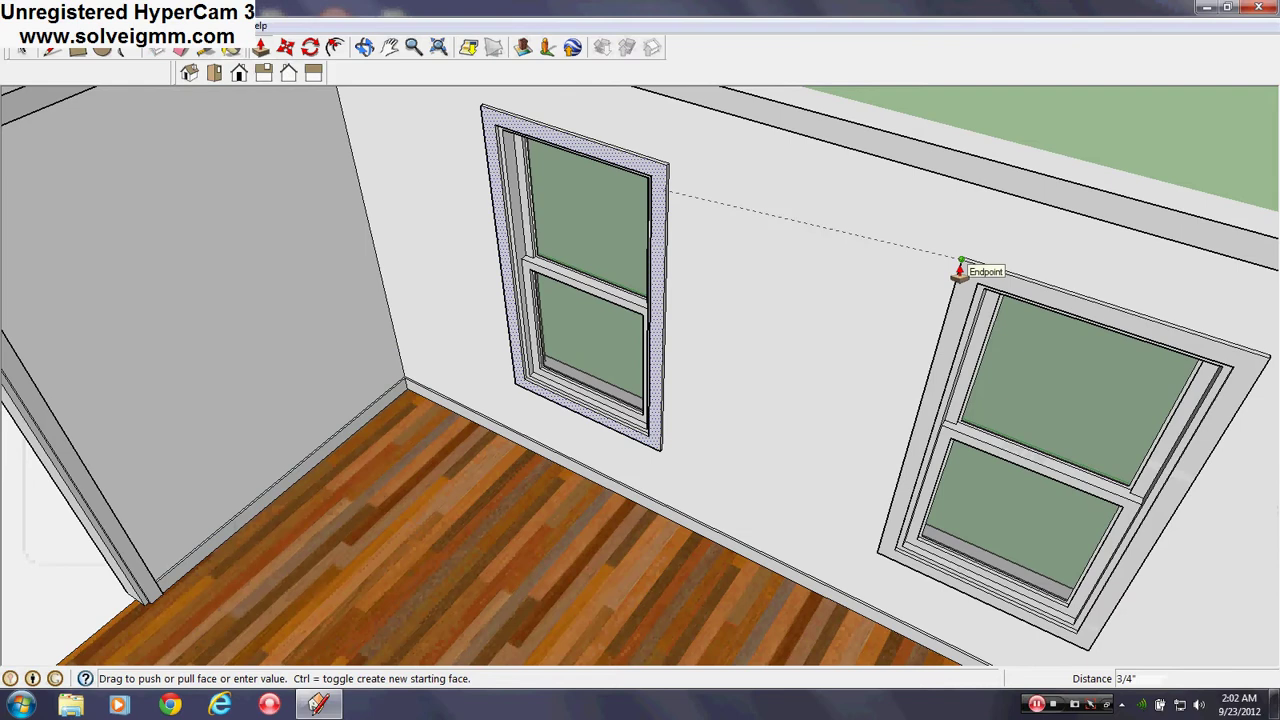
# Trace an edge on each of the three window openings in the bay walls to cap them with faces.
pyautogui.moveTo(958, 272)
pyautogui.mouseDown(button='middle')
pyautogui.moveTo(866, 414)
pyautogui.moveTo(477, 297)
pyautogui.moveTo(563, 451)
pyautogui.moveTo(1165, 598)
pyautogui.moveTo(497, 488)
pyautogui.moveTo(491, 429)
pyautogui.mouseUp(button='middle')
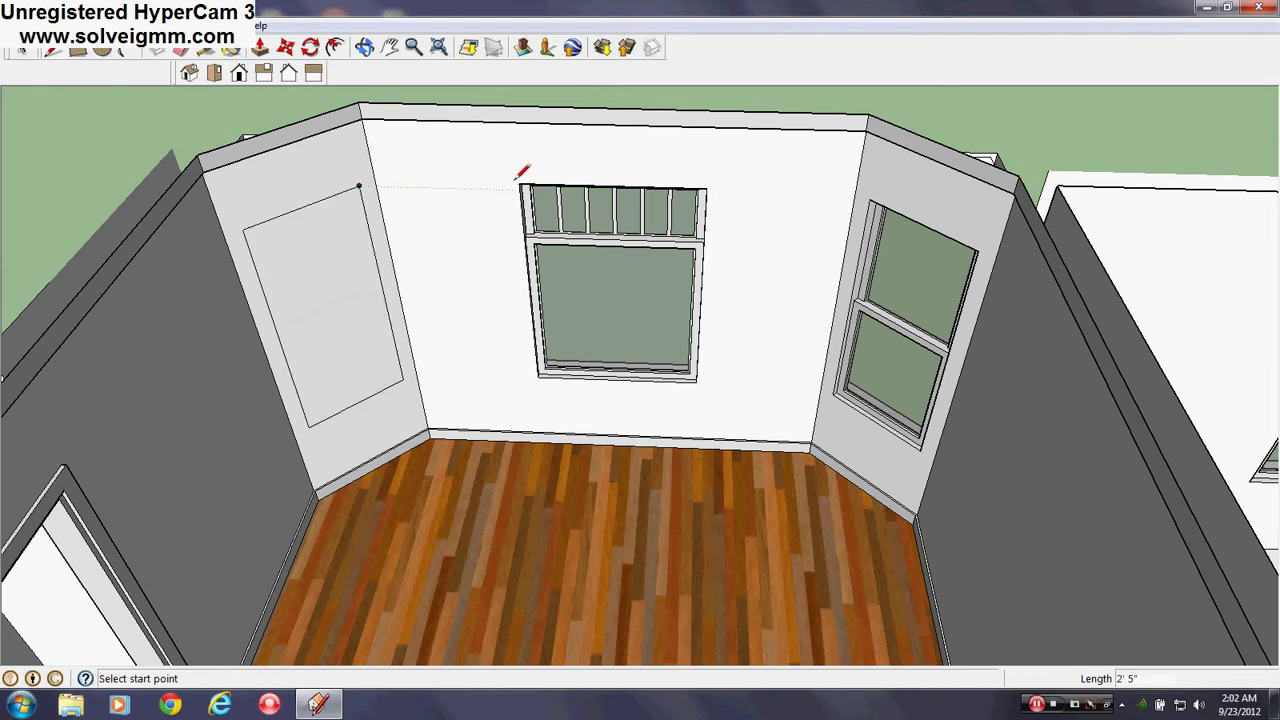
pyautogui.click(707, 188)
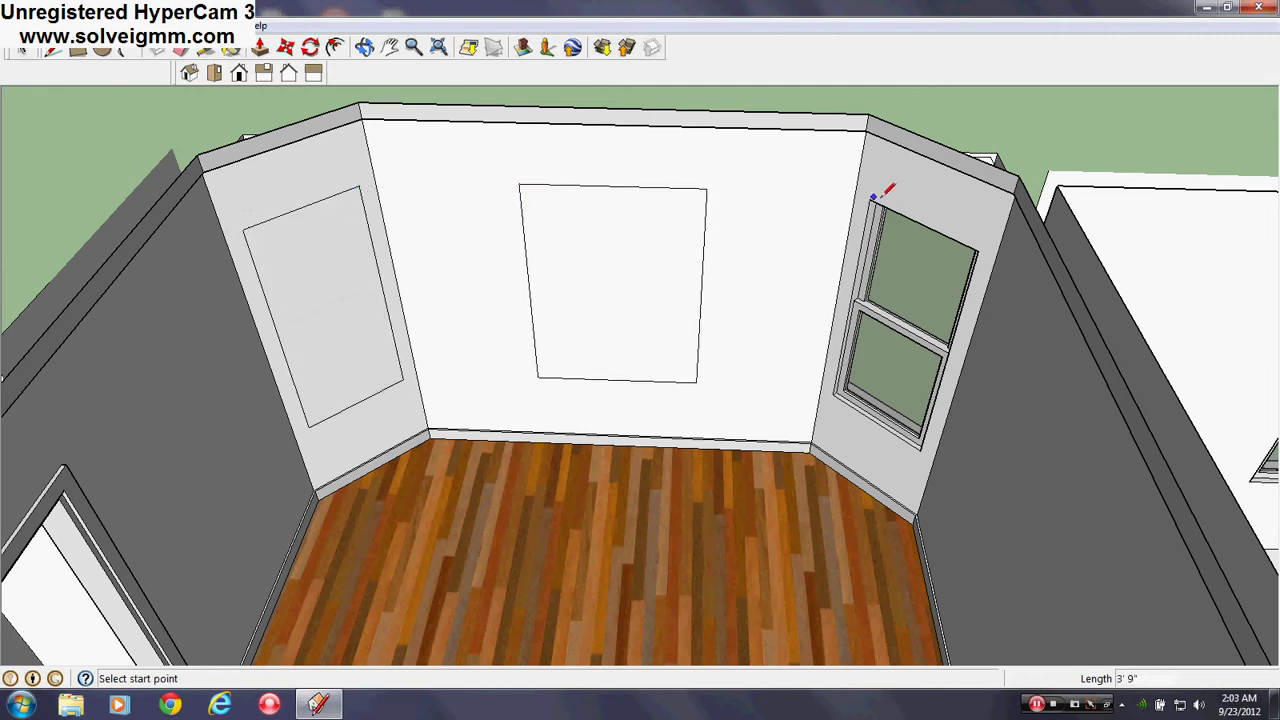
pyautogui.click(869, 197)
pyautogui.scroll(-5, 873, 195)
pyautogui.scroll(5, 908, 194)
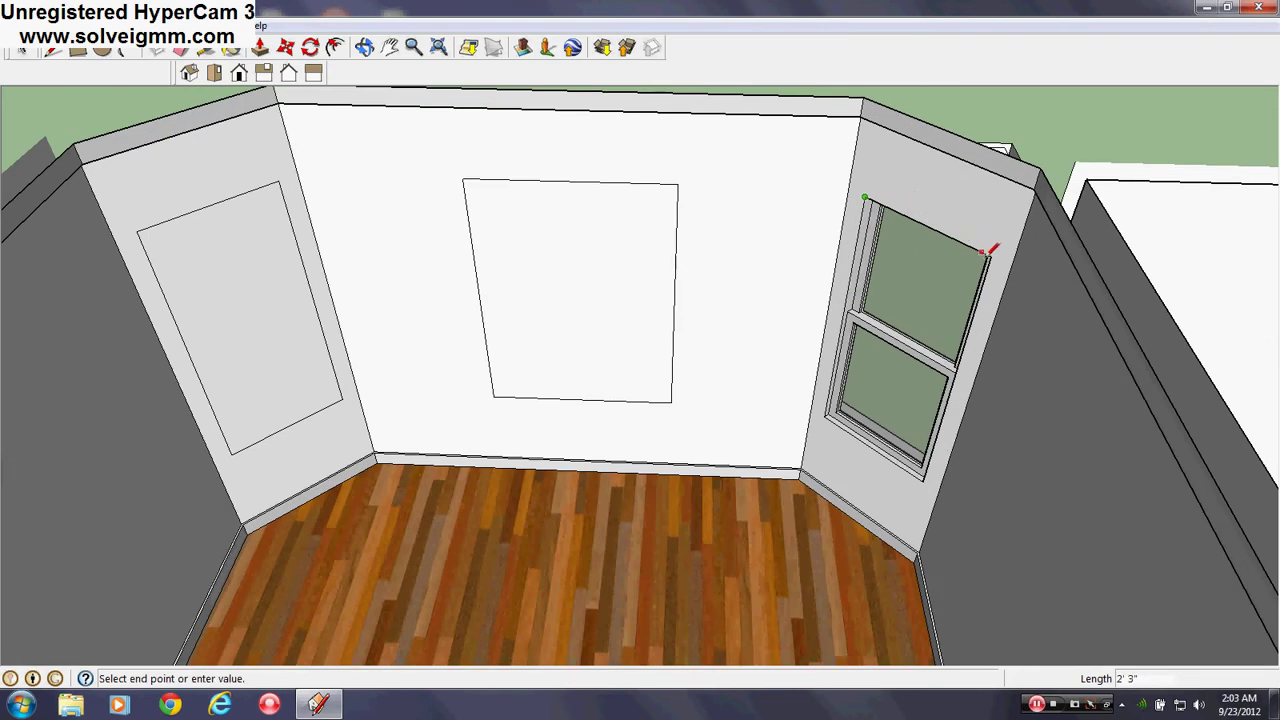
pyautogui.scroll(-5, 857, 177)
pyautogui.scroll(3, 882, 218)
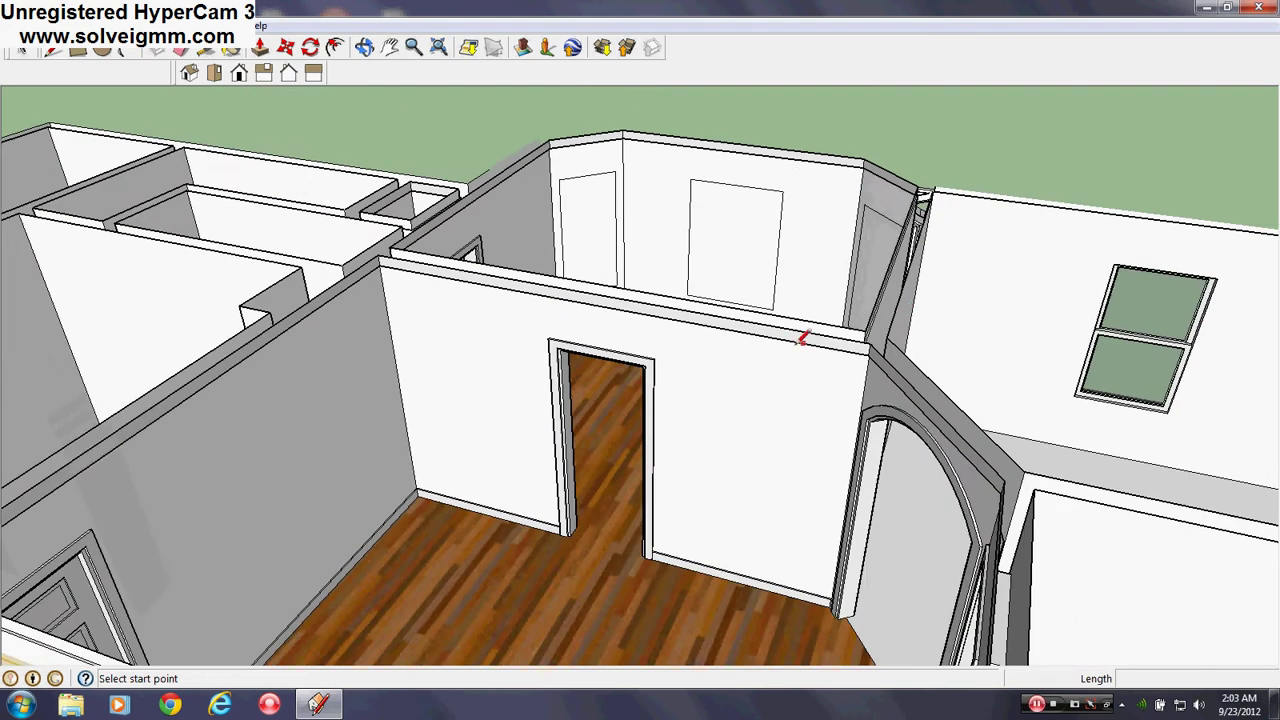
pyautogui.moveTo(783, 345); pyautogui.dragTo(749, 223, button='middle')
pyautogui.scroll(3, 749, 223)
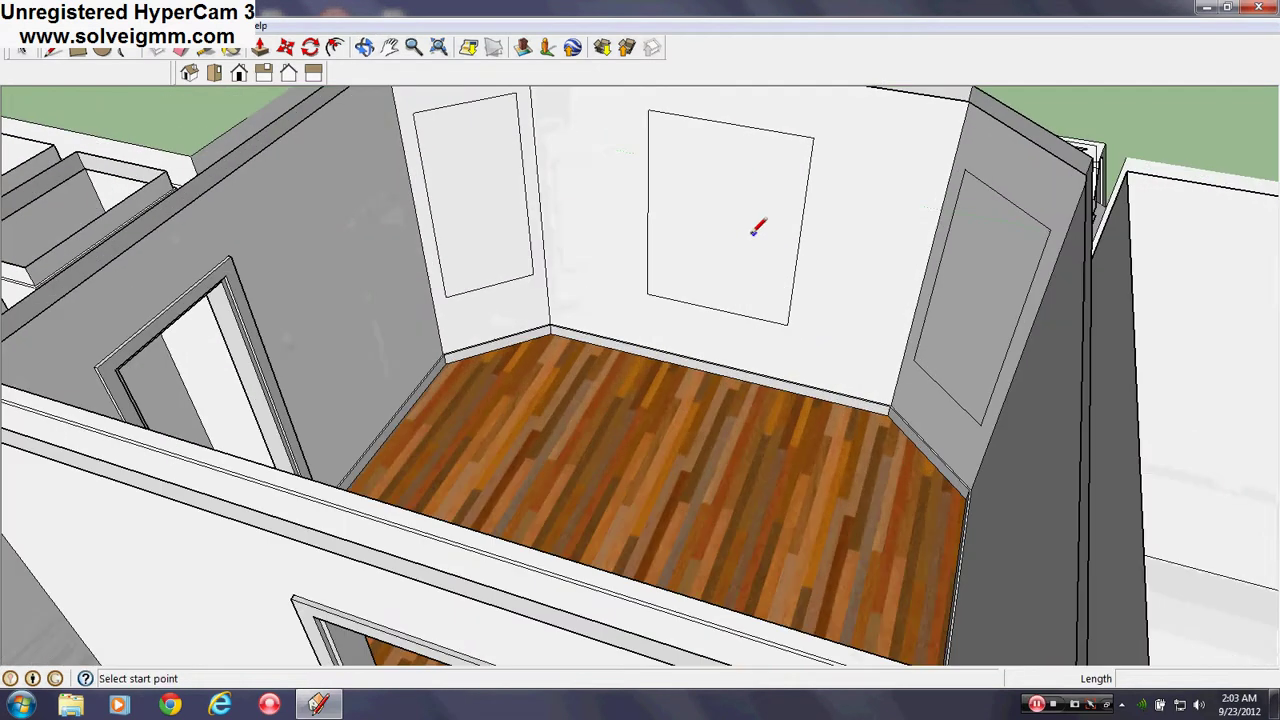
pyautogui.click(331, 48)
pyautogui.click(745, 145)
pyautogui.moveTo(794, 143); pyautogui.dragTo(602, 186, button='middle')
pyautogui.scroll(3, 345, 204)
pyautogui.press('Escape')
# Offset the middle bay window's outline slightly outward to match the inner frame strip on the larger room's trimmed window.
pyautogui.scroll(-4, 606, 229)
pyautogui.scroll(4, 160, 281)
pyautogui.moveTo(160, 281); pyautogui.dragTo(269, 337, button='middle')
pyautogui.moveTo(403, 492); pyautogui.dragTo(481, 449, button='middle')
pyautogui.scroll(3, 317, 497)
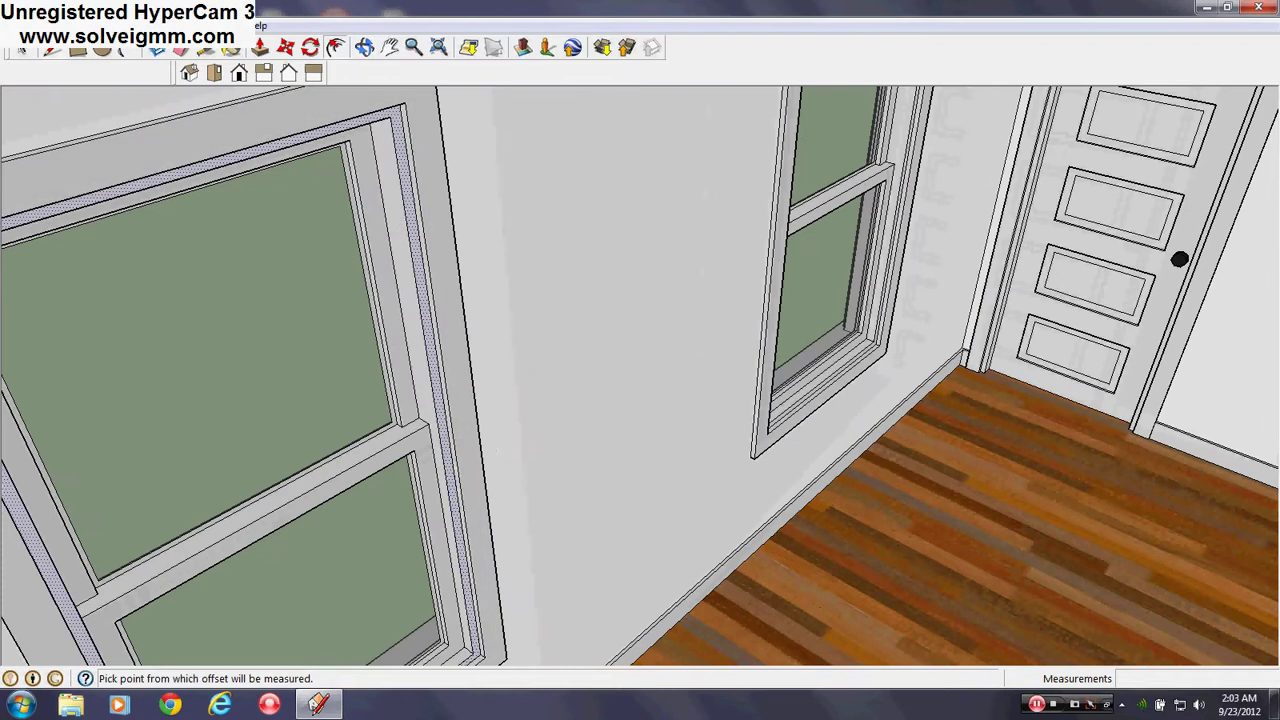
pyautogui.click(210, 50)
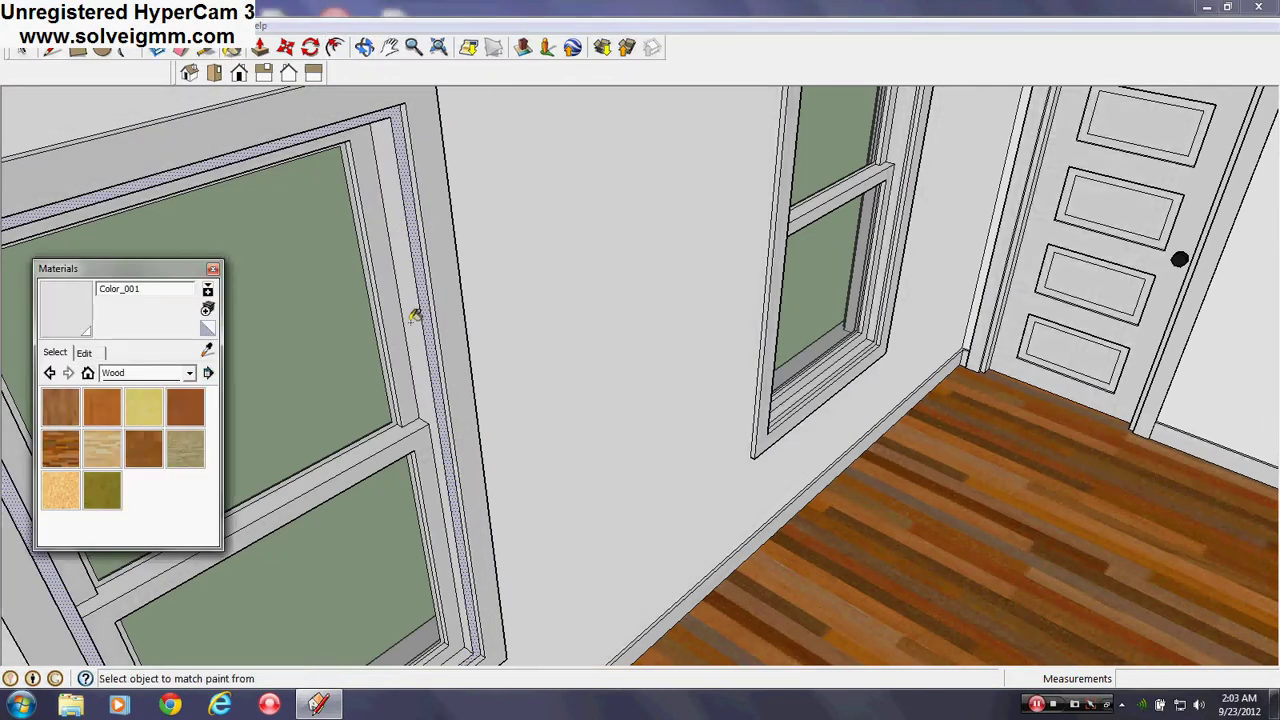
pyautogui.moveTo(640, 366); pyautogui.dragTo(355, 122, button='middle')
pyautogui.moveTo(521, 268); pyautogui.dragTo(1071, 337, button='middle')
pyautogui.scroll(3, 1106, 306)
pyautogui.scroll(-1, 1071, 337)
pyautogui.click(212, 269)
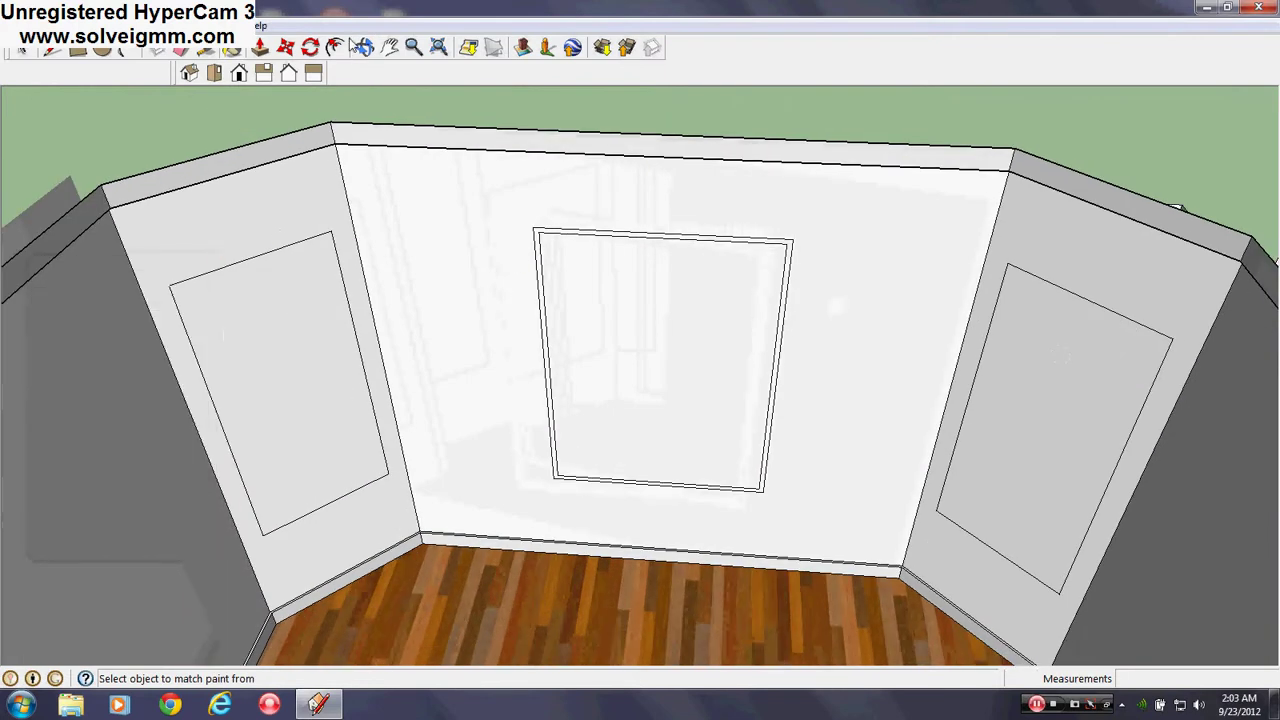
# Offset the outlines of the two side bay windows outward by the same narrow distance as the middle window.
pyautogui.click(335, 47)
pyautogui.click(268, 276)
pyautogui.click(334, 280)
pyautogui.doubleClick(1075, 318)
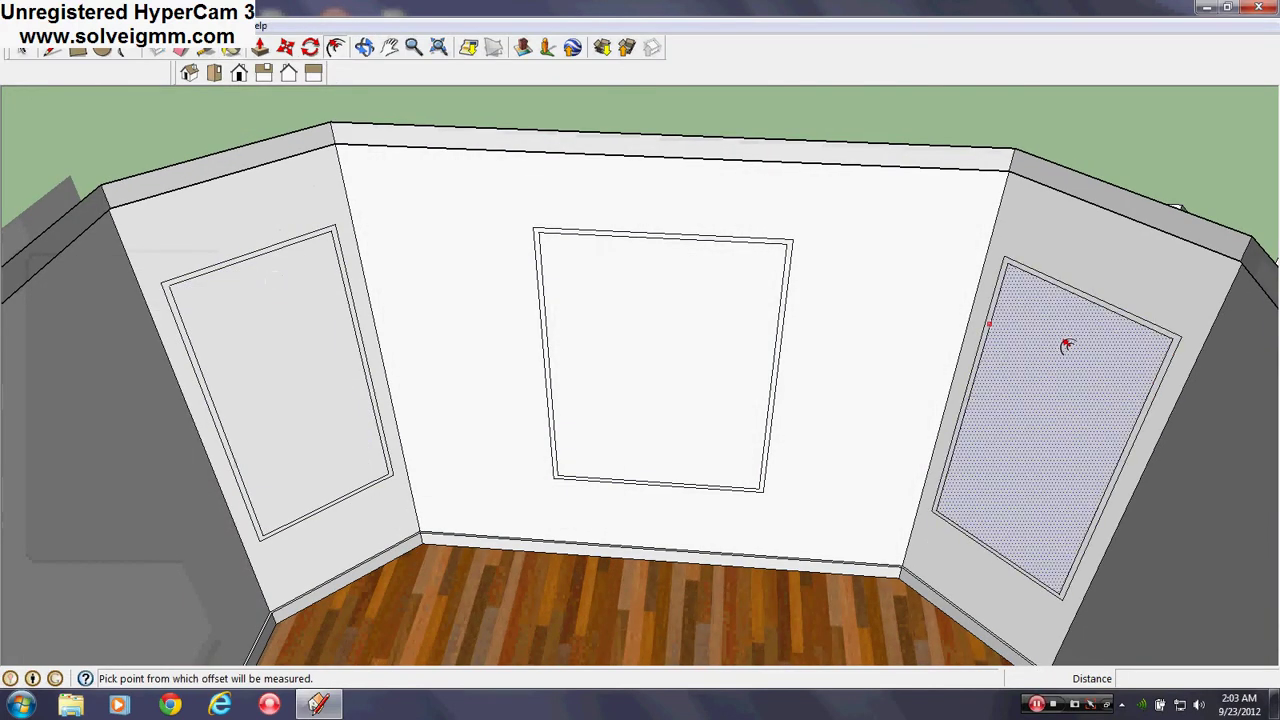
# Offset a second outline 4" outward around each of the three bay windows for the trim.
pyautogui.click(1066, 346)
pyautogui.moveTo(1106, 268); pyautogui.dragTo(414, 289, button='middle')
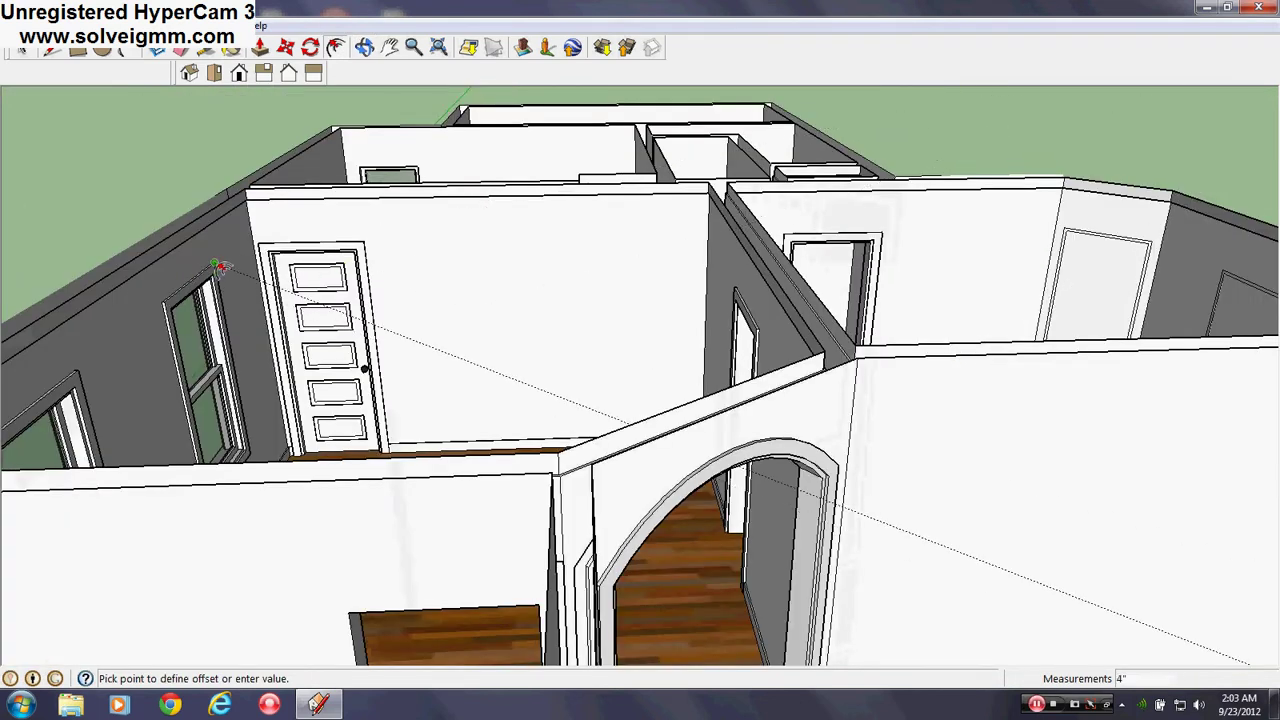
pyautogui.press('Escape')
pyautogui.moveTo(337, 322); pyautogui.dragTo(1025, 452, button='middle')
pyautogui.scroll(10, 960, 380)
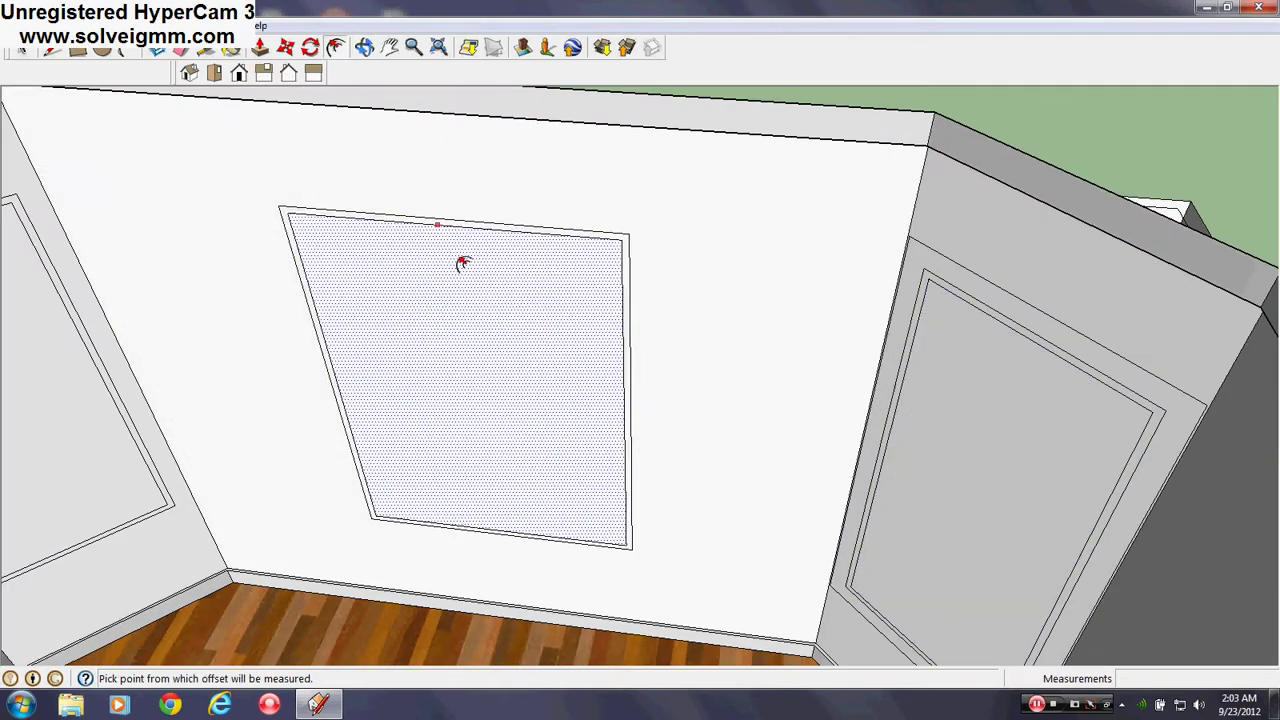
pyautogui.doubleClick(508, 271)
pyautogui.scroll(-5, 900, 280)
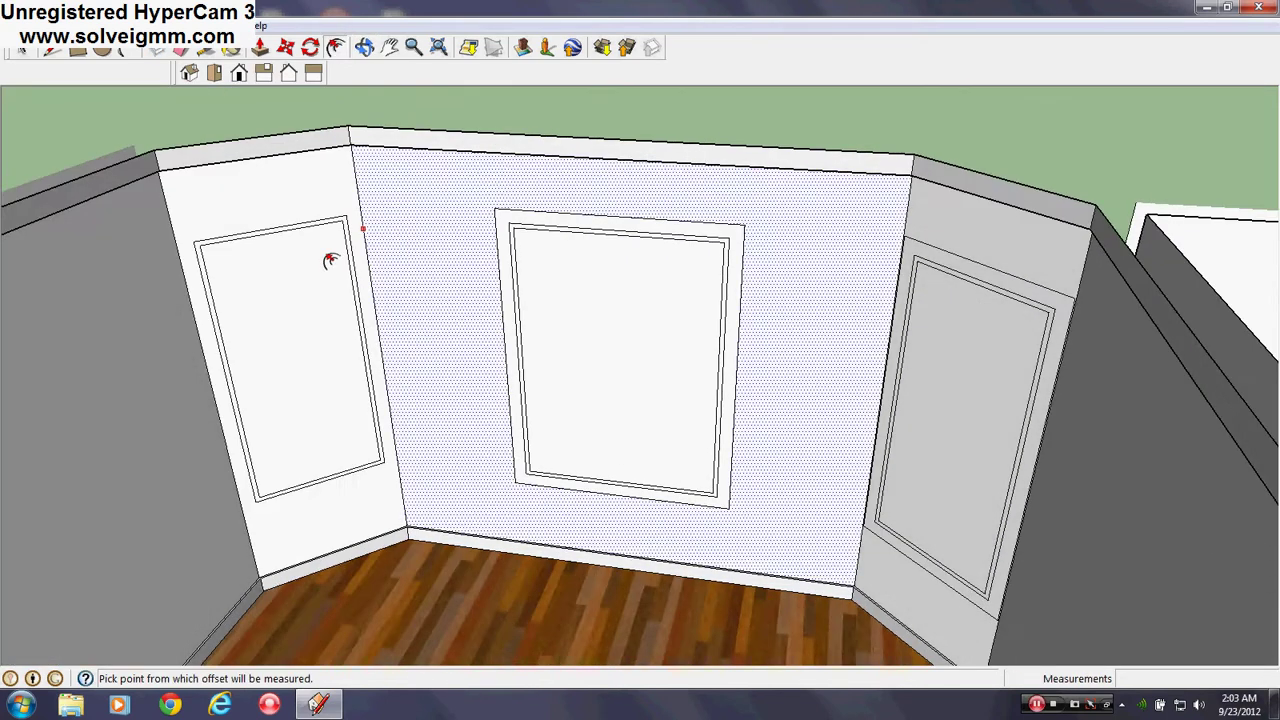
pyautogui.click(285, 265)
pyautogui.press('Escape')
# Erase the faces covering the three window openings in the bay walls.
pyautogui.press('l')
pyautogui.scroll(4, 288, 272)
pyautogui.click(398, 163)
pyautogui.press('Escape')
pyautogui.rightClick(371, 291)
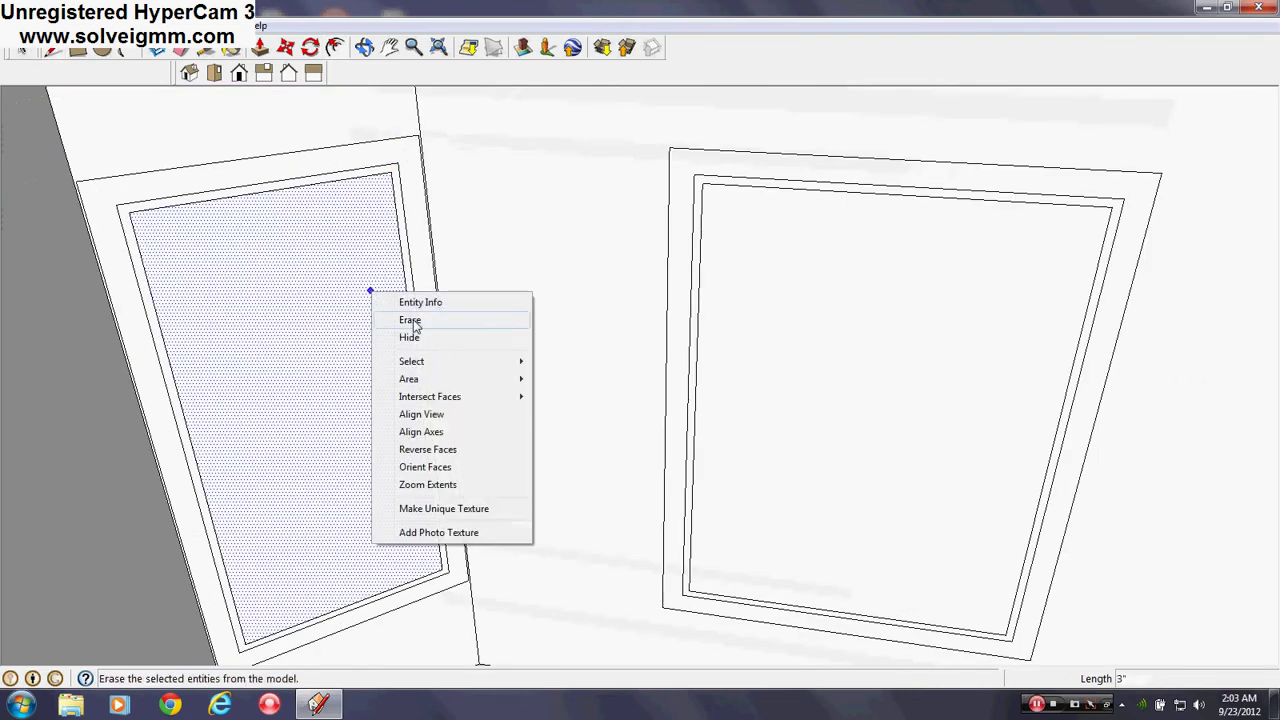
pyautogui.click(410, 319)
pyautogui.rightClick(866, 286)
pyautogui.click(906, 313)
pyautogui.scroll(-5, 905, 403)
pyautogui.scroll(-3, 905, 403)
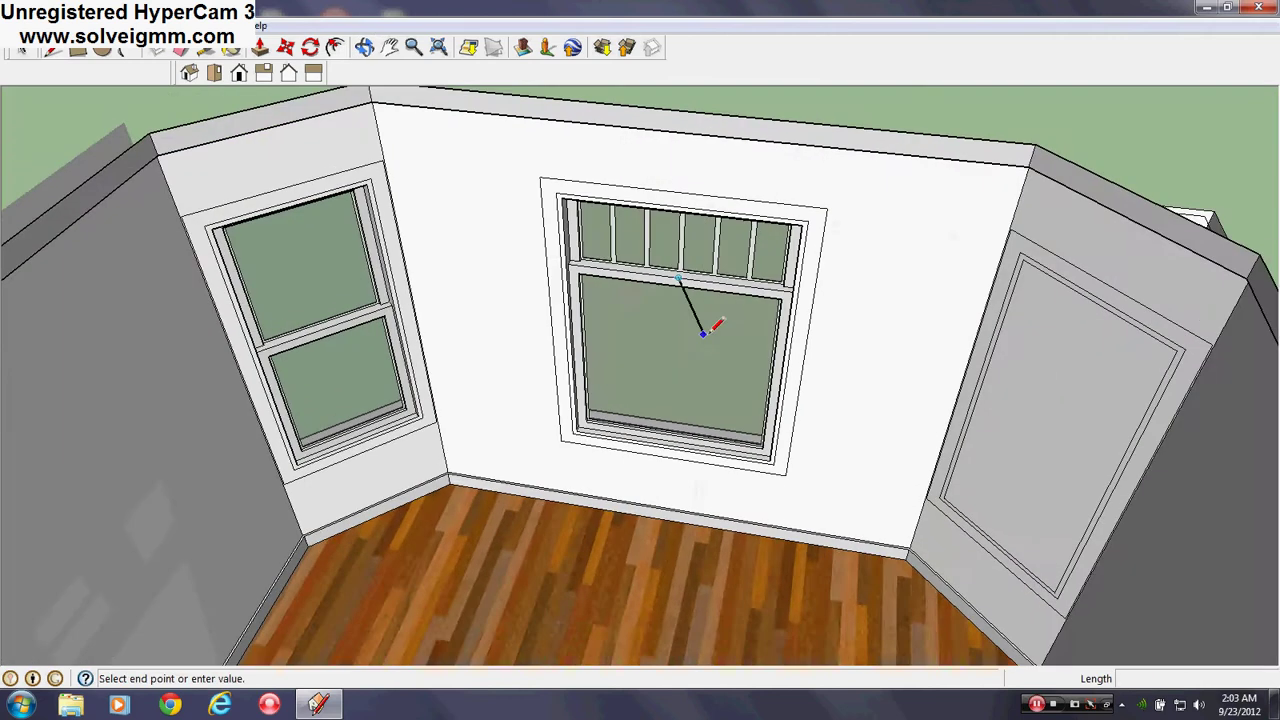
pyautogui.rightClick(1035, 402)
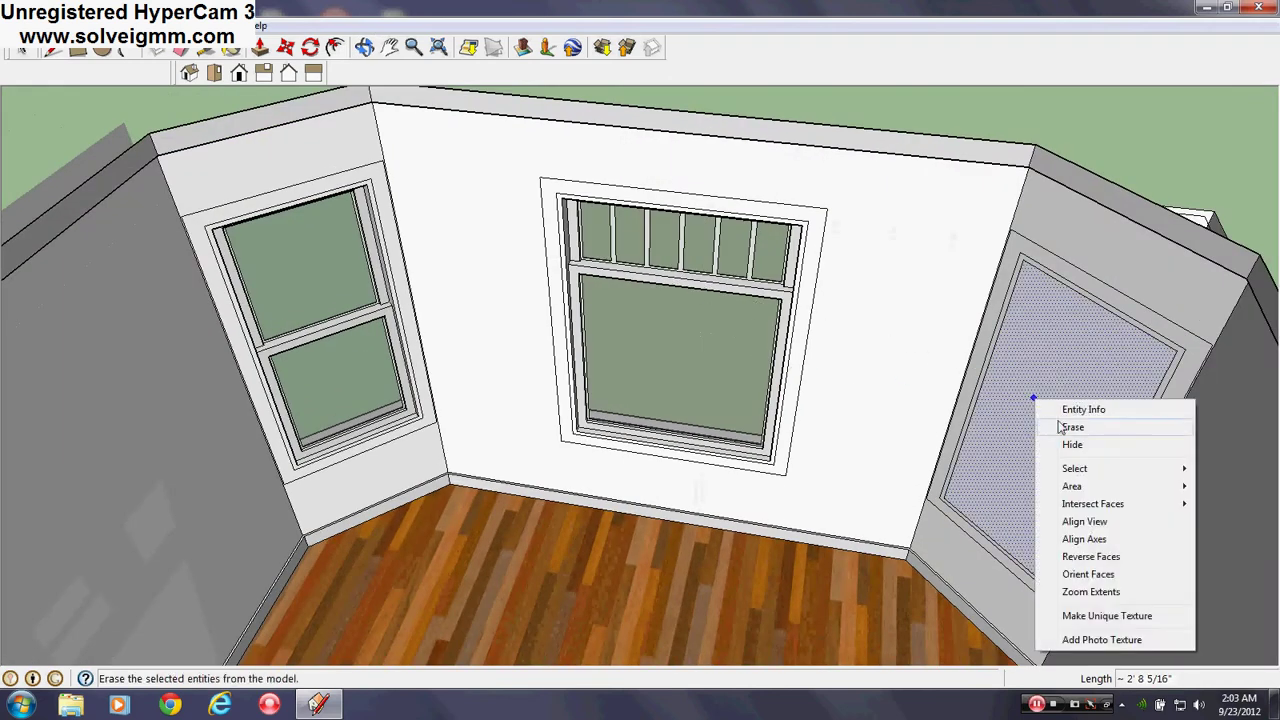
pyautogui.click(1070, 427)
# Paint the trim bands around the three bay windows with the color matched from their frame strips.
pyautogui.click(233, 49)
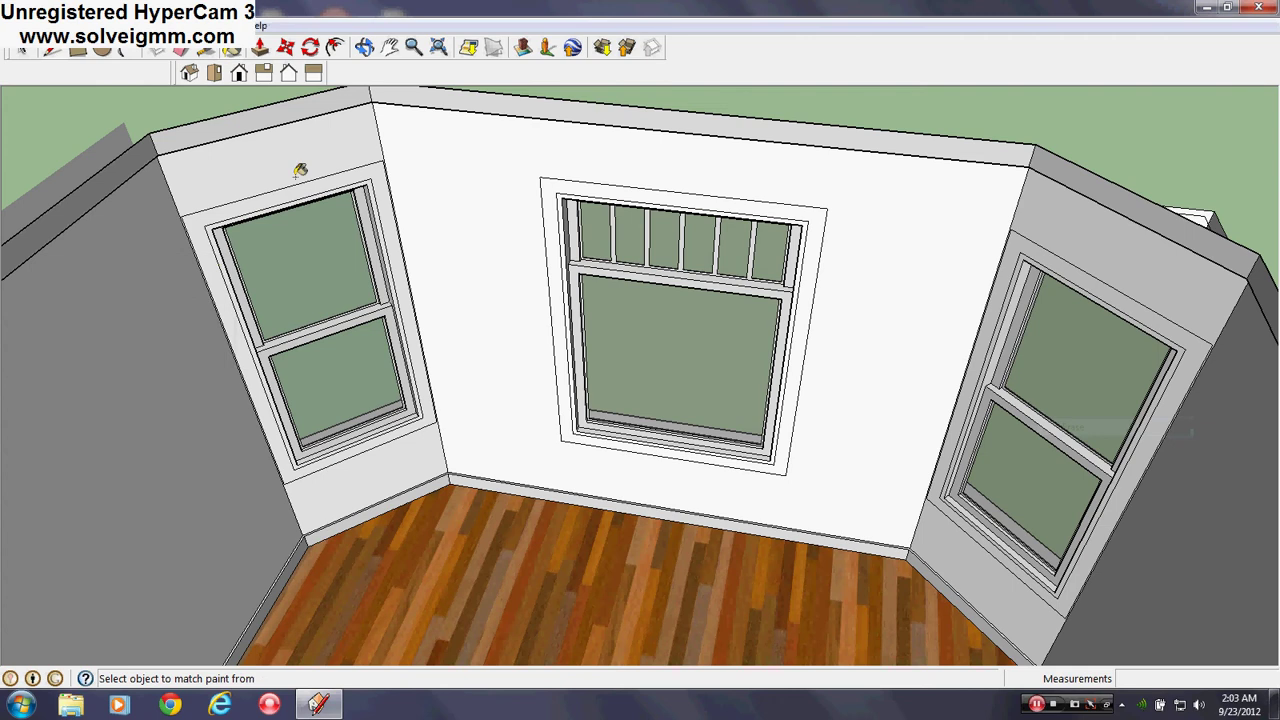
pyautogui.click(213, 270)
pyautogui.scroll(10, 309, 163)
pyautogui.scroll(-3, 452, 180)
pyautogui.moveTo(452, 180); pyautogui.dragTo(471, 291, button='middle')
pyautogui.scroll(4, 566, 260)
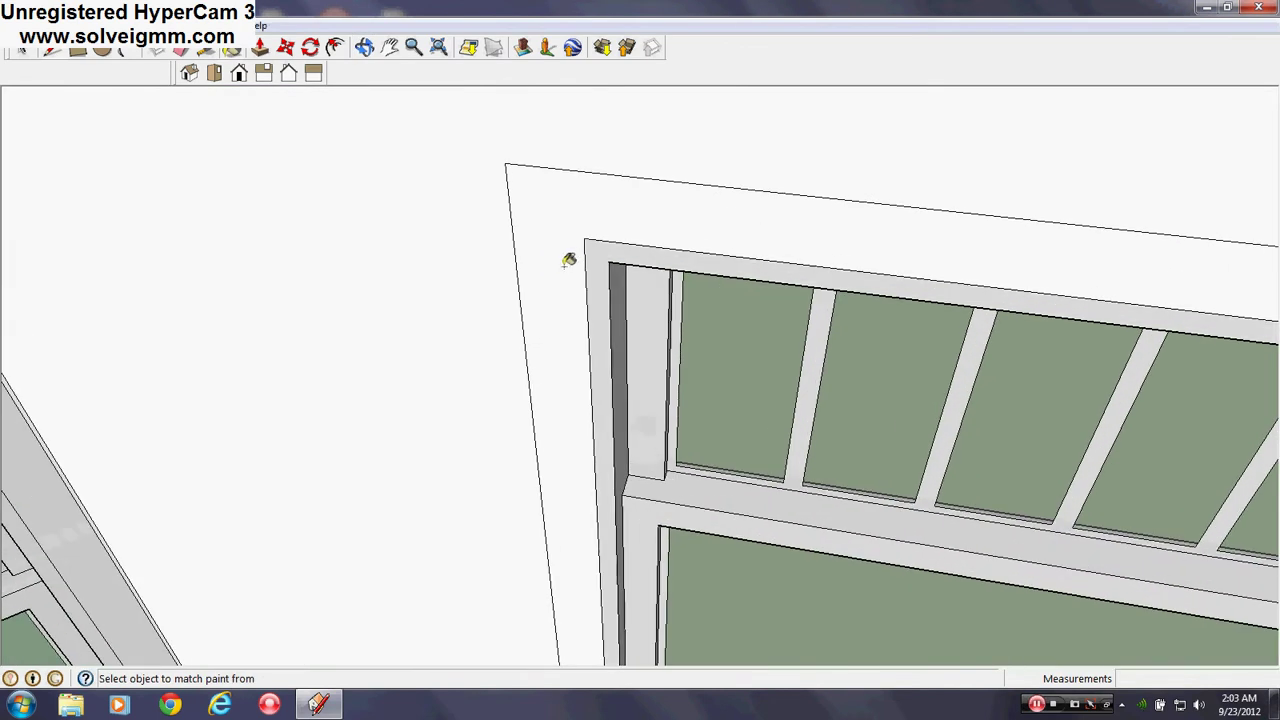
pyautogui.click(592, 260)
pyautogui.click(564, 264)
pyautogui.scroll(-6, 231, 190)
pyautogui.scroll(4, 775, 341)
pyautogui.scroll(3, 795, 278)
pyautogui.scroll(1, 786, 280)
pyautogui.click(786, 280)
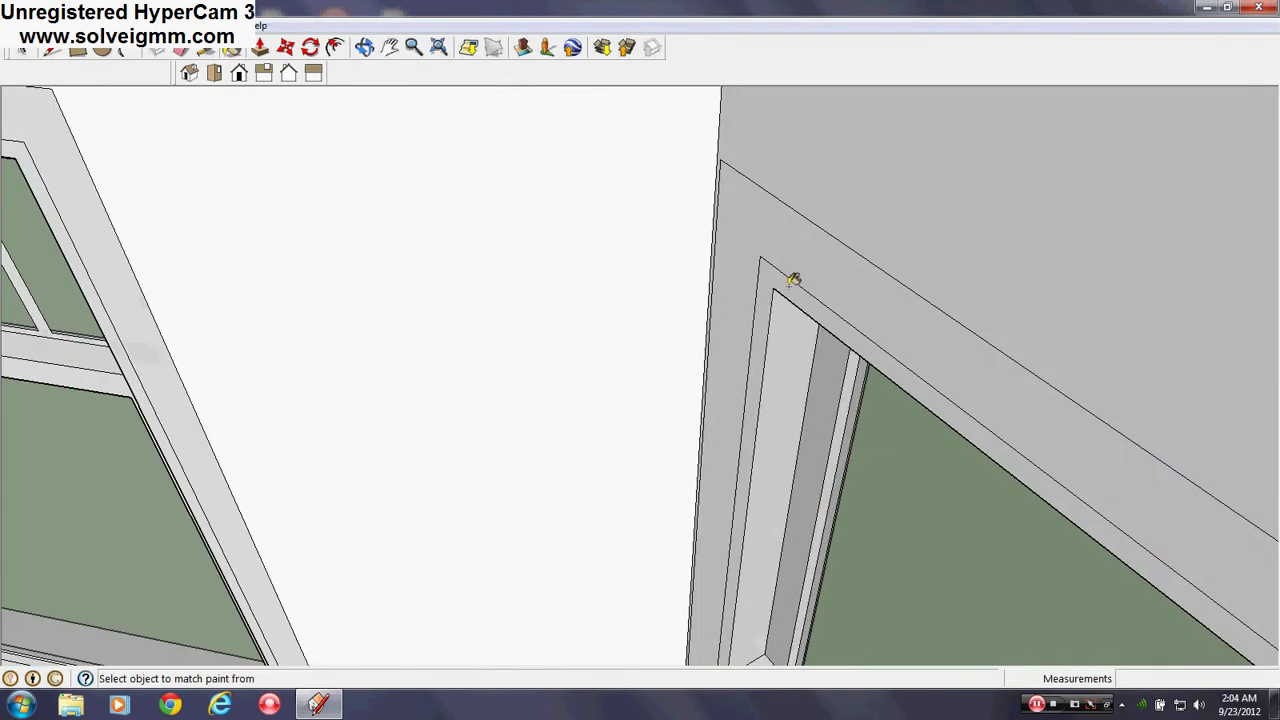
pyautogui.click(801, 265)
# Pull the trim faces of the left and middle bay windows out 0.75" from the wall.
pyautogui.scroll(-7, 920, 220)
pyautogui.moveTo(764, 262); pyautogui.dragTo(740, 300, button='middle')
pyautogui.click(260, 47)
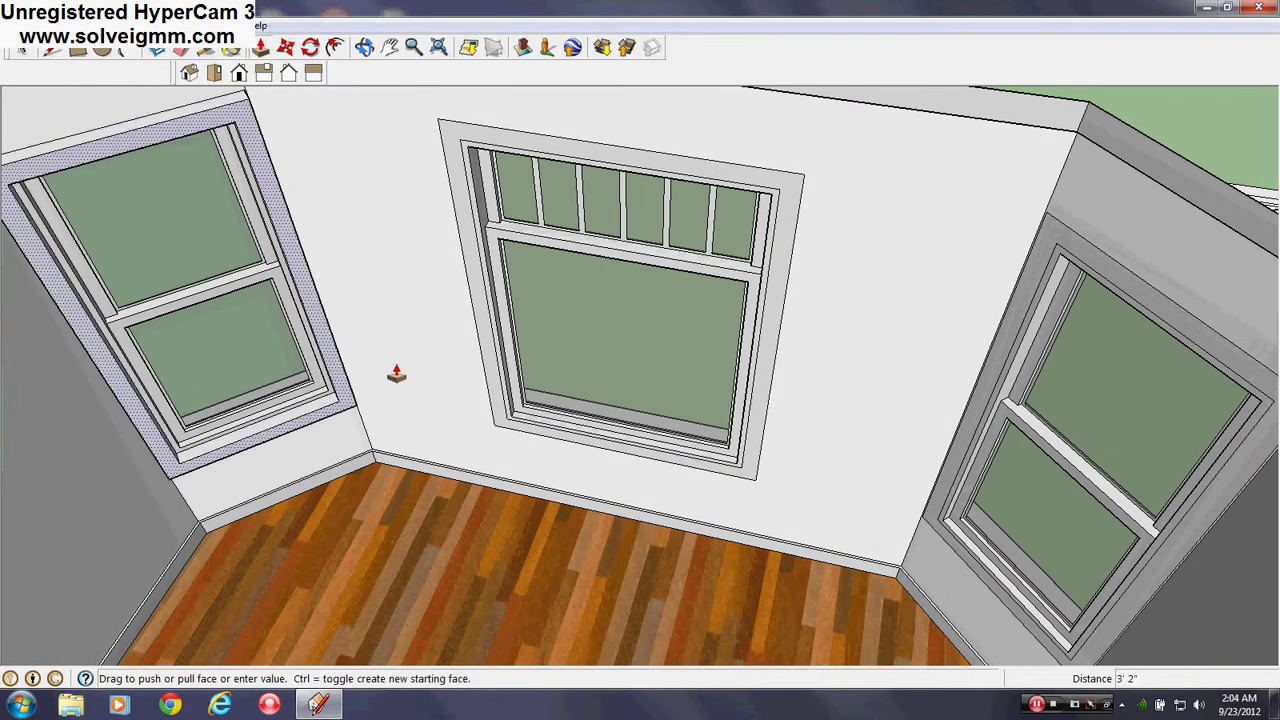
pyautogui.moveTo(265, 190); pyautogui.dragTo(396, 373)
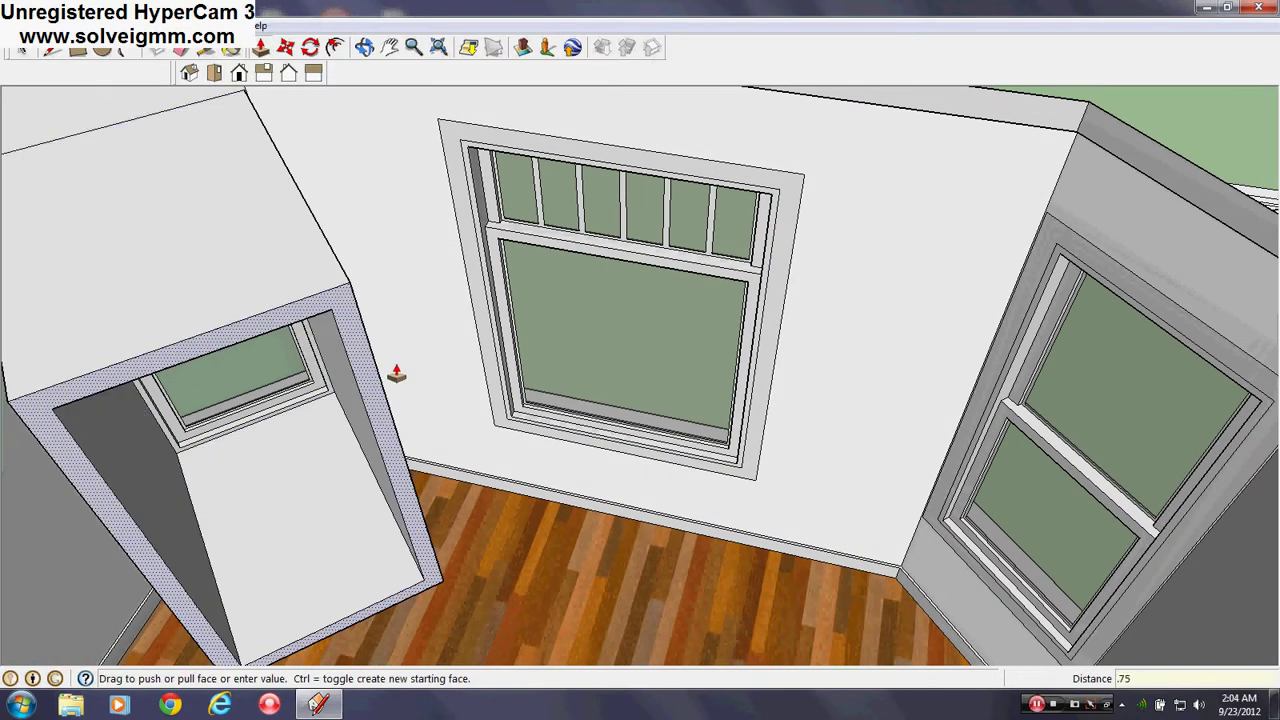
pyautogui.press('Return')
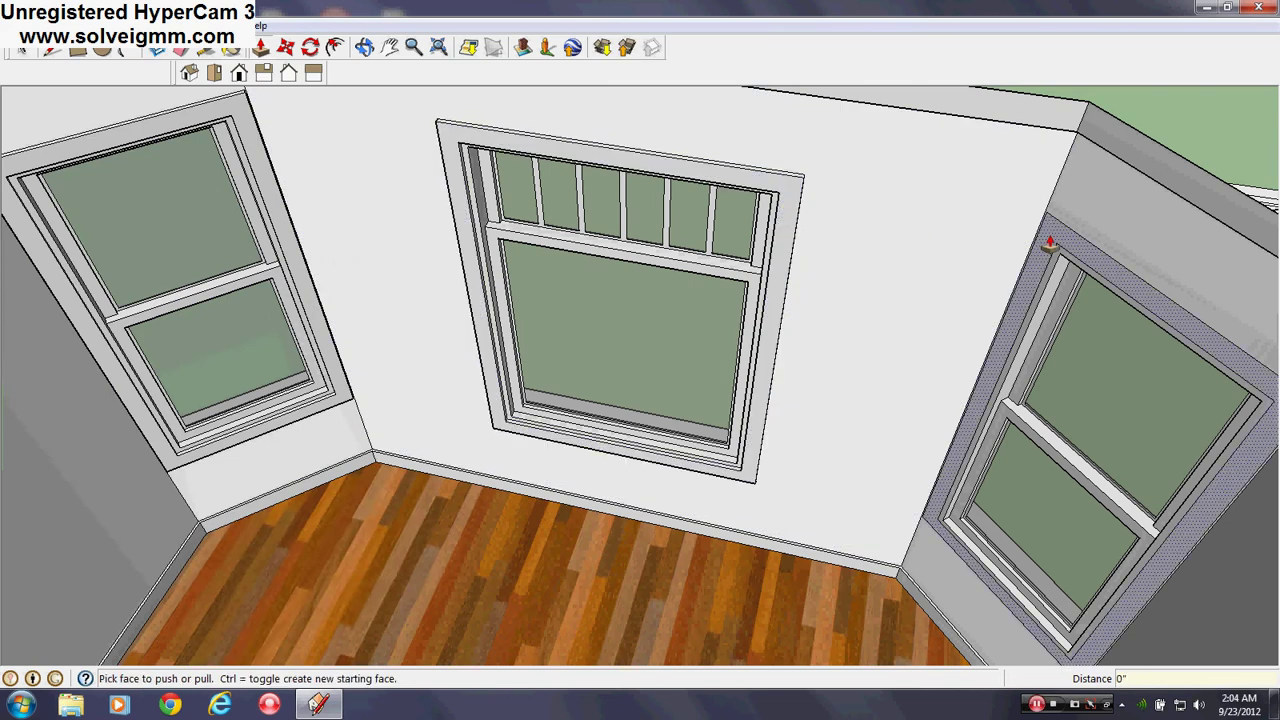
pyautogui.moveTo(1050, 243); pyautogui.dragTo(1043, 323, button='middle')
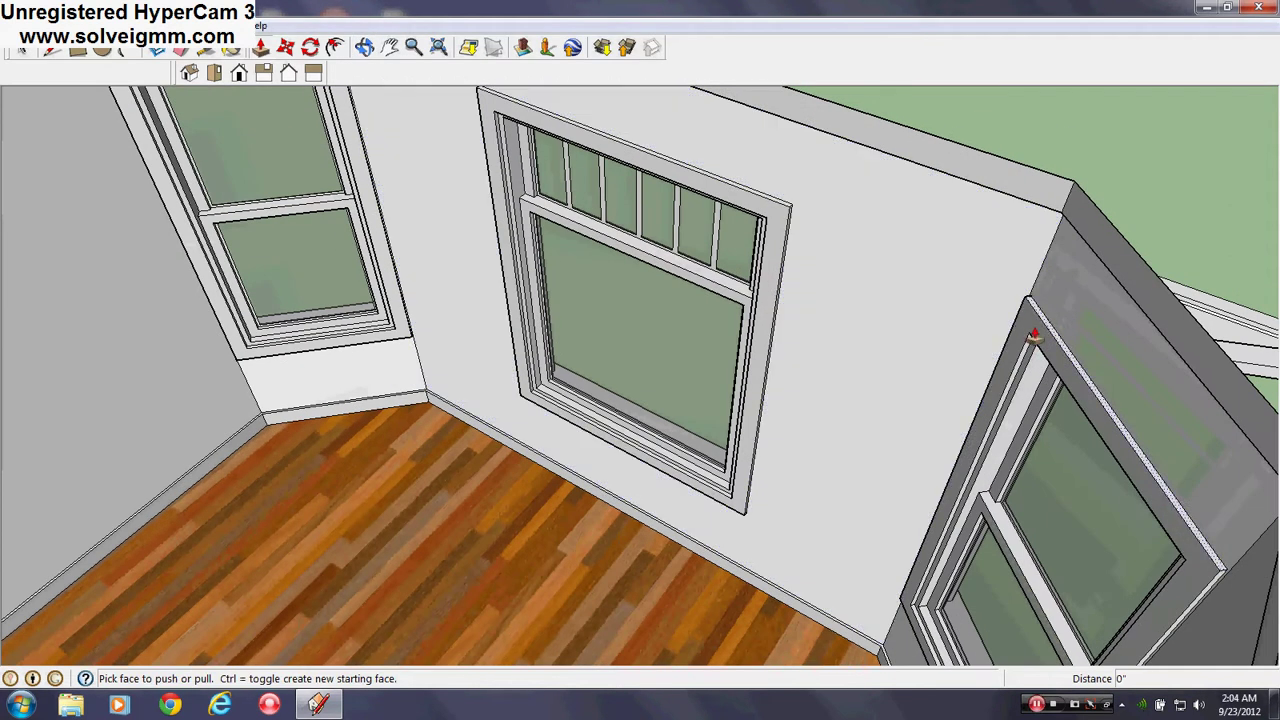
pyautogui.click(1035, 337)
pyautogui.press('Escape')
# Start the Paint Bucket tool and browse to the Markers material collection.
pyautogui.scroll(-5, 794, 286)
pyautogui.moveTo(860, 256); pyautogui.dragTo(760, 180, button='middle')
pyautogui.moveTo(565, 340)
pyautogui.mouseDown(button='middle')
pyautogui.moveTo(394, 391)
pyautogui.moveTo(214, 391)
pyautogui.moveTo(337, 409)
pyautogui.moveTo(668, 405)
pyautogui.moveTo(291, 471)
pyautogui.moveTo(766, 403)
pyautogui.moveTo(391, 506)
pyautogui.moveTo(600, 452)
pyautogui.moveTo(694, 371)
pyautogui.moveTo(591, 337)
pyautogui.moveTo(581, 382)
pyautogui.mouseUp(button='middle')
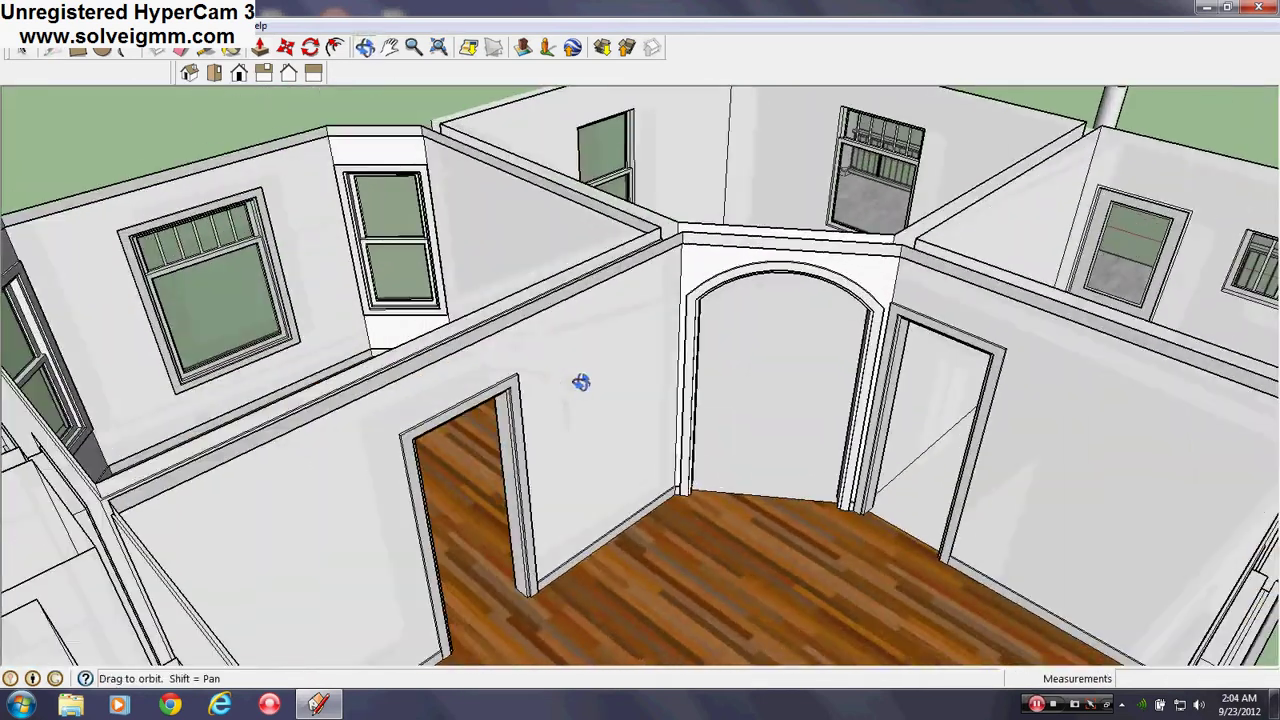
pyautogui.click(236, 49)
pyautogui.click(208, 350)
pyautogui.click(172, 376)
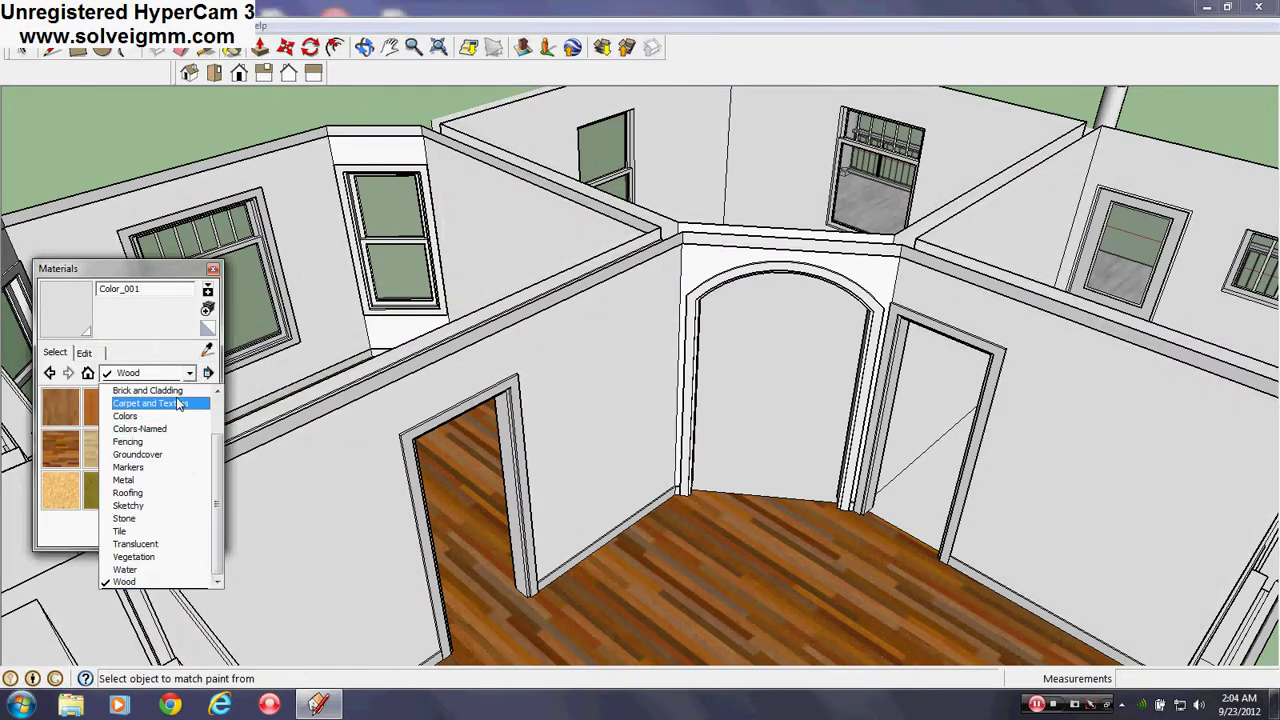
pyautogui.click(126, 416)
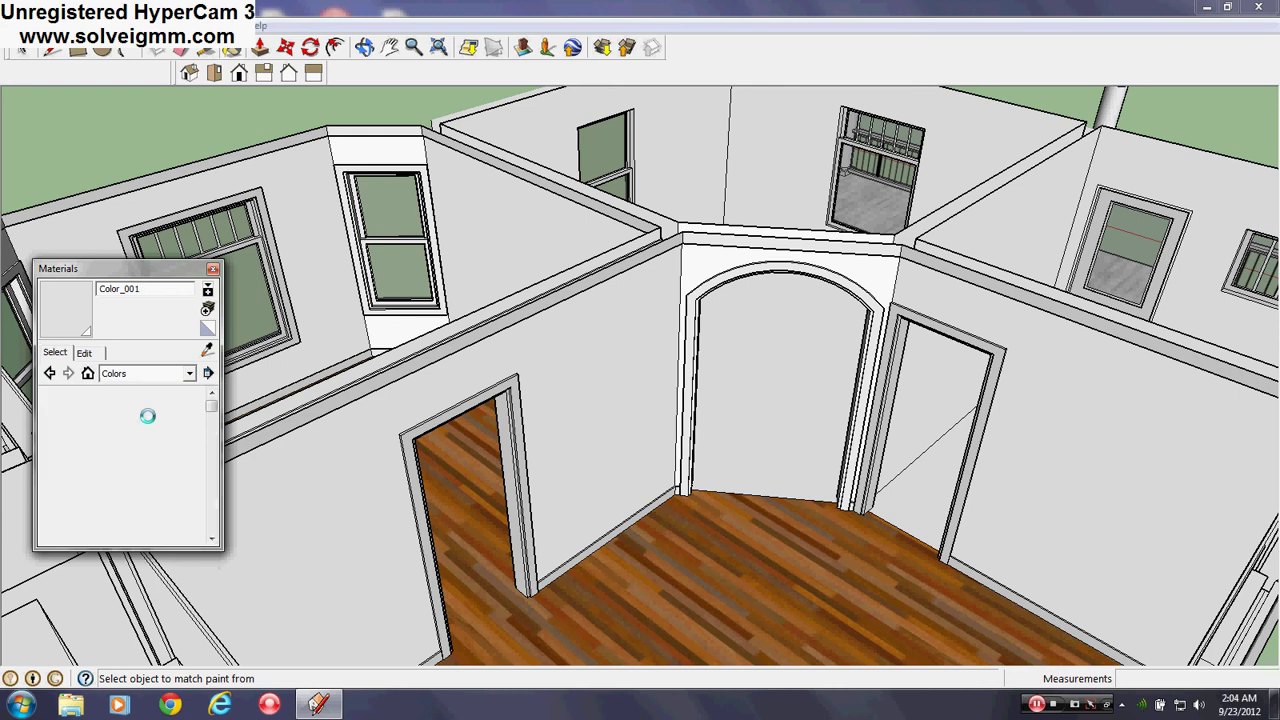
pyautogui.moveTo(214, 407)
pyautogui.mouseDown()
pyautogui.moveTo(214, 470)
pyautogui.moveTo(214, 410)
pyautogui.mouseUp()
pyautogui.click(189, 373)
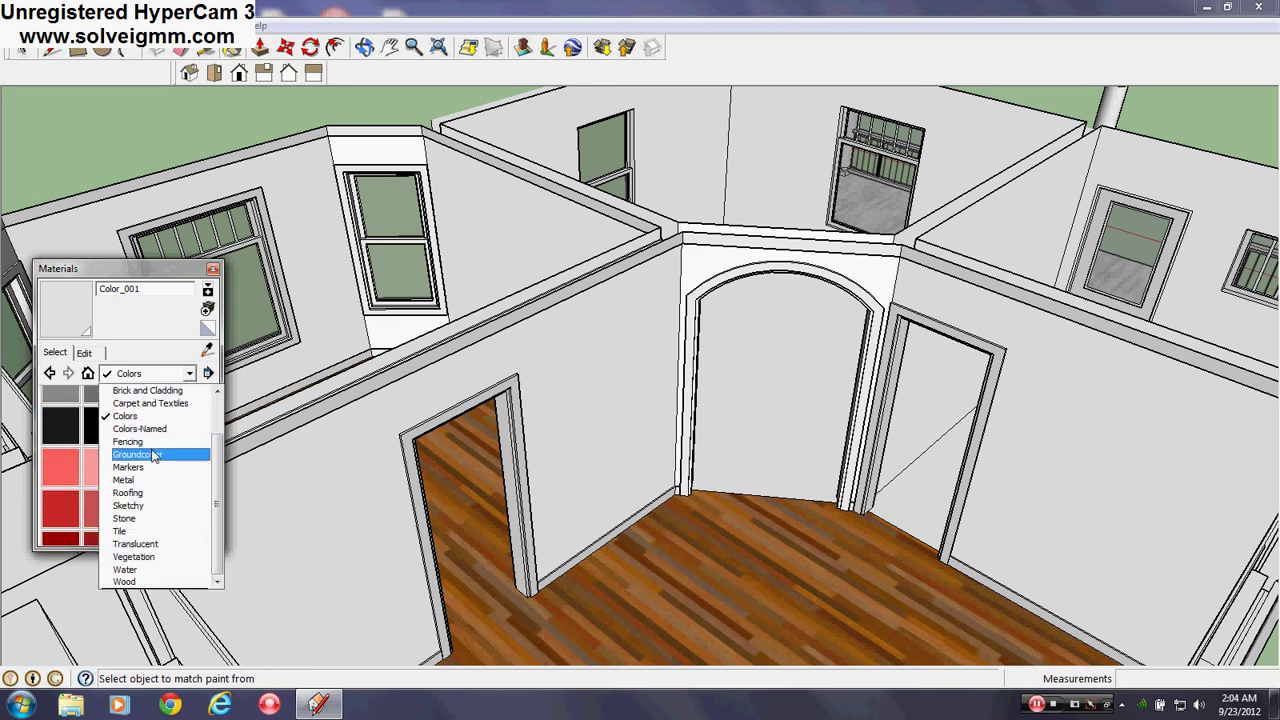
pyautogui.click(138, 467)
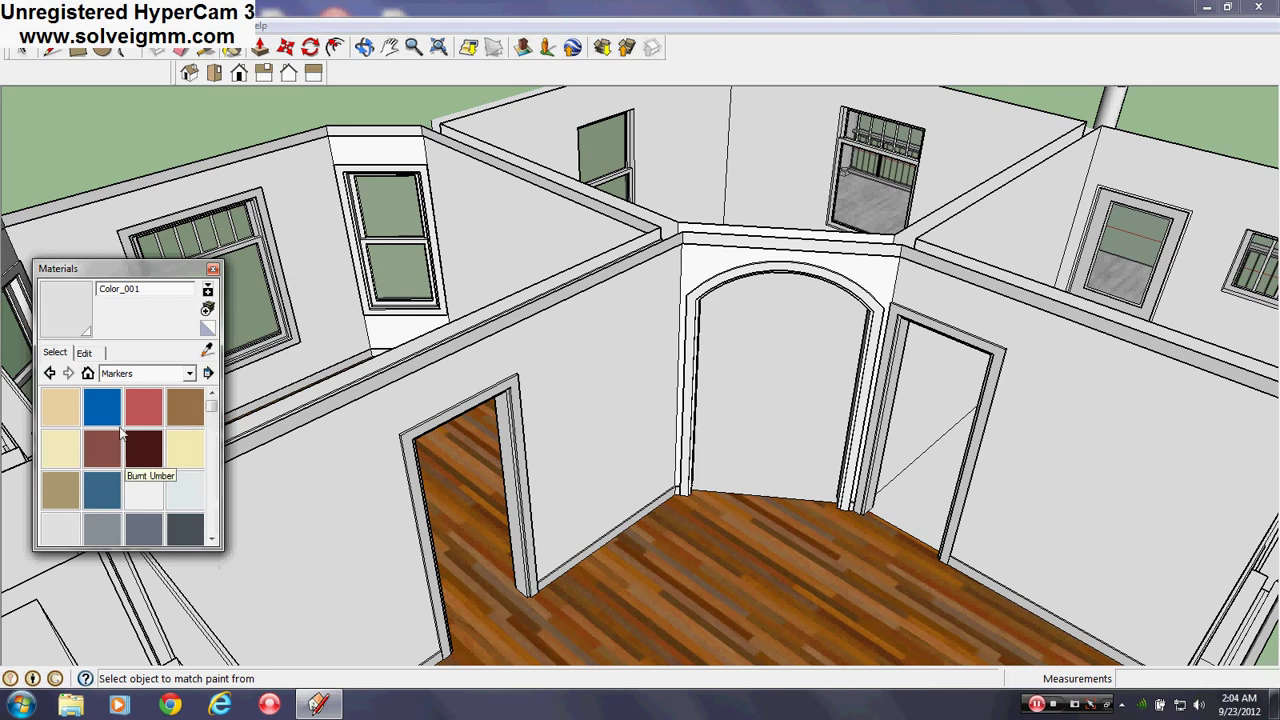
# Paint the arch wall and the two doorway walls beside it with the Celery marker colour.
pyautogui.click(65, 411)
pyautogui.moveTo(378, 494); pyautogui.dragTo(192, 419, button='middle')
pyautogui.click(175, 458)
pyautogui.click(329, 396)
pyautogui.moveTo(329, 396)
pyautogui.mouseDown(button='middle')
pyautogui.moveTo(337, 446)
pyautogui.moveTo(509, 374)
pyautogui.moveTo(651, 228)
pyautogui.mouseUp(button='middle')
pyautogui.click(652, 262)
pyautogui.click(1052, 354)
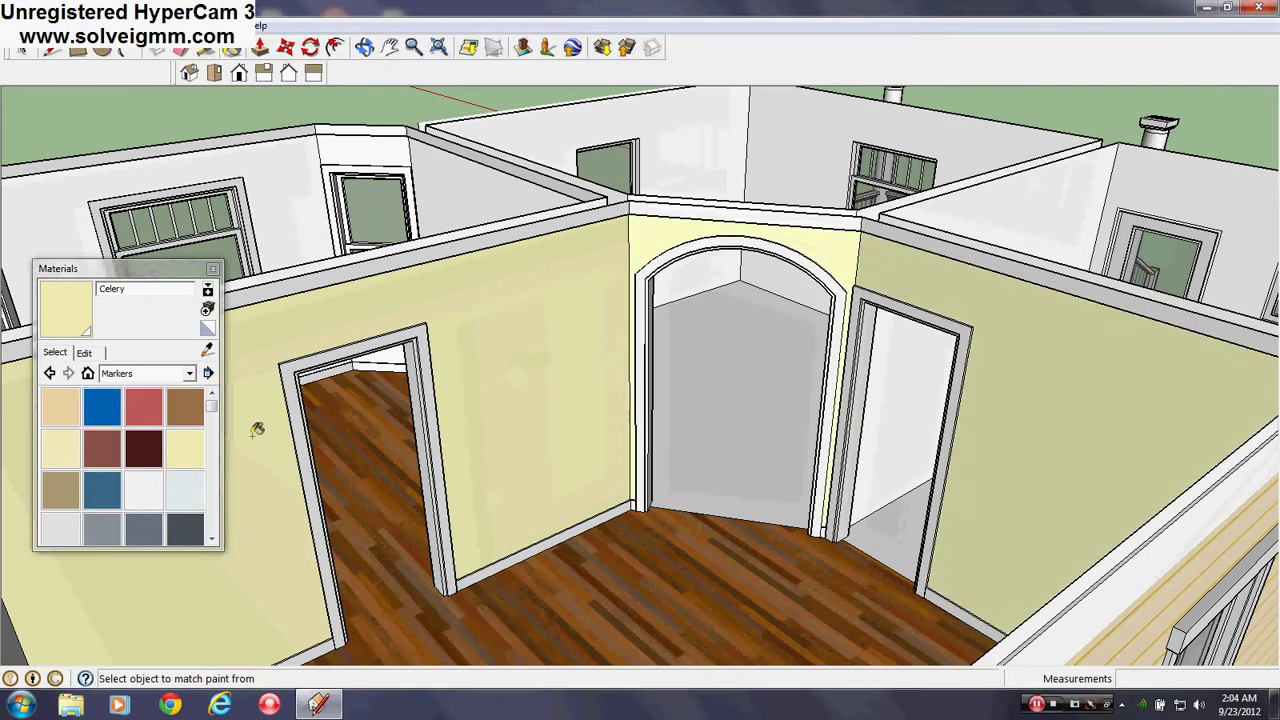
# Paint the wall with the wood-floored doorway beside the arch with Cladding_Stucco_White from Brick and Cladding.
pyautogui.click(189, 373)
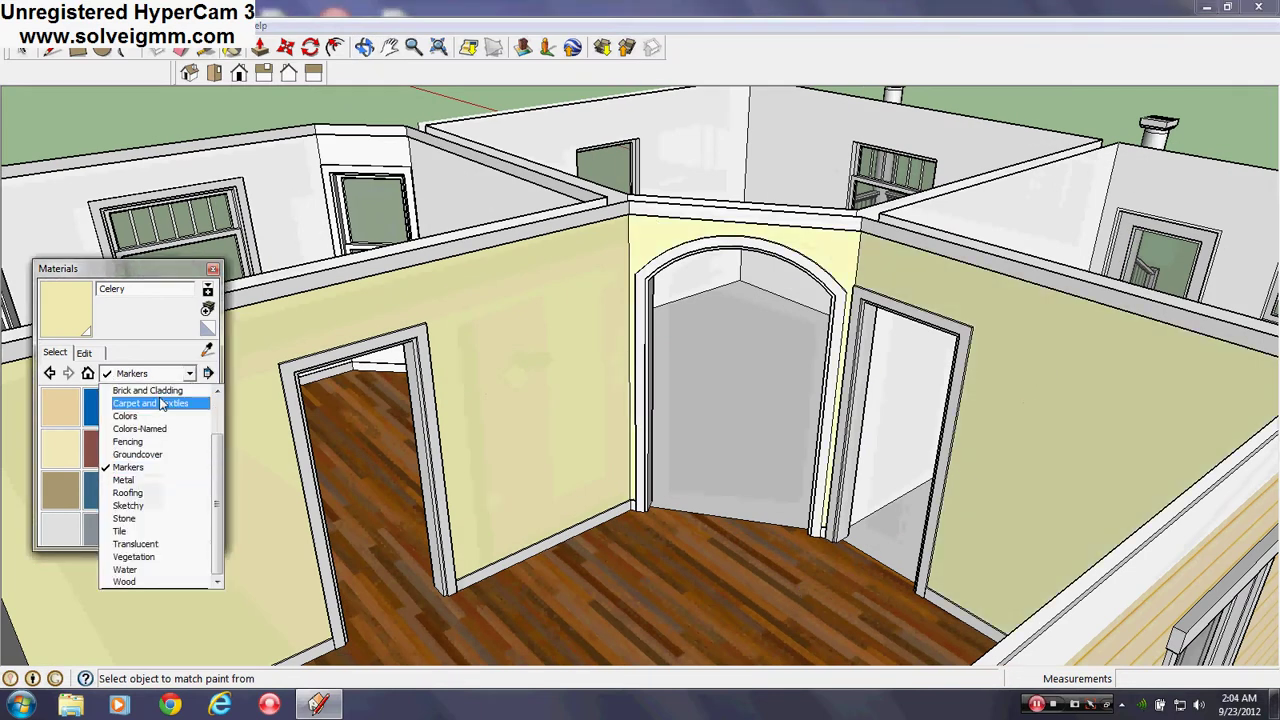
pyautogui.click(160, 390)
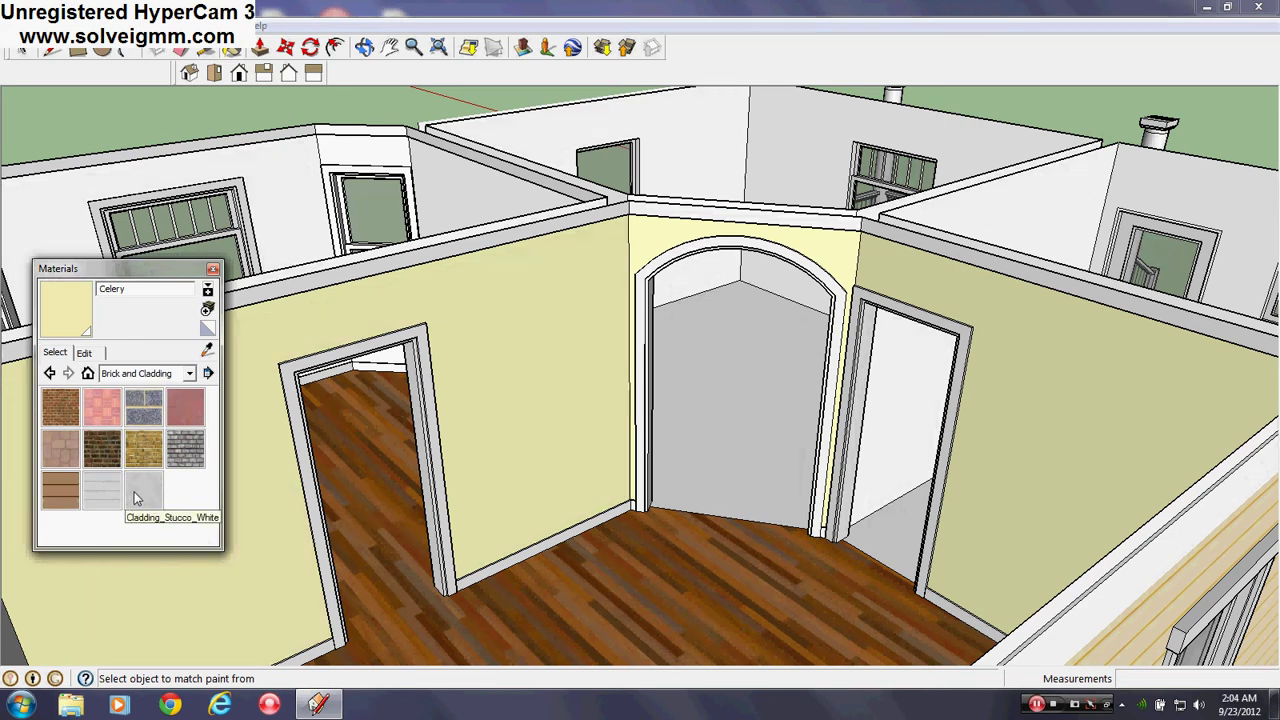
pyautogui.click(141, 499)
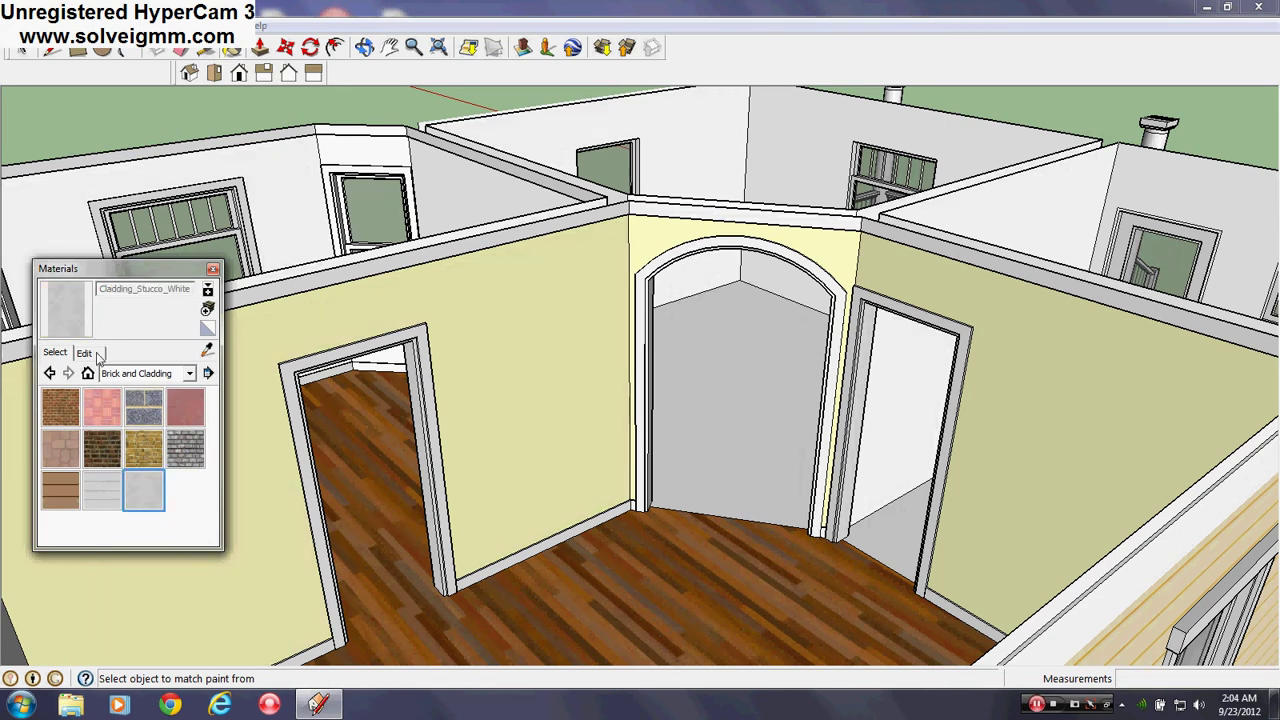
pyautogui.moveTo(431, 359); pyautogui.dragTo(476, 410, button='middle')
pyautogui.scroll(2, 520, 404)
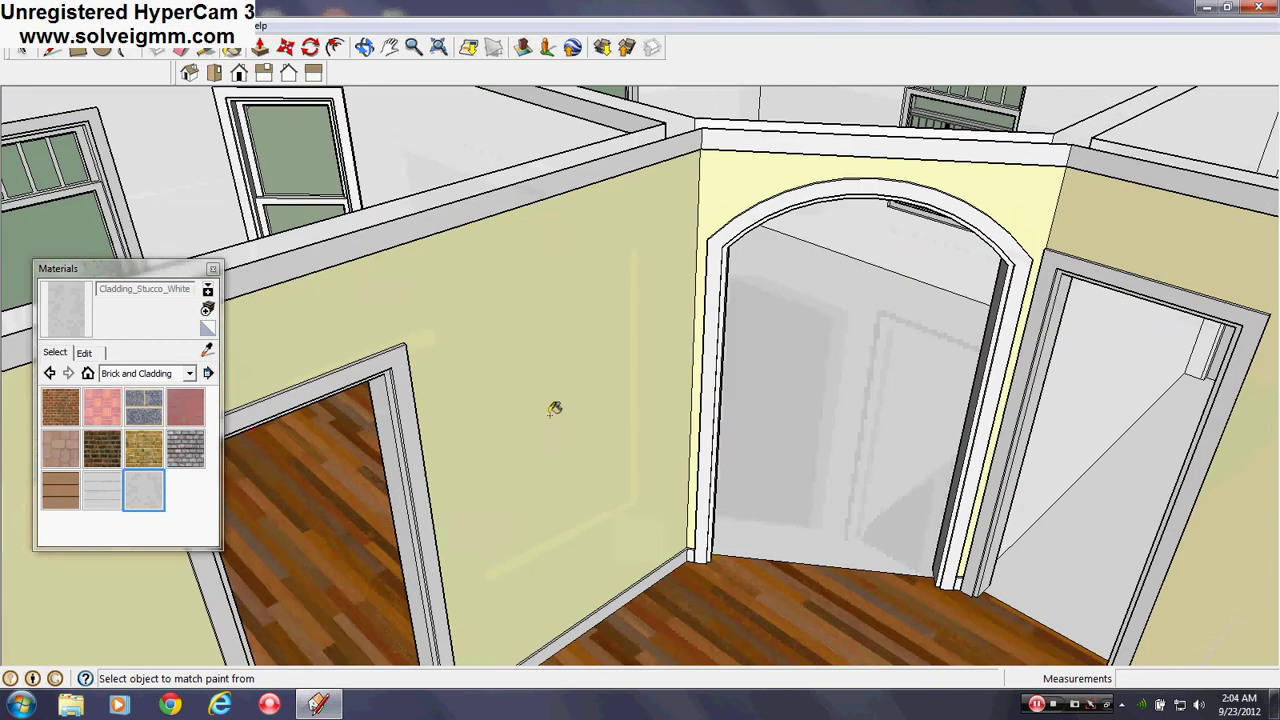
pyautogui.click(560, 408)
pyautogui.scroll(4, 491, 389)
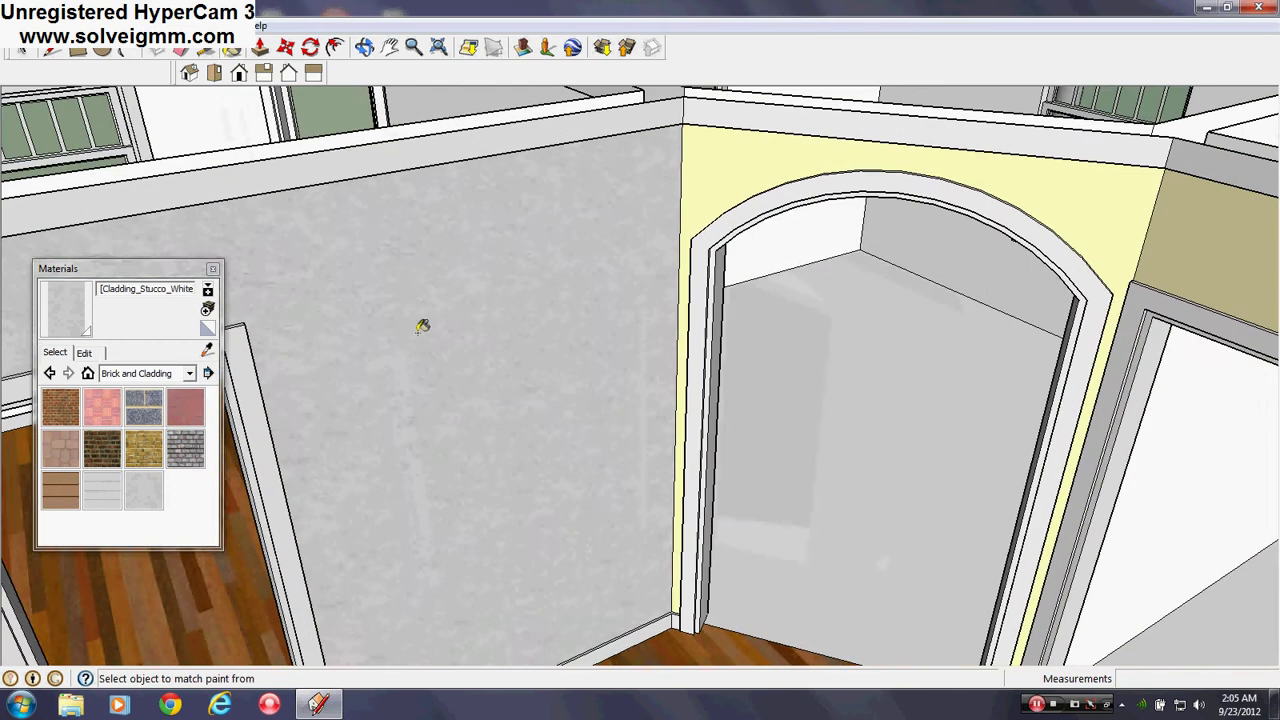
pyautogui.click(80, 310)
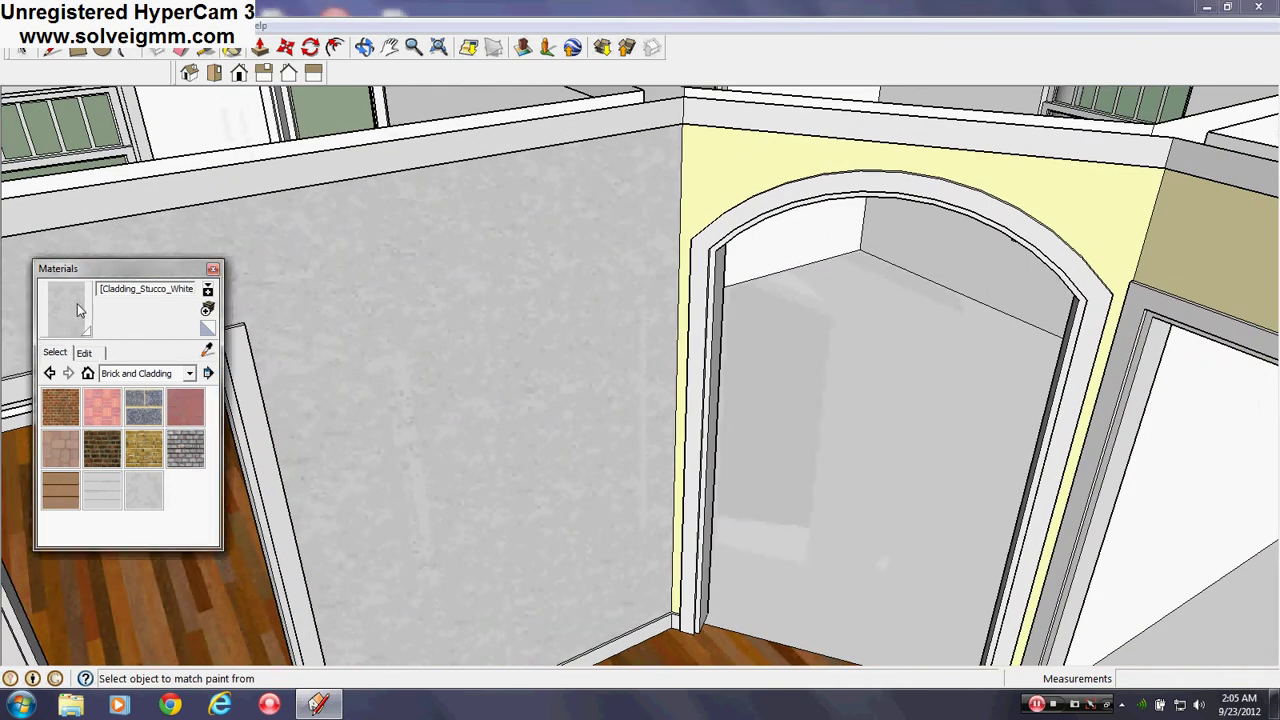
pyautogui.click(207, 311)
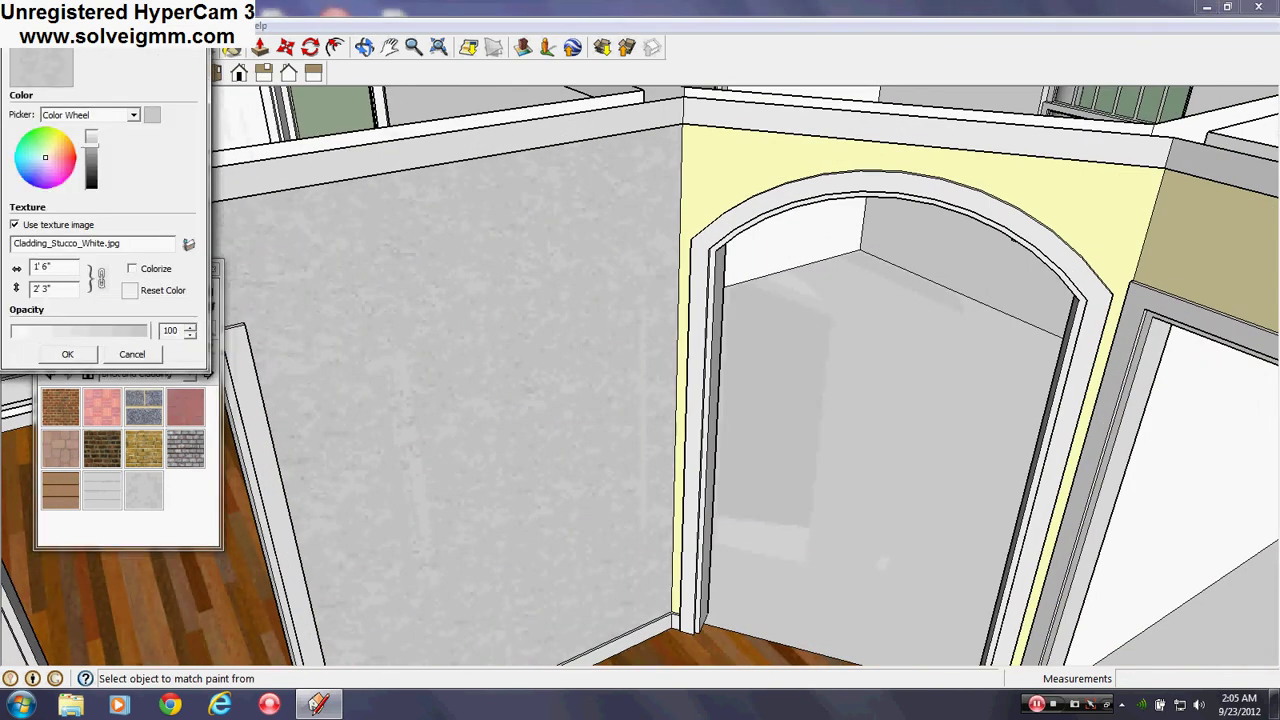
pyautogui.moveTo(139, 7); pyautogui.dragTo(424, 153)
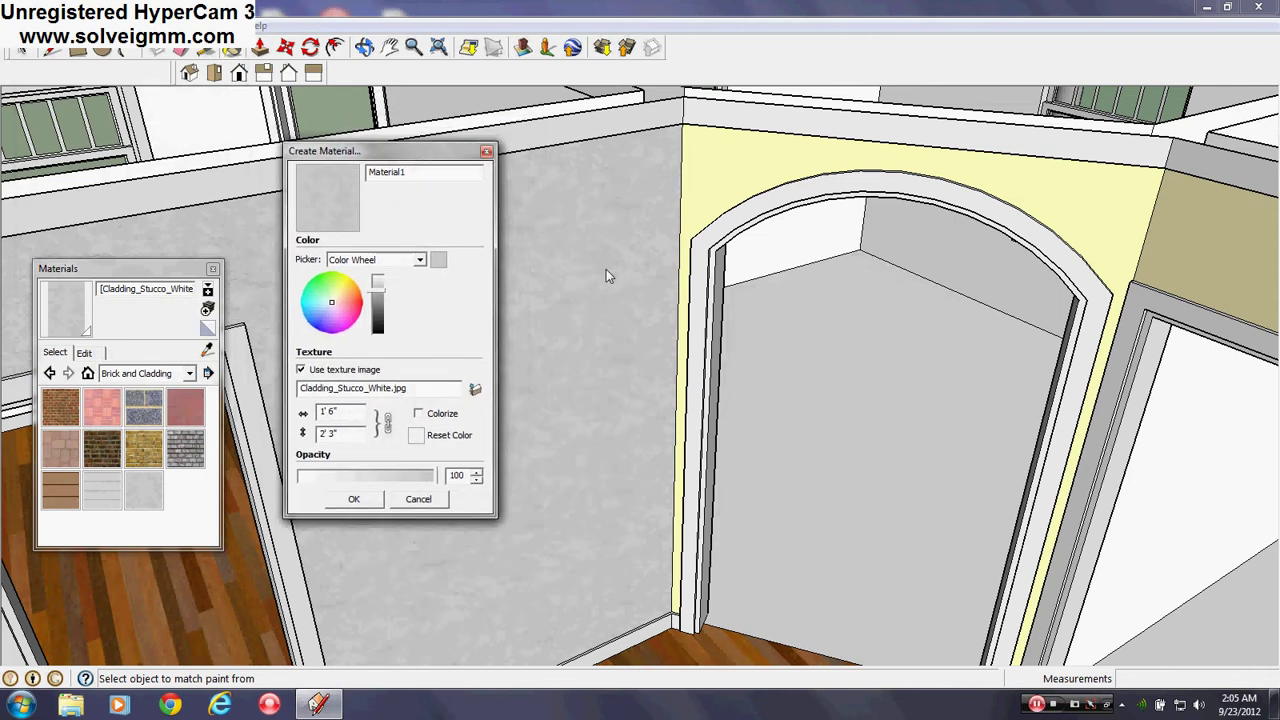
pyautogui.click(486, 153)
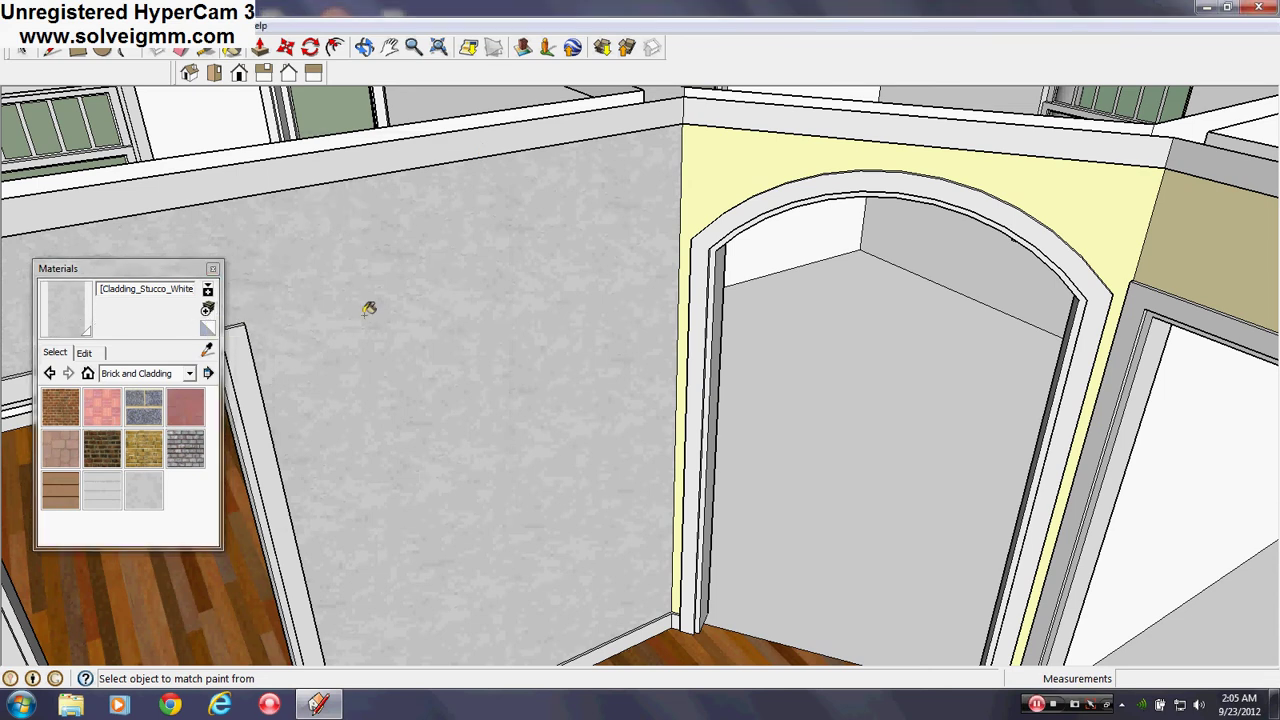
pyautogui.moveTo(446, 281)
pyautogui.mouseDown(button='middle')
pyautogui.moveTo(480, 277)
pyautogui.moveTo(455, 280)
pyautogui.mouseUp(button='middle')
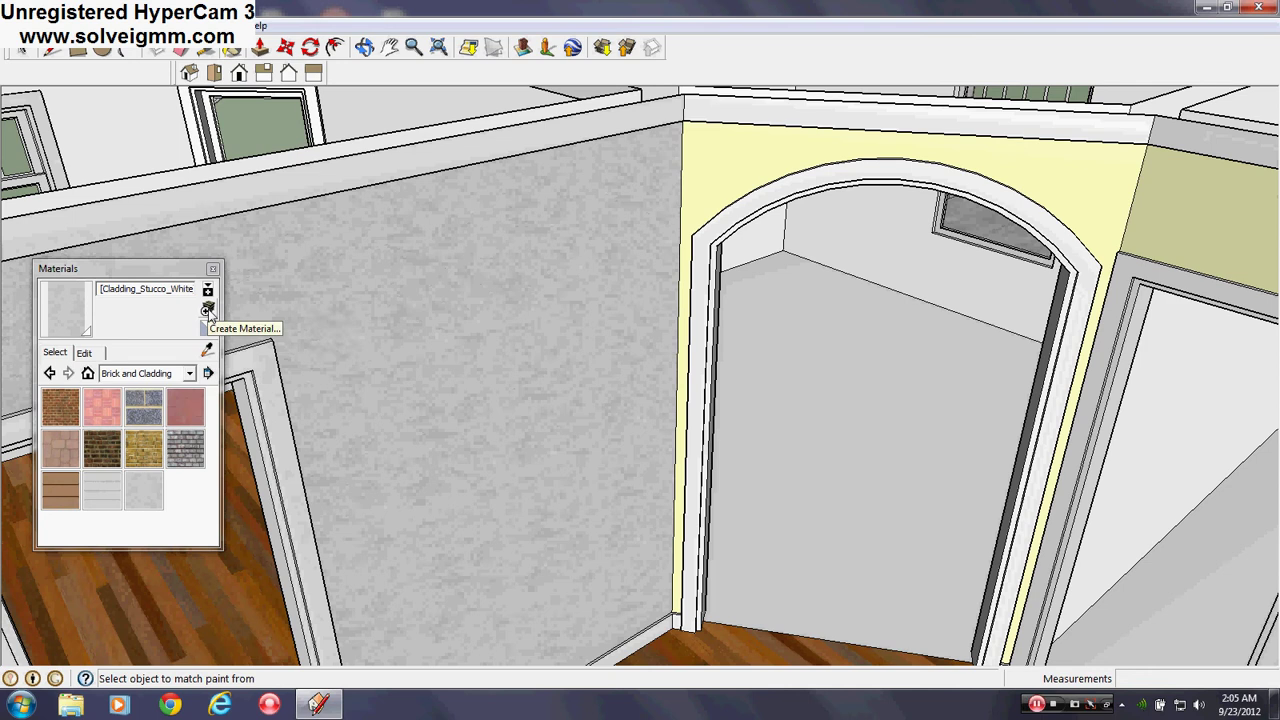
# Create Material1 from the Cladding_Stucco_White texture and match its colour to the Celery wall above the arch.
pyautogui.click(208, 311)
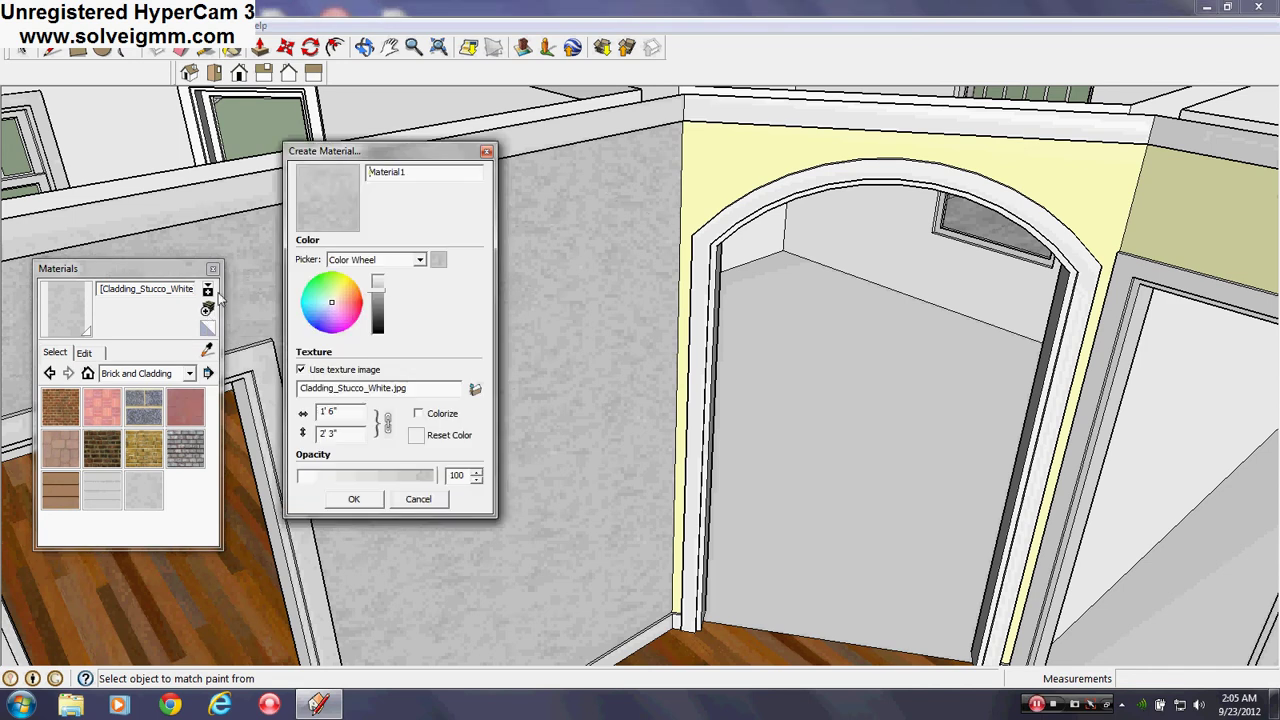
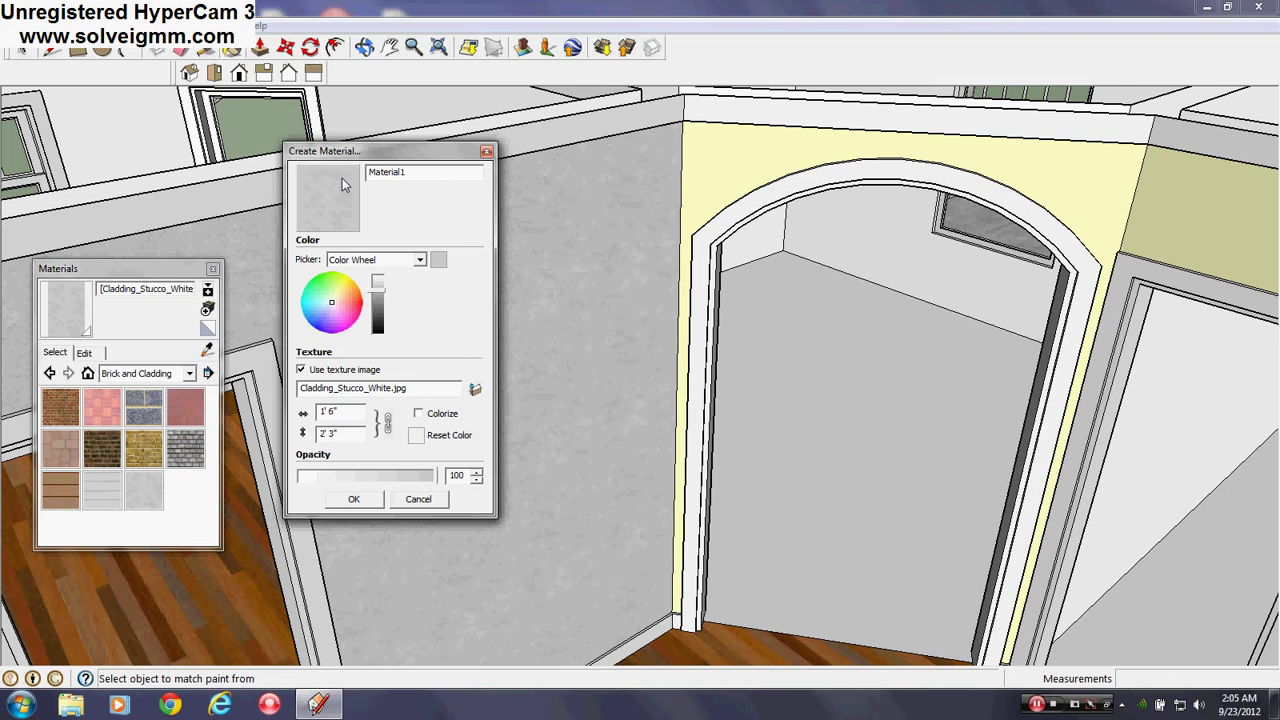
pyautogui.click(355, 499)
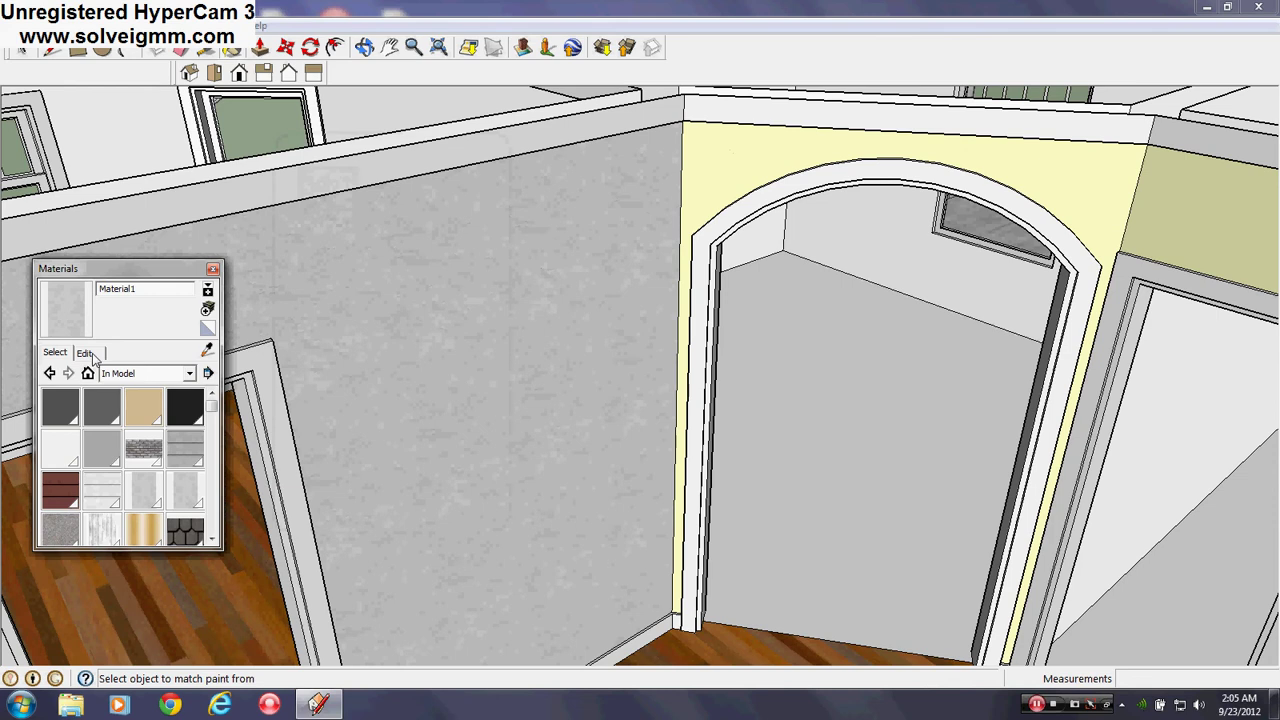
pyautogui.click(86, 354)
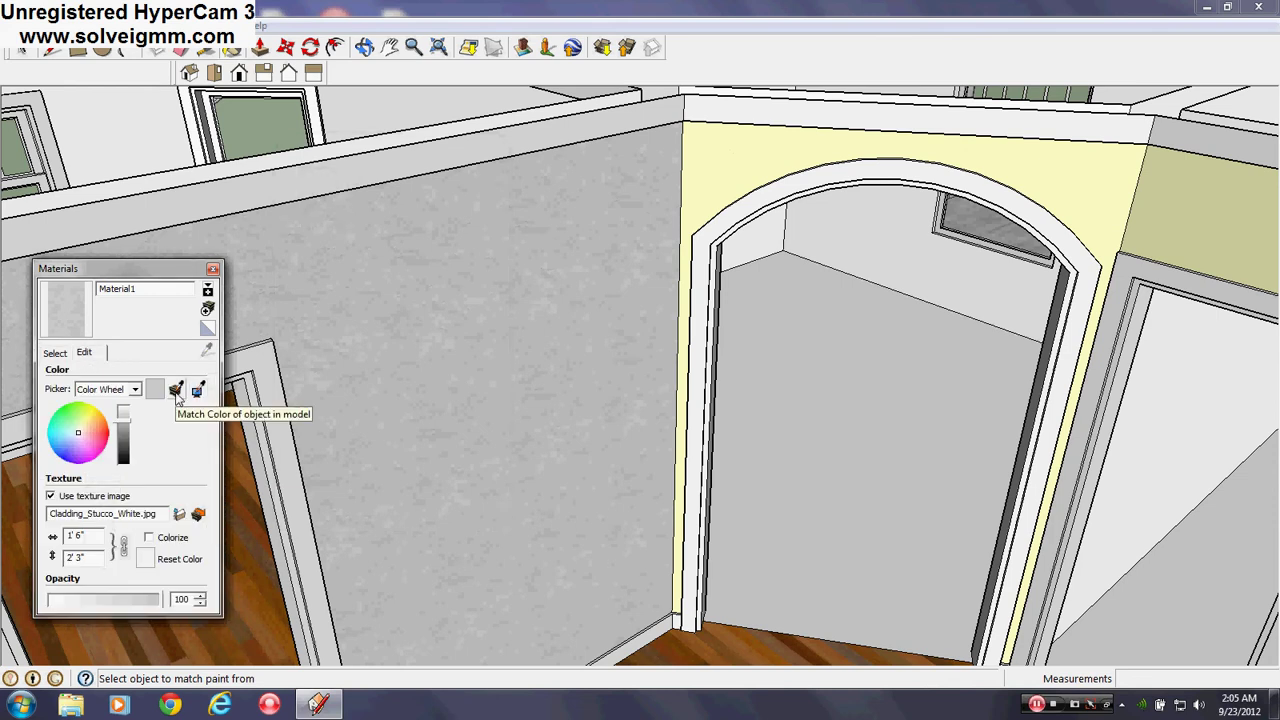
pyautogui.click(176, 392)
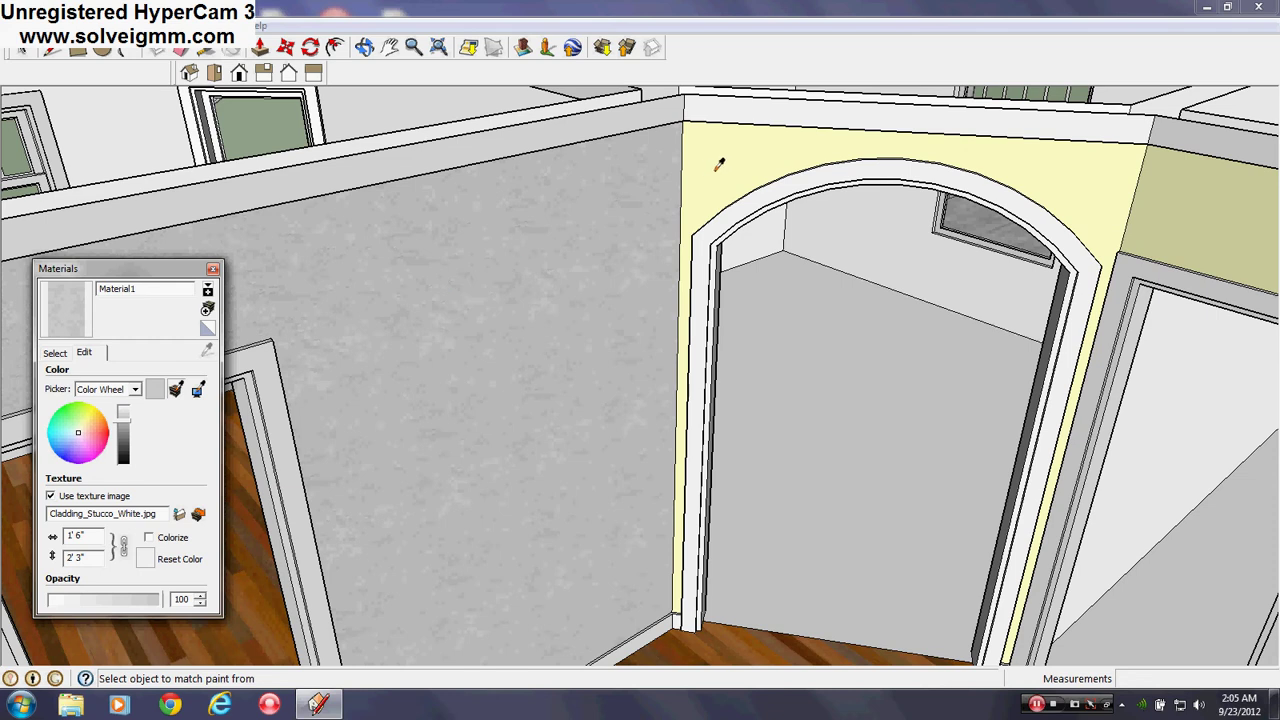
pyautogui.moveTo(627, 213); pyautogui.dragTo(600, 214, button='middle')
pyautogui.scroll(4, 600, 214)
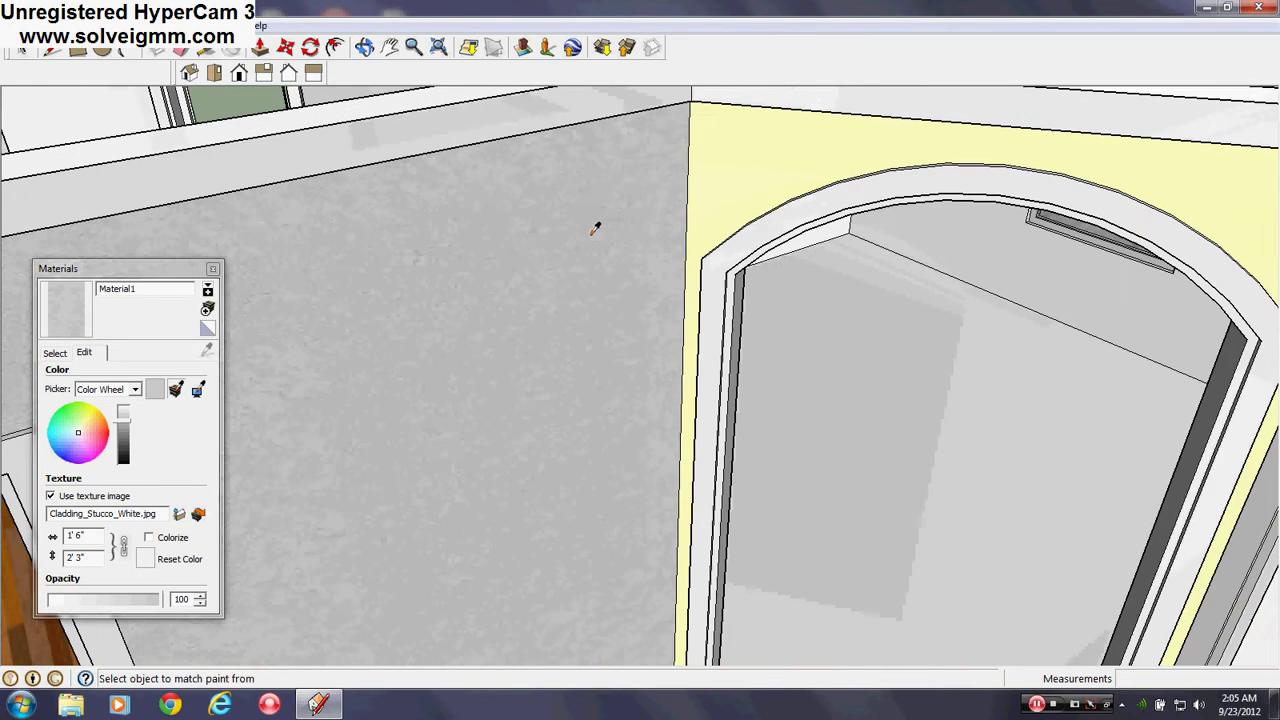
pyautogui.click(733, 161)
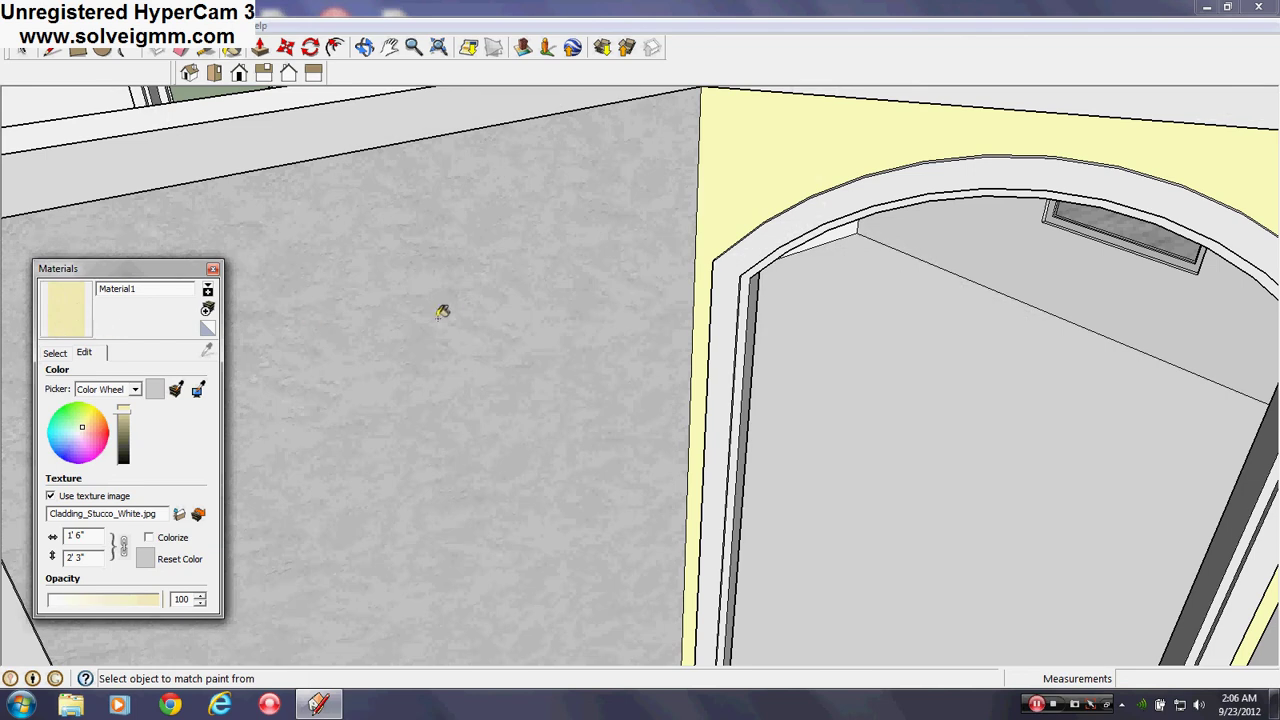
# Paint the grey stucco wall beside the arch with Material1.
pyautogui.click(453, 308)
pyautogui.scroll(-5, 720, 166)
pyautogui.scroll(5, 1123, 171)
pyautogui.scroll(-5, 1027, 234)
pyautogui.scroll(5, 784, 256)
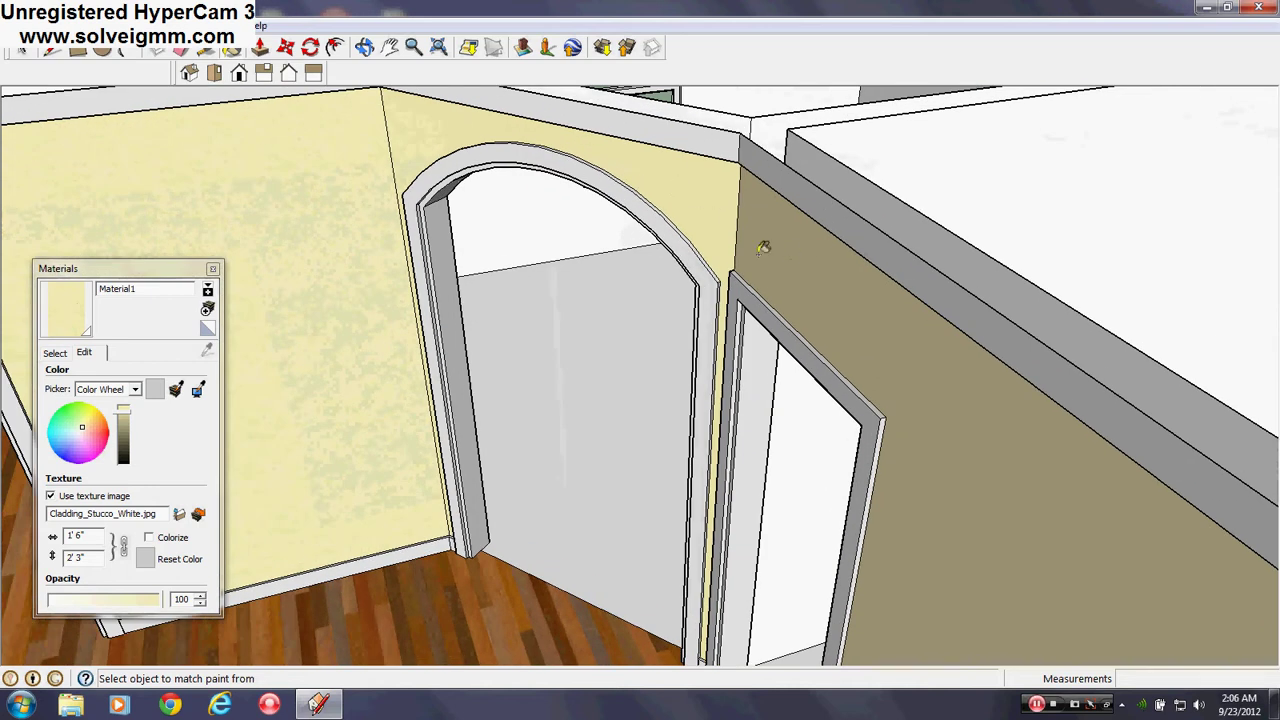
# Replace the Celery paint on all matching faces, including the arch wall and the far doorway wall, with Material1.
pyautogui.moveTo(780, 272)
pyautogui.mouseDown(button='middle')
pyautogui.moveTo(848, 302)
pyautogui.moveTo(832, 248)
pyautogui.moveTo(783, 254)
pyautogui.moveTo(737, 233)
pyautogui.mouseUp(button='middle')
pyautogui.scroll(1, 832, 248)
pyautogui.scroll(-2, 737, 233)
pyautogui.scroll(1, 790, 269)
pyautogui.scroll(1, 790, 270)
pyautogui.moveTo(790, 270)
pyautogui.mouseDown(button='middle')
pyautogui.moveTo(848, 286)
pyautogui.moveTo(823, 274)
pyautogui.mouseUp(button='middle')
pyautogui.moveTo(726, 220); pyautogui.dragTo(673, 202, button='middle')
pyautogui.press('alt')
pyautogui.press('shift')
pyautogui.press('alt')
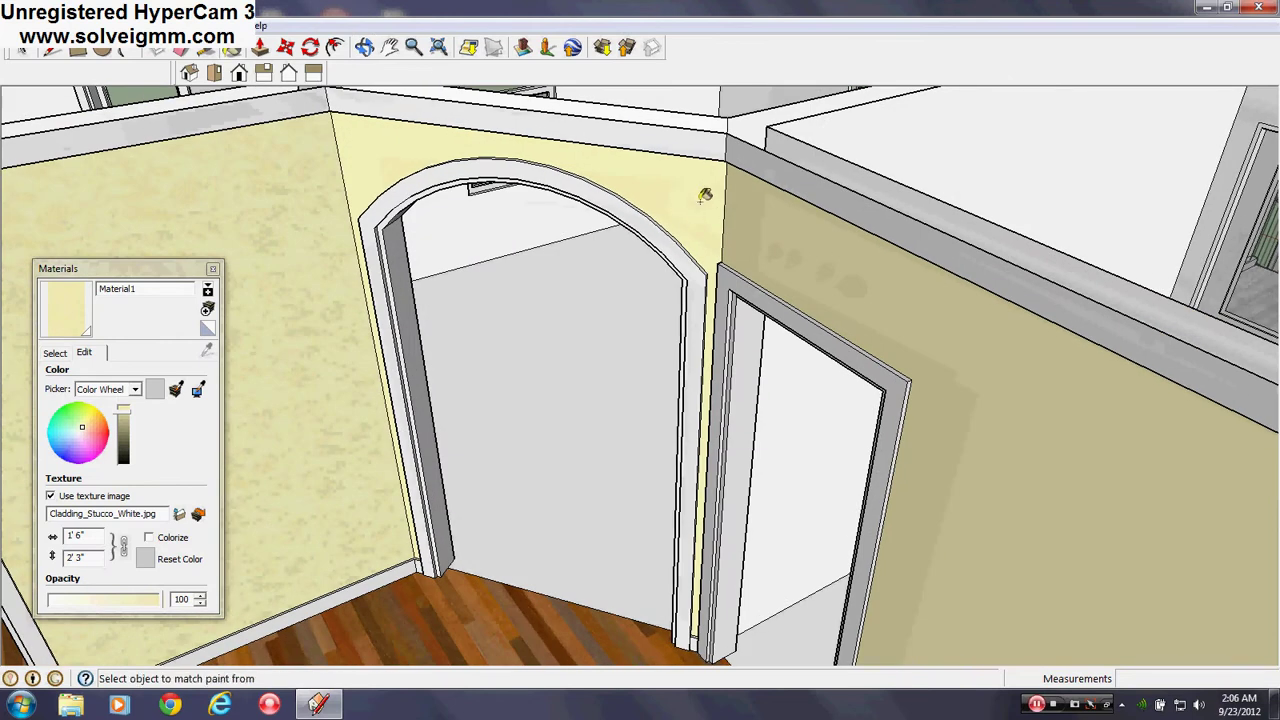
pyautogui.press('shift')
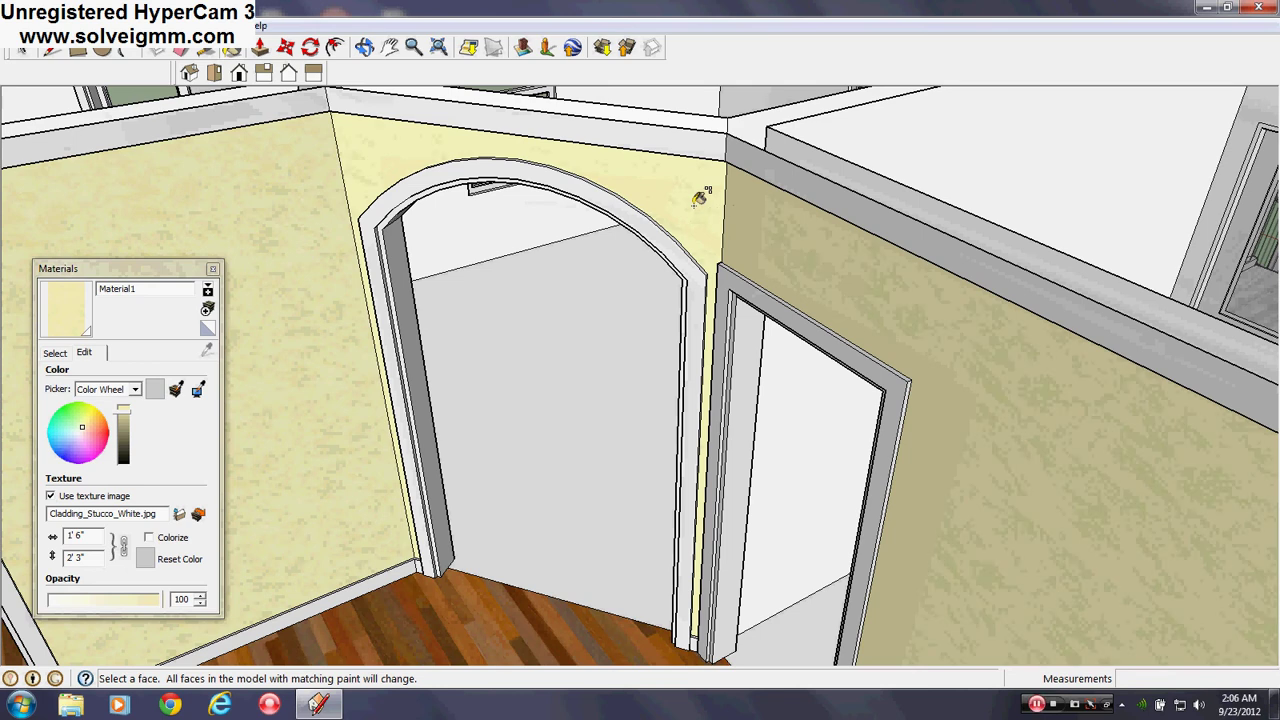
# Examine the stucco-painted walls around the arch and the rest of the floor plan from several angles.
pyautogui.scroll(2, 730, 213)
pyautogui.moveTo(752, 218); pyautogui.dragTo(975, 135, button='middle')
pyautogui.scroll(-5, 655, 227)
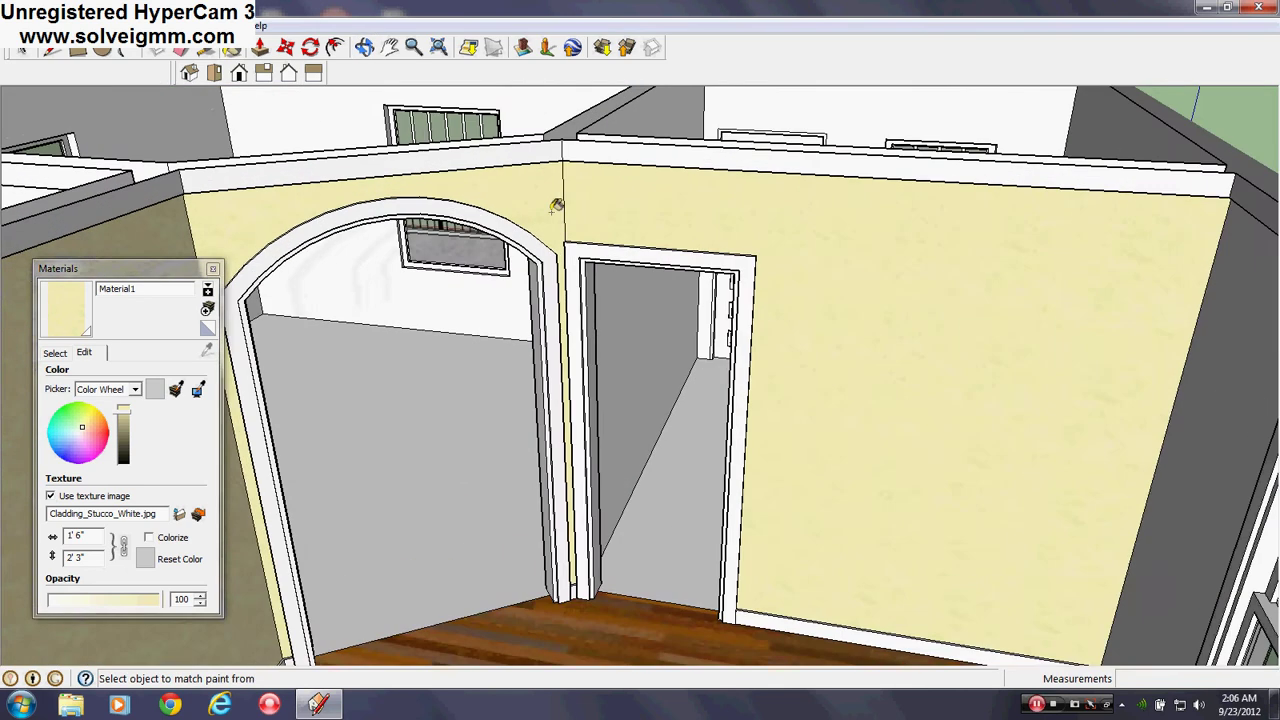
pyautogui.moveTo(664, 202); pyautogui.dragTo(609, 246, button='middle')
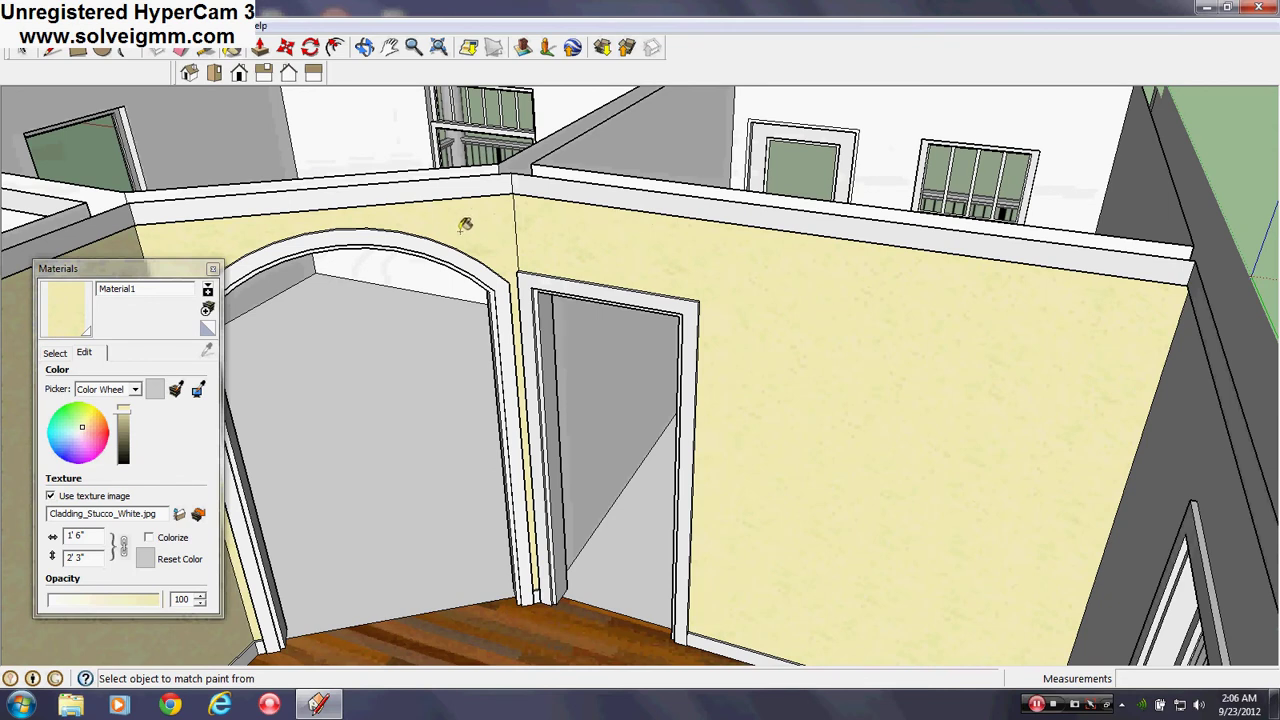
pyautogui.scroll(2, 571, 252)
pyautogui.moveTo(591, 271); pyautogui.dragTo(637, 282, button='middle')
pyautogui.scroll(-5, 637, 282)
pyautogui.moveTo(799, 352); pyautogui.dragTo(668, 329, button='middle')
pyautogui.scroll(-4, 728, 301)
pyautogui.scroll(7, 620, 380)
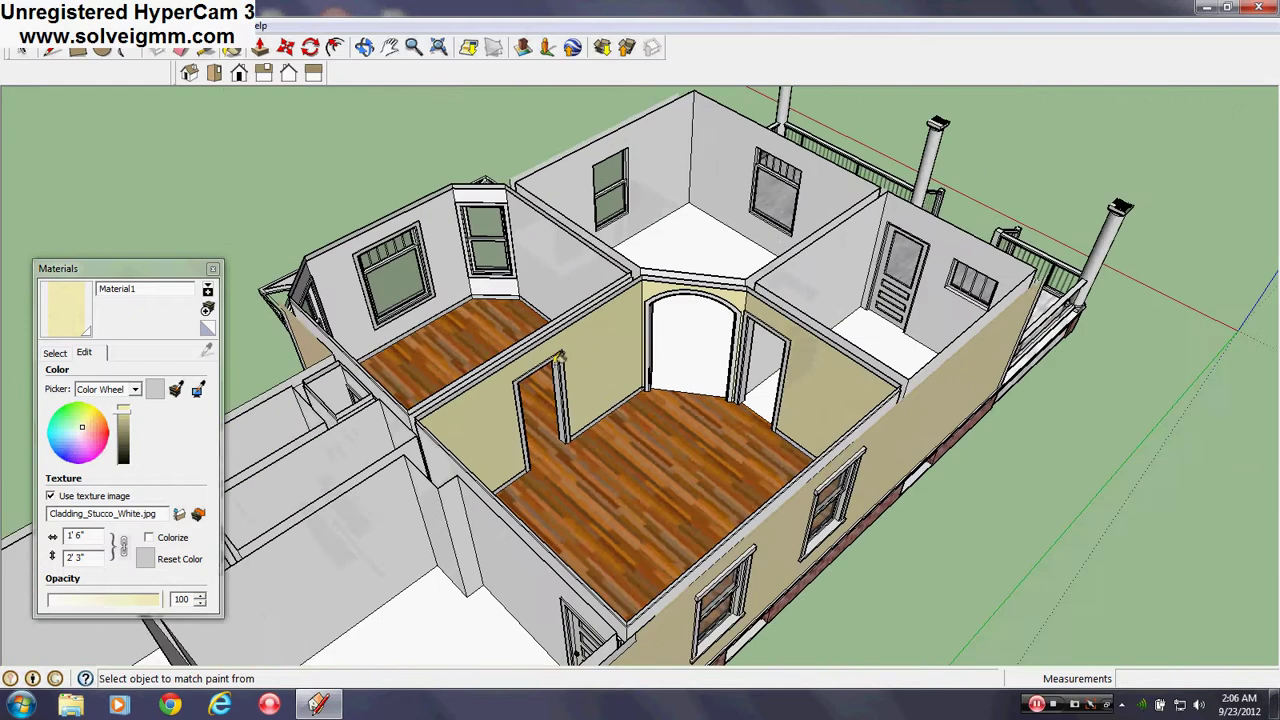
pyautogui.moveTo(618, 382)
pyautogui.mouseDown(button='middle')
pyautogui.moveTo(520, 431)
pyautogui.moveTo(480, 435)
pyautogui.mouseUp(button='middle')
pyautogui.scroll(-4, 450, 436)
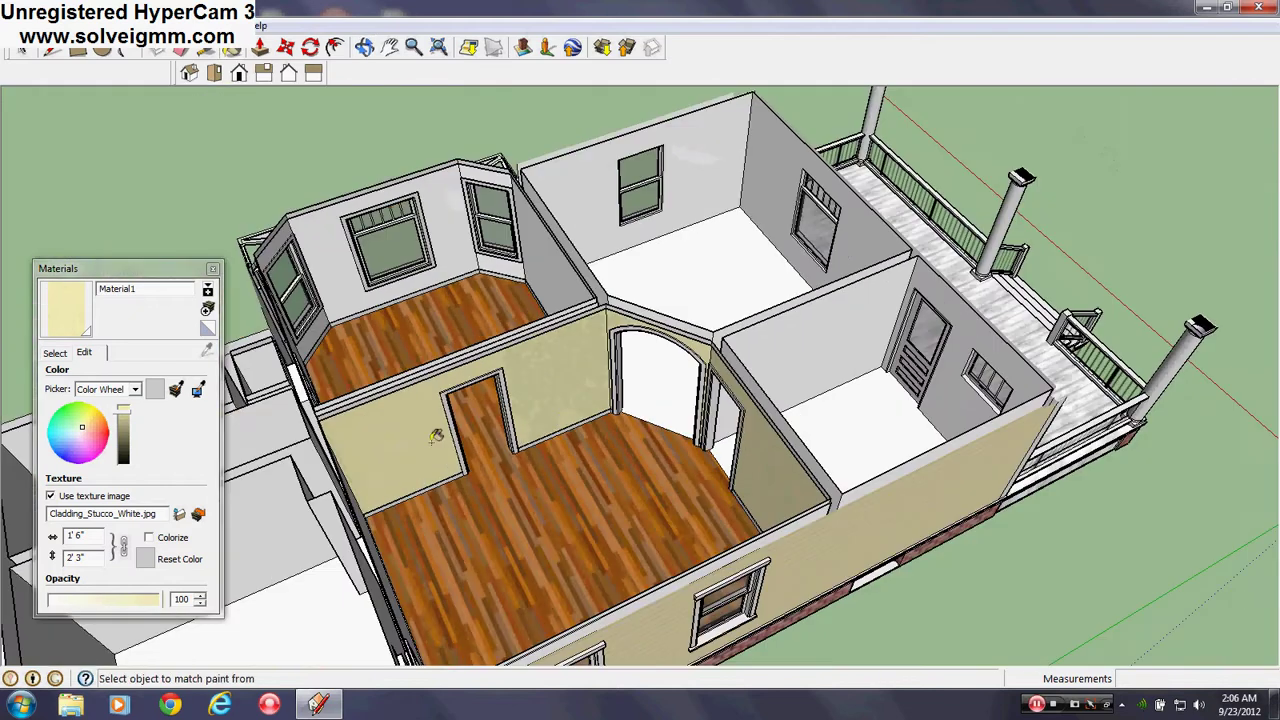
# Close the Materials window and paint the remaining walls of the large room and the bay-window room with Material1.
pyautogui.click(55, 354)
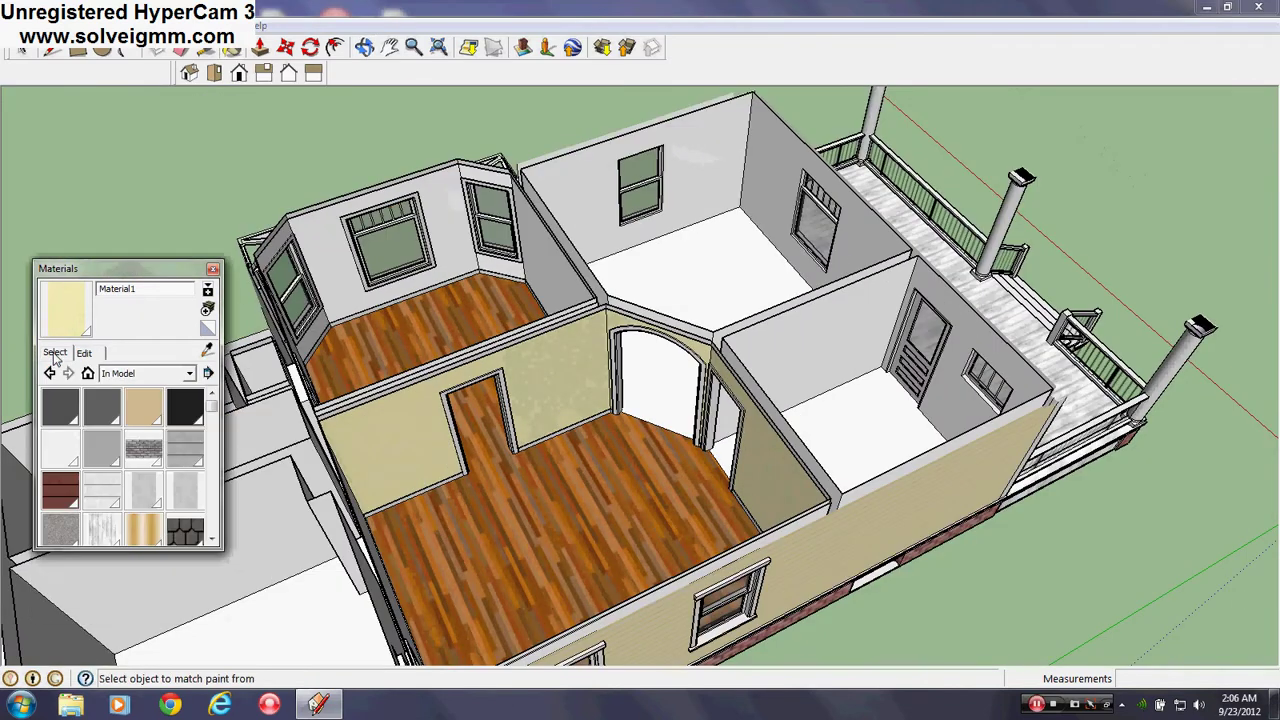
pyautogui.click(213, 269)
pyautogui.moveTo(790, 250); pyautogui.dragTo(334, 200, button='middle')
pyautogui.moveTo(499, 302)
pyautogui.mouseDown(button='middle')
pyautogui.moveTo(669, 331)
pyautogui.moveTo(385, 332)
pyautogui.moveTo(374, 366)
pyautogui.mouseUp(button='middle')
pyautogui.scroll(3, 669, 331)
pyautogui.click(374, 366)
pyautogui.click(669, 301)
pyautogui.moveTo(669, 301); pyautogui.dragTo(1126, 466, button='middle')
pyautogui.moveTo(70, 435)
pyautogui.mouseDown(button='middle')
pyautogui.moveTo(837, 443)
pyautogui.moveTo(500, 371)
pyautogui.moveTo(863, 417)
pyautogui.moveTo(755, 357)
pyautogui.moveTo(749, 549)
pyautogui.moveTo(623, 449)
pyautogui.moveTo(338, 318)
pyautogui.moveTo(592, 494)
pyautogui.moveTo(811, 457)
pyautogui.moveTo(943, 228)
pyautogui.mouseUp(button='middle')
pyautogui.scroll(-2, 338, 318)
pyautogui.click(907, 209)
pyautogui.click(833, 235)
pyautogui.moveTo(876, 384)
pyautogui.mouseDown(button='middle')
pyautogui.moveTo(463, 416)
pyautogui.moveTo(1062, 448)
pyautogui.moveTo(566, 543)
pyautogui.mouseUp(button='middle')
pyautogui.scroll(3, 566, 543)
pyautogui.click(766, 387)
pyautogui.moveTo(900, 469)
pyautogui.mouseDown(button='middle')
pyautogui.moveTo(553, 564)
pyautogui.moveTo(329, 223)
pyautogui.moveTo(386, 366)
pyautogui.mouseUp(button='middle')
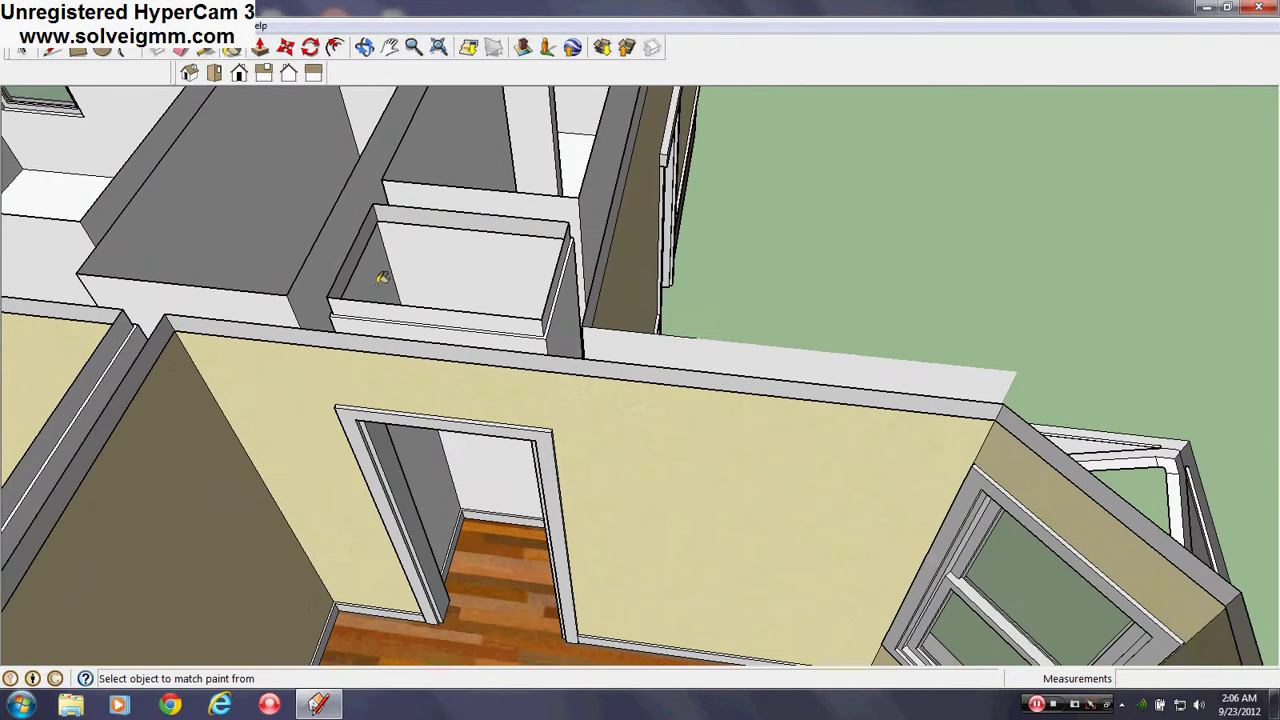
# Paint the interior walls of the small closet off the bay-window room with Material1.
pyautogui.moveTo(396, 309); pyautogui.dragTo(727, 353, button='middle')
pyautogui.scroll(3, 795, 340)
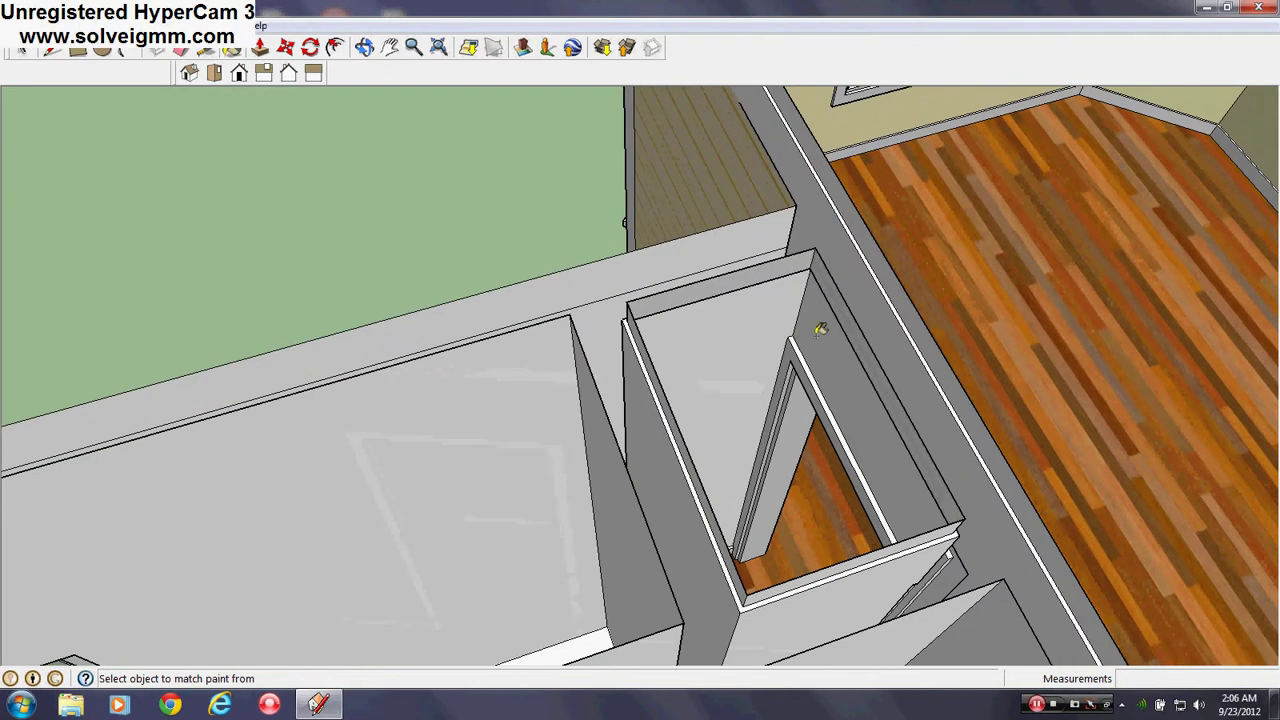
pyautogui.moveTo(805, 330)
pyautogui.mouseDown(button='middle')
pyautogui.moveTo(729, 377)
pyautogui.moveTo(672, 455)
pyautogui.moveTo(923, 509)
pyautogui.moveTo(565, 527)
pyautogui.mouseUp(button='middle')
pyautogui.scroll(-6, 643, 491)
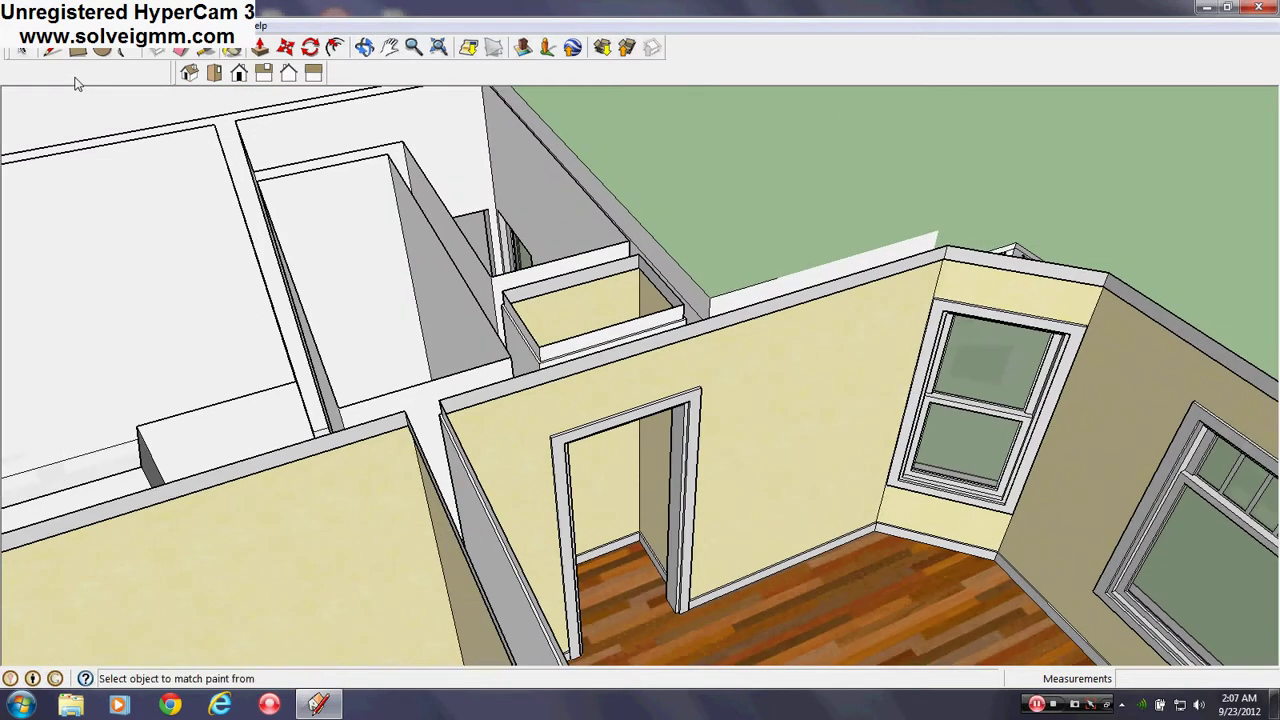
# Draw a 5'8" vertical line up the closet's back corner, starting from the top of the baseboard.
pyautogui.click(50, 52)
pyautogui.scroll(4, 645, 525)
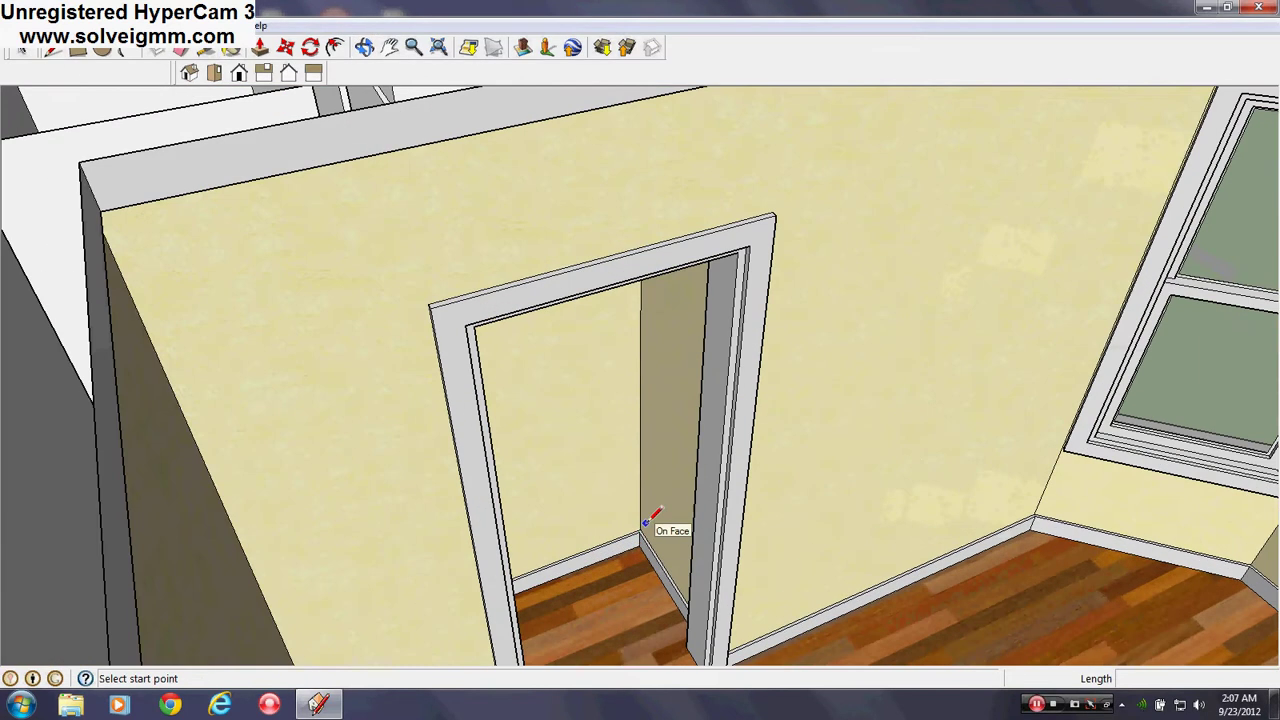
pyautogui.click(640, 529)
pyautogui.scroll(-5, 640, 552)
pyautogui.moveTo(640, 554); pyautogui.dragTo(492, 580, button='middle')
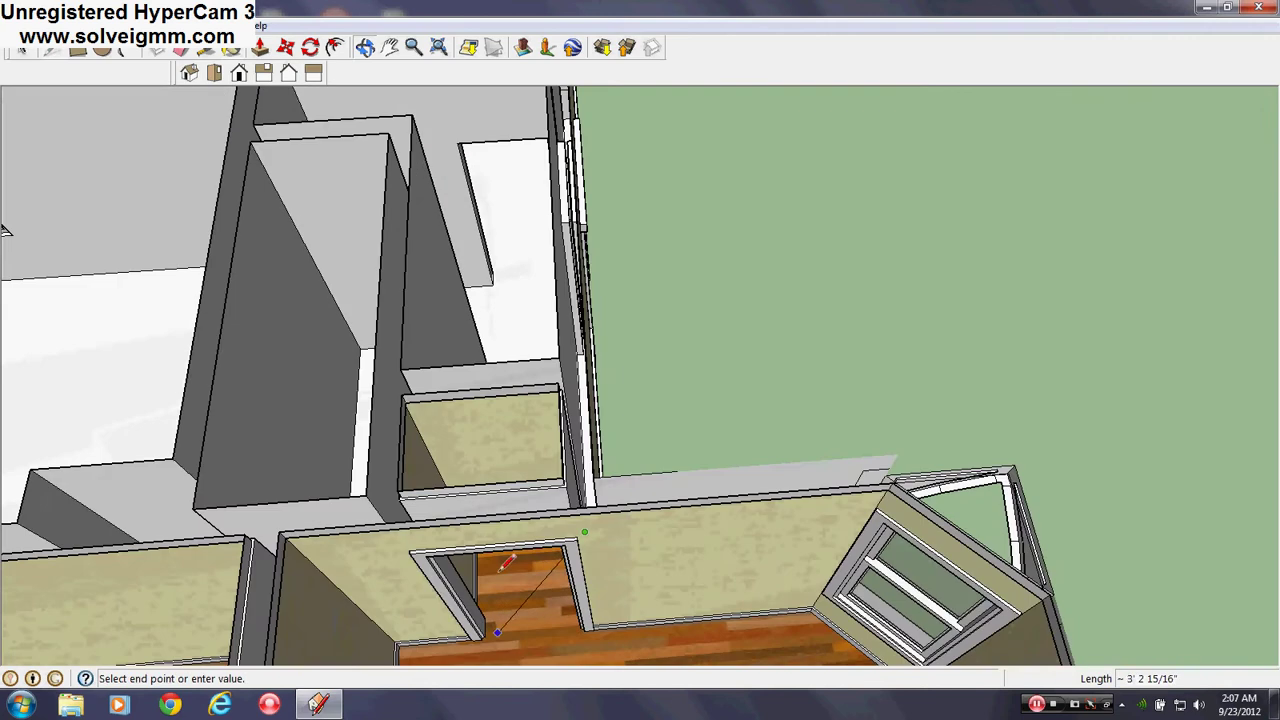
pyautogui.scroll(3, 484, 508)
pyautogui.moveTo(484, 508)
pyautogui.keyDown('shift'); pyautogui.mouseDown(button='middle')
pyautogui.moveTo(664, 512)
pyautogui.moveTo(786, 443)
pyautogui.mouseUp(button='middle'); pyautogui.keyUp('shift')
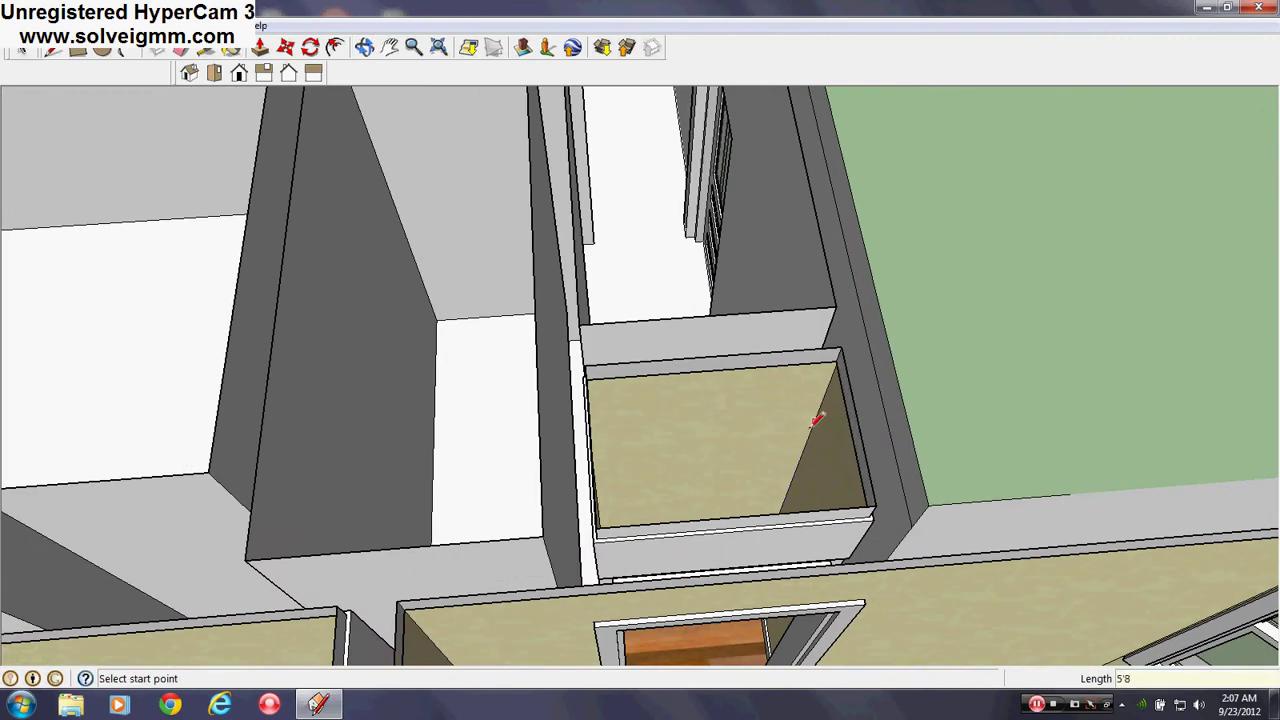
# Draw a horizontal line across the closet's back wall from the end of the vertical corner line.
pyautogui.click(805, 446)
pyautogui.moveTo(805, 446); pyautogui.dragTo(698, 618, button='middle')
pyautogui.scroll(-2, 625, 608)
pyautogui.scroll(2, 625, 608)
pyautogui.scroll(2, 702, 608)
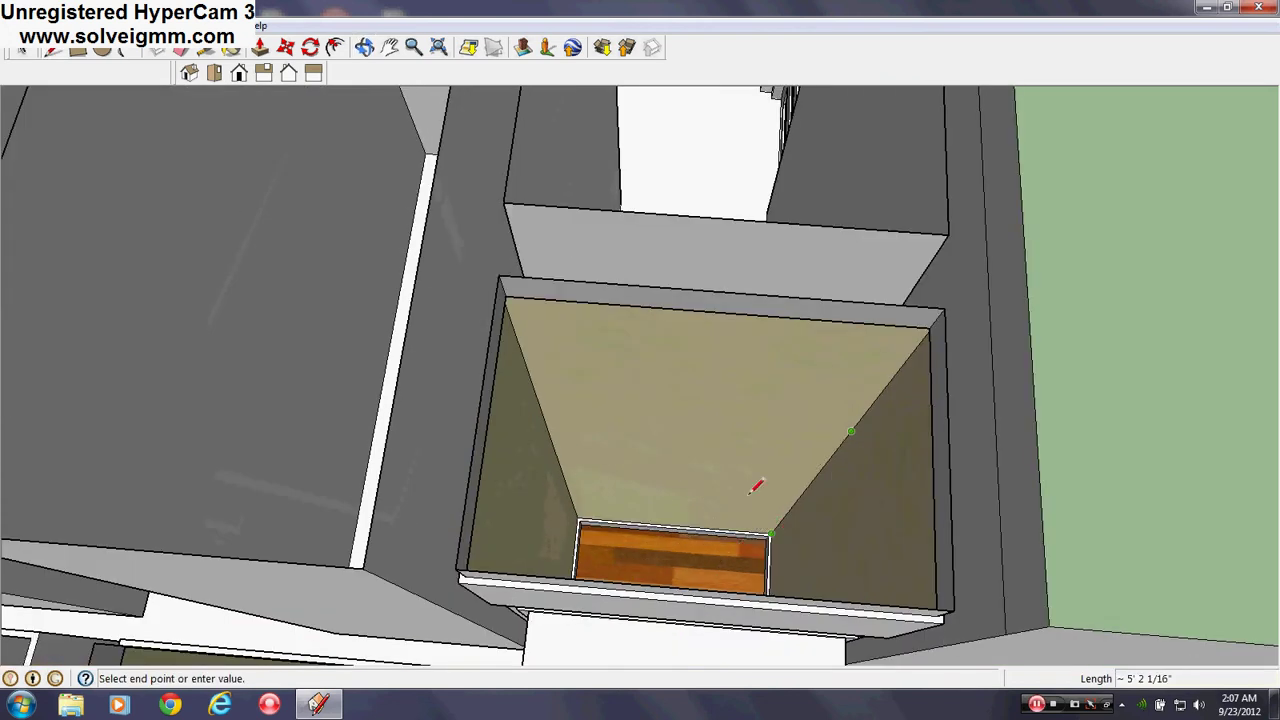
pyautogui.click(540, 407)
# Mark a point 1 inch below the horizontal line and draw a parallel second line across the closet's back wall.
pyautogui.scroll(-3, 657, 334)
pyautogui.scroll(4, 749, 380)
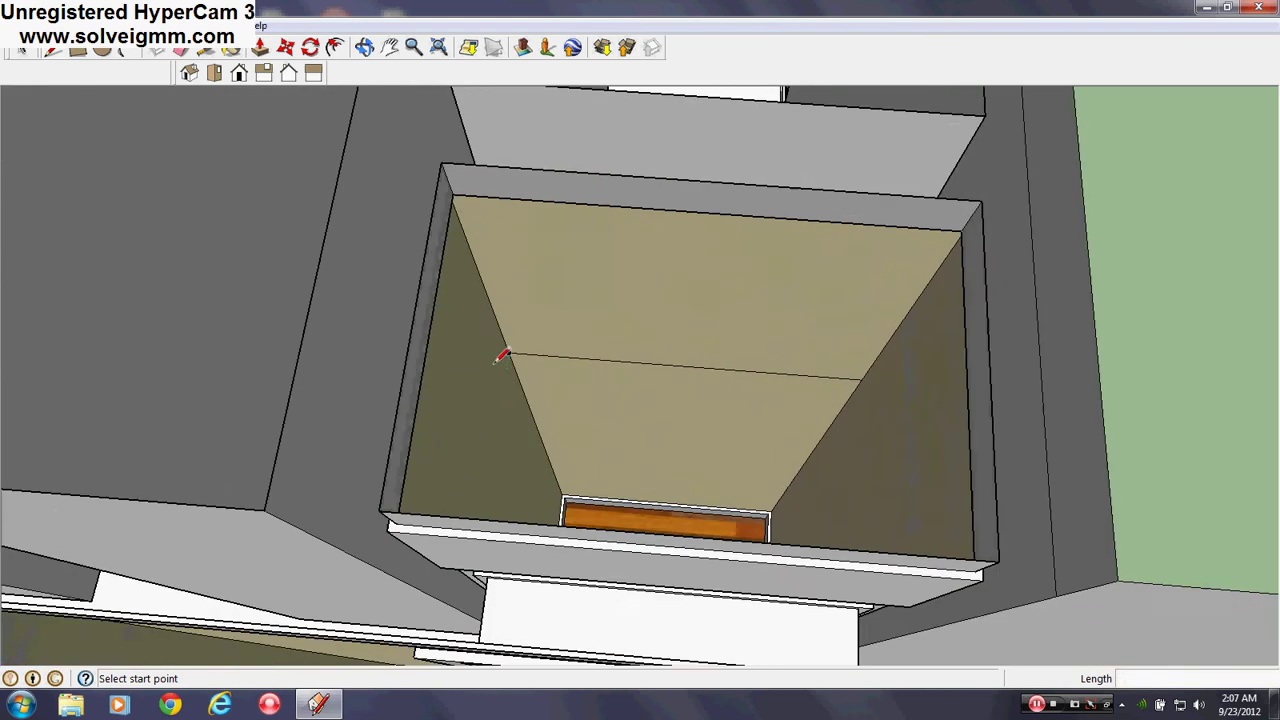
pyautogui.click(509, 352)
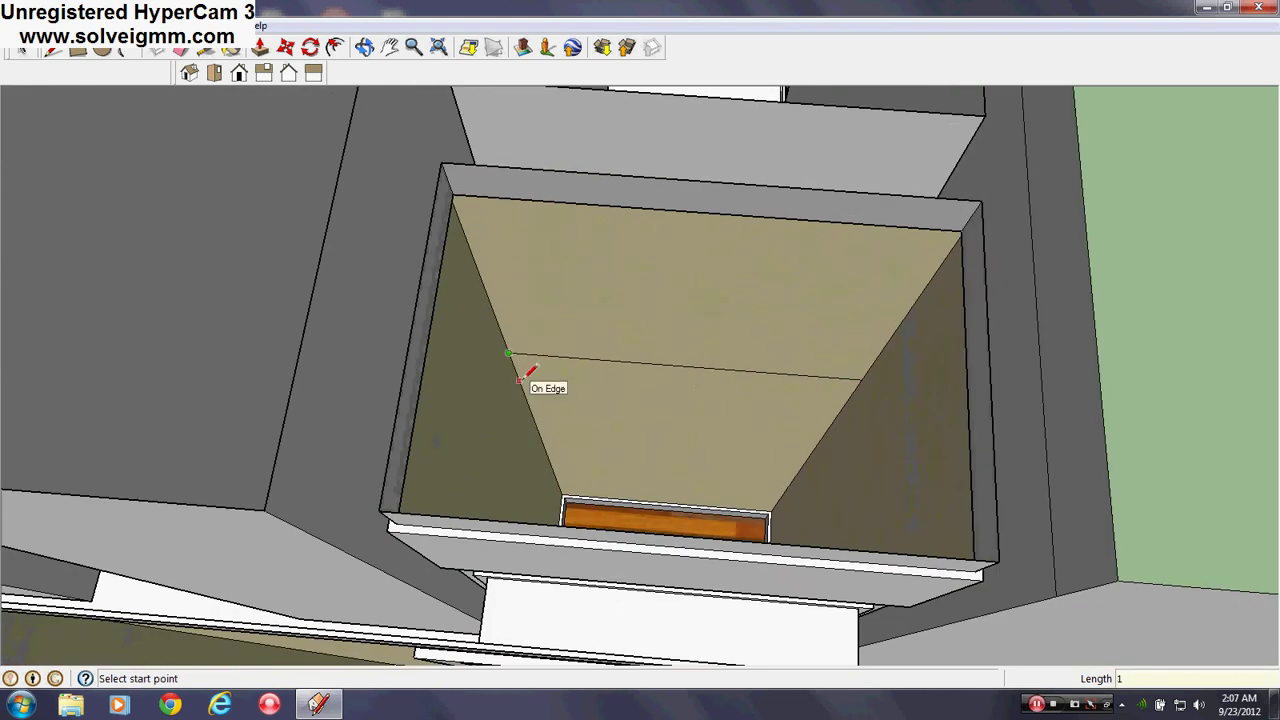
pyautogui.click(515, 356)
pyautogui.scroll(3, 870, 390)
pyautogui.click(862, 353)
pyautogui.hotkey('ctrl', 'z')
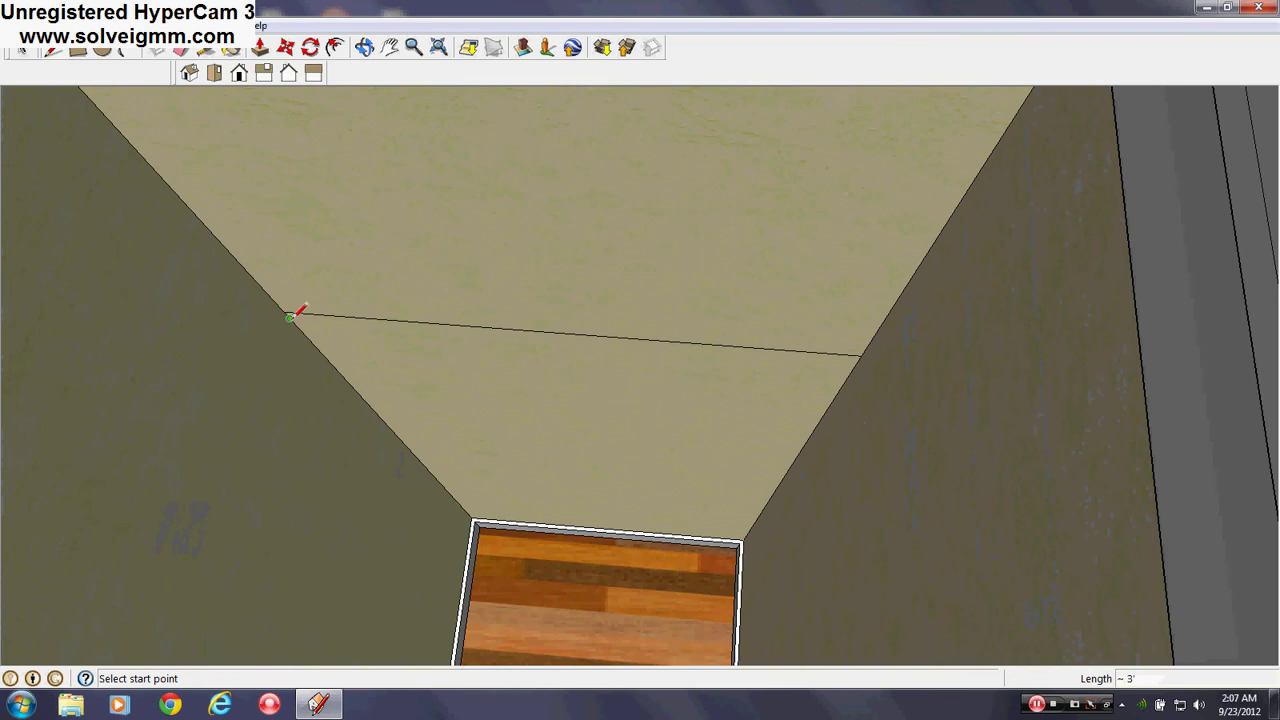
pyautogui.click(289, 317)
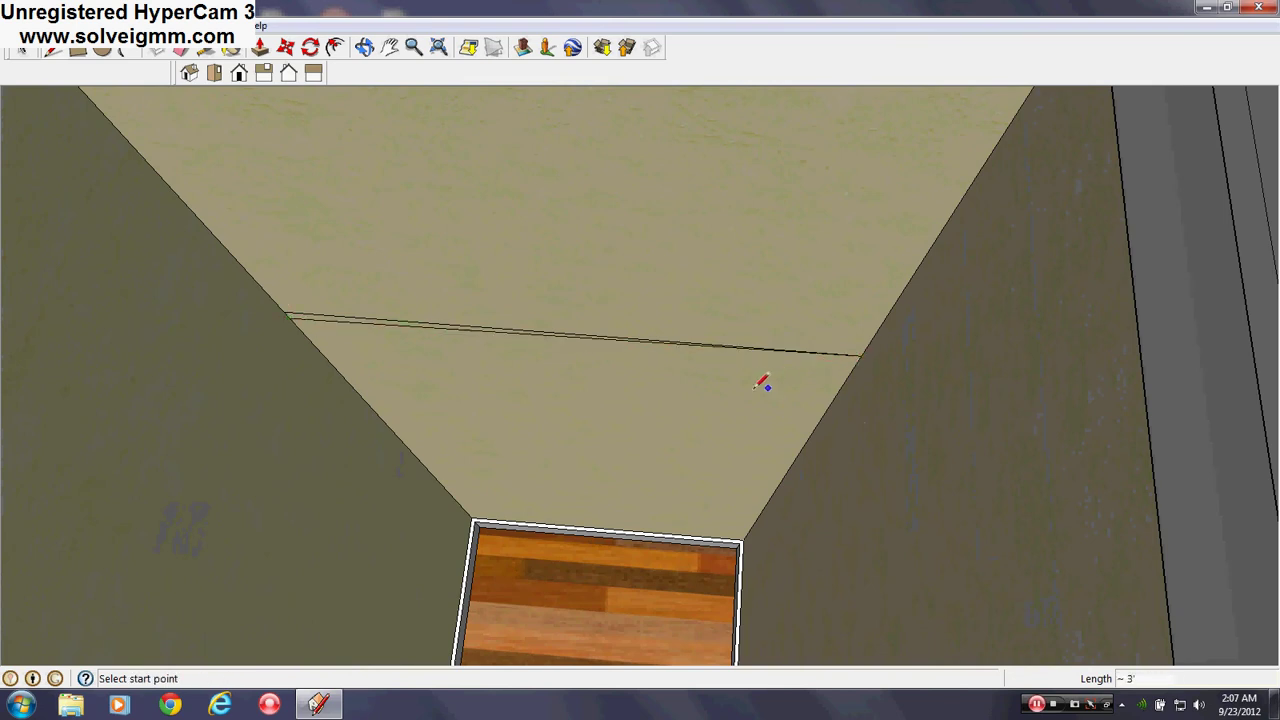
pyautogui.moveTo(866, 353); pyautogui.dragTo(763, 374, button='middle')
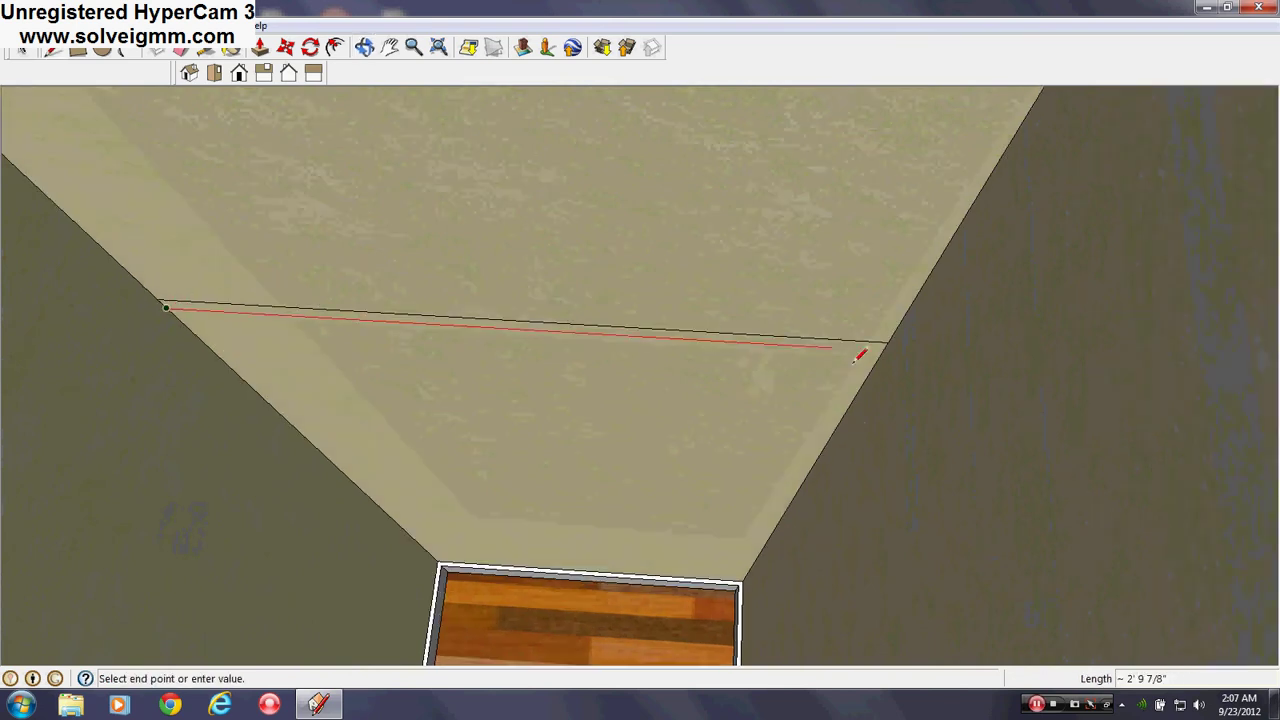
pyautogui.click(883, 349)
# Paint the thin strip between the two lines with Wood_Cherry_Original and close the Materials window.
pyautogui.scroll(-5, 728, 290)
pyautogui.moveTo(721, 296); pyautogui.dragTo(626, 287, button='middle')
pyautogui.scroll(3, 630, 283)
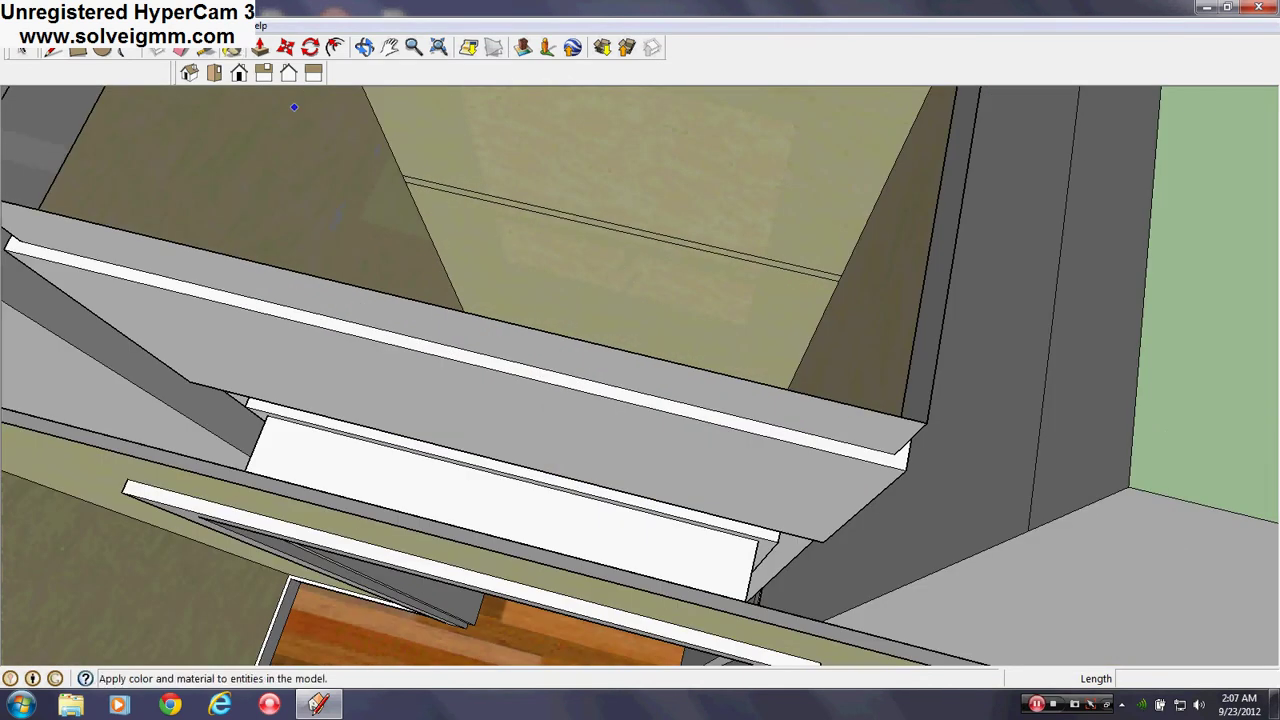
pyautogui.click(233, 50)
pyautogui.click(189, 374)
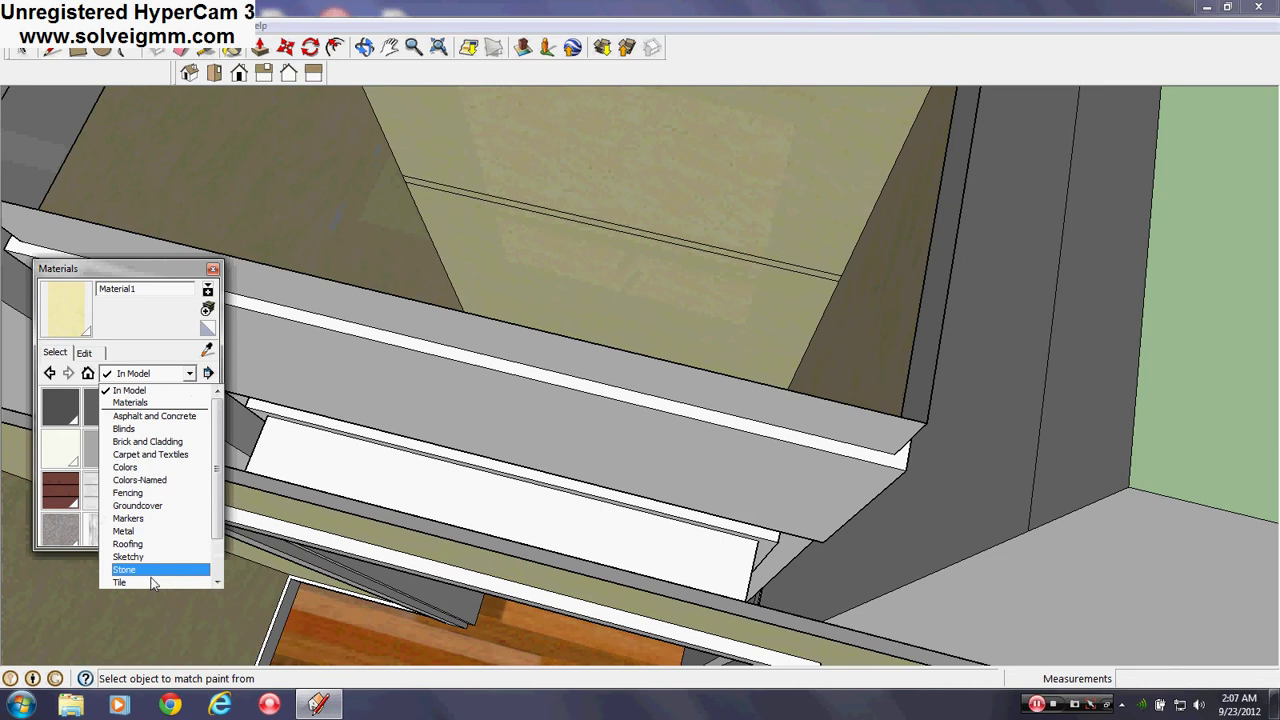
pyautogui.scroll(-1, 150, 578)
pyautogui.scroll(-1, 152, 578)
pyautogui.click(152, 581)
pyautogui.click(185, 407)
pyautogui.moveTo(556, 333); pyautogui.dragTo(548, 140, button='middle')
pyautogui.scroll(-2, 544, 144)
pyautogui.scroll(5, 541, 480)
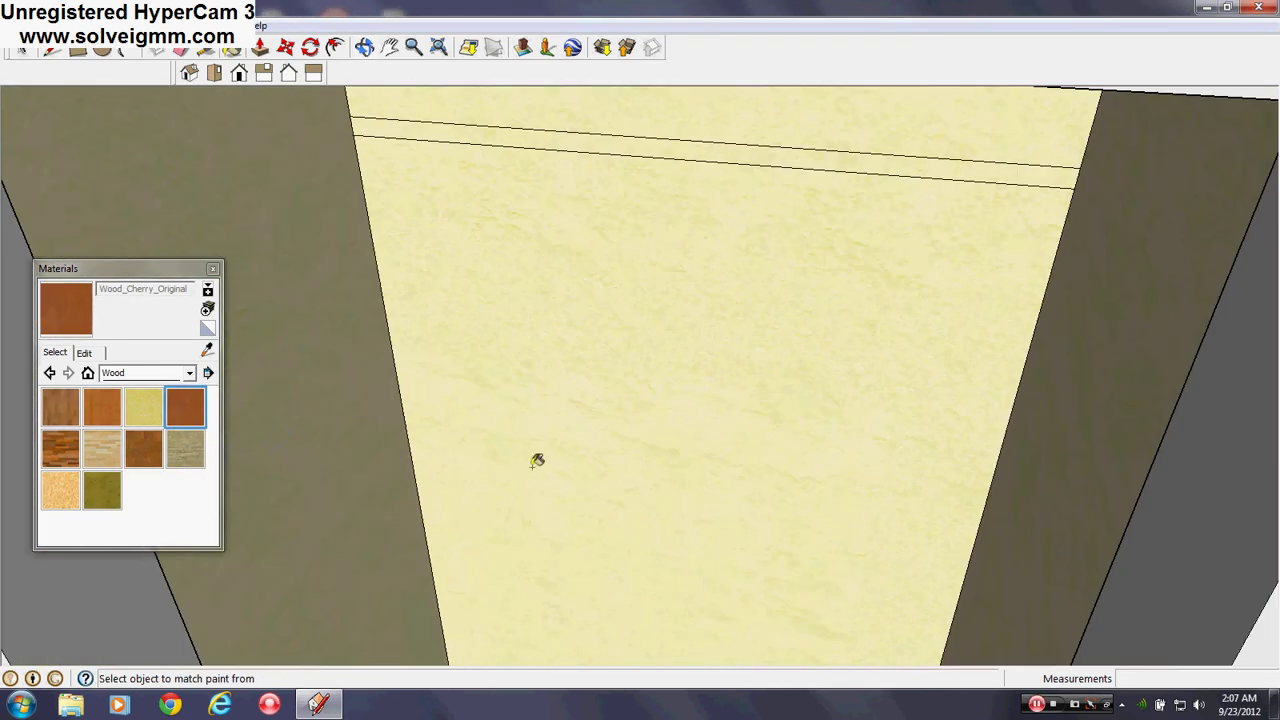
pyautogui.click(614, 140)
pyautogui.click(213, 268)
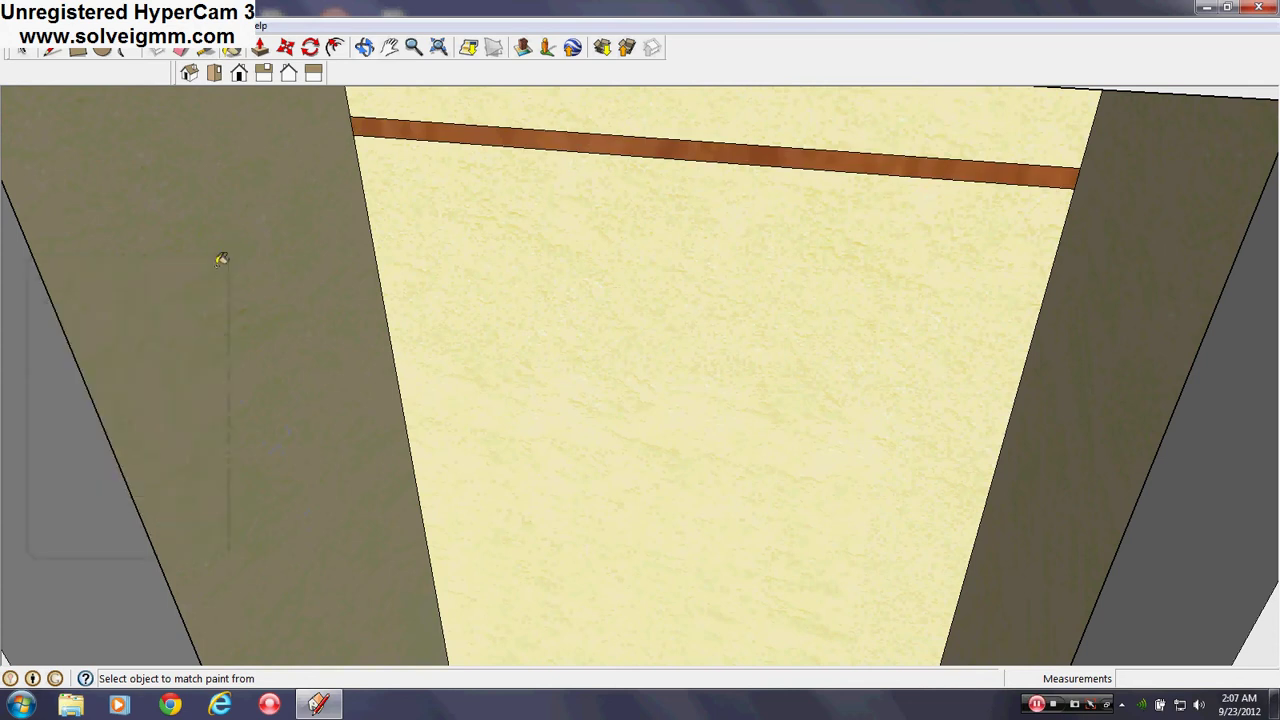
# Push/Pull the cherry strip 1' out from the closet's back wall to form a shelf.
pyautogui.click(260, 47)
pyautogui.moveTo(457, 131); pyautogui.dragTo(337, 320)
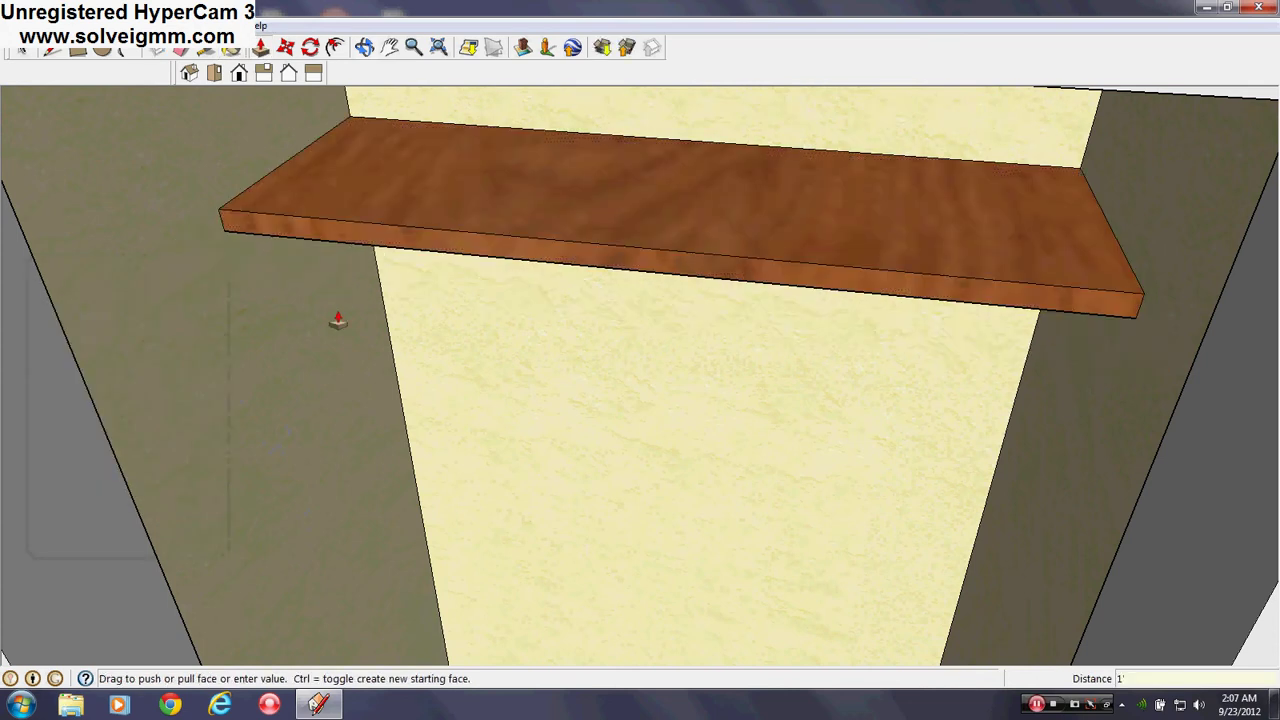
pyautogui.scroll(-5, 545, 434)
pyautogui.moveTo(554, 446); pyautogui.dragTo(491, 178, button='middle')
pyautogui.scroll(-3, 508, 391)
pyautogui.scroll(2, 624, 140)
pyautogui.click(229, 50)
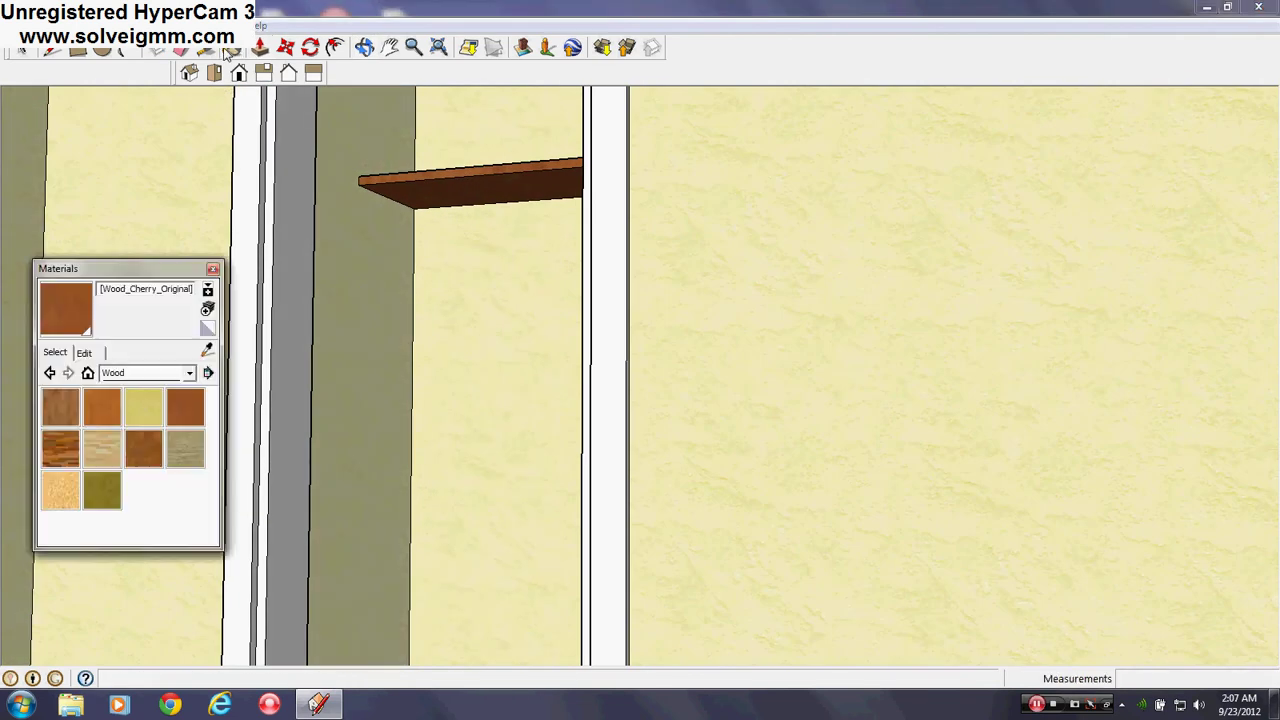
pyautogui.click(145, 403)
pyautogui.moveTo(511, 172); pyautogui.dragTo(746, 286, button='middle')
pyautogui.moveTo(724, 388); pyautogui.dragTo(700, 530, button='middle')
pyautogui.scroll(-5, 674, 331)
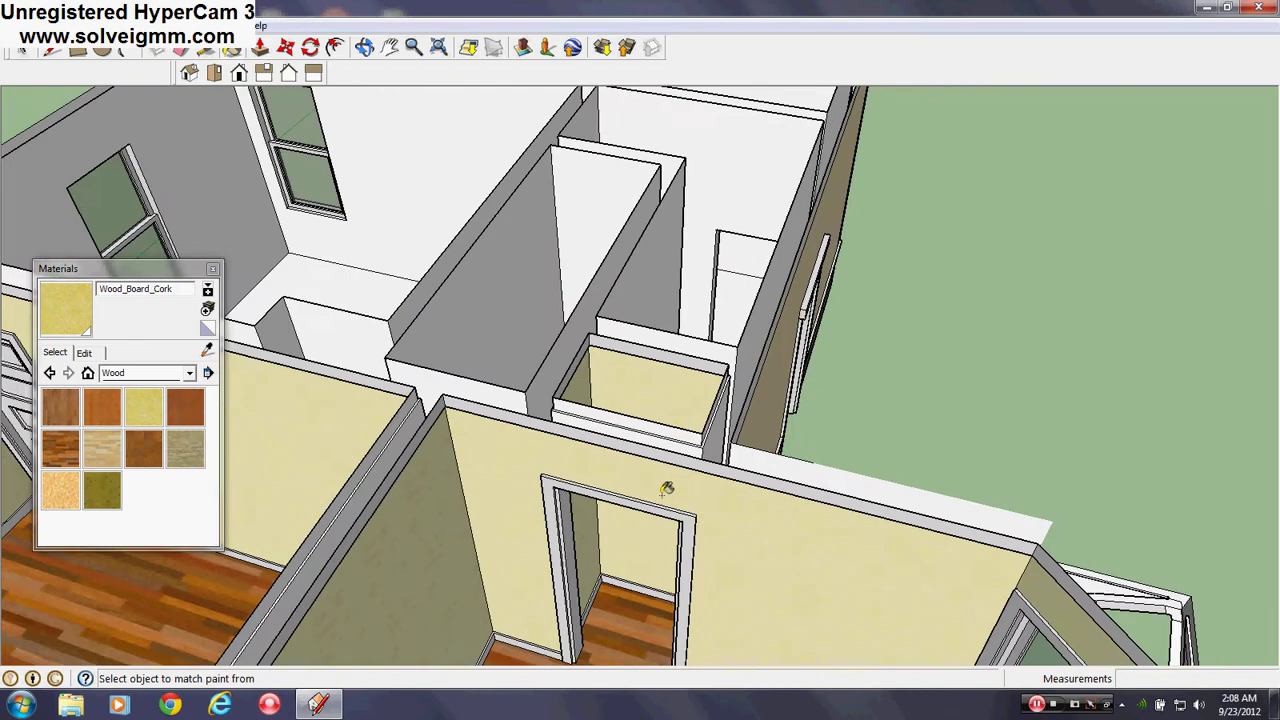
pyautogui.moveTo(669, 489); pyautogui.dragTo(930, 560, button='middle')
pyautogui.scroll(-2, 630, 280)
pyautogui.scroll(-4, 900, 480)
pyautogui.moveTo(850, 320); pyautogui.dragTo(596, 208, button='middle')
pyautogui.scroll(3, 620, 290)
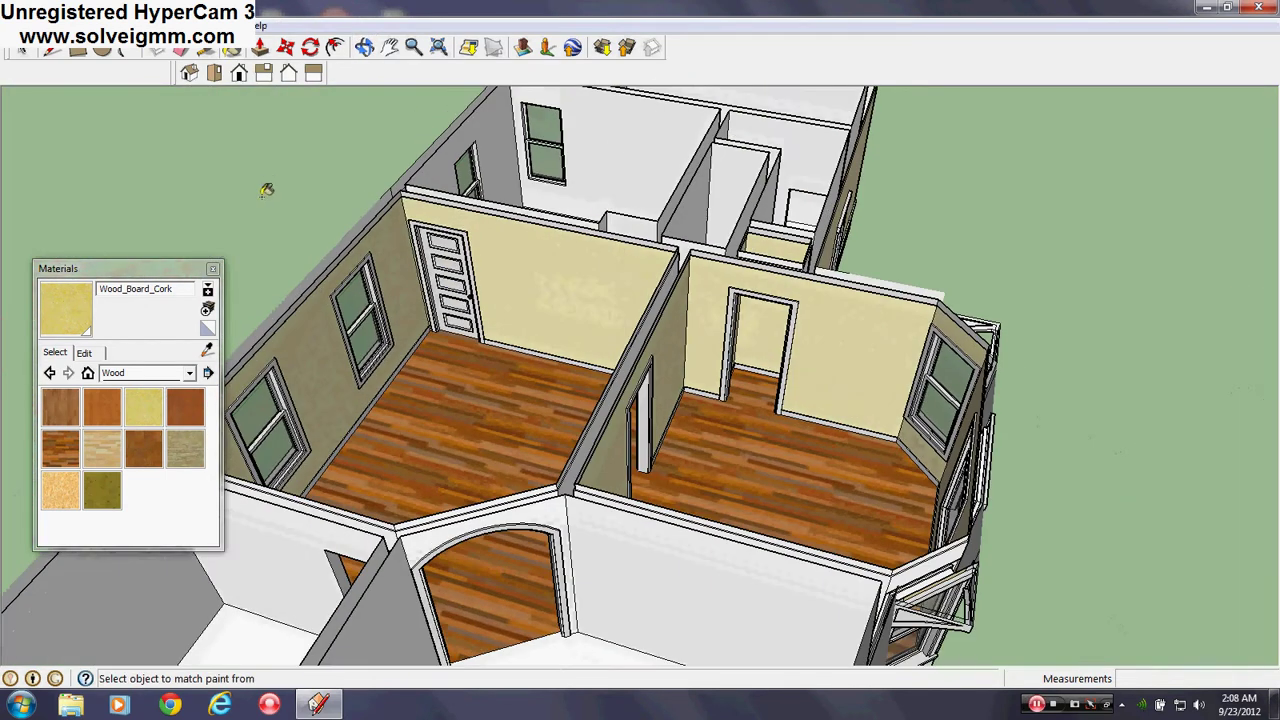
pyautogui.click(211, 269)
# Examine the two wood-floored rooms and the surrounding floor plan from several angles.
pyautogui.click(54, 50)
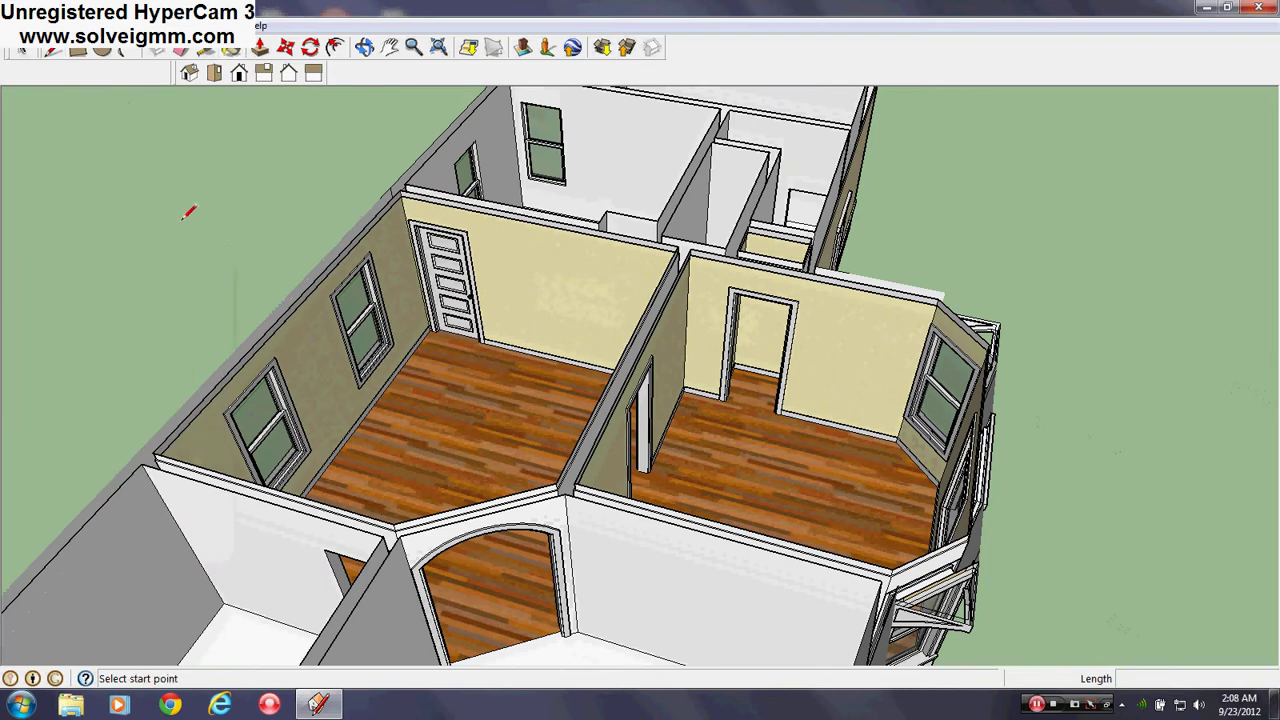
pyautogui.scroll(-2, 386, 243)
pyautogui.scroll(2, 724, 354)
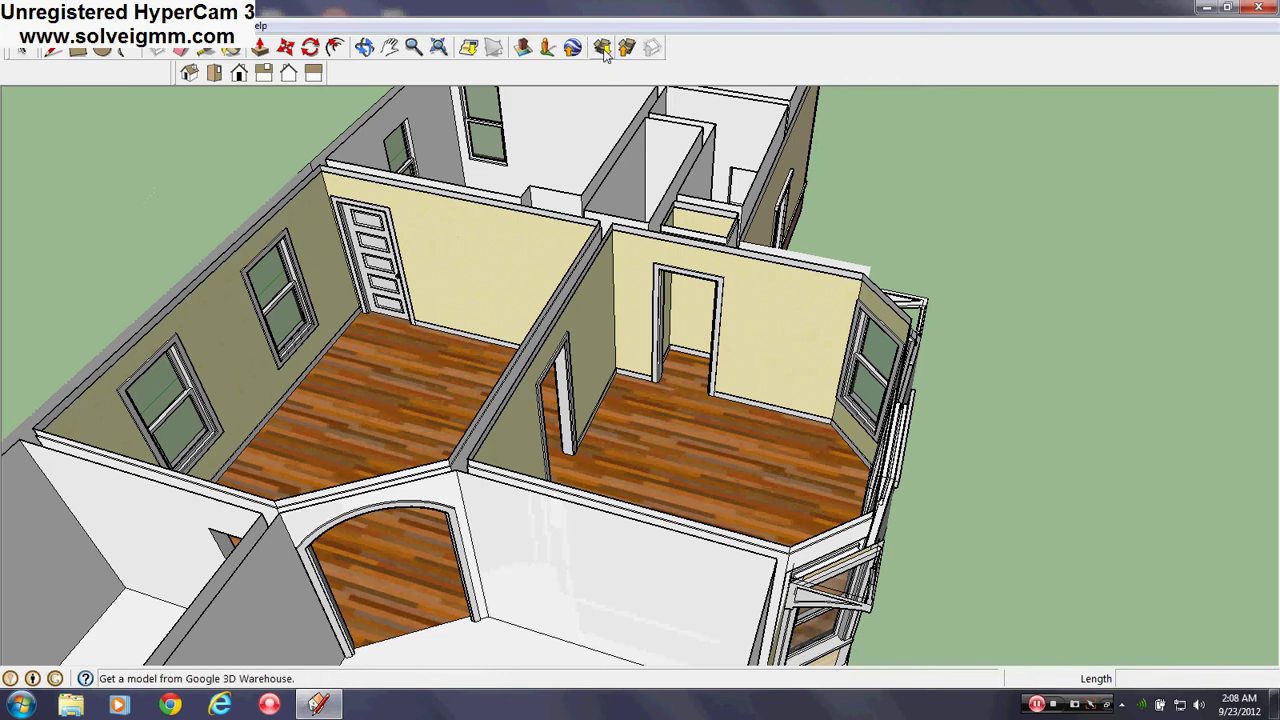
pyautogui.moveTo(688, 260); pyautogui.dragTo(605, 392, button='middle')
pyautogui.moveTo(712, 345); pyautogui.dragTo(750, 322, button='middle')
pyautogui.scroll(-3, 505, 232)
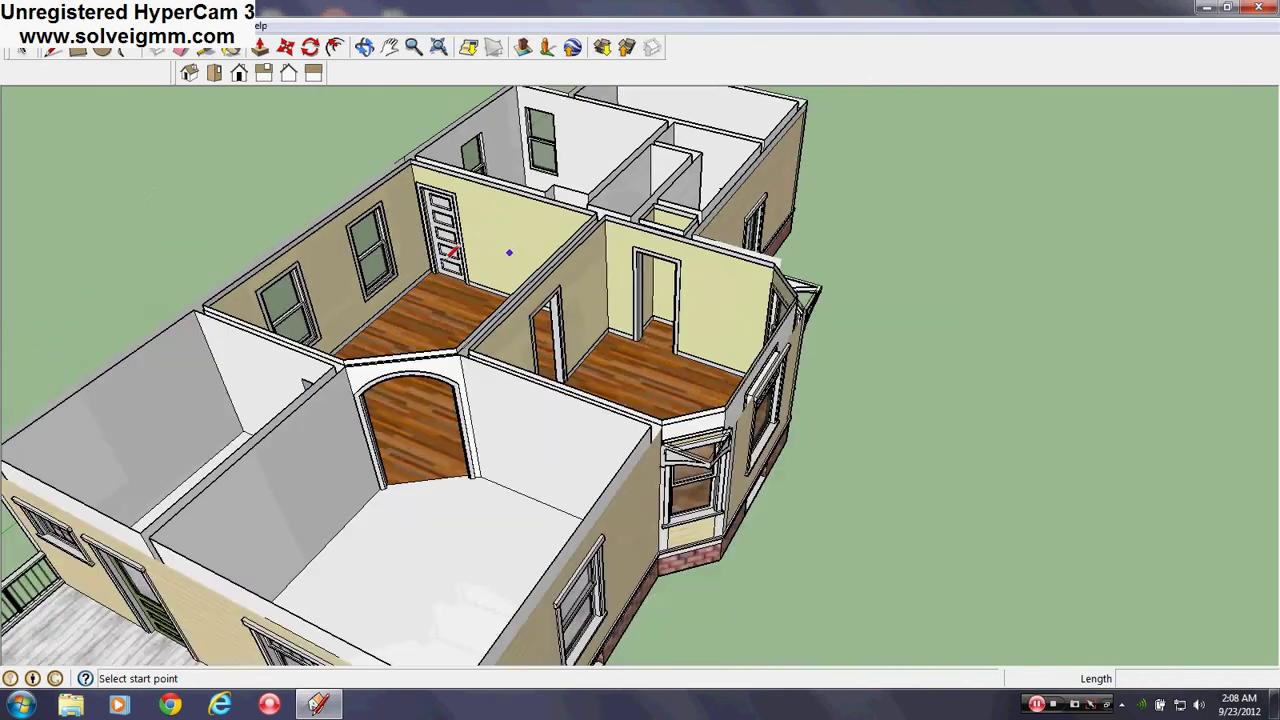
pyautogui.scroll(4, 510, 226)
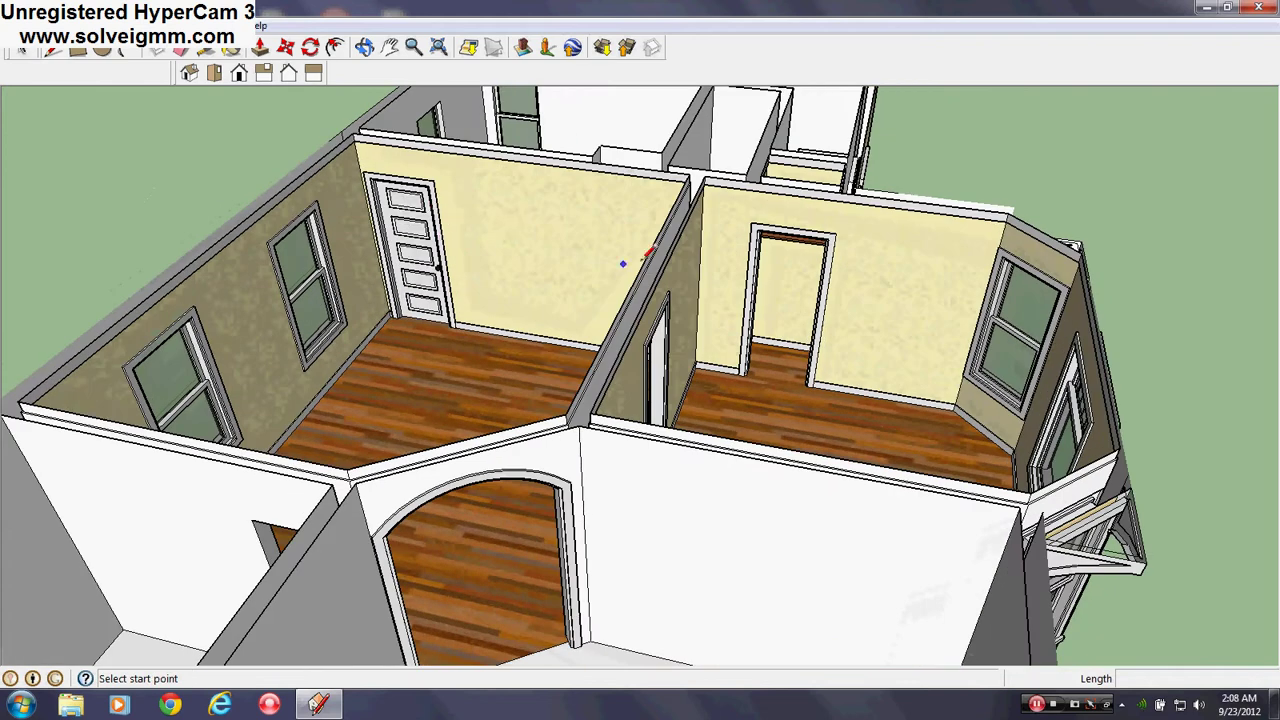
pyautogui.scroll(-2, 640, 263)
pyautogui.moveTo(405, 490); pyautogui.dragTo(934, 551, button='middle')
pyautogui.moveTo(483, 482); pyautogui.dragTo(651, 251, button='middle')
pyautogui.scroll(1, 697, 316)
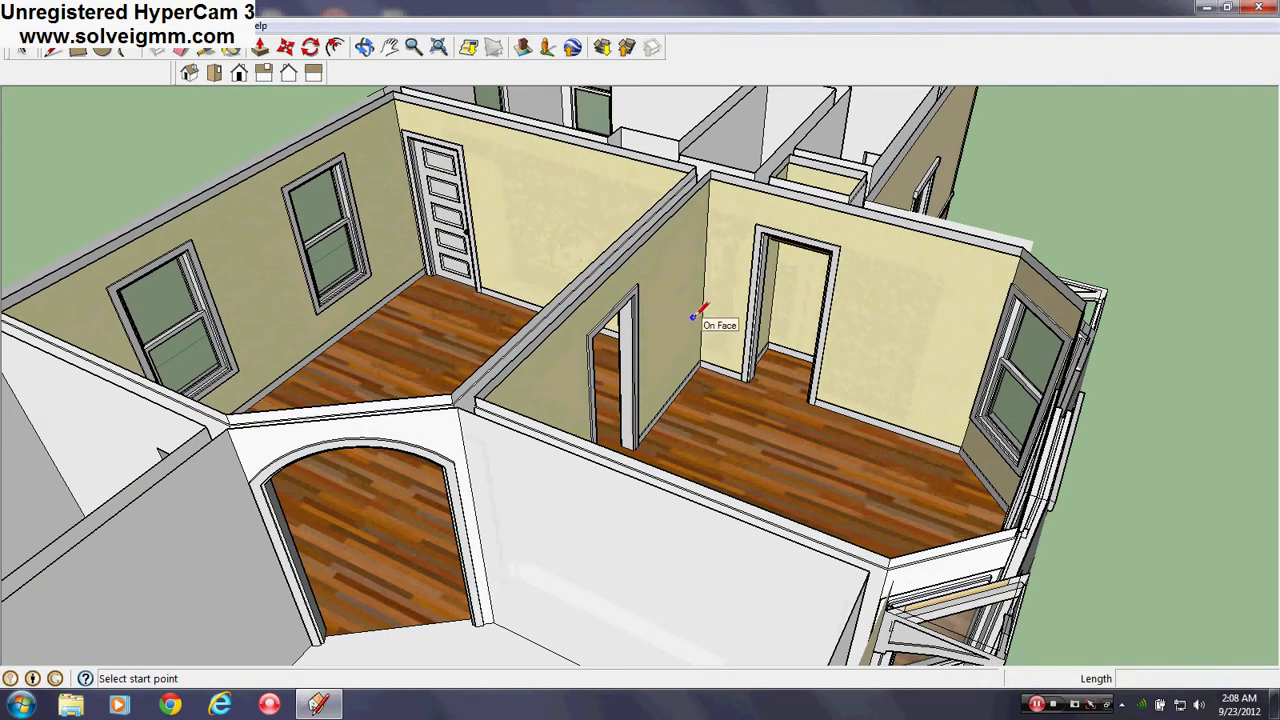
# Insert the in-model Door component on the bay-window room's floor in front of the closet doorway and close the Components window.
pyautogui.click(606, 53)
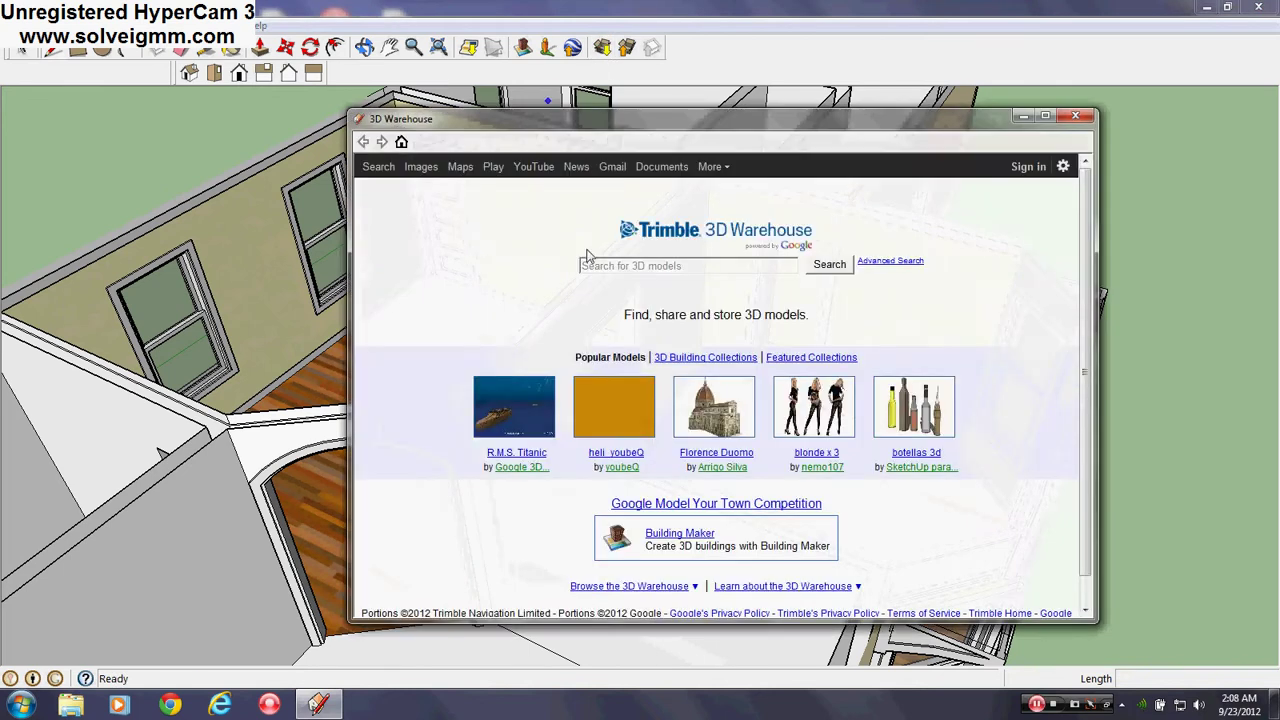
pyautogui.click(1076, 117)
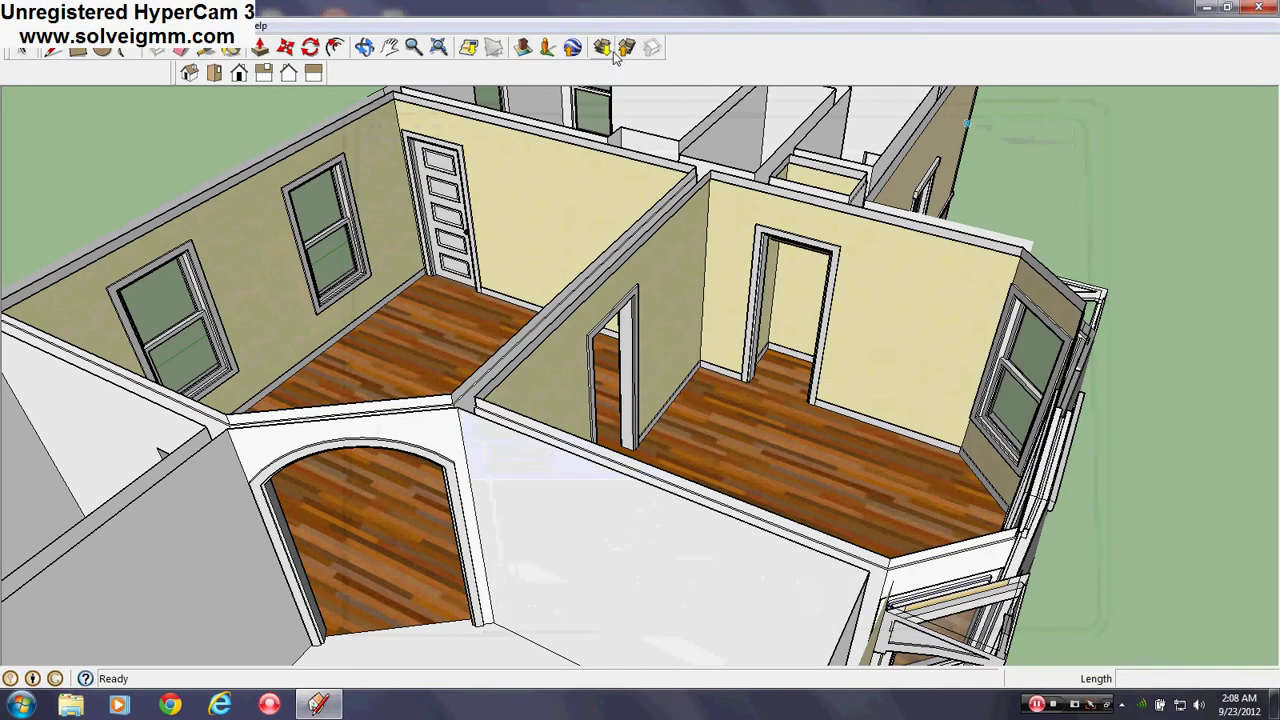
pyautogui.click(228, 25)
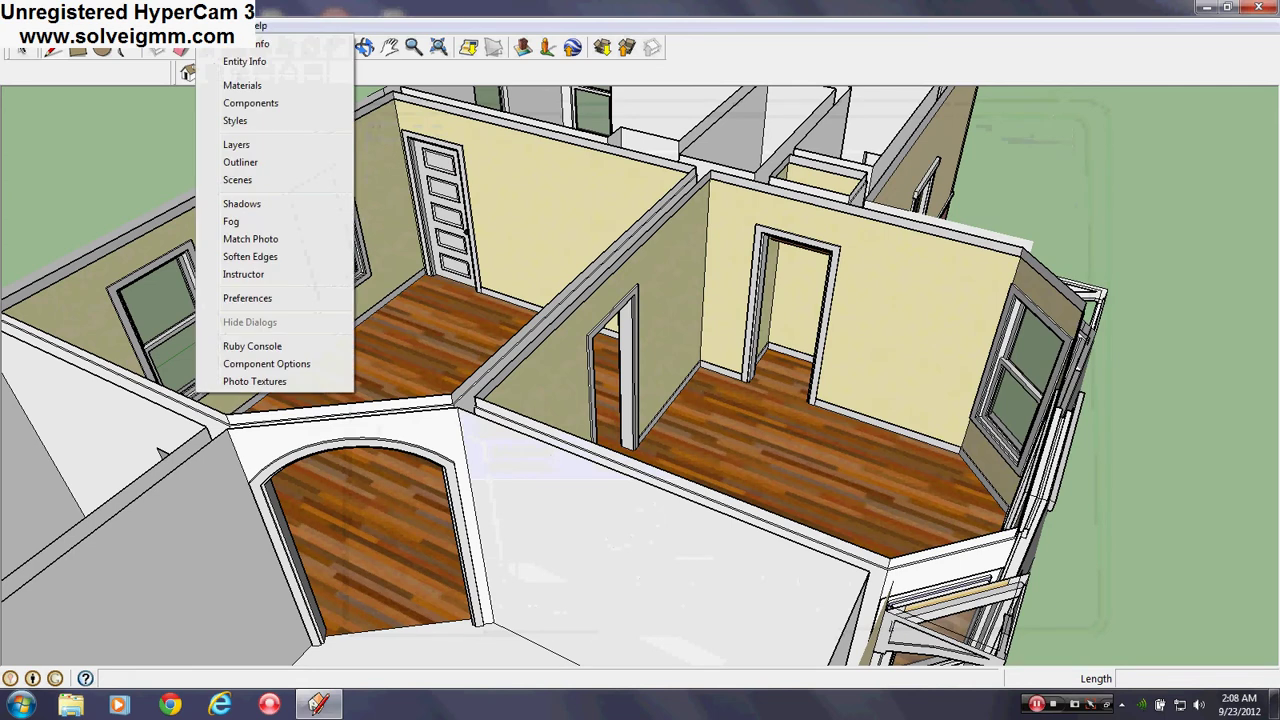
pyautogui.click(250, 103)
pyautogui.click(88, 258)
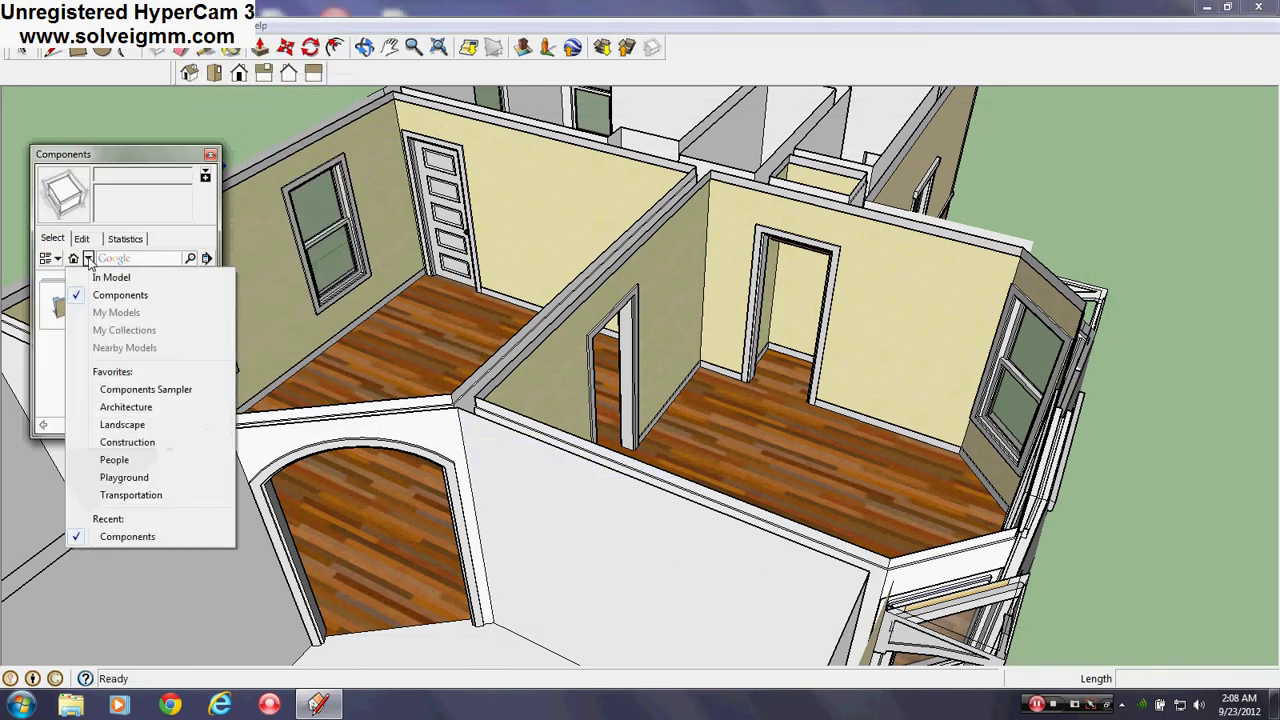
pyautogui.click(108, 278)
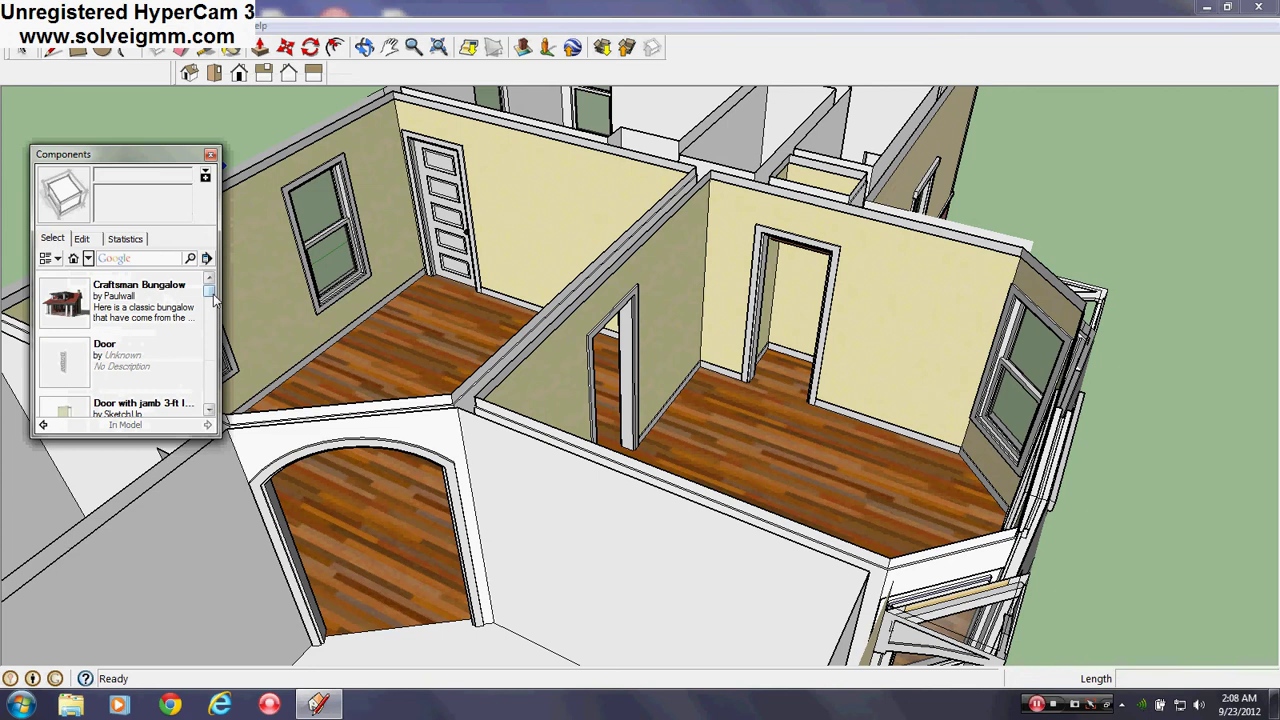
pyautogui.moveTo(209, 290); pyautogui.dragTo(215, 307)
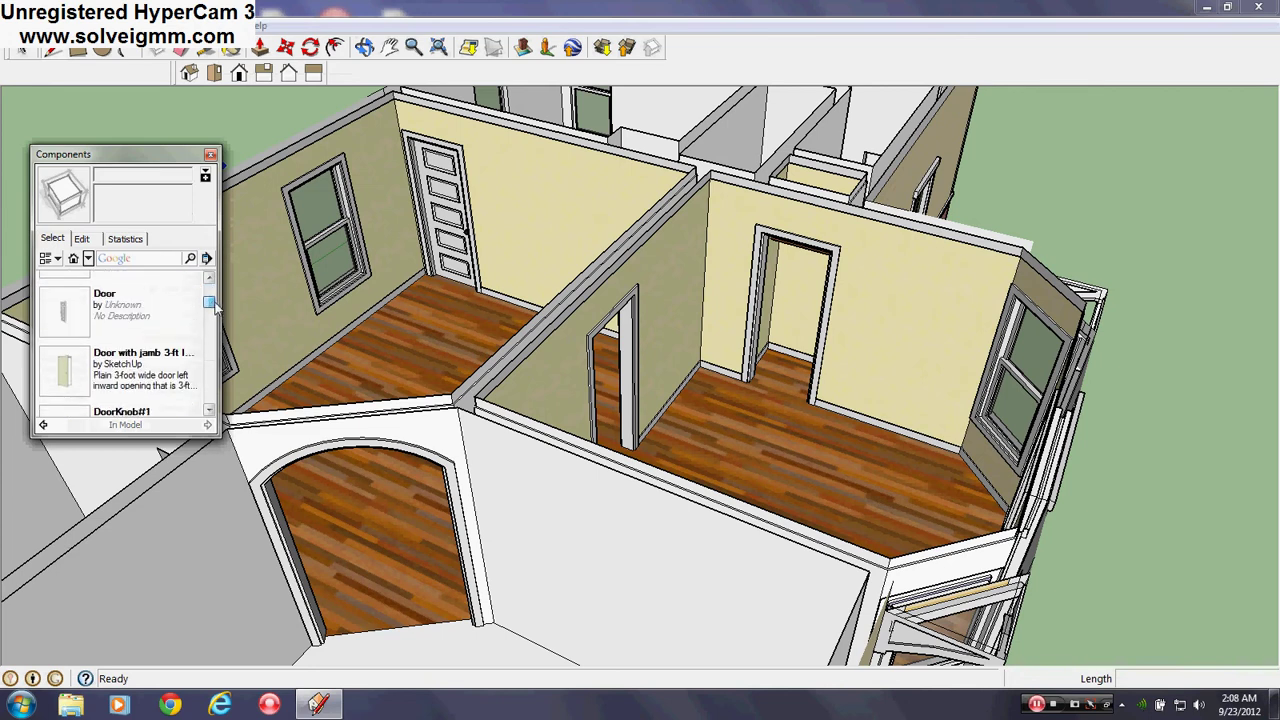
pyautogui.click(70, 323)
pyautogui.click(740, 435)
pyautogui.click(210, 156)
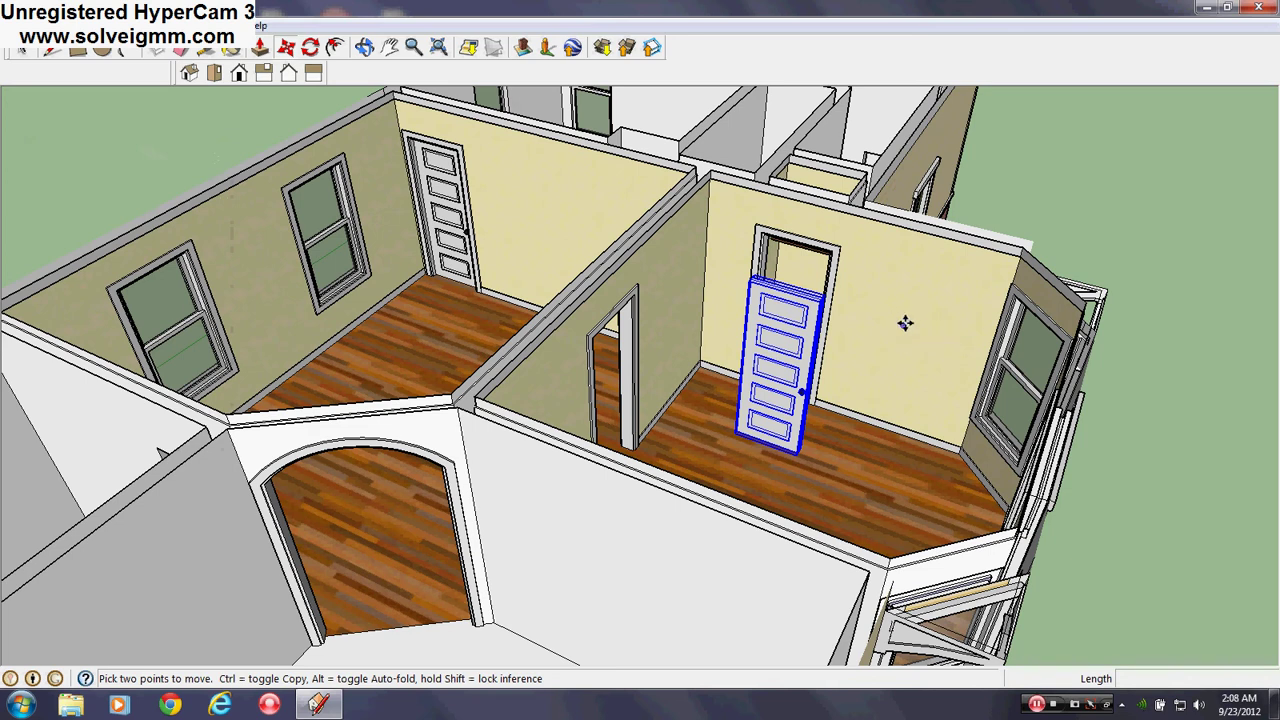
pyautogui.scroll(4, 908, 309)
pyautogui.scroll(4, 592, 294)
pyautogui.moveTo(597, 292); pyautogui.dragTo(655, 478, button='middle')
pyautogui.scroll(1, 600, 530)
pyautogui.scroll(1, 581, 535)
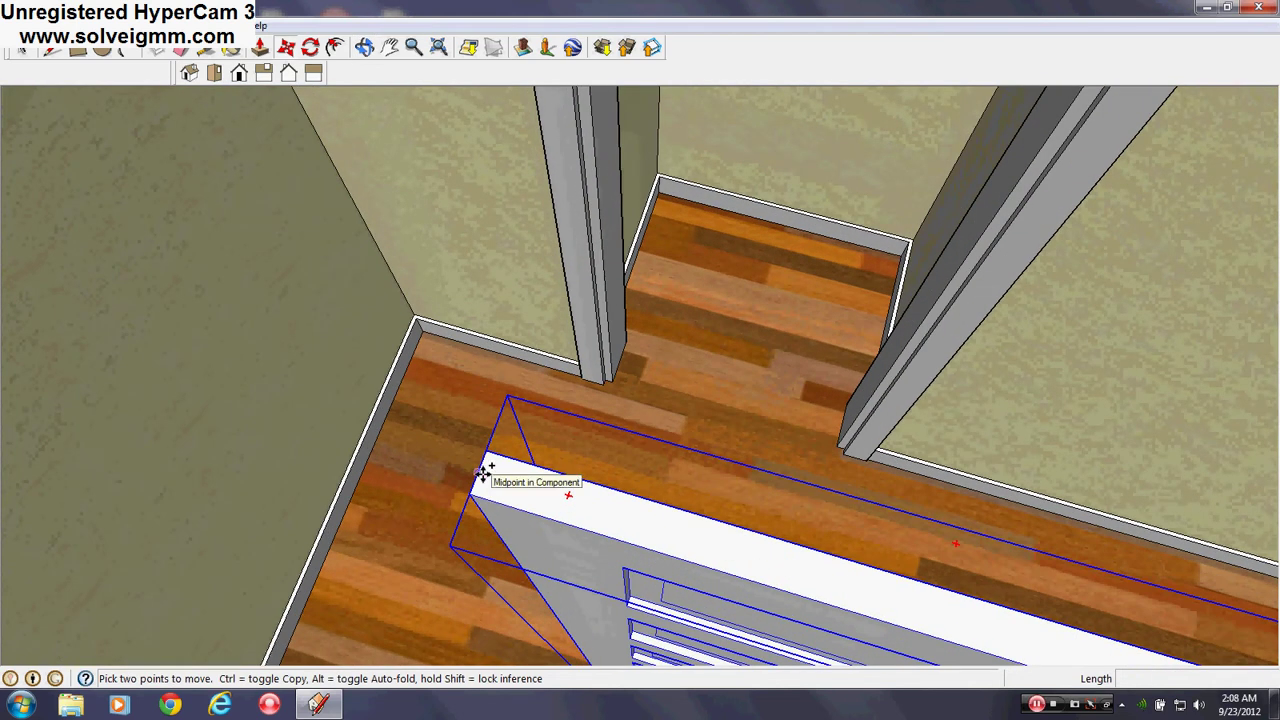
pyautogui.press('ctrl')
pyautogui.click(483, 474)
pyautogui.moveTo(598, 335); pyautogui.dragTo(571, 391, button='middle')
pyautogui.scroll(-4, 571, 391)
pyautogui.scroll(3, 550, 552)
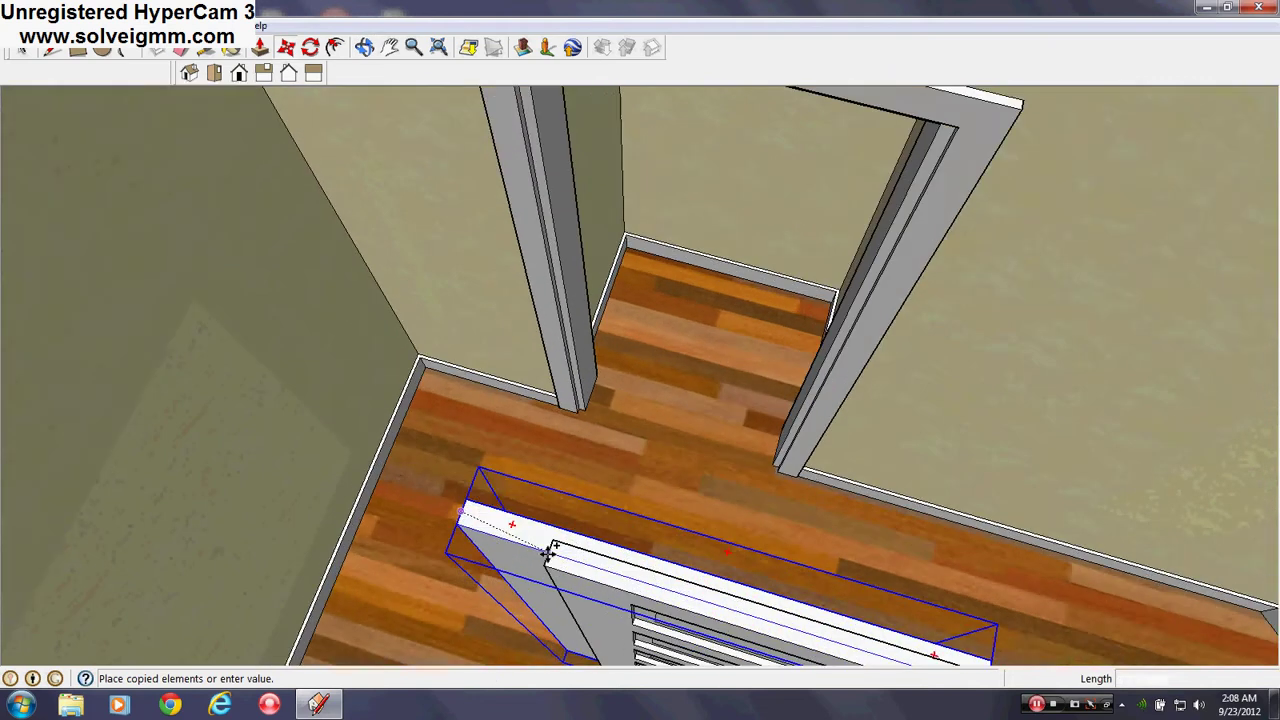
pyautogui.press('Escape')
# Move the door by its top-edge midpoint into the frame of the bay-window room's closet doorway.
pyautogui.scroll(2, 500, 535)
pyautogui.click(437, 487)
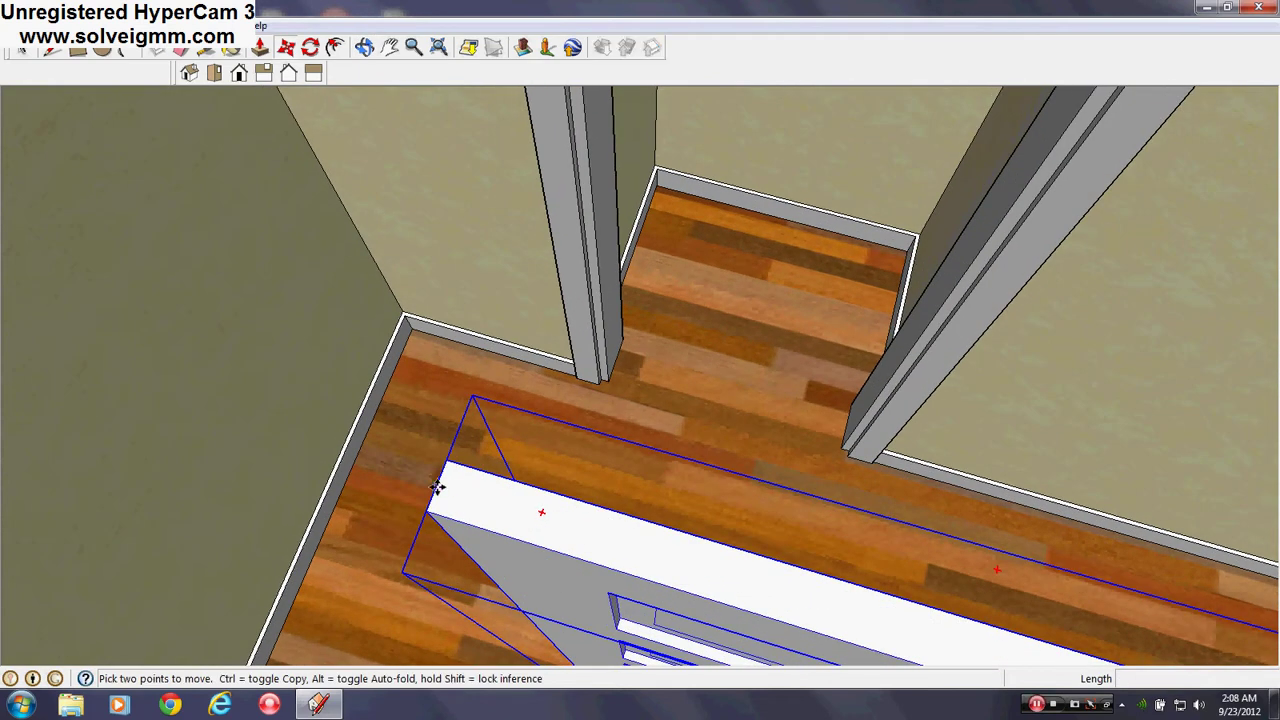
pyautogui.scroll(-3, 477, 491)
pyautogui.keyDown('shift'); pyautogui.moveTo(466, 226); pyautogui.dragTo(591, 427, button='middle'); pyautogui.keyUp('shift')
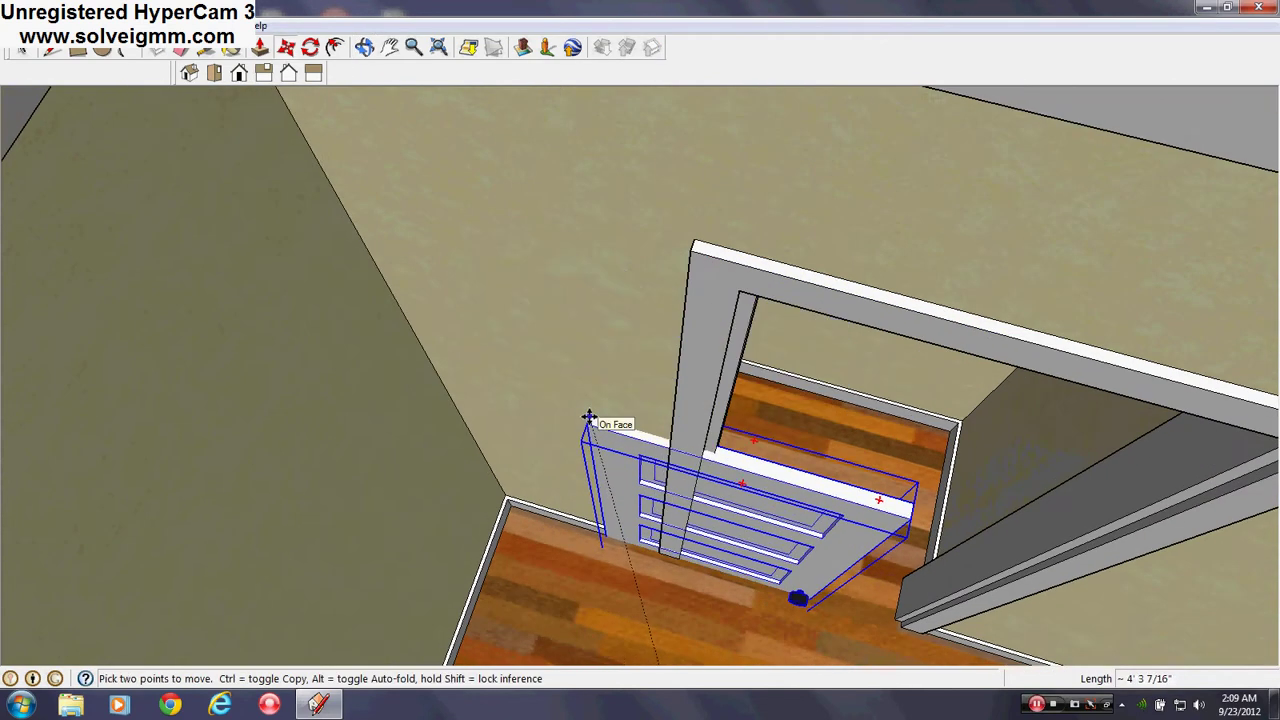
pyautogui.scroll(2, 818, 229)
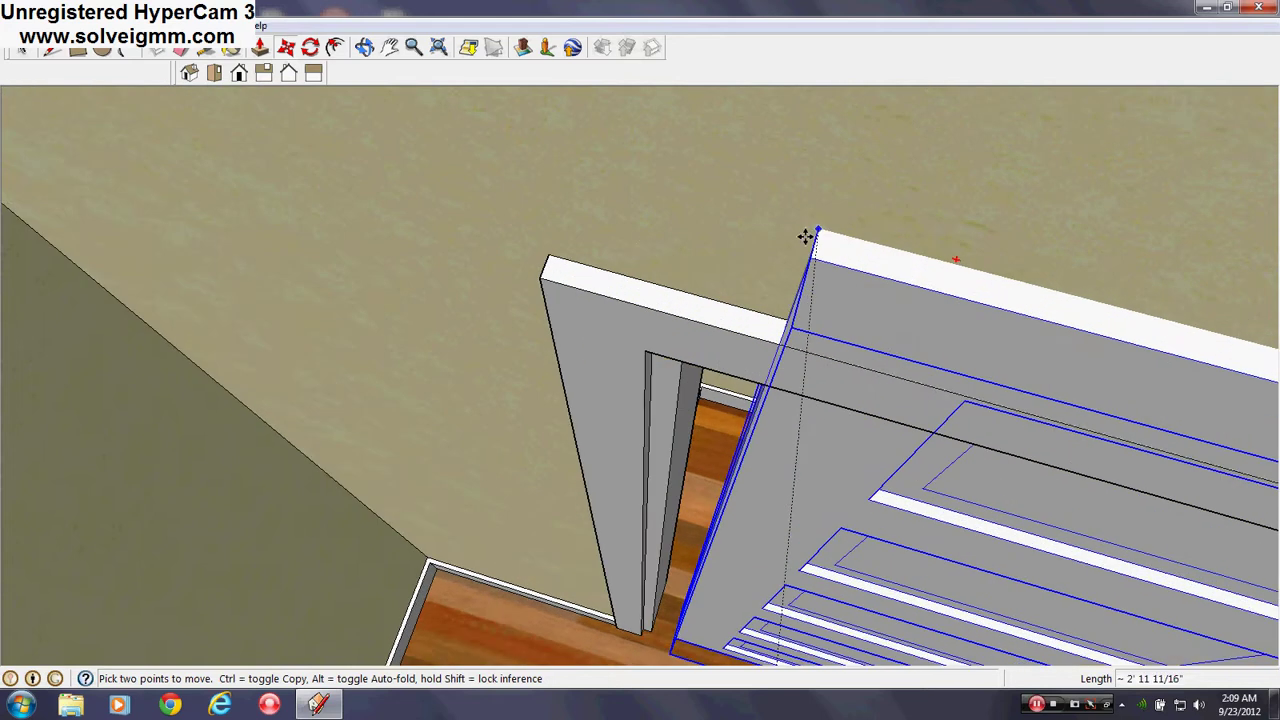
pyautogui.moveTo(800, 243); pyautogui.dragTo(843, 423, button='middle')
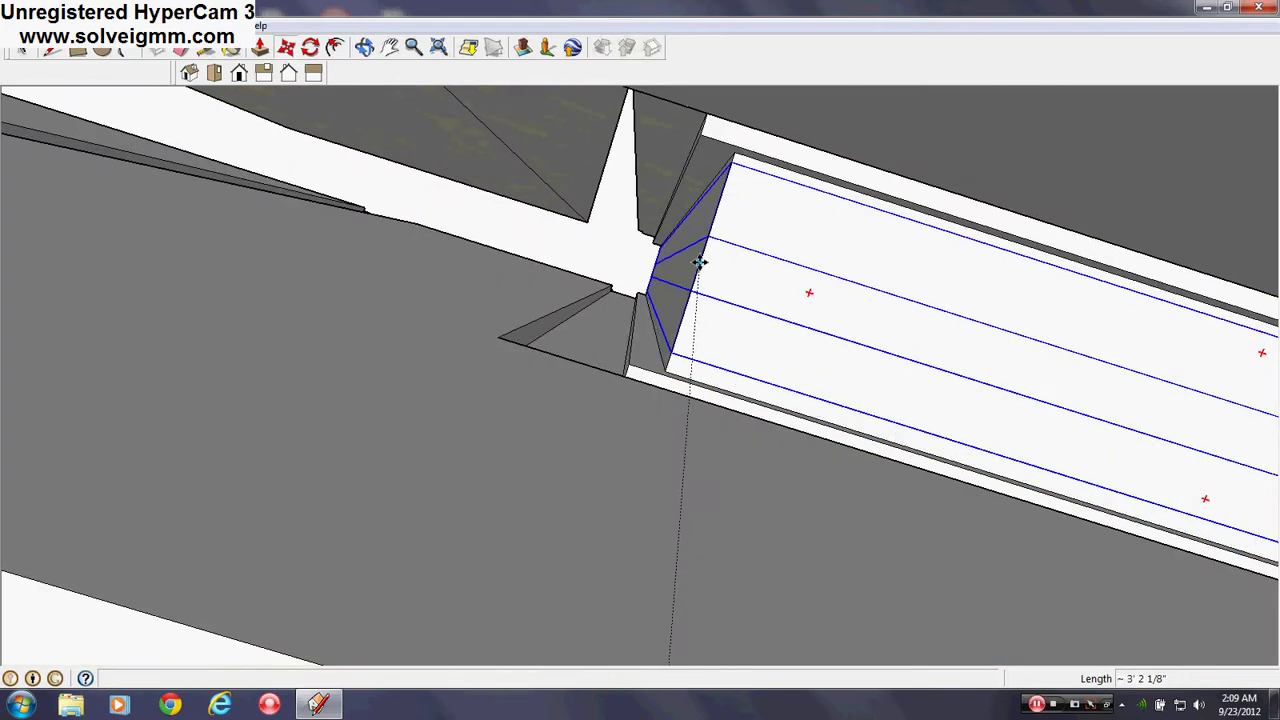
pyautogui.moveTo(698, 265)
pyautogui.mouseDown(button='middle')
pyautogui.moveTo(731, 251)
pyautogui.moveTo(692, 280)
pyautogui.mouseUp(button='middle')
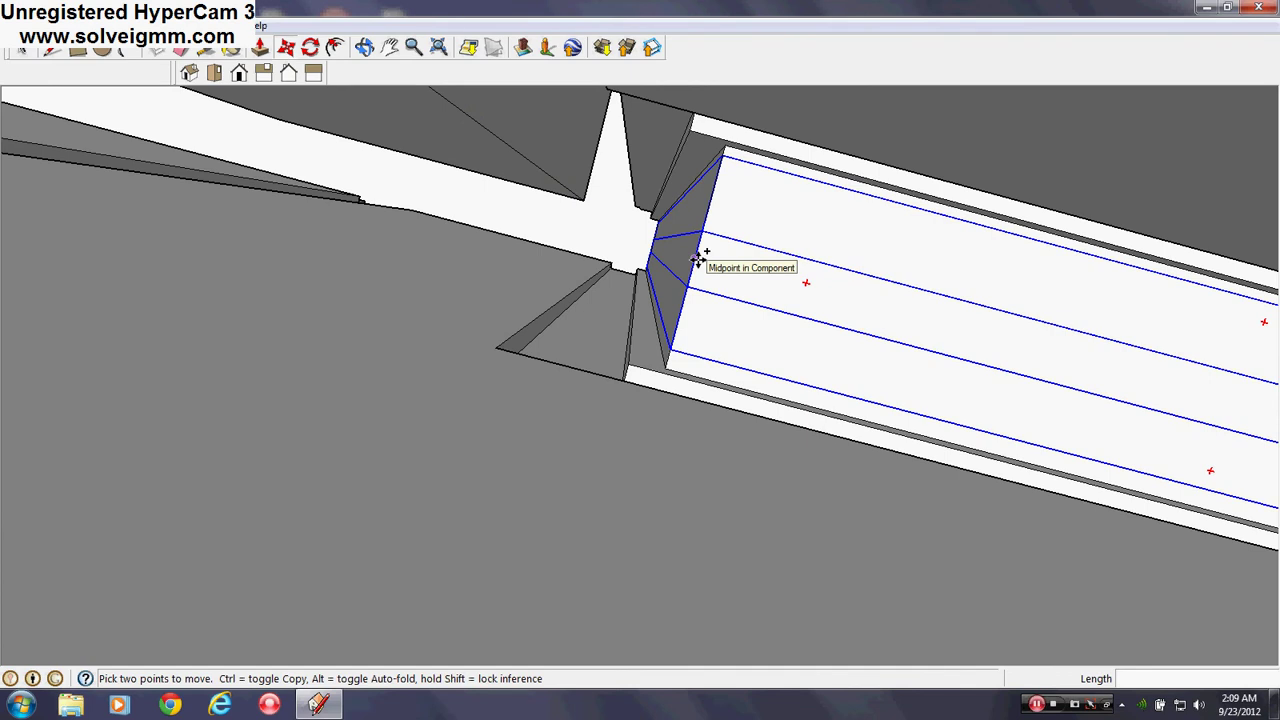
# Copy the closet door by its top-edge midpoint into the doorway beside the arch in the adjoining wood-floored room.
pyautogui.click(698, 258)
pyautogui.scroll(-8, 700, 258)
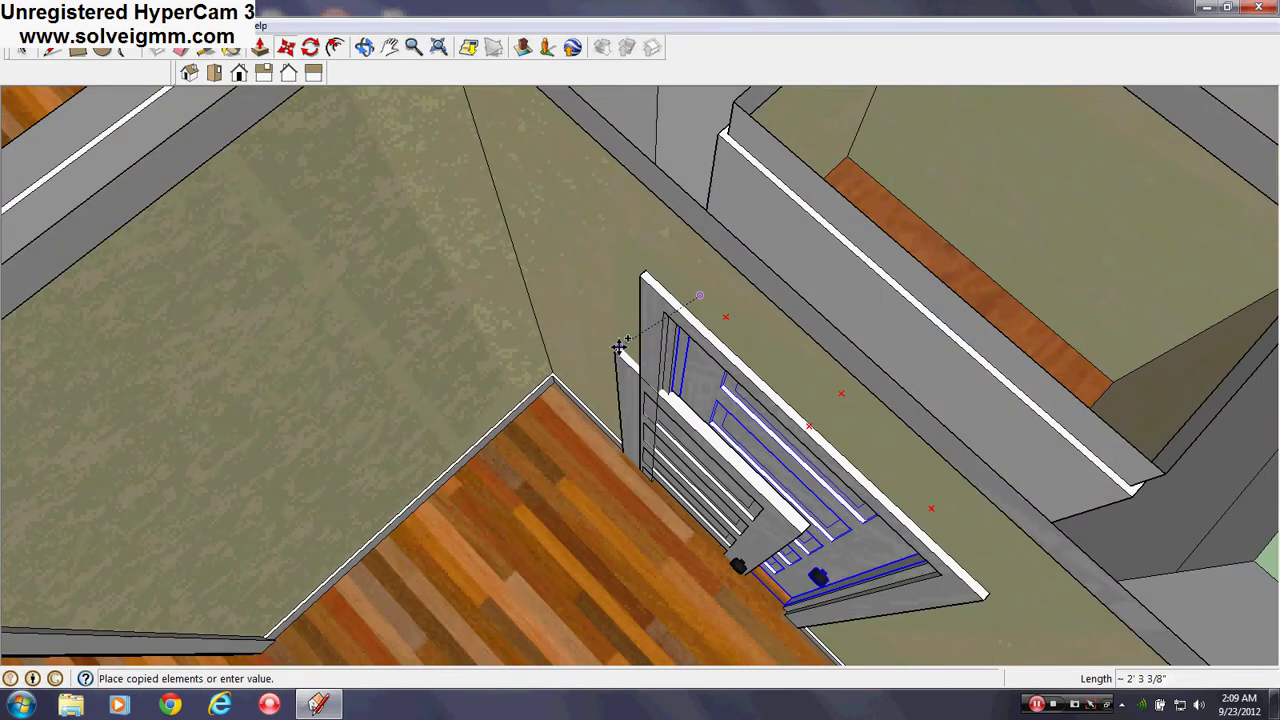
pyautogui.scroll(-6, 619, 346)
pyautogui.keyDown('shift'); pyautogui.moveTo(668, 333); pyautogui.dragTo(1168, 103, button='middle'); pyautogui.keyUp('shift')
pyautogui.scroll(5, 491, 403)
pyautogui.keyDown('shift'); pyautogui.moveTo(435, 205); pyautogui.dragTo(700, 375, button='middle'); pyautogui.keyUp('shift')
pyautogui.scroll(5, 530, 280)
pyautogui.keyDown('shift'); pyautogui.moveTo(469, 406); pyautogui.dragTo(657, 409, button='middle'); pyautogui.keyUp('shift')
pyautogui.scroll(2, 606, 386)
pyautogui.keyDown('shift'); pyautogui.moveTo(577, 349); pyautogui.dragTo(841, 450, button='middle'); pyautogui.keyUp('shift')
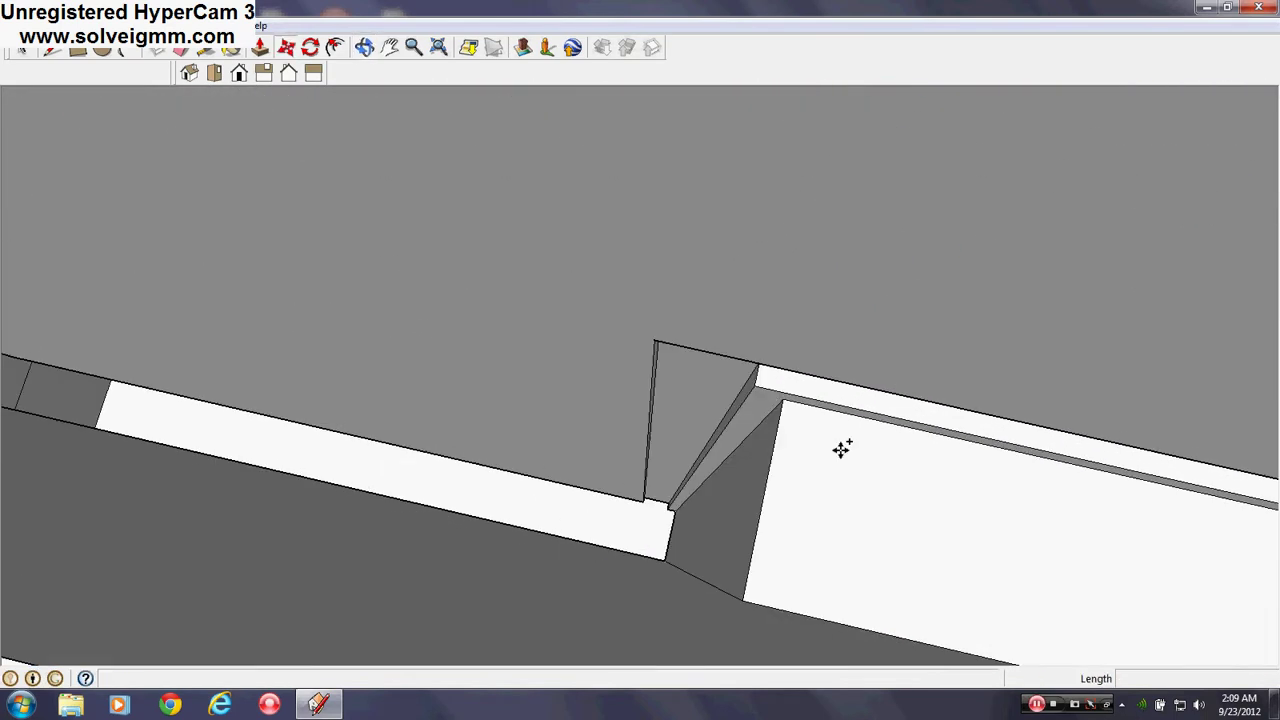
pyautogui.click(762, 498)
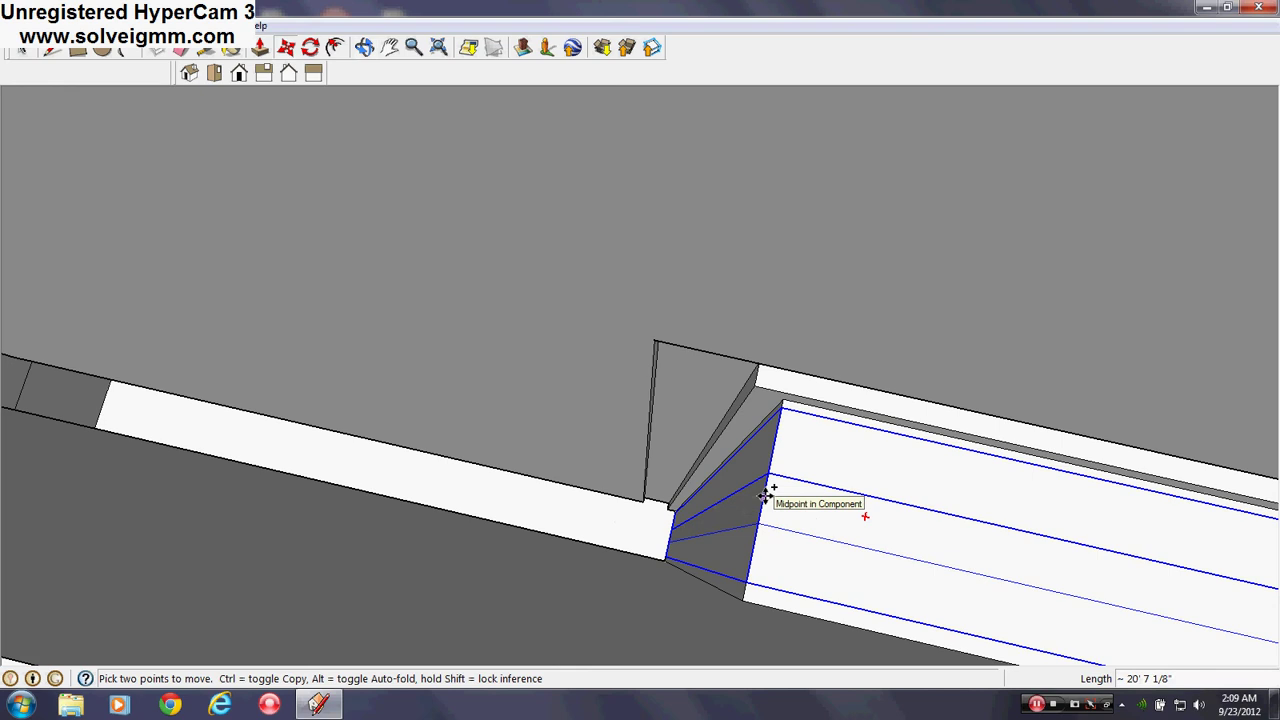
# Place another copy of the door on the floor of the unfinished room in front of the arch.
pyautogui.click(765, 496)
pyautogui.scroll(-8, 486, 468)
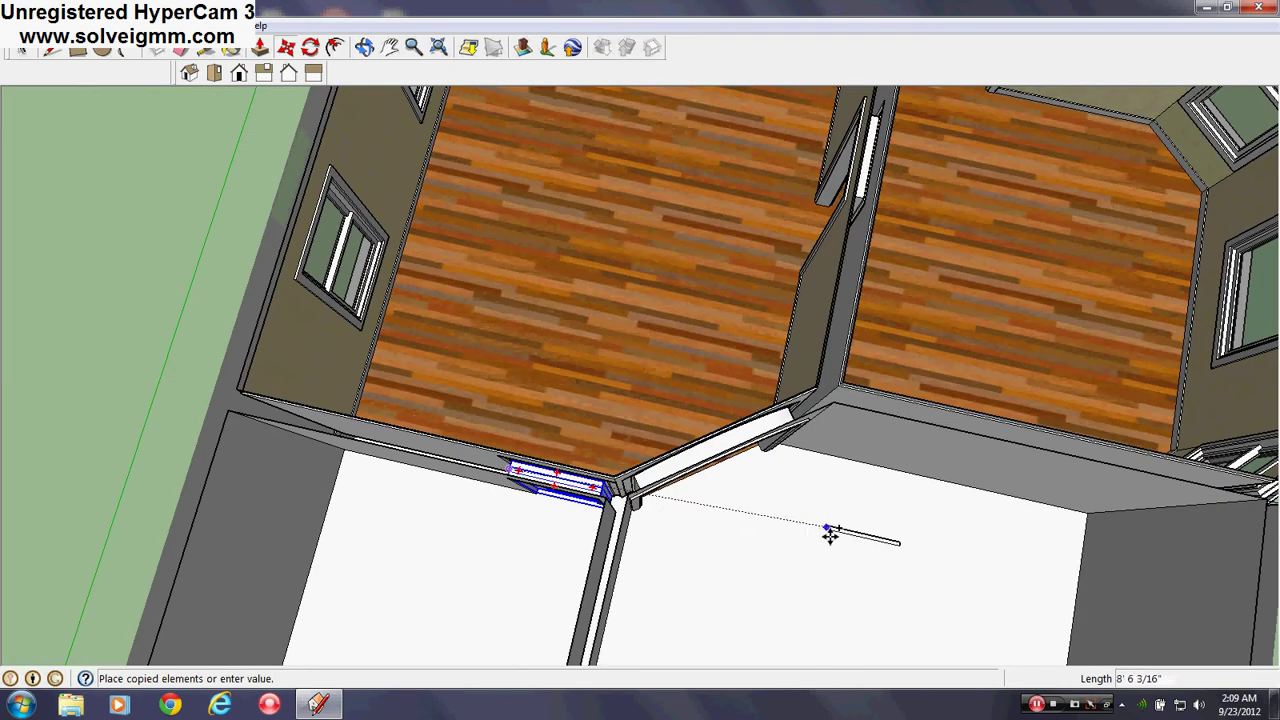
pyautogui.click(847, 536)
pyautogui.moveTo(847, 536)
pyautogui.mouseDown(button='middle')
pyautogui.moveTo(785, 415)
pyautogui.moveTo(563, 266)
pyautogui.moveTo(565, 290)
pyautogui.mouseUp(button='middle')
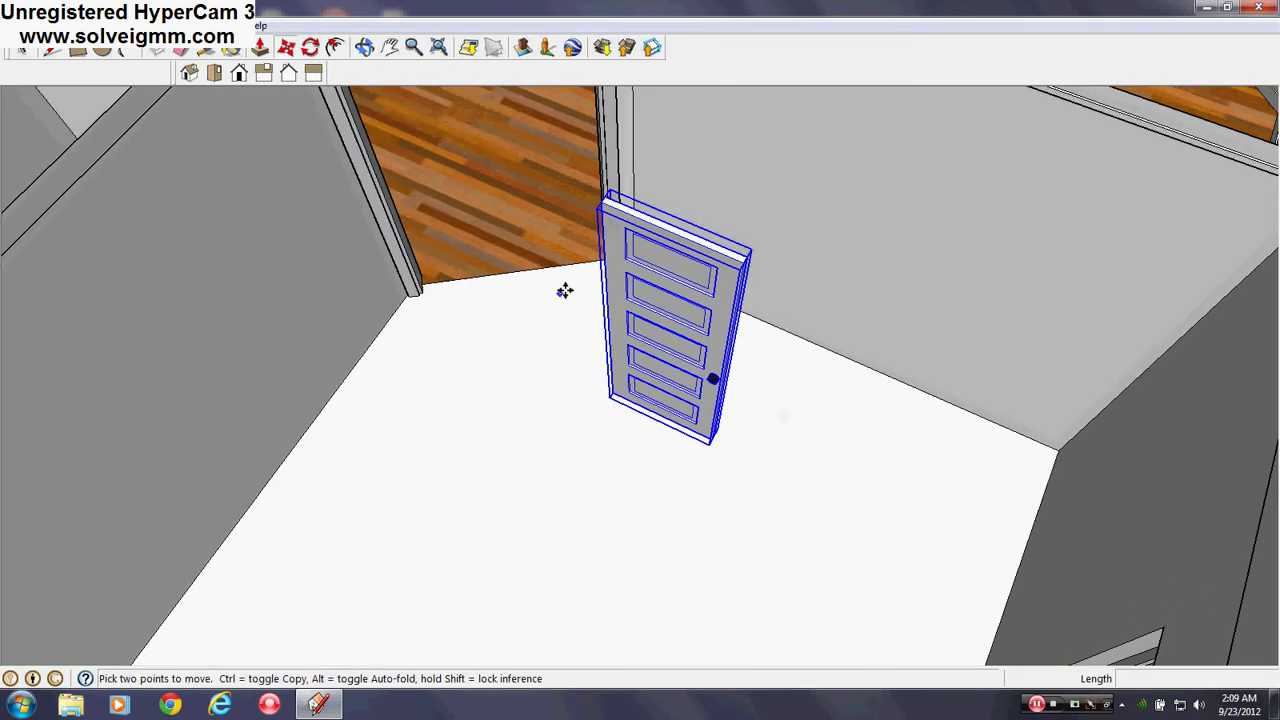
# Rotate the copied door 90° about its bottom corner.
pyautogui.click(309, 46)
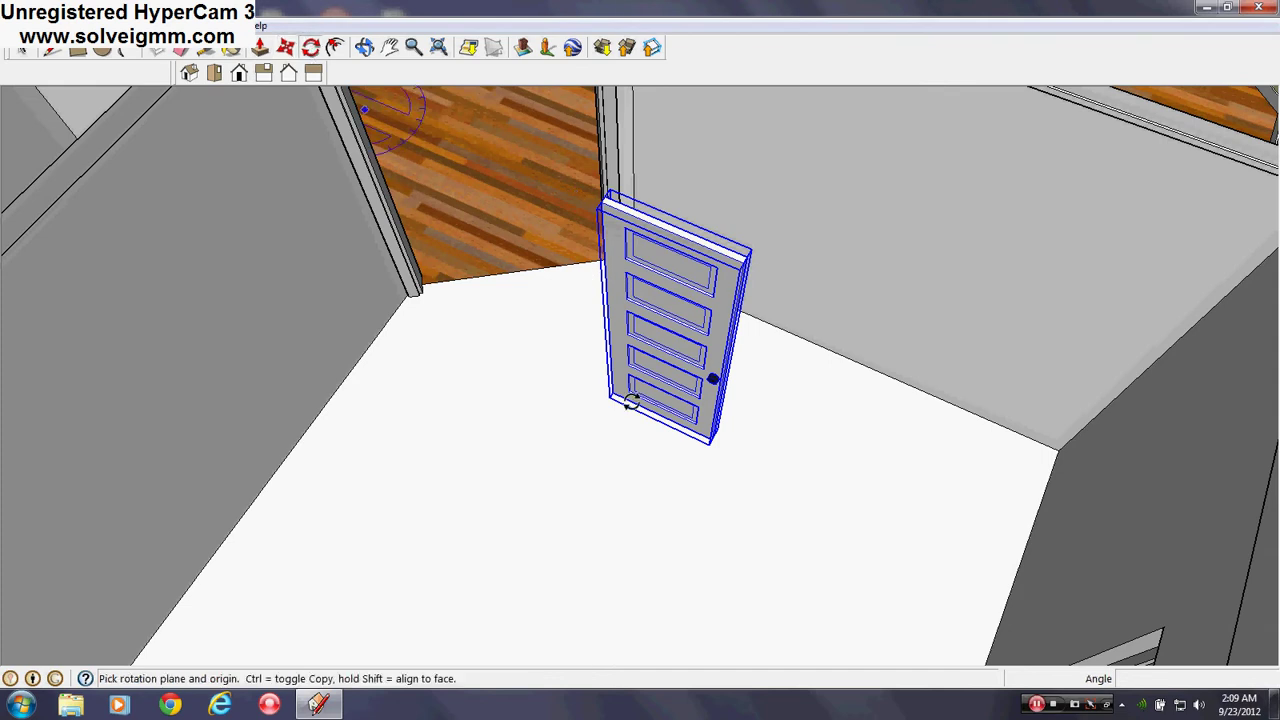
pyautogui.click(709, 442)
pyautogui.click(675, 507)
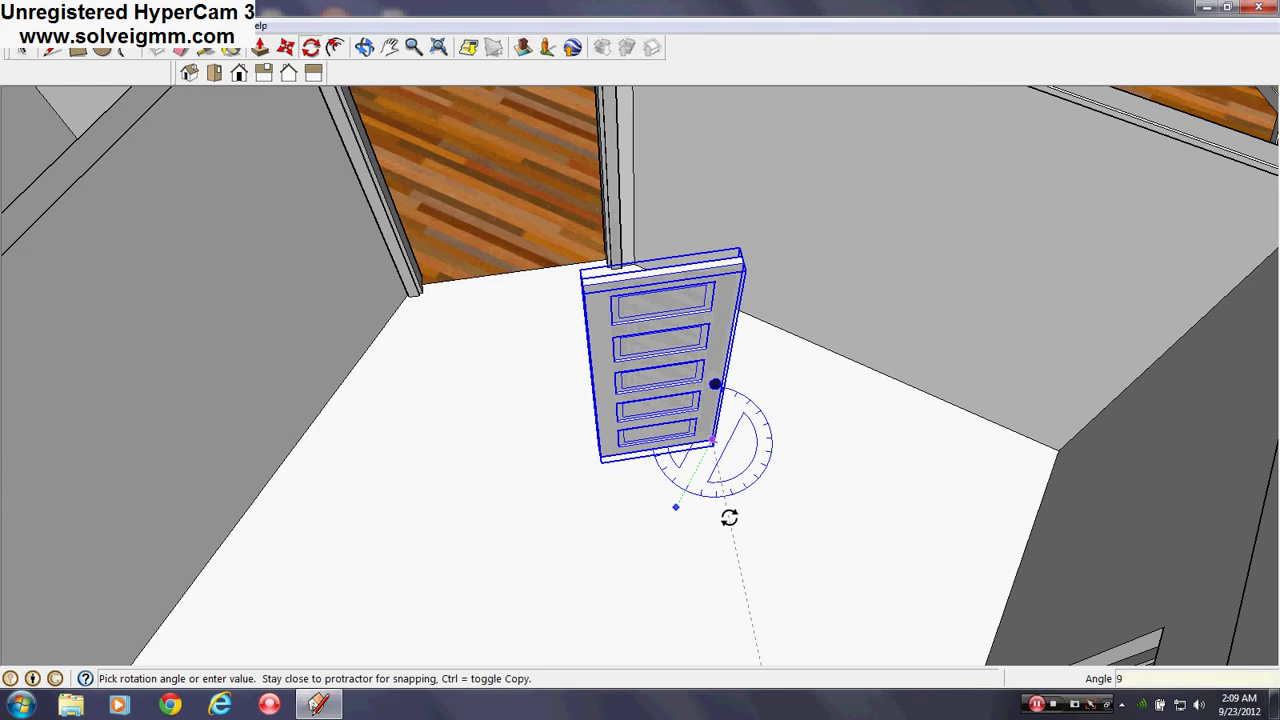
pyautogui.press('Return')
# Move the rotated door by its top-edge midpoint into the doorway between the two wood-floored rooms.
pyautogui.moveTo(731, 410); pyautogui.dragTo(345, 388, button='middle')
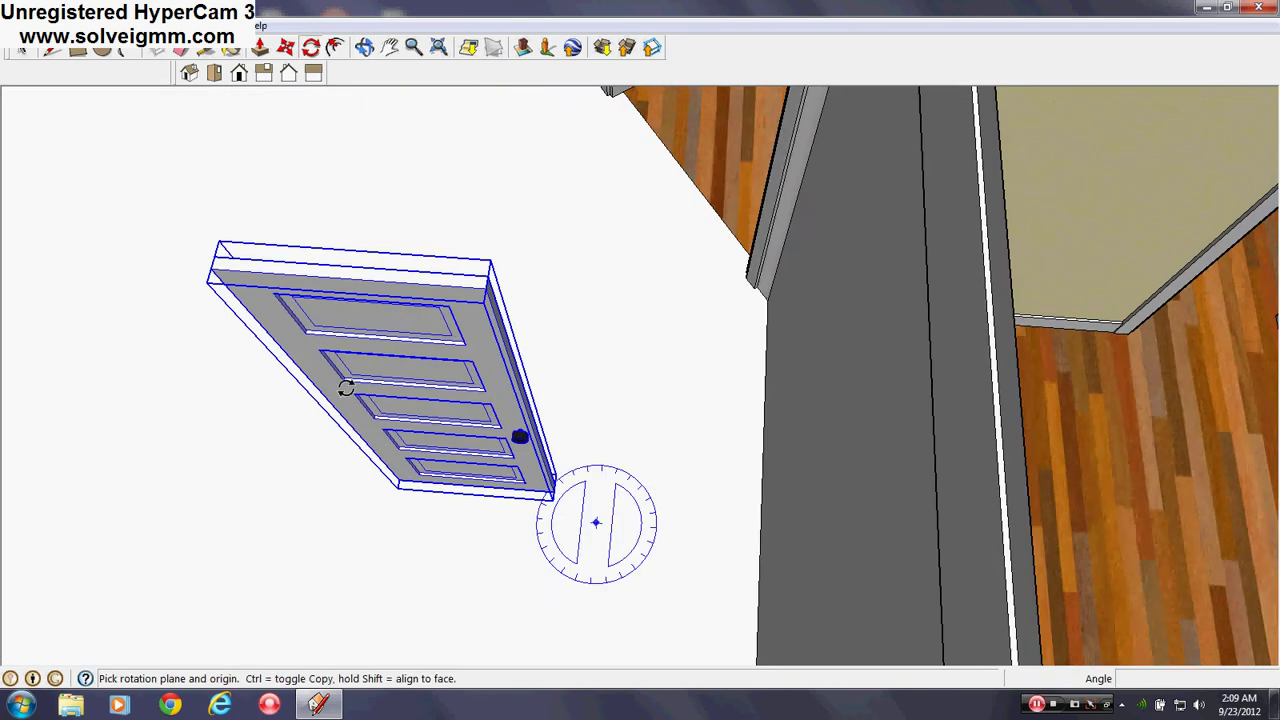
pyautogui.click(287, 48)
pyautogui.scroll(5, 477, 251)
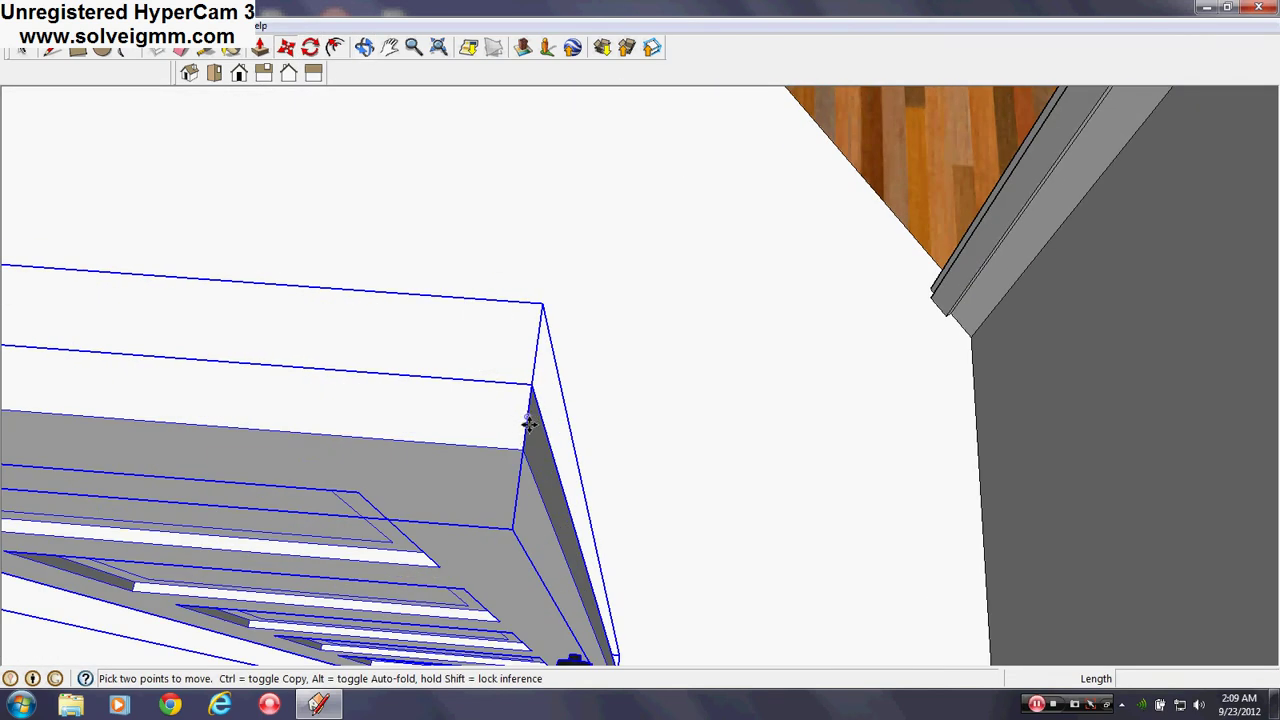
pyautogui.scroll(-6, 470, 405)
pyautogui.moveTo(386, 380); pyautogui.dragTo(859, 538, button='middle')
pyautogui.scroll(3, 893, 437)
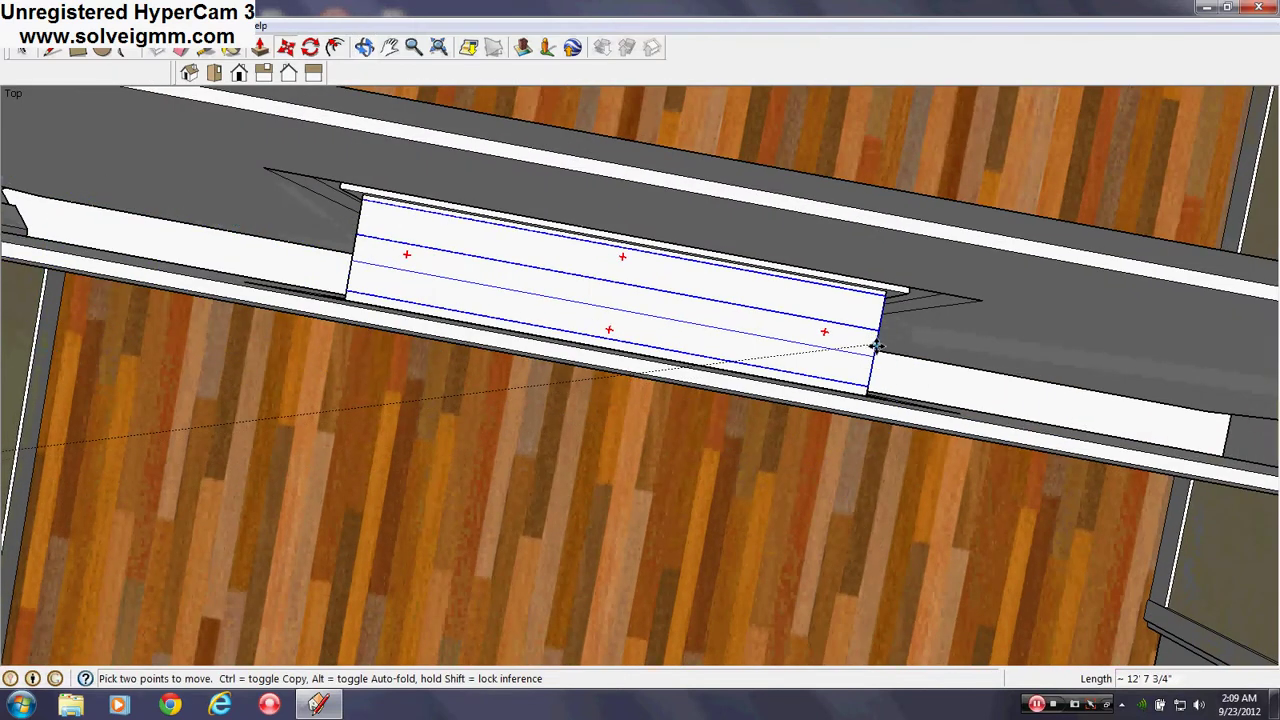
pyautogui.moveTo(877, 346); pyautogui.dragTo(829, 174, button='middle')
pyautogui.scroll(-5, 709, 197)
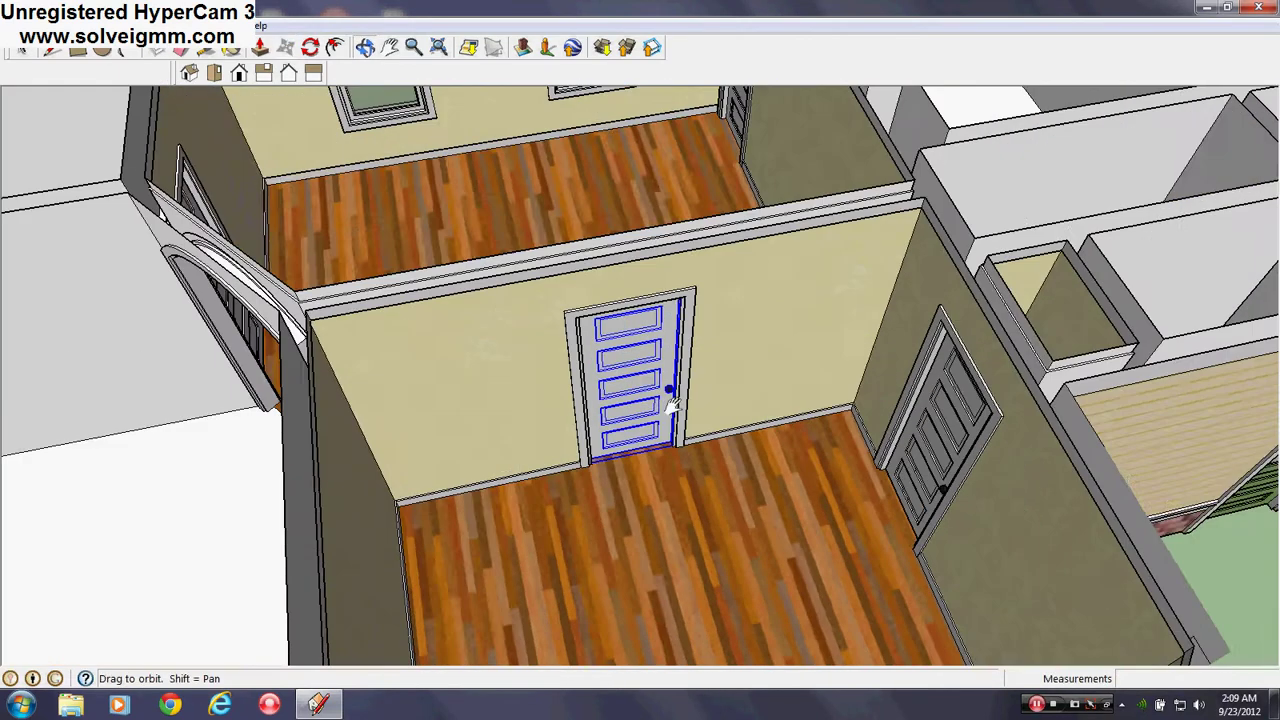
# Examine the fitted doors and both wood-floored rooms from inside and from above.
pyautogui.moveTo(610, 390); pyautogui.dragTo(900, 310, button='middle')
pyautogui.scroll(-4, 898, 310)
pyautogui.scroll(2, 1097, 471)
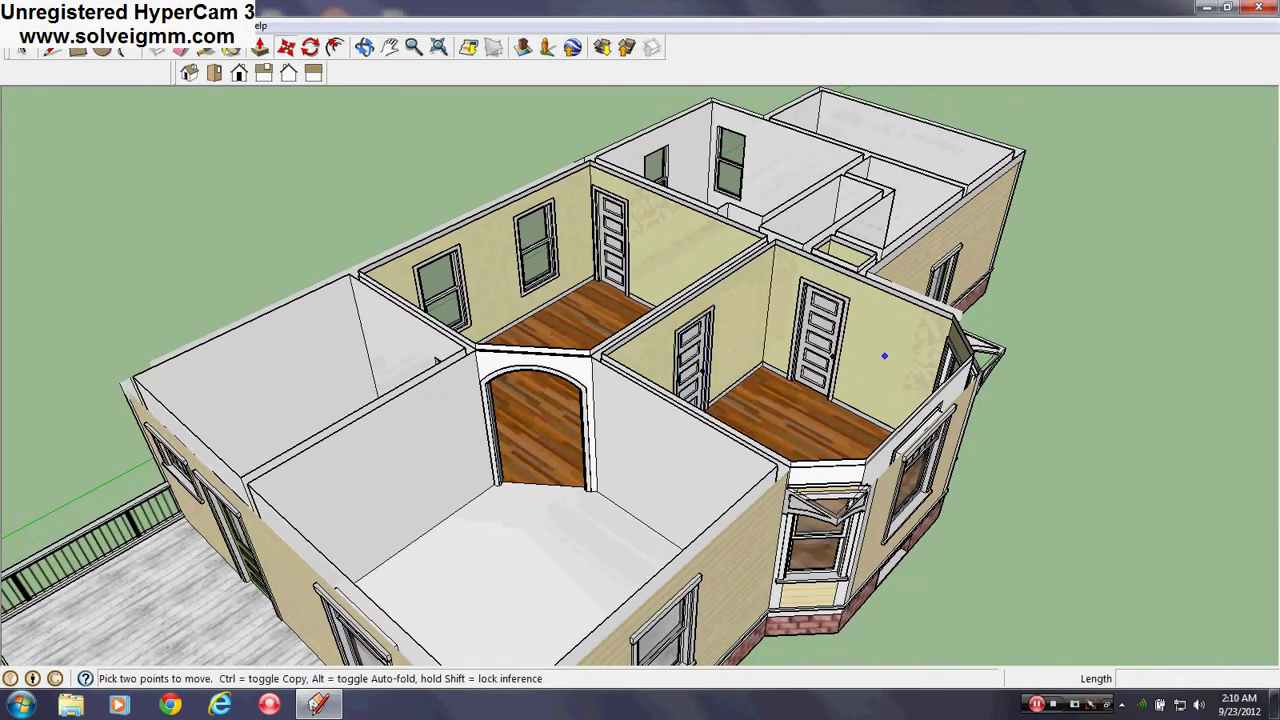
pyautogui.click(53, 50)
pyautogui.moveTo(600, 375); pyautogui.dragTo(877, 328, button='middle')
pyautogui.scroll(3, 568, 306)
pyautogui.scroll(4, 568, 306)
pyautogui.moveTo(690, 345); pyautogui.dragTo(180, 470, button='middle')
pyautogui.scroll(-3, 571, 409)
pyautogui.scroll(3, 651, 417)
pyautogui.scroll(2, 651, 417)
pyautogui.scroll(4, 497, 350)
pyautogui.moveTo(492, 340); pyautogui.dragTo(484, 235, button='middle')
pyautogui.keyDown('shift'); pyautogui.moveTo(450, 420); pyautogui.dragTo(380, 510, button='middle'); pyautogui.keyUp('shift')
pyautogui.moveTo(700, 410); pyautogui.dragTo(663, 486, button='middle')
pyautogui.scroll(-6, 683, 260)
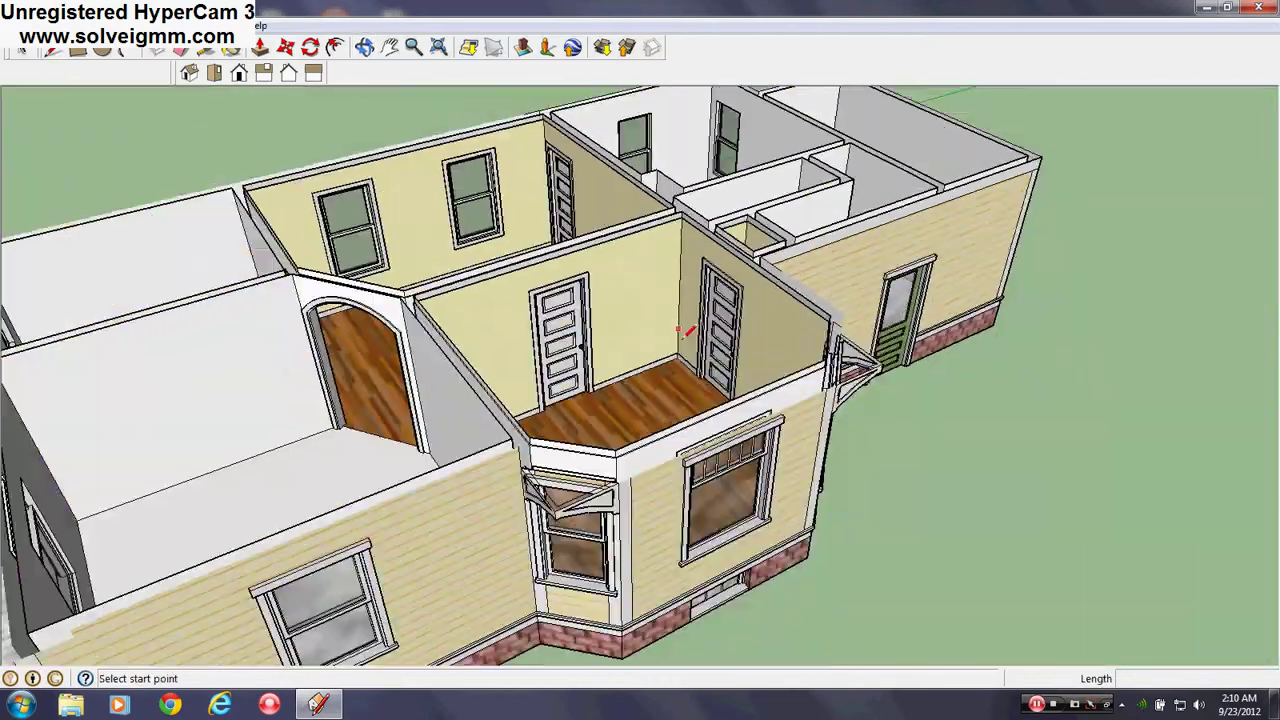
pyautogui.moveTo(682, 338); pyautogui.dragTo(1140, 415, button='middle')
pyautogui.scroll(4, 746, 246)
pyautogui.moveTo(560, 266)
pyautogui.mouseDown(button='middle')
pyautogui.moveTo(872, 393)
pyautogui.moveTo(727, 350)
pyautogui.moveTo(773, 322)
pyautogui.mouseUp(button='middle')
pyautogui.scroll(-5, 727, 350)
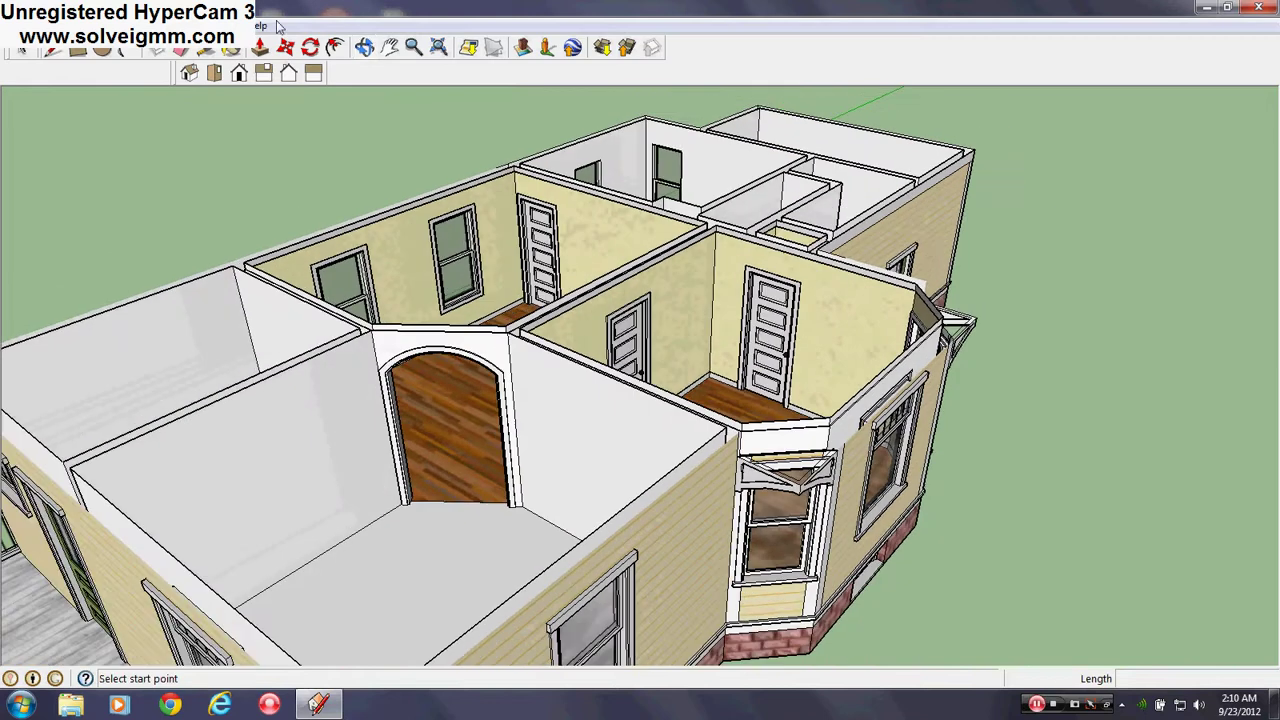
# Open the Layers window and make Second Floor the visible, active layer.
pyautogui.scroll(2, 490, 377)
pyautogui.scroll(2, 532, 396)
pyautogui.moveTo(532, 396)
pyautogui.mouseDown(button='middle')
pyautogui.moveTo(713, 398)
pyautogui.moveTo(870, 350)
pyautogui.mouseUp(button='middle')
pyautogui.scroll(2, 653, 184)
pyautogui.scroll(2, 836, 435)
pyautogui.keyDown('shift'); pyautogui.moveTo(656, 184); pyautogui.dragTo(669, 440, button='middle'); pyautogui.keyUp('shift')
pyautogui.moveTo(850, 418); pyautogui.dragTo(380, 455, button='middle')
pyautogui.scroll(2, 1212, 300)
pyautogui.moveTo(1212, 300); pyautogui.dragTo(699, 391, button='middle')
pyautogui.moveTo(906, 385); pyautogui.dragTo(851, 415, button='middle')
pyautogui.click(220, 26)
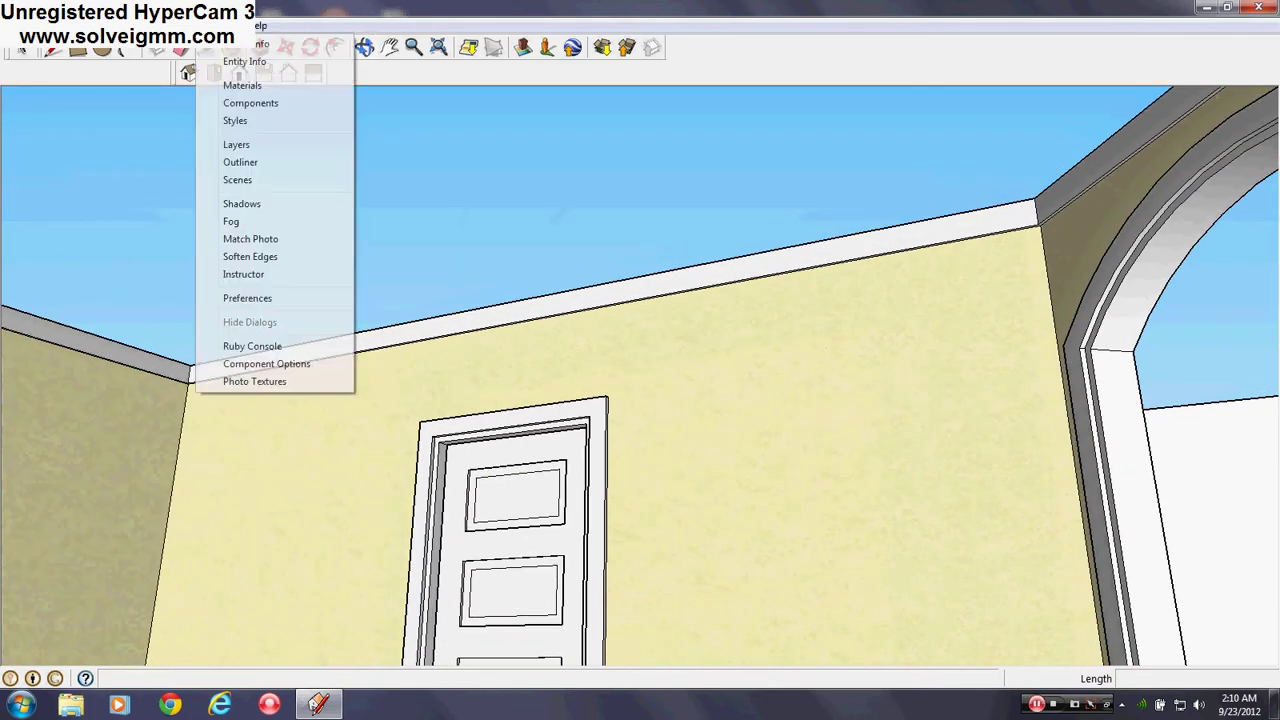
pyautogui.click(257, 145)
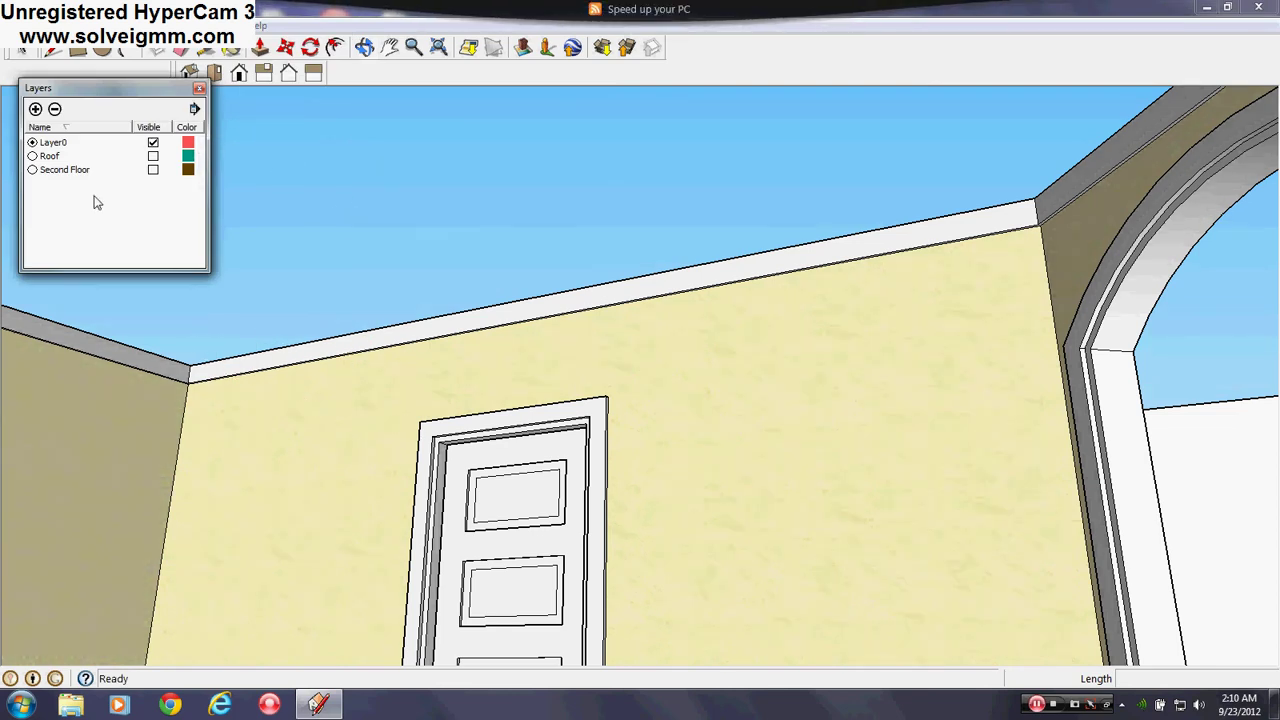
pyautogui.click(32, 170)
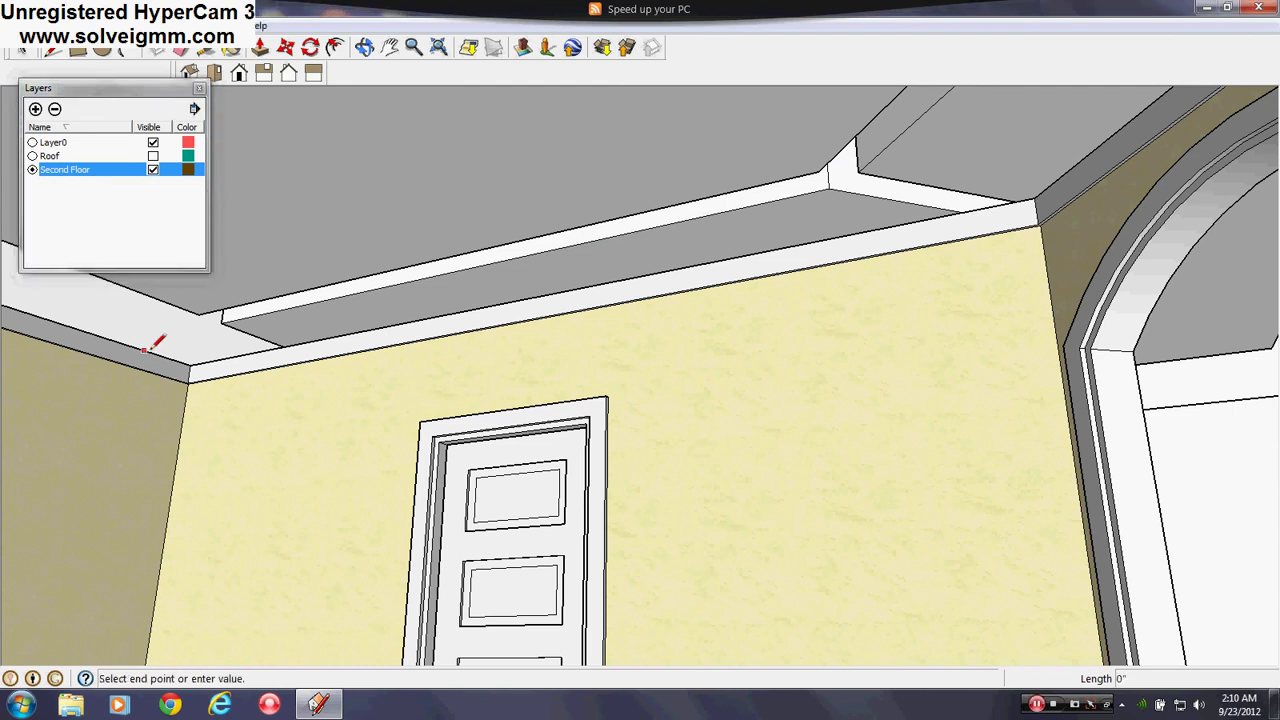
# Close the ceilings above the wood-floored rooms by drawing a short line across a corner of each opening and erasing it.
pyautogui.click(227, 358)
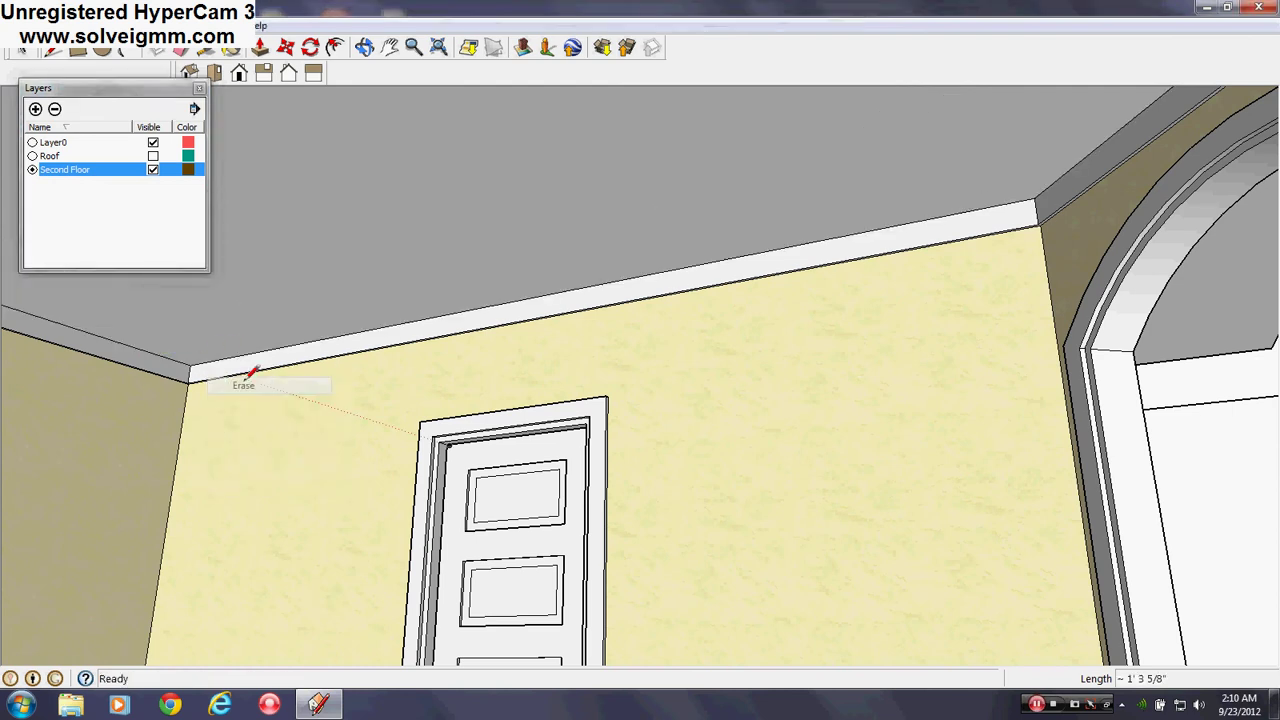
pyautogui.moveTo(553, 418); pyautogui.dragTo(693, 333, button='middle')
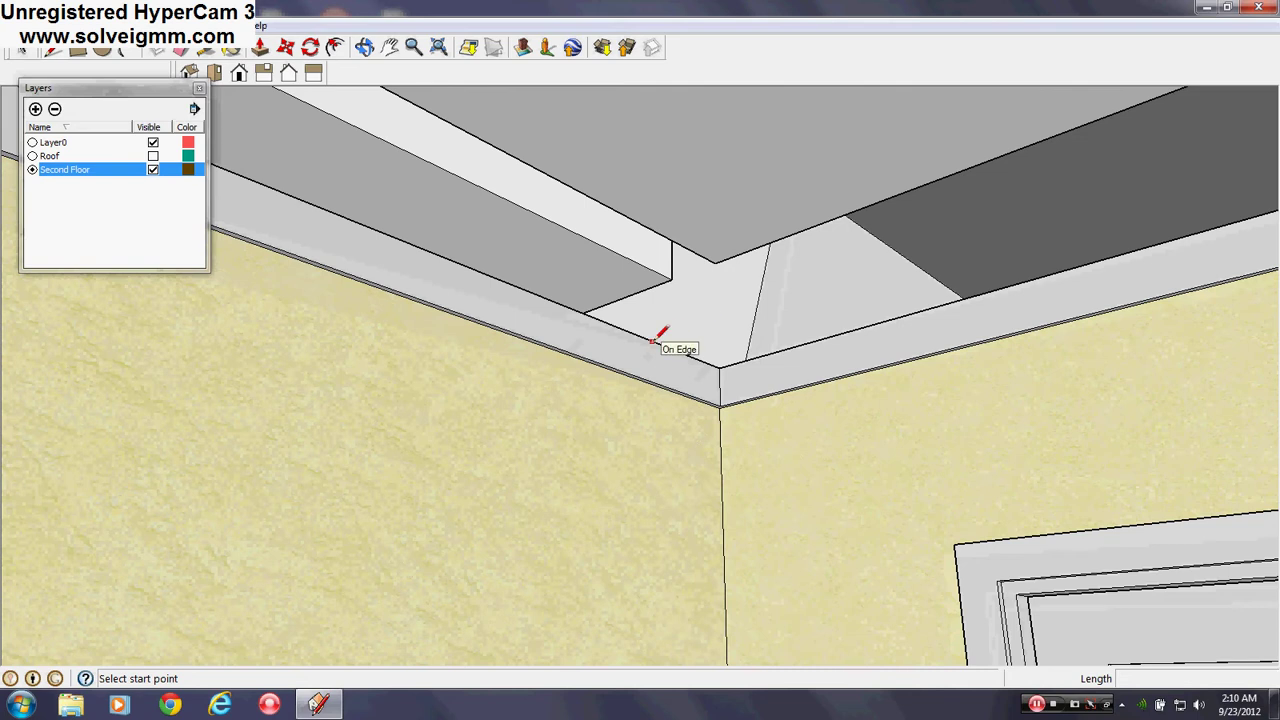
pyautogui.click(775, 351)
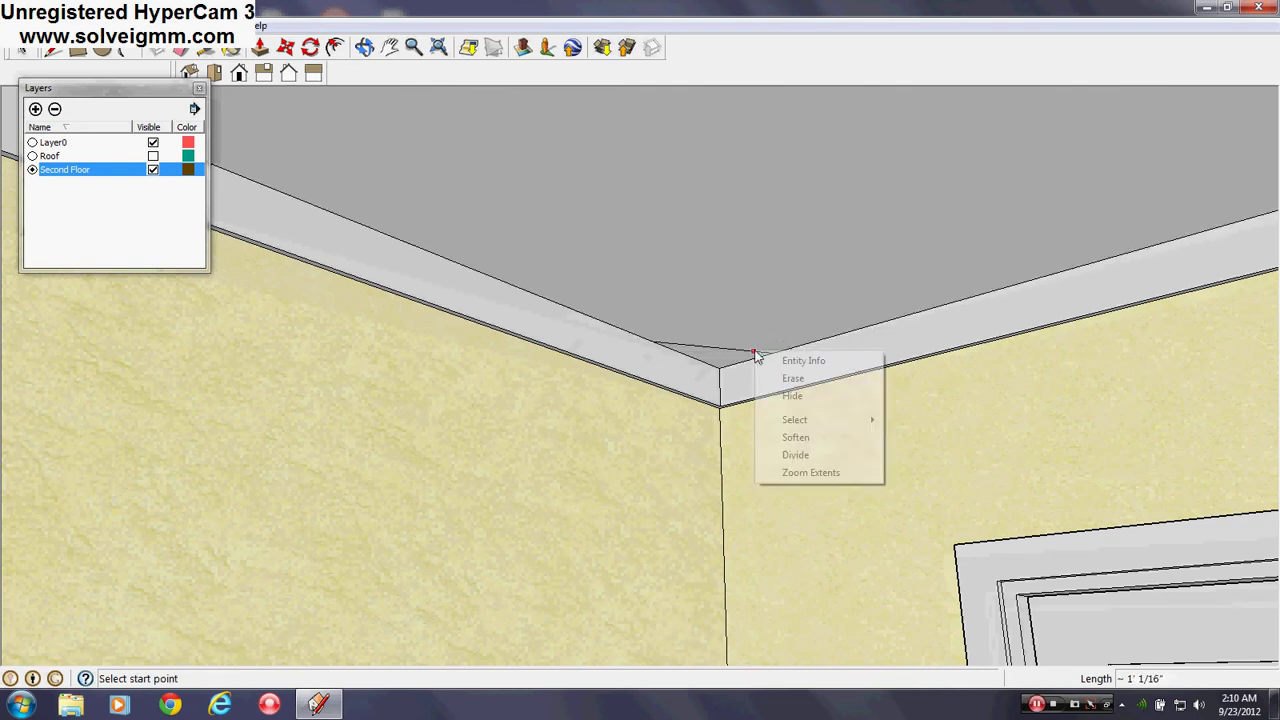
pyautogui.moveTo(693, 395)
pyautogui.mouseDown(button='middle')
pyautogui.moveTo(697, 569)
pyautogui.moveTo(1089, 436)
pyautogui.moveTo(600, 397)
pyautogui.moveTo(654, 409)
pyautogui.mouseUp(button='middle')
pyautogui.moveTo(636, 261)
pyautogui.mouseDown(button='middle')
pyautogui.moveTo(809, 469)
pyautogui.moveTo(483, 489)
pyautogui.moveTo(672, 452)
pyautogui.mouseUp(button='middle')
pyautogui.moveTo(857, 537)
pyautogui.mouseDown(button='middle')
pyautogui.moveTo(543, 483)
pyautogui.moveTo(889, 281)
pyautogui.moveTo(906, 208)
pyautogui.moveTo(796, 532)
pyautogui.moveTo(655, 313)
pyautogui.mouseUp(button='middle')
pyautogui.click(725, 279)
pyautogui.rightClick(727, 284)
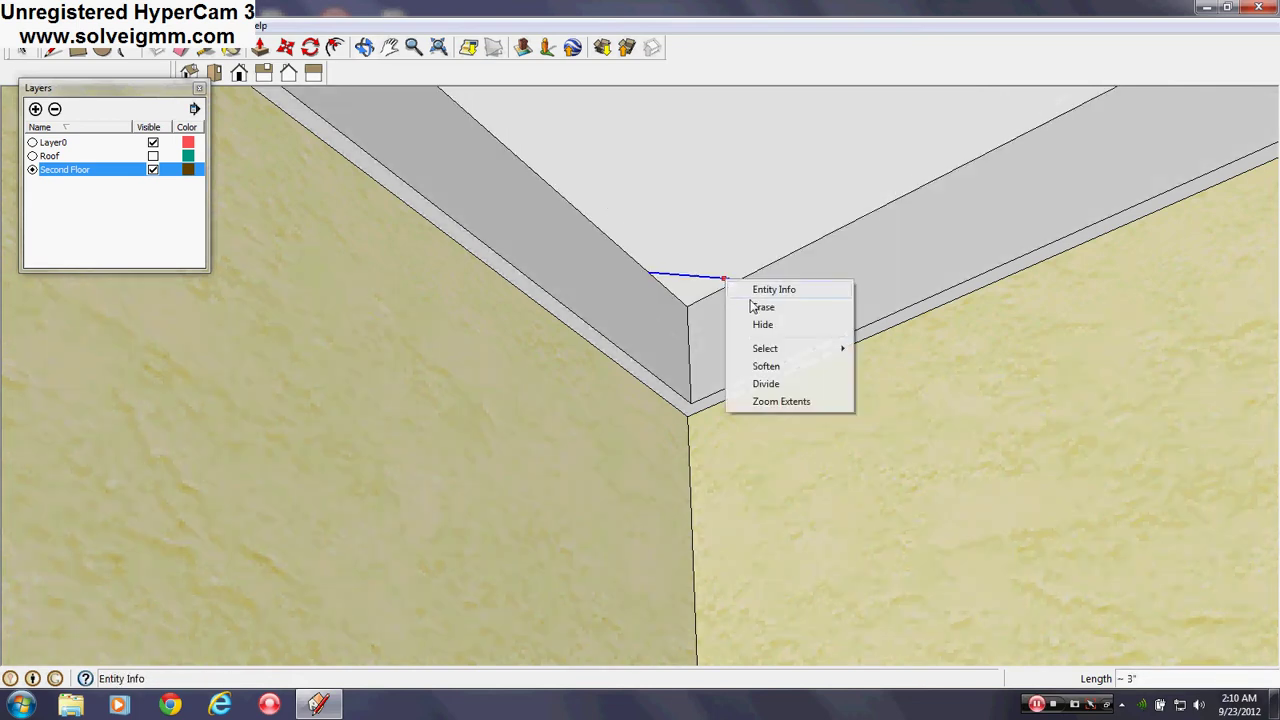
pyautogui.click(758, 312)
# Make Layer0 the active layer and hide the Second Floor layer.
pyautogui.moveTo(758, 312)
pyautogui.mouseDown(button='middle')
pyautogui.moveTo(1157, 394)
pyautogui.moveTo(697, 457)
pyautogui.mouseUp(button='middle')
pyautogui.scroll(-3, 700, 460)
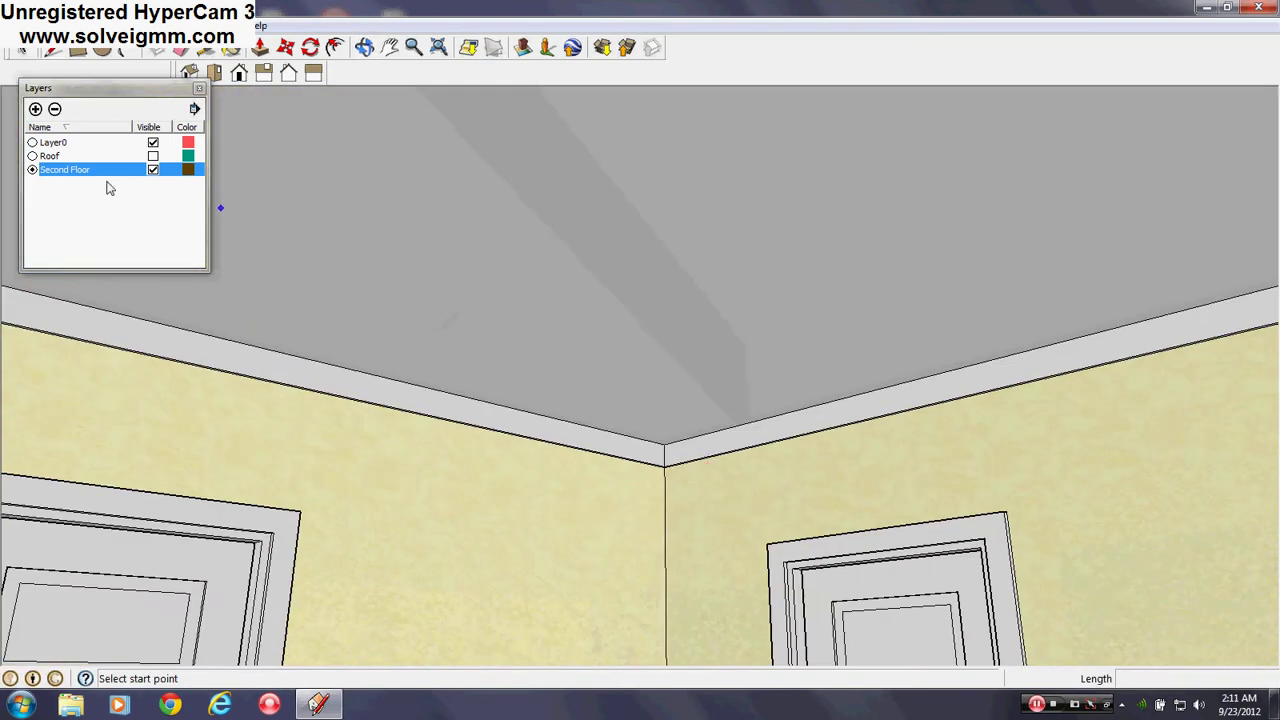
pyautogui.click(32, 143)
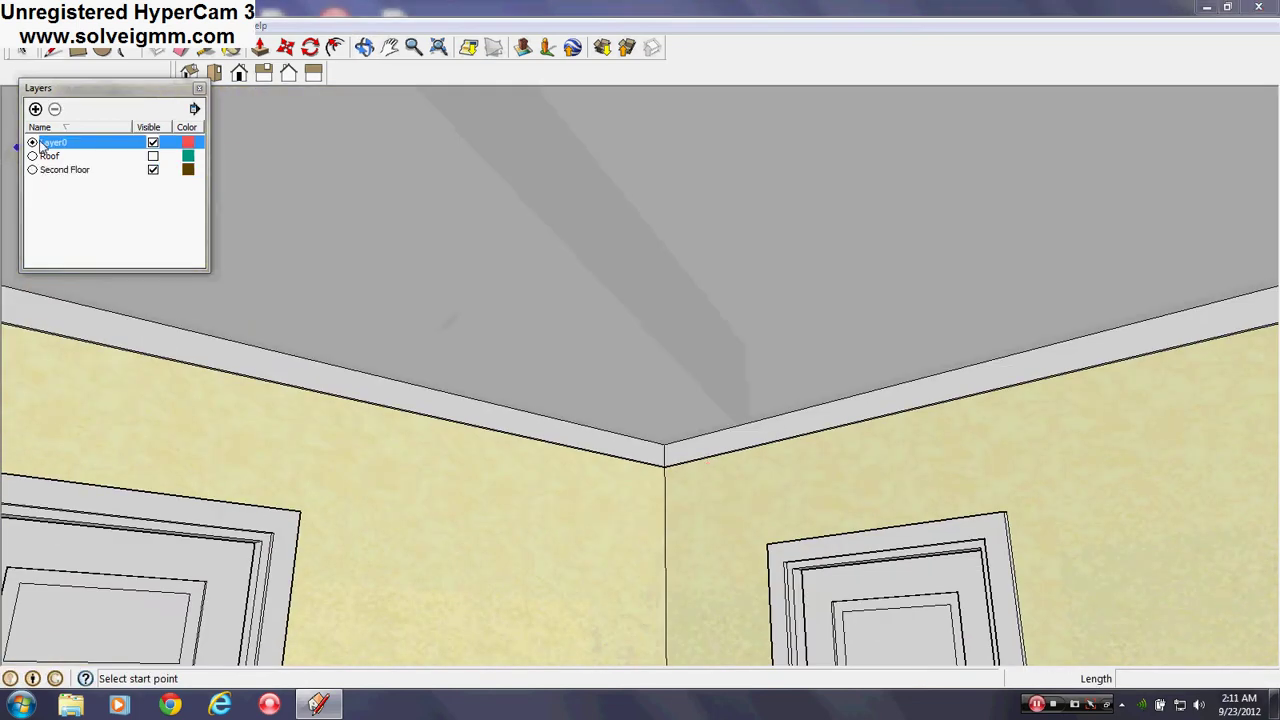
pyautogui.click(154, 171)
pyautogui.moveTo(526, 531); pyautogui.dragTo(586, 600, button='middle')
pyautogui.scroll(-5, 634, 300)
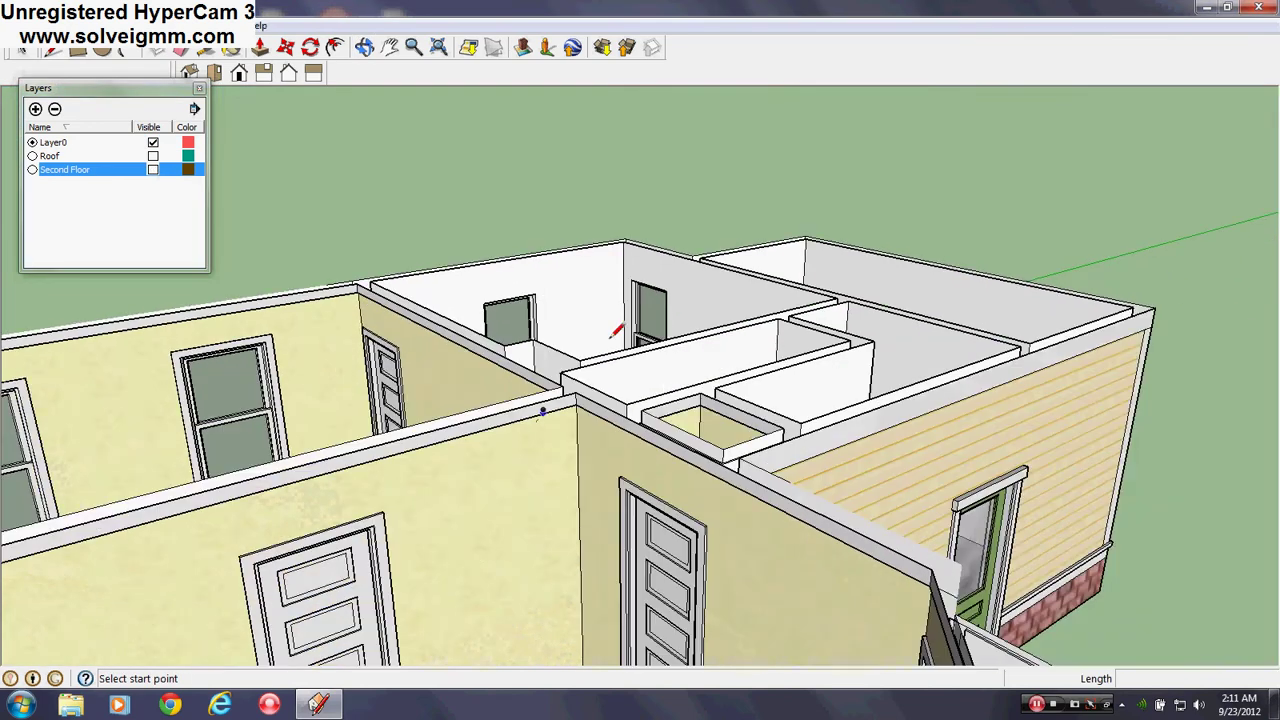
# Switch the Second Floor layer on and off to inspect the house with and without it, leave it hidden and close the Layers window.
pyautogui.click(154, 170)
pyautogui.moveTo(703, 546); pyautogui.dragTo(562, 398, button='middle')
pyautogui.scroll(5, 402, 453)
pyautogui.click(154, 171)
pyautogui.scroll(-4, 562, 398)
pyautogui.moveTo(576, 303)
pyautogui.mouseDown(button='middle')
pyautogui.moveTo(630, 315)
pyautogui.moveTo(580, 494)
pyautogui.moveTo(837, 360)
pyautogui.moveTo(812, 389)
pyautogui.moveTo(685, 355)
pyautogui.mouseUp(button='middle')
pyautogui.scroll(-5, 575, 305)
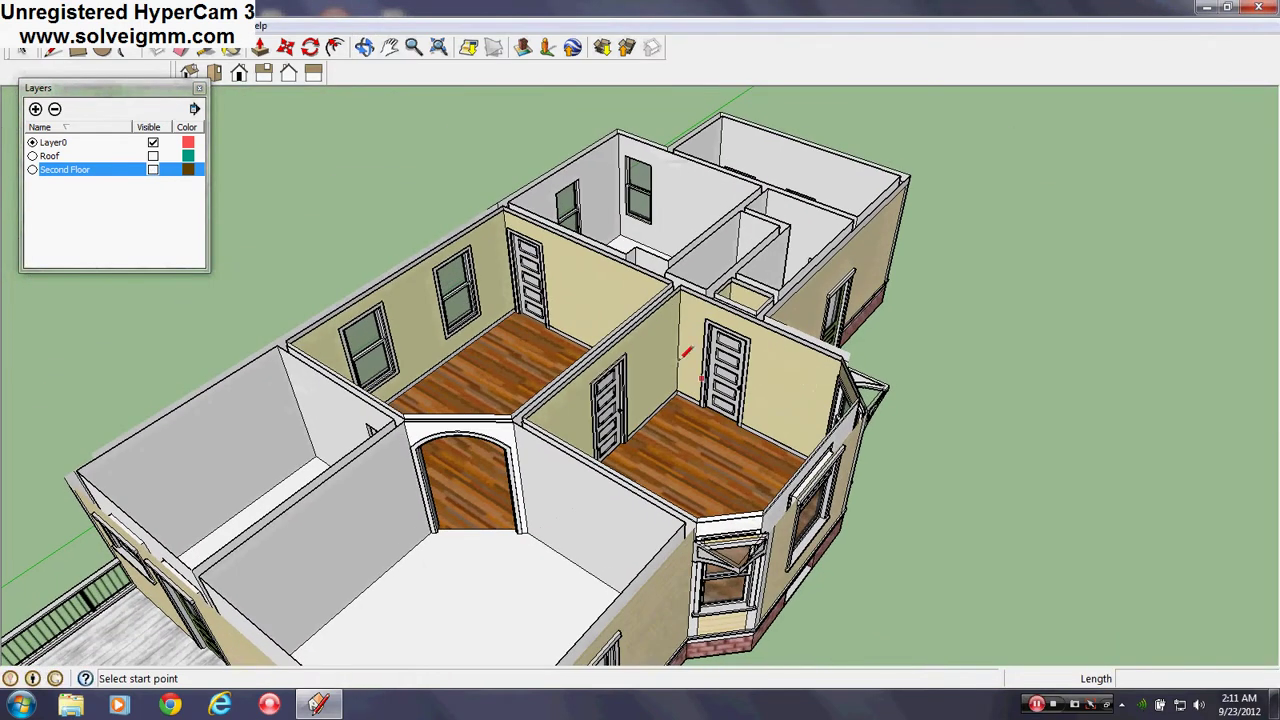
pyautogui.click(153, 170)
pyautogui.click(153, 170)
pyautogui.moveTo(550, 350); pyautogui.dragTo(527, 264, button='middle')
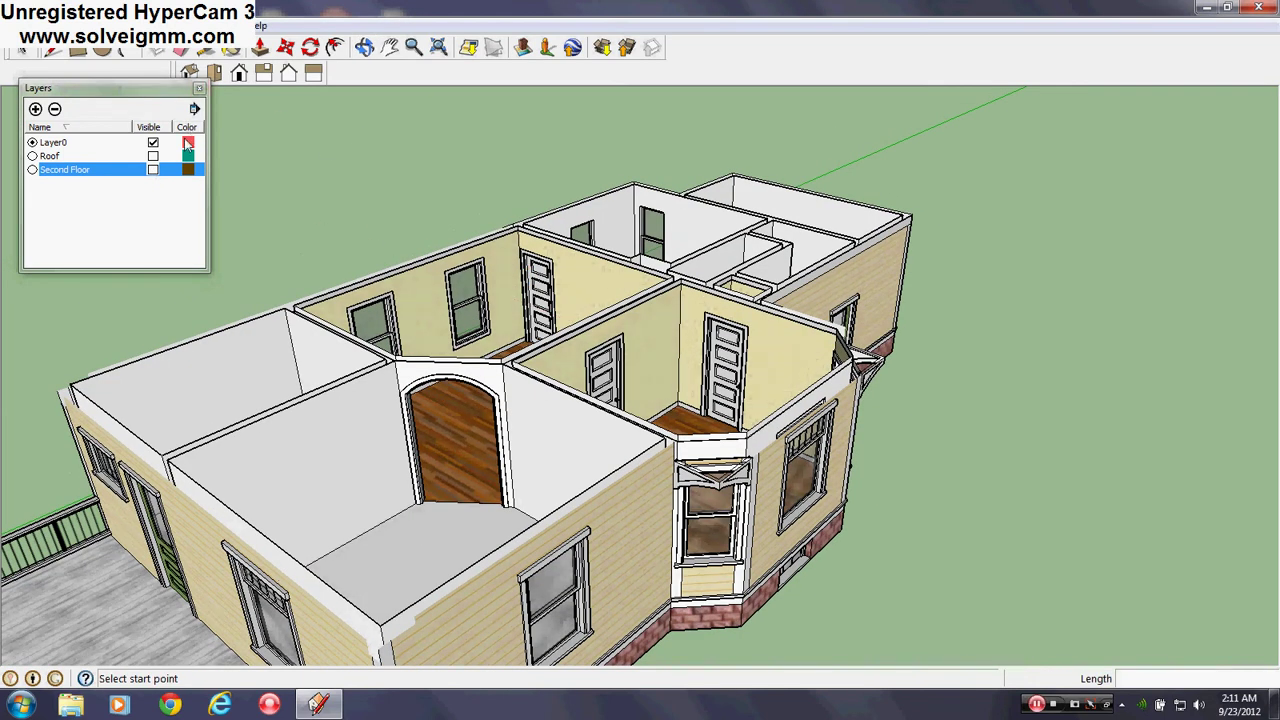
pyautogui.click(153, 171)
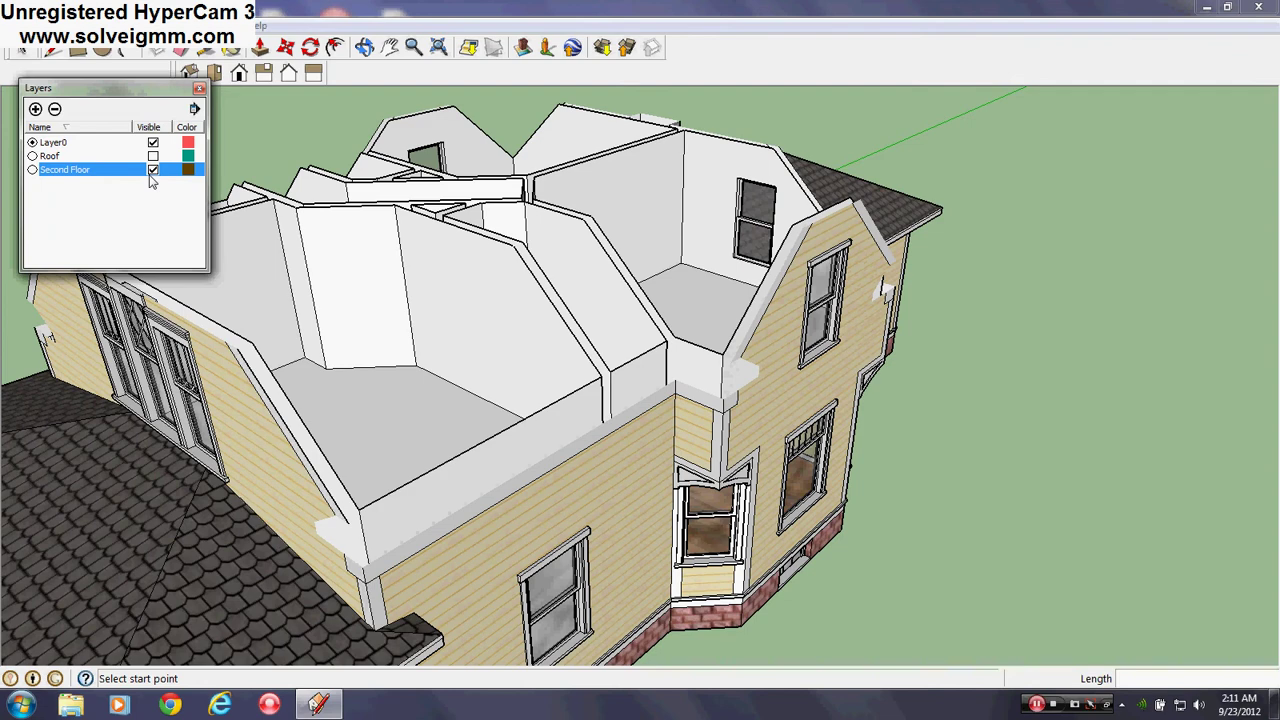
pyautogui.click(153, 171)
pyautogui.click(199, 88)
# Examine the doors, windows and wall tops of the two wood-floored rooms.
pyautogui.scroll(3, 562, 312)
pyautogui.moveTo(562, 312); pyautogui.dragTo(642, 402, button='middle')
pyautogui.scroll(3, 770, 410)
pyautogui.moveTo(770, 410)
pyautogui.mouseDown(button='middle')
pyautogui.moveTo(552, 467)
pyautogui.moveTo(775, 435)
pyautogui.moveTo(1003, 446)
pyautogui.moveTo(1123, 437)
pyautogui.moveTo(1128, 425)
pyautogui.mouseUp(button='middle')
pyautogui.scroll(-3, 781, 447)
pyautogui.scroll(4, 1005, 358)
pyautogui.moveTo(1005, 358); pyautogui.dragTo(640, 372, button='middle')
pyautogui.keyDown('shift'); pyautogui.moveTo(465, 230); pyautogui.dragTo(871, 534, button='middle'); pyautogui.keyUp('shift')
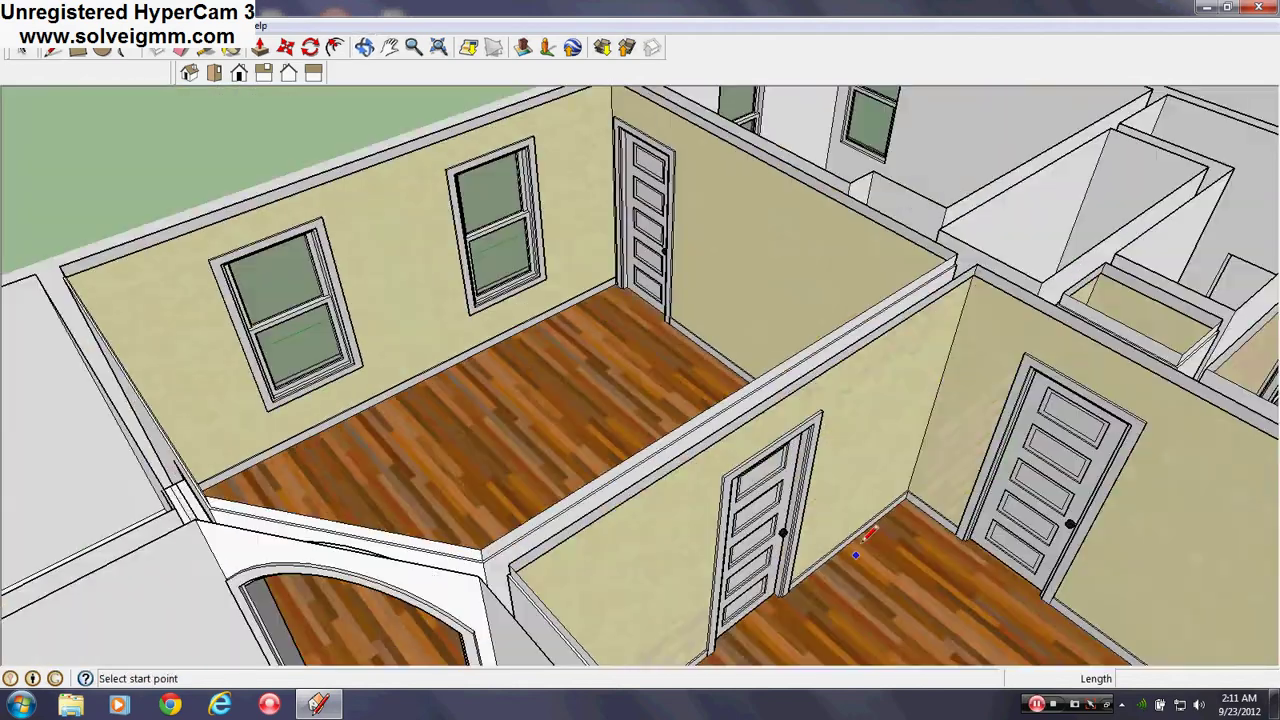
# Turn the Second Floor layer on to bring back the ceiling above the wood-floored room.
pyautogui.scroll(3, 701, 289)
pyautogui.moveTo(701, 291); pyautogui.dragTo(638, 499, button='middle')
pyautogui.keyDown('shift'); pyautogui.moveTo(338, 384); pyautogui.dragTo(271, 420, button='middle'); pyautogui.keyUp('shift')
pyautogui.keyDown('shift'); pyautogui.moveTo(511, 308); pyautogui.dragTo(842, 600, button='middle'); pyautogui.keyUp('shift')
pyautogui.scroll(3, 600, 490)
pyautogui.moveTo(689, 469); pyautogui.dragTo(595, 648, button='middle')
pyautogui.click(225, 25)
pyautogui.click(255, 146)
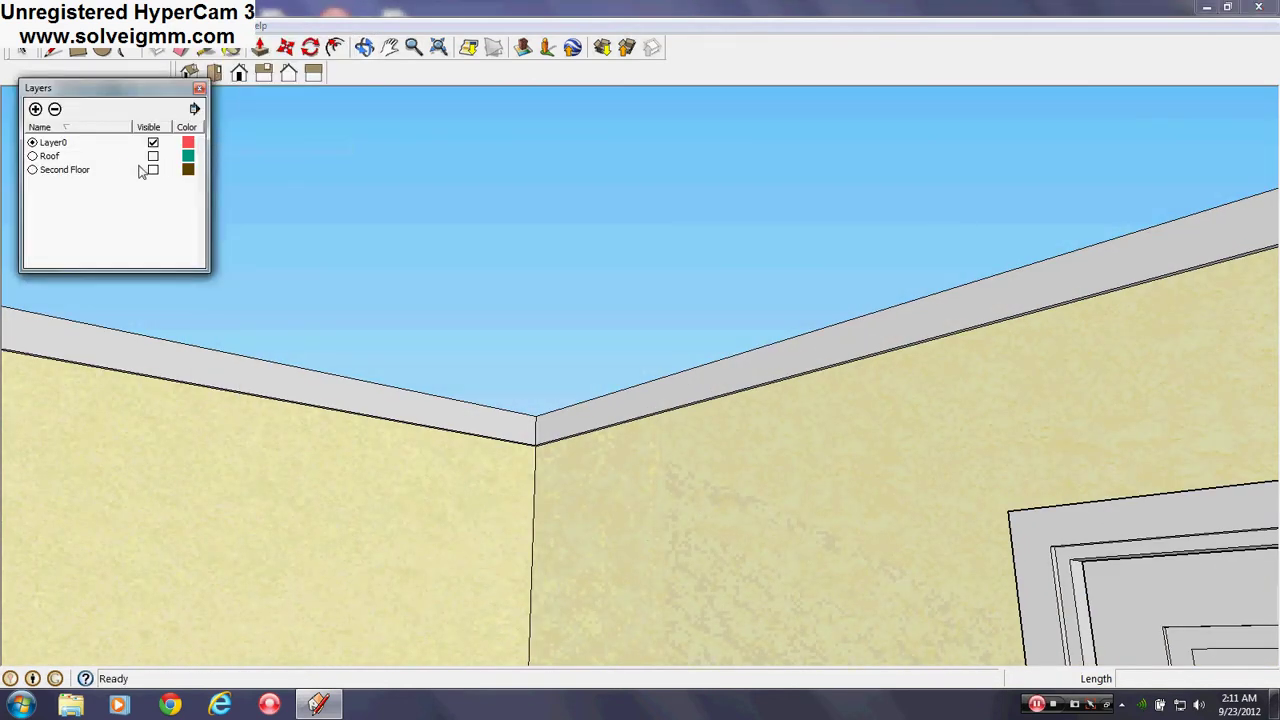
pyautogui.click(153, 170)
# Pick the plain light-grey material from the Brick and Cladding collection for the ceiling and close the Materials window.
pyautogui.click(230, 48)
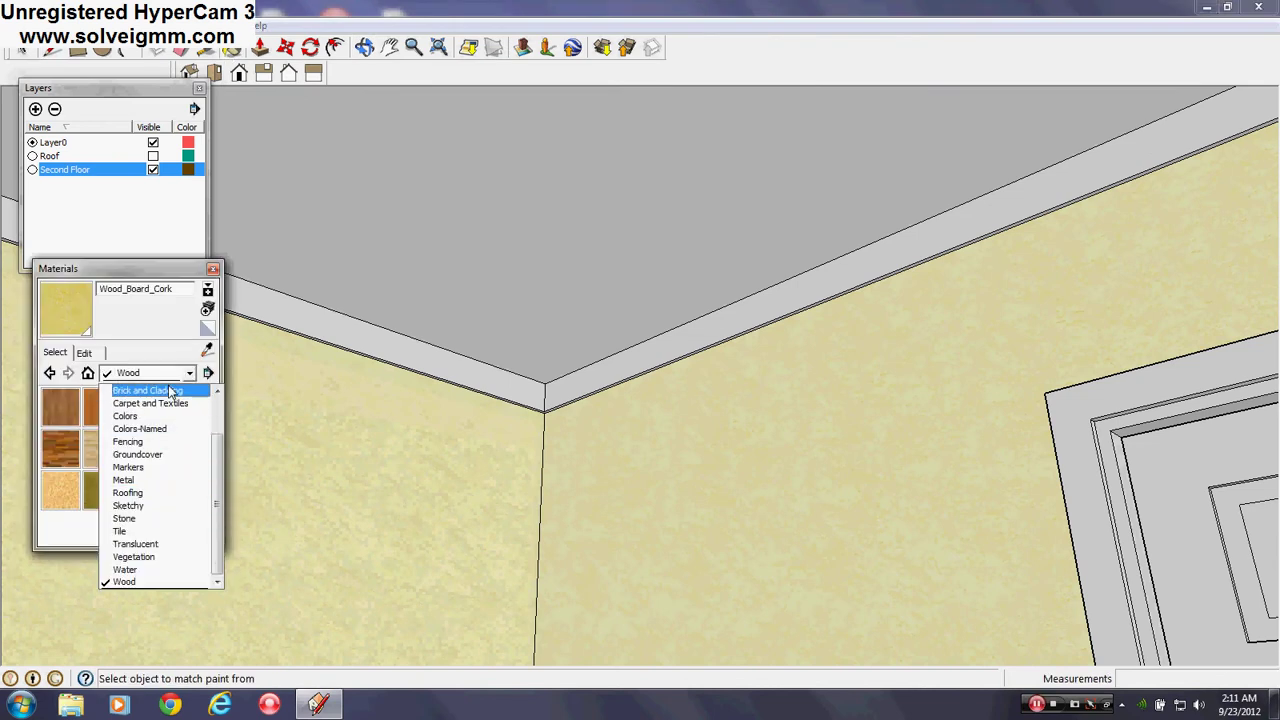
pyautogui.click(150, 429)
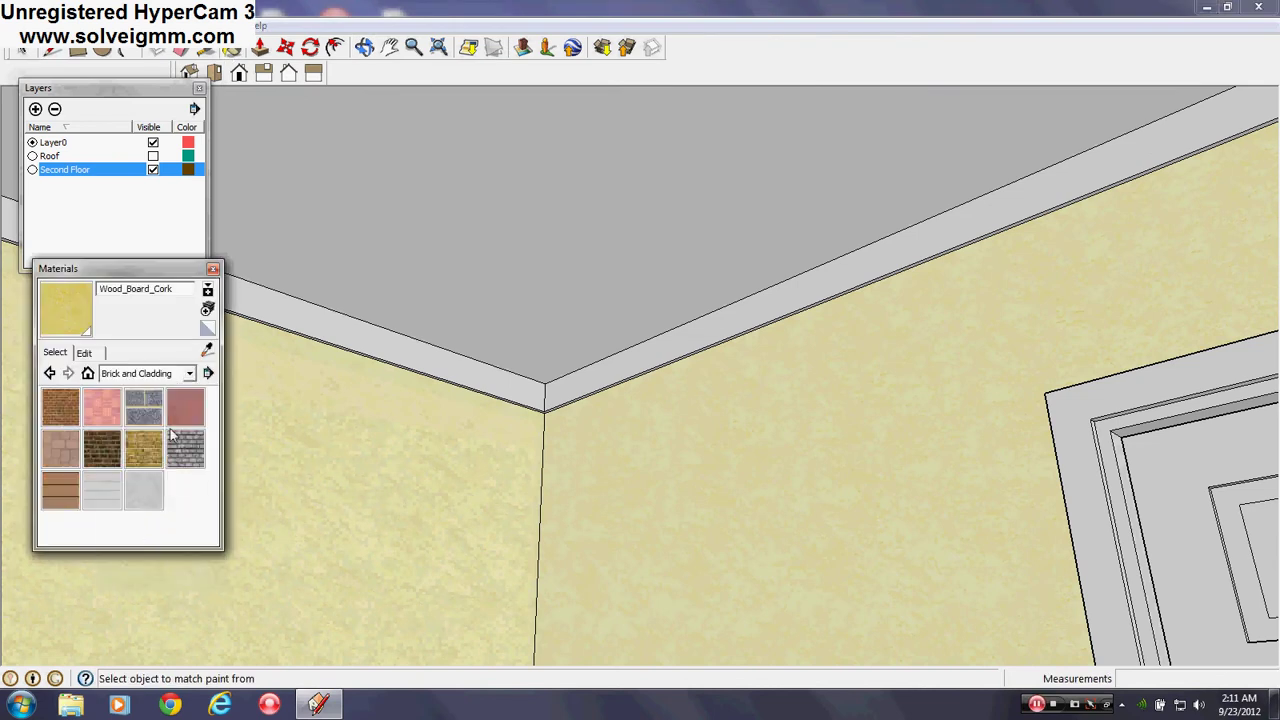
pyautogui.click(147, 487)
pyautogui.moveTo(517, 214)
pyautogui.mouseDown(button='middle')
pyautogui.moveTo(814, 420)
pyautogui.moveTo(419, 368)
pyautogui.moveTo(691, 277)
pyautogui.moveTo(831, 466)
pyautogui.moveTo(891, 457)
pyautogui.moveTo(485, 477)
pyautogui.moveTo(823, 294)
pyautogui.moveTo(843, 123)
pyautogui.moveTo(1071, 362)
pyautogui.moveTo(580, 457)
pyautogui.moveTo(1003, 434)
pyautogui.moveTo(1091, 369)
pyautogui.moveTo(649, 453)
pyautogui.moveTo(654, 492)
pyautogui.moveTo(419, 570)
pyautogui.moveTo(1157, 383)
pyautogui.moveTo(436, 361)
pyautogui.moveTo(957, 471)
pyautogui.moveTo(759, 377)
pyautogui.moveTo(766, 457)
pyautogui.moveTo(463, 315)
pyautogui.mouseUp(button='middle')
pyautogui.click(213, 270)
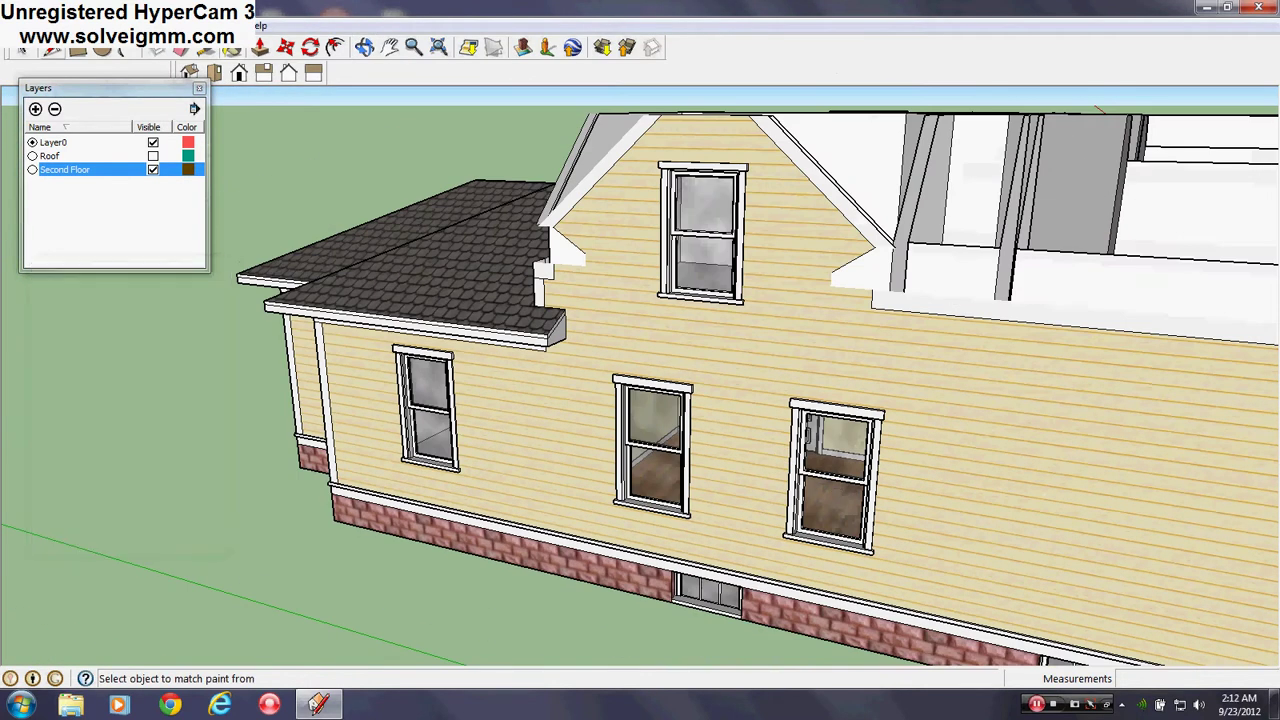
# Hide the Second Floor layer again and close the Layers window.
pyautogui.click(153, 170)
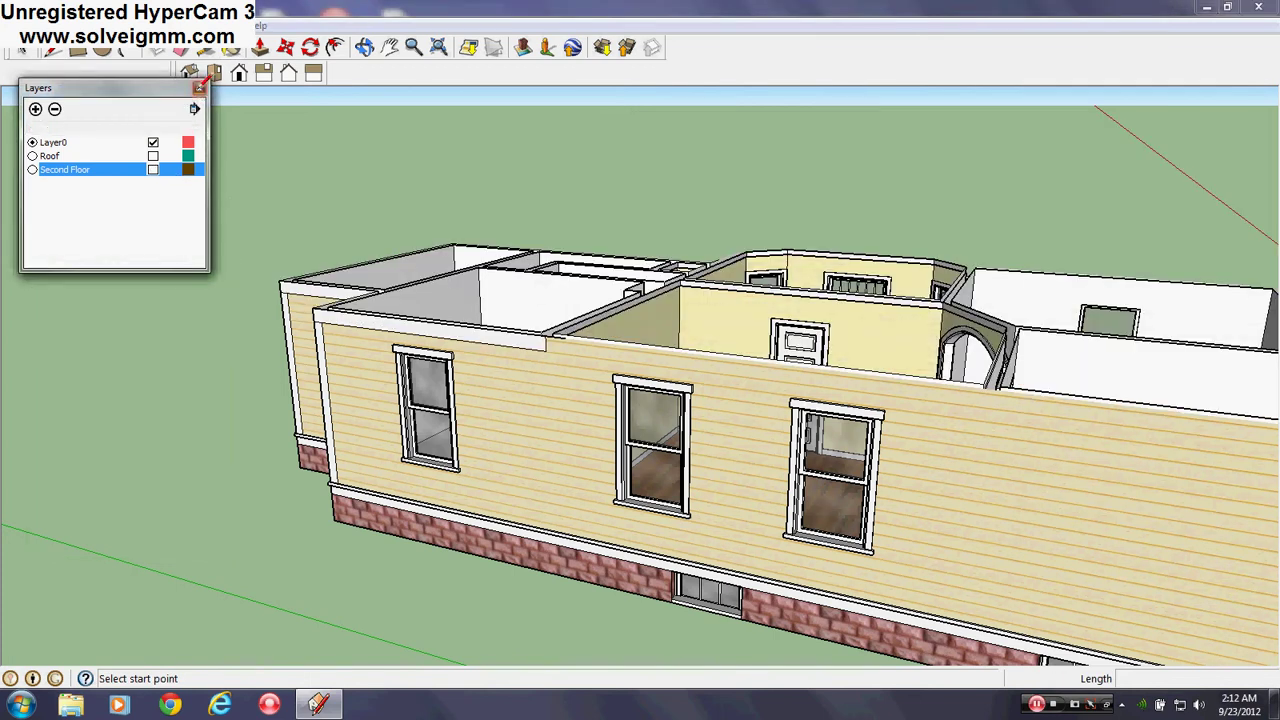
pyautogui.click(200, 87)
# Copy the baseboard's top face straight up the walls by 2'7" in the corner of the wood-floored room with two doors.
pyautogui.moveTo(680, 340); pyautogui.dragTo(179, 476, button='middle')
pyautogui.scroll(3, 485, 384)
pyautogui.scroll(3, 620, 434)
pyautogui.moveTo(620, 434); pyautogui.dragTo(587, 459, button='middle')
pyautogui.press('l')
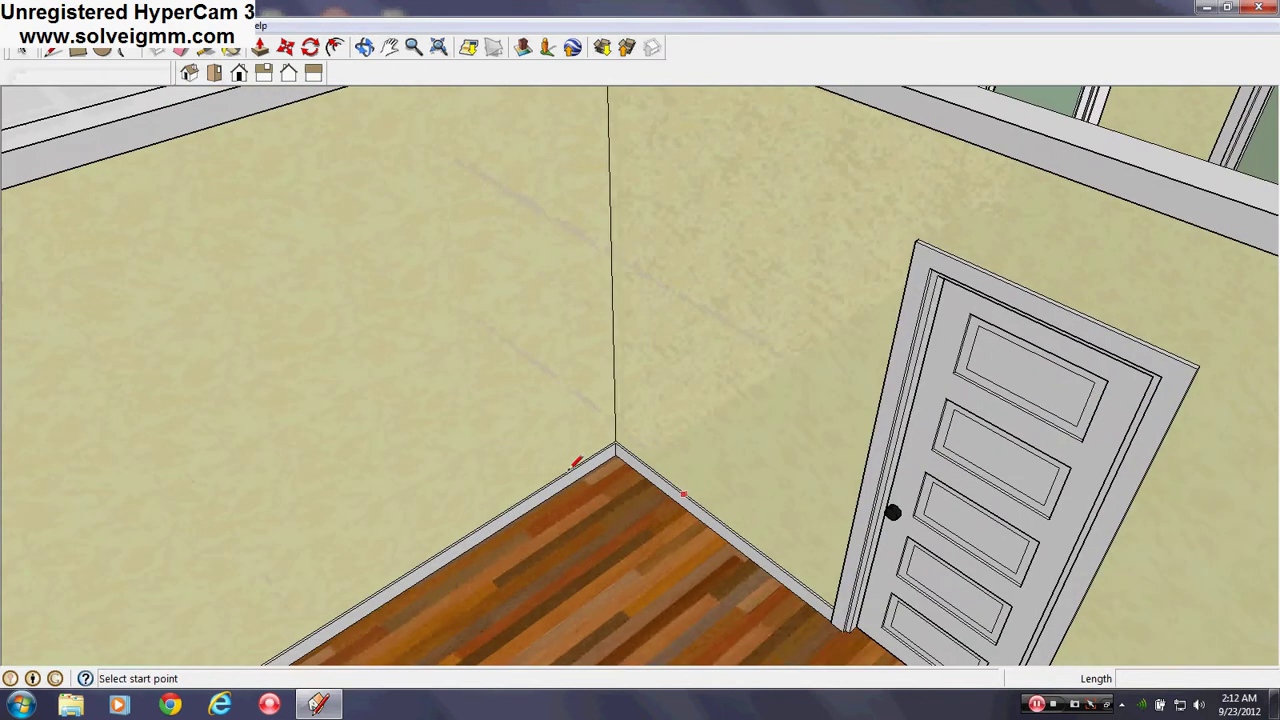
pyautogui.scroll(5, 586, 457)
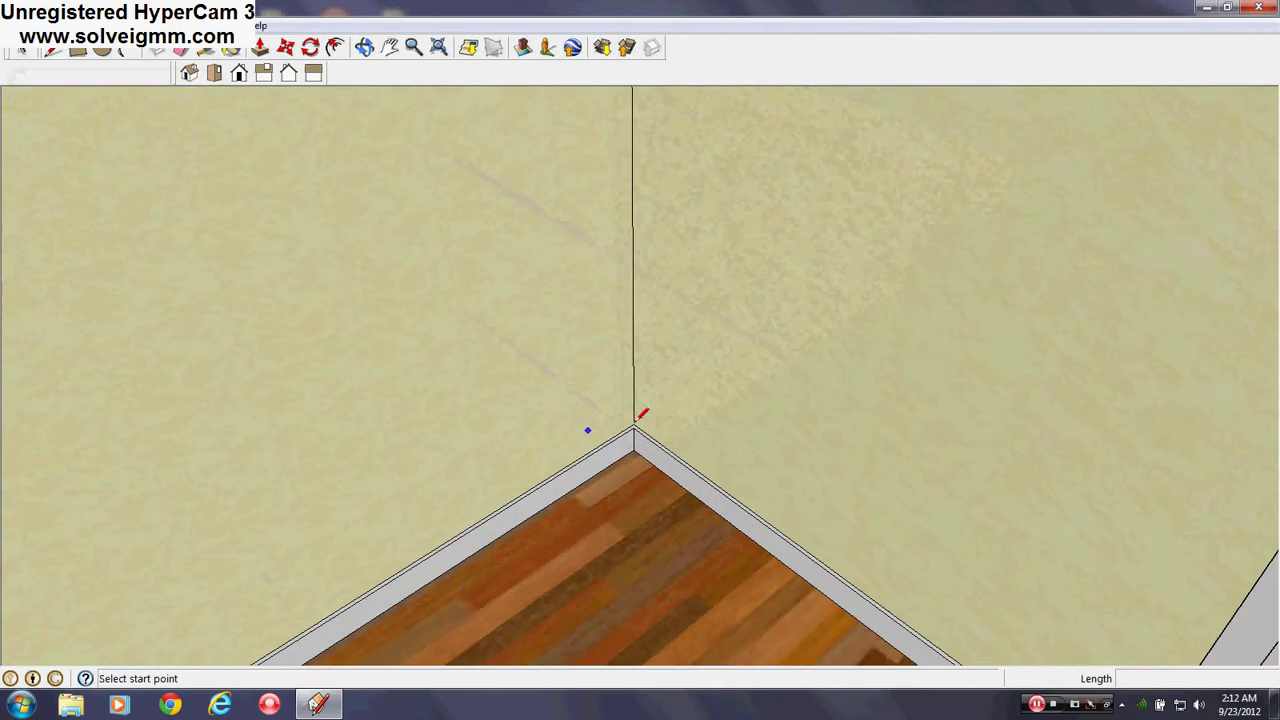
pyautogui.scroll(-5, 645, 415)
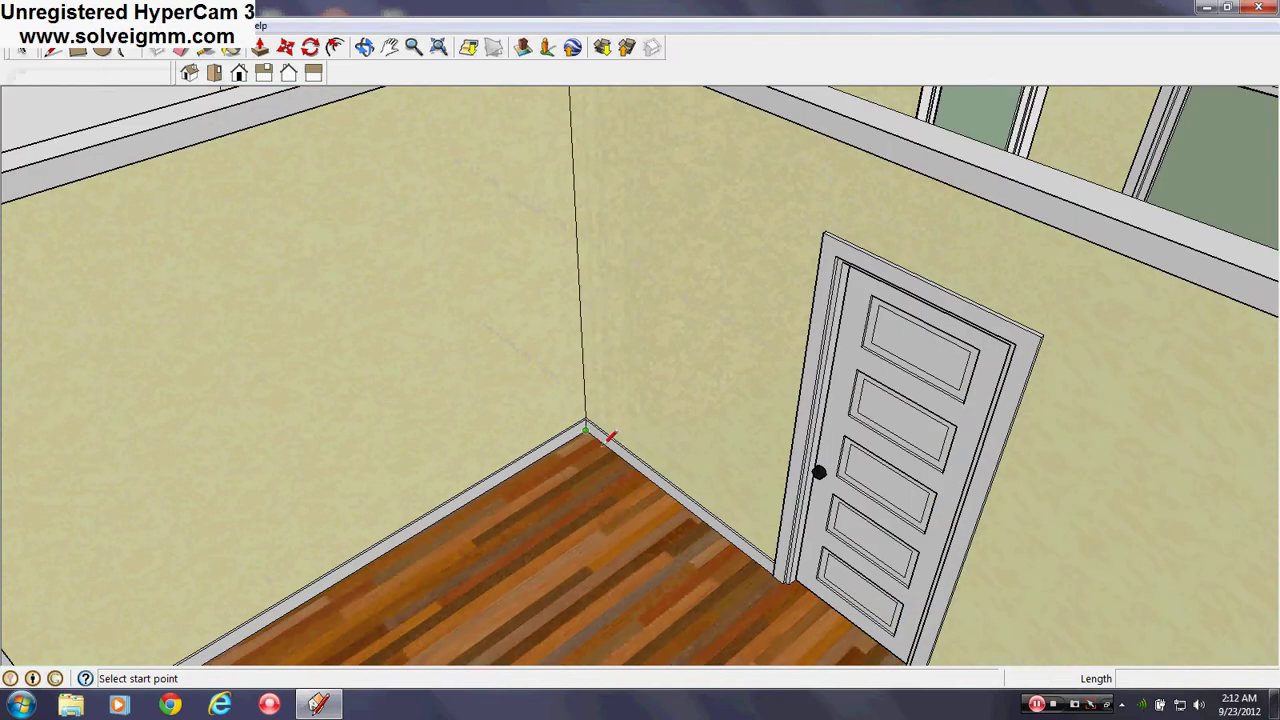
pyautogui.scroll(-10, 645, 455)
pyautogui.moveTo(749, 423); pyautogui.dragTo(1000, 517, button='middle')
pyautogui.scroll(10, 609, 397)
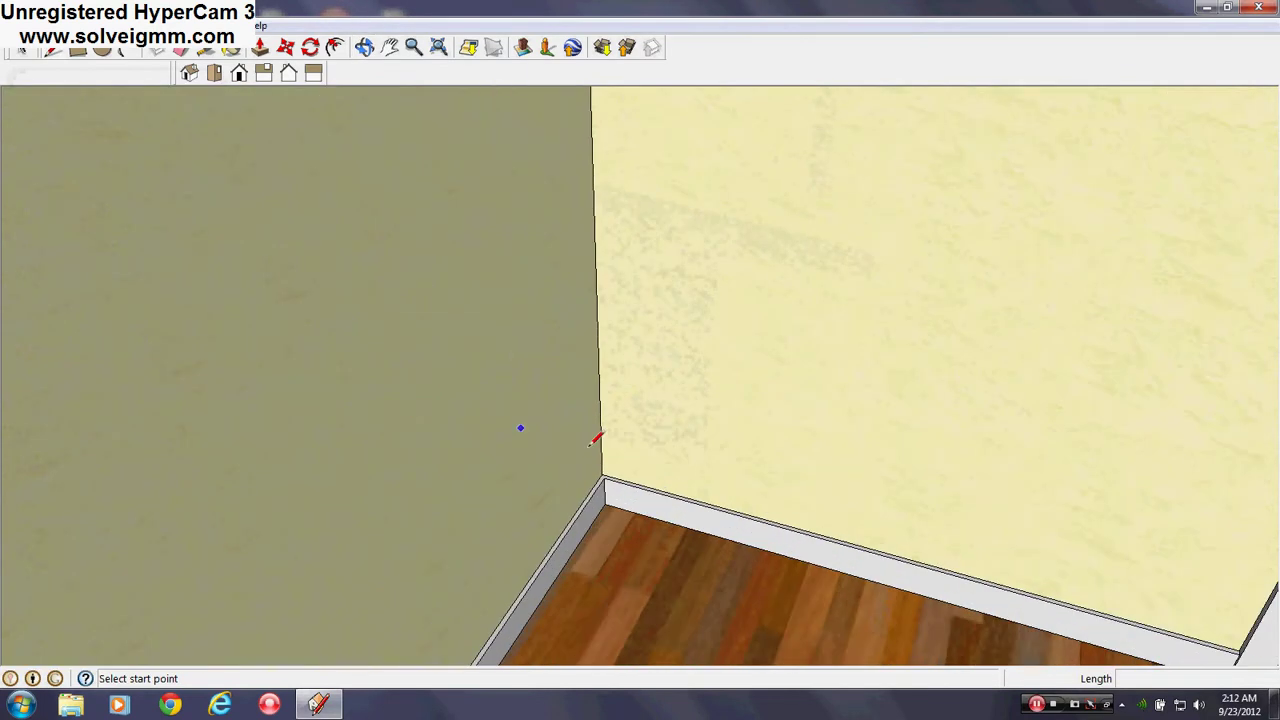
pyautogui.scroll(3, 582, 498)
pyautogui.rightClick(578, 508)
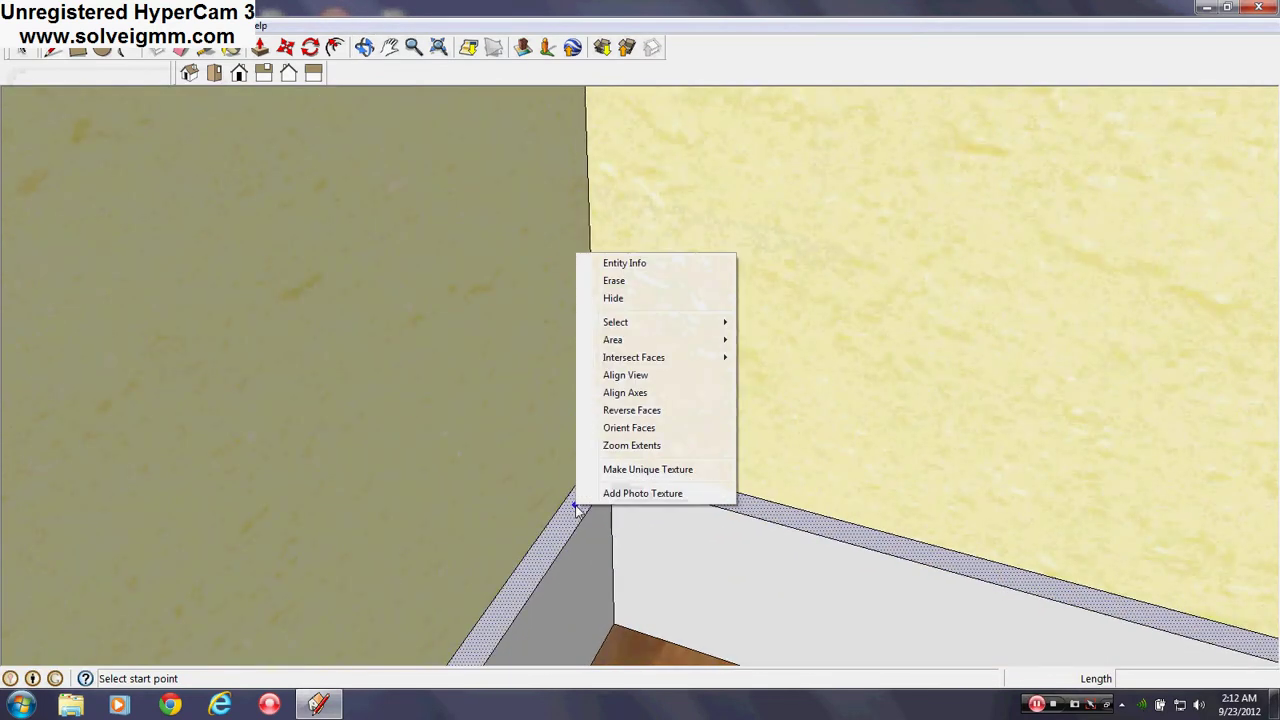
pyautogui.press('Escape')
pyautogui.moveTo(592, 501); pyautogui.dragTo(541, 483, button='middle')
pyautogui.scroll(2, 542, 484)
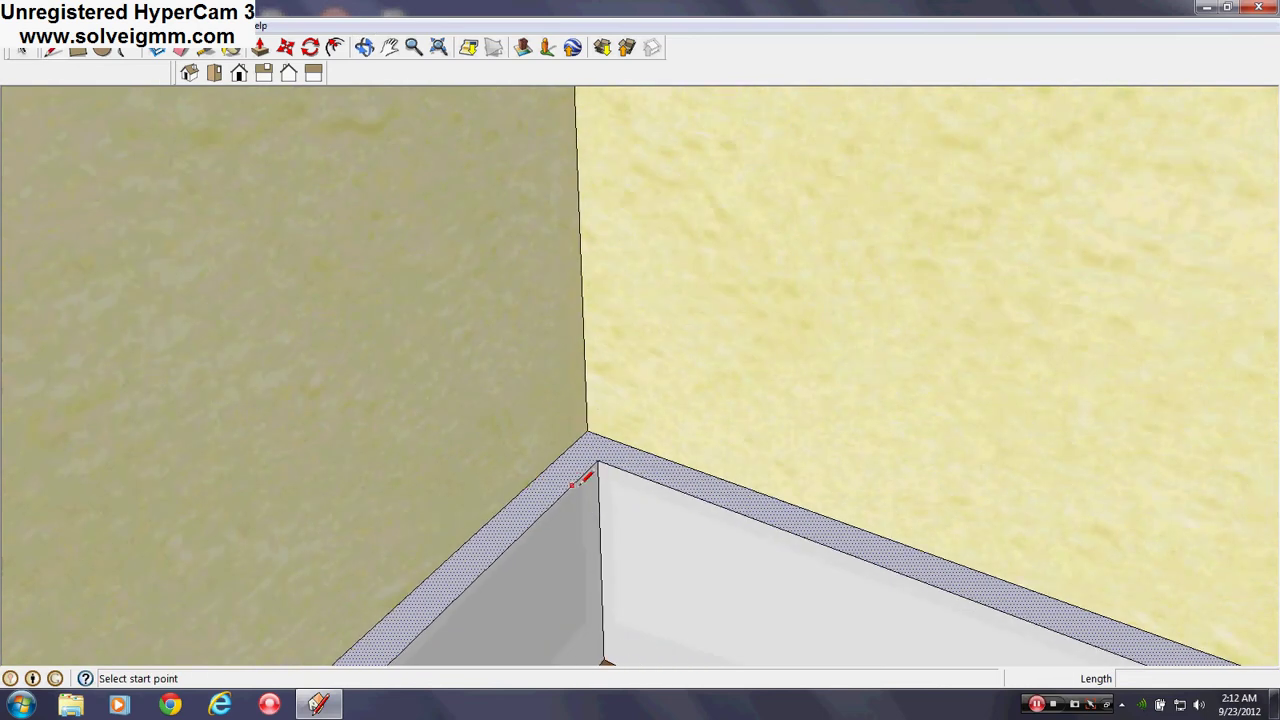
pyautogui.scroll(-3, 585, 428)
pyautogui.scroll(1, 590, 438)
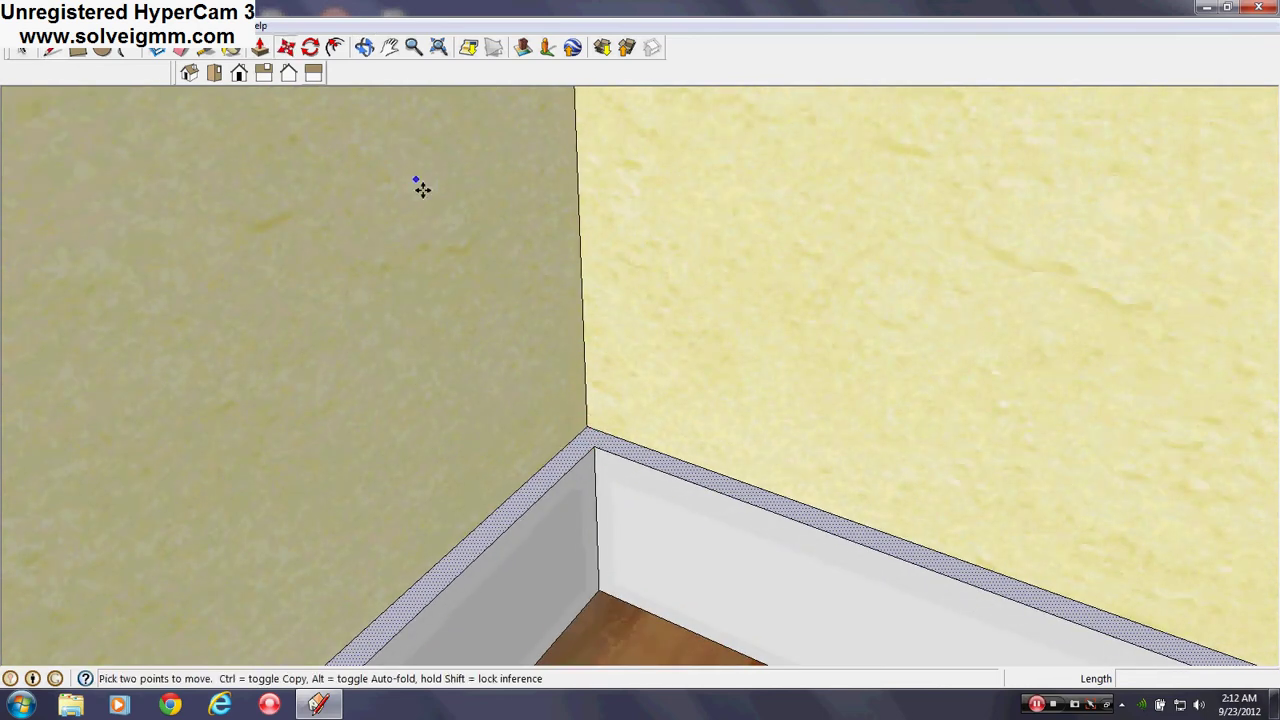
pyautogui.scroll(2, 597, 443)
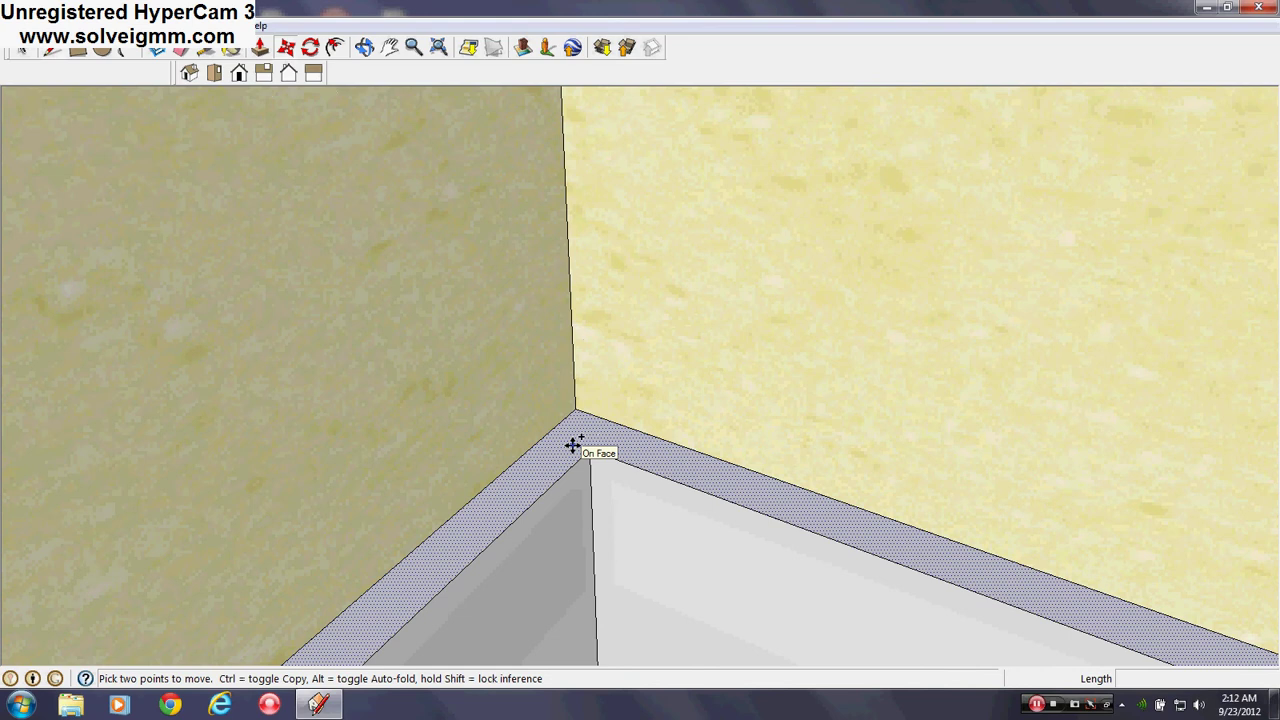
pyautogui.click(535, 480)
pyautogui.press('ctrl')
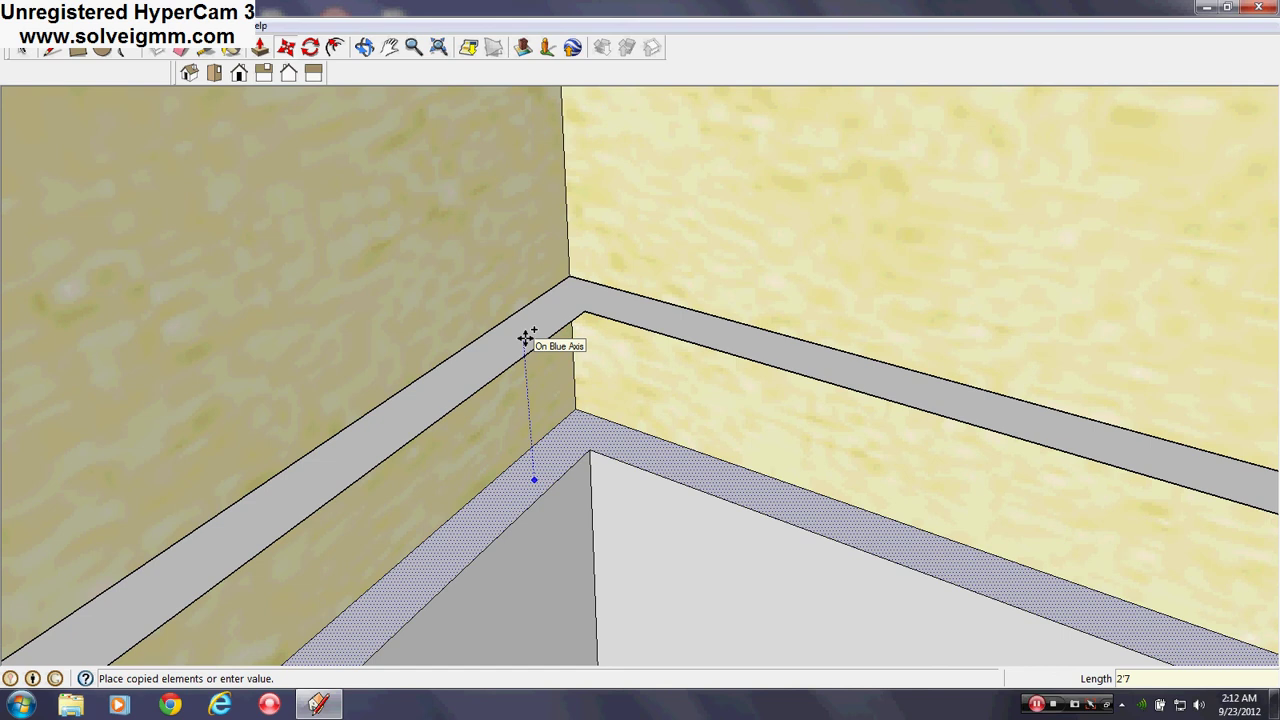
pyautogui.press('Escape')
# Push/Pull the copied strip on the walls upward by 3" to form a chair rail.
pyautogui.moveTo(616, 287); pyautogui.dragTo(583, 457, button='middle')
pyautogui.scroll(-4, 609, 437)
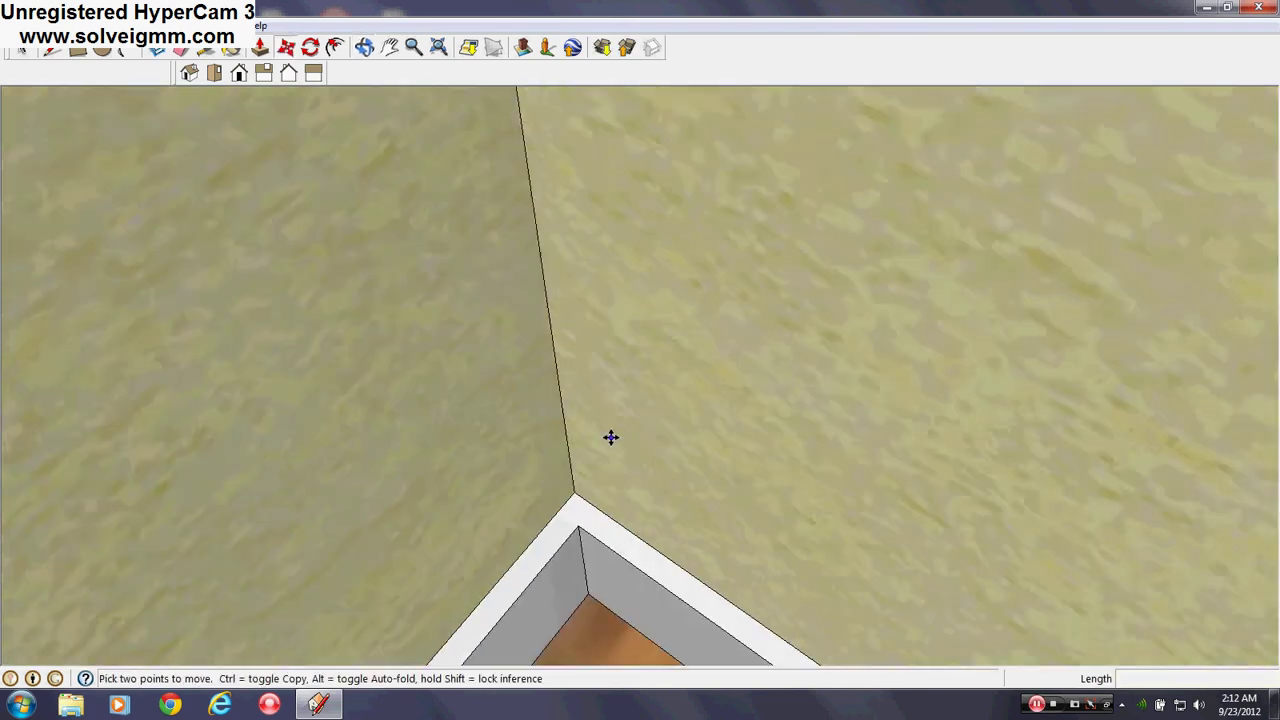
pyautogui.scroll(-5, 610, 437)
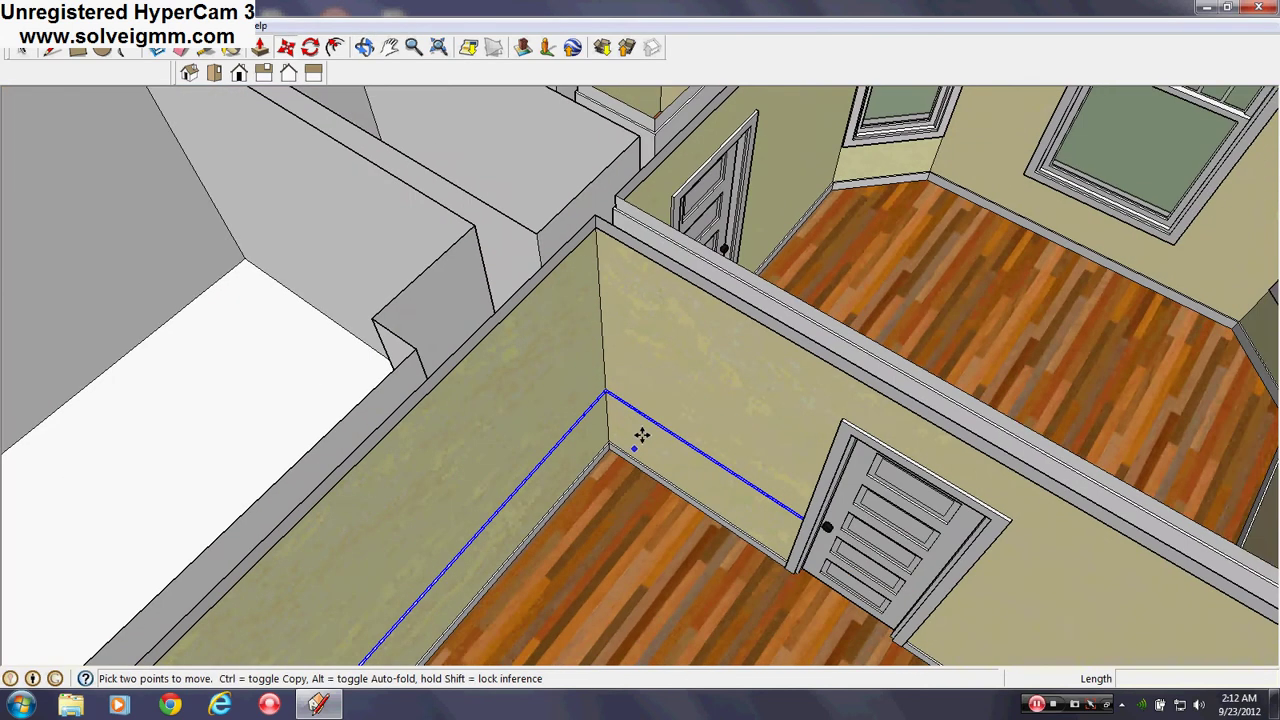
pyautogui.scroll(3, 634, 351)
pyautogui.scroll(-3, 614, 340)
pyautogui.scroll(-2, 634, 351)
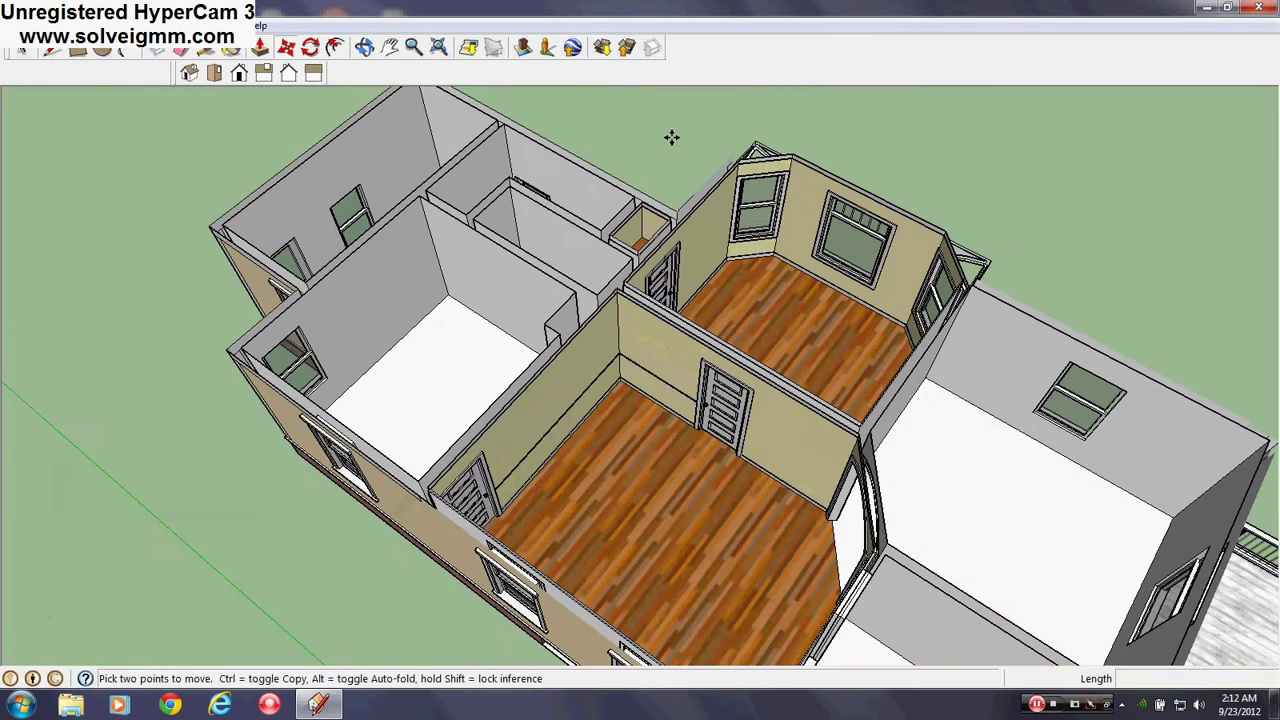
pyautogui.scroll(6, 608, 337)
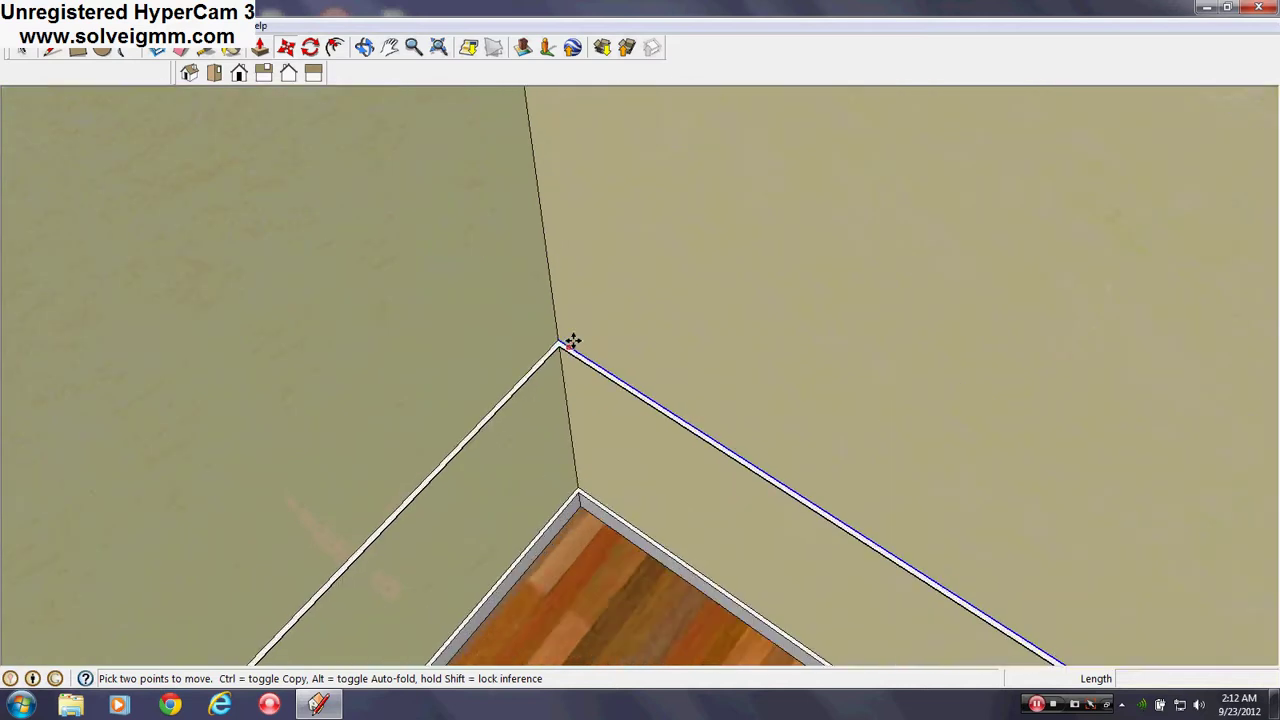
pyautogui.moveTo(569, 340); pyautogui.dragTo(646, 165, button='middle')
pyautogui.scroll(-1, 530, 410)
pyautogui.scroll(3, 598, 150)
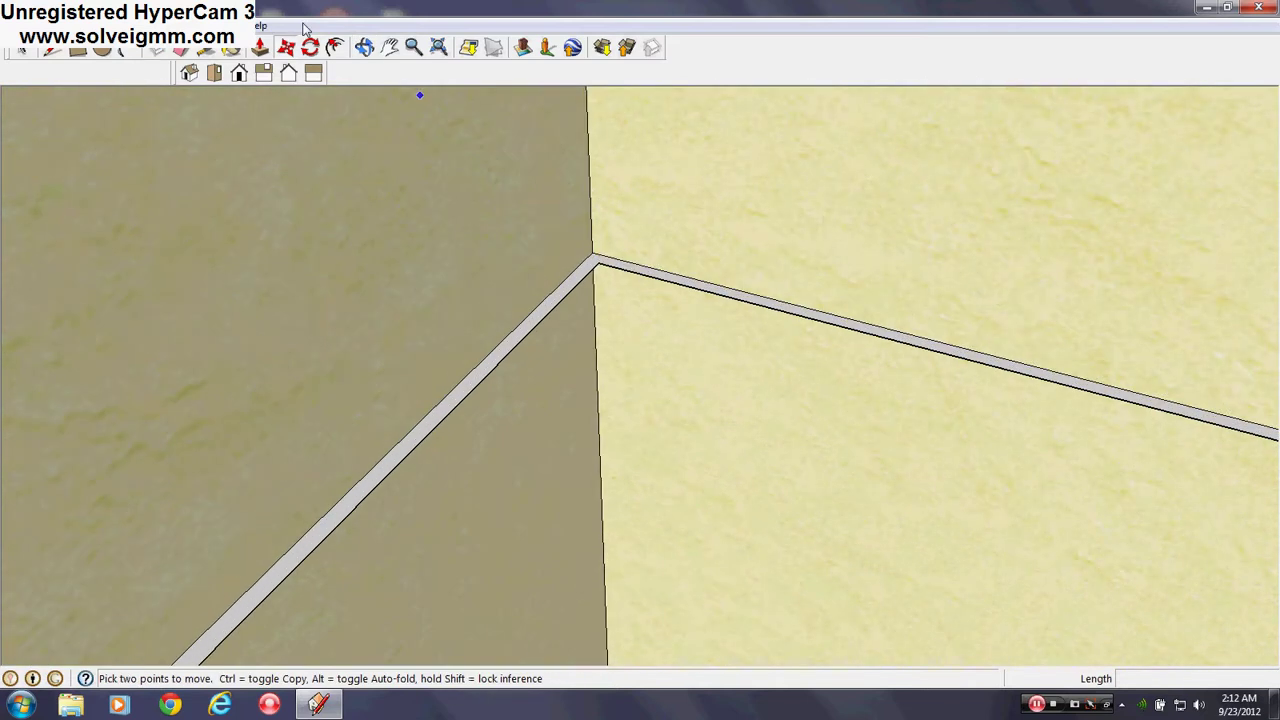
pyautogui.click(259, 48)
pyautogui.moveTo(490, 372); pyautogui.dragTo(493, 248)
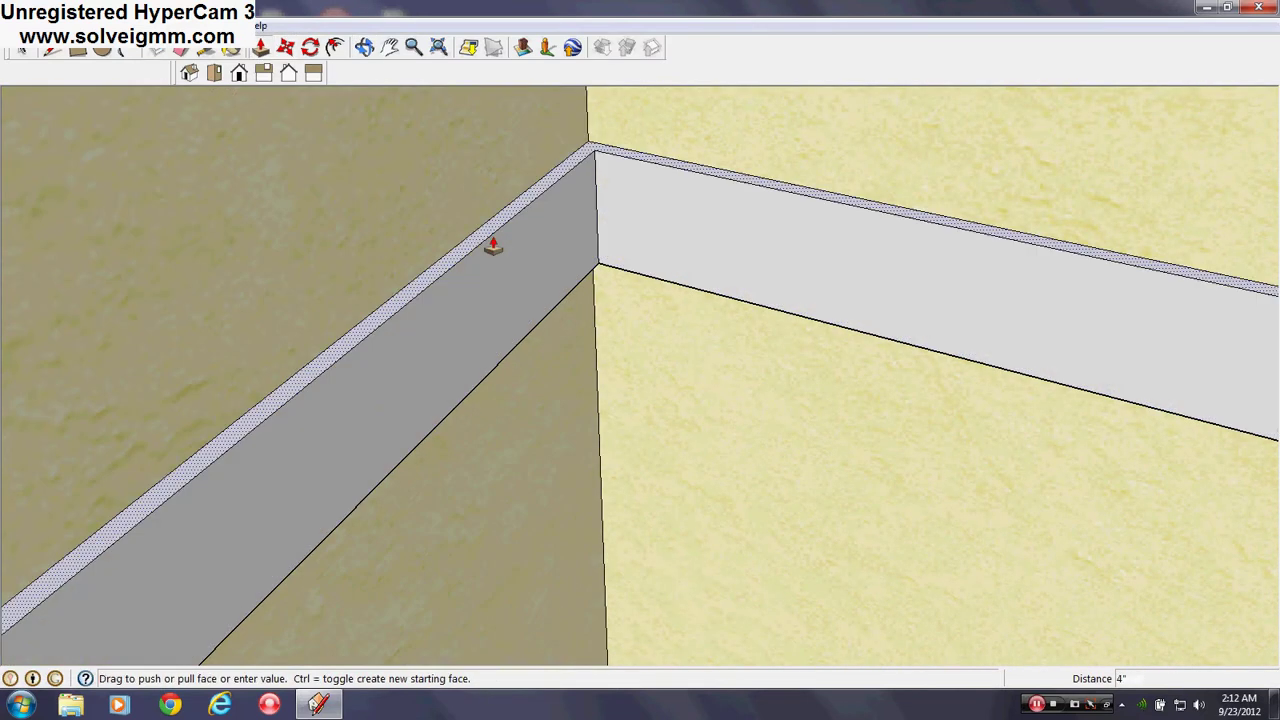
pyautogui.press('Return')
# Clean up the chair rail's end at the door casing, erasing the stray edge and tracing the joint with the Line tool.
pyautogui.moveTo(638, 235); pyautogui.dragTo(626, 390, button='middle')
pyautogui.scroll(-6, 621, 340)
pyautogui.moveTo(800, 535)
pyautogui.mouseDown(button='middle')
pyautogui.moveTo(1000, 614)
pyautogui.moveTo(831, 594)
pyautogui.moveTo(1066, 640)
pyautogui.moveTo(1019, 512)
pyautogui.moveTo(740, 420)
pyautogui.mouseUp(button='middle')
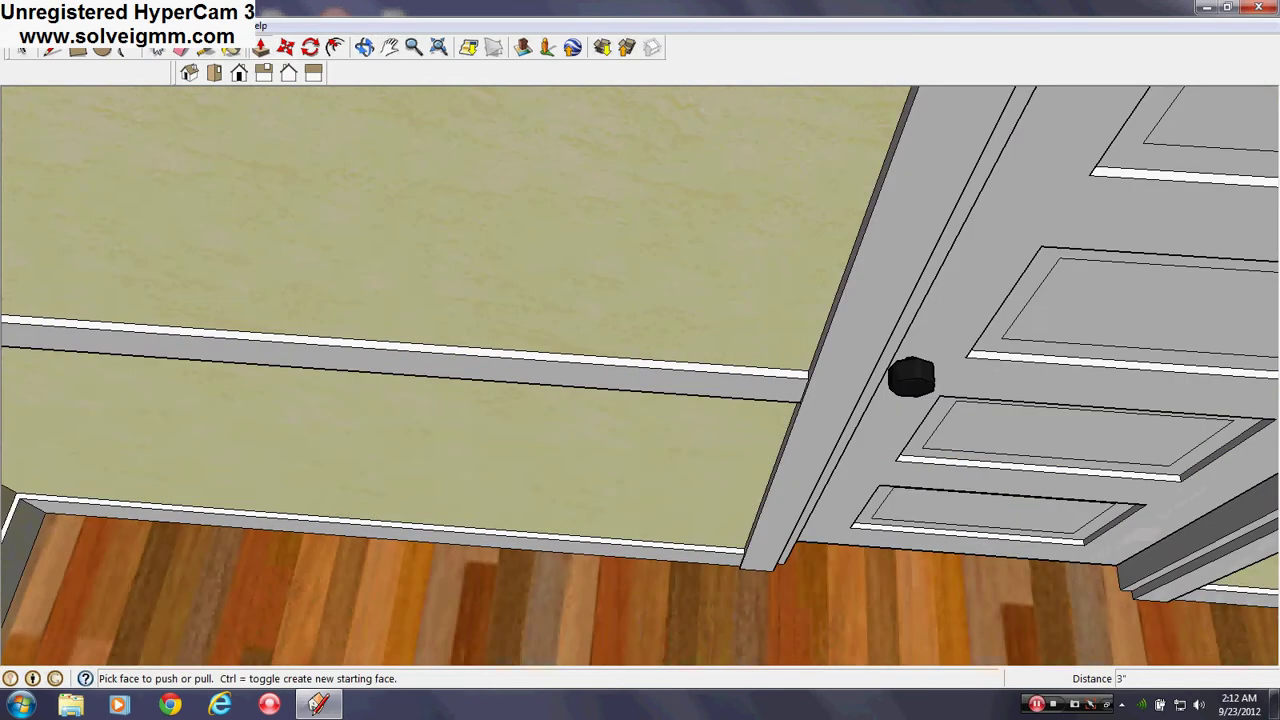
pyautogui.moveTo(787, 345)
pyautogui.mouseDown(button='middle')
pyautogui.moveTo(497, 198)
pyautogui.moveTo(866, 514)
pyautogui.mouseUp(button='middle')
pyautogui.scroll(5, 908, 527)
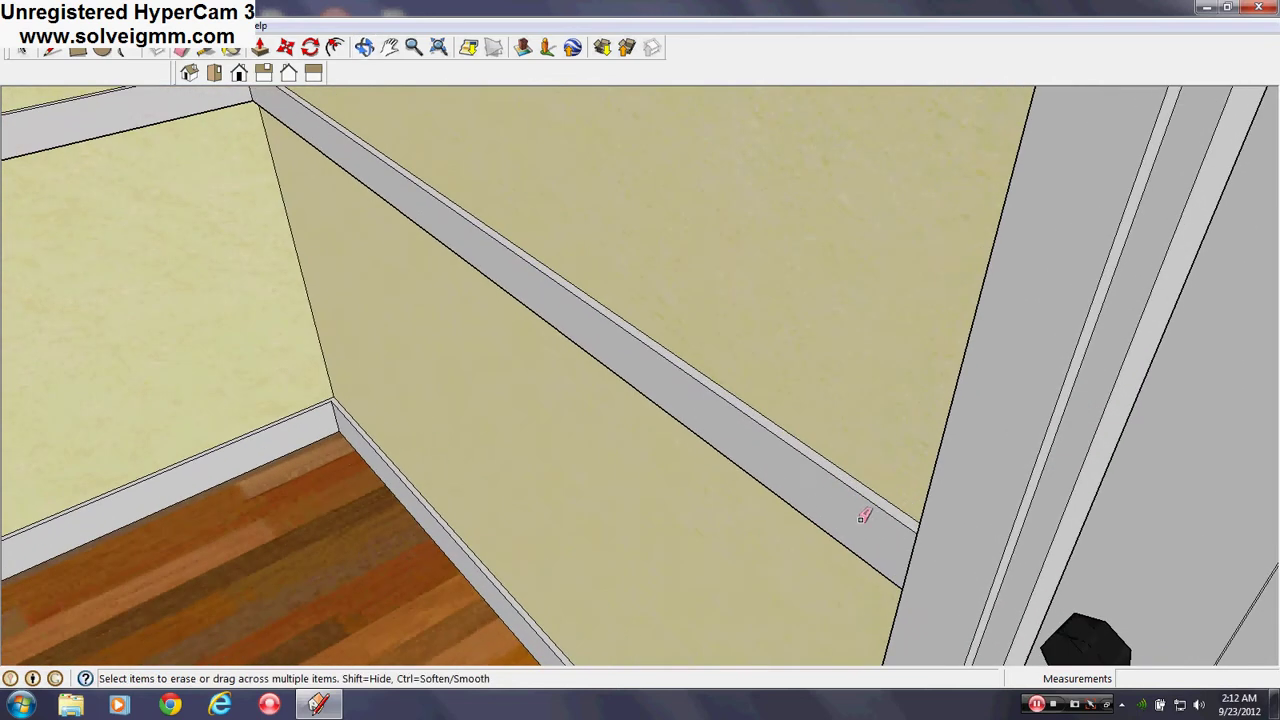
pyautogui.moveTo(1088, 503)
pyautogui.mouseDown(button='middle')
pyautogui.moveTo(929, 640)
pyautogui.moveTo(565, 425)
pyautogui.moveTo(667, 546)
pyautogui.mouseUp(button='middle')
pyautogui.click(587, 460)
pyautogui.moveTo(580, 458)
pyautogui.mouseDown(button='middle')
pyautogui.moveTo(1094, 234)
pyautogui.moveTo(1209, 106)
pyautogui.moveTo(589, 437)
pyautogui.moveTo(1150, 184)
pyautogui.moveTo(1060, 230)
pyautogui.mouseUp(button='middle')
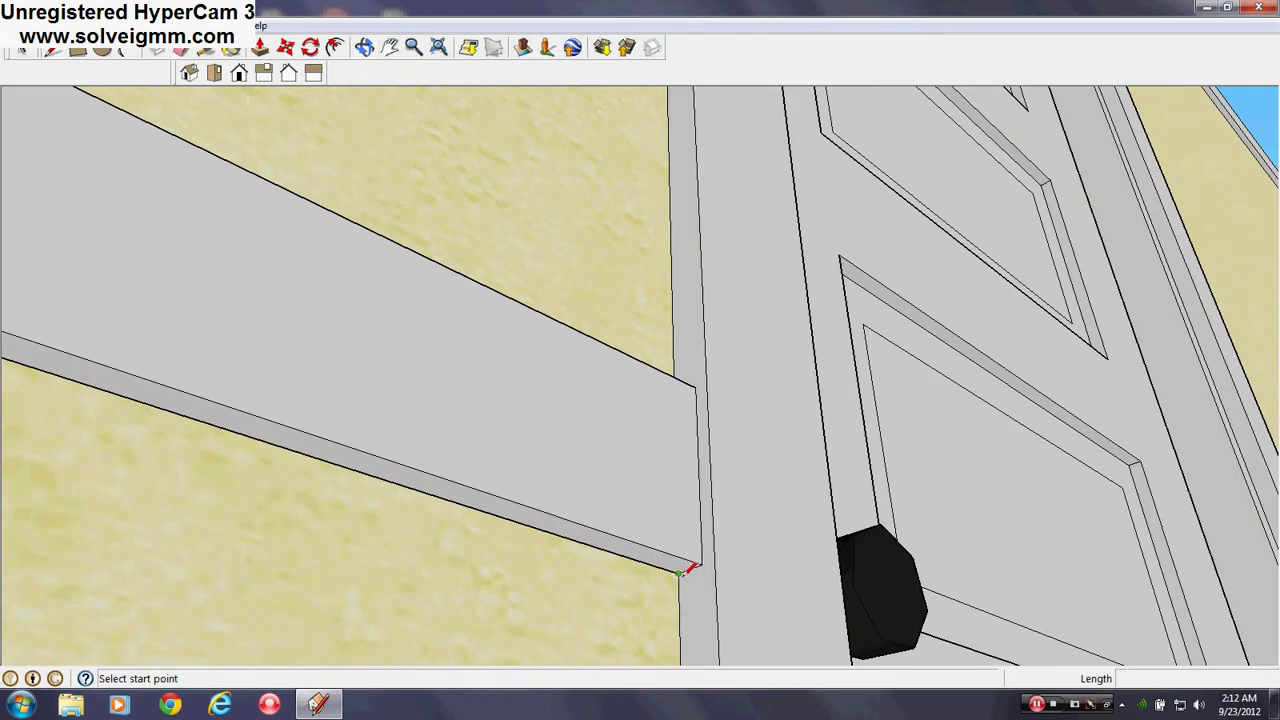
pyautogui.moveTo(686, 572); pyautogui.dragTo(510, 390, button='middle')
pyautogui.click(510, 389)
pyautogui.scroll(2, 510, 388)
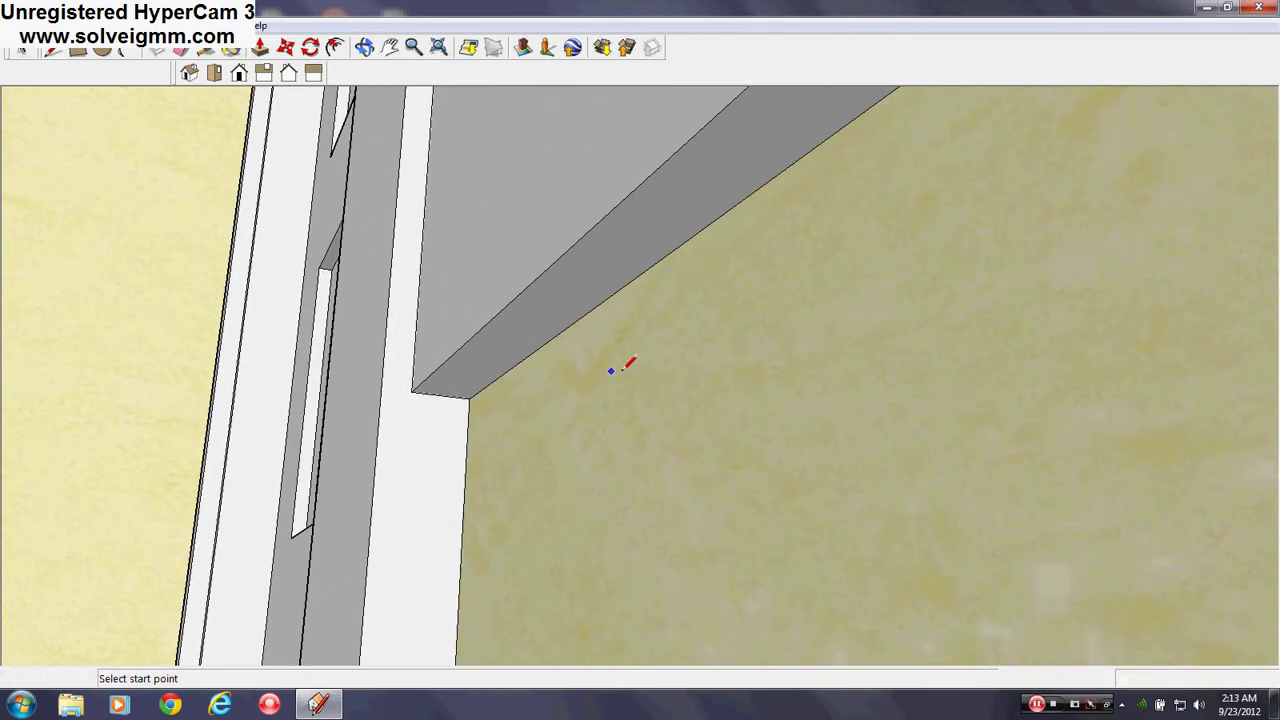
# Erase the leftover edges of the chair rail's end that runs into the door casing.
pyautogui.moveTo(552, 405); pyautogui.dragTo(190, 500, button='middle')
pyautogui.click(187, 52)
pyautogui.moveTo(635, 356)
pyautogui.mouseDown(button='middle')
pyautogui.moveTo(826, 486)
pyautogui.moveTo(137, 489)
pyautogui.mouseUp(button='middle')
pyautogui.moveTo(1134, 541); pyautogui.dragTo(681, 462, button='middle')
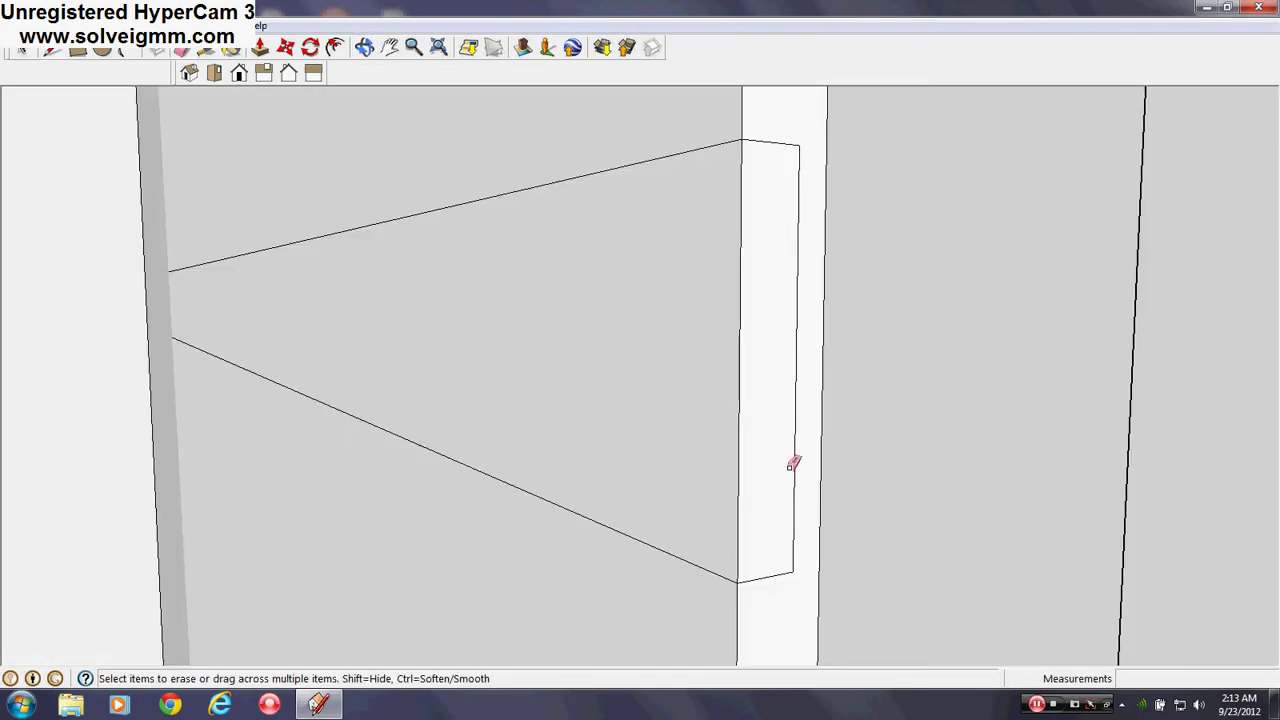
pyautogui.click(740, 464)
pyautogui.scroll(5, 148, 314)
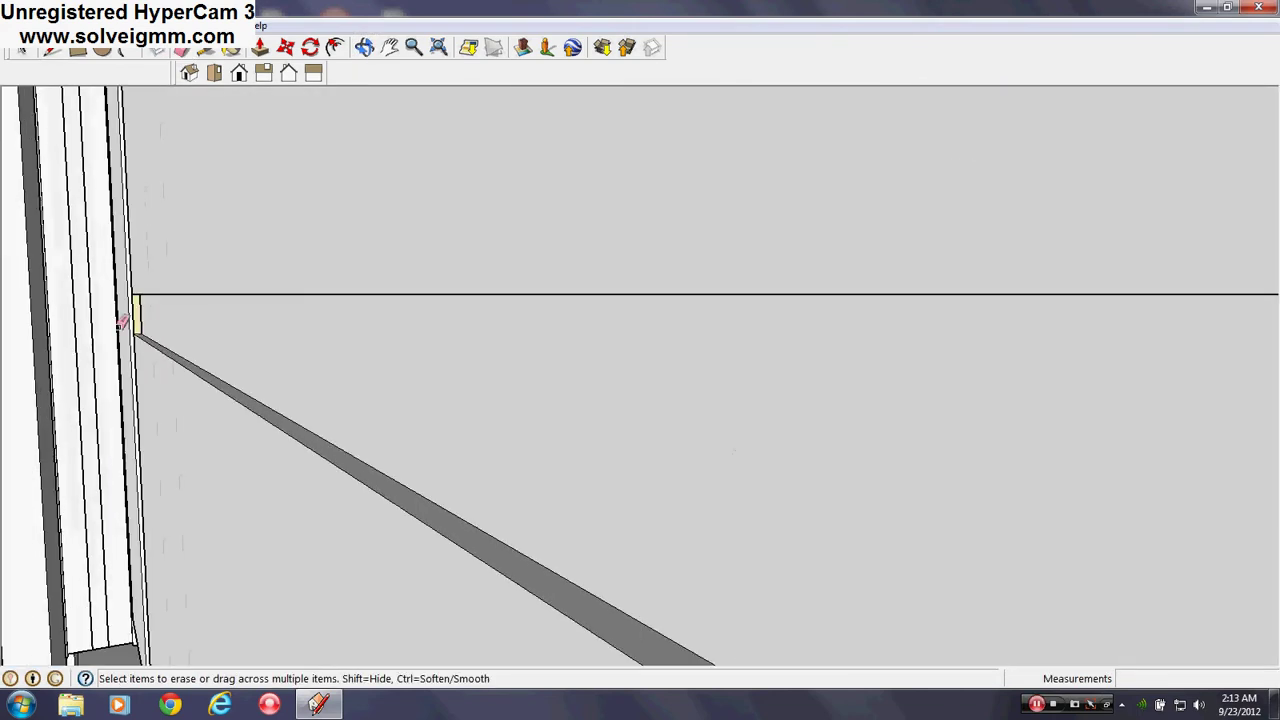
pyautogui.moveTo(135, 315)
pyautogui.mouseDown(button='middle')
pyautogui.moveTo(137, 286)
pyautogui.moveTo(349, 363)
pyautogui.moveTo(335, 375)
pyautogui.moveTo(423, 397)
pyautogui.moveTo(880, 380)
pyautogui.moveTo(300, 360)
pyautogui.moveTo(286, 334)
pyautogui.moveTo(391, 317)
pyautogui.moveTo(409, 337)
pyautogui.moveTo(543, 374)
pyautogui.moveTo(494, 371)
pyautogui.mouseUp(button='middle')
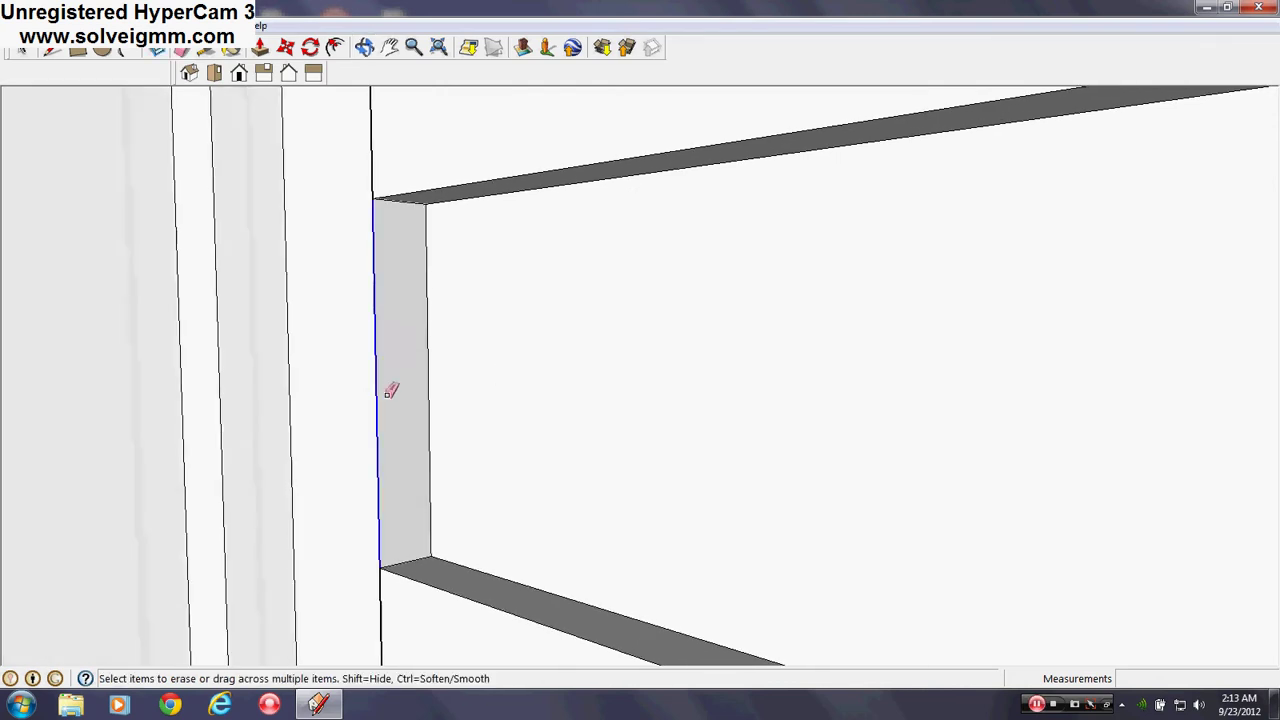
pyautogui.moveTo(391, 389)
pyautogui.mouseDown(button='middle')
pyautogui.moveTo(634, 450)
pyautogui.moveTo(274, 503)
pyautogui.moveTo(603, 440)
pyautogui.moveTo(691, 357)
pyautogui.moveTo(533, 423)
pyautogui.moveTo(317, 323)
pyautogui.moveTo(763, 437)
pyautogui.moveTo(611, 368)
pyautogui.moveTo(777, 386)
pyautogui.moveTo(740, 395)
pyautogui.moveTo(774, 374)
pyautogui.moveTo(727, 378)
pyautogui.moveTo(726, 362)
pyautogui.mouseUp(button='middle')
pyautogui.scroll(-3, 718, 361)
pyautogui.scroll(3, 690, 353)
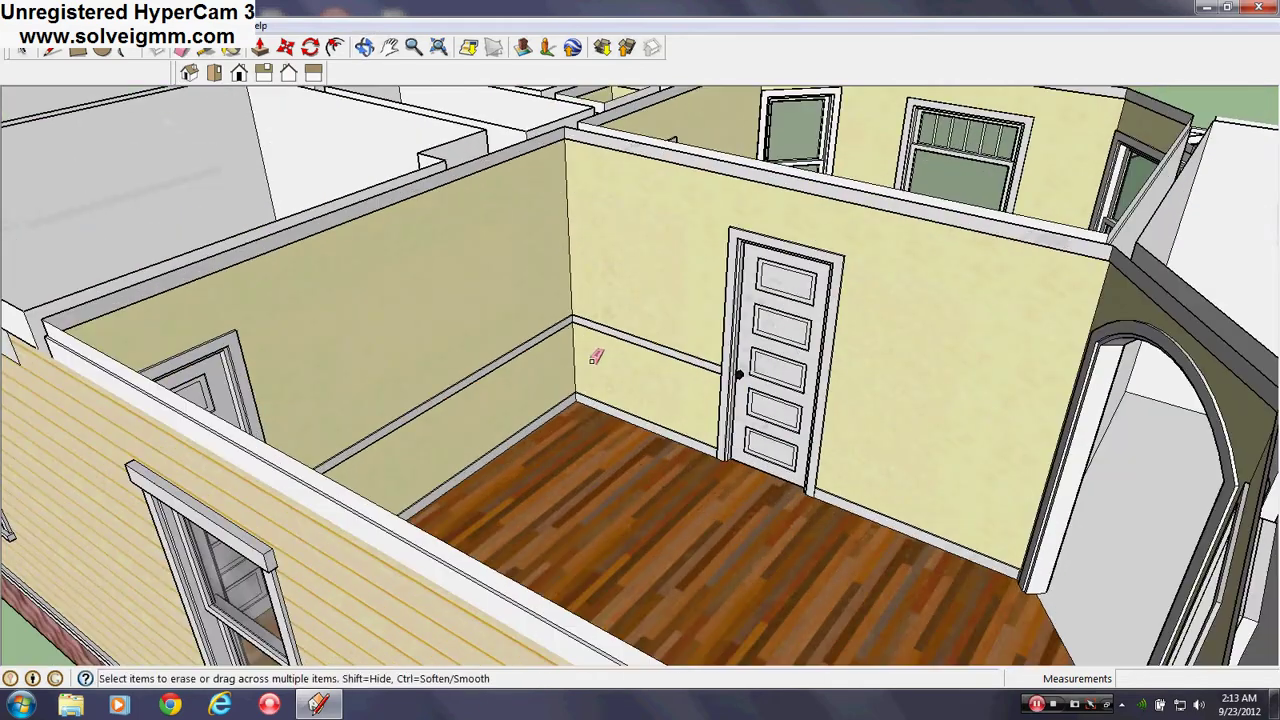
# Examine the chair rail between the two doors and the whole house from several sides.
pyautogui.click(50, 53)
pyautogui.scroll(-3, 629, 324)
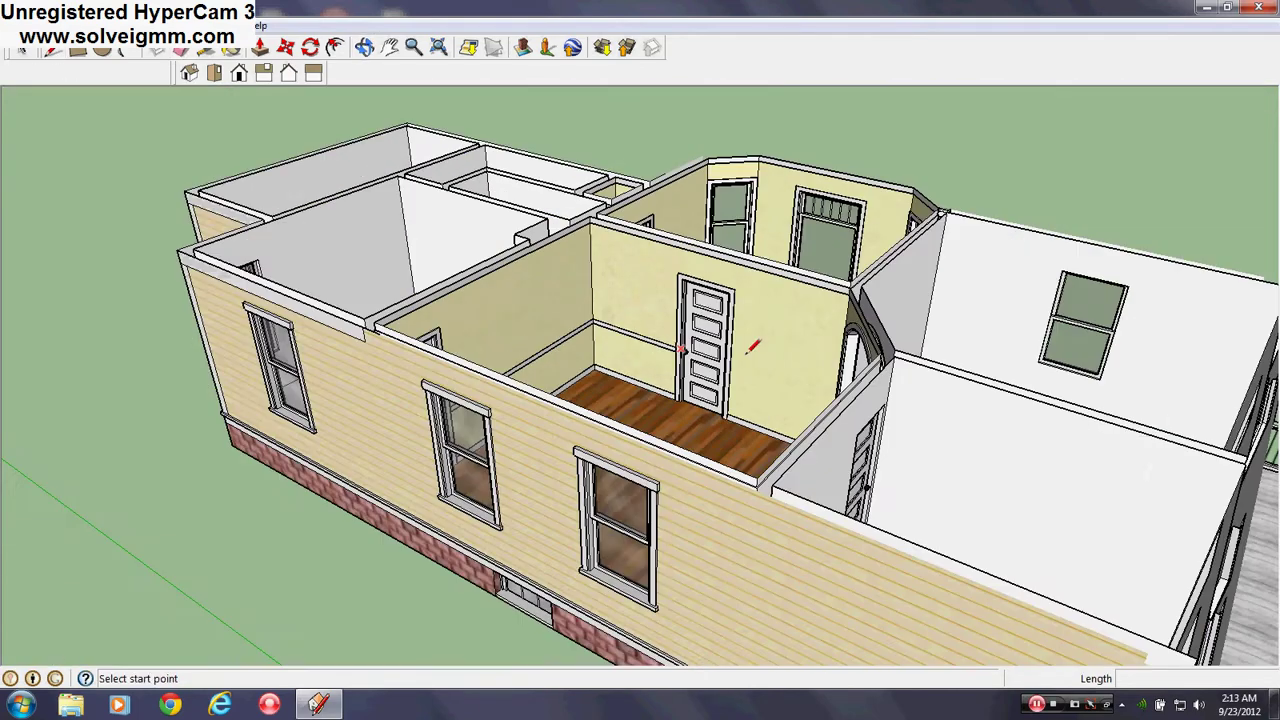
pyautogui.scroll(-3, 743, 354)
pyautogui.moveTo(704, 386)
pyautogui.mouseDown(button='middle')
pyautogui.moveTo(694, 389)
pyautogui.moveTo(794, 398)
pyautogui.moveTo(417, 443)
pyautogui.mouseUp(button='middle')
pyautogui.scroll(1, 793, 398)
pyautogui.scroll(-5, 560, 375)
pyautogui.moveTo(630, 405); pyautogui.dragTo(745, 406, button='middle')
pyautogui.scroll(3, 590, 393)
pyautogui.moveTo(577, 380)
pyautogui.mouseDown(button='middle')
pyautogui.moveTo(847, 356)
pyautogui.moveTo(674, 350)
pyautogui.mouseUp(button='middle')
pyautogui.scroll(3, 576, 308)
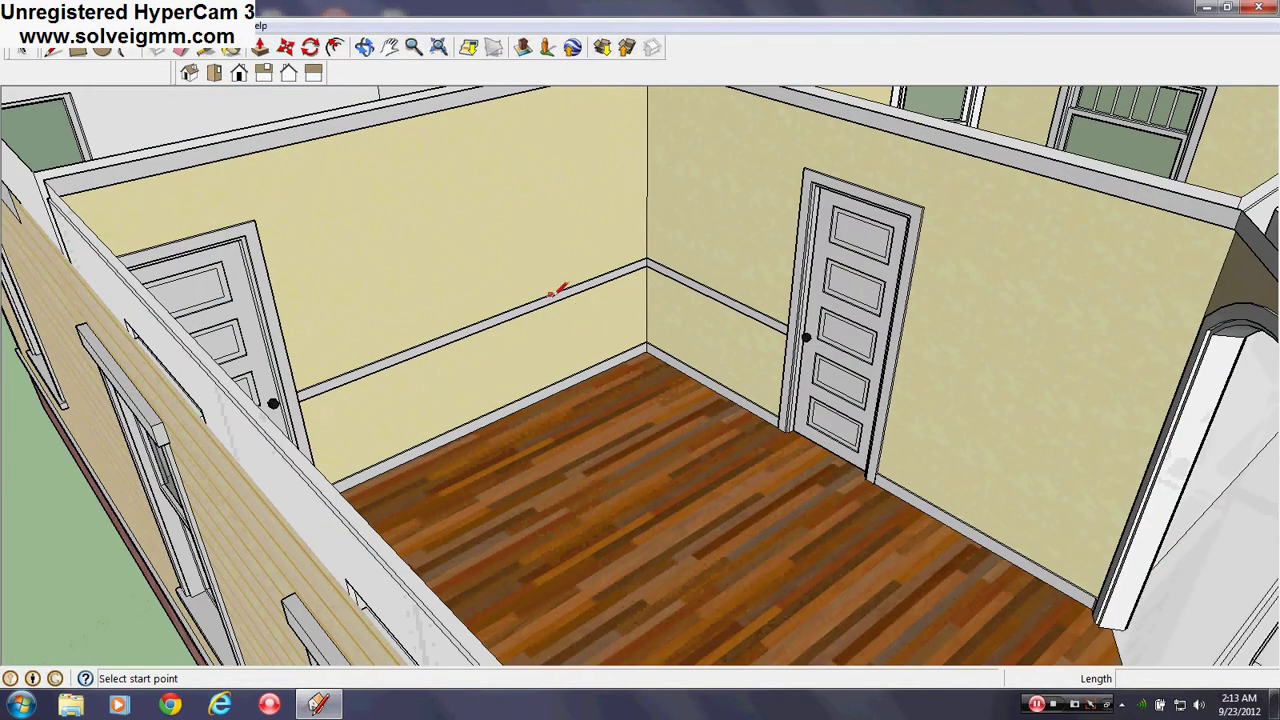
pyautogui.scroll(-5, 606, 294)
pyautogui.moveTo(666, 291)
pyautogui.mouseDown(button='middle')
pyautogui.moveTo(663, 400)
pyautogui.moveTo(420, 393)
pyautogui.mouseUp(button='middle')
pyautogui.scroll(-2, 422, 392)
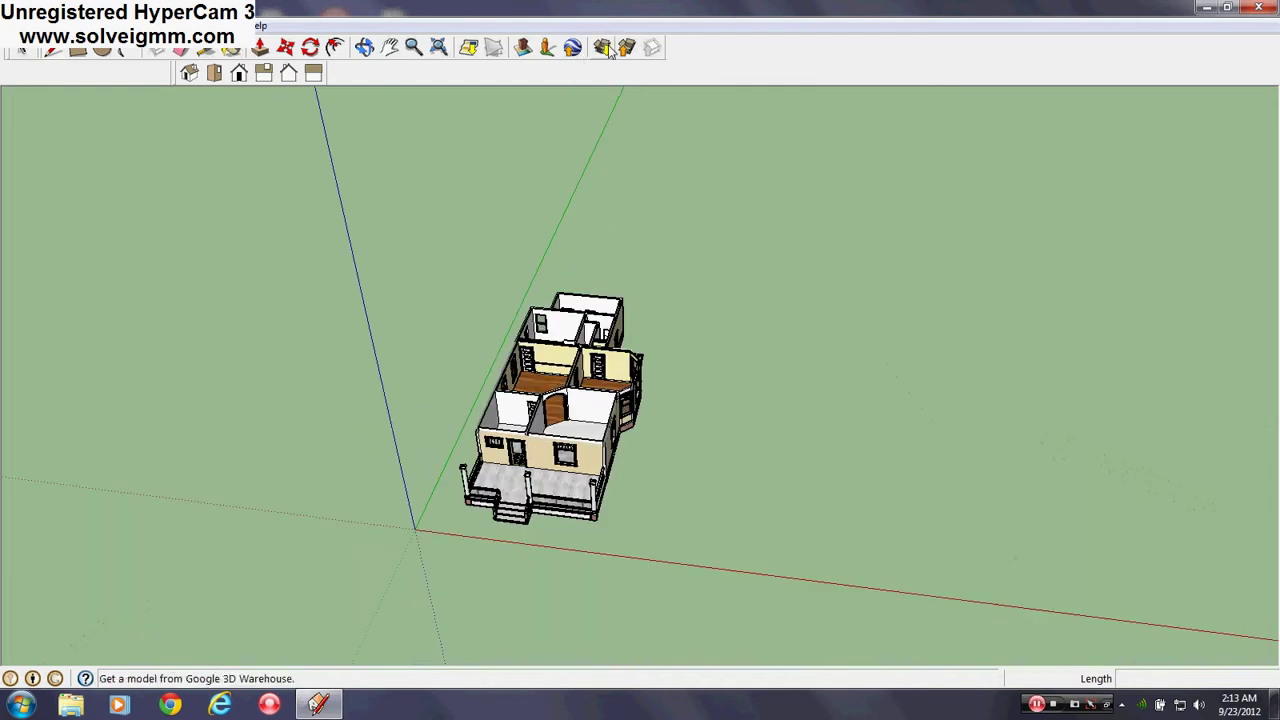
# Search the 3D Warehouse for the model author's username and open that author's page of uploaded models.
pyautogui.click(605, 49)
pyautogui.click(665, 267)
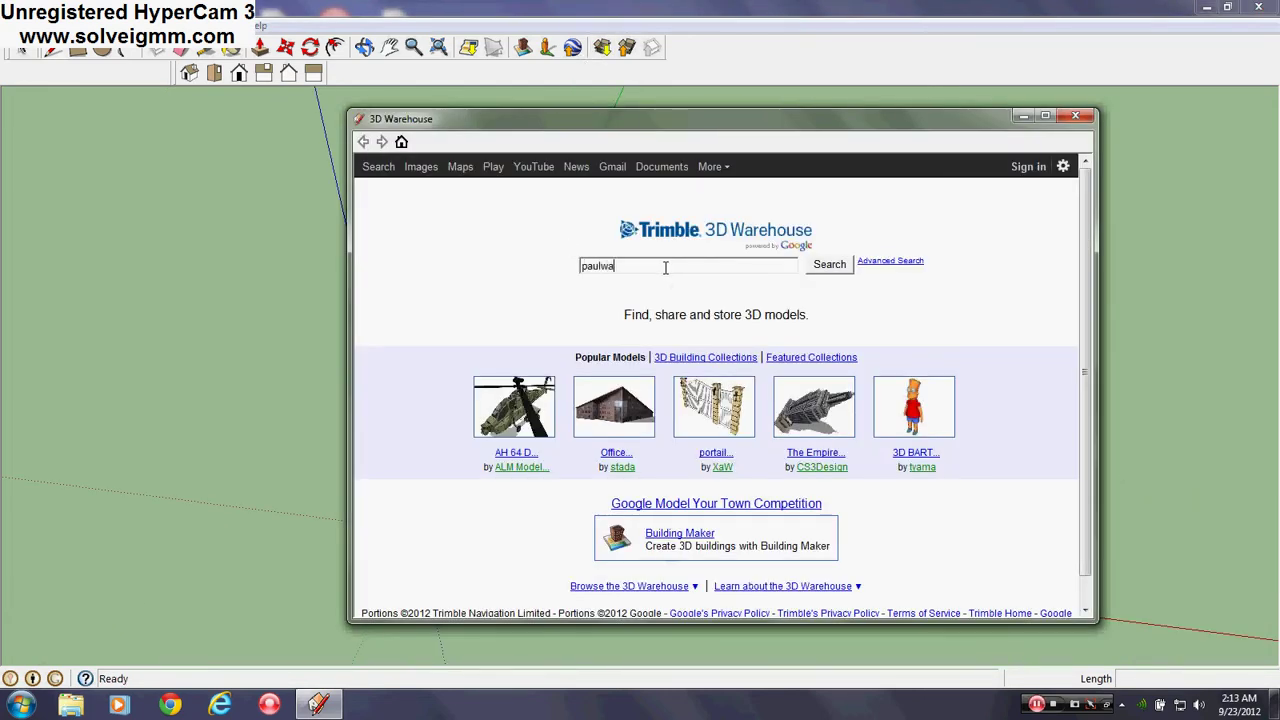
pyautogui.press('Return')
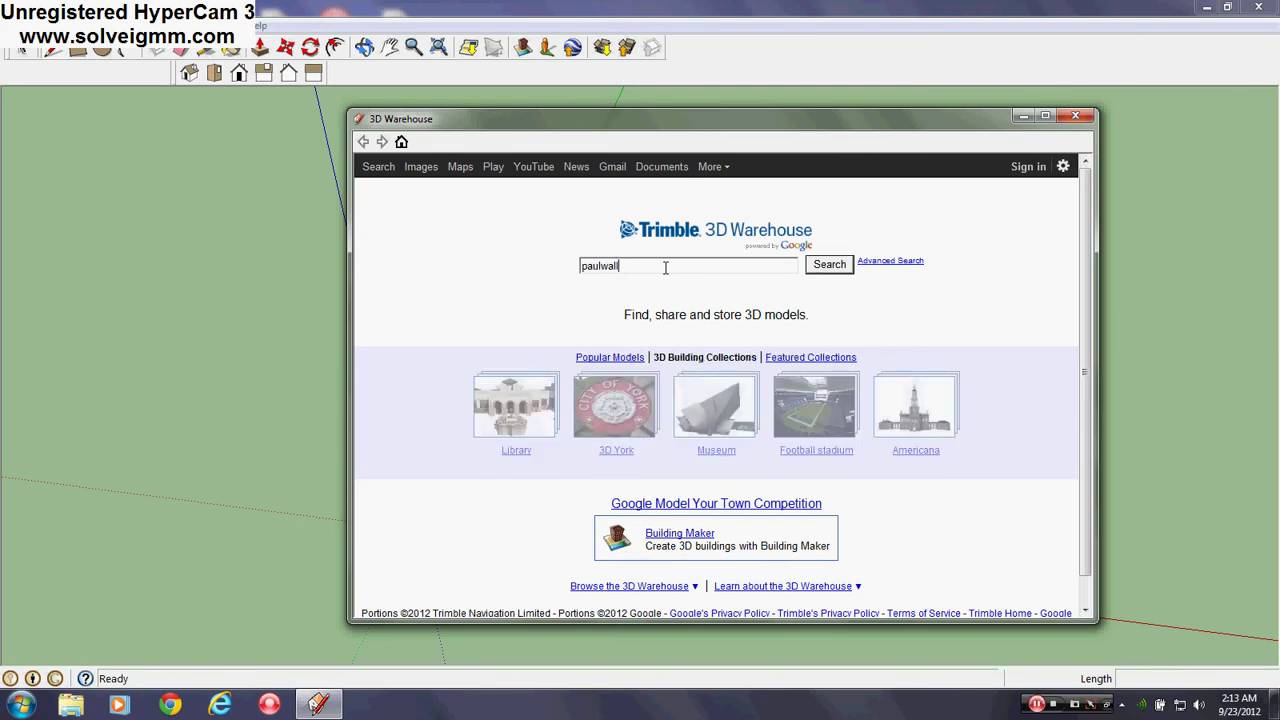
pyautogui.press('Return')
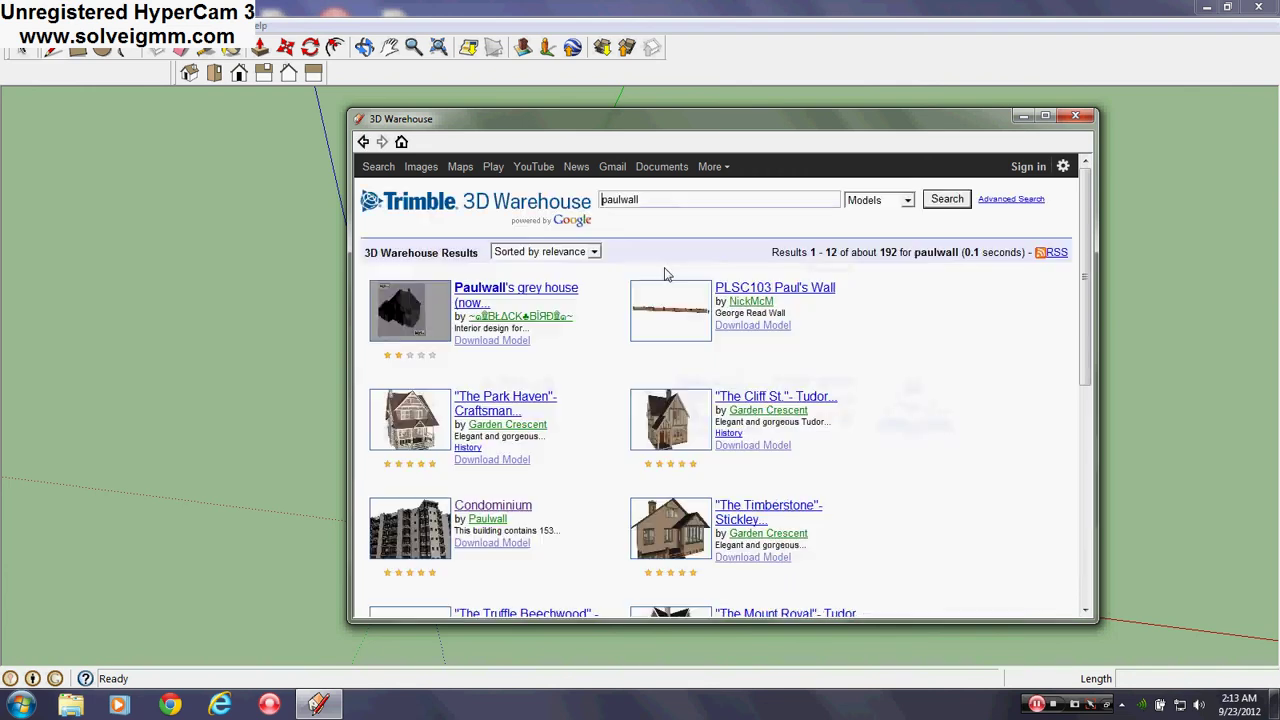
pyautogui.click(495, 521)
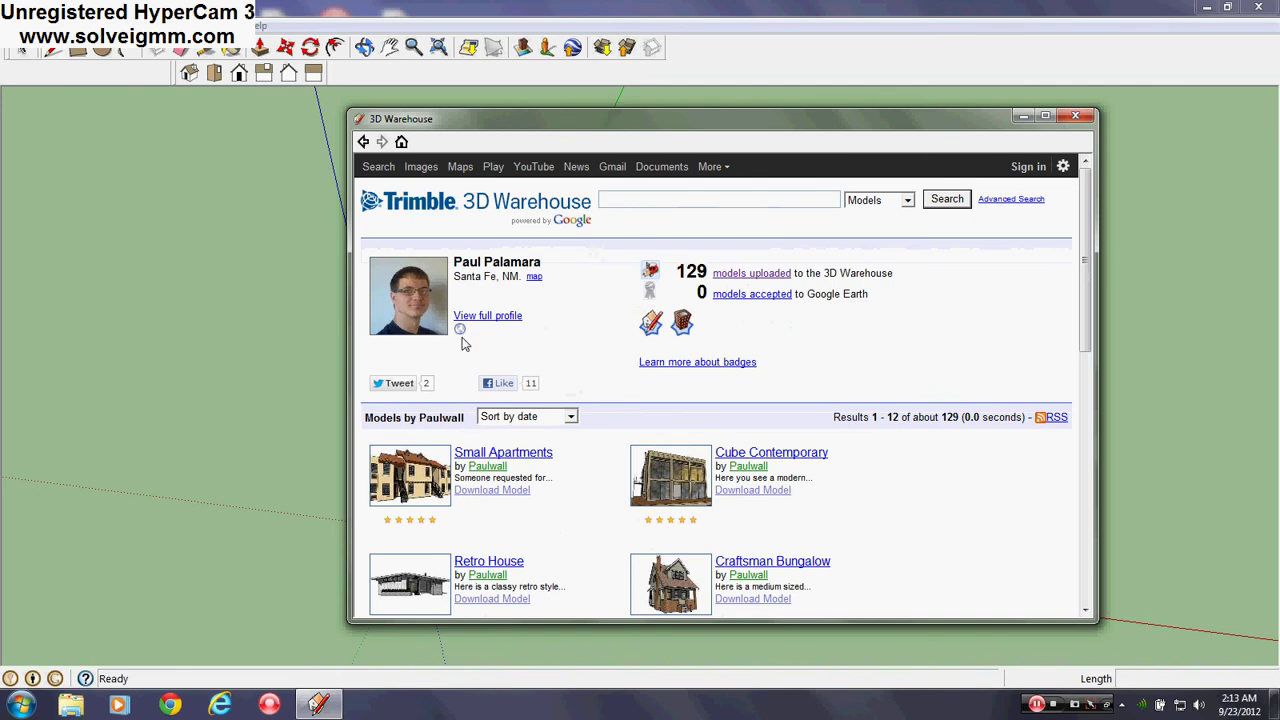
# Search the 3D Warehouse for the author's username plus "house" and open the second page of results.
pyautogui.scroll(-5, 497, 402)
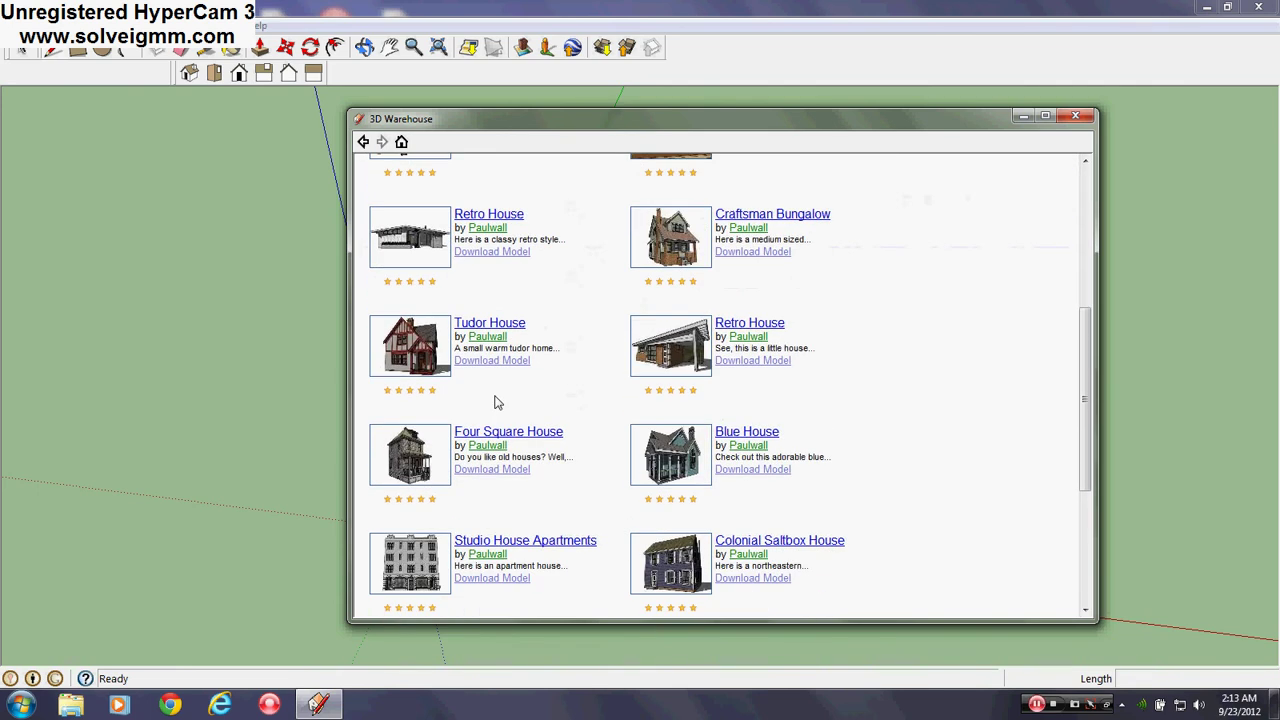
pyautogui.click(1045, 116)
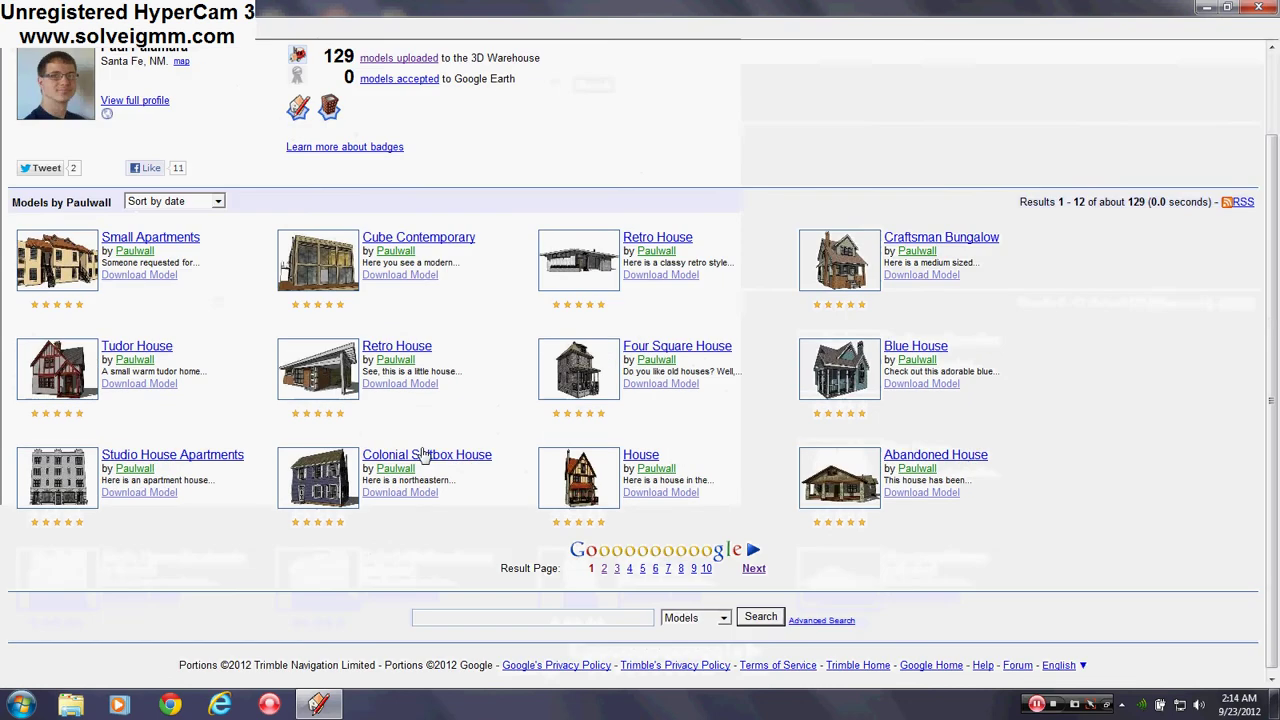
pyautogui.scroll(2, 357, 250)
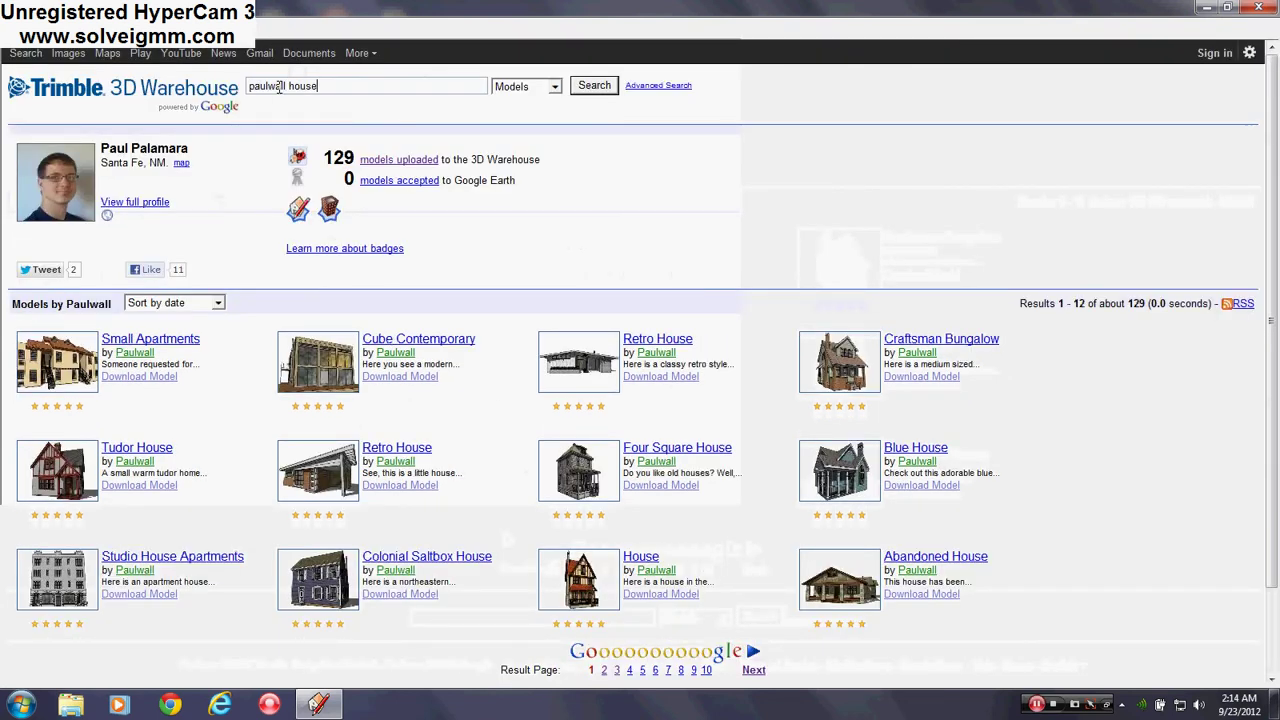
pyautogui.press('Return')
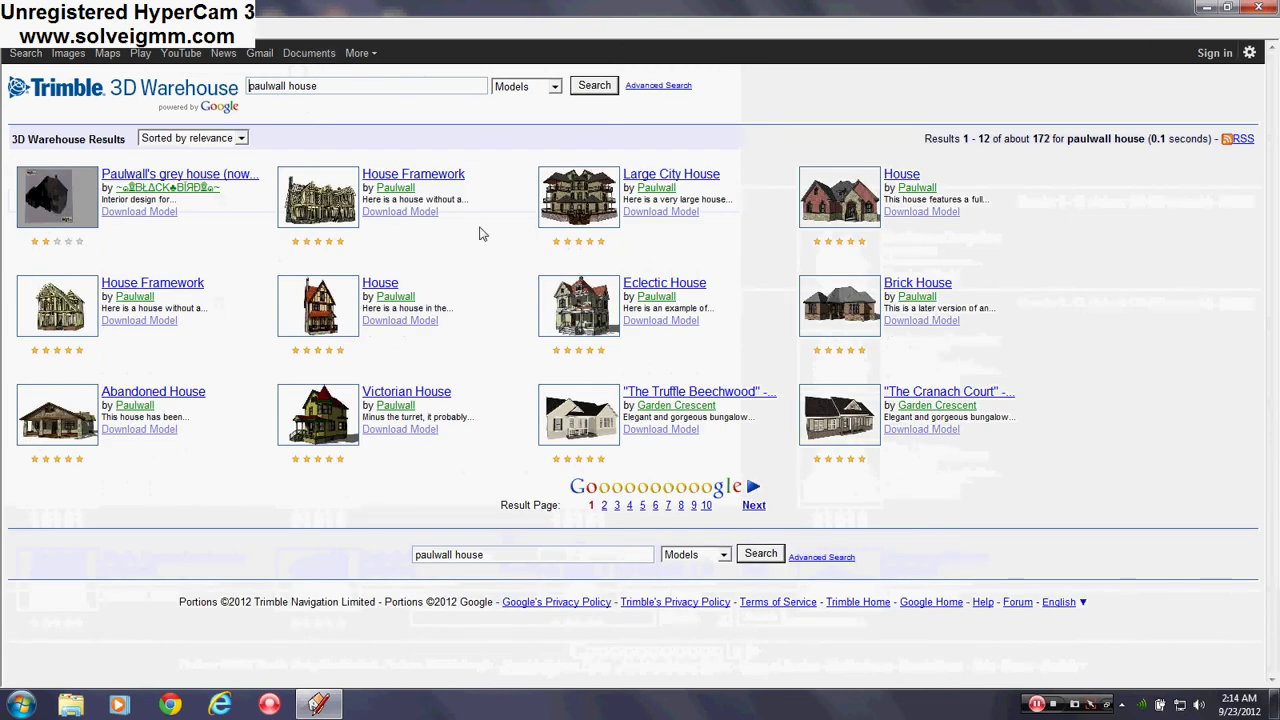
pyautogui.click(604, 505)
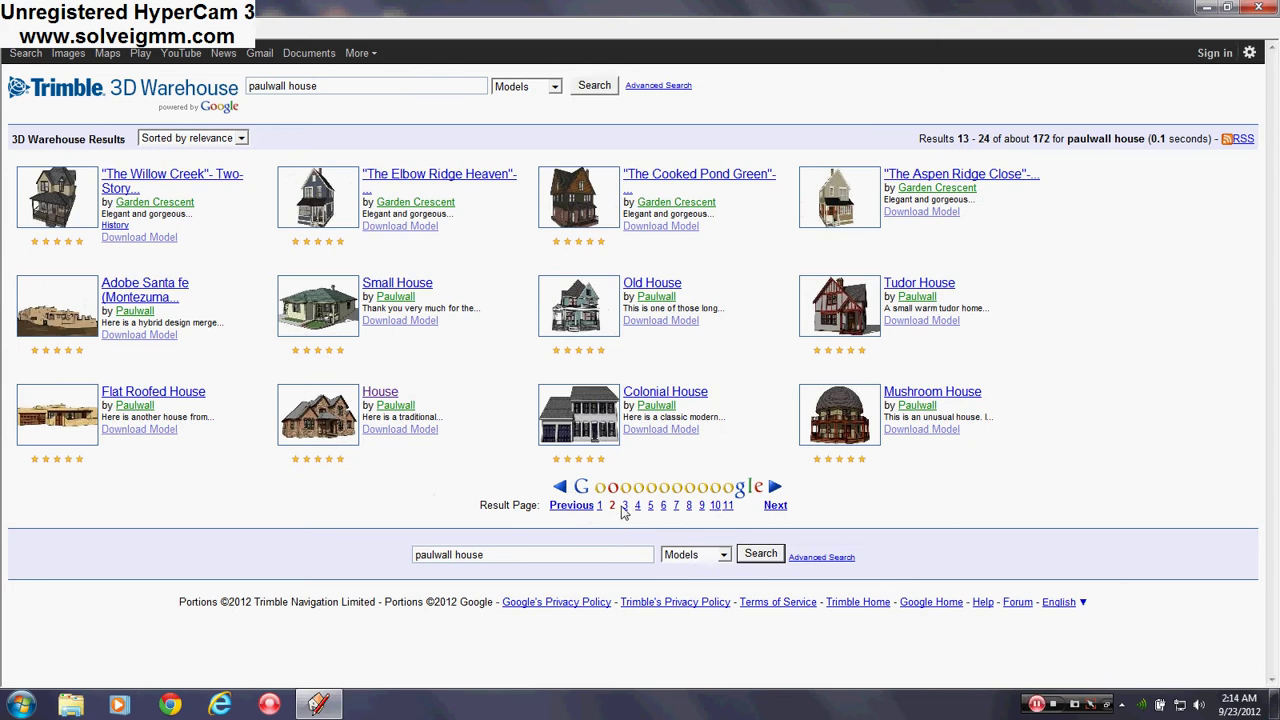
# Download the traditional two-story House directly into the model and place it beside the existing house.
pyautogui.click(380, 434)
pyautogui.click(588, 386)
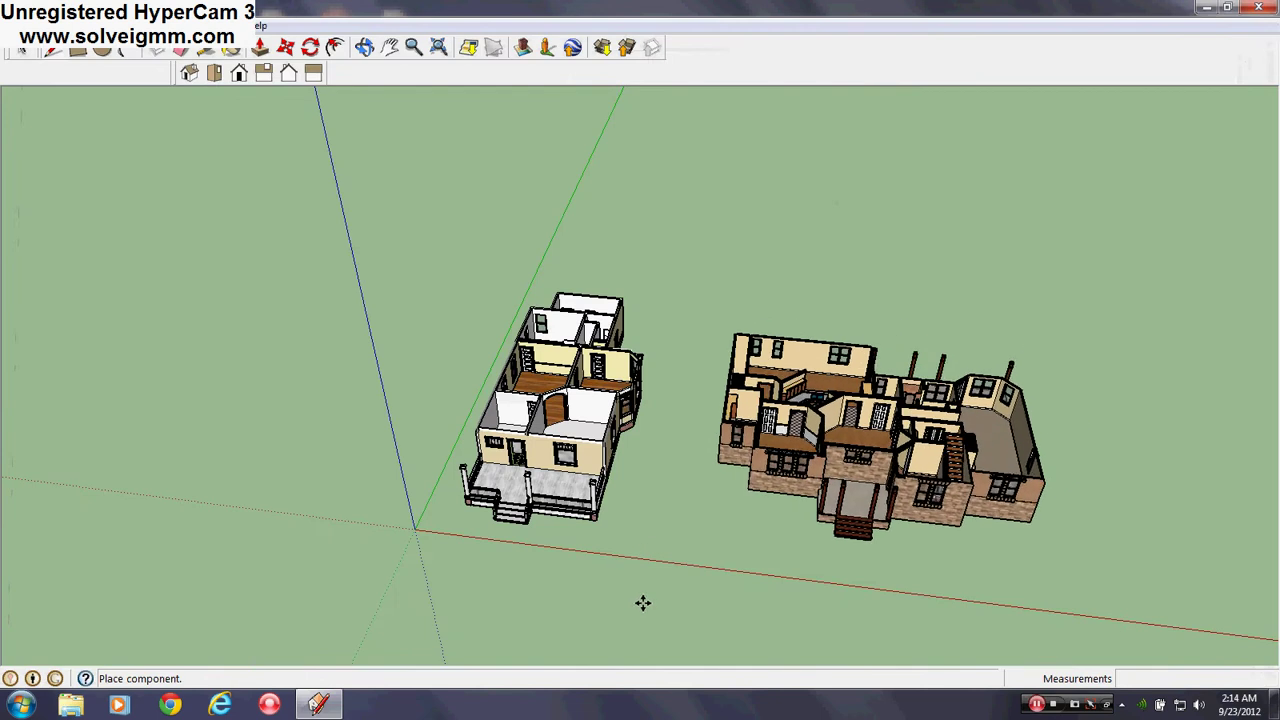
pyautogui.click(630, 582)
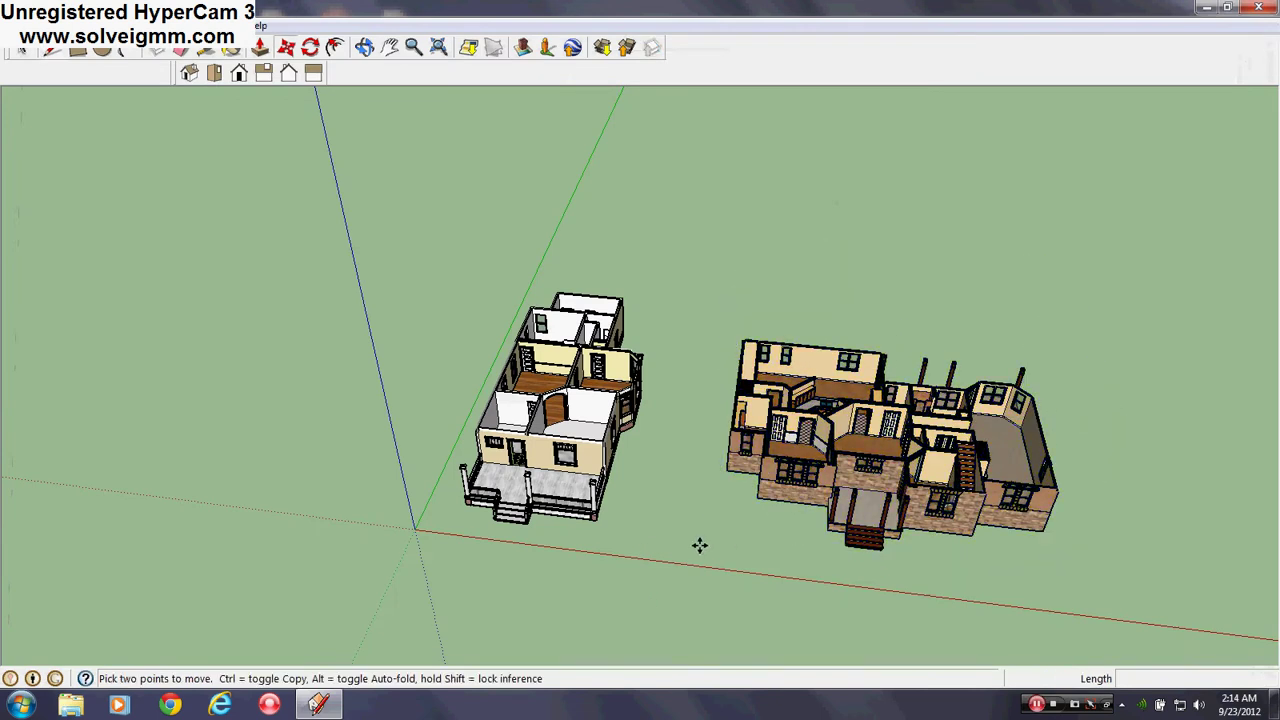
# Sample the white board-and-batten cladding material from the wainscot inside the imported house.
pyautogui.press('l')
pyautogui.moveTo(480, 409); pyautogui.dragTo(779, 332, button='middle')
pyautogui.scroll(10, 783, 380)
pyautogui.scroll(2, 743, 378)
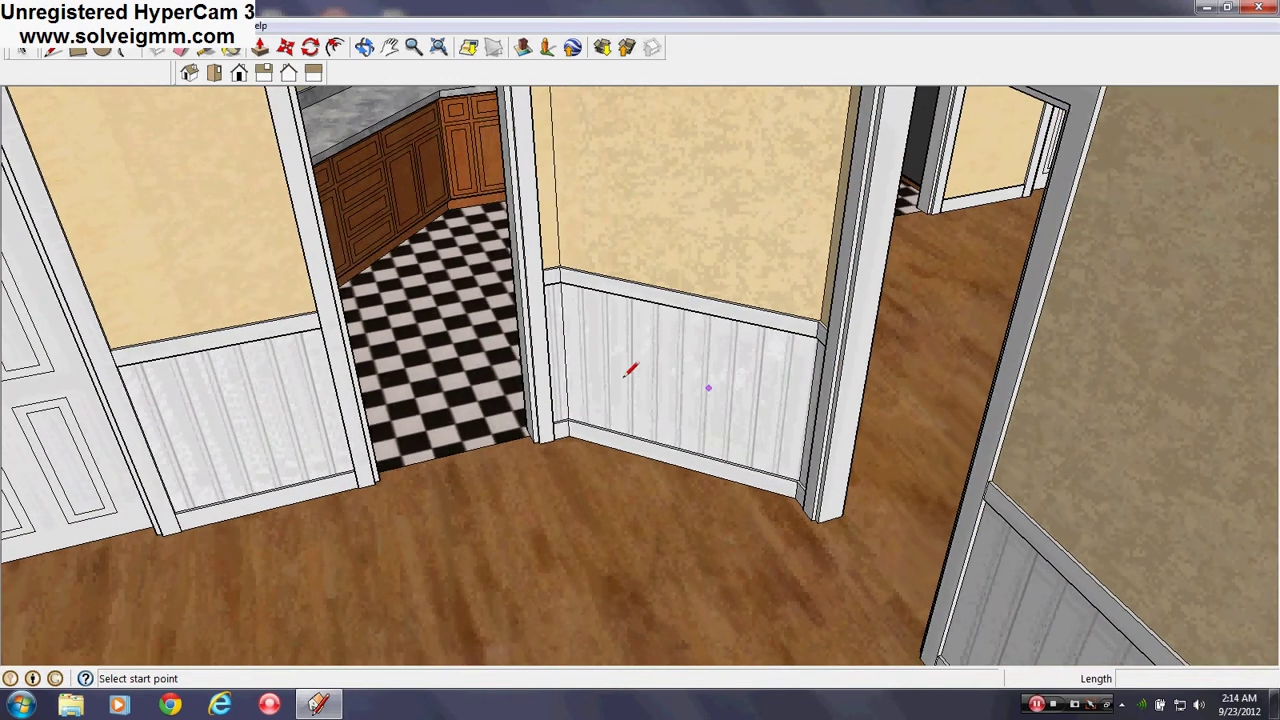
pyautogui.click(231, 47)
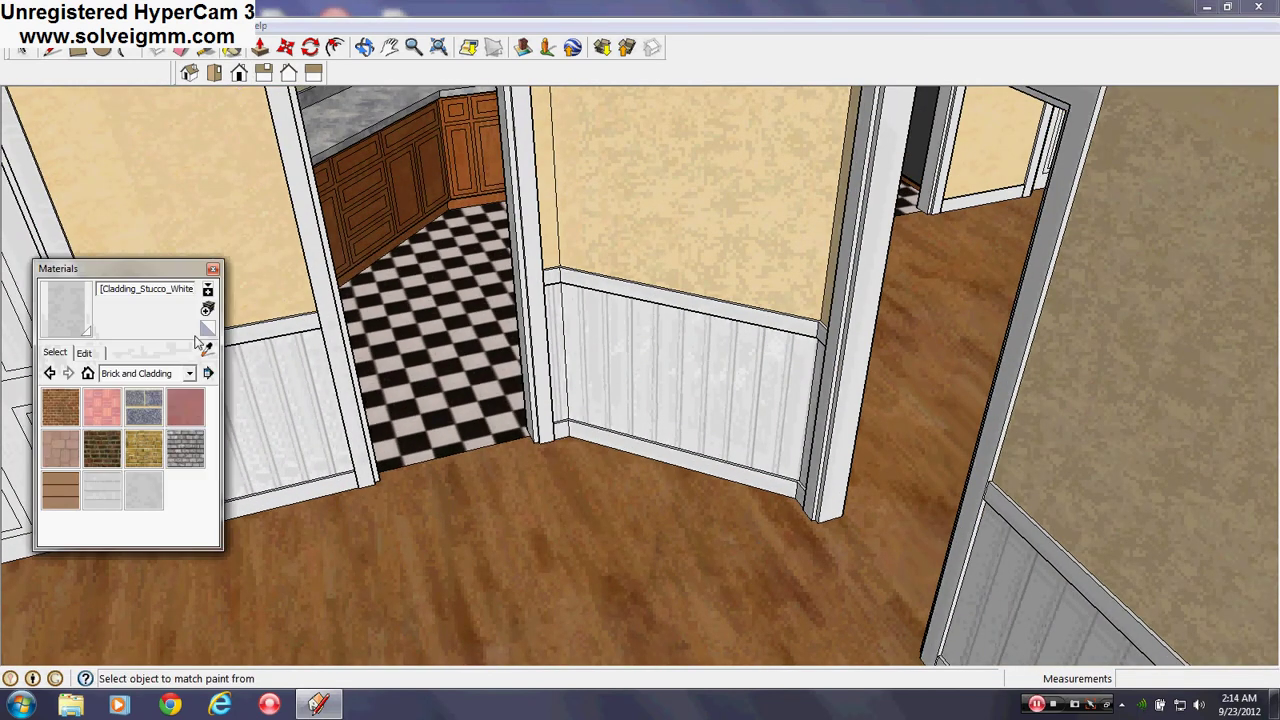
pyautogui.click(636, 344)
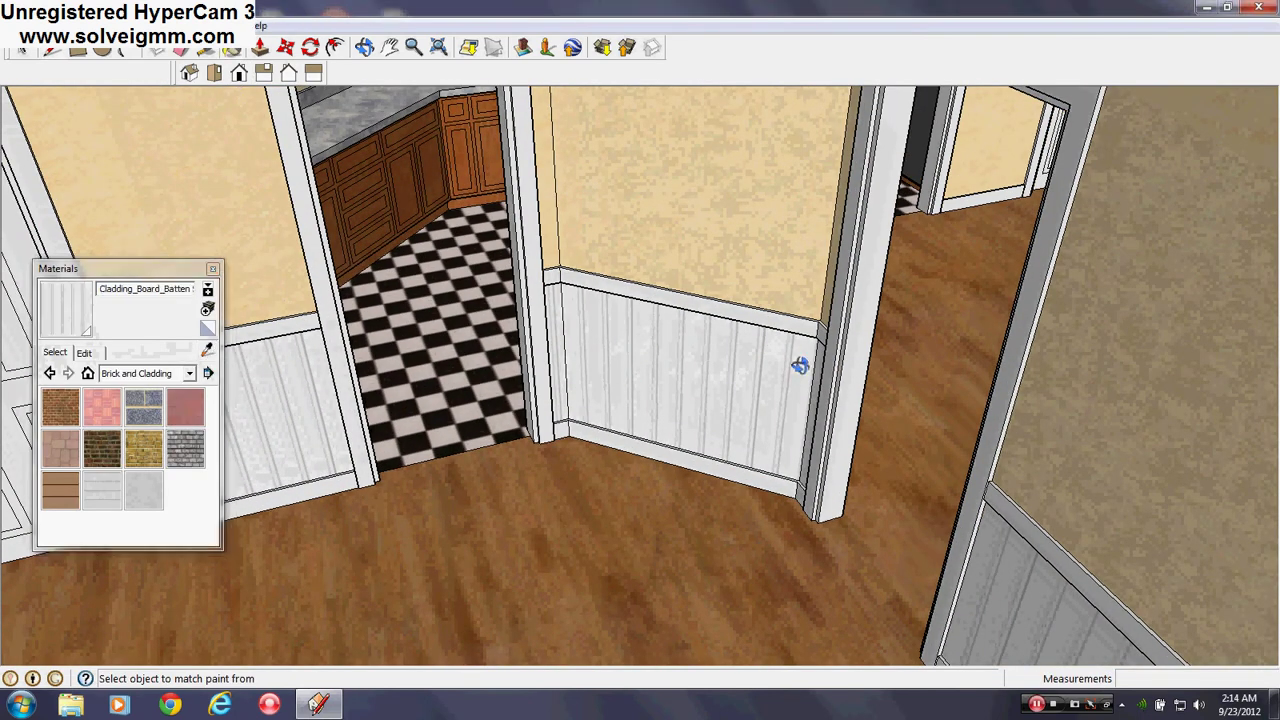
# Paint the wall areas below the chair rail on both adjoining walls with the sampled board-and-batten material, and close the material settings.
pyautogui.moveTo(763, 386); pyautogui.dragTo(1006, 371, button='middle')
pyautogui.scroll(-7, 1004, 371)
pyautogui.scroll(5, 790, 370)
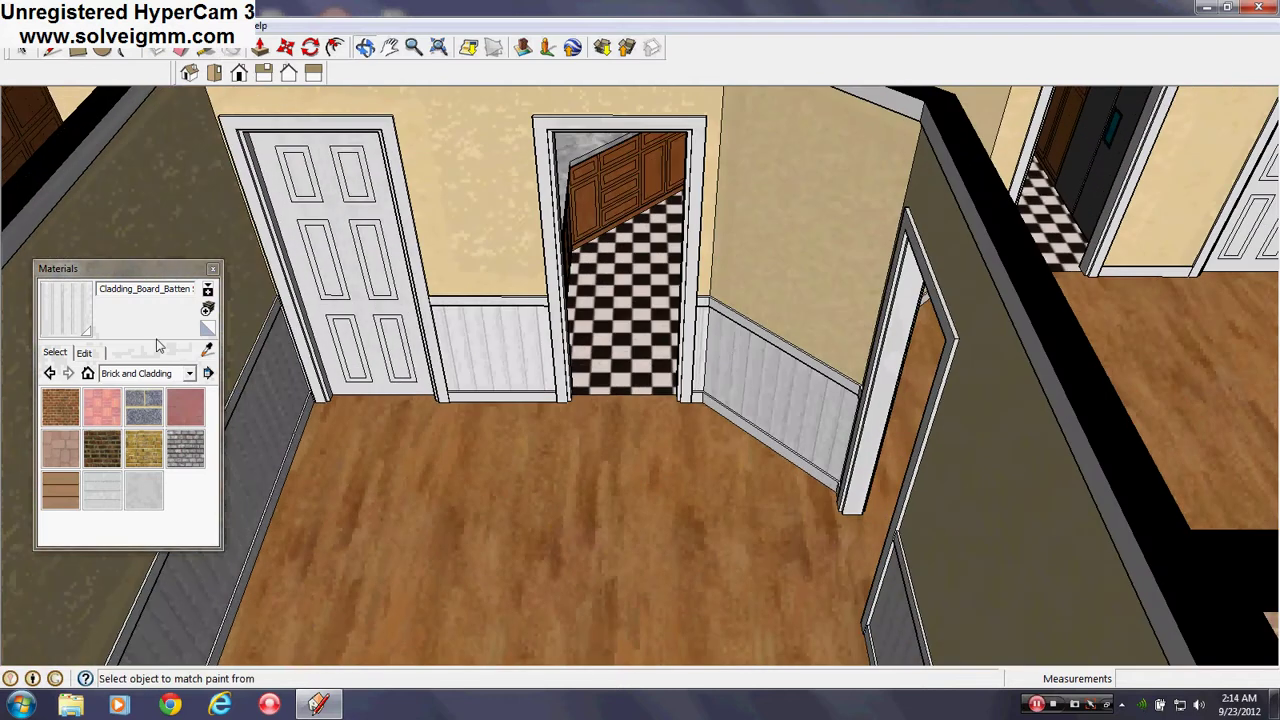
pyautogui.scroll(-6, 1165, 390)
pyautogui.scroll(-2, 1173, 420)
pyautogui.scroll(9, 723, 329)
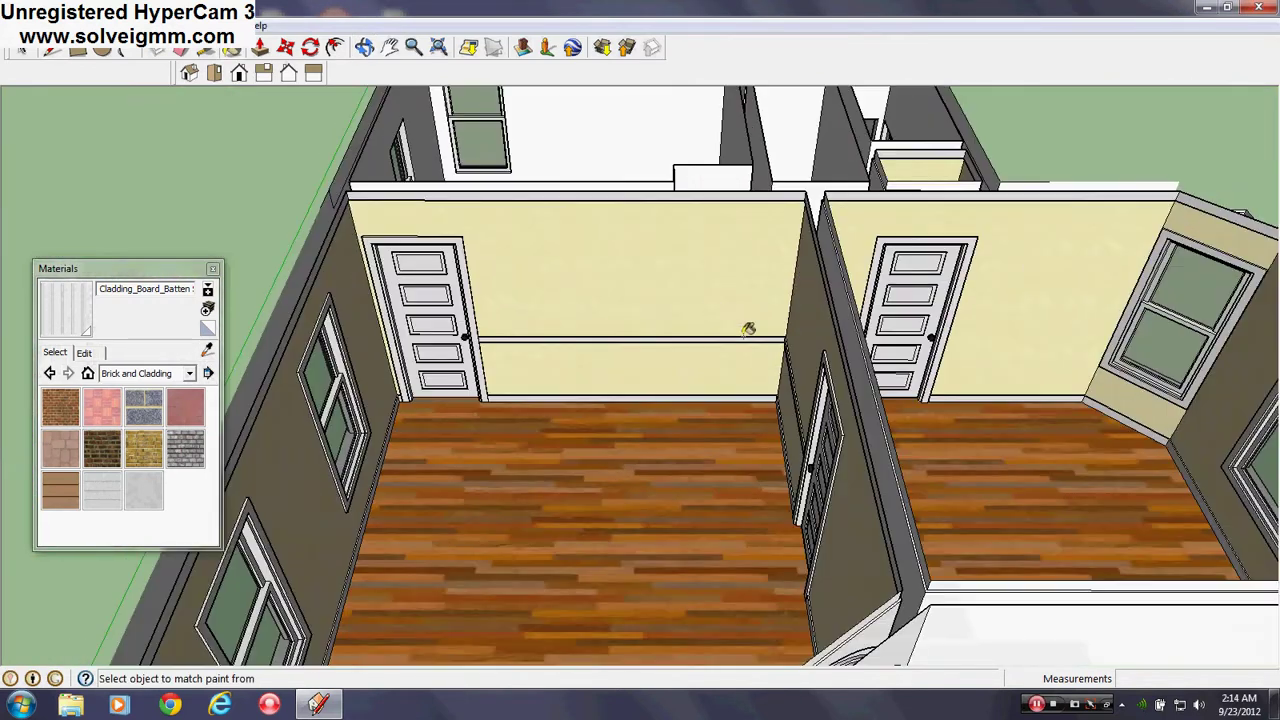
pyautogui.moveTo(780, 346); pyautogui.dragTo(974, 342, button='middle')
pyautogui.scroll(-3, 894, 351)
pyautogui.click(866, 357)
pyautogui.click(677, 357)
pyautogui.moveTo(677, 357)
pyautogui.mouseDown(button='middle')
pyautogui.moveTo(708, 348)
pyautogui.moveTo(663, 303)
pyautogui.mouseUp(button='middle')
pyautogui.scroll(-5, 594, 357)
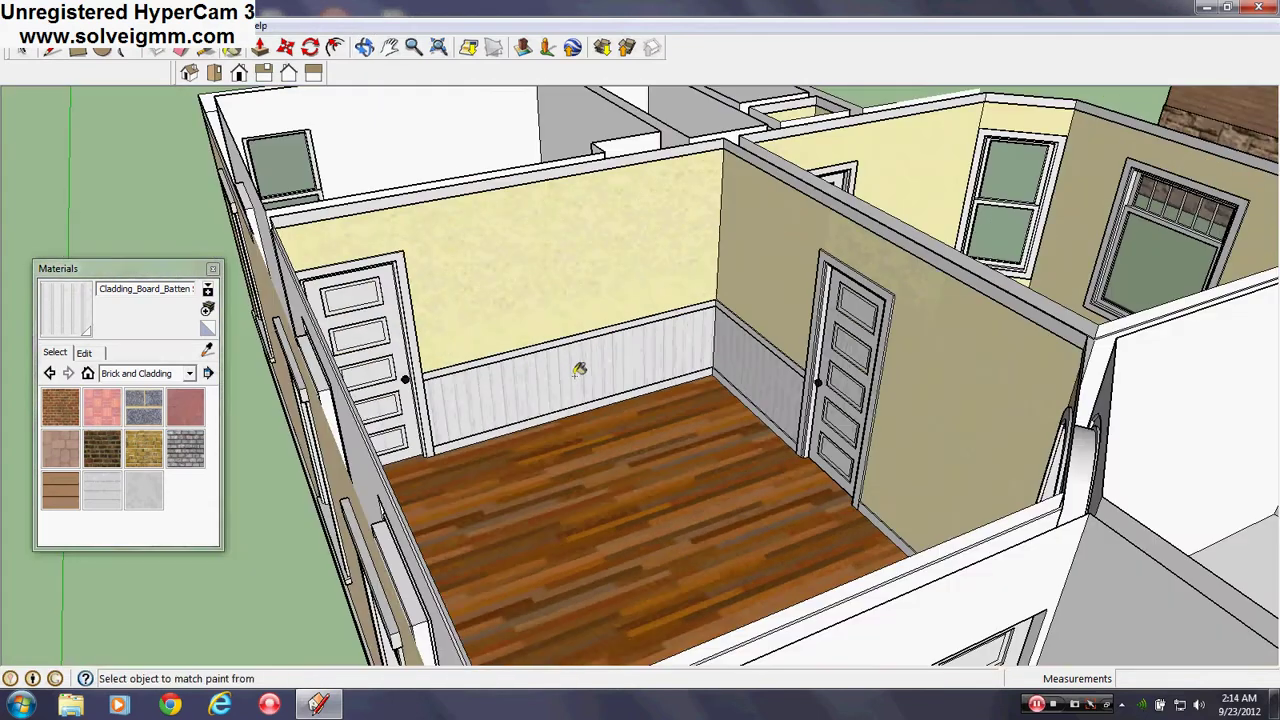
pyautogui.moveTo(517, 370); pyautogui.dragTo(757, 343, button='middle')
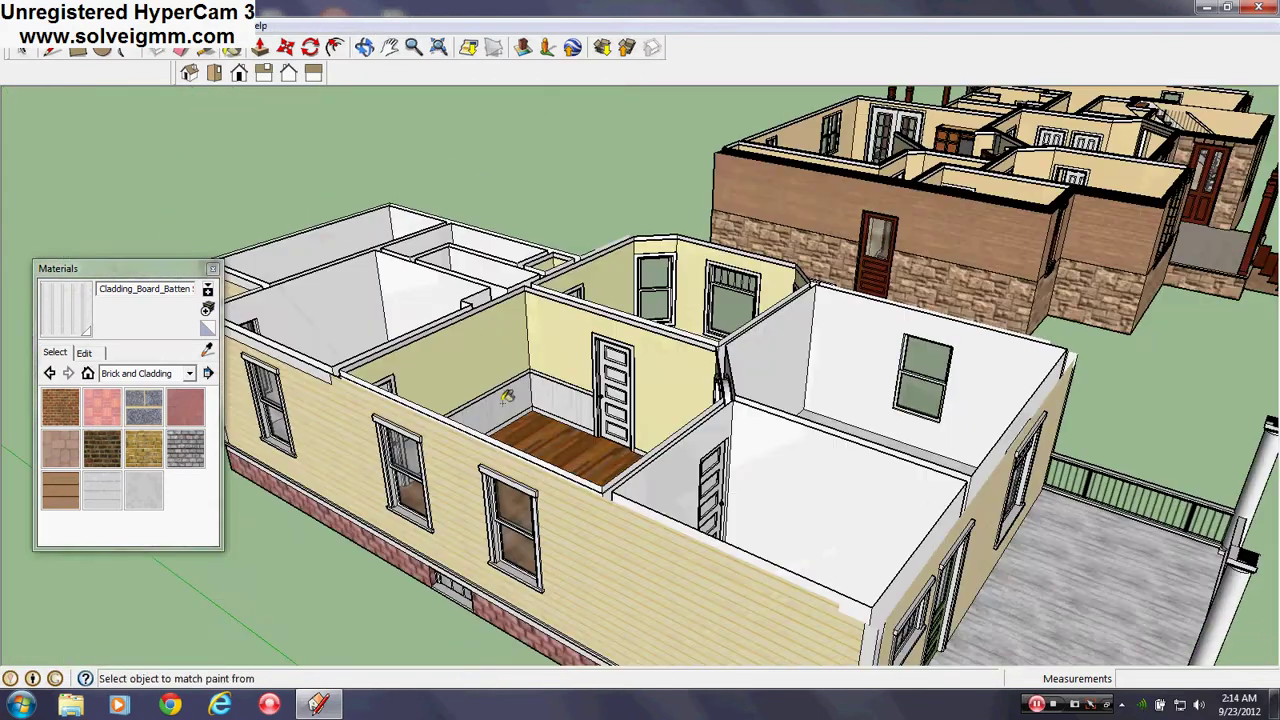
pyautogui.scroll(5, 507, 396)
pyautogui.scroll(2, 577, 386)
pyautogui.scroll(-5, 603, 386)
pyautogui.click(212, 269)
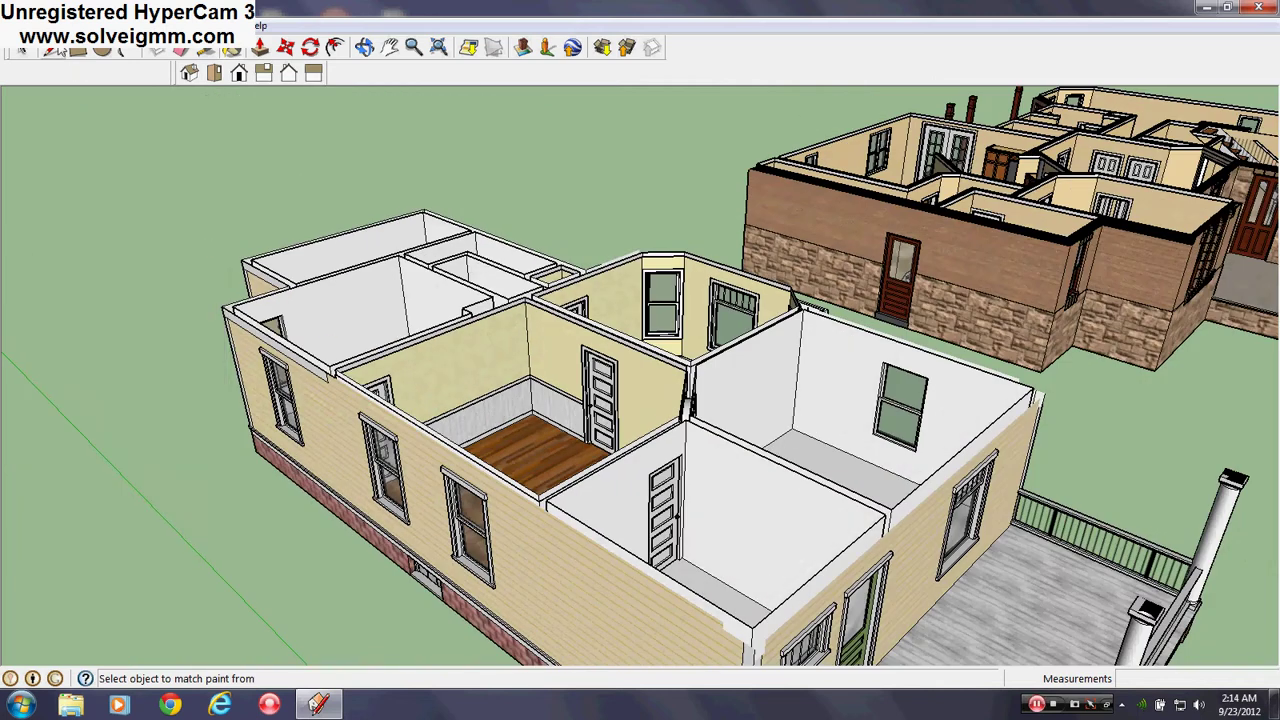
# Examine the painted wainscot room and the two houses side by side from several angles.
pyautogui.click(53, 52)
pyautogui.moveTo(588, 351); pyautogui.dragTo(535, 420, button='middle')
pyautogui.scroll(-5, 538, 418)
pyautogui.scroll(3, 540, 418)
pyautogui.moveTo(640, 400)
pyautogui.mouseDown(button='middle')
pyautogui.moveTo(503, 382)
pyautogui.moveTo(845, 370)
pyautogui.mouseUp(button='middle')
pyautogui.scroll(-3, 505, 380)
pyautogui.scroll(2, 528, 386)
pyautogui.moveTo(490, 400); pyautogui.dragTo(704, 334, button='middle')
pyautogui.scroll(2, 762, 299)
pyautogui.moveTo(762, 299)
pyautogui.mouseDown(button='middle')
pyautogui.moveTo(783, 268)
pyautogui.moveTo(773, 275)
pyautogui.mouseUp(button='middle')
pyautogui.click(212, 25)
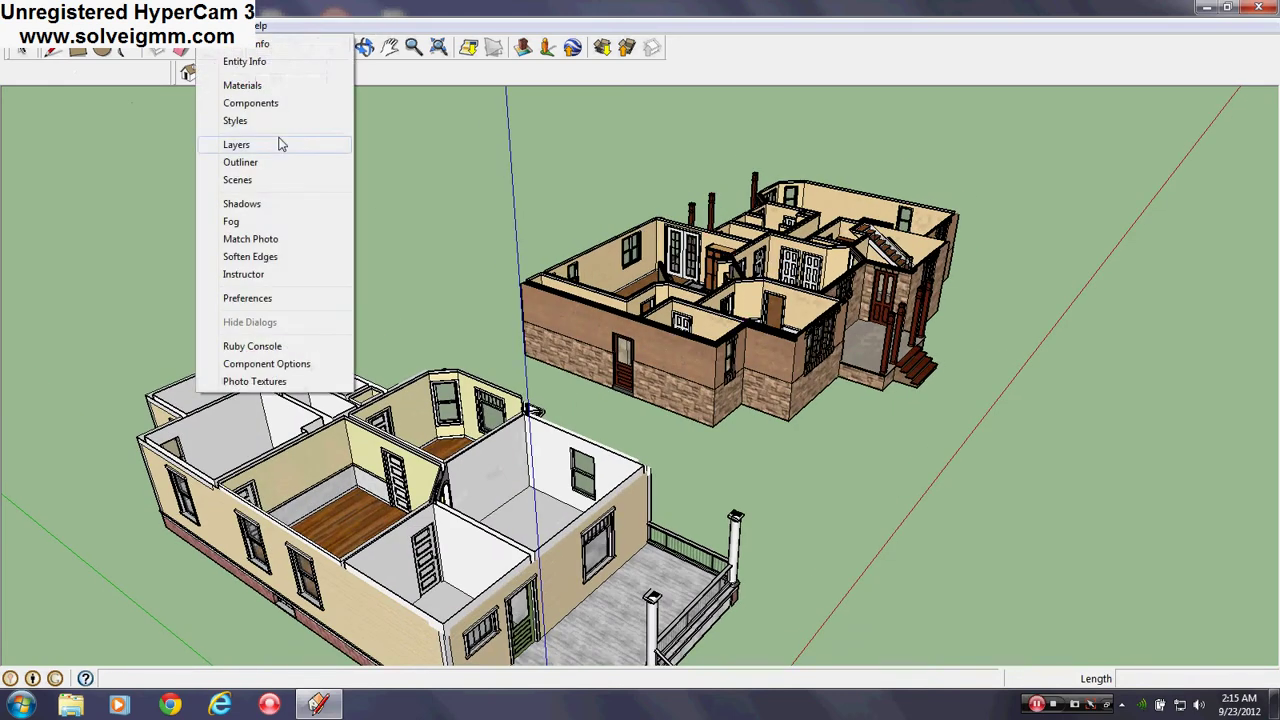
pyautogui.click(243, 143)
pyautogui.click(199, 88)
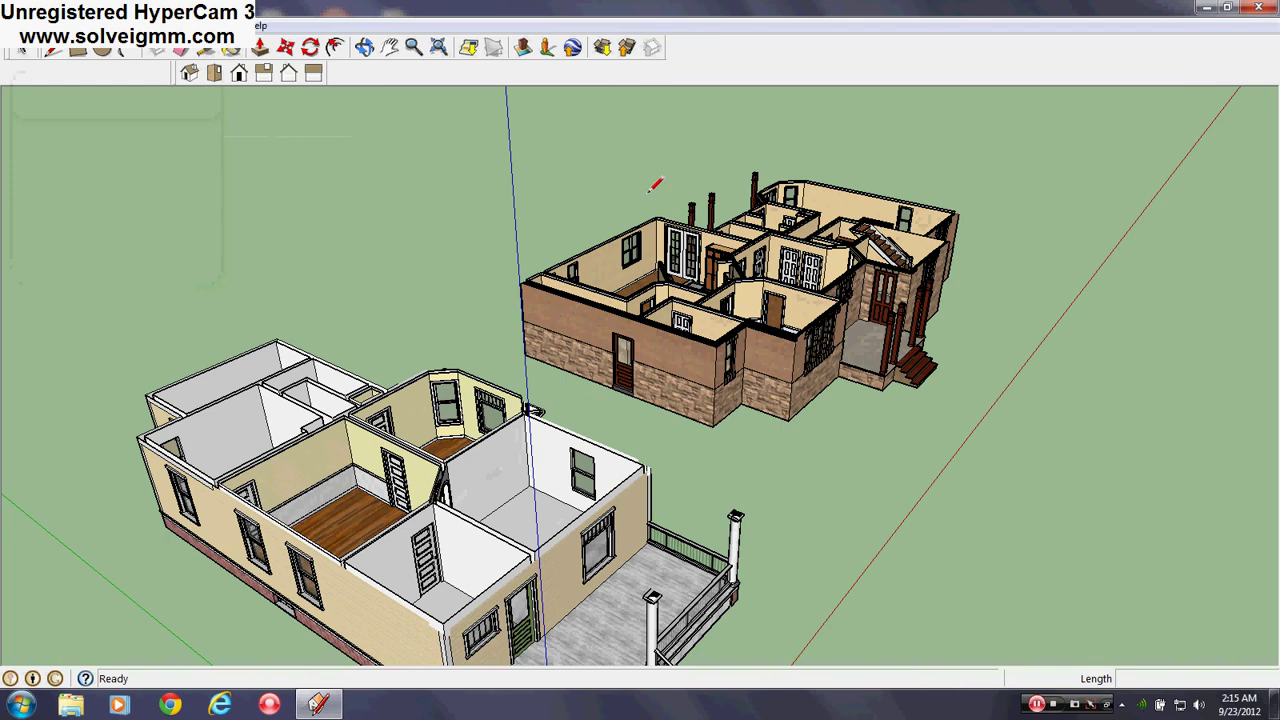
# Delete the imported House component and all its instances from the model's component list.
pyautogui.click(212, 25)
pyautogui.click(249, 106)
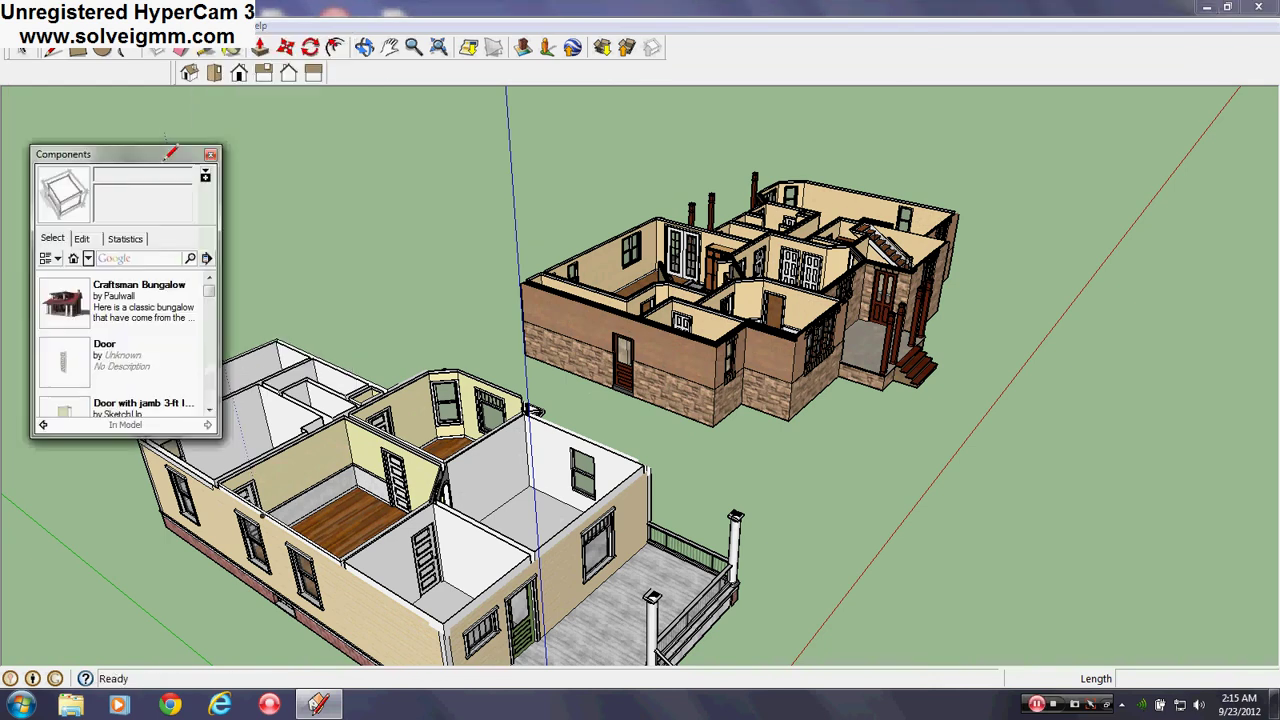
pyautogui.moveTo(208, 290); pyautogui.dragTo(186, 345)
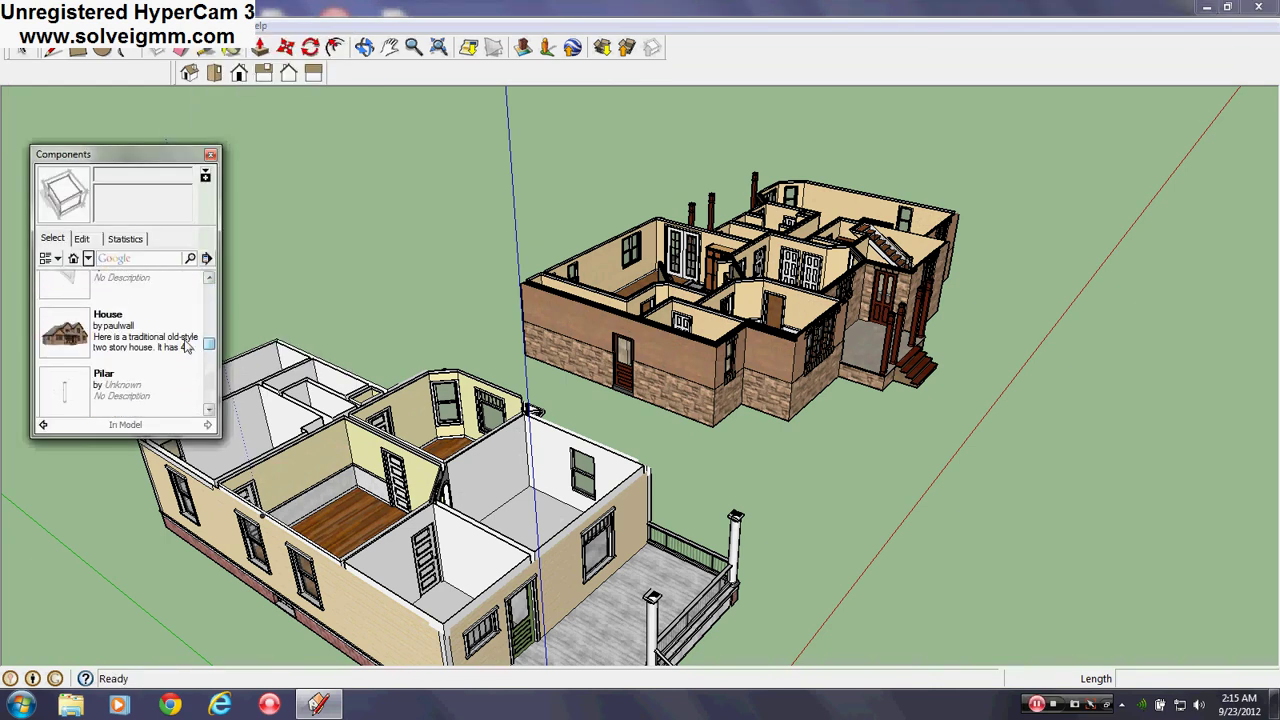
pyautogui.rightClick(66, 336)
pyautogui.click(114, 361)
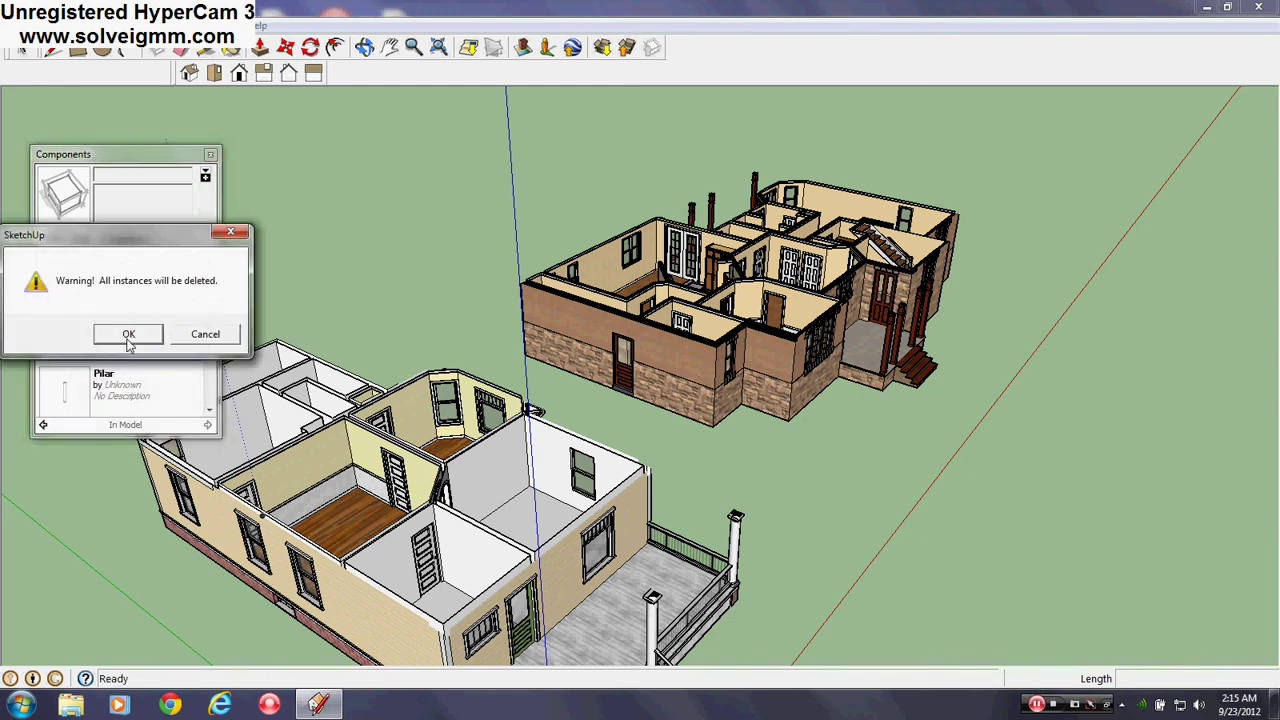
pyautogui.click(129, 336)
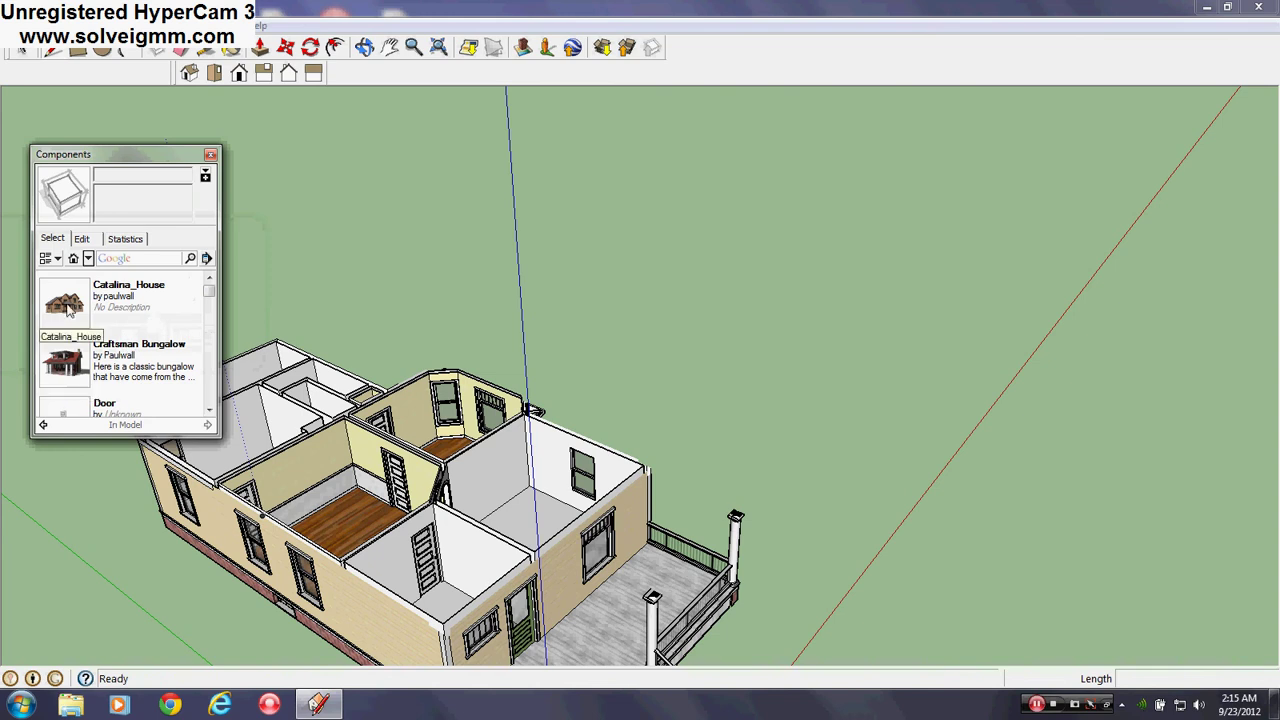
# Delete the Catalina_House and Craftsman Bungalow components from the model and close the component list.
pyautogui.rightClick(78, 302)
pyautogui.click(94, 327)
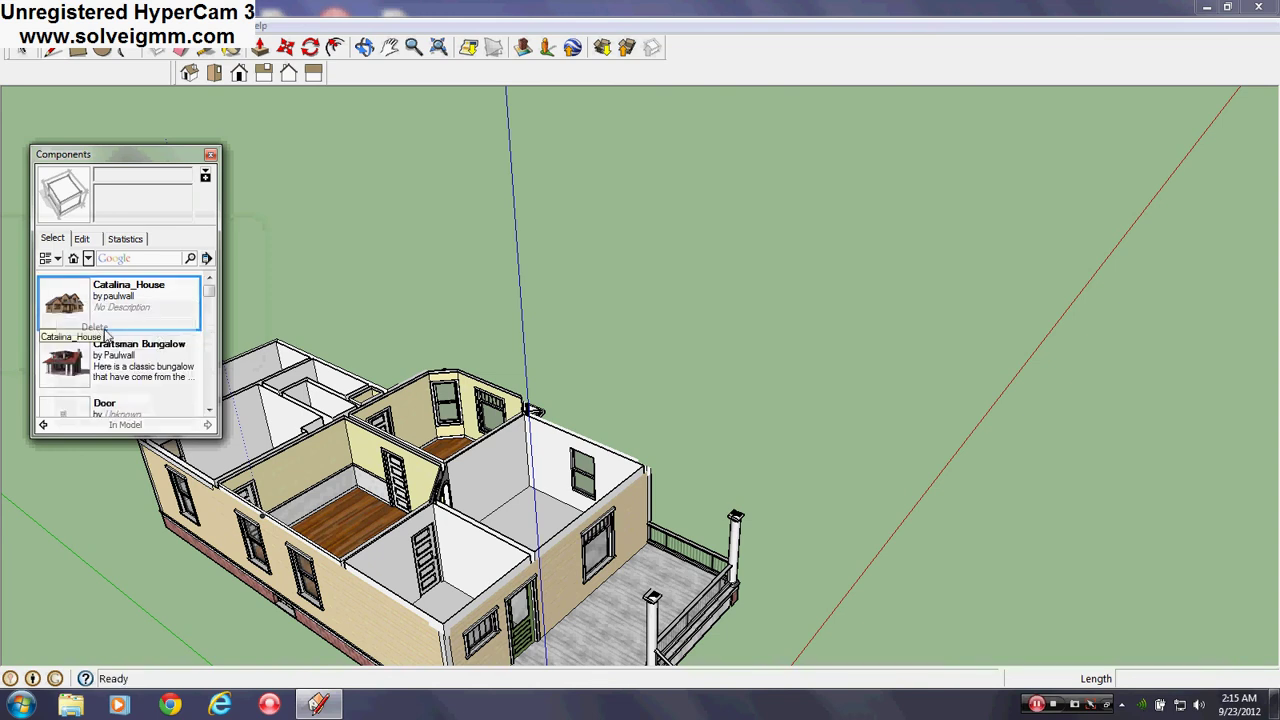
pyautogui.rightClick(86, 308)
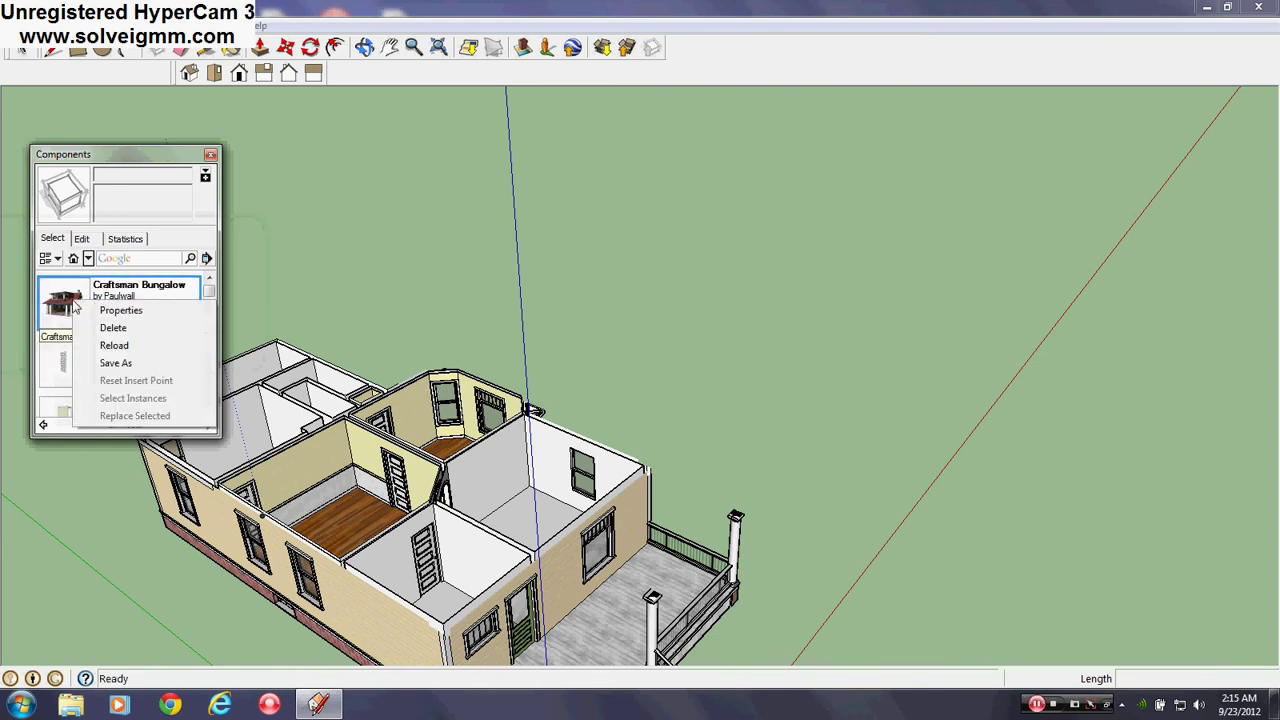
pyautogui.click(112, 329)
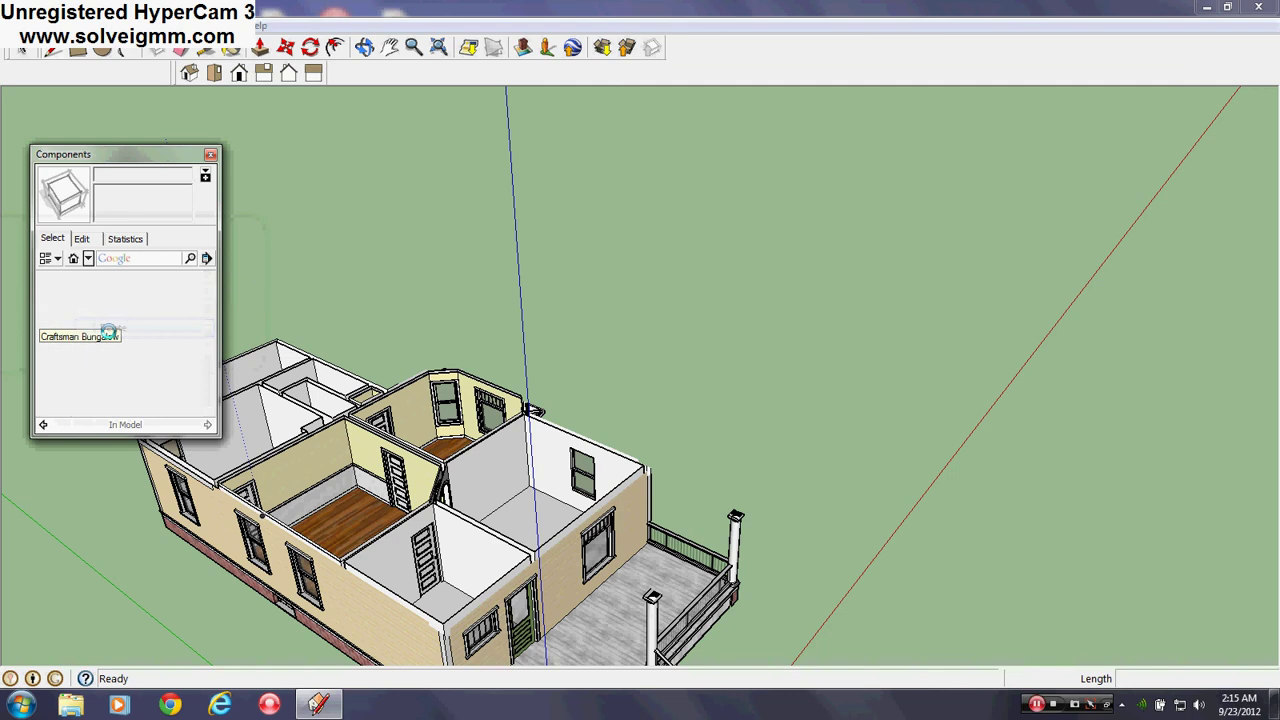
pyautogui.click(212, 156)
# Examine the room with the wainscot up close and the whole house from several sides.
pyautogui.moveTo(400, 471); pyautogui.dragTo(118, 516, button='middle')
pyautogui.scroll(4, 567, 272)
pyautogui.moveTo(500, 351); pyautogui.dragTo(1064, 456, button='middle')
pyautogui.scroll(3, 894, 510)
pyautogui.scroll(3, 890, 521)
pyautogui.moveTo(890, 521); pyautogui.dragTo(688, 506, button='middle')
pyautogui.scroll(3, 505, 440)
pyautogui.moveTo(530, 465); pyautogui.dragTo(669, 508, button='middle')
pyautogui.scroll(2, 667, 511)
pyautogui.scroll(-4, 660, 500)
pyautogui.moveTo(566, 306); pyautogui.dragTo(580, 418, button='middle')
pyautogui.scroll(-8, 523, 366)
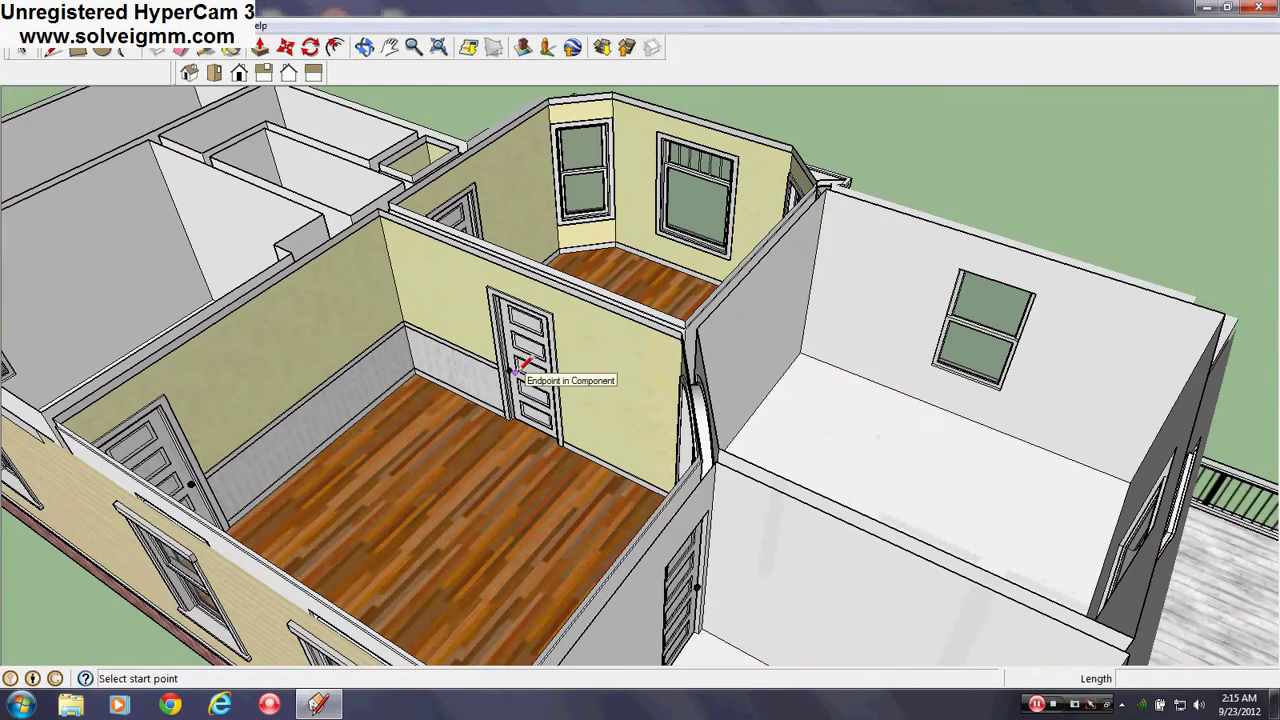
pyautogui.scroll(-2, 651, 313)
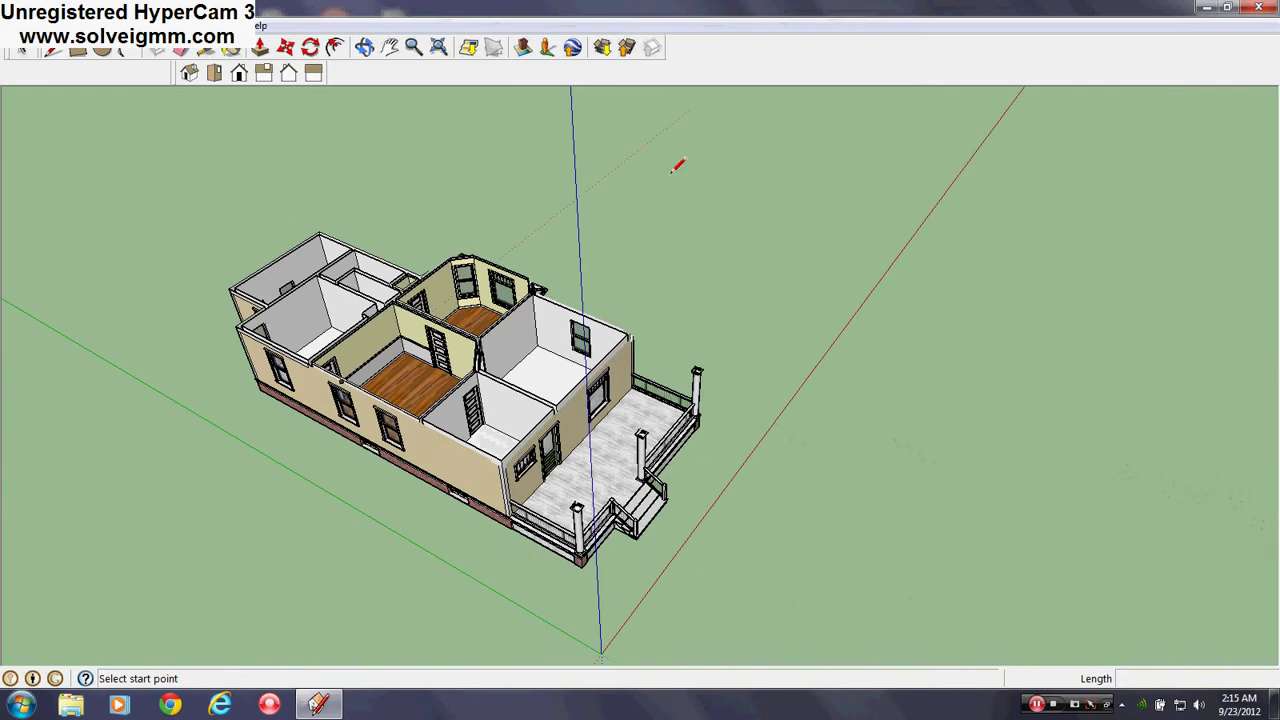
pyautogui.moveTo(612, 382); pyautogui.dragTo(957, 328, button='middle')
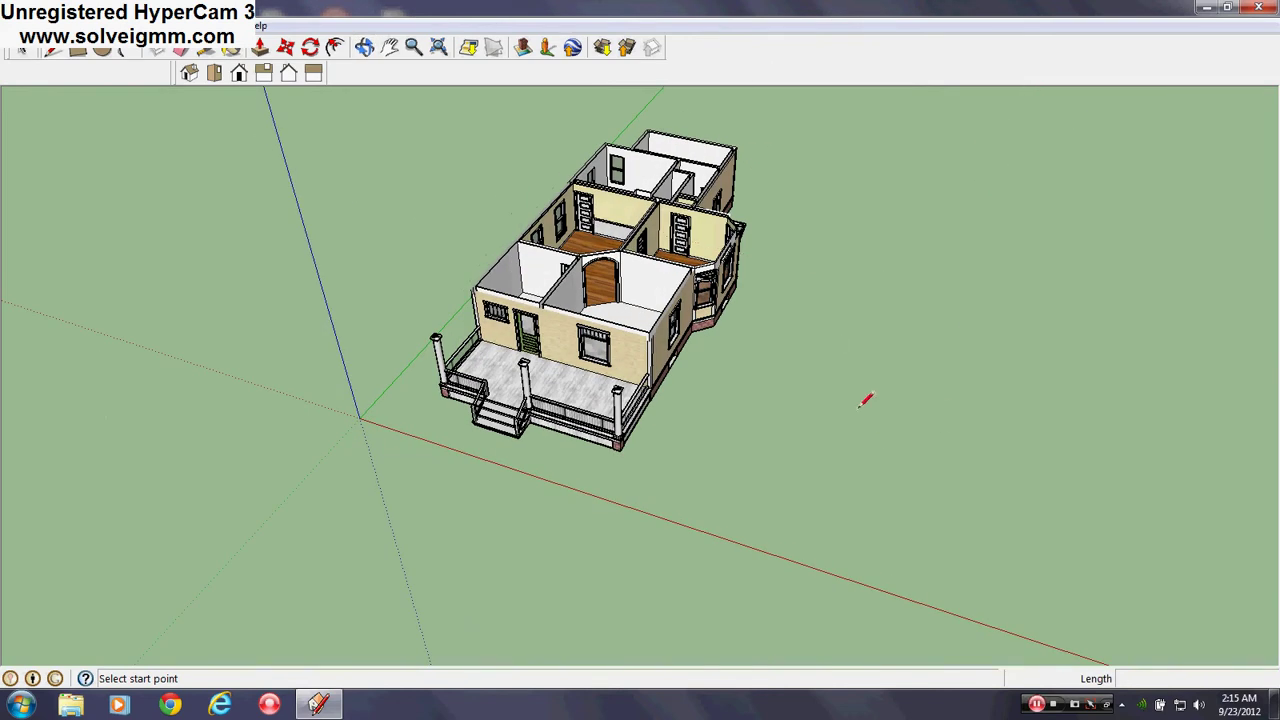
# Copy the top face of the baseboard between the door and the arched opening straight up about 2' 7" with the Move tool.
pyautogui.scroll(10, 787, 293)
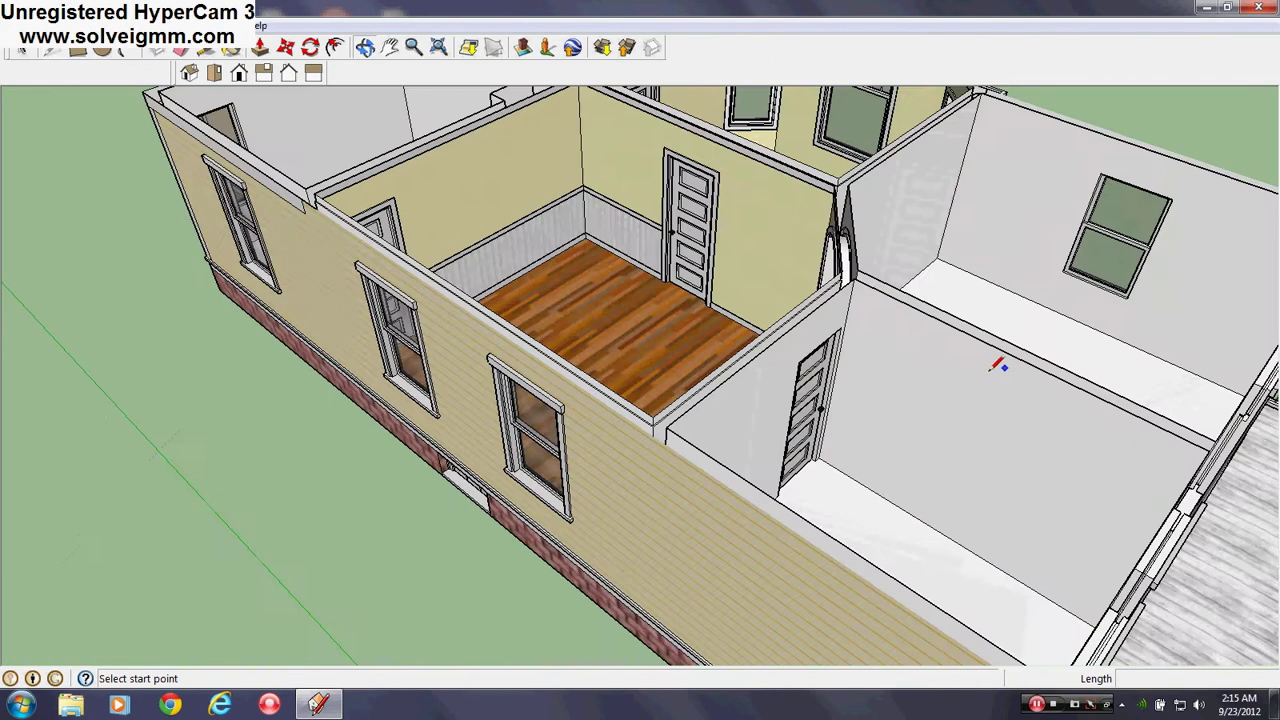
pyautogui.scroll(10, 695, 248)
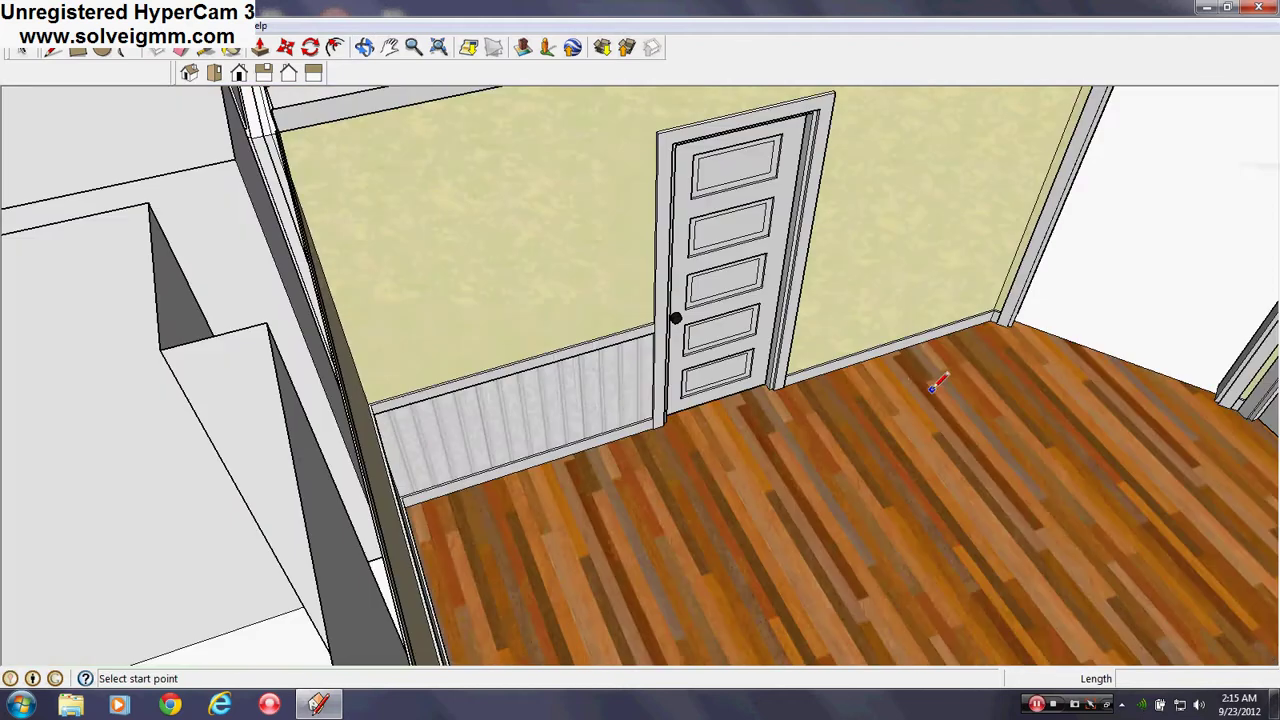
pyautogui.scroll(5, 614, 423)
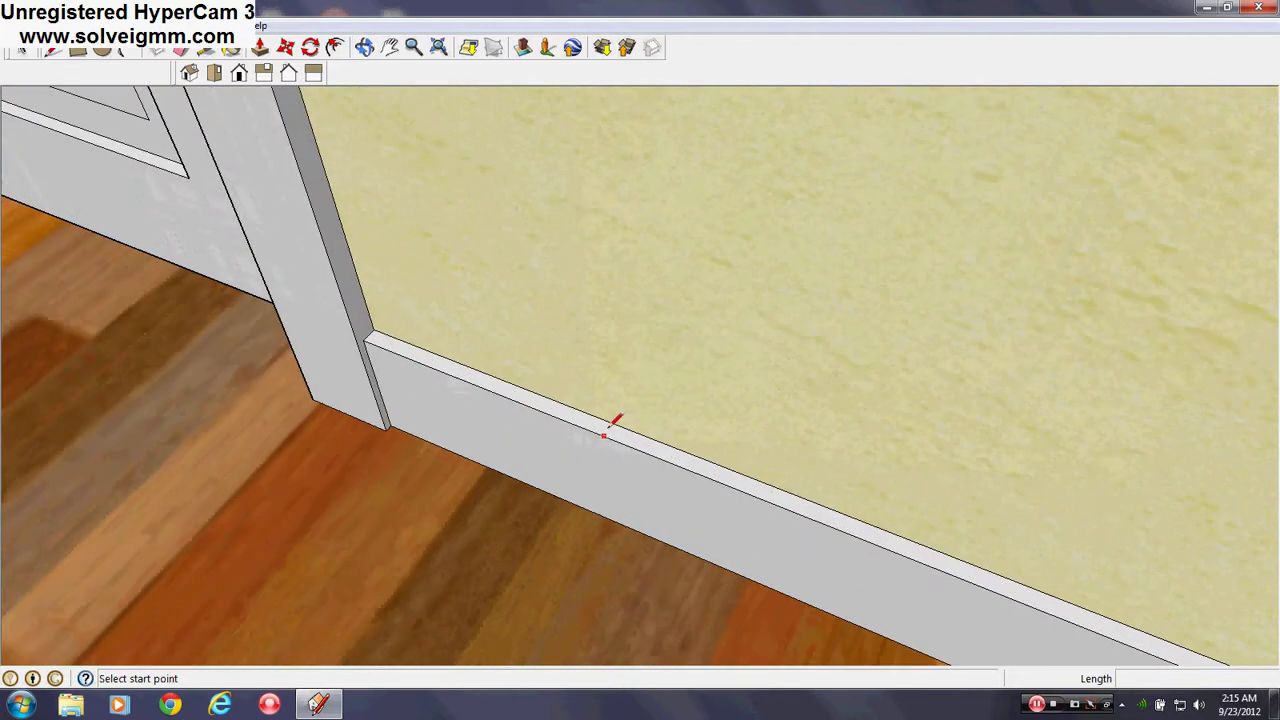
pyautogui.rightClick(606, 432)
pyautogui.press('Escape')
pyautogui.scroll(2, 622, 522)
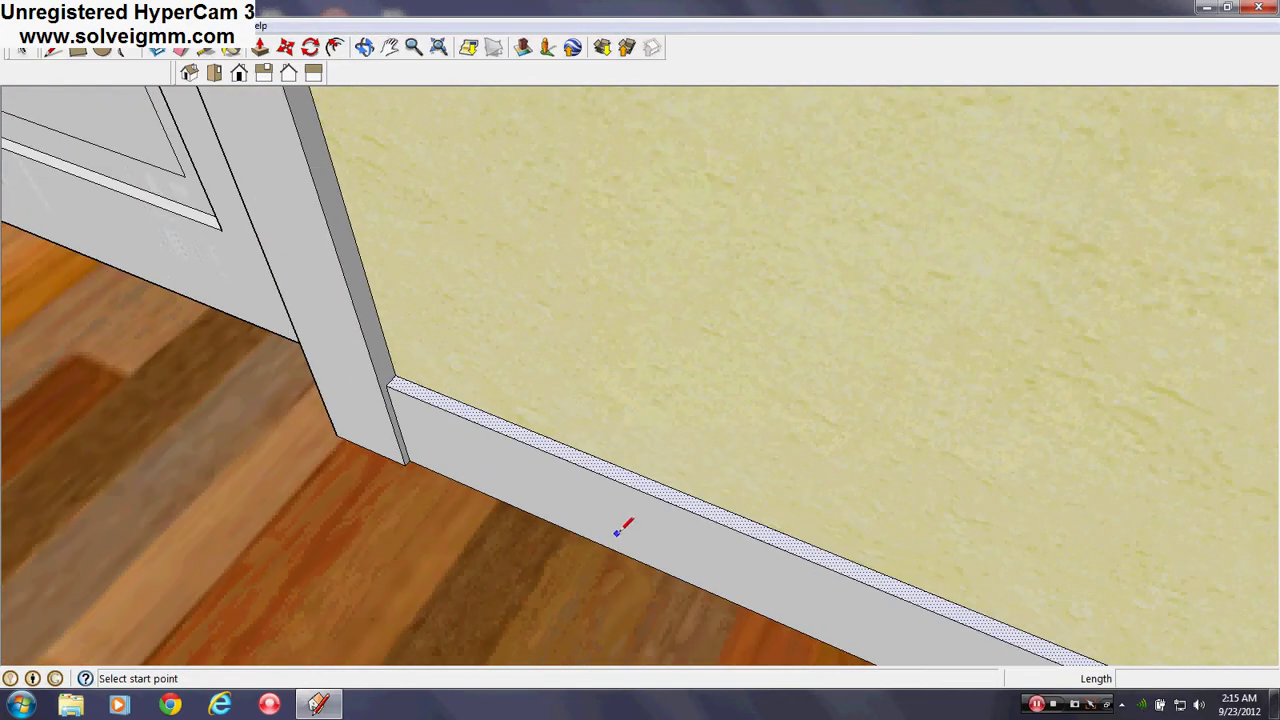
pyautogui.click(286, 48)
pyautogui.scroll(1, 590, 460)
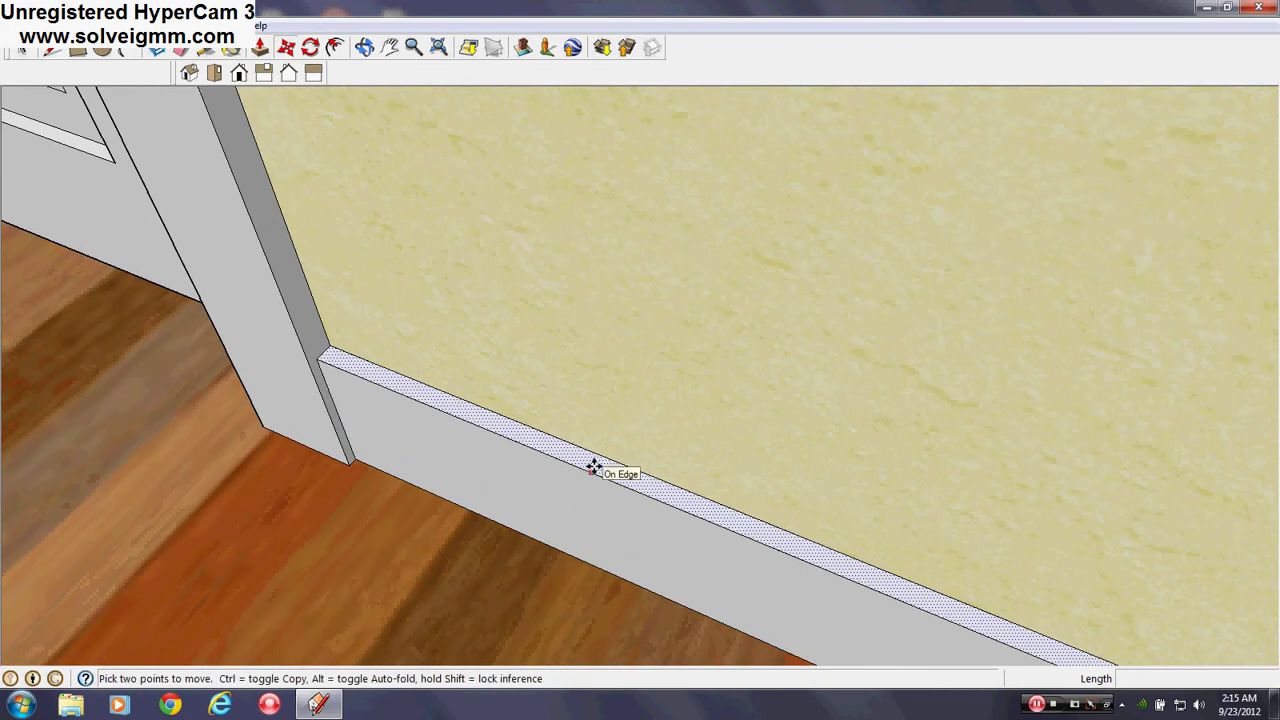
pyautogui.click(596, 463)
pyautogui.scroll(-5, 612, 498)
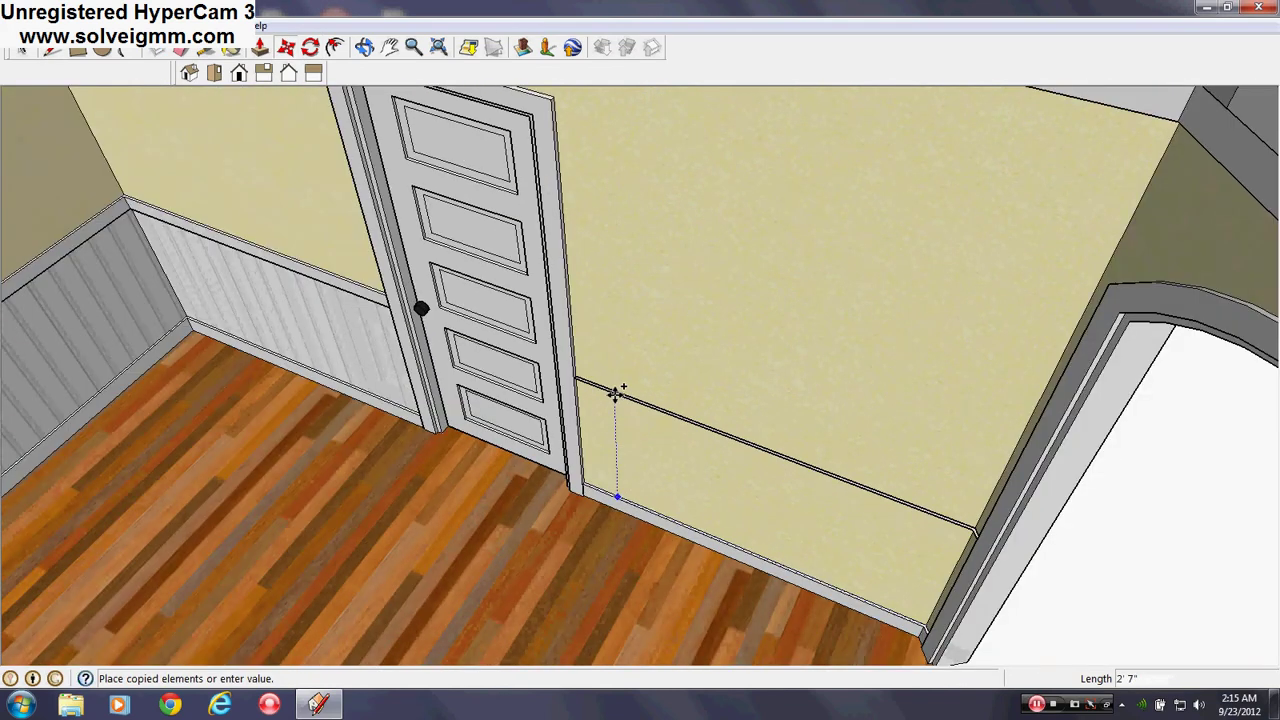
pyautogui.click(616, 393)
# Copy the top face of the baseboard on the narrow wall between the arched opening and the second door straight up 2' 7".
pyautogui.scroll(-5, 616, 393)
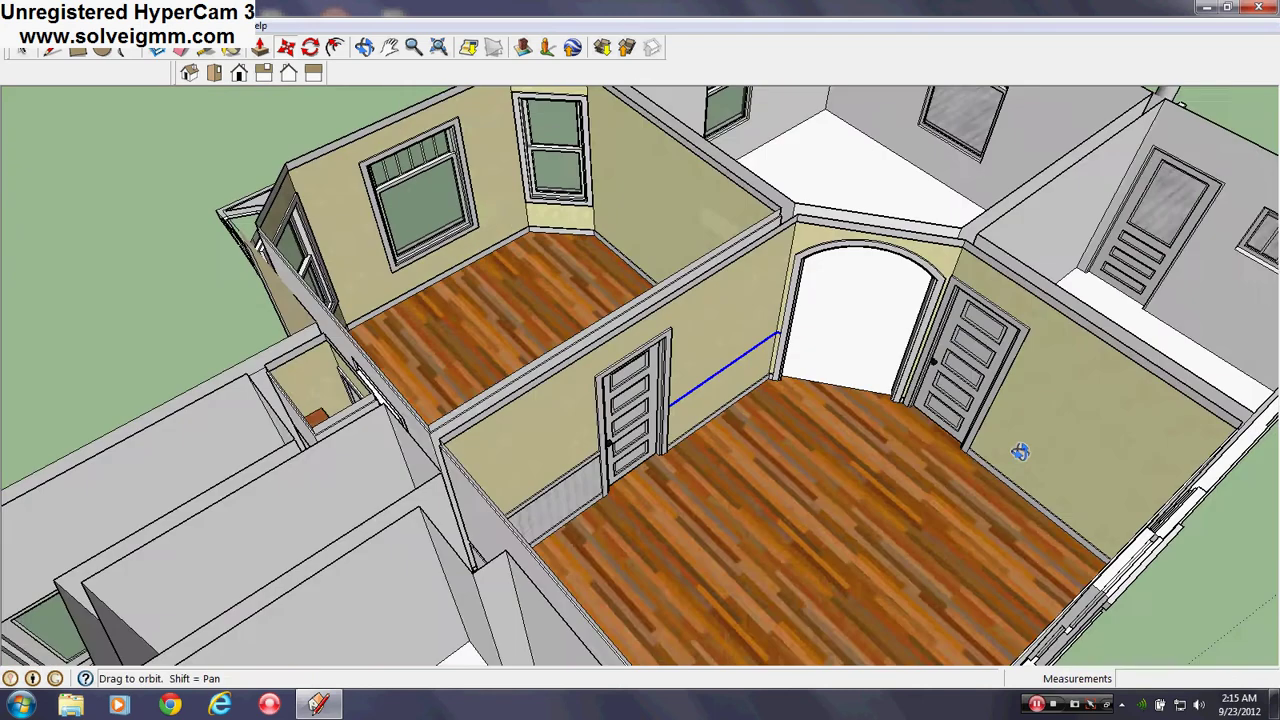
pyautogui.scroll(8, 1051, 446)
pyautogui.scroll(5, 777, 377)
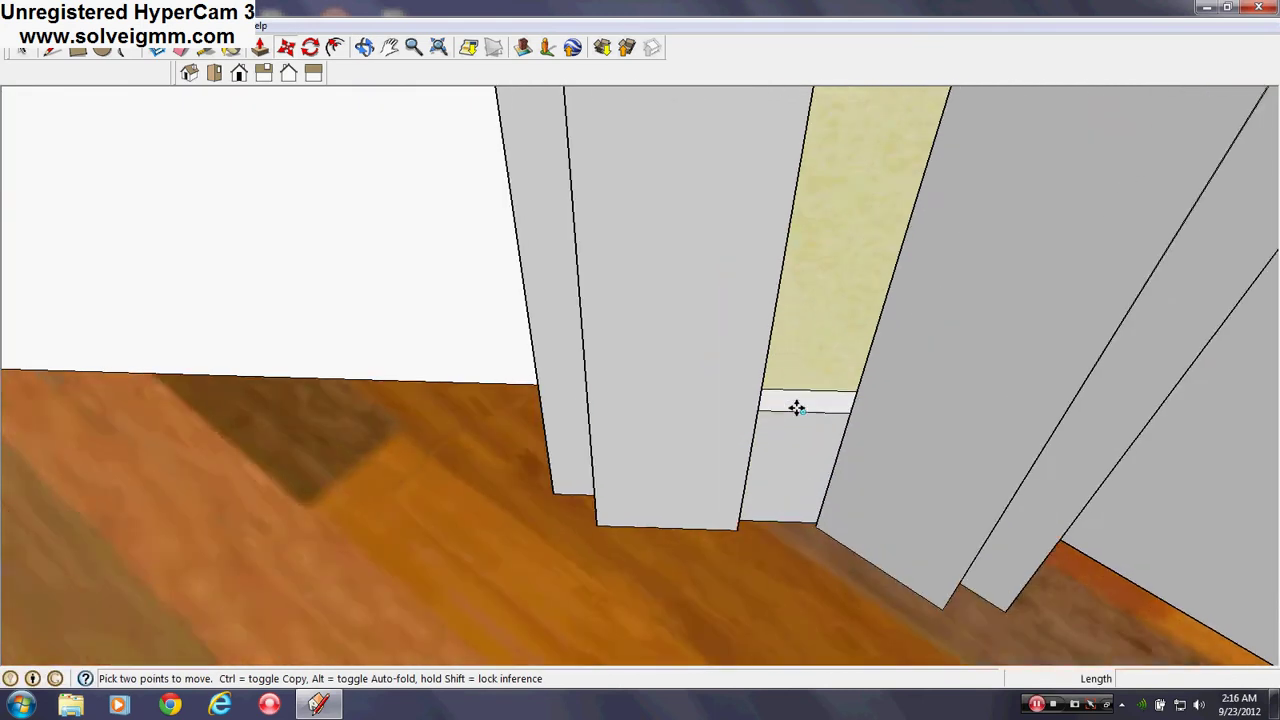
pyautogui.rightClick(798, 400)
pyautogui.press('Escape')
pyautogui.click(798, 401)
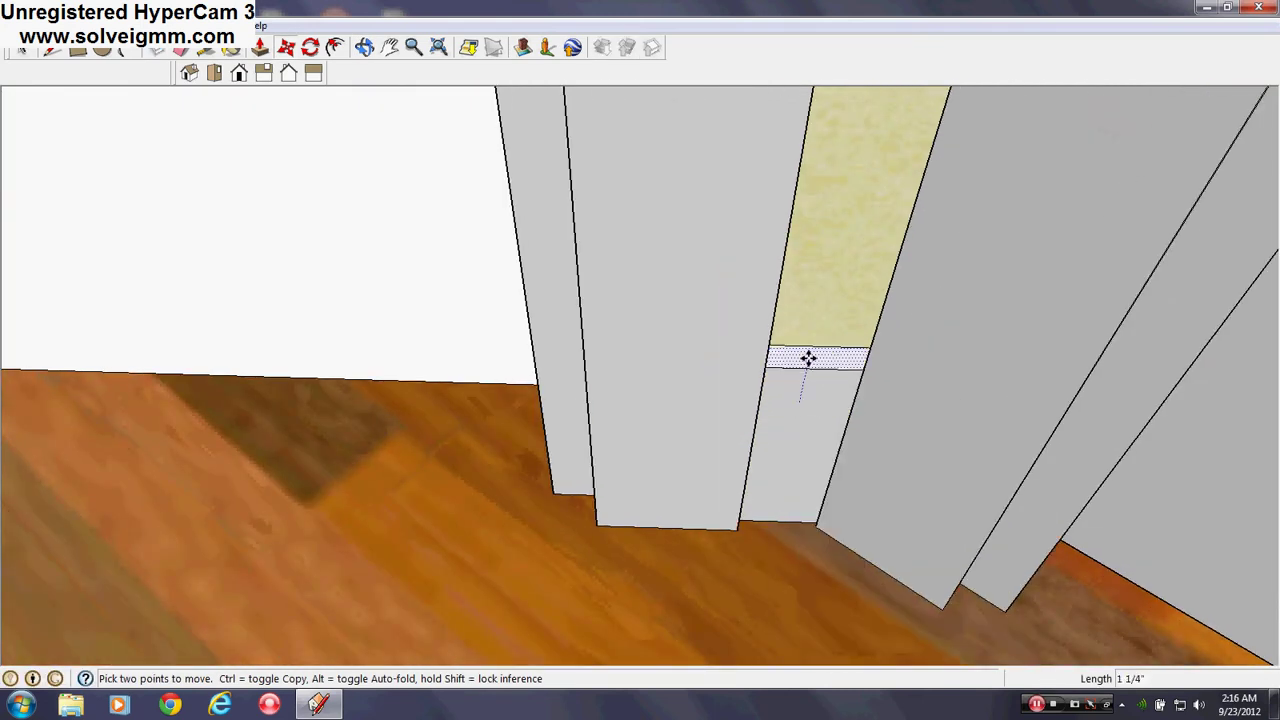
pyautogui.press('Escape')
pyautogui.press('ctrl')
pyautogui.click(812, 400)
pyautogui.scroll(-6, 776, 480)
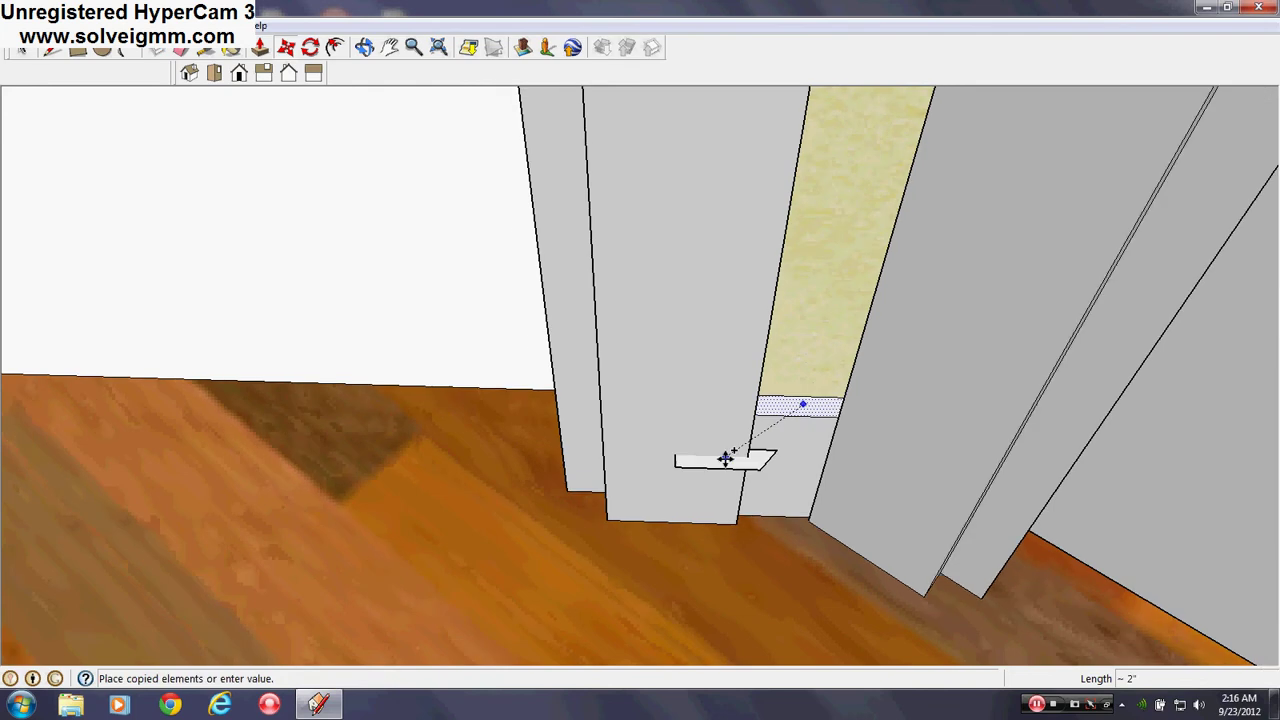
pyautogui.scroll(3, 789, 390)
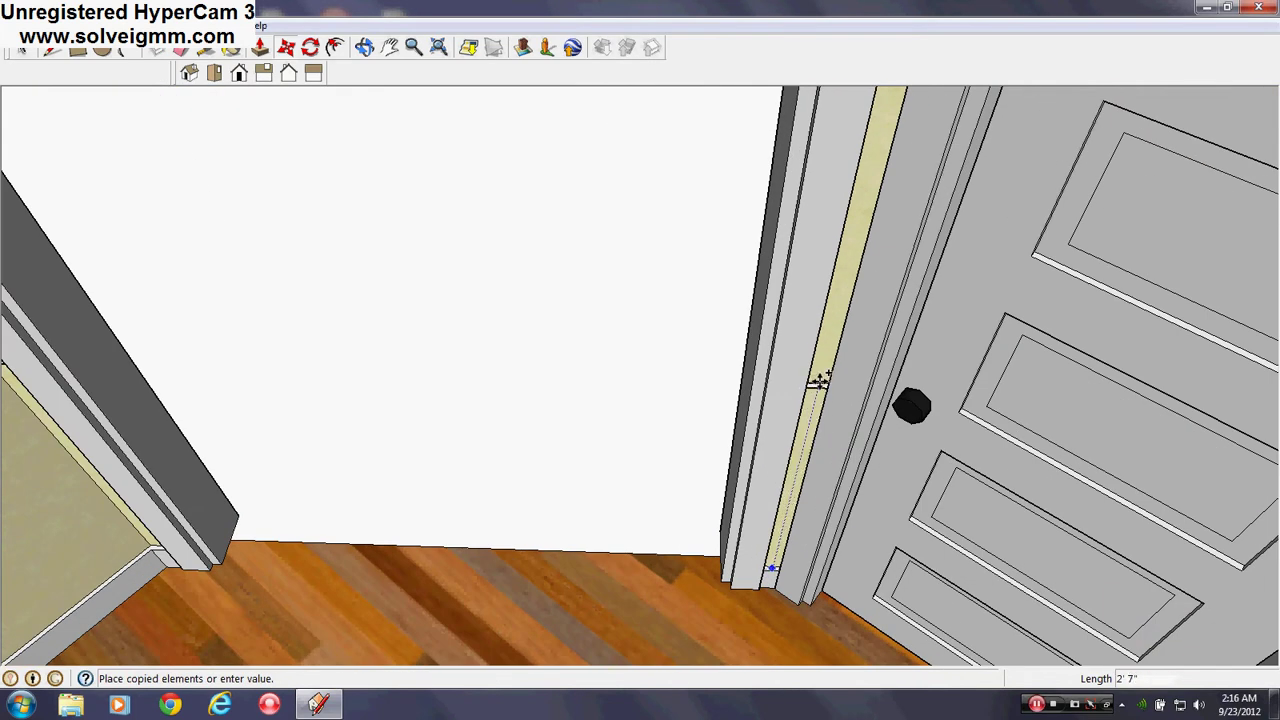
pyautogui.click(819, 383)
pyautogui.scroll(-6, 471, 348)
pyautogui.scroll(10, 809, 590)
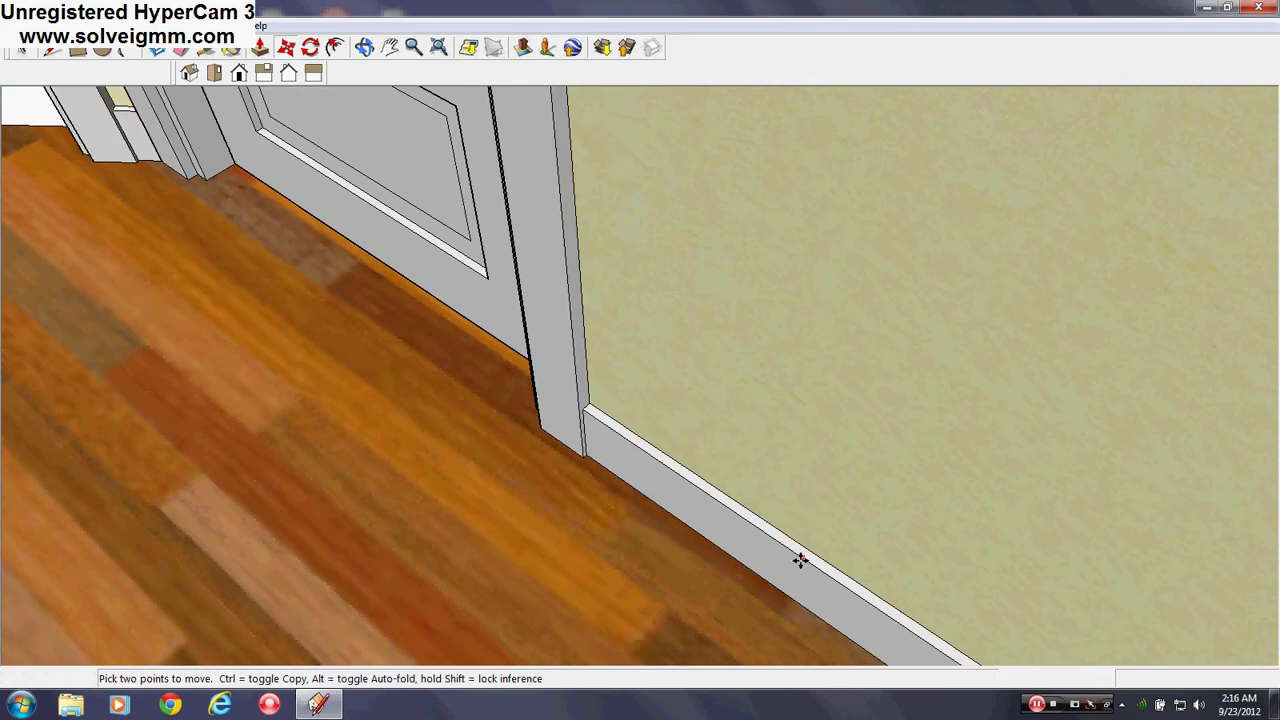
pyautogui.scroll(2, 800, 545)
pyautogui.rightClick(797, 543)
pyautogui.click(794, 549)
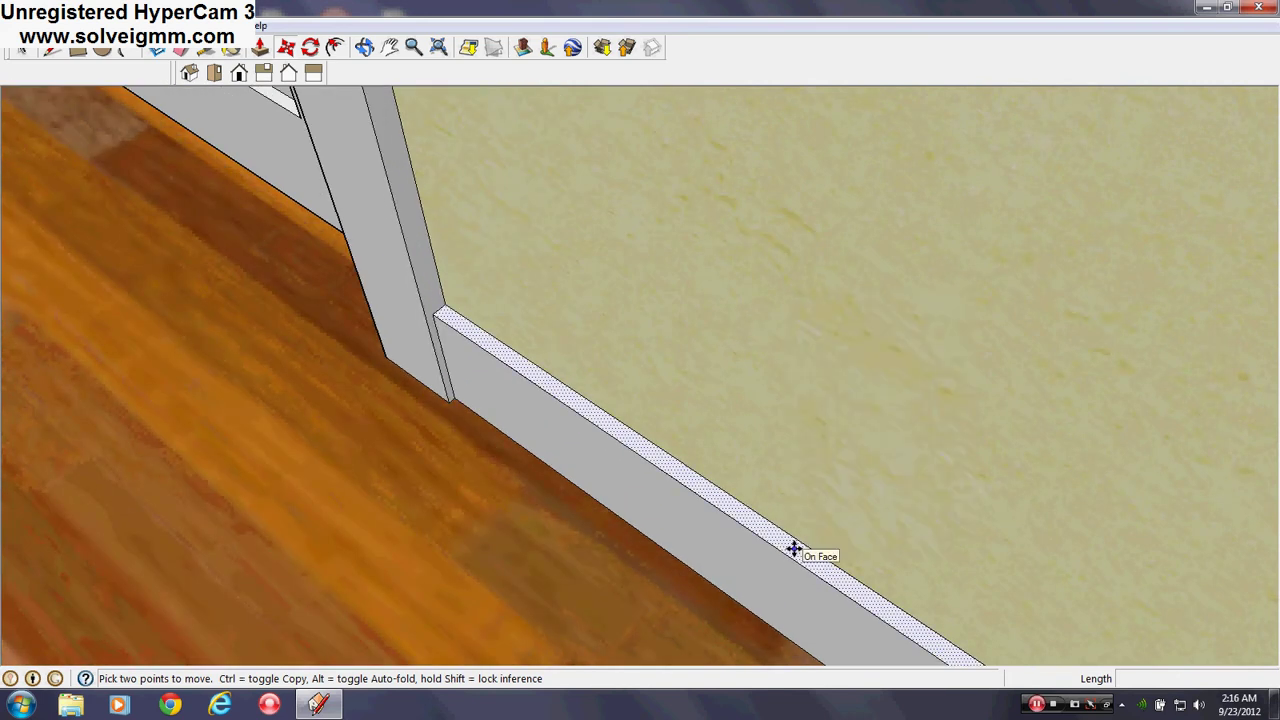
pyautogui.click(793, 548)
pyautogui.scroll(-8, 731, 451)
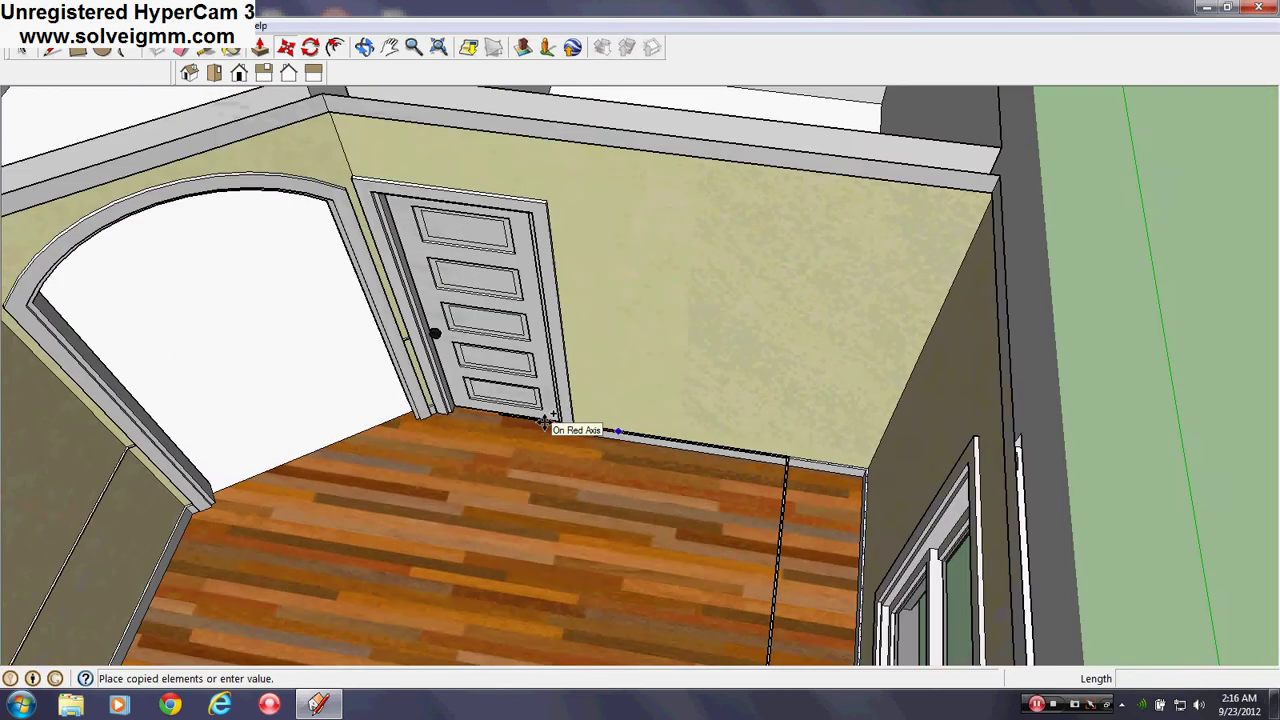
pyautogui.scroll(-4, 544, 422)
pyautogui.moveTo(546, 421); pyautogui.dragTo(831, 278, button='middle')
pyautogui.scroll(-1, 826, 282)
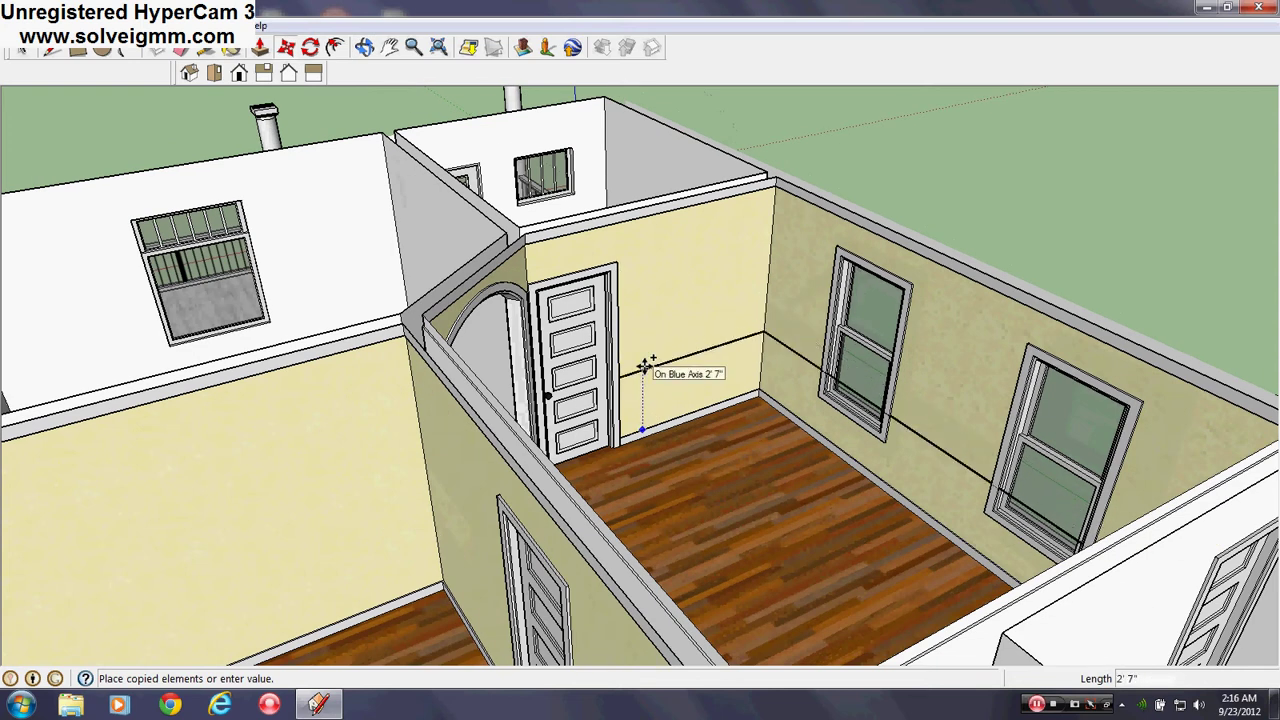
pyautogui.press('Escape')
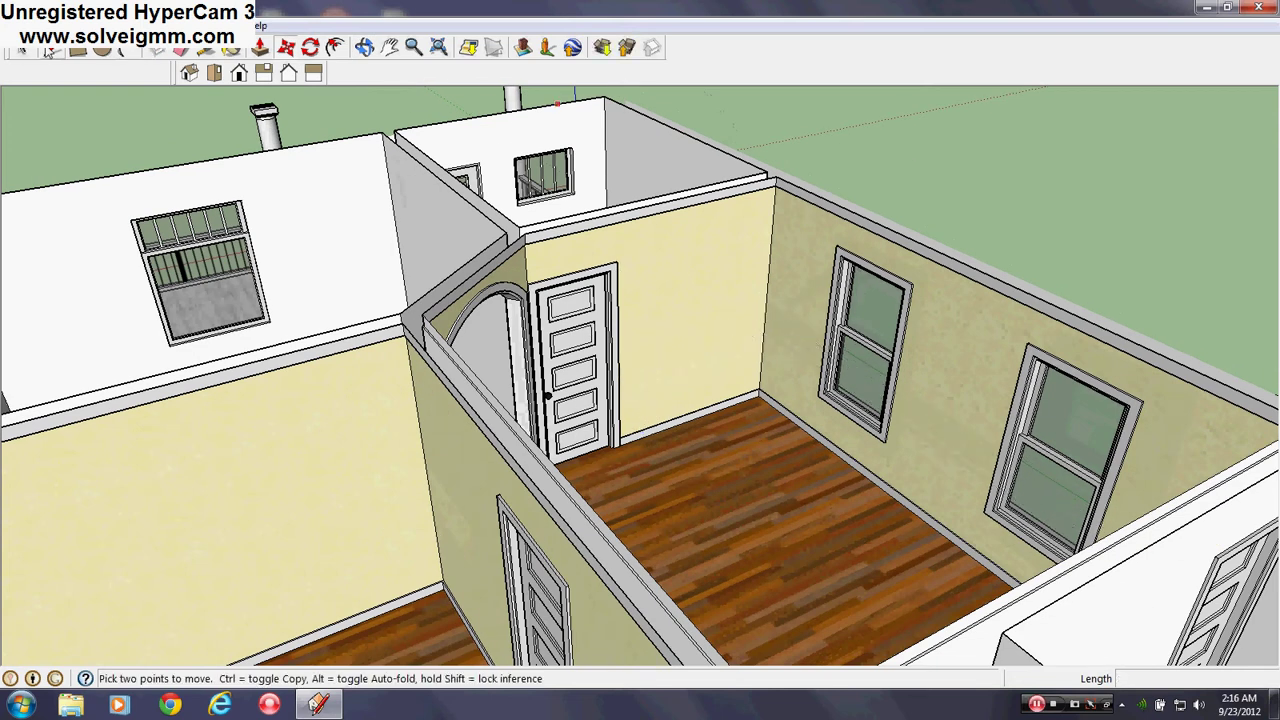
# Push/Pull the copied strip between the first door and the arch into a chair rail aligned with the existing rail.
pyautogui.click(52, 52)
pyautogui.moveTo(803, 403); pyautogui.dragTo(223, 486, button='middle')
pyautogui.keyDown('shift'); pyautogui.moveTo(286, 344); pyautogui.dragTo(945, 408, button='middle'); pyautogui.keyUp('shift')
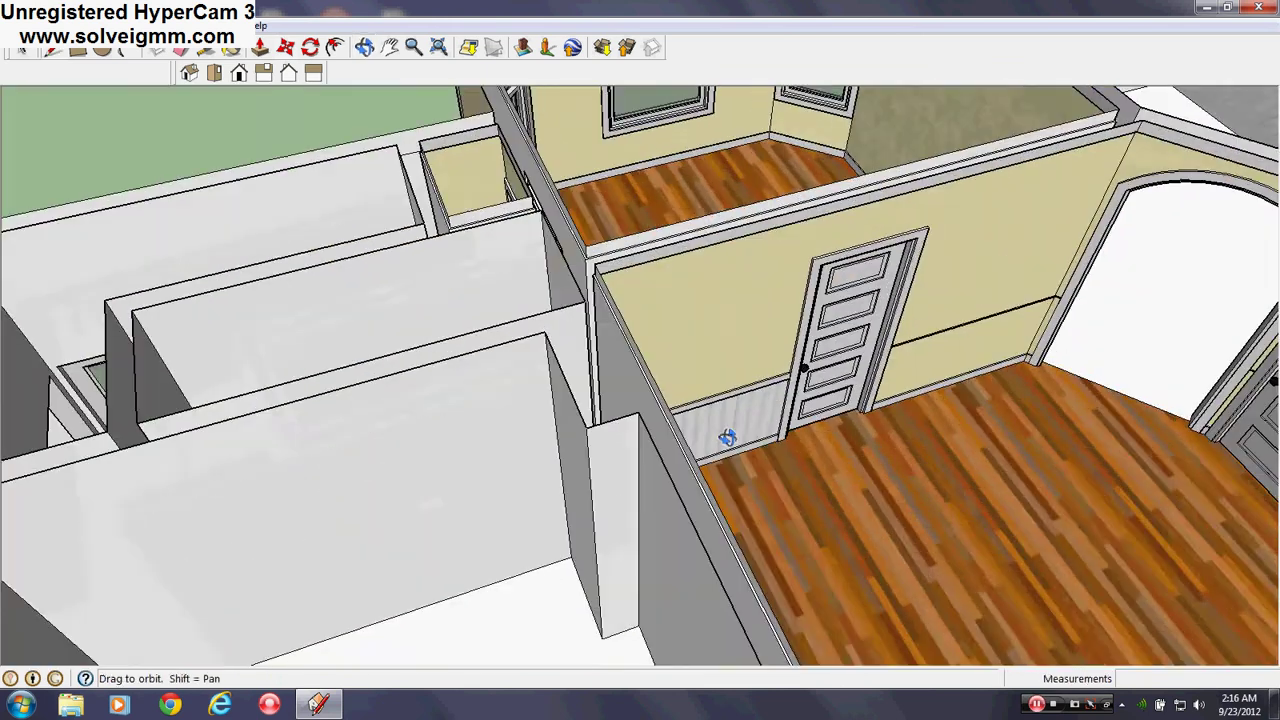
pyautogui.scroll(3, 989, 520)
pyautogui.keyDown('shift'); pyautogui.moveTo(989, 520); pyautogui.dragTo(766, 451, button='middle'); pyautogui.keyUp('shift')
pyautogui.scroll(4, 740, 448)
pyautogui.moveTo(620, 435)
pyautogui.mouseDown(button='middle')
pyautogui.moveTo(583, 363)
pyautogui.moveTo(704, 523)
pyautogui.moveTo(795, 610)
pyautogui.mouseUp(button='middle')
pyautogui.scroll(3, 711, 453)
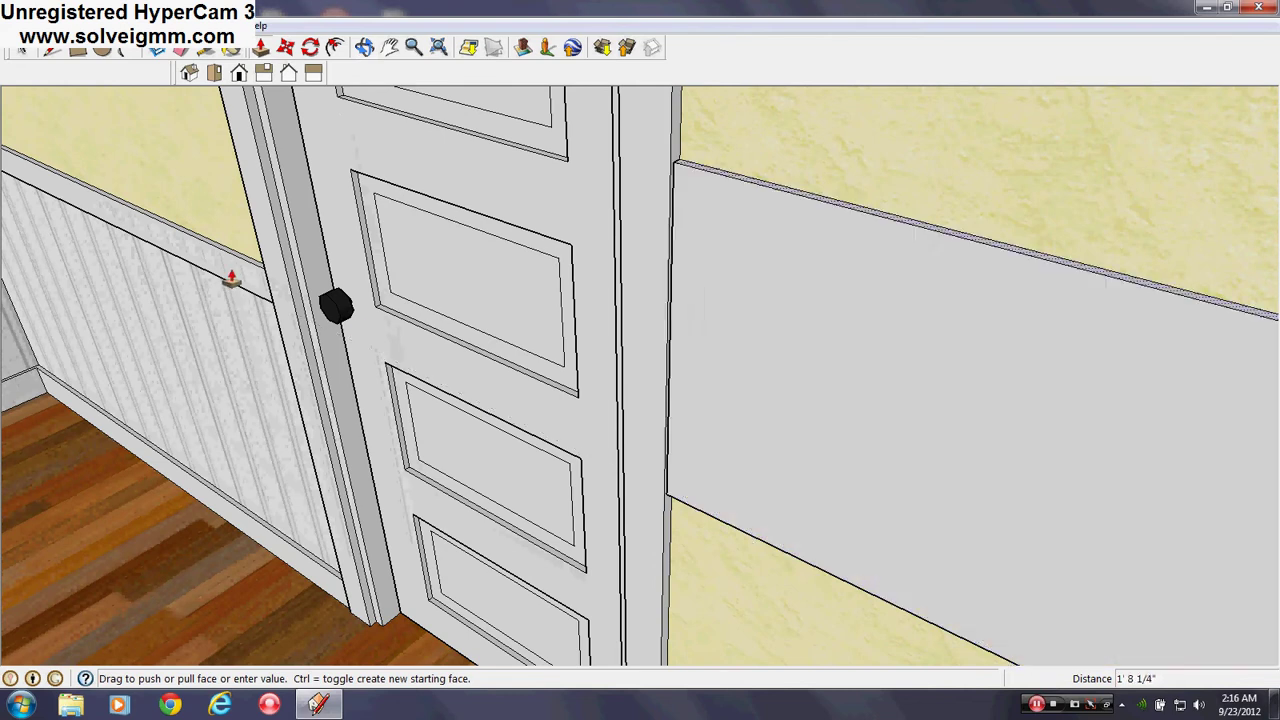
# Repeat the same Push/Pull on the small strip between the arch and the second door.
pyautogui.moveTo(236, 268)
pyautogui.mouseDown(button='middle')
pyautogui.moveTo(400, 280)
pyautogui.moveTo(569, 397)
pyautogui.moveTo(826, 411)
pyautogui.moveTo(487, 348)
pyautogui.moveTo(318, 422)
pyautogui.mouseUp(button='middle')
pyautogui.scroll(6, 944, 472)
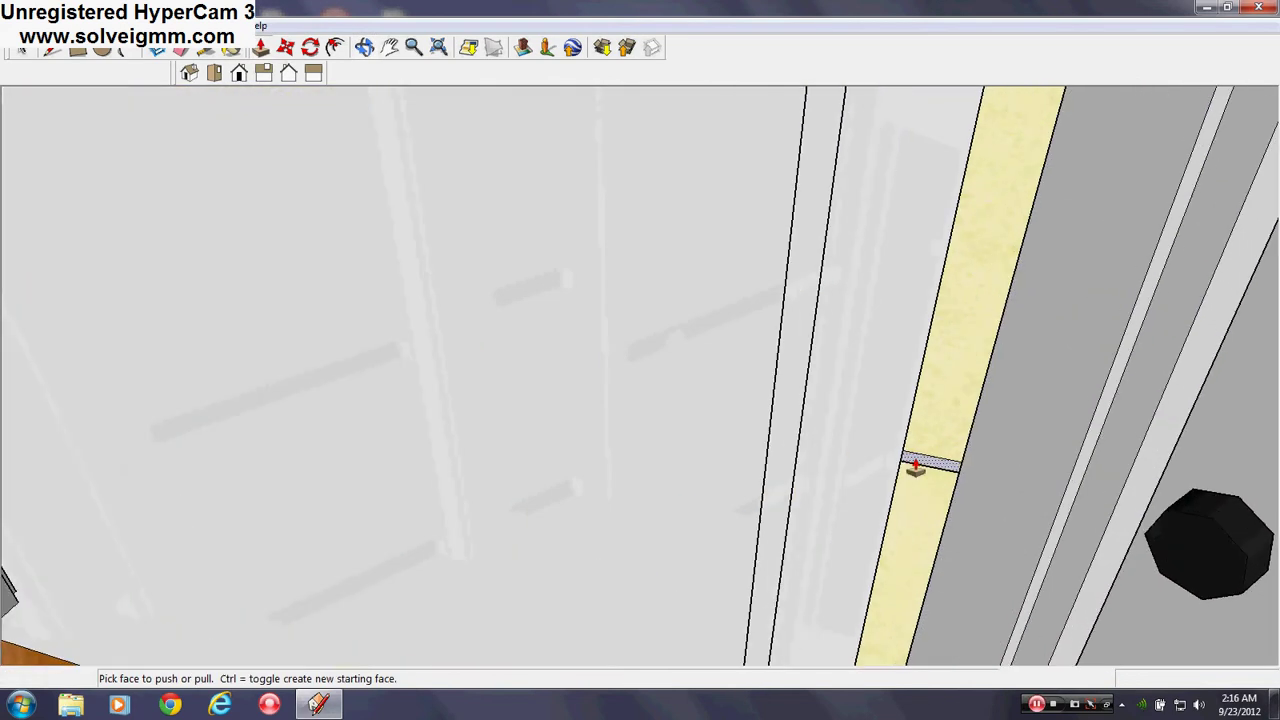
pyautogui.doubleClick(916, 468)
# Draw a line about 2 1/8" long along the chair rail's bottom edge on the short wall piece beside the arch casing.
pyautogui.scroll(-7, 915, 467)
pyautogui.moveTo(320, 466); pyautogui.dragTo(685, 402, button='middle')
pyautogui.scroll(8, 1157, 280)
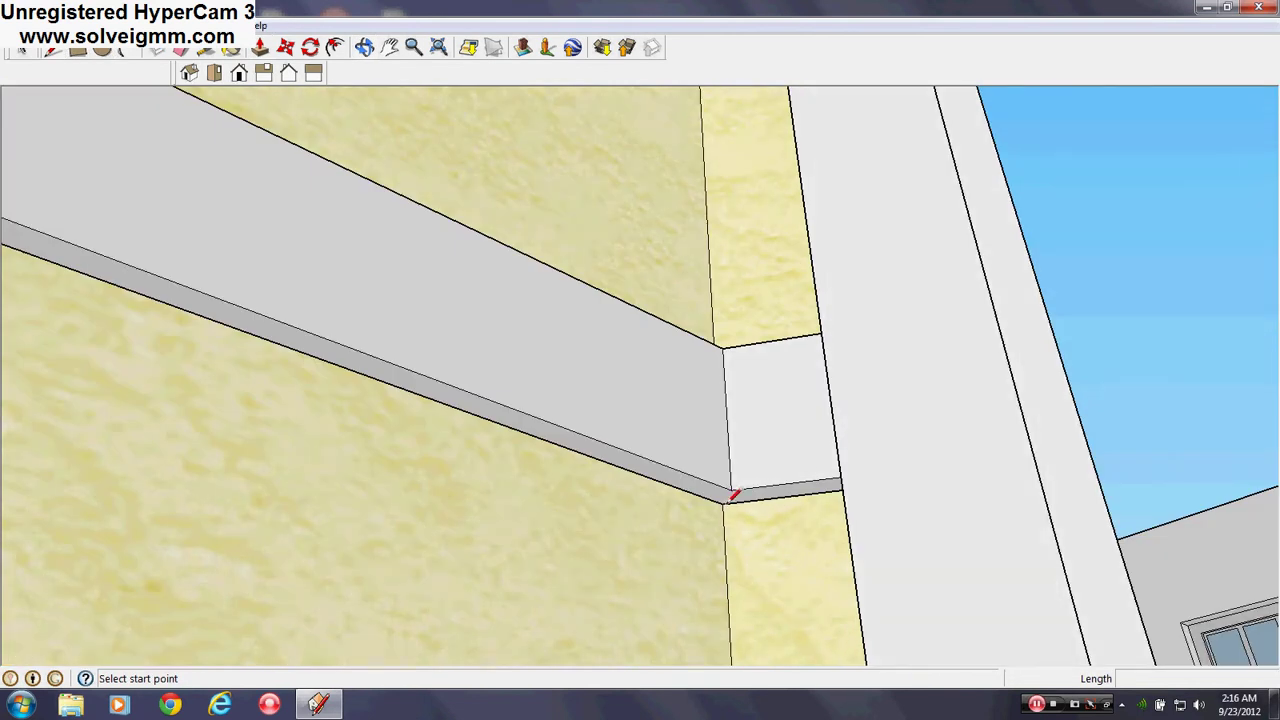
pyautogui.click(724, 501)
pyautogui.moveTo(724, 501); pyautogui.dragTo(815, 525, button='middle')
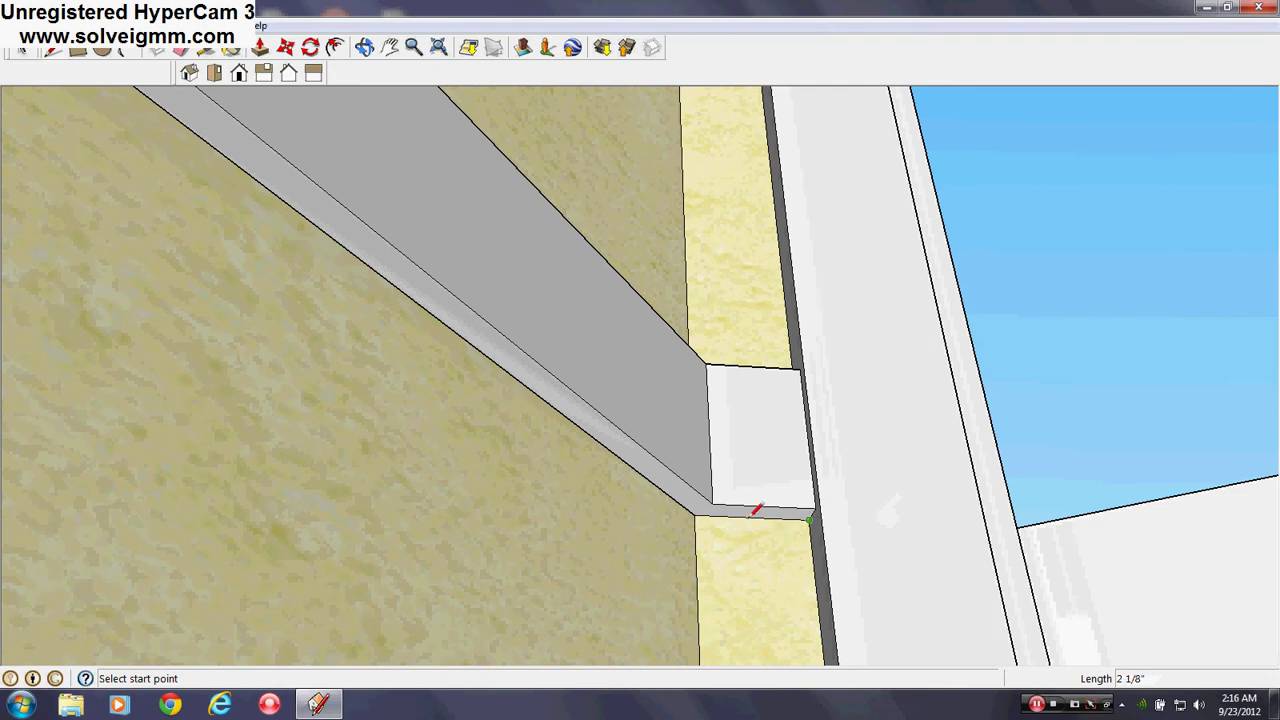
# Trace the bottom edge of the small chair rail piece between the arch and the second door with a line about 2 1/8" long.
pyautogui.moveTo(755, 453); pyautogui.dragTo(963, 291, button='middle')
pyautogui.keyDown('shift'); pyautogui.moveTo(250, 462); pyautogui.dragTo(877, 294, button='middle'); pyautogui.keyUp('shift')
pyautogui.scroll(3, 490, 350)
pyautogui.scroll(-8, 629, 560)
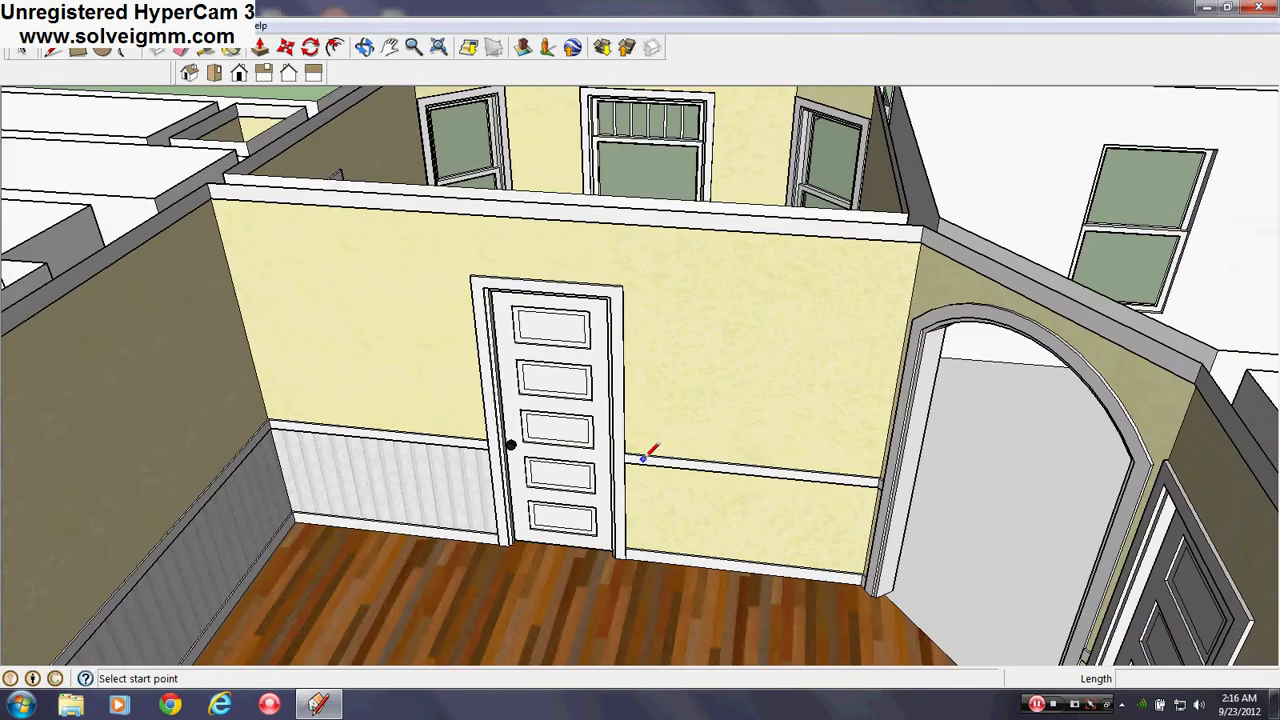
pyautogui.moveTo(654, 449); pyautogui.dragTo(936, 362, button='middle')
pyautogui.scroll(8, 846, 420)
pyautogui.scroll(2, 842, 430)
pyautogui.moveTo(848, 390); pyautogui.dragTo(997, 400, button='middle')
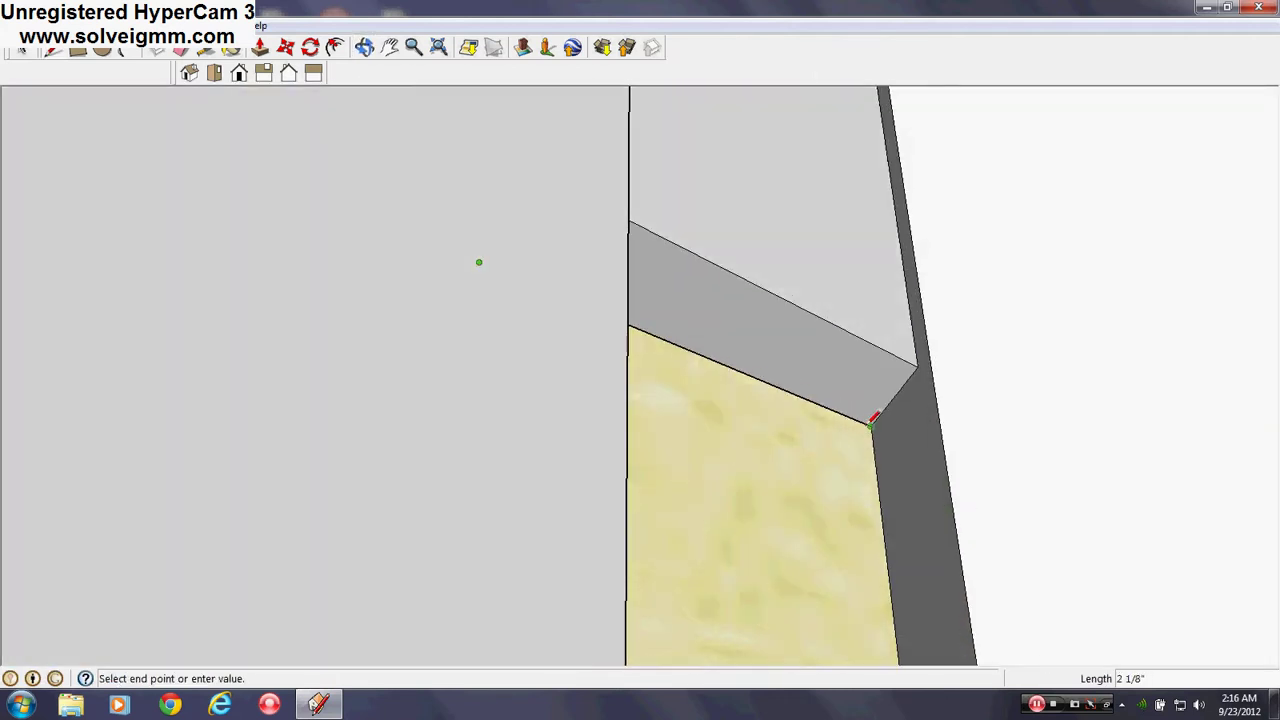
pyautogui.moveTo(870, 263); pyautogui.dragTo(795, 355, button='middle')
# Paint the wall below the chair rail between the first door and the arch with the Cladding_Board_Batten material.
pyautogui.scroll(-8, 800, 340)
pyautogui.moveTo(994, 374); pyautogui.dragTo(240, 131, button='middle')
pyautogui.scroll(4, 240, 131)
pyautogui.moveTo(560, 328); pyautogui.dragTo(786, 334, button='middle')
pyautogui.scroll(-5, 786, 334)
pyautogui.scroll(5, 786, 334)
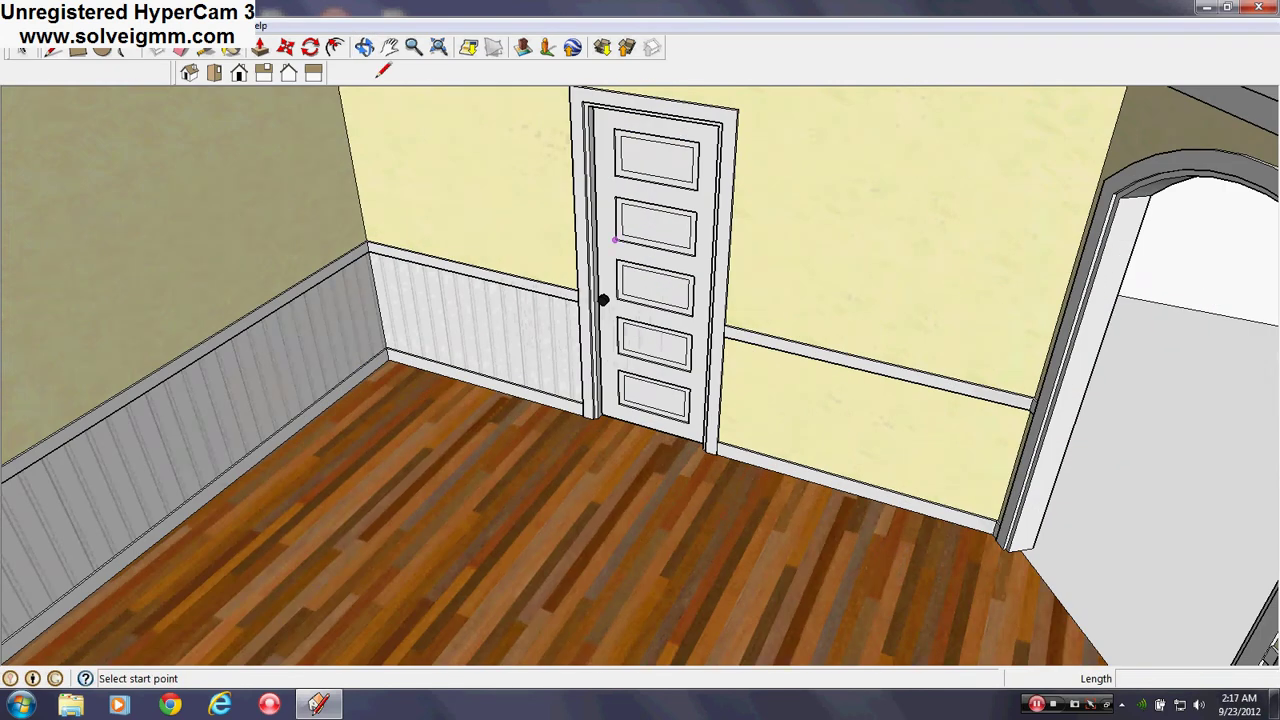
pyautogui.click(231, 50)
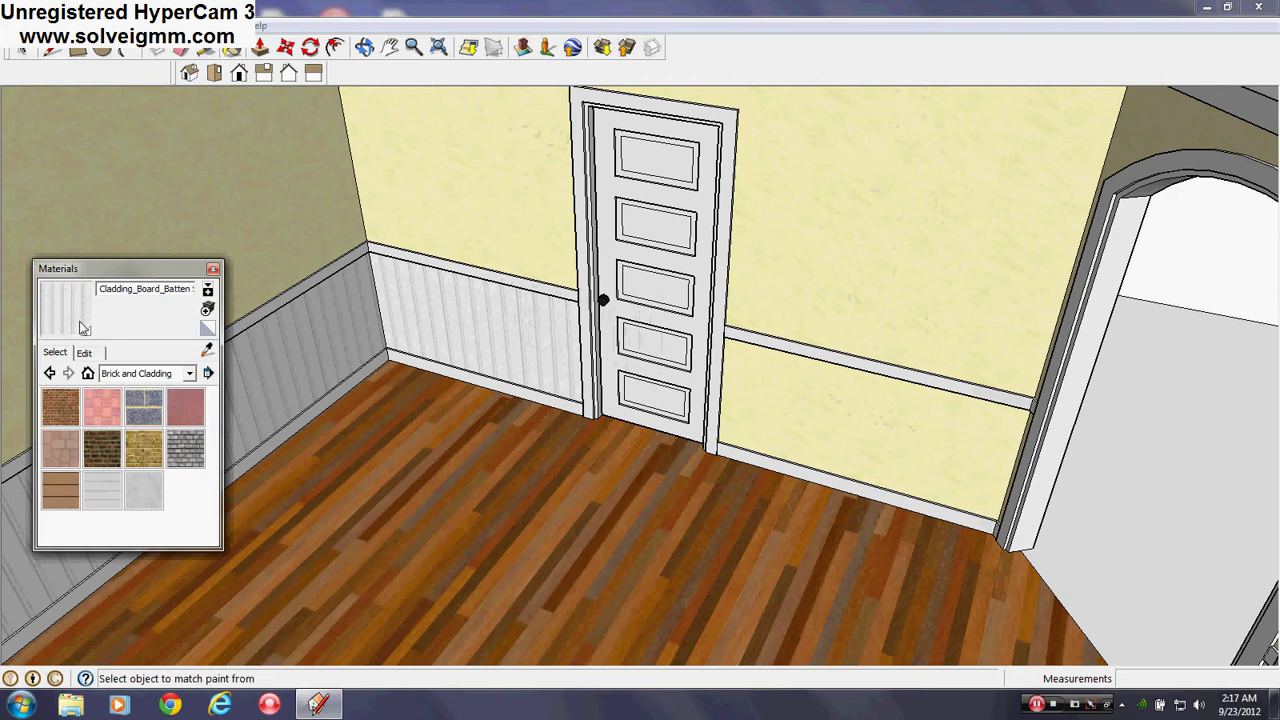
pyautogui.click(212, 271)
pyautogui.moveTo(450, 400); pyautogui.dragTo(995, 500, button='middle')
# Apply the Cladding_Board_Batten material to the narrow wall strip below the chair rail between the arch and the second door.
pyautogui.scroll(4, 1134, 312)
pyautogui.keyDown('shift'); pyautogui.moveTo(845, 346); pyautogui.dragTo(440, 400, button='middle'); pyautogui.keyUp('shift')
pyautogui.moveTo(440, 400); pyautogui.dragTo(740, 395, button='middle')
pyautogui.scroll(3, 960, 380)
pyautogui.scroll(2, 1000, 369)
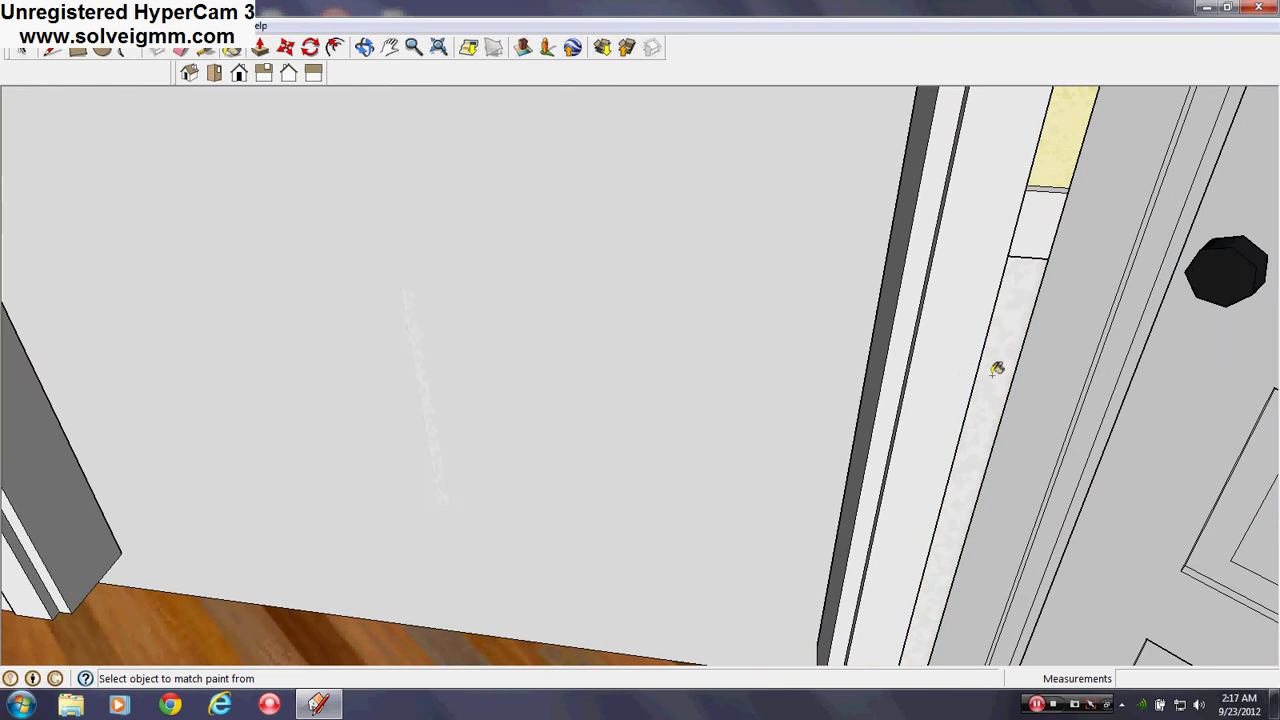
pyautogui.scroll(-5, 995, 369)
pyautogui.moveTo(1128, 366); pyautogui.dragTo(560, 300, button='middle')
pyautogui.scroll(5, 1003, 223)
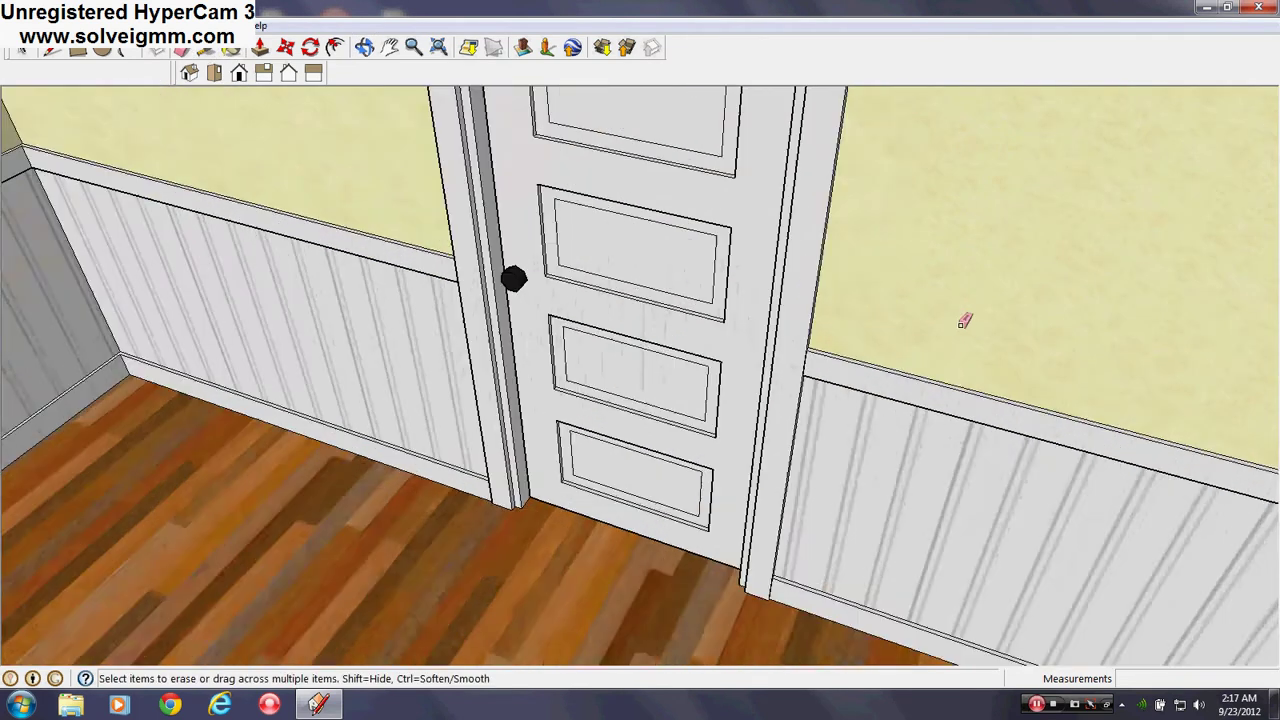
# Examine the new chair rail and wainscot around the arch and the bare walls with the second door and windows.
pyautogui.moveTo(817, 349)
pyautogui.mouseDown(button='middle')
pyautogui.moveTo(393, 495)
pyautogui.moveTo(266, 497)
pyautogui.moveTo(229, 534)
pyautogui.mouseUp(button='middle')
pyautogui.scroll(2, 229, 534)
pyautogui.moveTo(794, 486); pyautogui.dragTo(535, 507, button='middle')
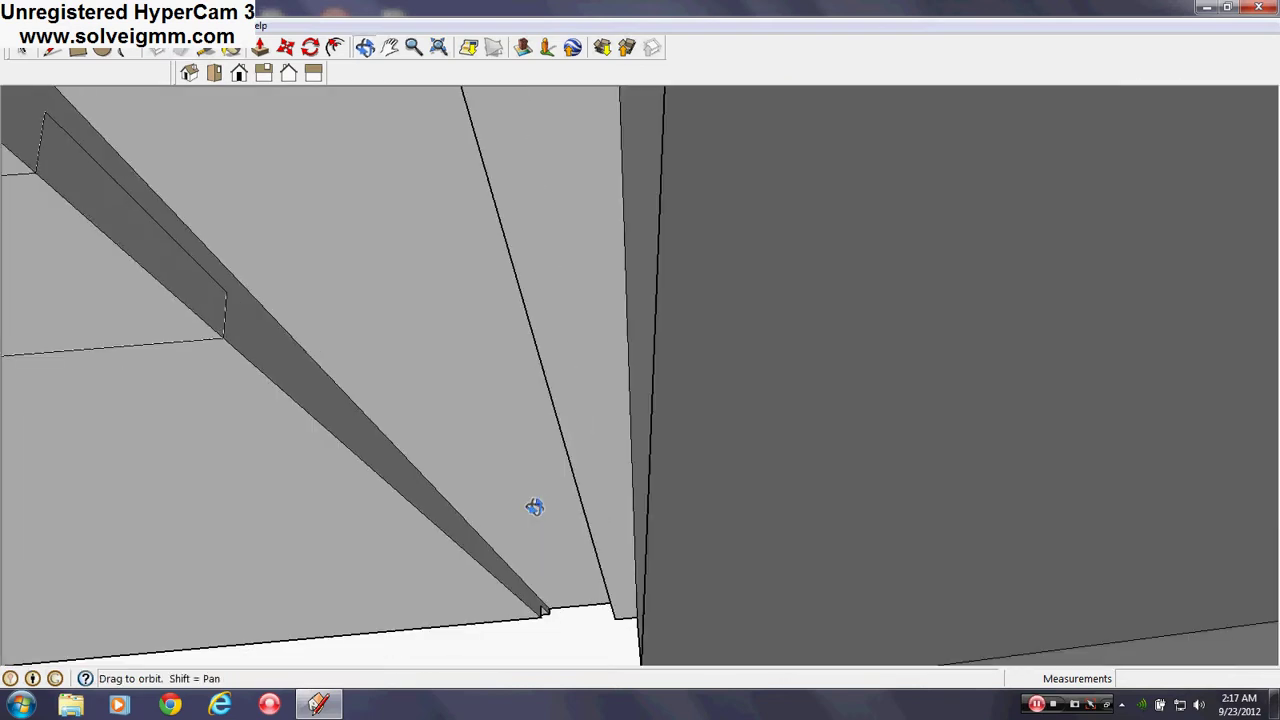
pyautogui.click(160, 297)
pyautogui.moveTo(160, 297)
pyautogui.mouseDown(button='middle')
pyautogui.moveTo(926, 357)
pyautogui.moveTo(354, 149)
pyautogui.moveTo(497, 177)
pyautogui.moveTo(676, 530)
pyautogui.moveTo(406, 309)
pyautogui.moveTo(340, 280)
pyautogui.moveTo(409, 223)
pyautogui.moveTo(700, 429)
pyautogui.moveTo(554, 440)
pyautogui.moveTo(800, 423)
pyautogui.moveTo(977, 349)
pyautogui.moveTo(649, 437)
pyautogui.moveTo(516, 346)
pyautogui.moveTo(1014, 351)
pyautogui.moveTo(560, 371)
pyautogui.moveTo(834, 417)
pyautogui.moveTo(630, 396)
pyautogui.moveTo(471, 246)
pyautogui.moveTo(386, 277)
pyautogui.moveTo(1043, 334)
pyautogui.moveTo(812, 374)
pyautogui.mouseUp(button='middle')
pyautogui.scroll(8, 812, 374)
pyautogui.moveTo(886, 309); pyautogui.dragTo(925, 510, button='middle')
pyautogui.scroll(2, 885, 186)
pyautogui.moveTo(887, 183); pyautogui.dragTo(1076, 287, button='middle')
pyautogui.moveTo(830, 452)
pyautogui.mouseDown(button='middle')
pyautogui.moveTo(680, 380)
pyautogui.moveTo(669, 357)
pyautogui.moveTo(937, 329)
pyautogui.moveTo(586, 383)
pyautogui.moveTo(1040, 414)
pyautogui.moveTo(895, 395)
pyautogui.mouseUp(button='middle')
pyautogui.moveTo(610, 355)
pyautogui.mouseDown(button='middle')
pyautogui.moveTo(751, 363)
pyautogui.moveTo(671, 171)
pyautogui.moveTo(686, 443)
pyautogui.moveTo(735, 383)
pyautogui.moveTo(871, 400)
pyautogui.moveTo(1089, 400)
pyautogui.moveTo(766, 277)
pyautogui.moveTo(820, 338)
pyautogui.moveTo(958, 378)
pyautogui.moveTo(771, 271)
pyautogui.mouseUp(button='middle')
pyautogui.scroll(-10, 820, 338)
pyautogui.scroll(5, 771, 271)
pyautogui.moveTo(851, 271); pyautogui.dragTo(935, 325, button='middle')
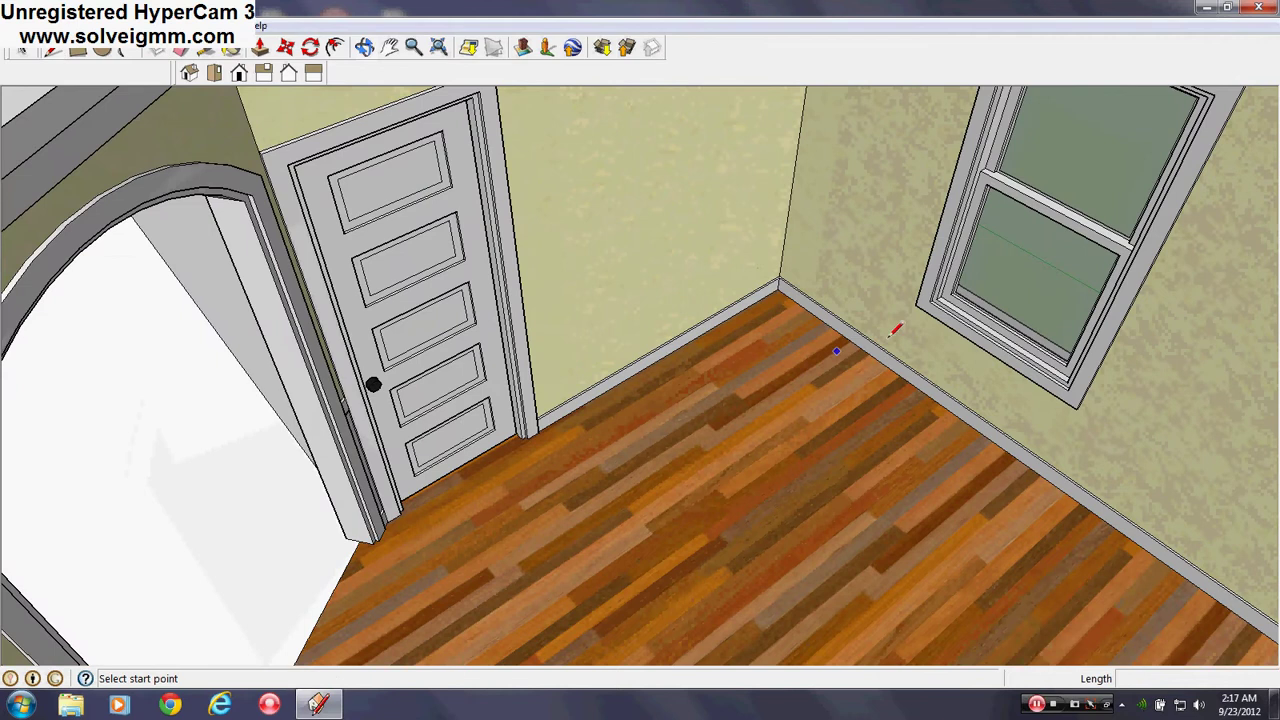
# Split the baseboard's top face with short lines below both sides of the window nearest the corner, erasing the overhanging segments.
pyautogui.click(52, 49)
pyautogui.scroll(8, 886, 335)
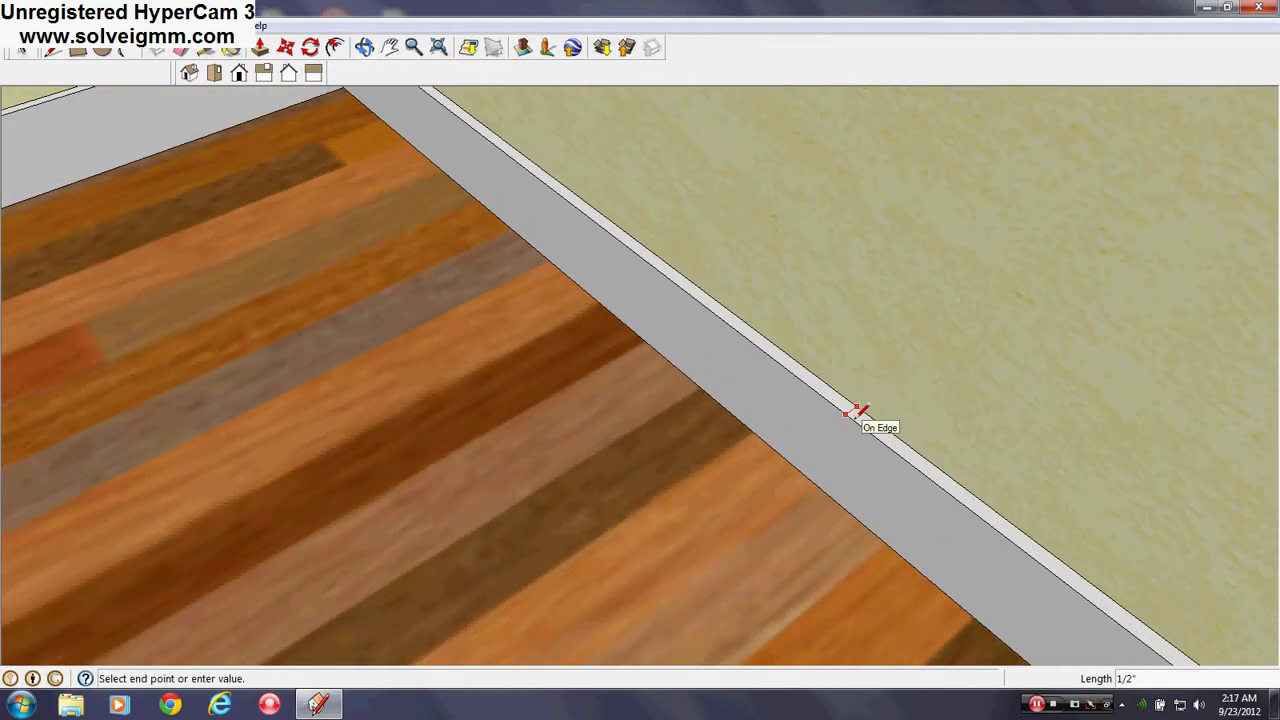
pyautogui.scroll(2, 847, 413)
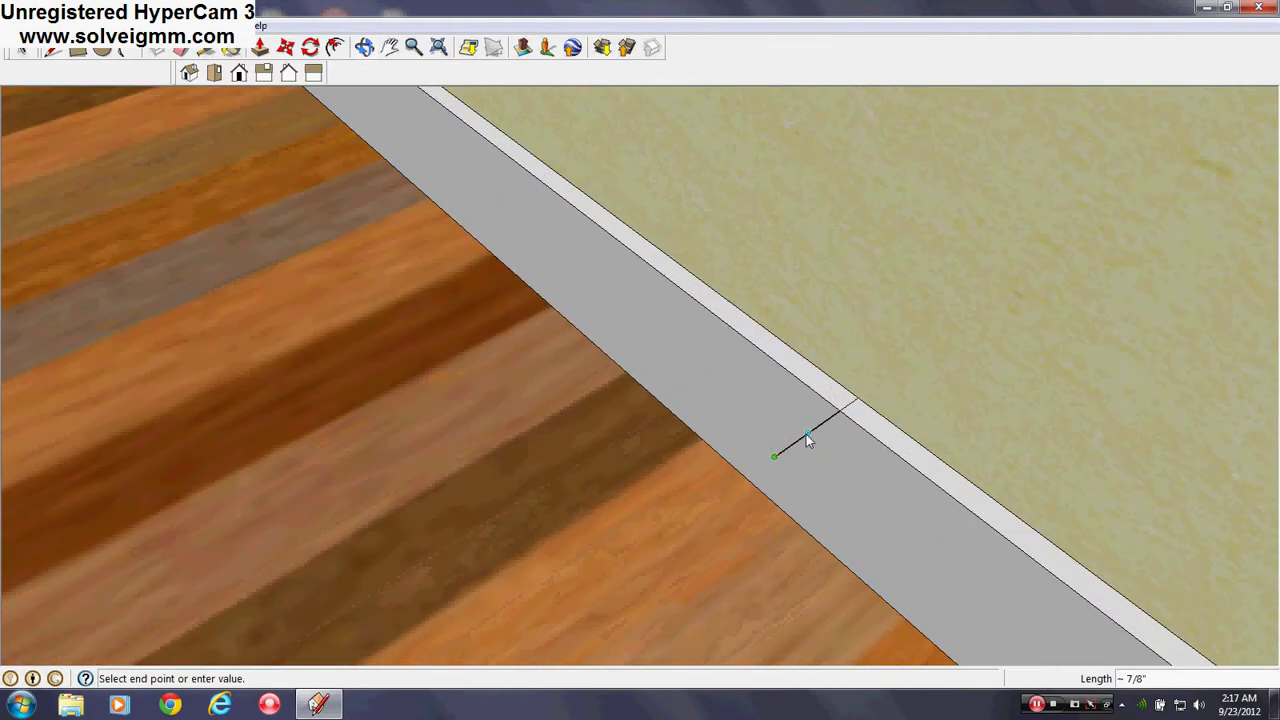
pyautogui.press('Escape')
pyautogui.scroll(-6, 551, 251)
pyautogui.moveTo(551, 251)
pyautogui.mouseDown(button='middle')
pyautogui.moveTo(883, 400)
pyautogui.moveTo(697, 403)
pyautogui.mouseUp(button='middle')
pyautogui.scroll(5, 697, 403)
pyautogui.scroll(2, 677, 427)
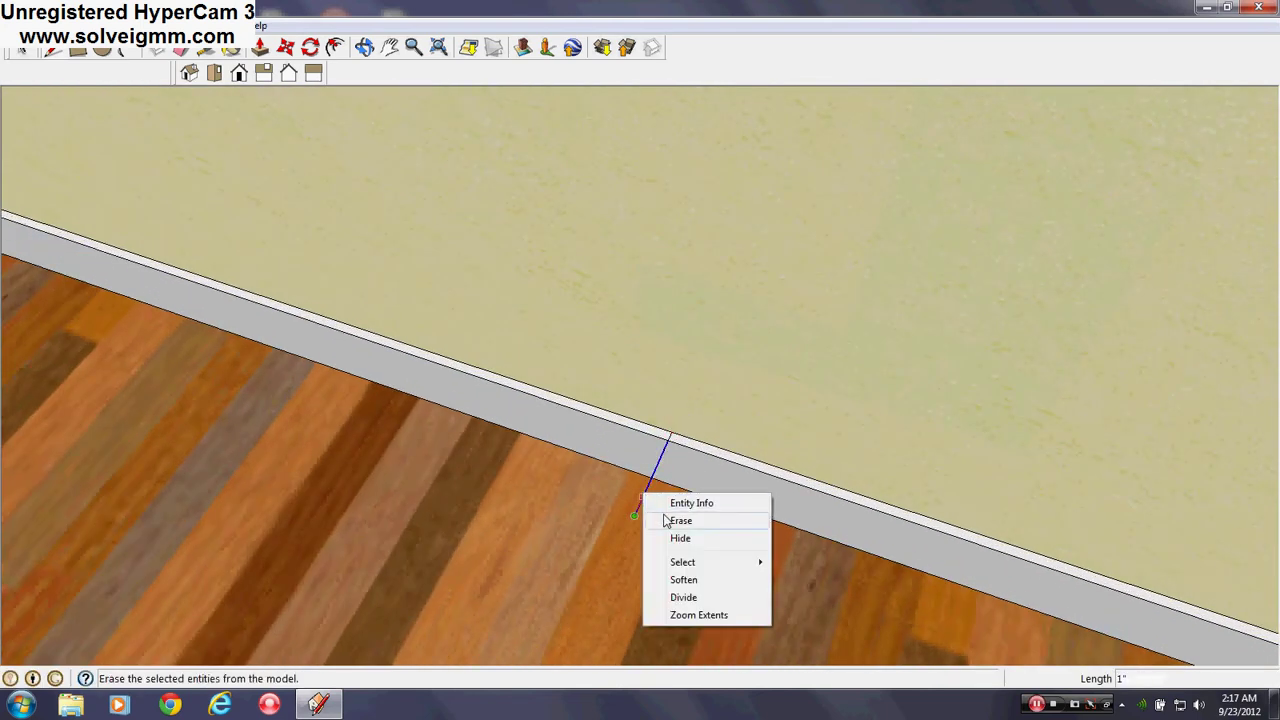
pyautogui.click(680, 520)
# Split the baseboard's top face with short lines below both sides of the second window and erase the overhanging ends.
pyautogui.scroll(-3, 448, 405)
pyautogui.scroll(2, 925, 562)
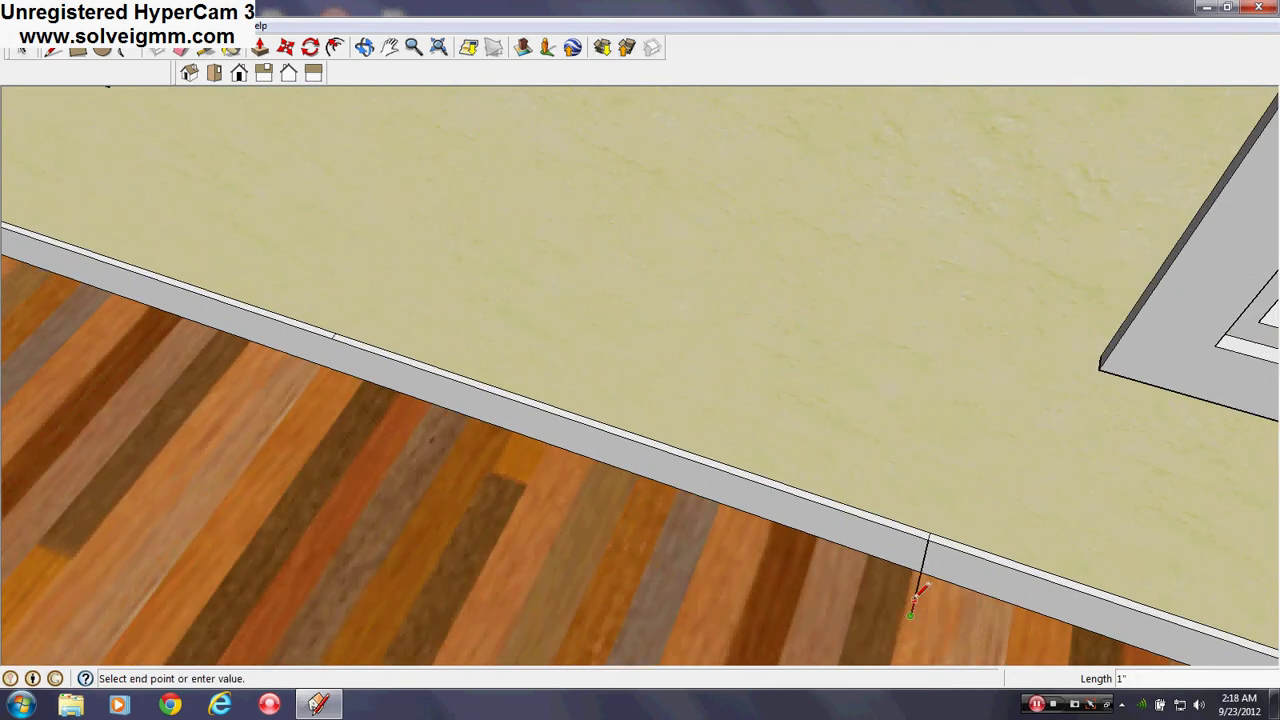
pyautogui.click(951, 495)
pyautogui.scroll(-4, 474, 286)
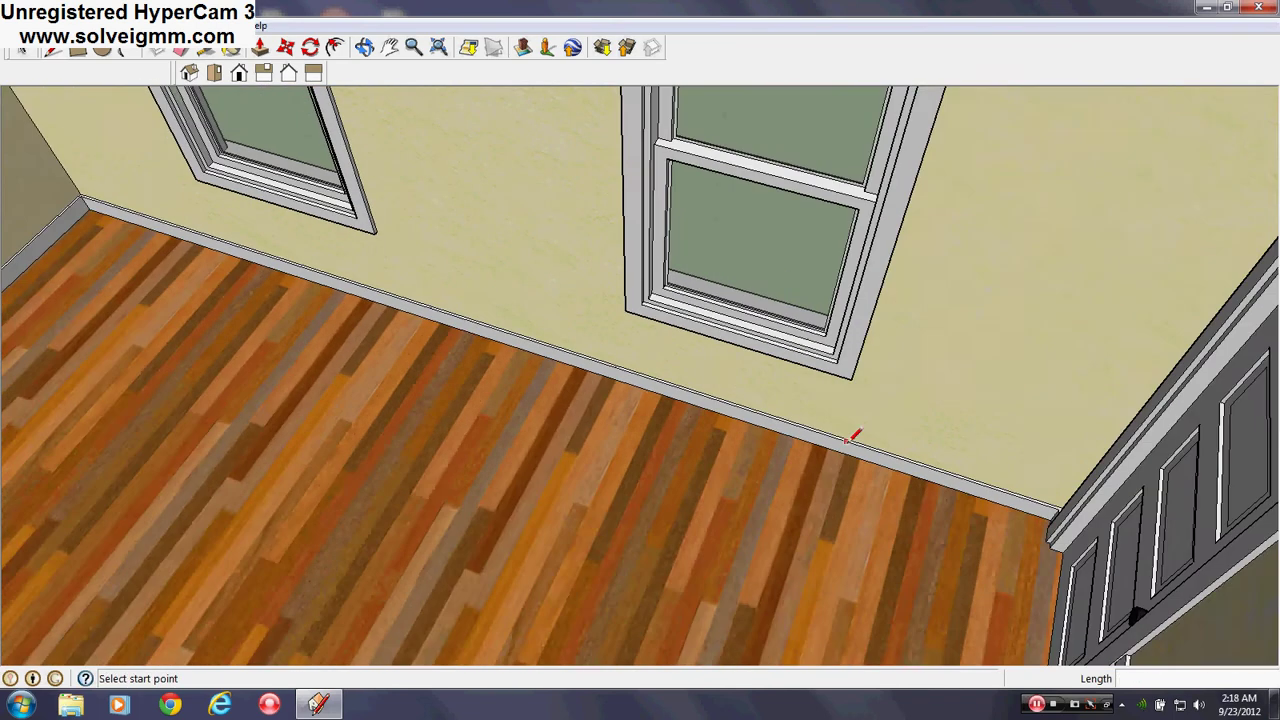
pyautogui.scroll(4, 889, 443)
pyautogui.scroll(2, 872, 450)
pyautogui.click(871, 447)
pyautogui.scroll(2, 864, 456)
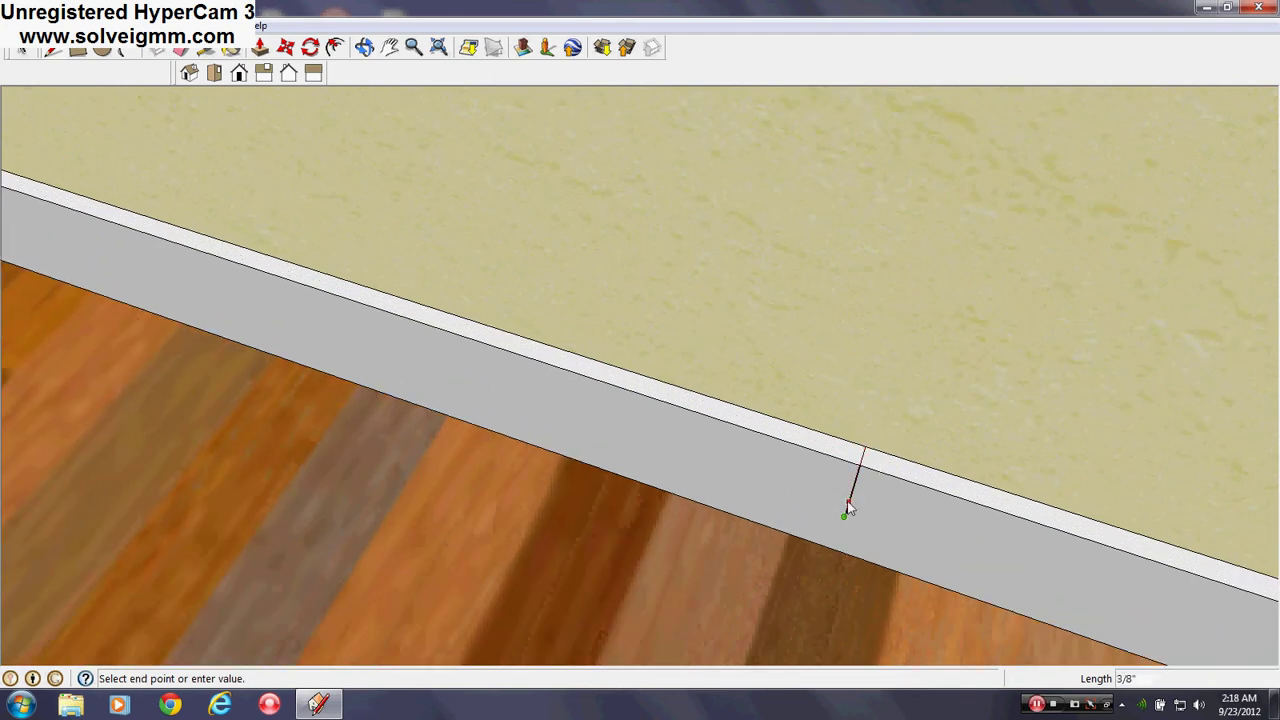
pyautogui.click(884, 530)
# Copy the baseboard's top strip between the second window and the far end of the wall straight up 2' 7".
pyautogui.moveTo(872, 533)
pyautogui.mouseDown(button='middle')
pyautogui.moveTo(757, 486)
pyautogui.moveTo(651, 411)
pyautogui.mouseUp(button='middle')
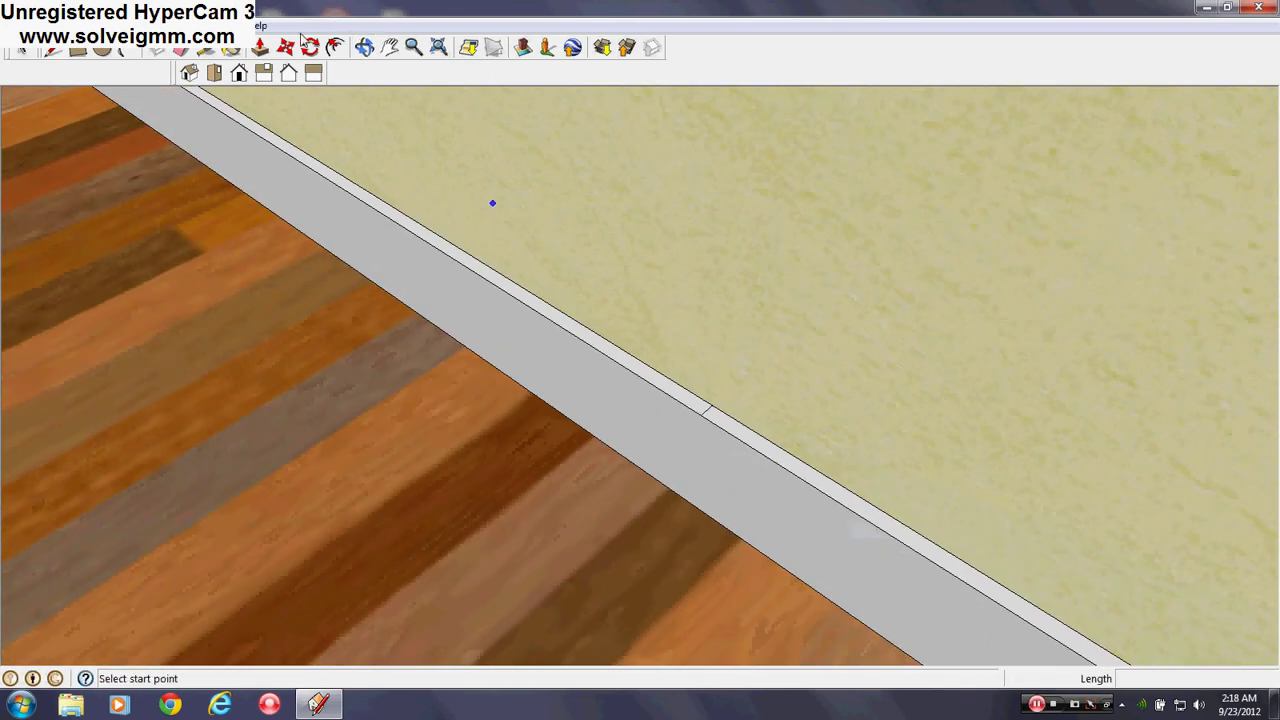
pyautogui.click(262, 47)
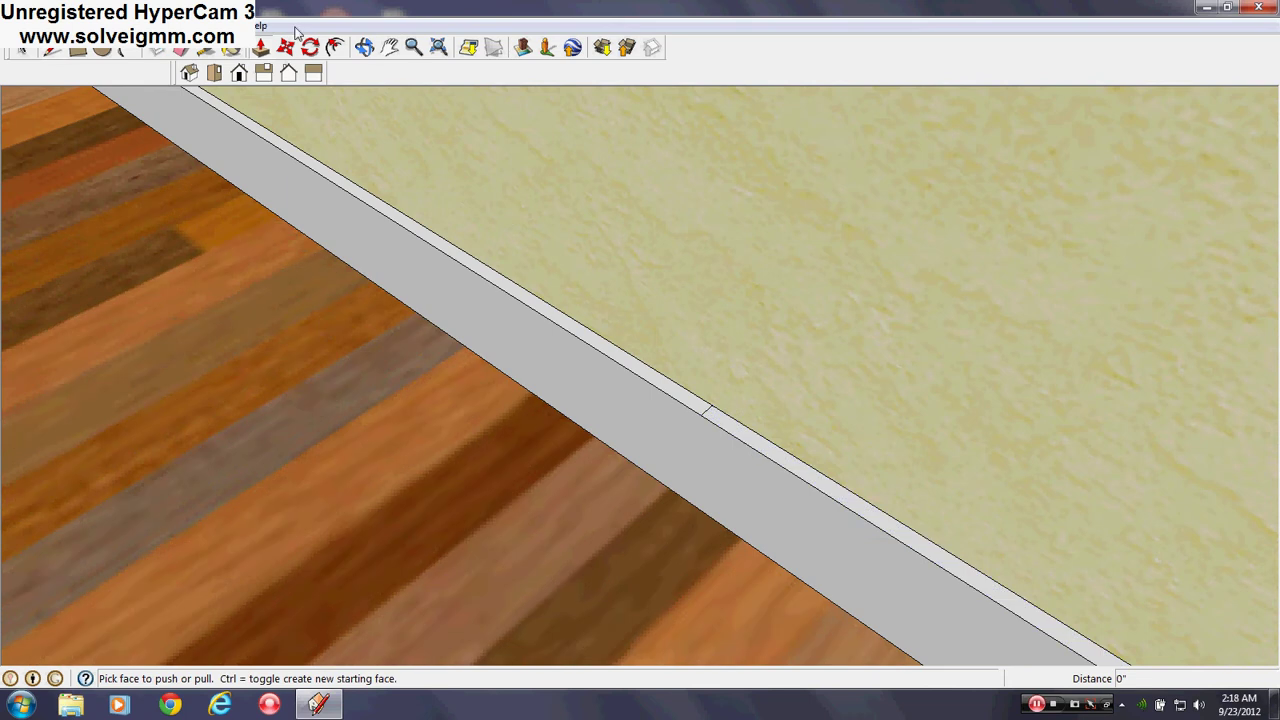
pyautogui.scroll(1, 780, 446)
pyautogui.rightClick(776, 464)
pyautogui.click(763, 456)
pyautogui.scroll(-8, 785, 377)
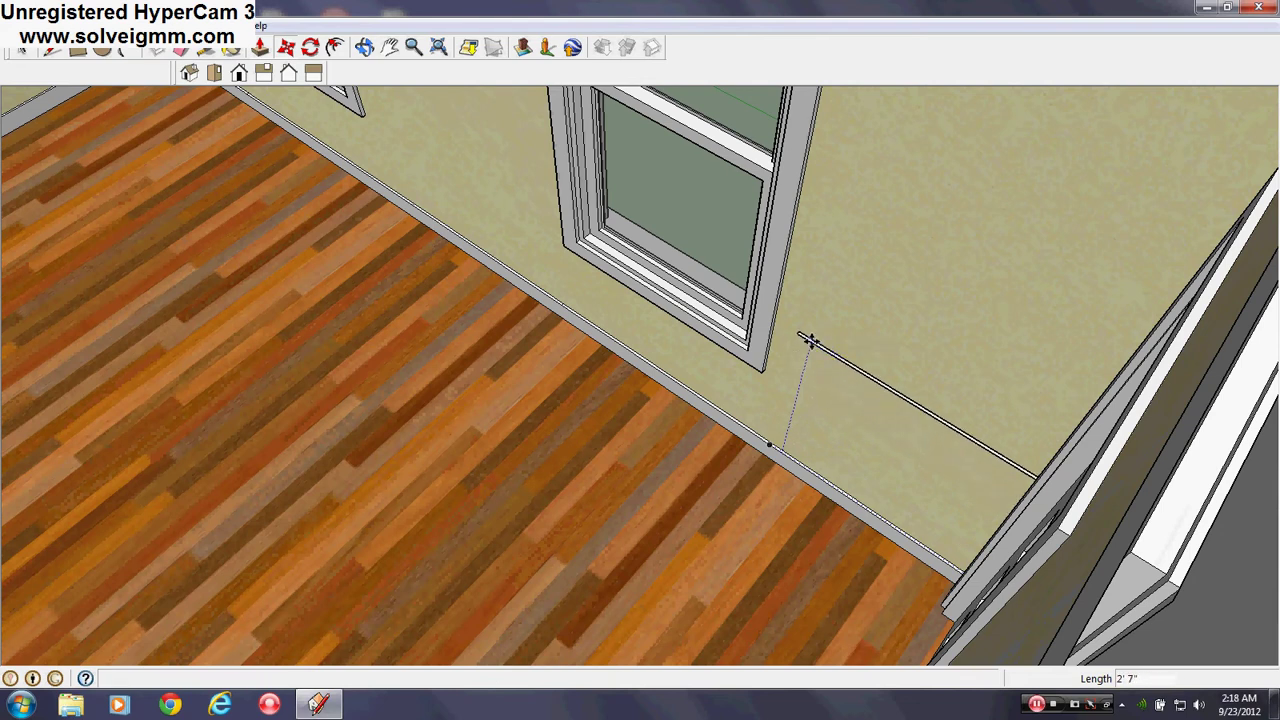
pyautogui.scroll(-3, 730, 315)
# Copy the baseboard's top strip between the two windows straight up the wall to chair-rail height.
pyautogui.scroll(8, 600, 390)
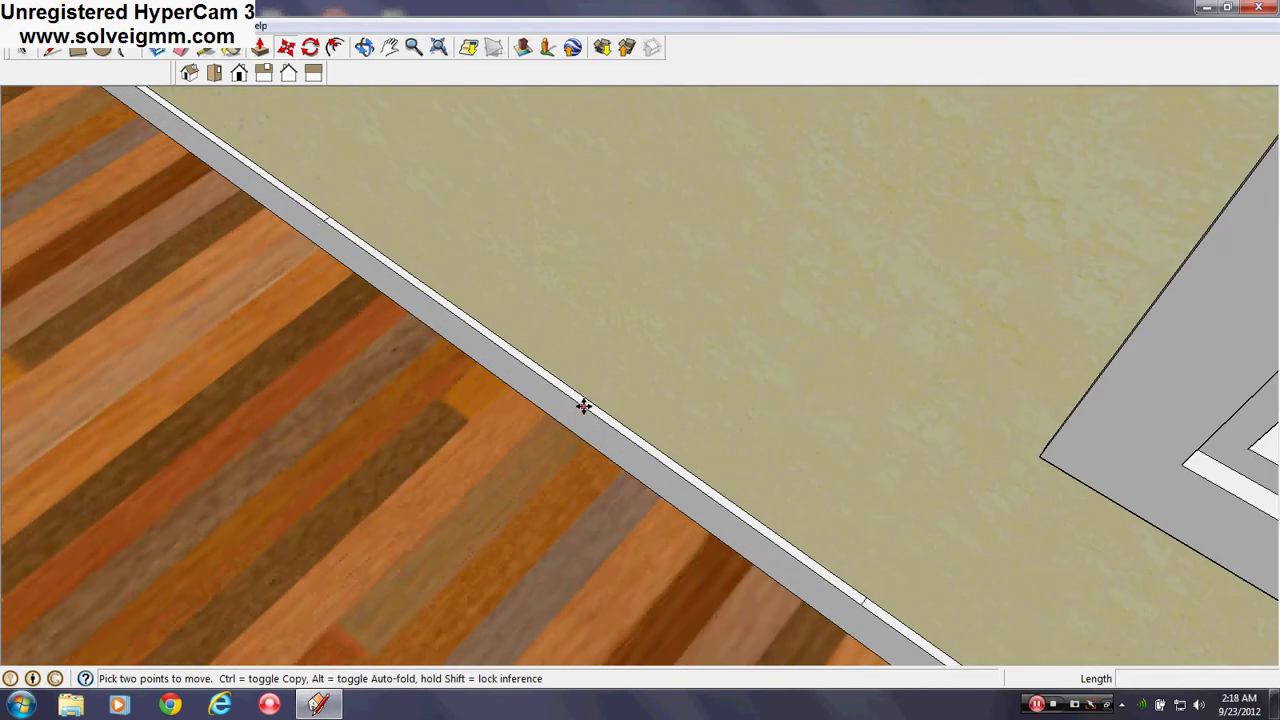
pyautogui.scroll(2, 583, 405)
pyautogui.rightClick(586, 403)
pyautogui.press('Escape')
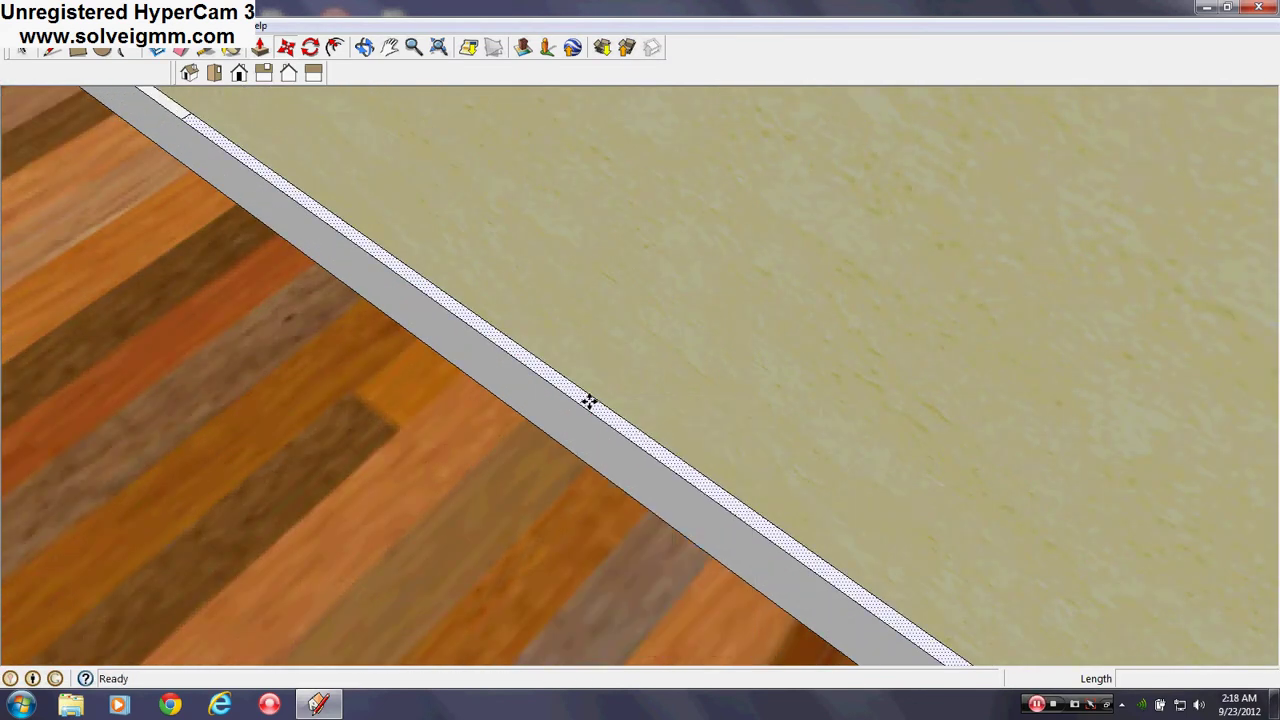
pyautogui.click(591, 399)
pyautogui.scroll(-10, 600, 420)
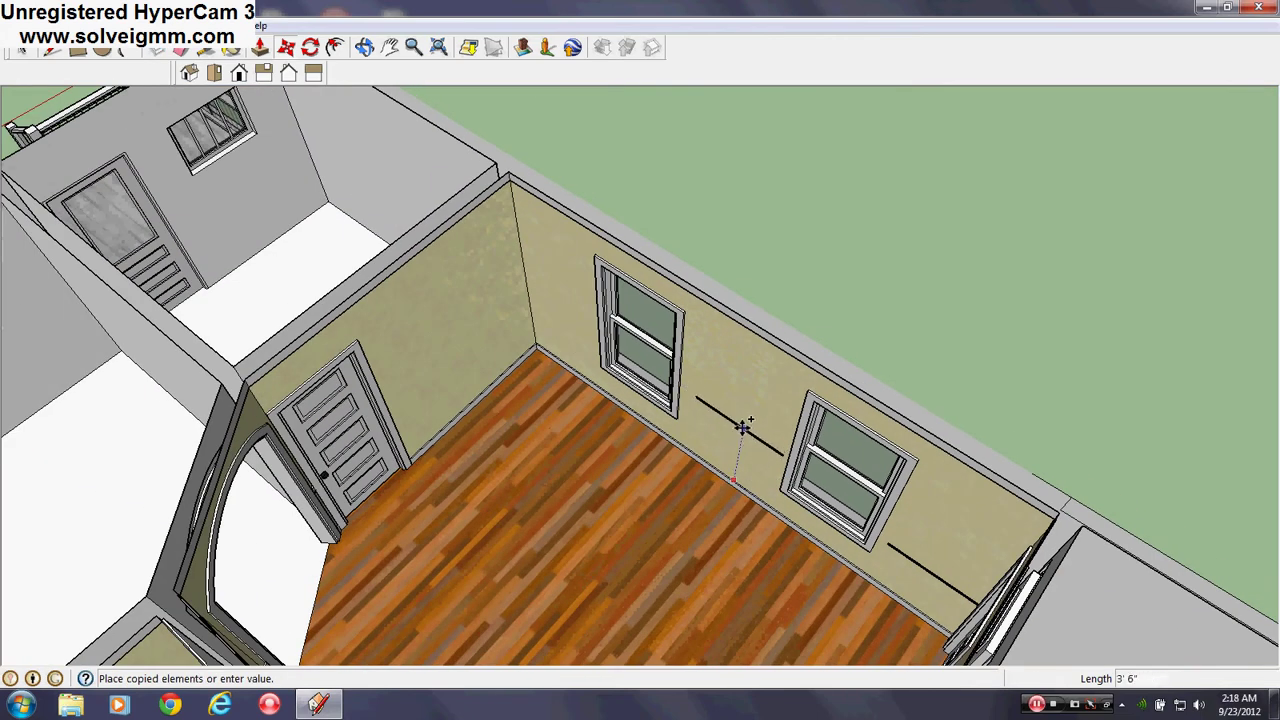
# Copy the L-shaped baseboard top strip around the corner by the first window straight up to chair-rail height.
pyautogui.scroll(8, 547, 372)
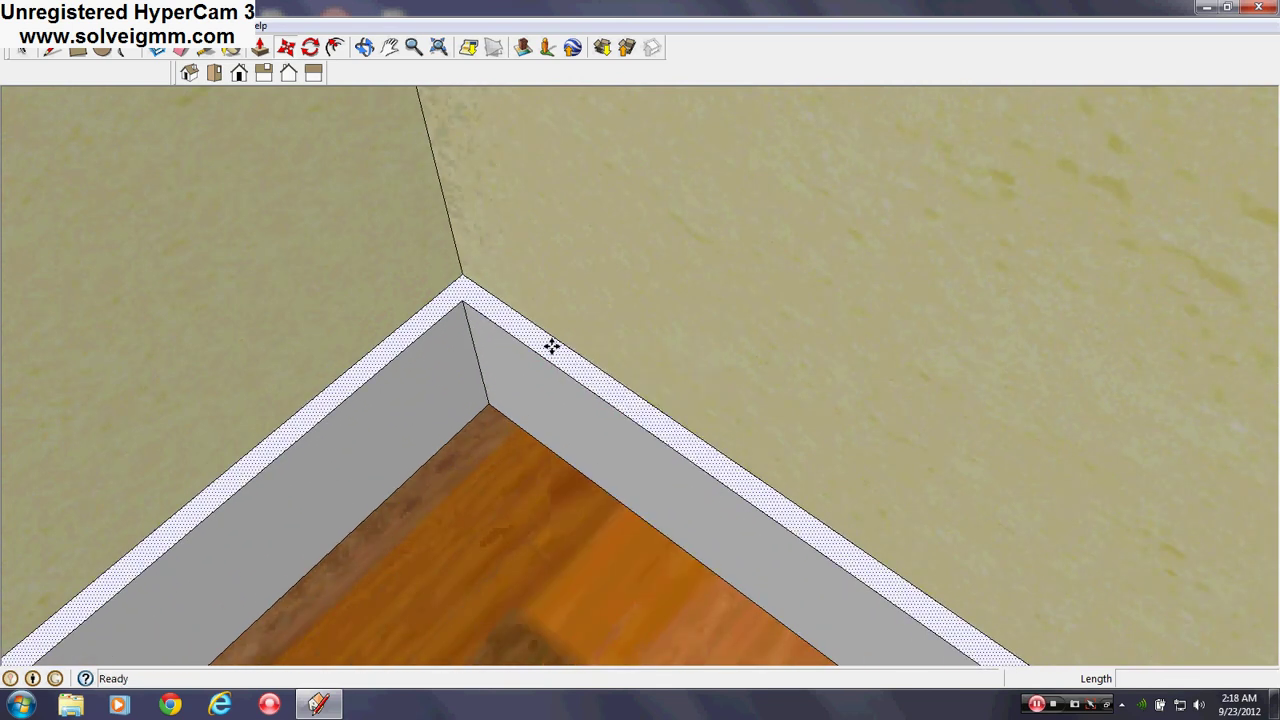
pyautogui.click(585, 362)
pyautogui.scroll(-8, 585, 362)
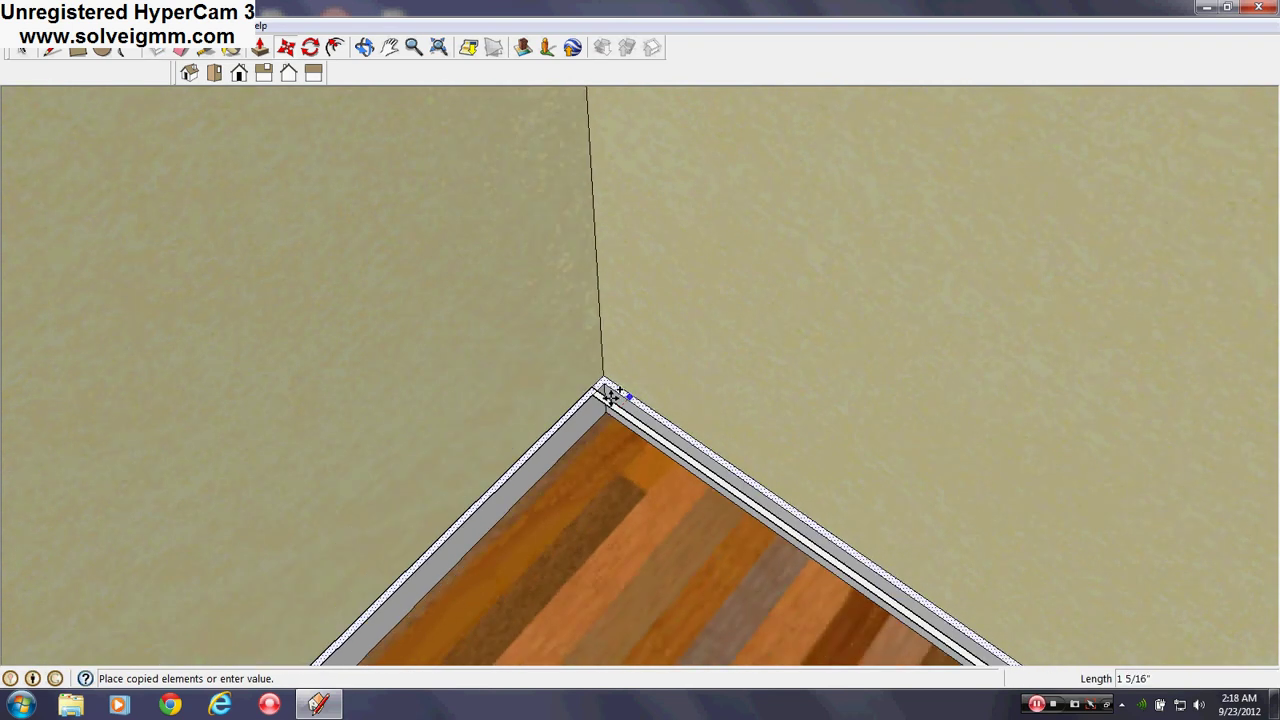
pyautogui.scroll(-8, 667, 390)
pyautogui.scroll(3, 675, 333)
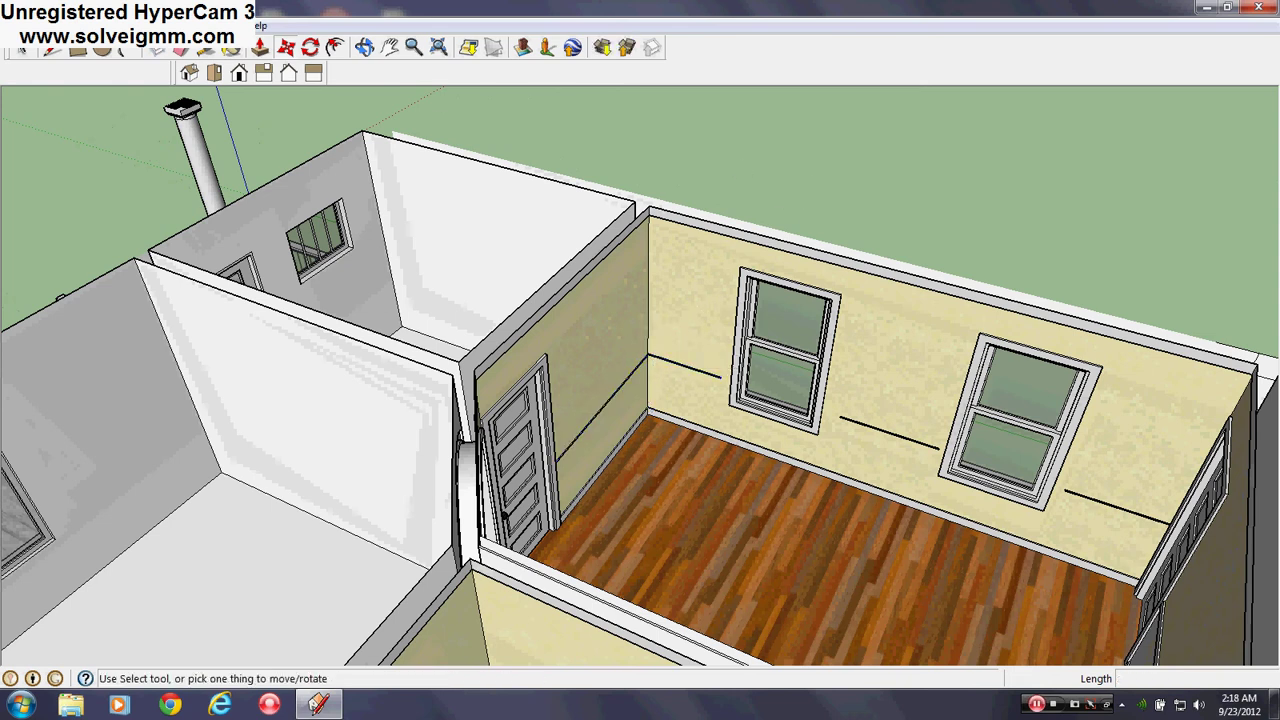
# Push/Pull the copied strip running from the corner to the door by 3" to form the chair rail.
pyautogui.click(48, 53)
pyautogui.scroll(-7, 448, 221)
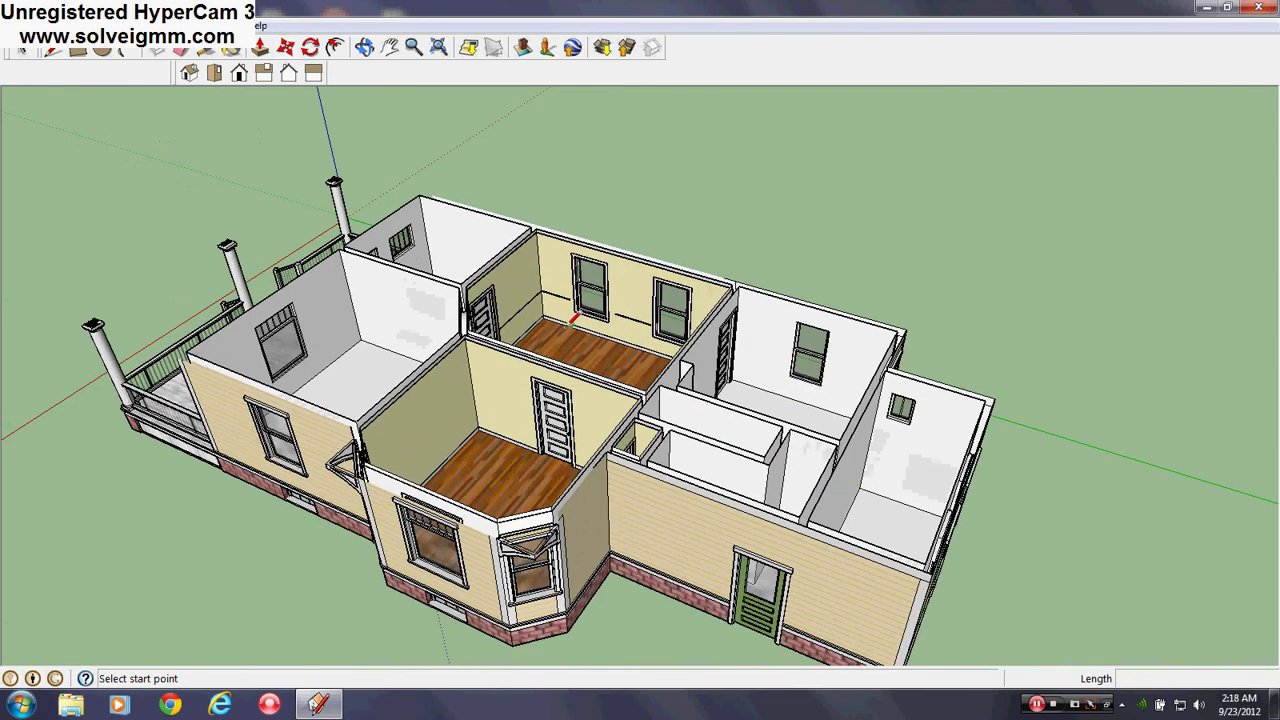
pyautogui.moveTo(570, 325); pyautogui.dragTo(651, 379, button='middle')
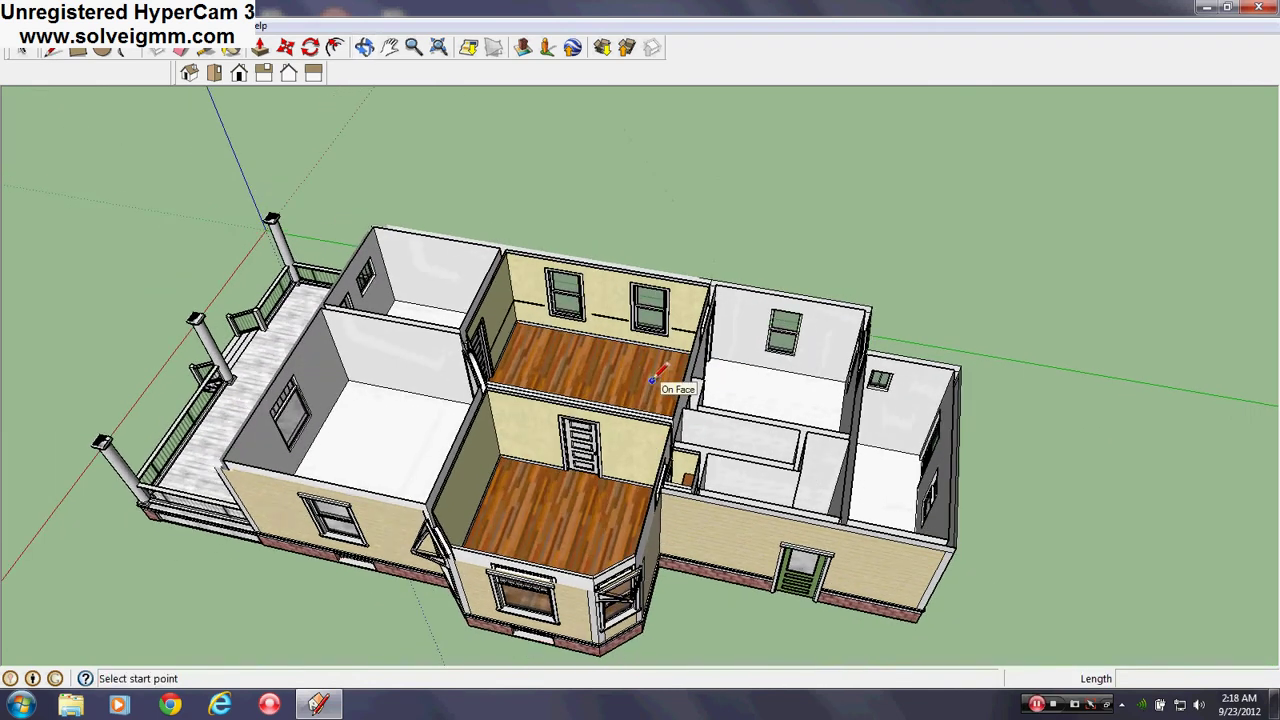
pyautogui.scroll(10, 622, 318)
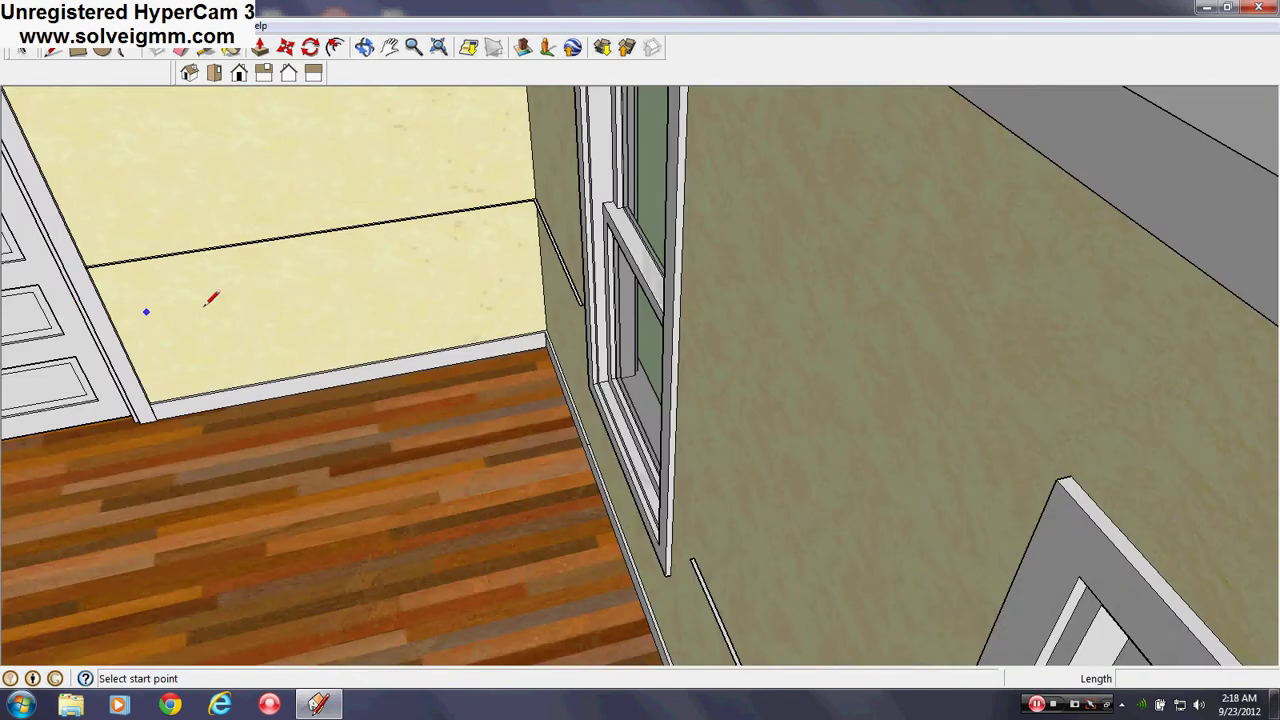
pyautogui.keyDown('shift'); pyautogui.moveTo(206, 294); pyautogui.dragTo(430, 350, button='middle'); pyautogui.keyUp('shift')
pyautogui.keyDown('shift'); pyautogui.moveTo(430, 350); pyautogui.dragTo(1085, 540, button='middle'); pyautogui.keyUp('shift')
pyautogui.scroll(4, 714, 428)
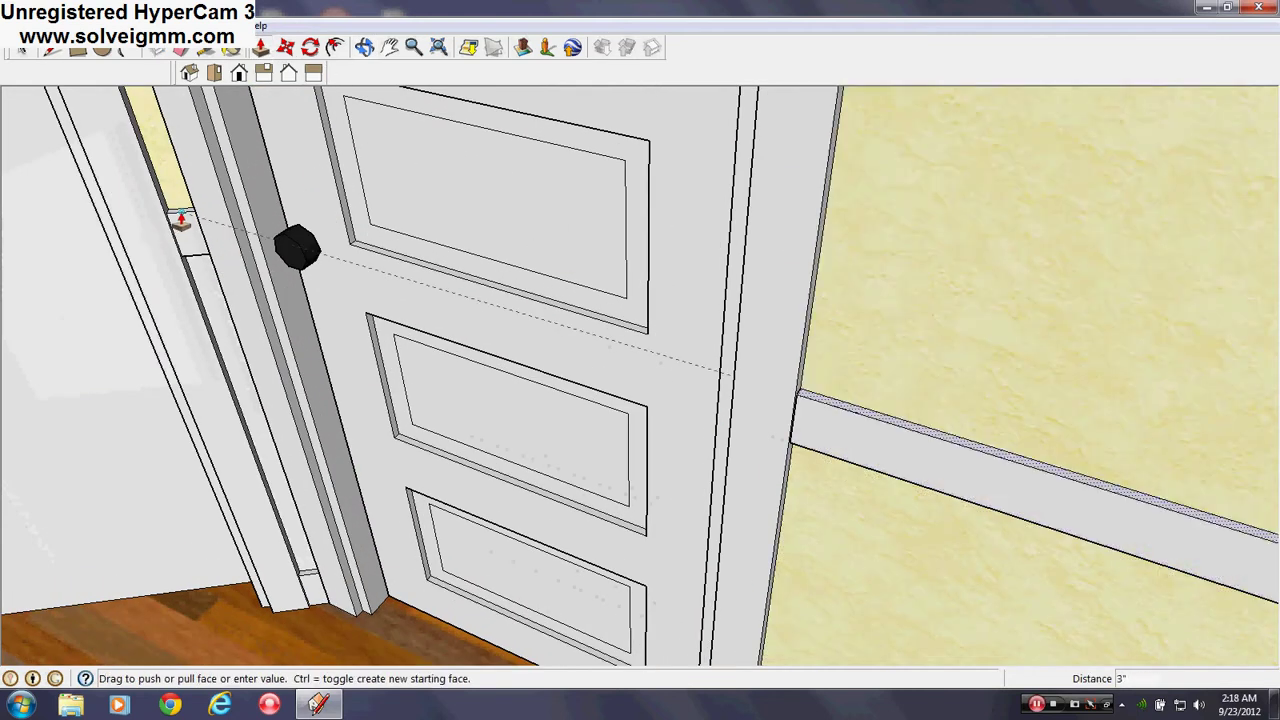
# Push/Pull the strip between the windows and the one beside the far door into chair rails of matching height.
pyautogui.moveTo(181, 224); pyautogui.dragTo(1031, 507, button='middle')
pyautogui.scroll(2, 1031, 507)
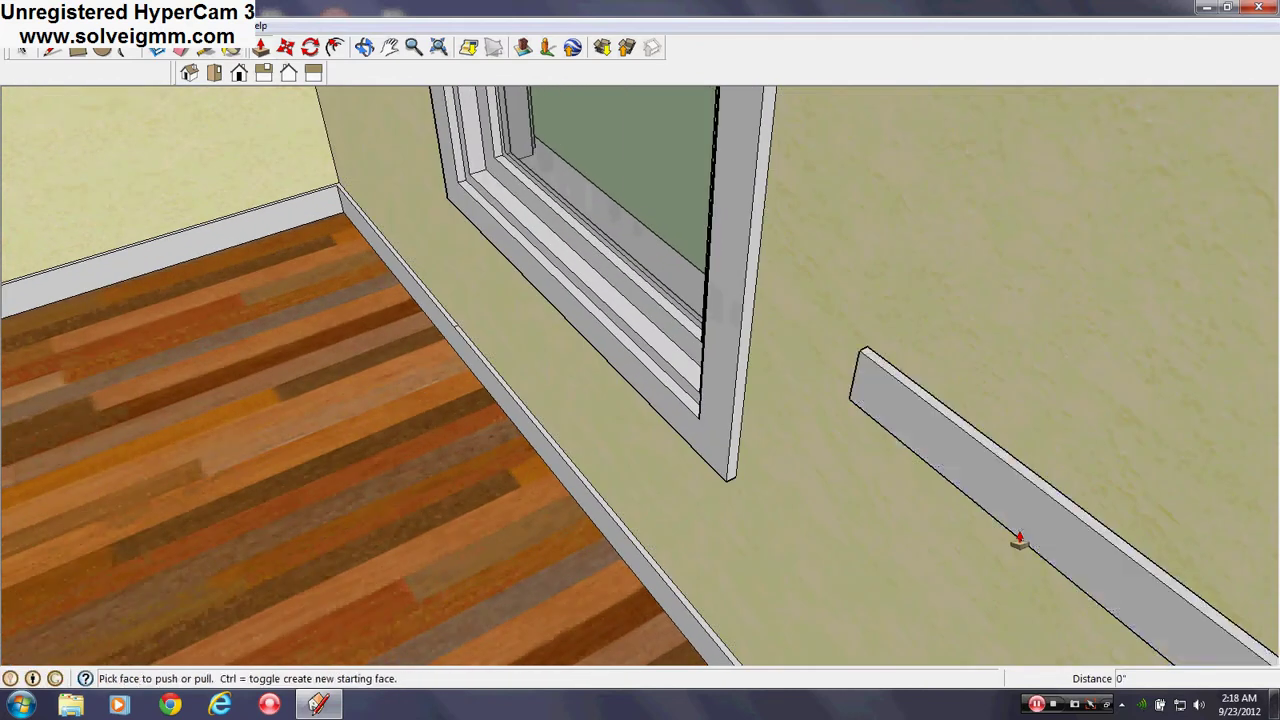
pyautogui.scroll(-5, 580, 426)
pyautogui.moveTo(580, 426); pyautogui.dragTo(25, 505, button='middle')
pyautogui.scroll(3, 691, 430)
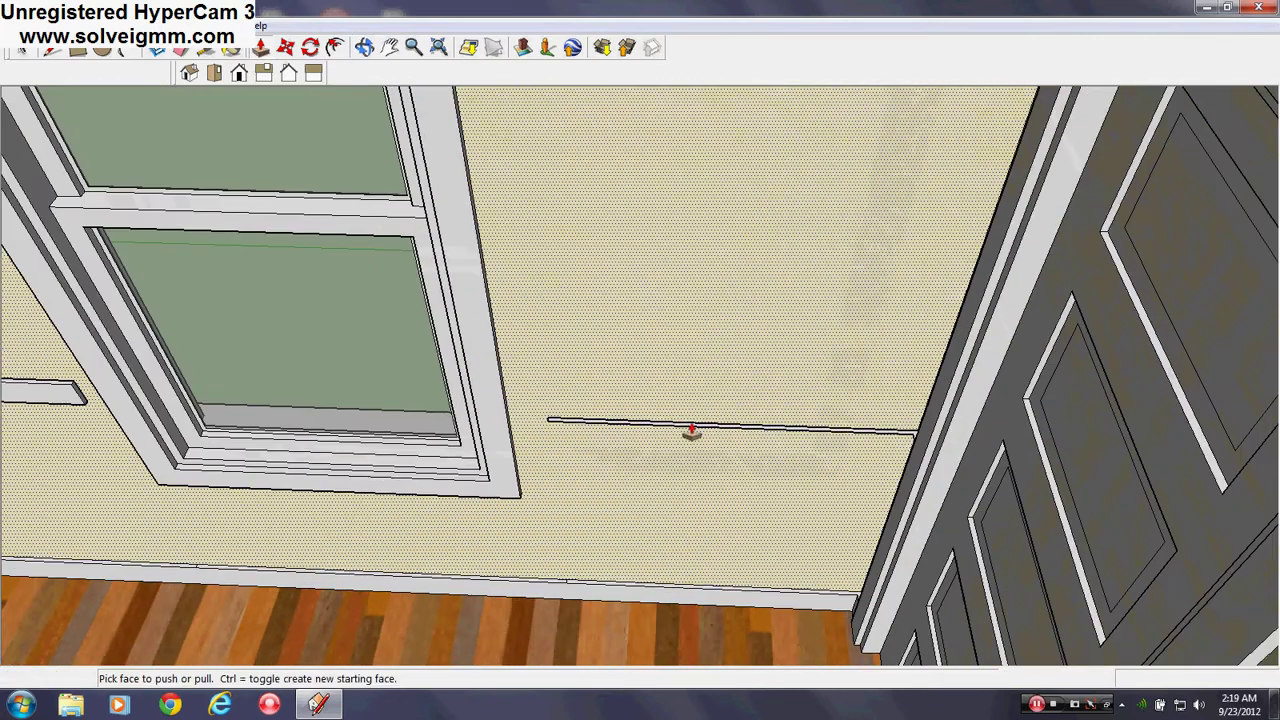
pyautogui.scroll(1, 691, 430)
pyautogui.click(692, 434)
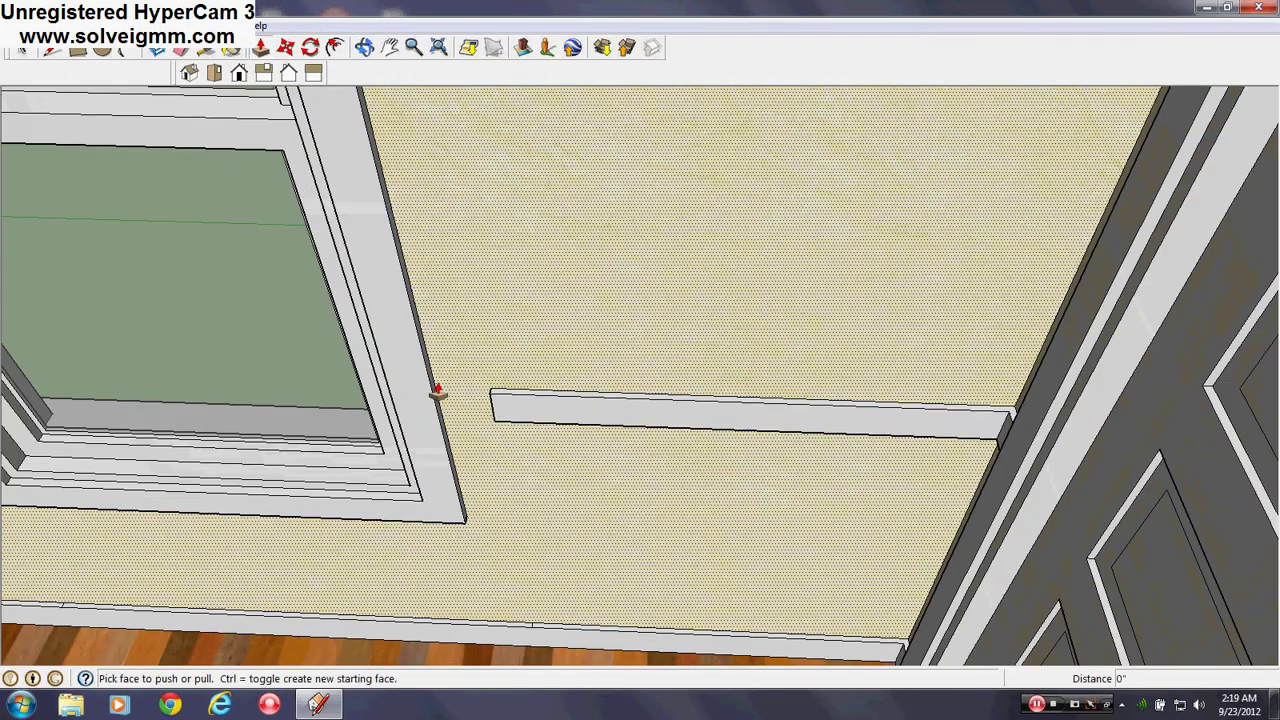
# Draw short edges at the chair rail ends and across the inside wall corner to close the rail's open faces.
pyautogui.moveTo(443, 386); pyautogui.dragTo(1200, 360, button='middle')
pyautogui.scroll(3, 566, 391)
pyautogui.moveTo(566, 391); pyautogui.dragTo(363, 394, button='middle')
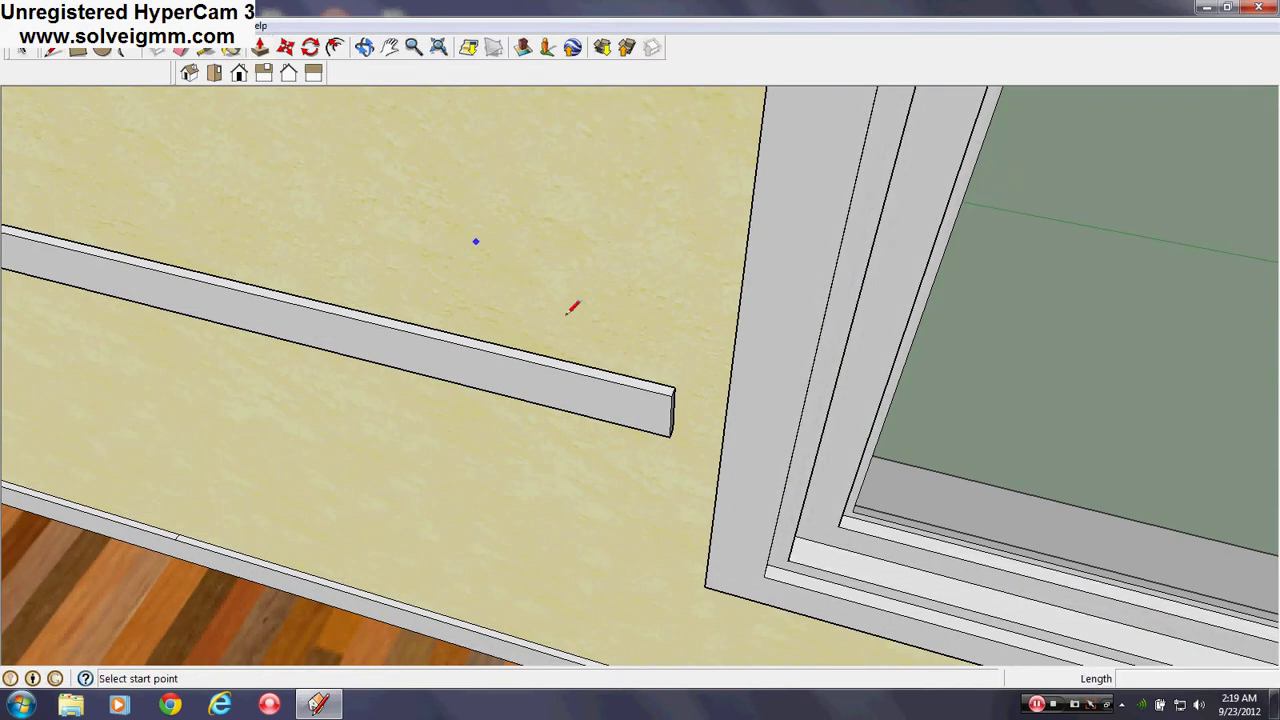
pyautogui.click(675, 386)
pyautogui.moveTo(675, 386); pyautogui.dragTo(484, 256, button='middle')
pyautogui.moveTo(630, 308); pyautogui.dragTo(270, 236, button='middle')
pyautogui.click(633, 417)
pyautogui.moveTo(633, 417)
pyautogui.mouseDown(button='middle')
pyautogui.moveTo(992, 386)
pyautogui.moveTo(623, 257)
pyautogui.mouseUp(button='middle')
pyautogui.moveTo(467, 208)
pyautogui.mouseDown(button='middle')
pyautogui.moveTo(534, 337)
pyautogui.moveTo(497, 300)
pyautogui.moveTo(546, 337)
pyautogui.mouseUp(button='middle')
pyautogui.scroll(3, 345, 237)
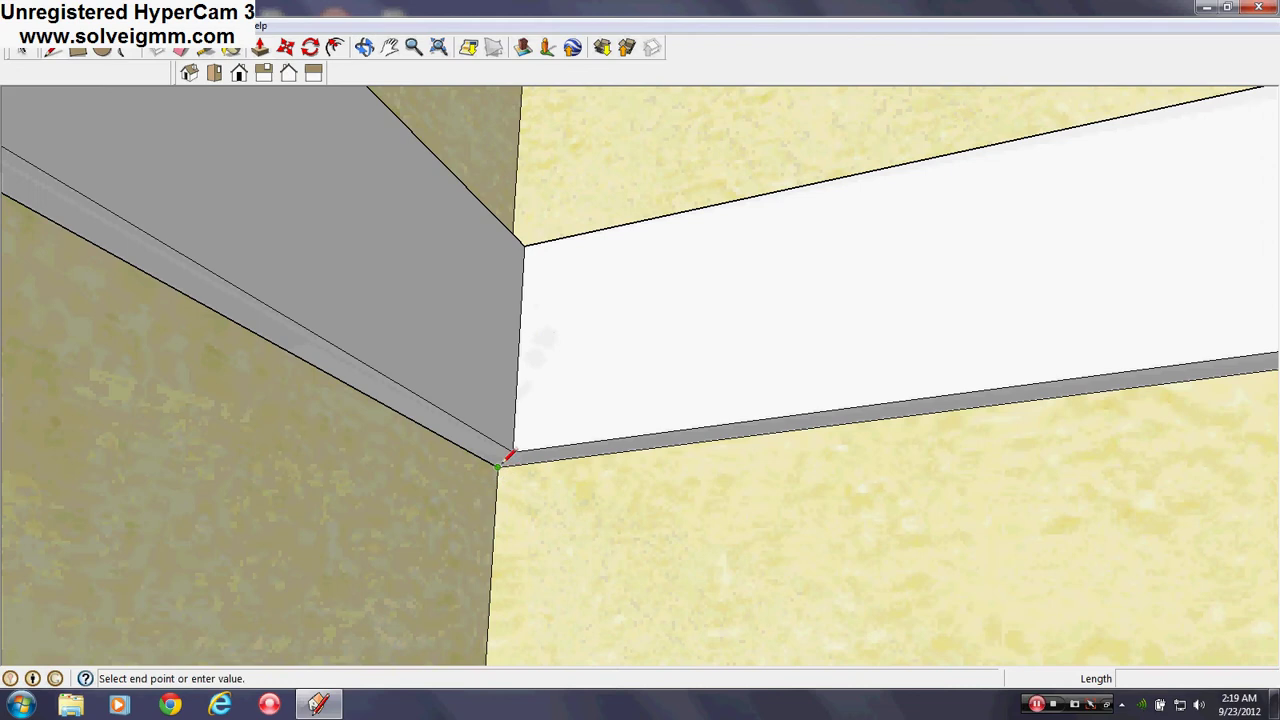
# Draw the remaining closing edges on the underside of the chair rail next to the door trims.
pyautogui.moveTo(505, 458); pyautogui.dragTo(534, 414, button='middle')
pyautogui.moveTo(337, 366)
pyautogui.mouseDown(button='middle')
pyautogui.moveTo(1000, 443)
pyautogui.moveTo(1090, 468)
pyautogui.mouseUp(button='middle')
pyautogui.moveTo(731, 476)
pyautogui.mouseDown(button='middle')
pyautogui.moveTo(497, 396)
pyautogui.moveTo(1089, 326)
pyautogui.moveTo(974, 514)
pyautogui.moveTo(246, 466)
pyautogui.moveTo(519, 465)
pyautogui.moveTo(889, 403)
pyautogui.moveTo(1086, 580)
pyautogui.moveTo(77, 480)
pyautogui.moveTo(307, 532)
pyautogui.moveTo(929, 357)
pyautogui.moveTo(789, 486)
pyautogui.moveTo(912, 345)
pyautogui.mouseUp(button='middle')
pyautogui.scroll(5, 955, 546)
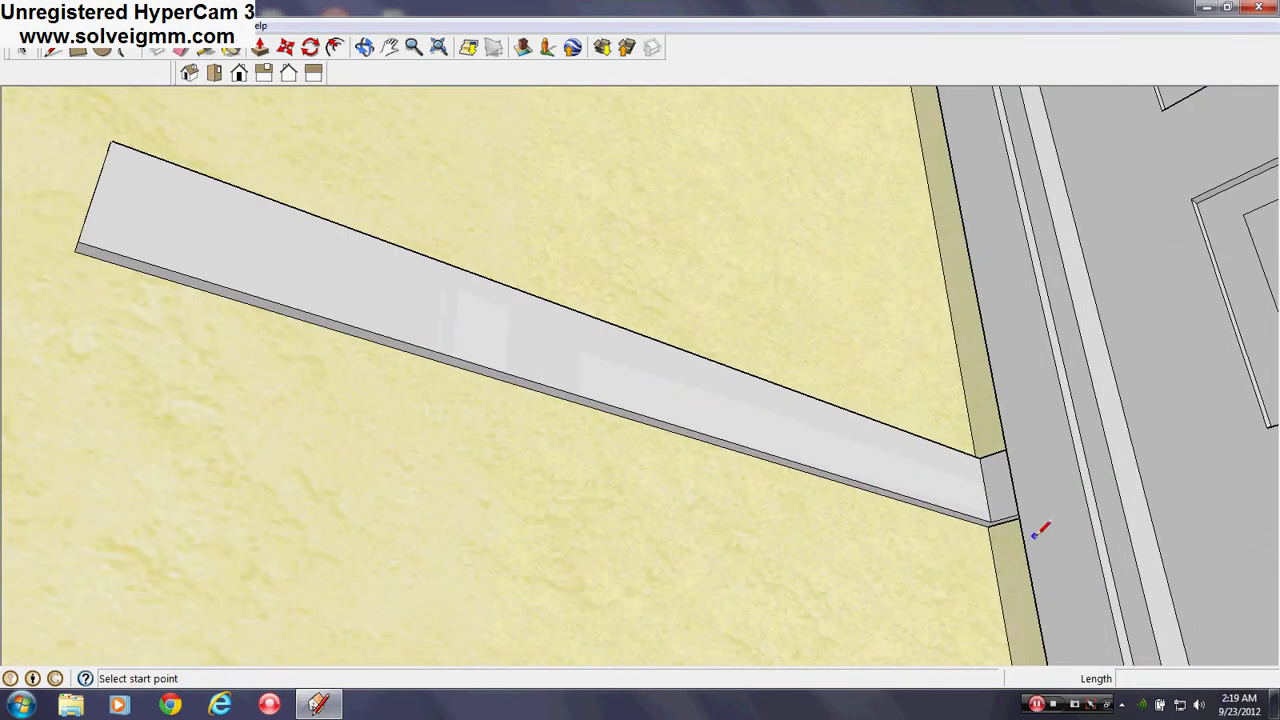
pyautogui.moveTo(943, 491); pyautogui.dragTo(786, 515, button='middle')
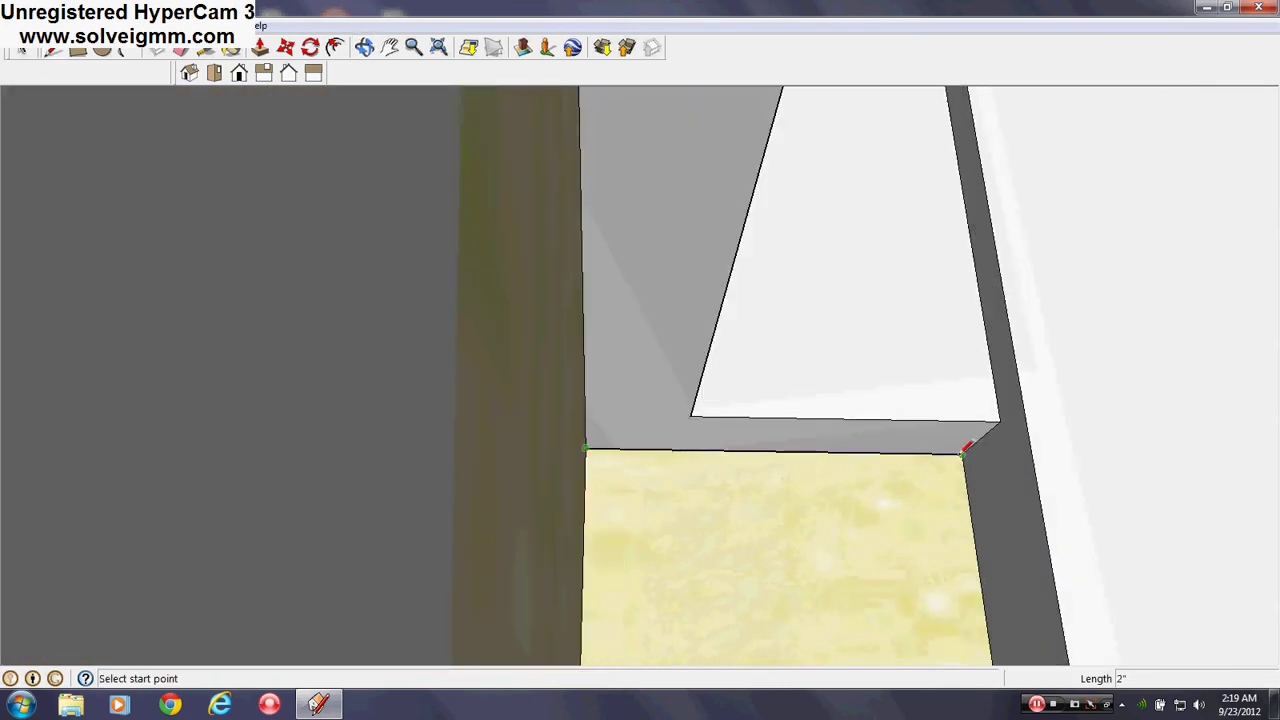
# Erase the surplus edges on the chair rail where it turns corners and meets the door trims.
pyautogui.moveTo(829, 407)
pyautogui.mouseDown(button='middle')
pyautogui.moveTo(851, 526)
pyautogui.moveTo(969, 566)
pyautogui.moveTo(500, 654)
pyautogui.moveTo(562, 336)
pyautogui.moveTo(860, 423)
pyautogui.moveTo(1154, 457)
pyautogui.moveTo(697, 477)
pyautogui.moveTo(1048, 427)
pyautogui.moveTo(985, 305)
pyautogui.mouseUp(button='middle')
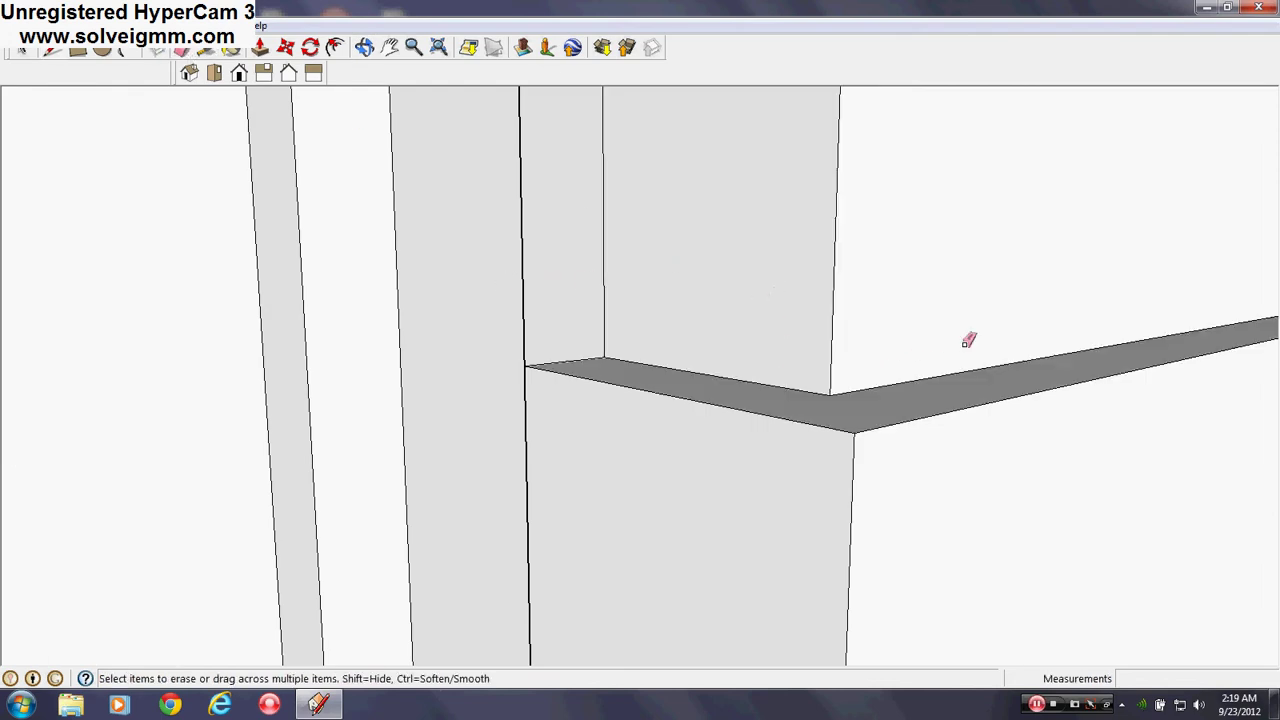
pyautogui.moveTo(1115, 340); pyautogui.dragTo(706, 426, button='middle')
pyautogui.moveTo(1103, 289)
pyautogui.mouseDown(button='middle')
pyautogui.moveTo(1230, 403)
pyautogui.moveTo(866, 449)
pyautogui.moveTo(803, 320)
pyautogui.moveTo(637, 334)
pyautogui.mouseUp(button='middle')
pyautogui.scroll(3, 674, 347)
pyautogui.scroll(3, 680, 355)
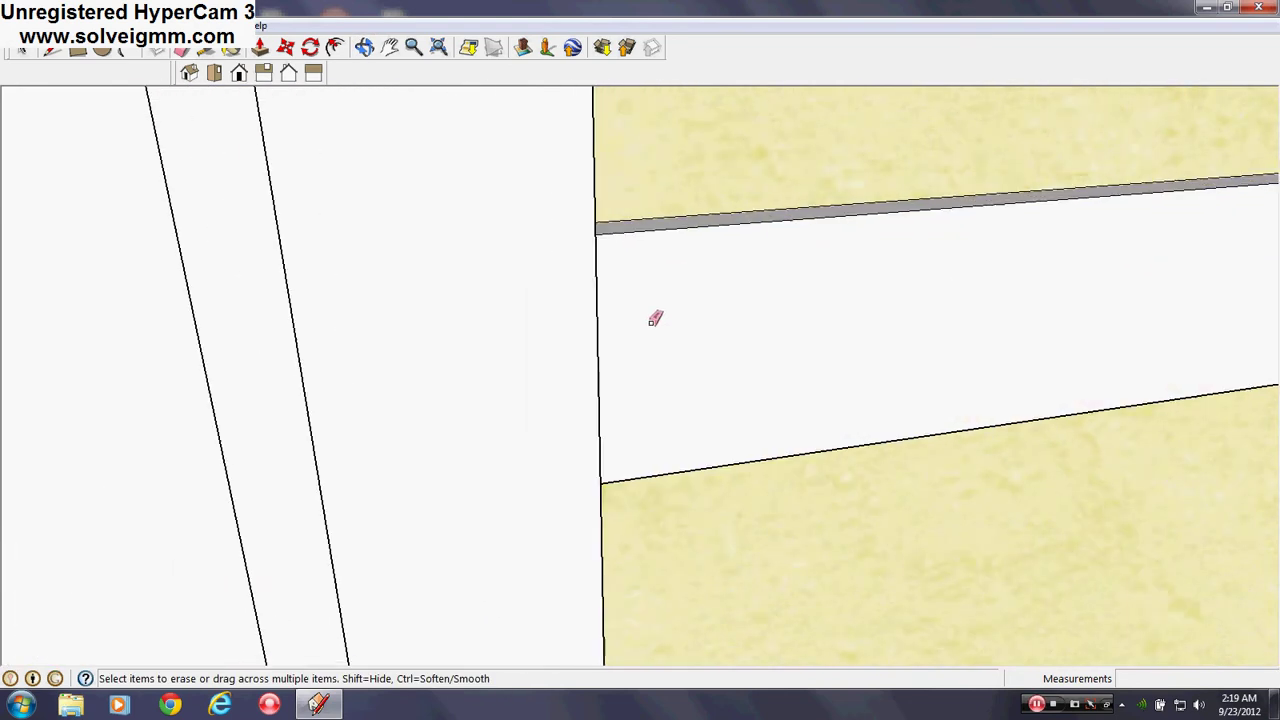
pyautogui.moveTo(587, 309)
pyautogui.mouseDown(button='middle')
pyautogui.moveTo(997, 571)
pyautogui.moveTo(762, 430)
pyautogui.mouseUp(button='middle')
pyautogui.moveTo(632, 371)
pyautogui.mouseDown(button='middle')
pyautogui.moveTo(669, 437)
pyautogui.moveTo(617, 217)
pyautogui.moveTo(106, 180)
pyautogui.moveTo(152, 190)
pyautogui.mouseUp(button='middle')
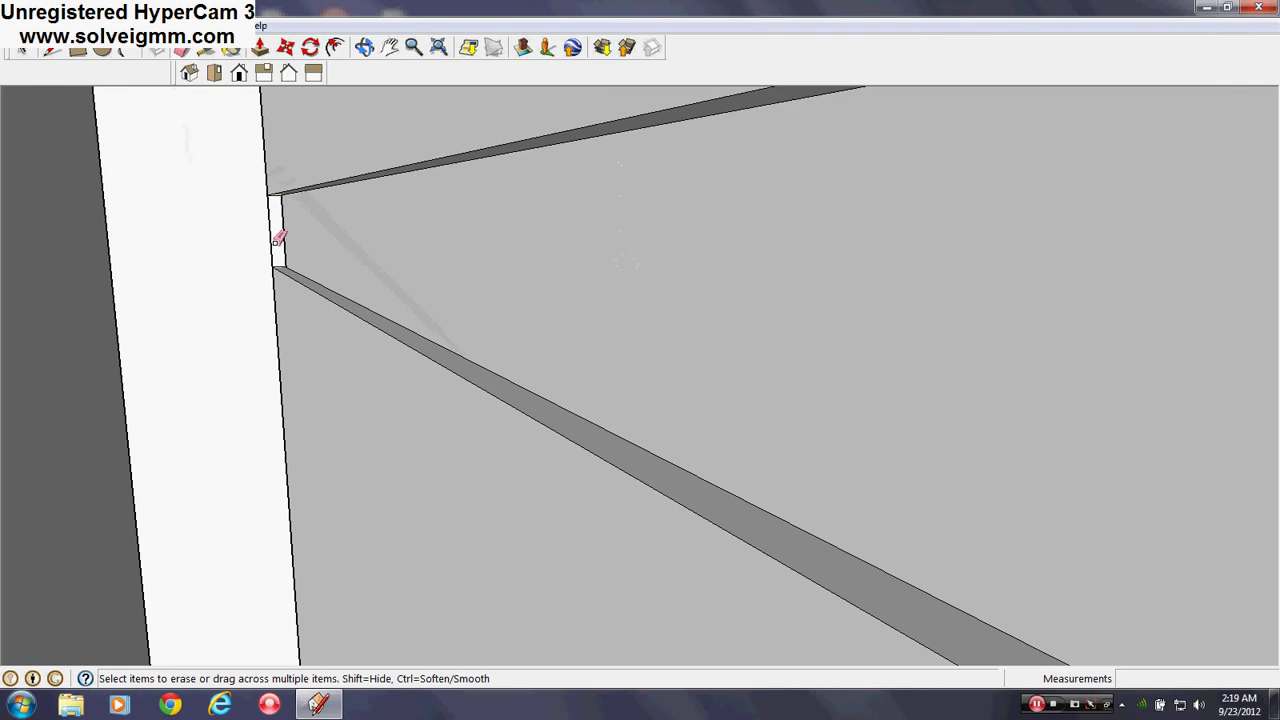
pyautogui.moveTo(278, 242)
pyautogui.mouseDown(button='middle')
pyautogui.moveTo(594, 363)
pyautogui.moveTo(711, 289)
pyautogui.moveTo(663, 263)
pyautogui.moveTo(260, 231)
pyautogui.moveTo(254, 206)
pyautogui.moveTo(229, 240)
pyautogui.moveTo(894, 386)
pyautogui.moveTo(534, 380)
pyautogui.mouseUp(button='middle')
pyautogui.scroll(5, 457, 429)
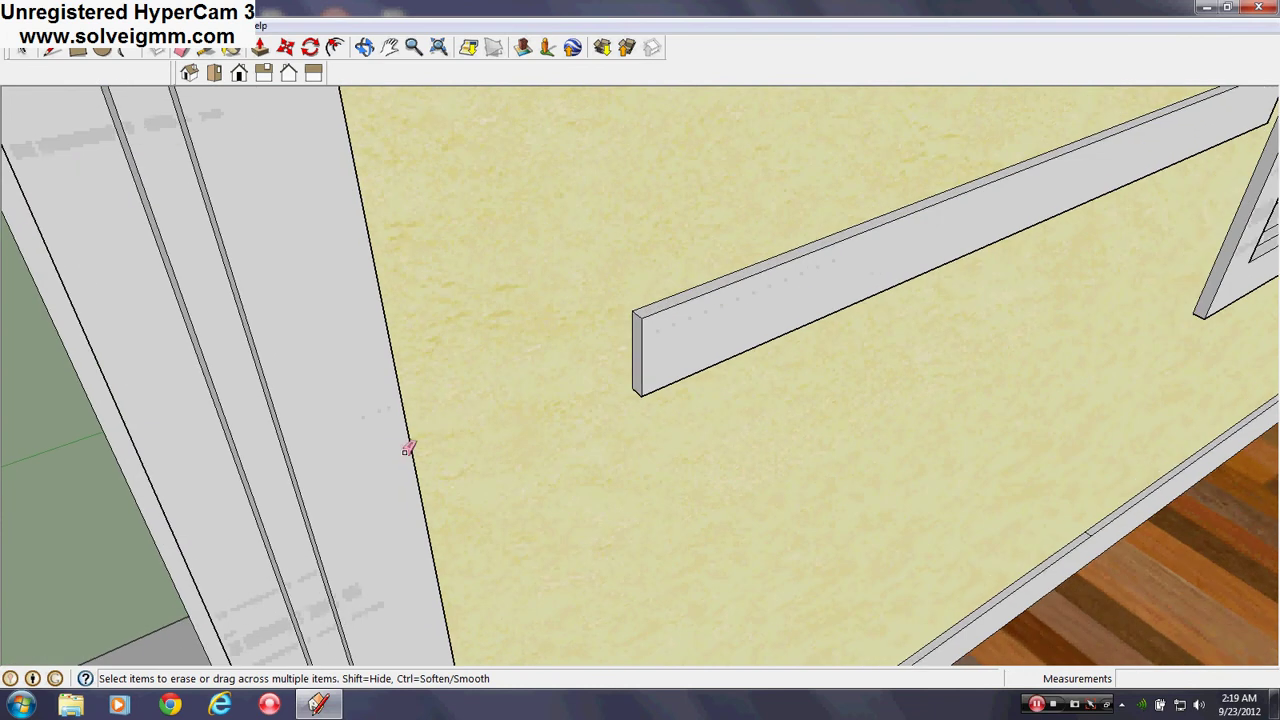
# Push/Pull the end of the chair rail between the windows up to the trim of the window nearest the corner.
pyautogui.click(259, 55)
pyautogui.click(636, 378)
pyautogui.moveTo(603, 403); pyautogui.dragTo(366, 567, button='middle')
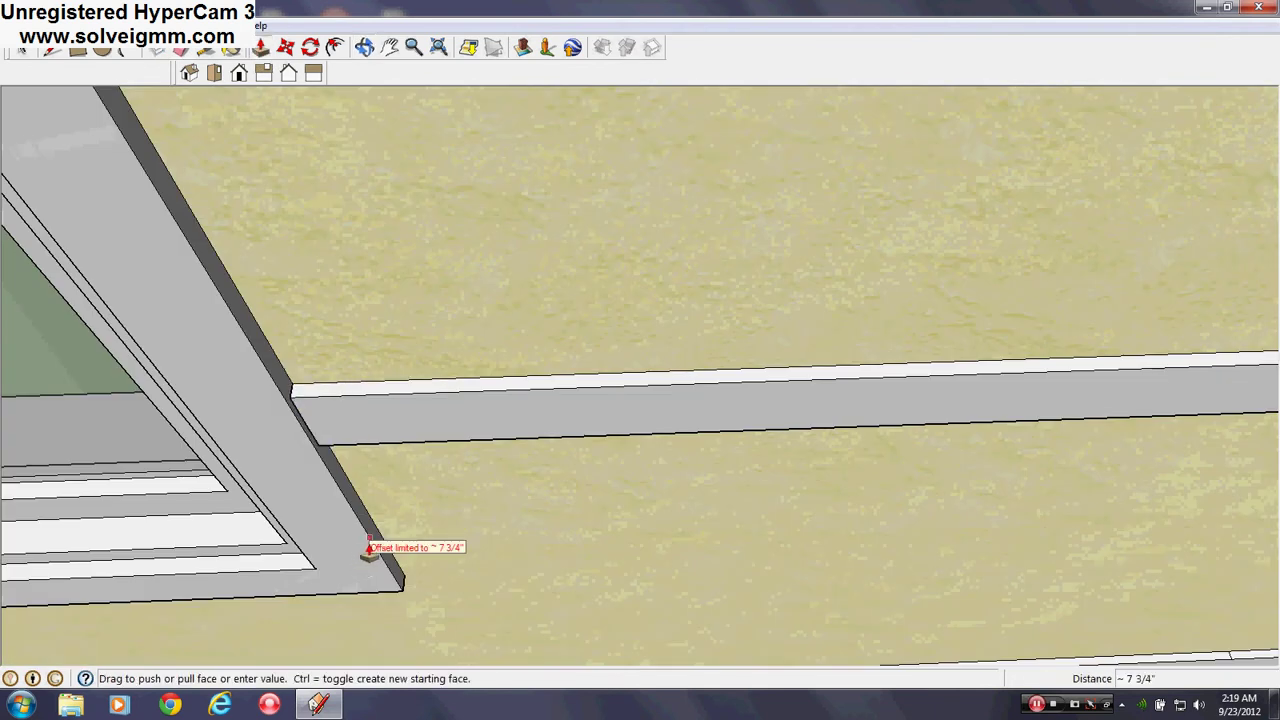
pyautogui.press('Escape')
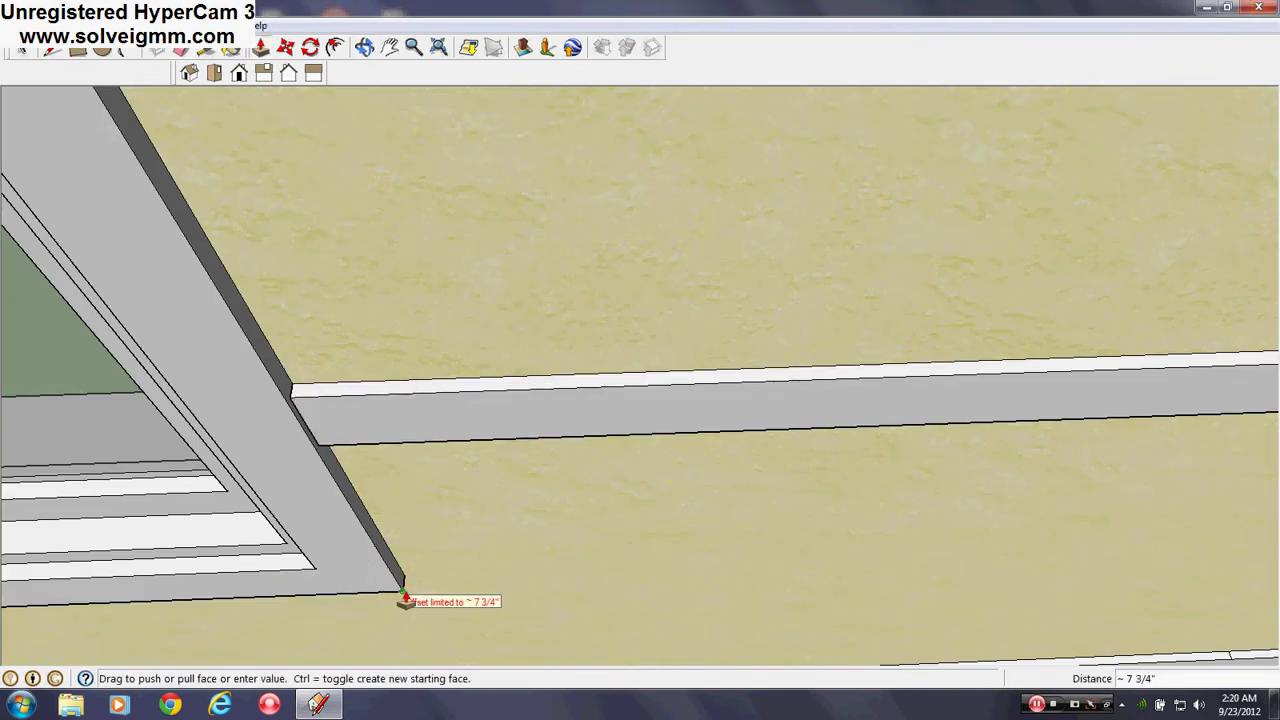
pyautogui.moveTo(451, 592); pyautogui.dragTo(541, 412, button='middle')
# Extend the remaining open chair rail ends with Push/Pull until they meet the window trims.
pyautogui.click(542, 447)
pyautogui.moveTo(732, 507); pyautogui.dragTo(873, 490, button='middle')
pyautogui.click(772, 576)
pyautogui.moveTo(1040, 431); pyautogui.dragTo(651, 363, button='middle')
pyautogui.scroll(5, 573, 428)
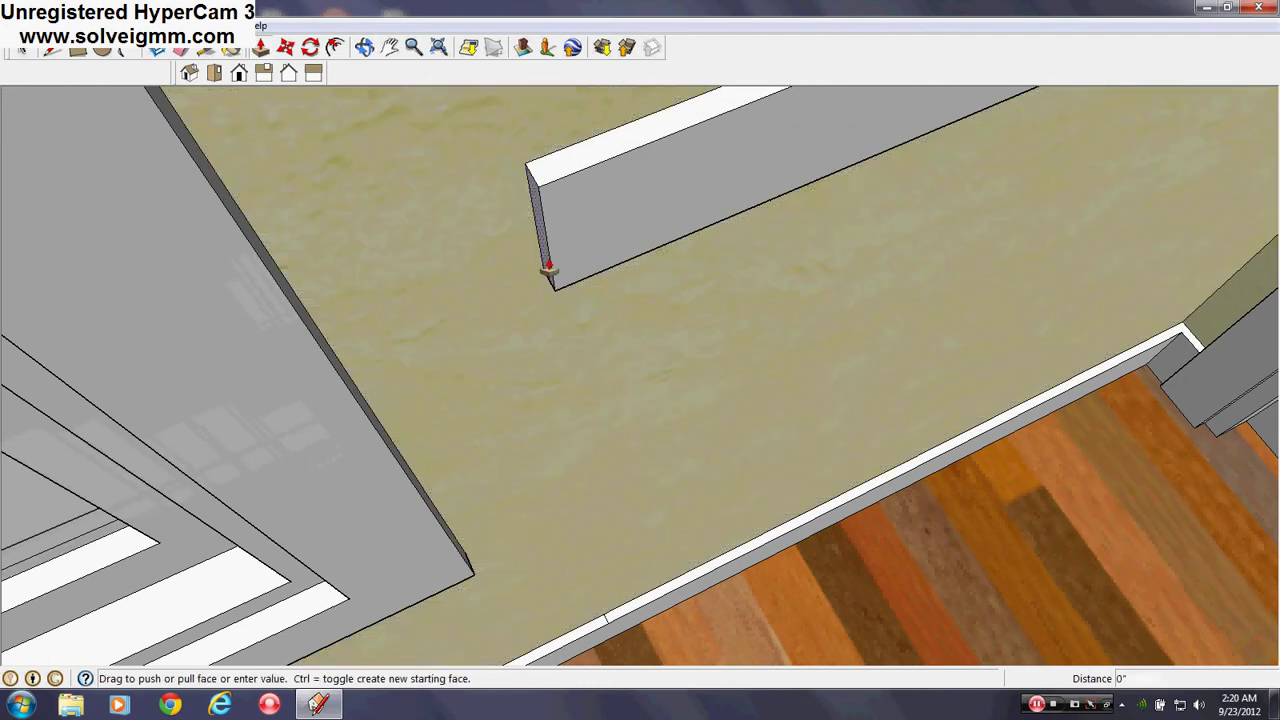
pyautogui.moveTo(474, 585); pyautogui.dragTo(600, 371, button='middle')
pyautogui.scroll(-5, 743, 416)
pyautogui.scroll(6, 606, 300)
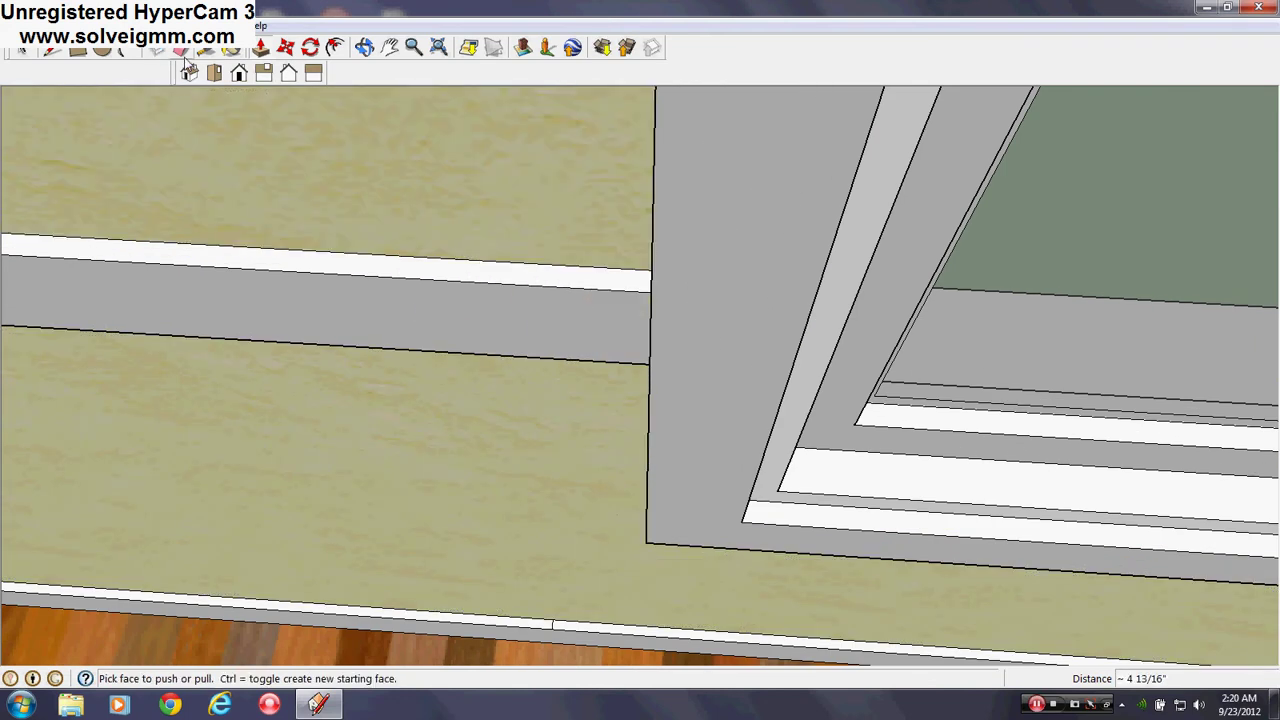
# Erase the short split lines across the baseboard's top face below the windows.
pyautogui.scroll(3, 443, 622)
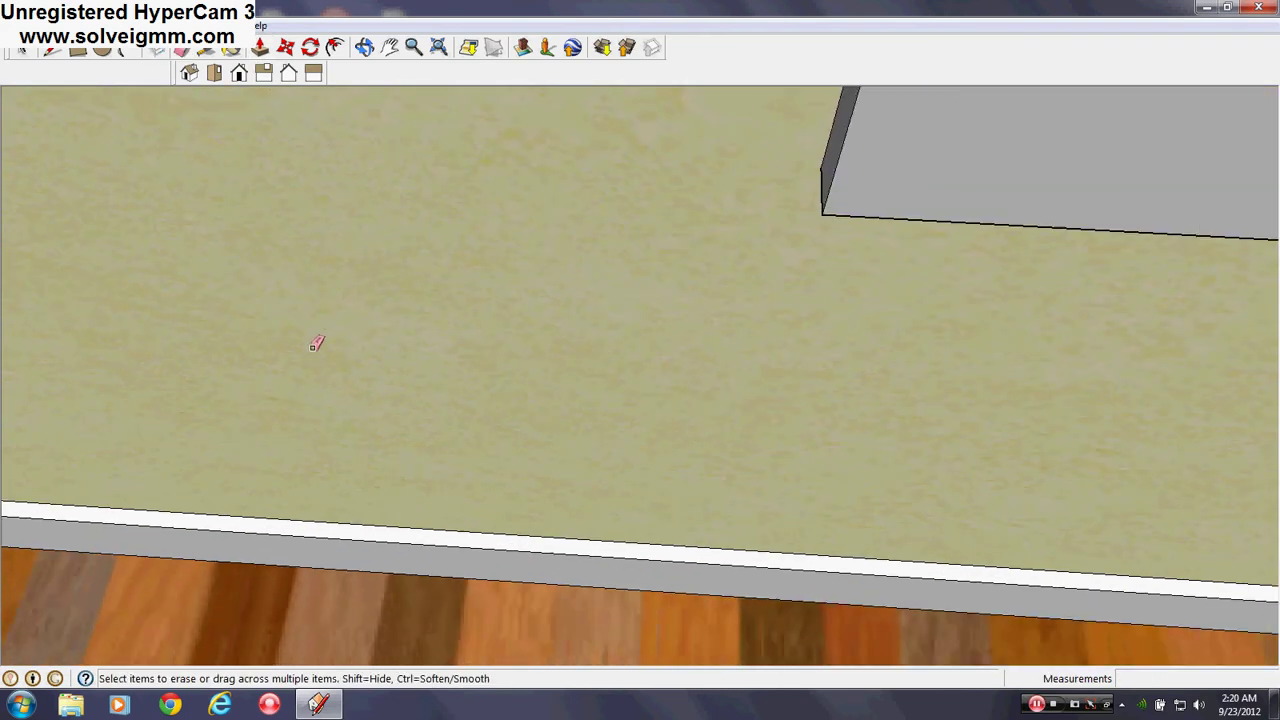
pyautogui.scroll(-3, 315, 347)
pyautogui.keyDown('shift'); pyautogui.moveTo(1000, 460); pyautogui.dragTo(177, 371, button='middle'); pyautogui.keyUp('shift')
pyautogui.scroll(3, 927, 430)
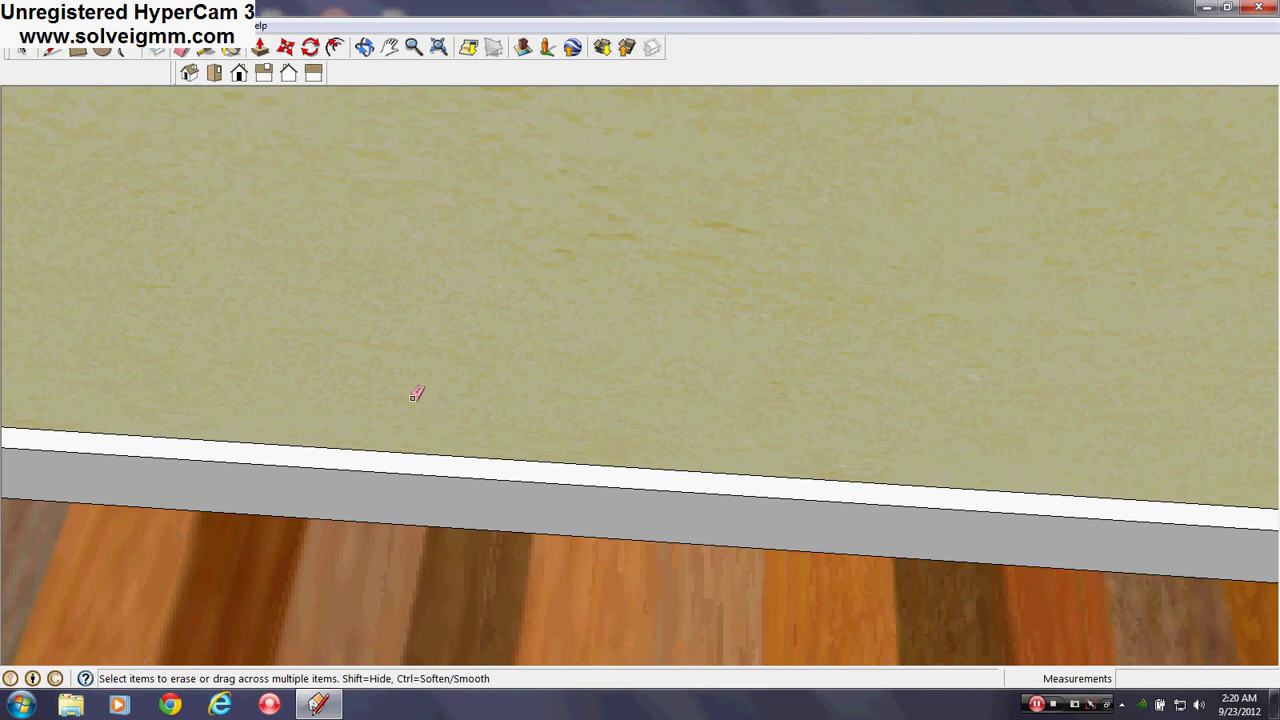
pyautogui.scroll(-3, 412, 398)
pyautogui.keyDown('shift'); pyautogui.moveTo(474, 417); pyautogui.dragTo(130, 365, button='middle'); pyautogui.keyUp('shift')
pyautogui.scroll(3, 811, 383)
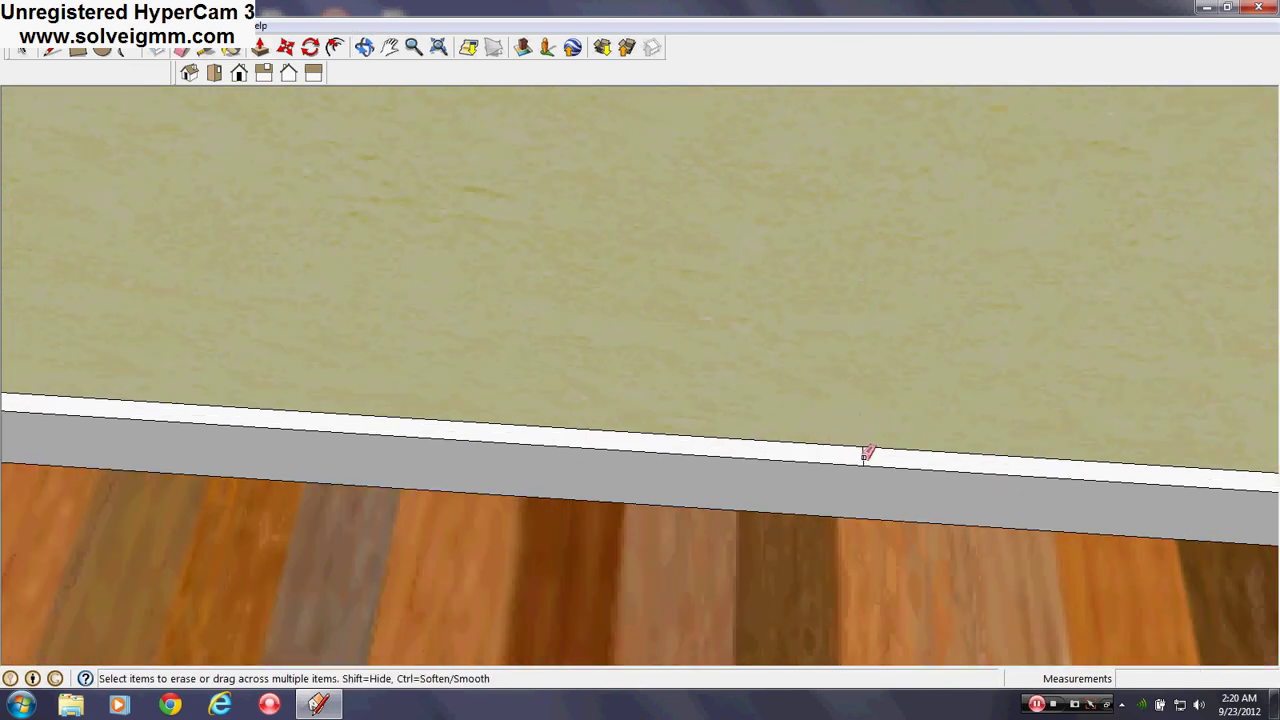
pyautogui.click(867, 457)
pyautogui.scroll(-3, 397, 290)
pyautogui.keyDown('shift'); pyautogui.moveTo(1009, 358); pyautogui.dragTo(510, 395, button='middle'); pyautogui.keyUp('shift')
pyautogui.scroll(3, 627, 393)
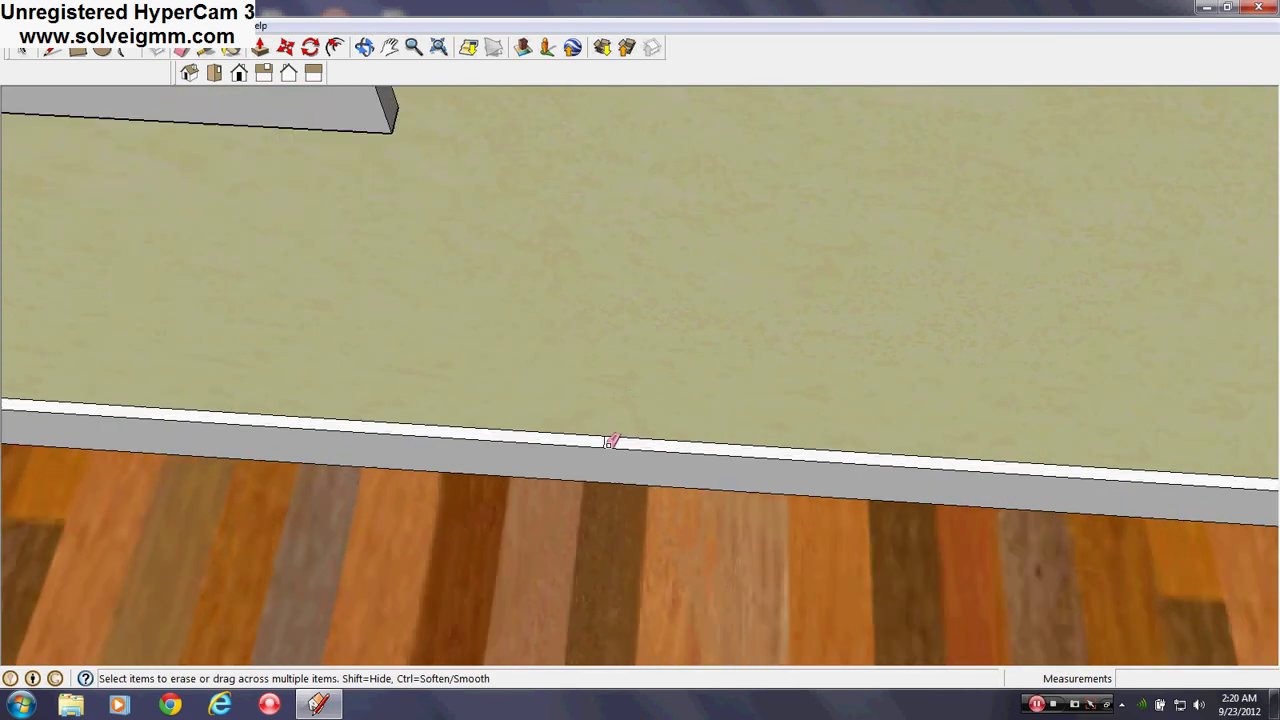
pyautogui.click(605, 440)
# Examine the chair rail and baseboard around both windows and the room's corner for gaps or leftover edges.
pyautogui.scroll(-4, 605, 440)
pyautogui.scroll(2, 911, 394)
pyautogui.moveTo(534, 283)
pyautogui.keyDown('shift'); pyautogui.mouseDown(button='middle')
pyautogui.moveTo(911, 394)
pyautogui.moveTo(520, 320)
pyautogui.mouseUp(button='middle'); pyautogui.keyUp('shift')
pyautogui.scroll(2, 668, 219)
pyautogui.moveTo(786, 328); pyautogui.dragTo(1089, 383, button='middle')
pyautogui.scroll(-2, 1085, 384)
pyautogui.keyDown('shift'); pyautogui.moveTo(376, 280); pyautogui.dragTo(1095, 425, button='middle'); pyautogui.keyUp('shift')
pyautogui.scroll(4, 580, 417)
pyautogui.moveTo(626, 357); pyautogui.dragTo(575, 391, button='middle')
pyautogui.scroll(-2, 565, 382)
pyautogui.scroll(-8, 566, 380)
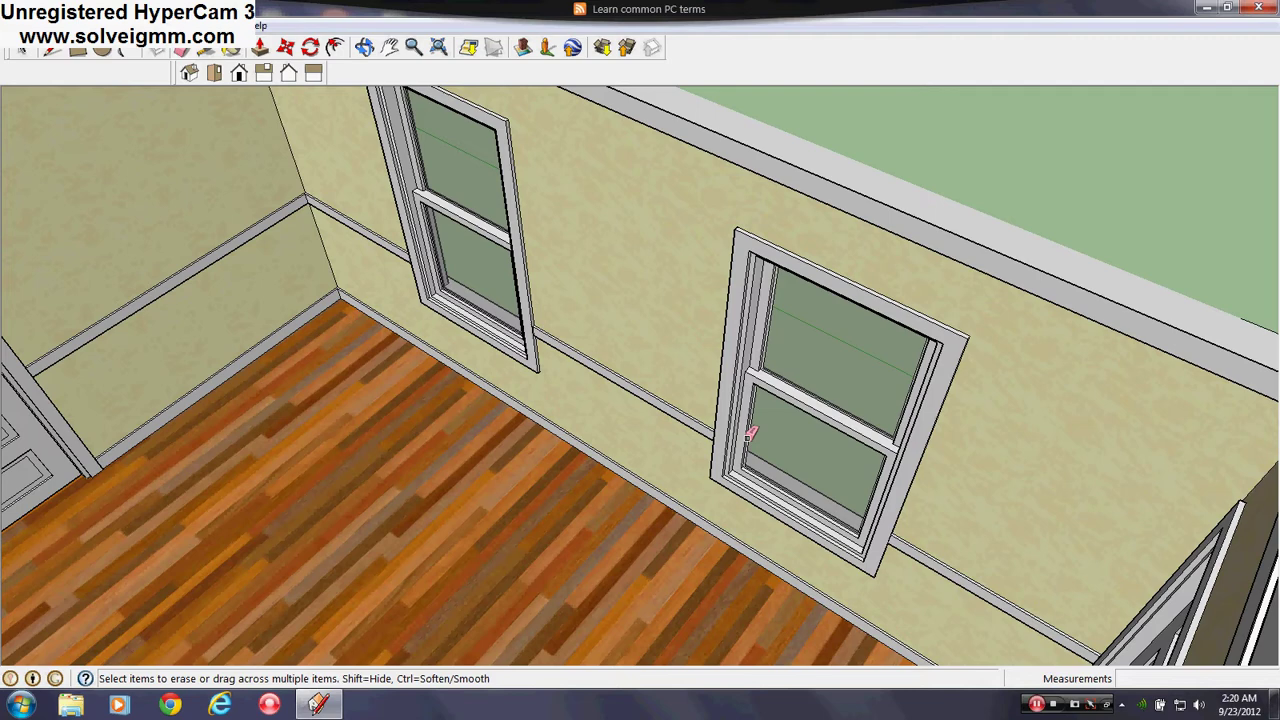
pyautogui.moveTo(749, 434); pyautogui.dragTo(360, 343, button='middle')
pyautogui.scroll(3, 660, 372)
pyautogui.scroll(-4, 754, 371)
pyautogui.scroll(5, 360, 343)
# Paint the walls below the new chair rail with the Cladding_Board_Batten material and close the material browser.
pyautogui.click(231, 48)
pyautogui.moveTo(680, 471); pyautogui.dragTo(437, 330, button='middle')
pyautogui.moveTo(518, 395); pyautogui.dragTo(872, 330, button='middle')
pyautogui.scroll(5, 852, 232)
pyautogui.click(885, 221)
pyautogui.scroll(-3, 857, 211)
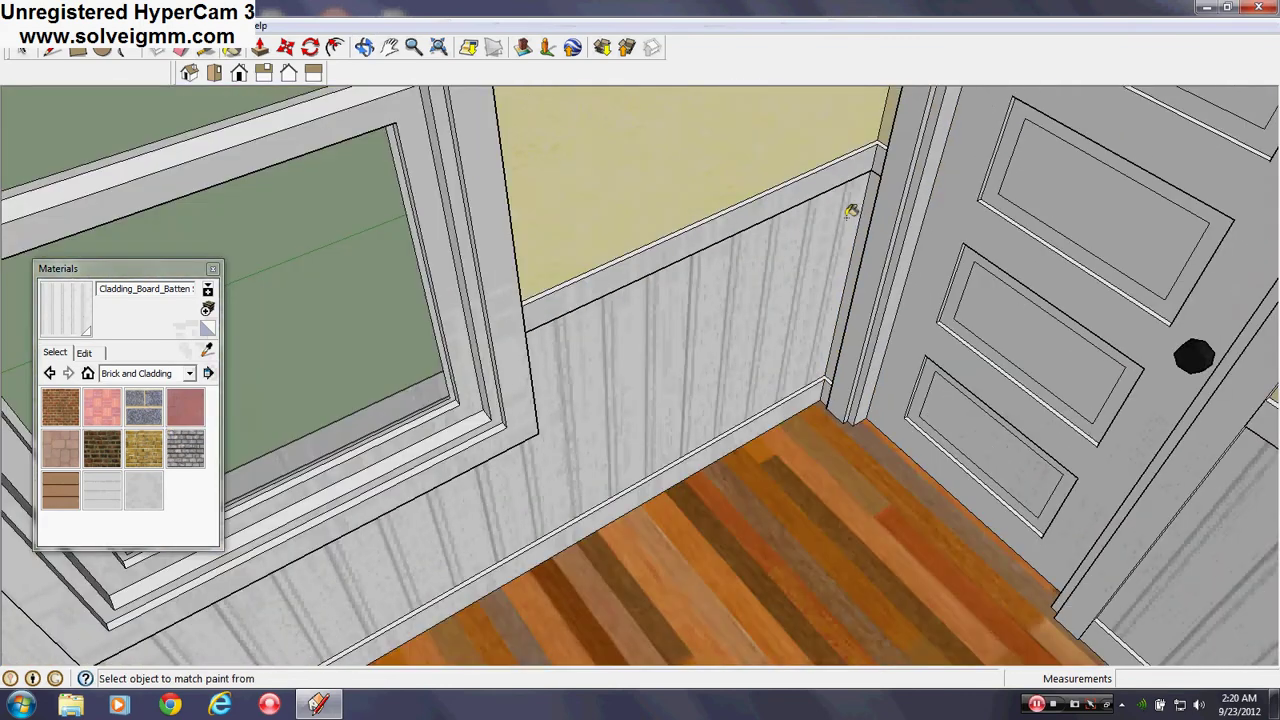
pyautogui.scroll(-5, 857, 211)
pyautogui.moveTo(857, 211); pyautogui.dragTo(588, 292, button='middle')
pyautogui.scroll(3, 541, 372)
pyautogui.scroll(-6, 869, 363)
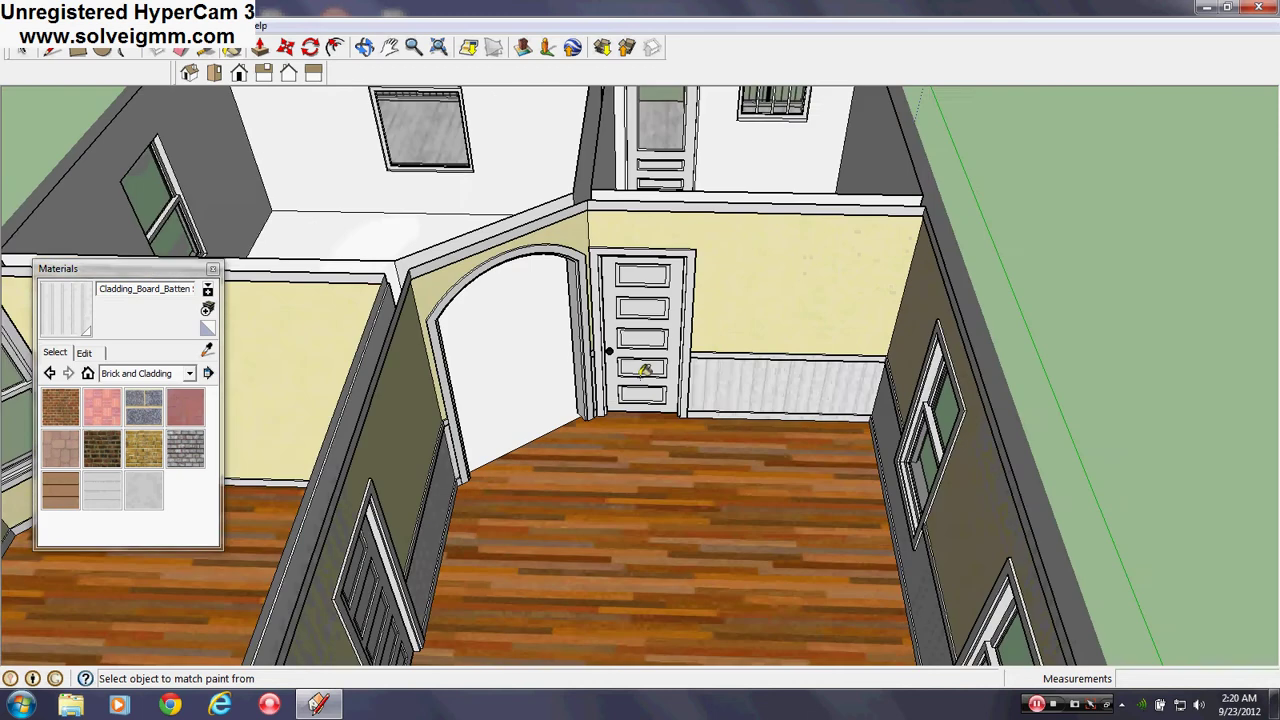
pyautogui.moveTo(869, 363); pyautogui.dragTo(300, 190, button='middle')
pyautogui.click(213, 269)
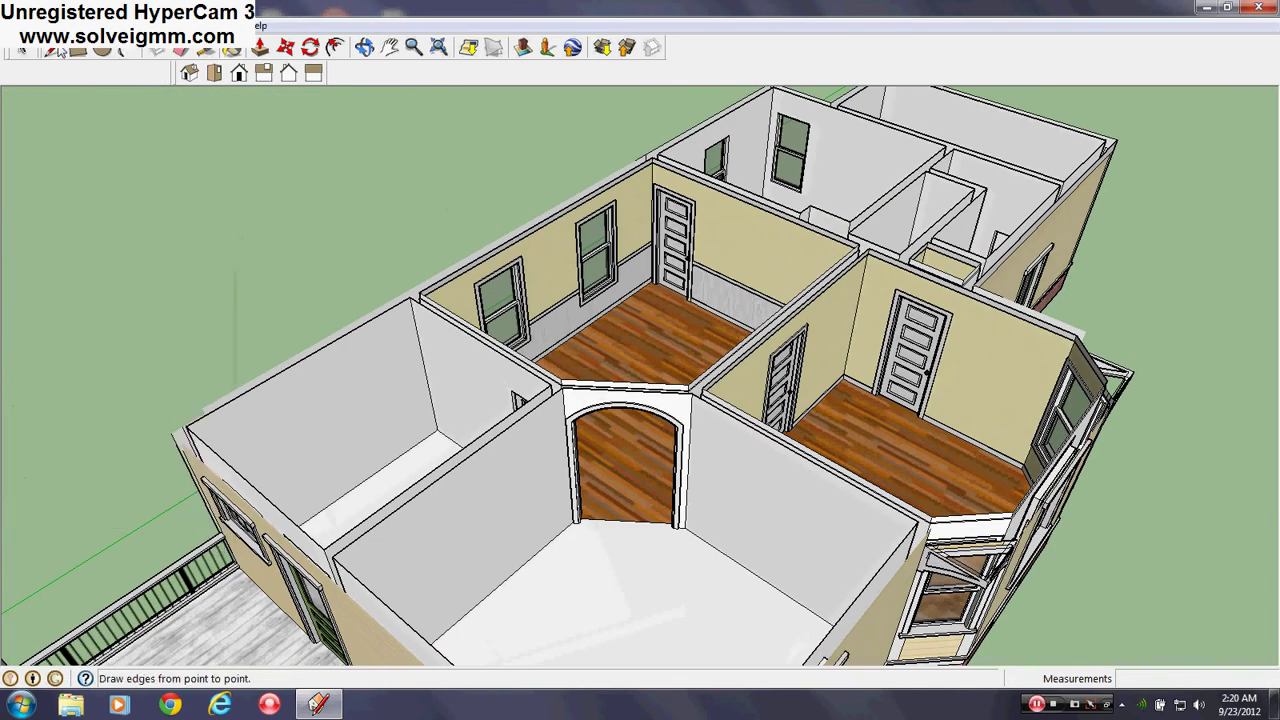
# Make the Second Floor layer visible to cover the finished room, and close the layer list.
pyautogui.moveTo(631, 468); pyautogui.dragTo(636, 375, button='middle')
pyautogui.click(222, 25)
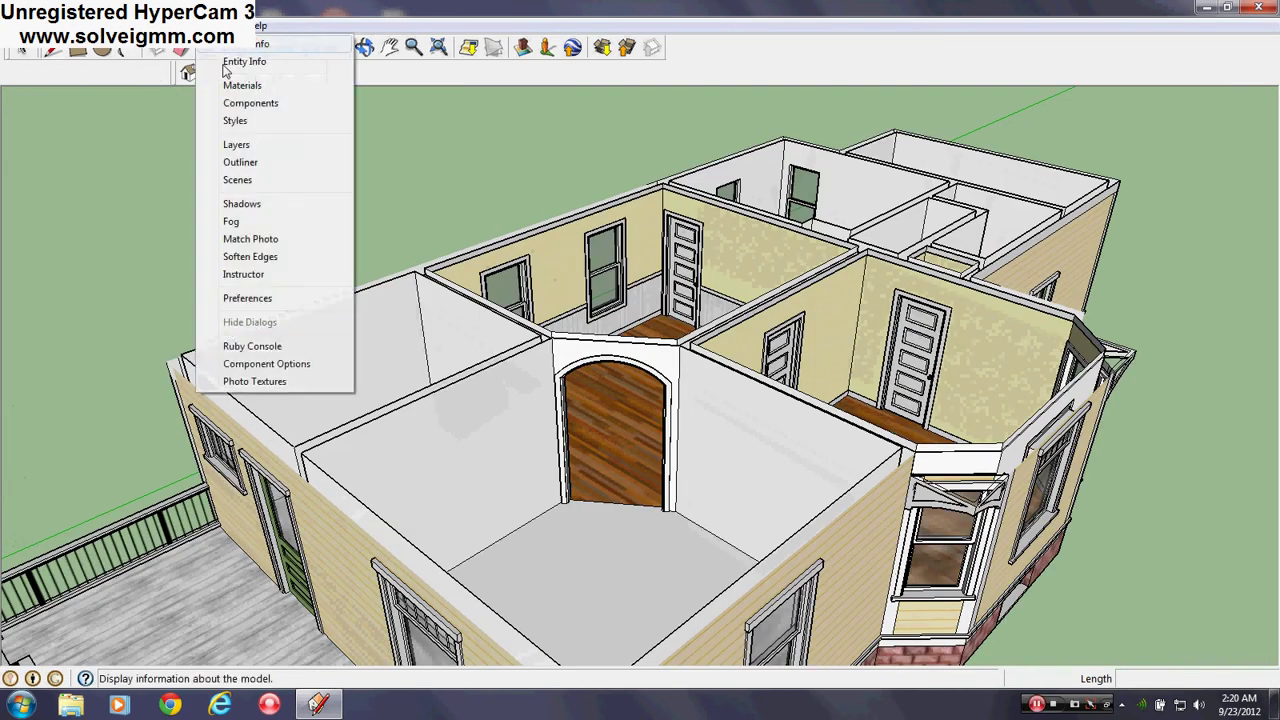
pyautogui.click(233, 146)
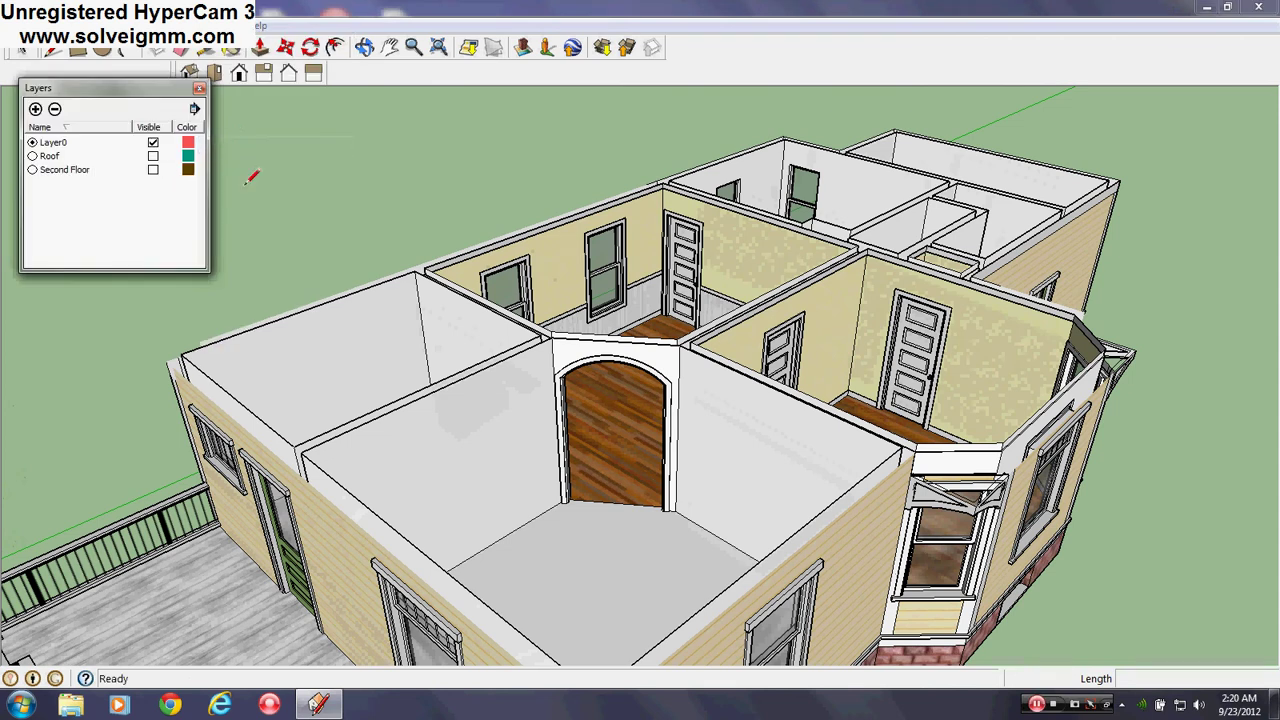
pyautogui.moveTo(625, 420); pyautogui.dragTo(636, 372, button='middle')
pyautogui.scroll(5, 711, 383)
pyautogui.moveTo(711, 383); pyautogui.dragTo(799, 276, button='middle')
pyautogui.click(153, 170)
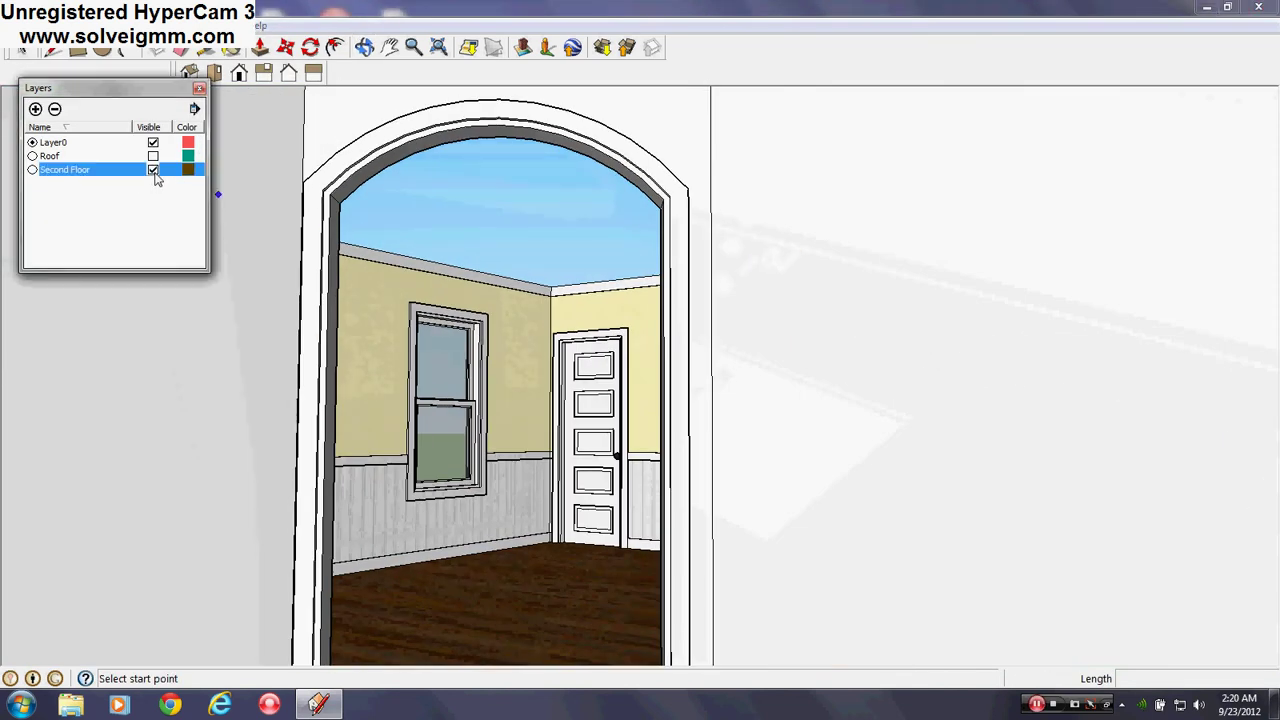
pyautogui.click(199, 91)
# Turn off the Profiles edge style so the room's outlines display with thin lines.
pyautogui.moveTo(780, 380); pyautogui.dragTo(639, 430, button='middle')
pyautogui.scroll(5, 298, 365)
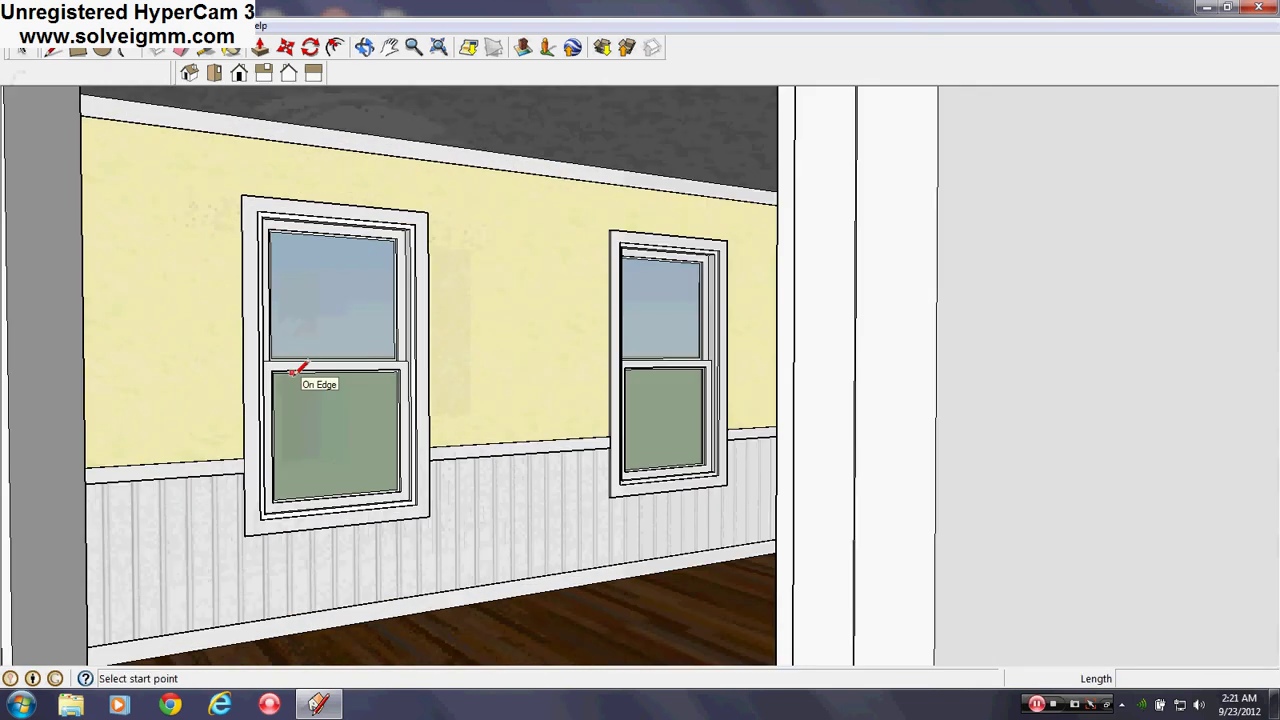
pyautogui.scroll(3, 373, 338)
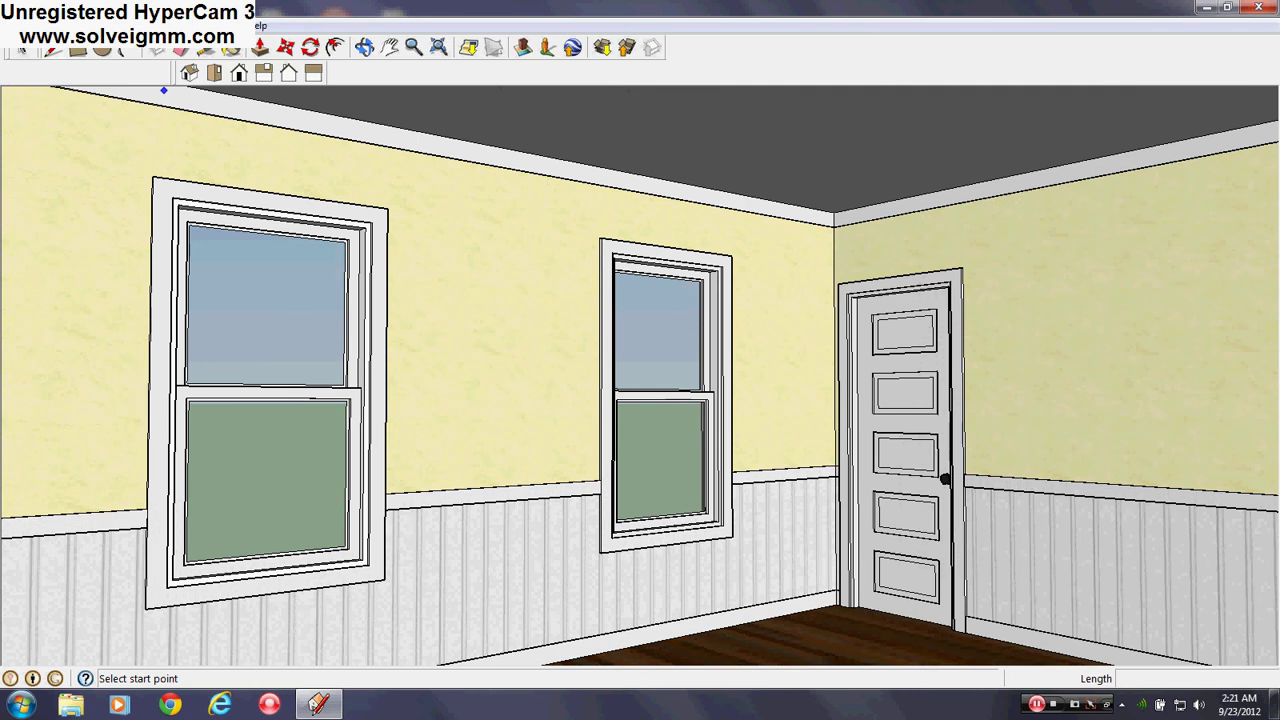
pyautogui.click(68, 25)
pyautogui.moveTo(110, 221)
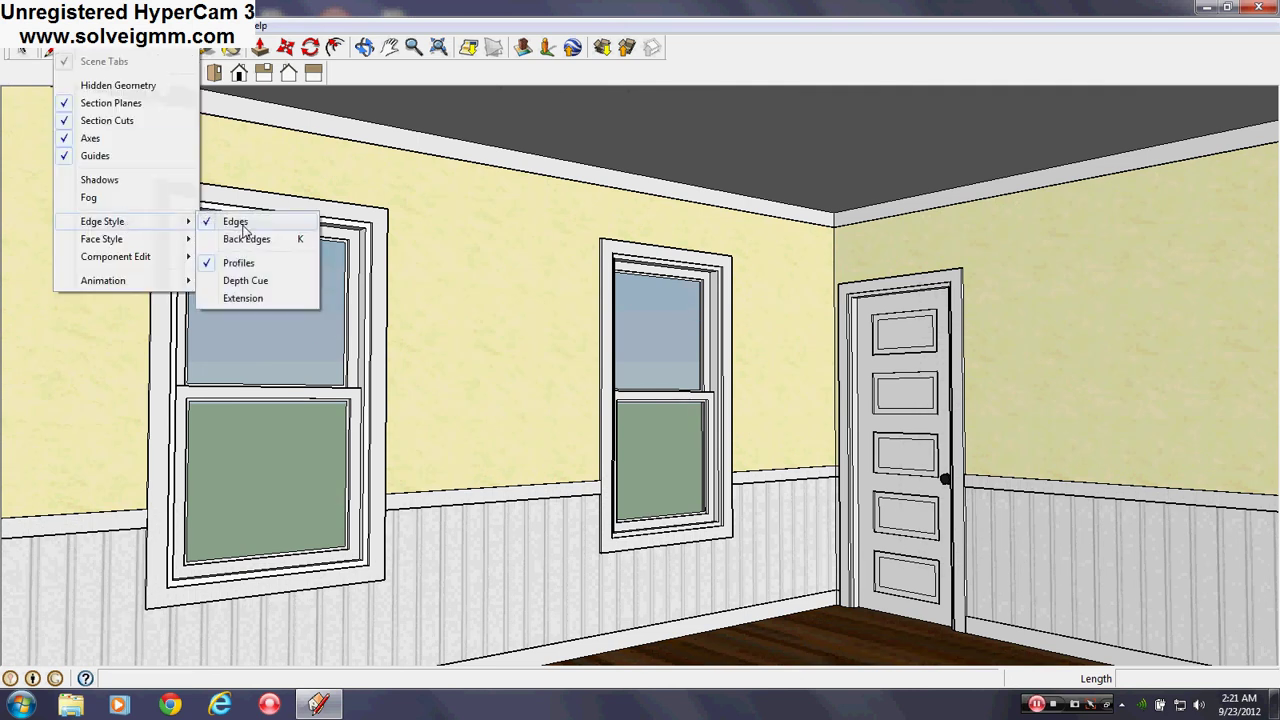
pyautogui.click(259, 264)
# Sample the paint materials Color_001 and Color_000 around the window trim, and close the material browser.
pyautogui.scroll(6, 400, 250)
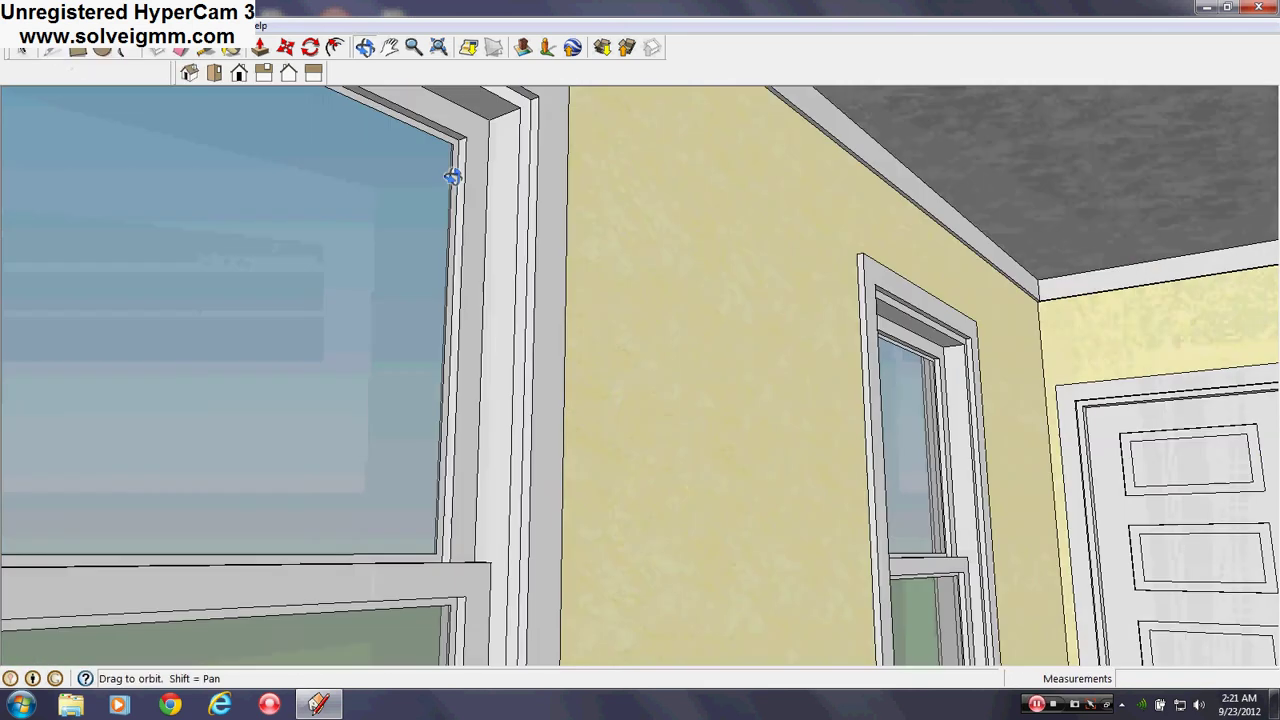
pyautogui.moveTo(486, 128); pyautogui.dragTo(269, 87, button='middle')
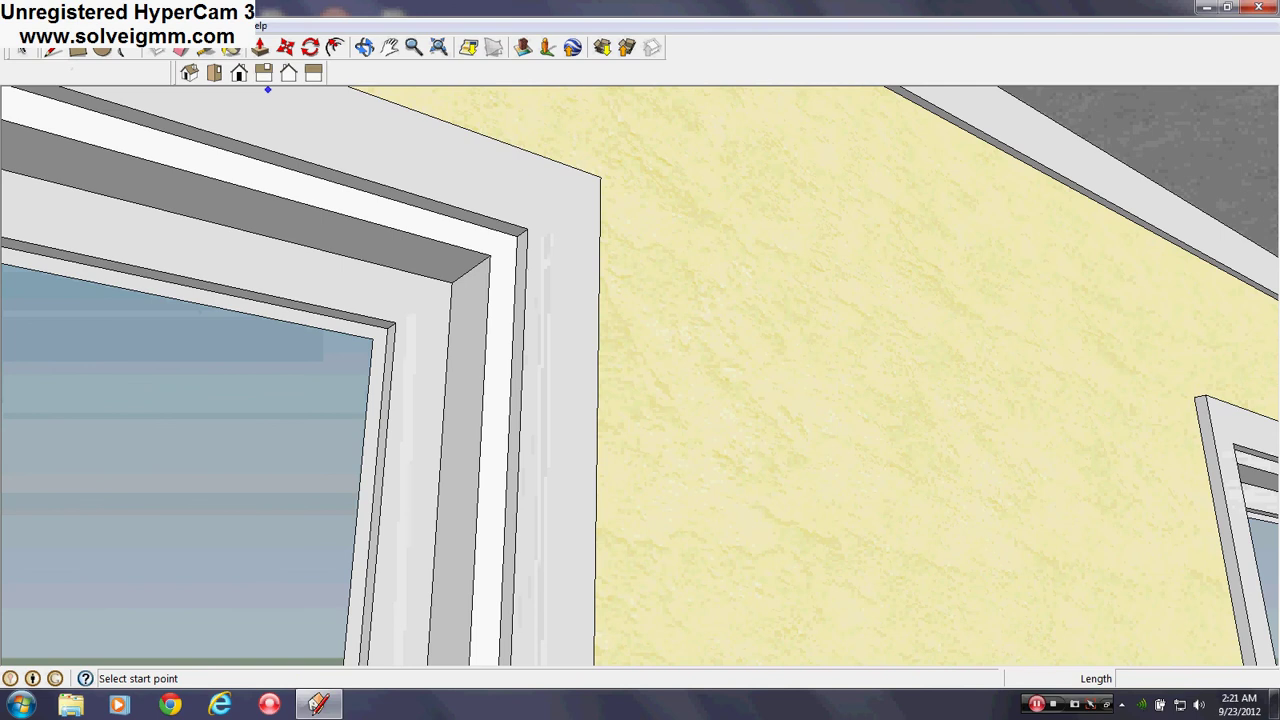
pyautogui.click(230, 50)
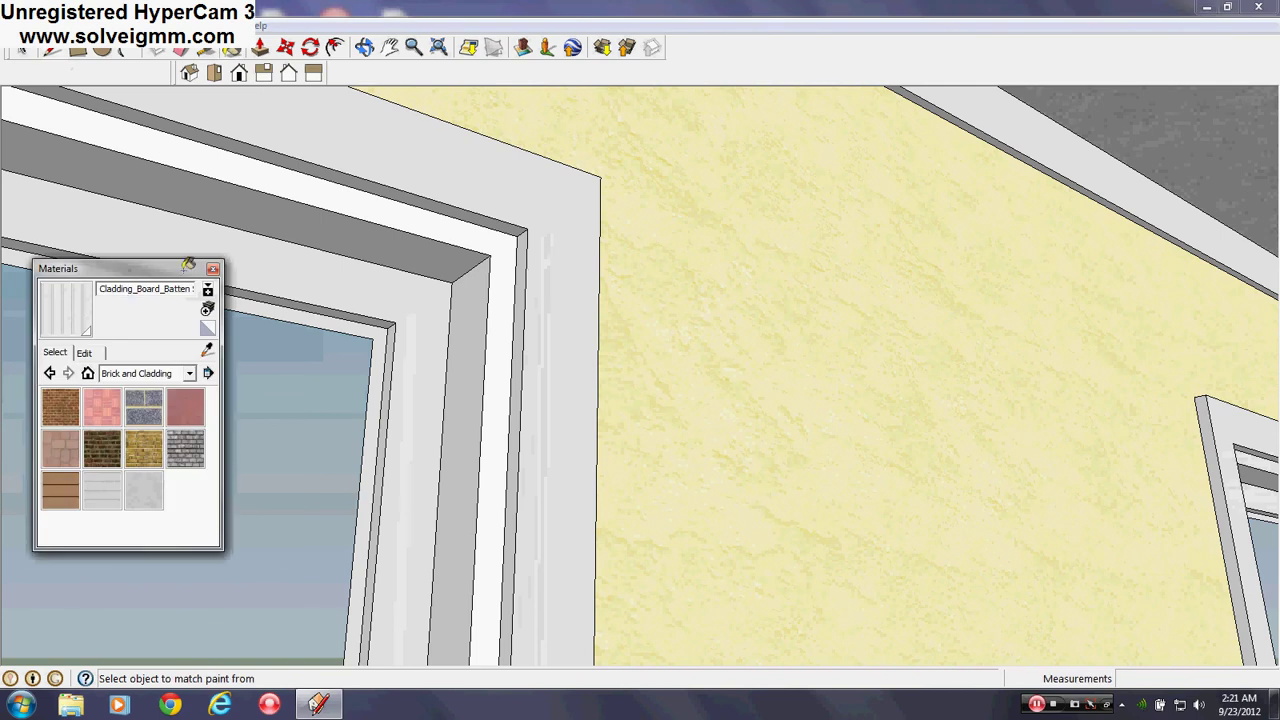
pyautogui.click(496, 179)
pyautogui.click(453, 227)
pyautogui.scroll(3, 397, 207)
pyautogui.moveTo(397, 207); pyautogui.dragTo(781, 371, button='middle')
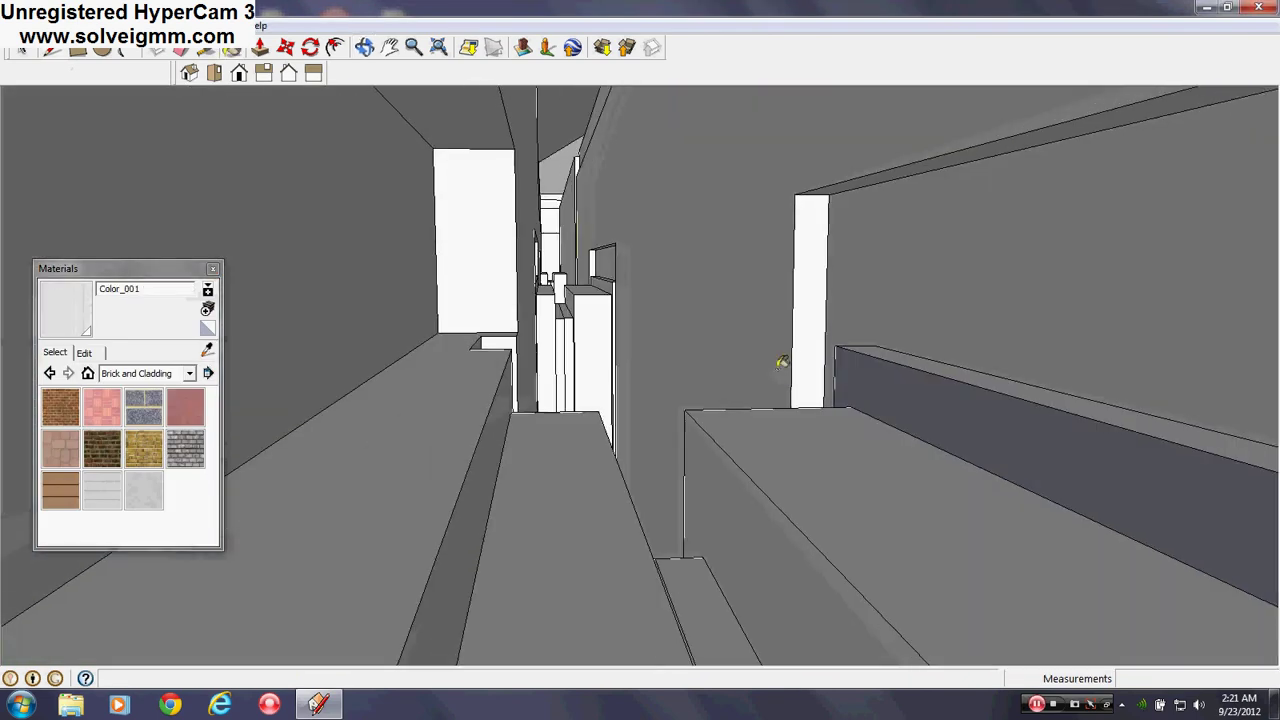
pyautogui.click(709, 320)
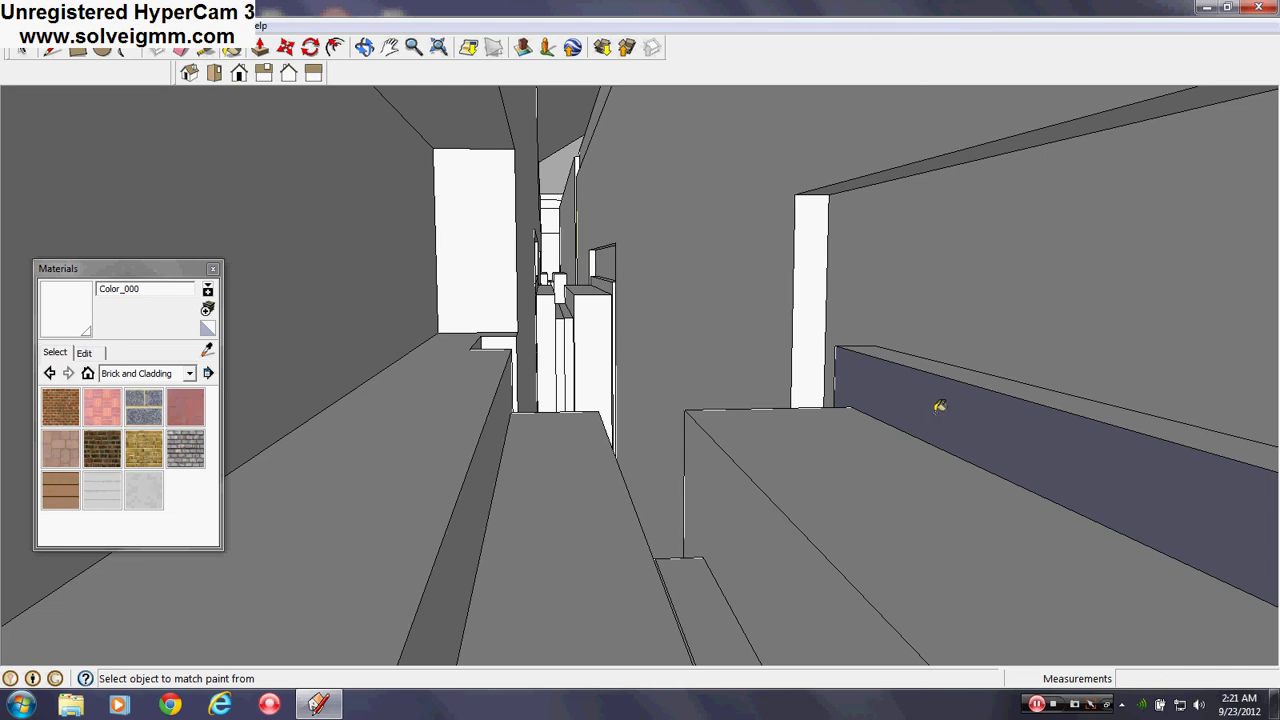
pyautogui.moveTo(938, 407); pyautogui.dragTo(971, 431, button='middle')
pyautogui.scroll(4, 529, 266)
pyautogui.moveTo(529, 266); pyautogui.dragTo(230, 243, button='middle')
pyautogui.moveTo(674, 182); pyautogui.dragTo(709, 306, button='middle')
pyautogui.scroll(-2, 769, 329)
pyautogui.scroll(-1, 709, 306)
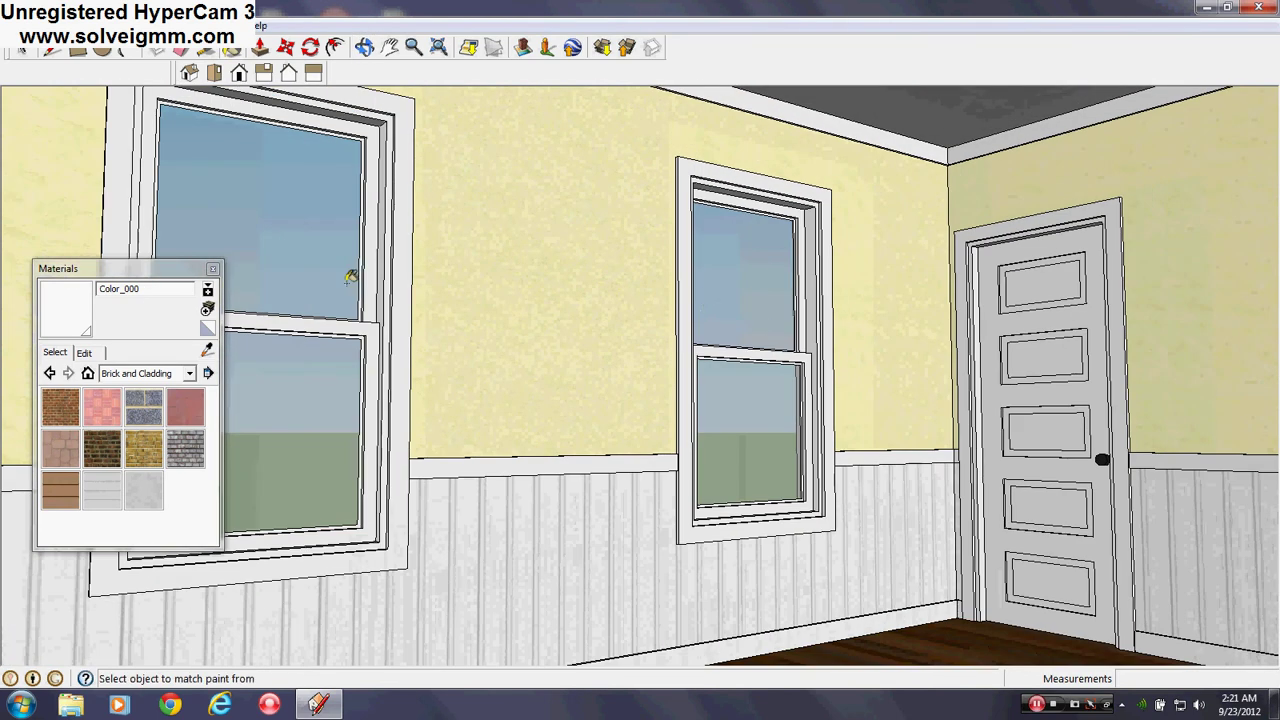
pyautogui.click(213, 270)
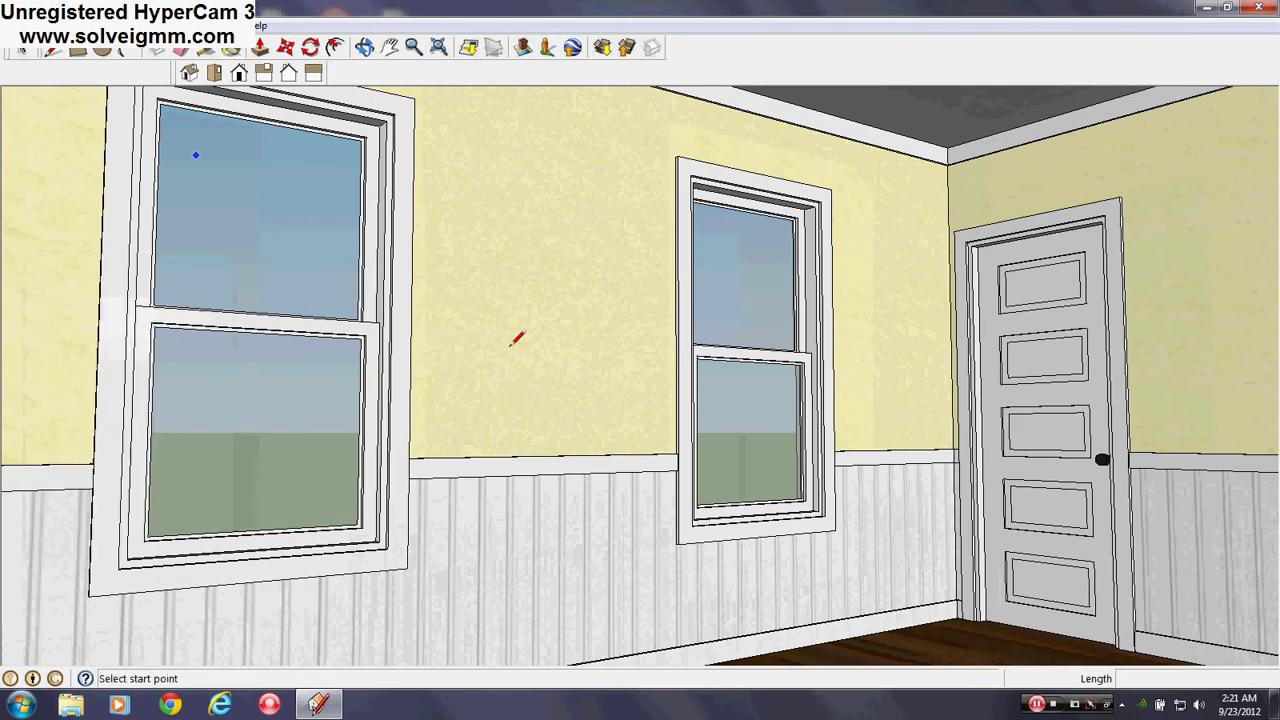
# Examine the wainscot, chair rail and trim around the room's corners and panelled doors.
pyautogui.keyDown('shift'); pyautogui.moveTo(533, 389); pyautogui.dragTo(568, 437, button='middle'); pyautogui.keyUp('shift')
pyautogui.keyDown('shift'); pyautogui.moveTo(568, 437); pyautogui.dragTo(697, 440, button='middle'); pyautogui.keyUp('shift')
pyautogui.keyDown('shift'); pyautogui.moveTo(697, 440); pyautogui.dragTo(726, 454); pyautogui.keyUp('shift')
pyautogui.moveTo(726, 454); pyautogui.dragTo(557, 454, button='middle')
pyautogui.scroll(-3, 557, 454)
pyautogui.moveTo(543, 540)
pyautogui.keyDown('shift'); pyautogui.mouseDown(button='middle')
pyautogui.moveTo(1028, 431)
pyautogui.moveTo(1006, 449)
pyautogui.moveTo(983, 513)
pyautogui.moveTo(951, 436)
pyautogui.moveTo(940, 520)
pyautogui.moveTo(952, 472)
pyautogui.moveTo(934, 320)
pyautogui.moveTo(889, 474)
pyautogui.moveTo(920, 449)
pyautogui.moveTo(928, 217)
pyautogui.moveTo(1066, 234)
pyautogui.moveTo(686, 423)
pyautogui.mouseUp(button='middle'); pyautogui.keyUp('shift')
pyautogui.scroll(-2, 1027, 431)
pyautogui.scroll(-2, 1031, 424)
pyautogui.scroll(2, 620, 398)
pyautogui.moveTo(620, 398)
pyautogui.mouseDown(button='middle')
pyautogui.moveTo(417, 380)
pyautogui.moveTo(626, 271)
pyautogui.moveTo(360, 294)
pyautogui.moveTo(692, 256)
pyautogui.moveTo(757, 323)
pyautogui.moveTo(531, 349)
pyautogui.moveTo(677, 437)
pyautogui.moveTo(913, 137)
pyautogui.mouseUp(button='middle')
pyautogui.press('l')
pyautogui.moveTo(944, 241); pyautogui.dragTo(914, 428, button='middle')
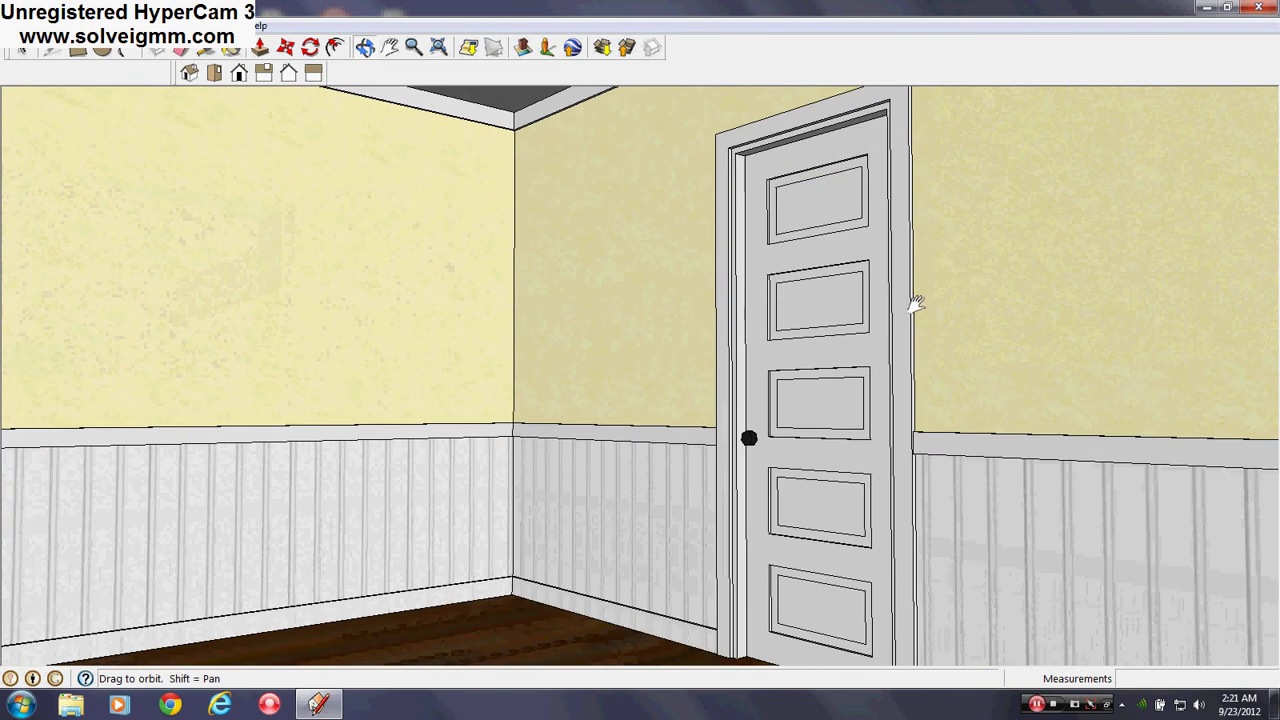
pyautogui.moveTo(924, 297)
pyautogui.mouseDown(button='middle')
pyautogui.moveTo(1006, 391)
pyautogui.moveTo(856, 348)
pyautogui.moveTo(706, 369)
pyautogui.moveTo(835, 385)
pyautogui.mouseUp(button='middle')
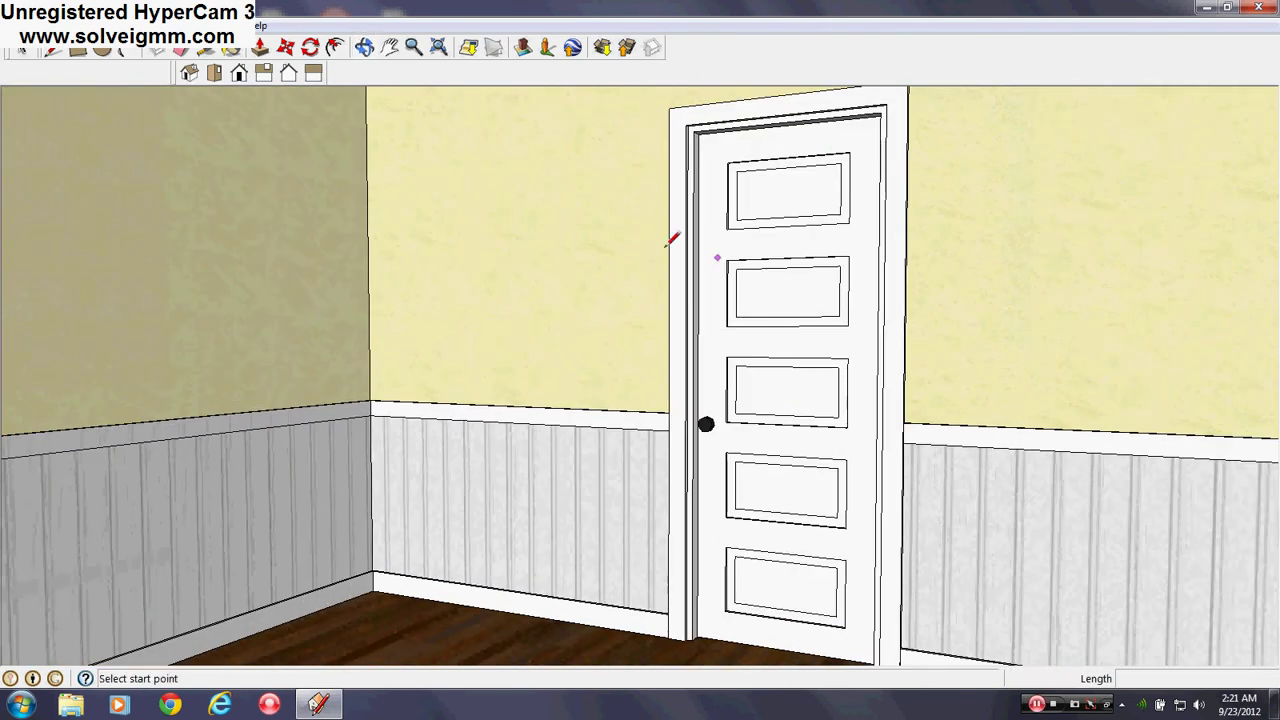
pyautogui.moveTo(660, 243)
pyautogui.mouseDown(button='middle')
pyautogui.moveTo(629, 331)
pyautogui.moveTo(583, 346)
pyautogui.moveTo(912, 281)
pyautogui.moveTo(623, 346)
pyautogui.moveTo(314, 371)
pyautogui.moveTo(612, 340)
pyautogui.mouseUp(button='middle')
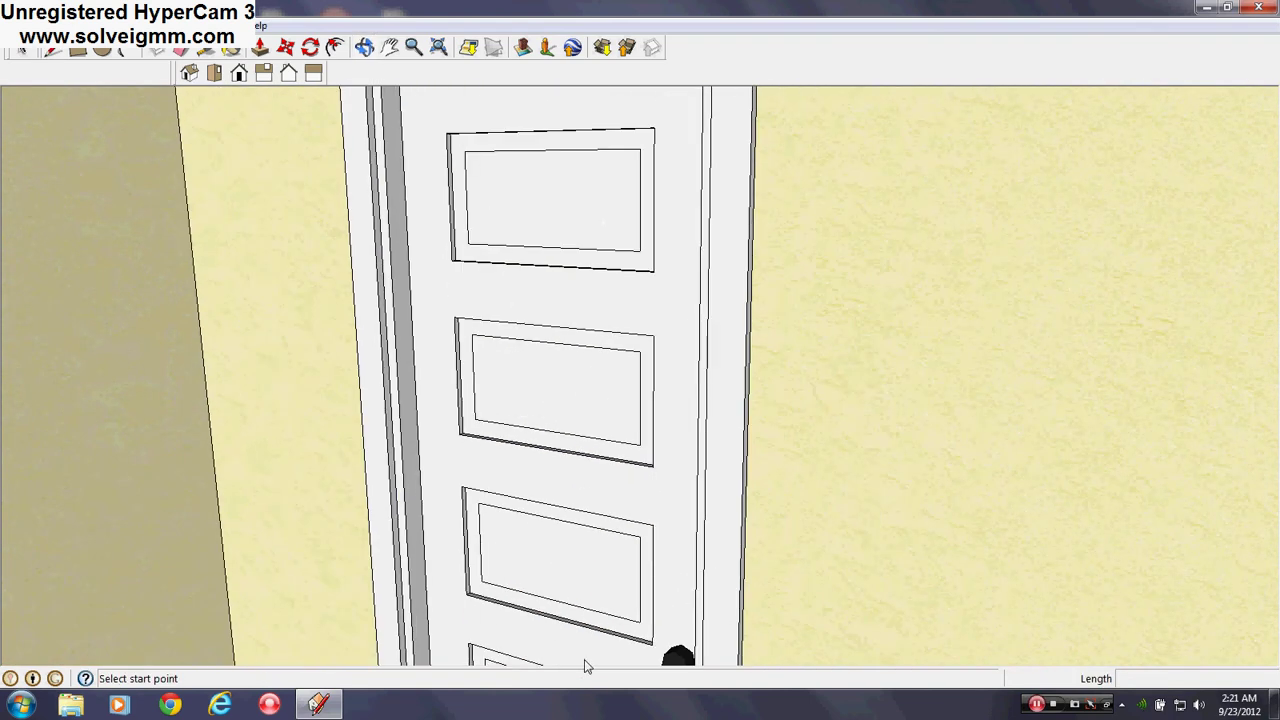
# Examine the arched opening with its adjacent door, and the window wall with its corner door.
pyautogui.moveTo(585, 667)
pyautogui.mouseDown(button='middle')
pyautogui.moveTo(714, 371)
pyautogui.moveTo(586, 557)
pyautogui.moveTo(891, 263)
pyautogui.moveTo(622, 522)
pyautogui.moveTo(1086, 509)
pyautogui.moveTo(843, 409)
pyautogui.moveTo(497, 231)
pyautogui.moveTo(685, 507)
pyautogui.moveTo(677, 329)
pyautogui.moveTo(937, 423)
pyautogui.moveTo(849, 414)
pyautogui.moveTo(735, 537)
pyautogui.moveTo(1111, 429)
pyautogui.moveTo(680, 563)
pyautogui.moveTo(1017, 531)
pyautogui.moveTo(760, 474)
pyautogui.moveTo(280, 442)
pyautogui.mouseUp(button='middle')
pyautogui.moveTo(928, 502); pyautogui.dragTo(371, 430, button='middle')
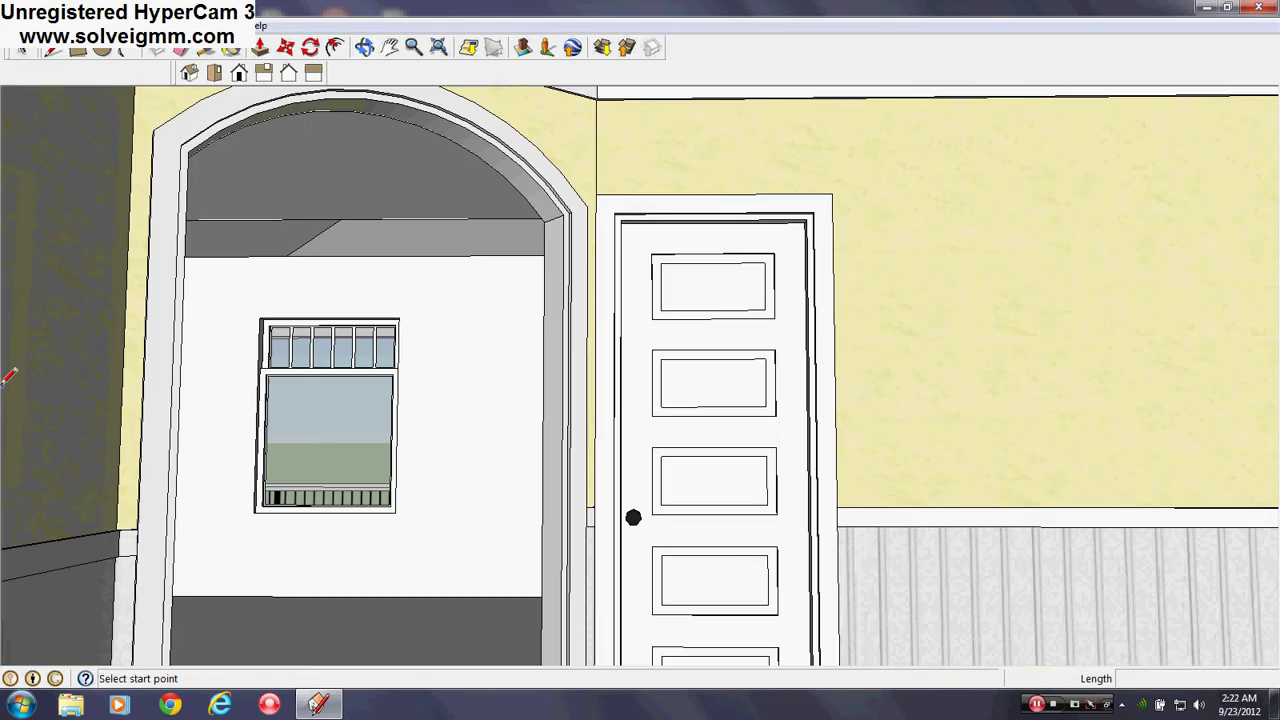
pyautogui.keyDown('shift'); pyautogui.moveTo(930, 530); pyautogui.dragTo(615, 370, button='middle'); pyautogui.keyUp('shift')
pyautogui.moveTo(813, 446)
pyautogui.mouseDown(button='middle')
pyautogui.moveTo(385, 437)
pyautogui.moveTo(997, 443)
pyautogui.moveTo(680, 486)
pyautogui.moveTo(674, 586)
pyautogui.moveTo(777, 481)
pyautogui.moveTo(734, 429)
pyautogui.moveTo(511, 523)
pyautogui.moveTo(700, 463)
pyautogui.moveTo(960, 505)
pyautogui.mouseUp(button='middle')
pyautogui.scroll(6, 960, 505)
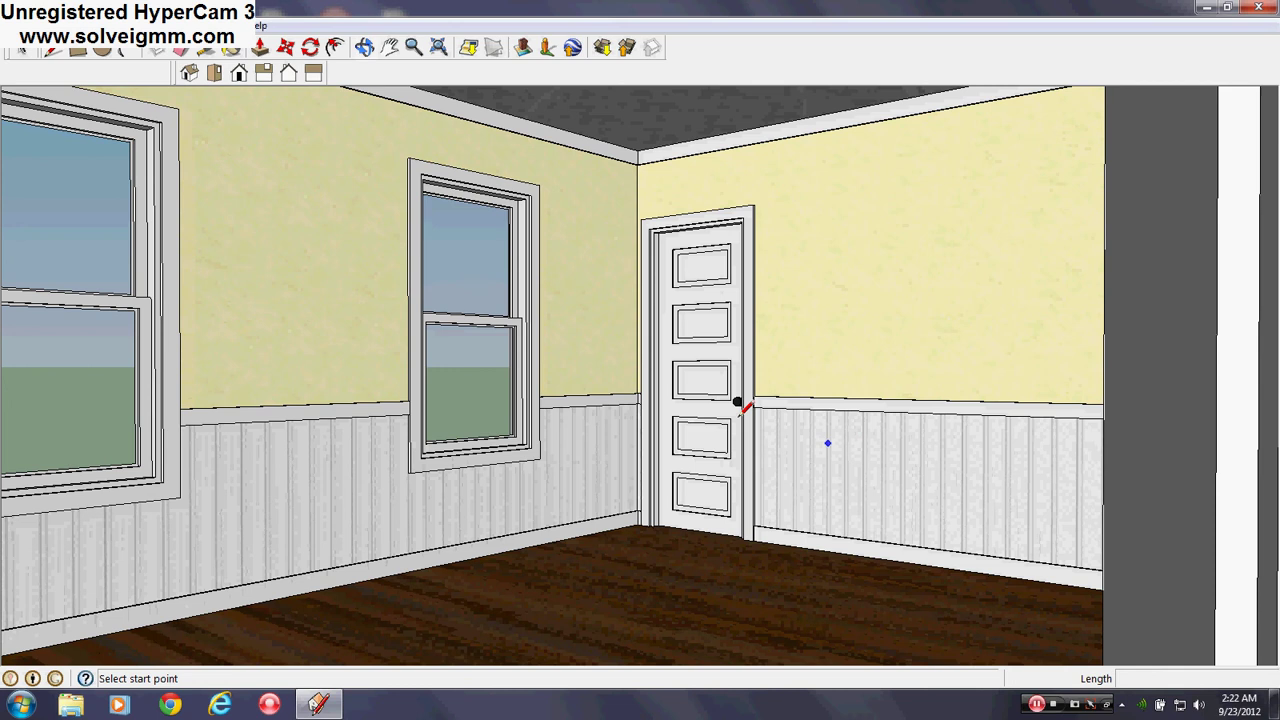
pyautogui.moveTo(743, 410); pyautogui.dragTo(790, 442, button='middle')
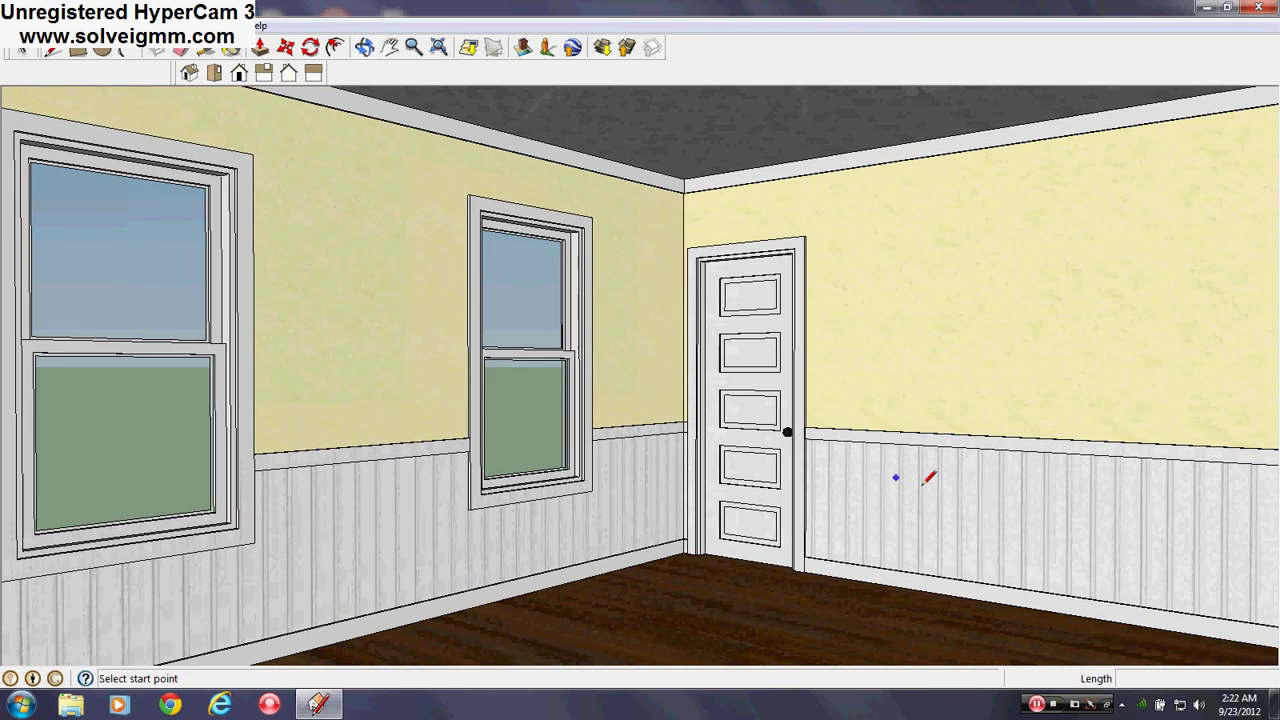
pyautogui.moveTo(590, 485); pyautogui.dragTo(615, 488, button='middle')
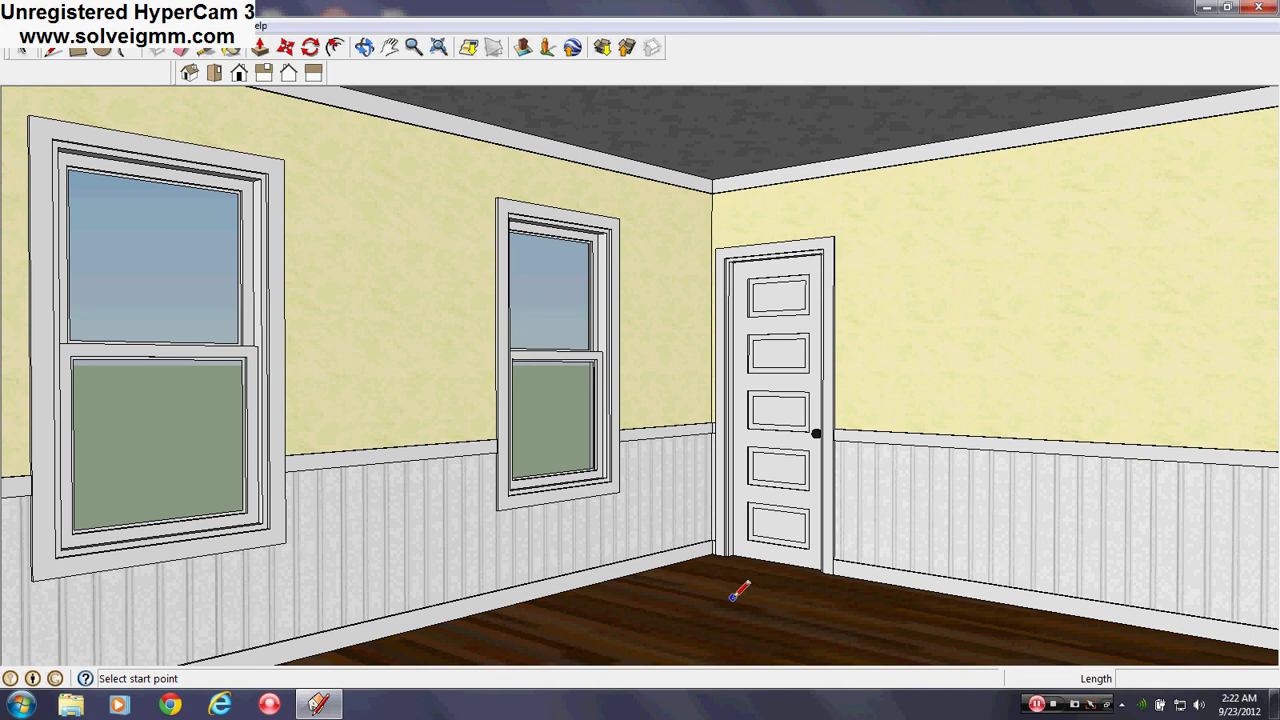
# Examine the finished room from outside the house, looking through a window toward the doors and arched opening.
pyautogui.scroll(3, 734, 374)
pyautogui.moveTo(734, 374); pyautogui.dragTo(1270, 440, button='middle')
pyautogui.scroll(-5, 620, 411)
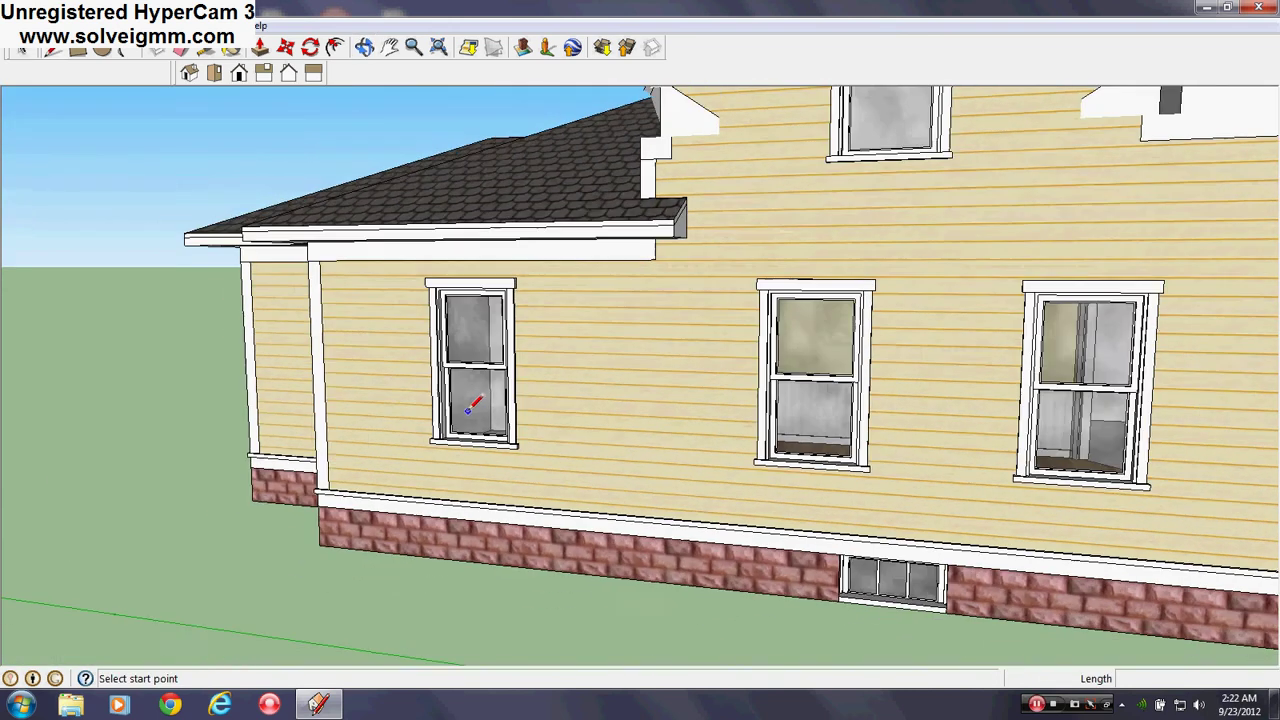
pyautogui.scroll(7, 800, 395)
pyautogui.moveTo(777, 391)
pyautogui.mouseDown(button='middle')
pyautogui.moveTo(977, 343)
pyautogui.moveTo(1110, 343)
pyautogui.mouseUp(button='middle')
pyautogui.scroll(6, 490, 335)
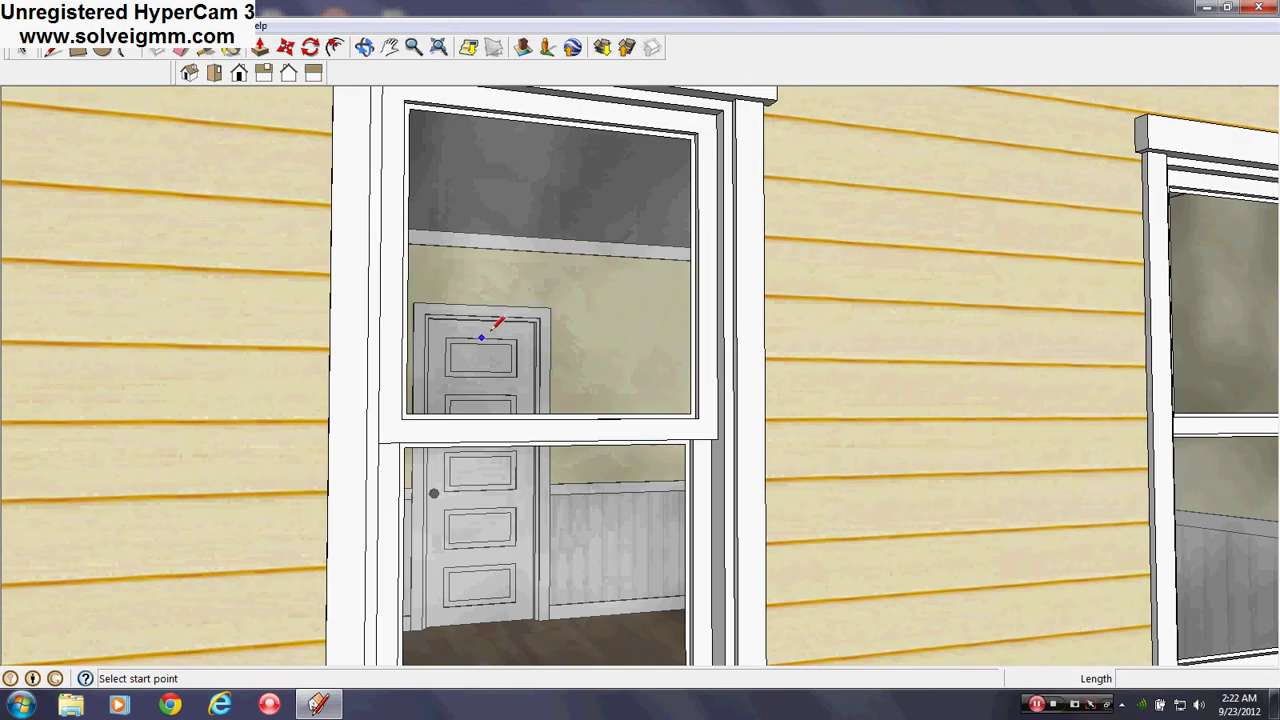
pyautogui.scroll(5, 509, 296)
pyautogui.moveTo(491, 291); pyautogui.dragTo(543, 323, button='middle')
pyautogui.scroll(4, 583, 348)
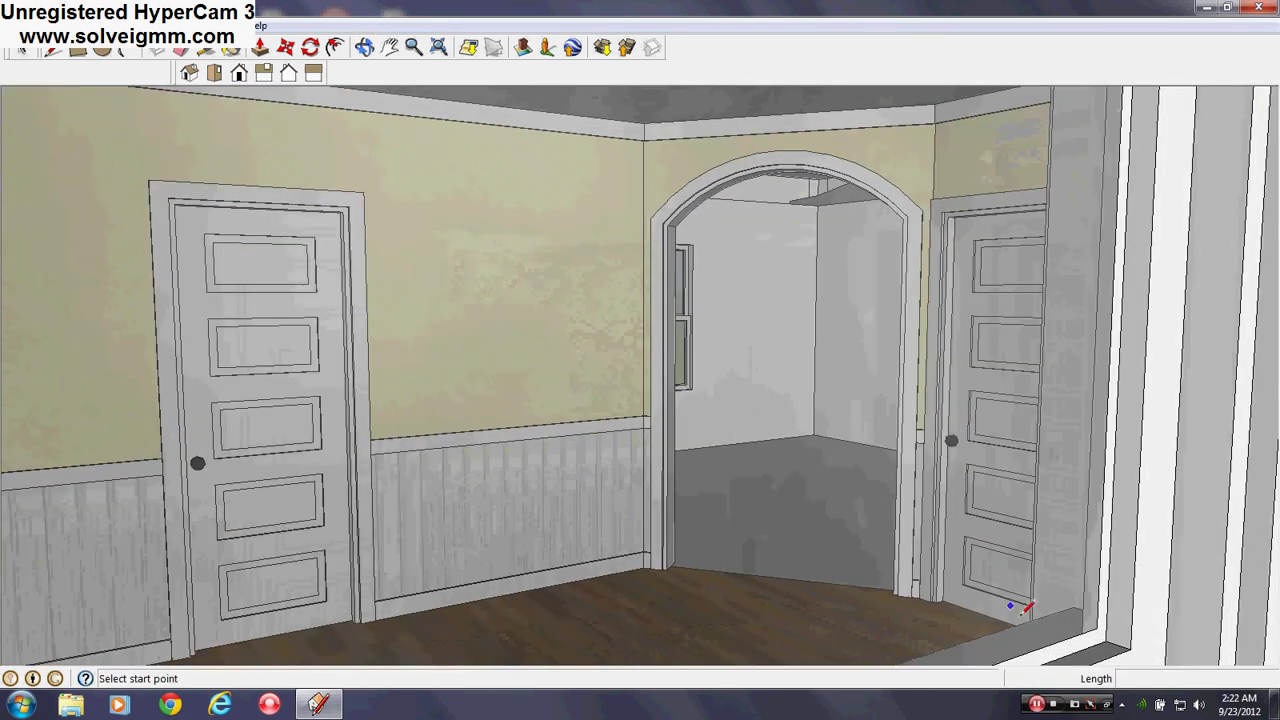